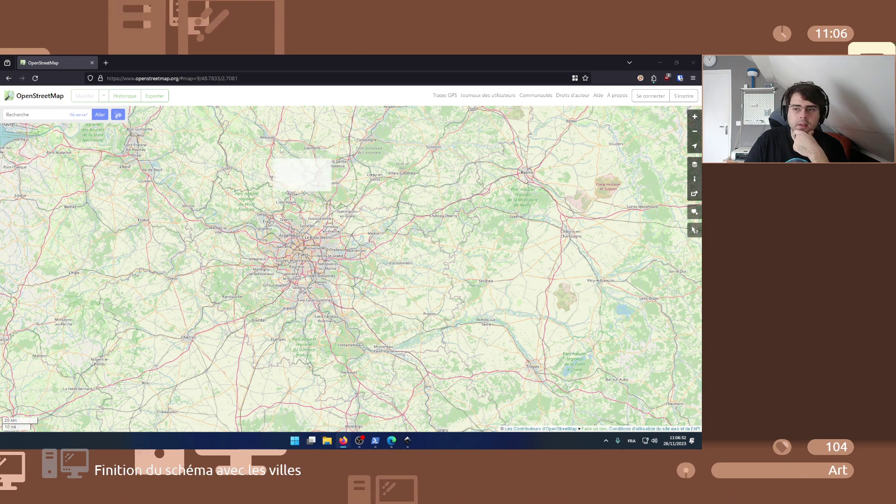
- Reopen the closed WikiSara page on towns indicated by green signs and refuse all its cookies
key(ctrl+shift+t)
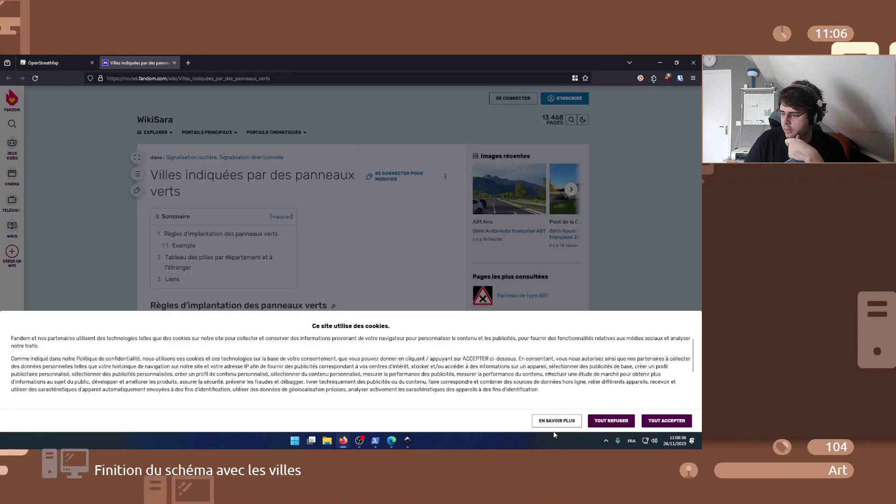
click(601, 421)
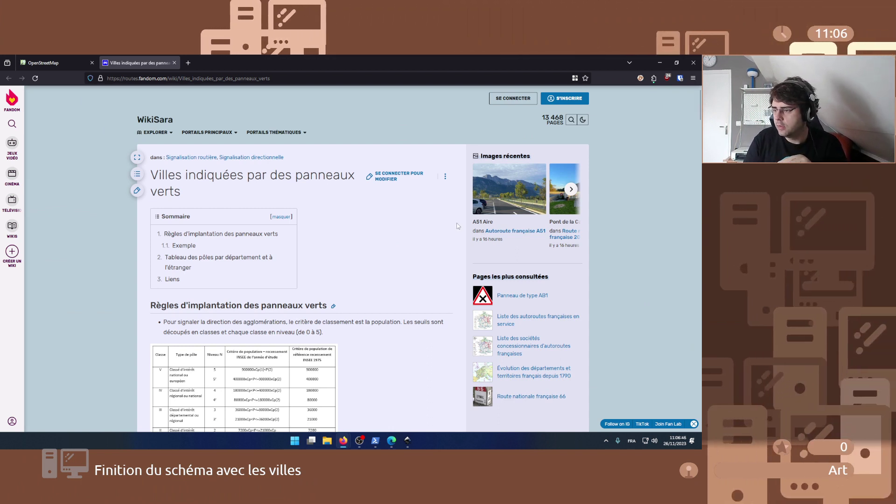
click(570, 189)
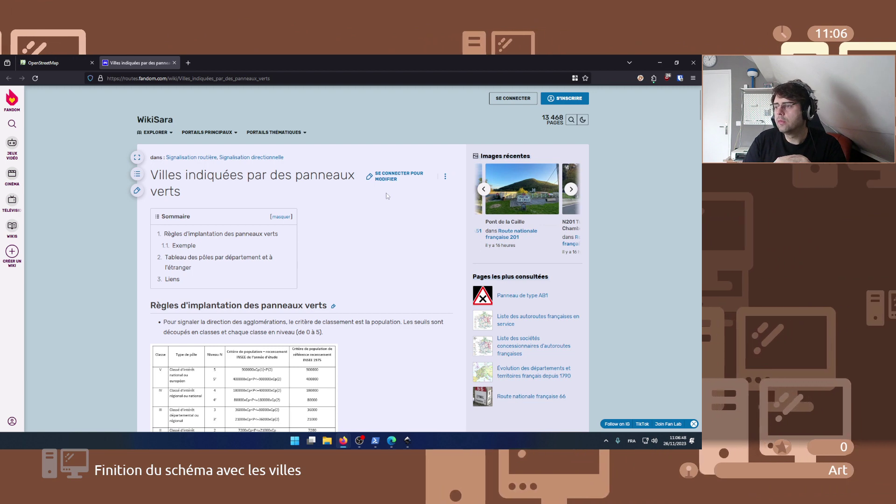
- View the population criteria table image enlarged in its own tab, read its classes and levels, and close it
scroll(380, 199, down, 3)
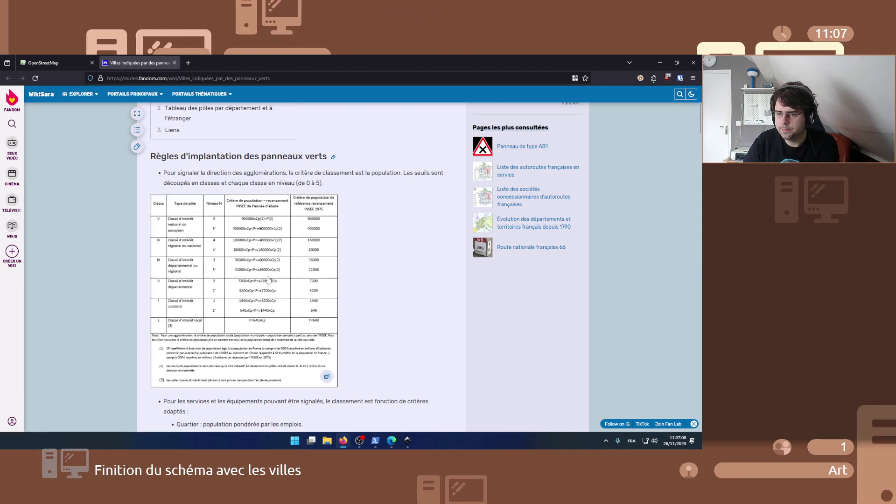
middle_click(264, 277)
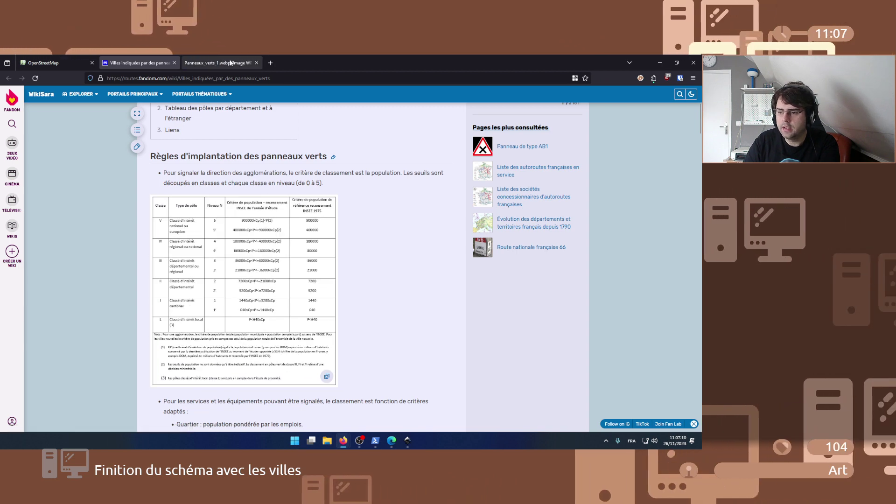
click(230, 64)
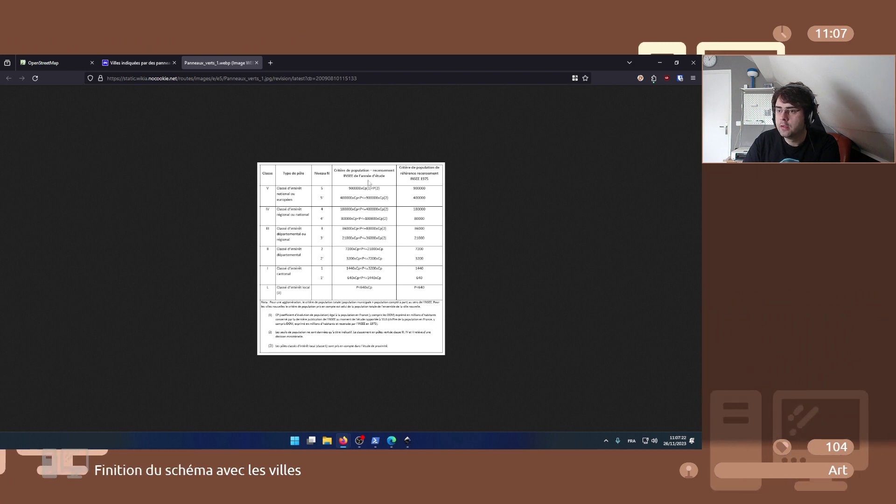
scroll(383, 310, up, 5)
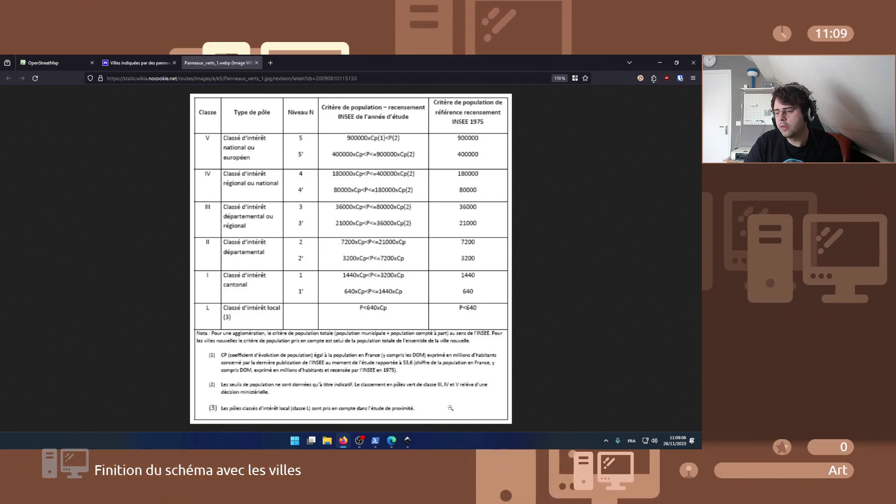
middle_click(184, 61)
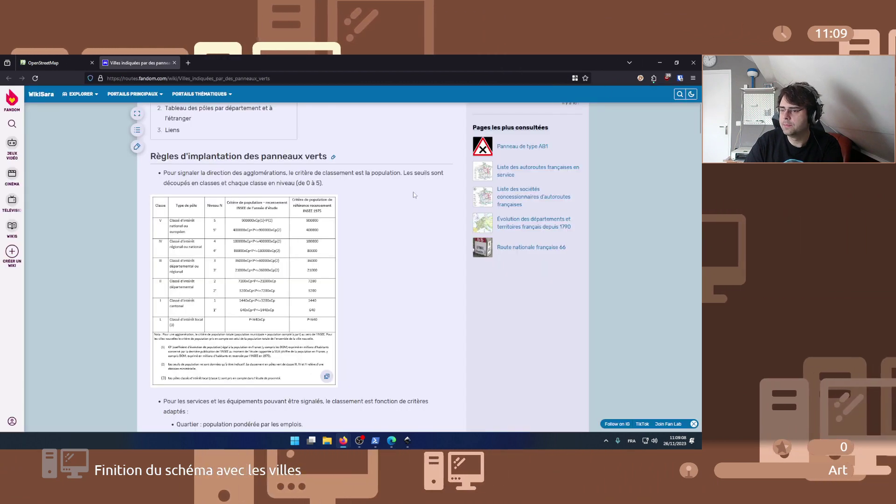
- Read the green sign rules on services, maximum distance criteria and connections, including the Nantes and Brest example
scroll(335, 239, down, 4)
scroll(297, 201, up, 1)
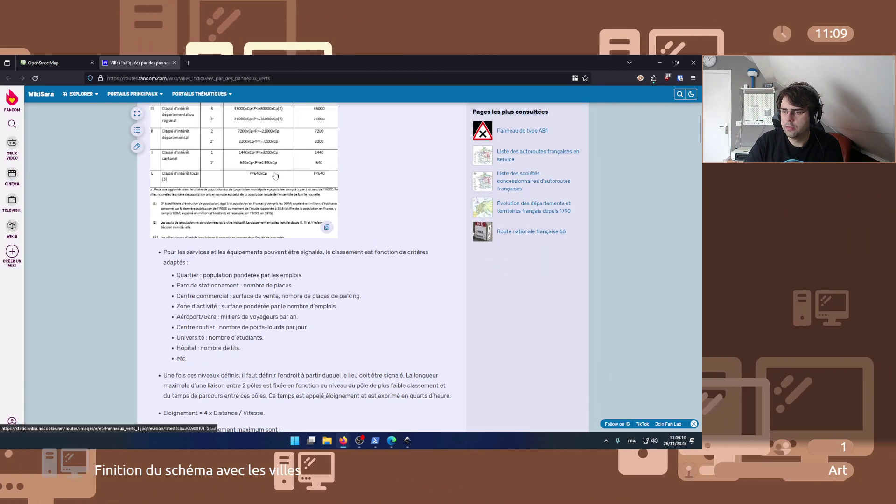
click(298, 202)
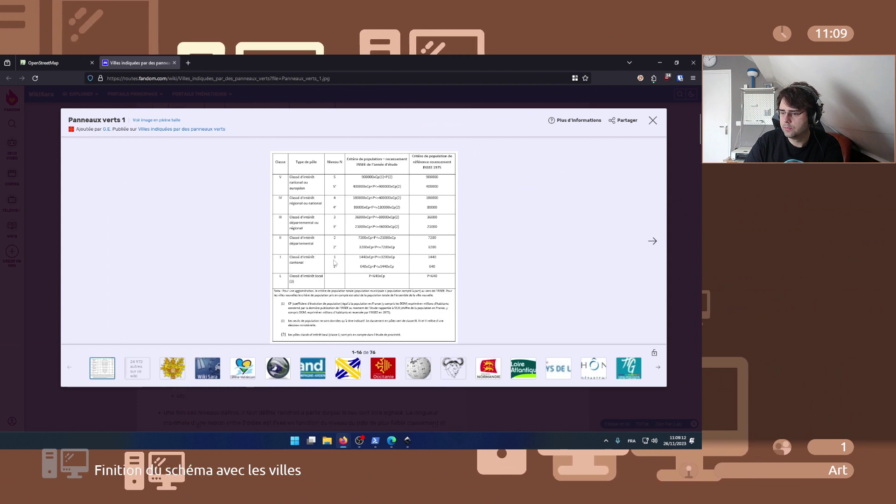
click(654, 120)
scroll(345, 214, down, 4)
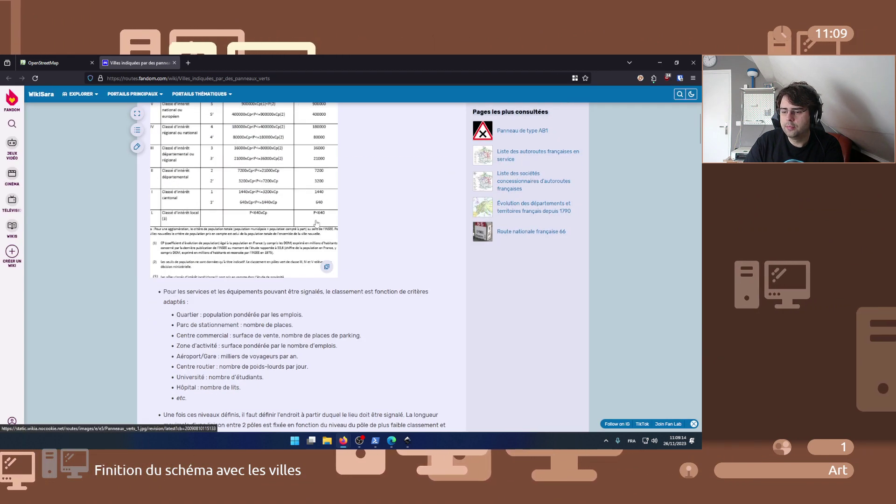
scroll(335, 250, down, 2)
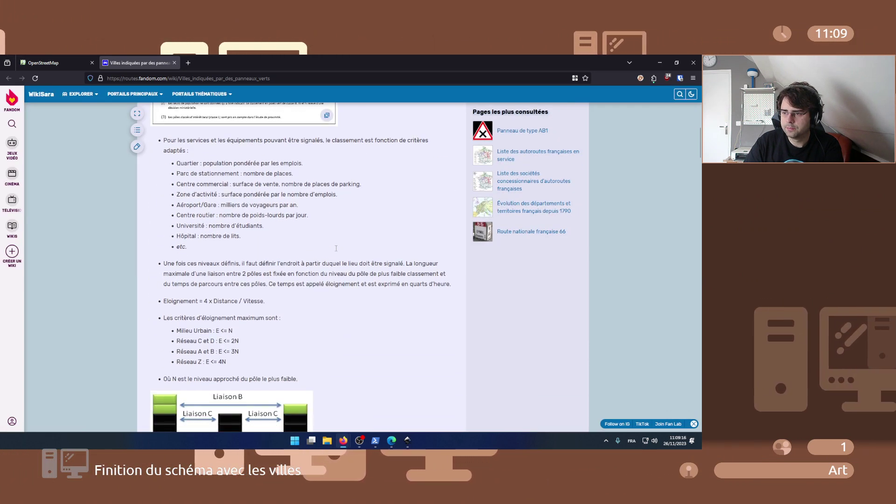
drag(176, 163, 220, 251)
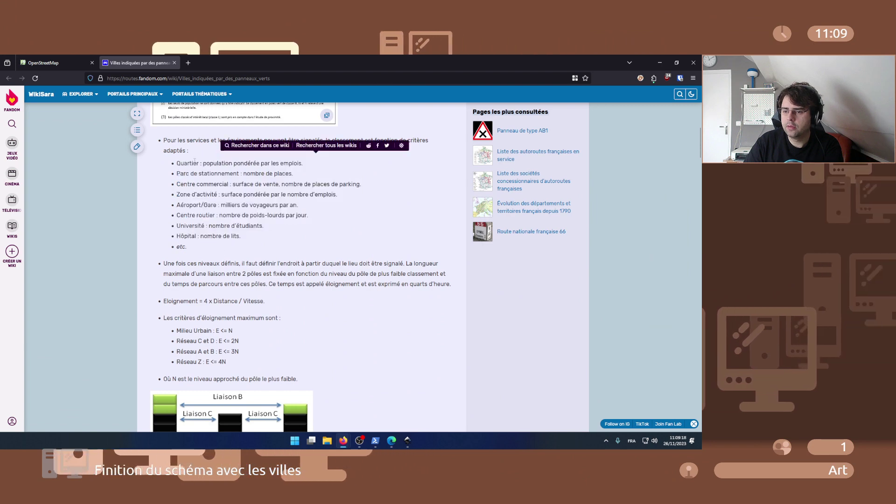
scroll(195, 165, down, 6)
scroll(195, 165, down, 7)
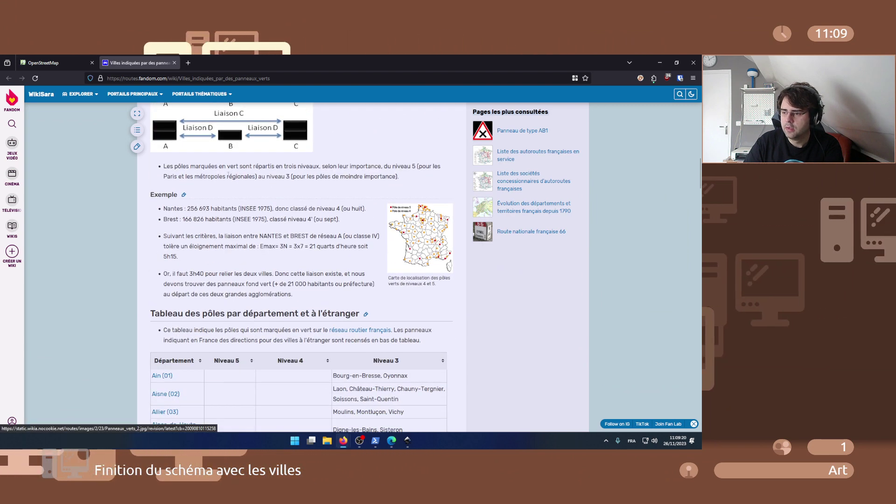
scroll(213, 276, up, 3)
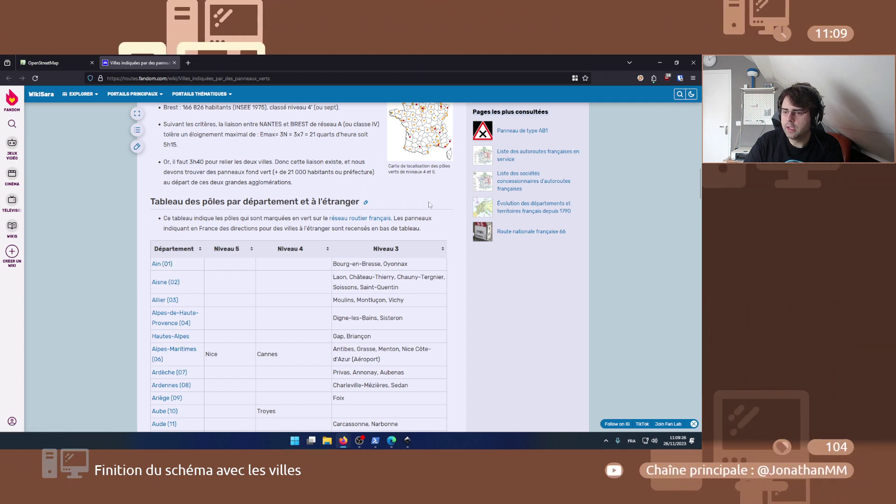
- Look through the table of poles by department, from Ain to the Paris entry
scroll(399, 208, down, 13)
scroll(400, 212, down, 13)
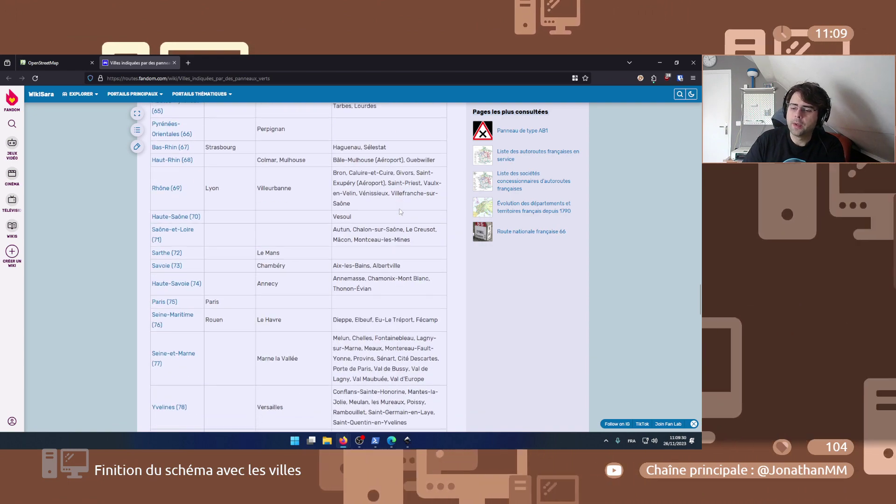
scroll(400, 211, up, 20)
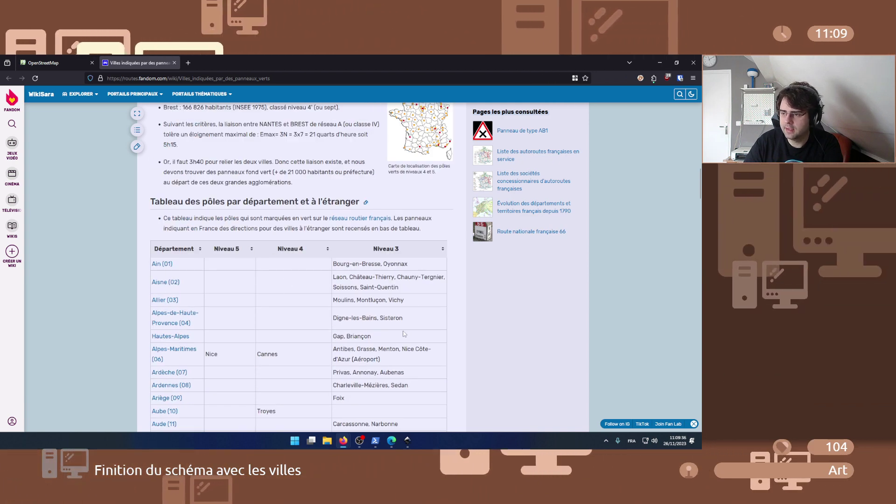
scroll(246, 288, down, 11)
scroll(246, 287, down, 10)
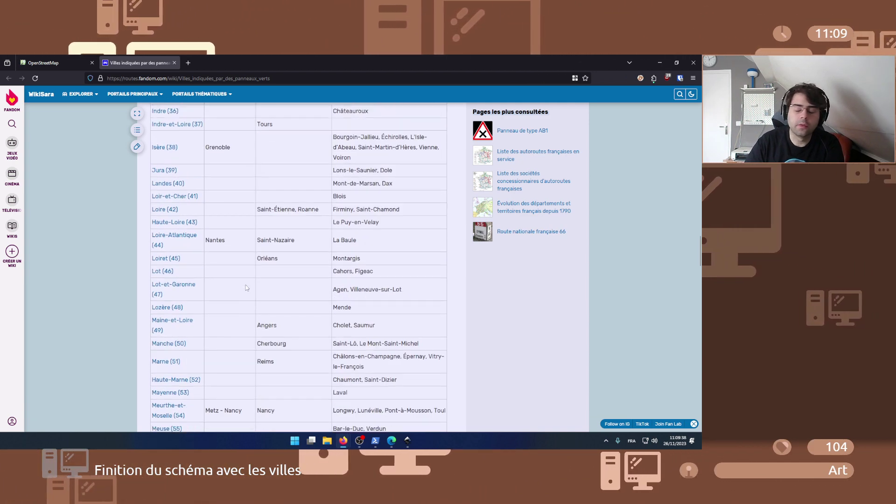
scroll(246, 286, down, 10)
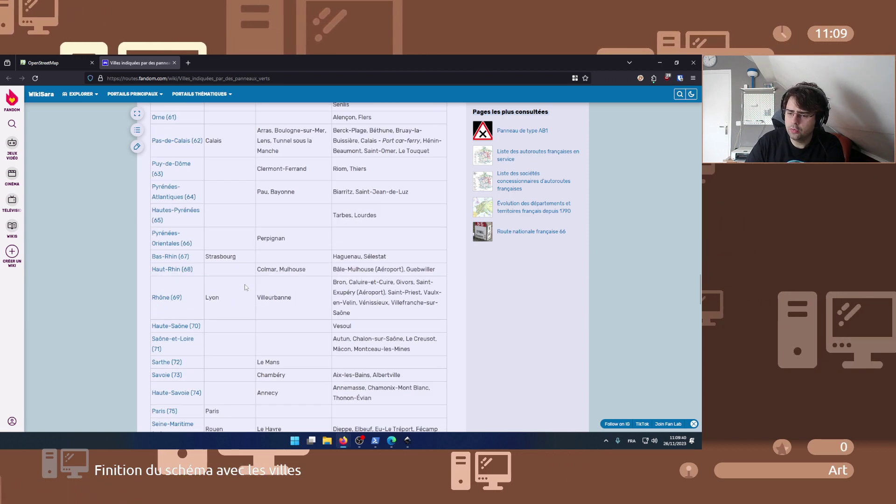
scroll(245, 285, up, 2)
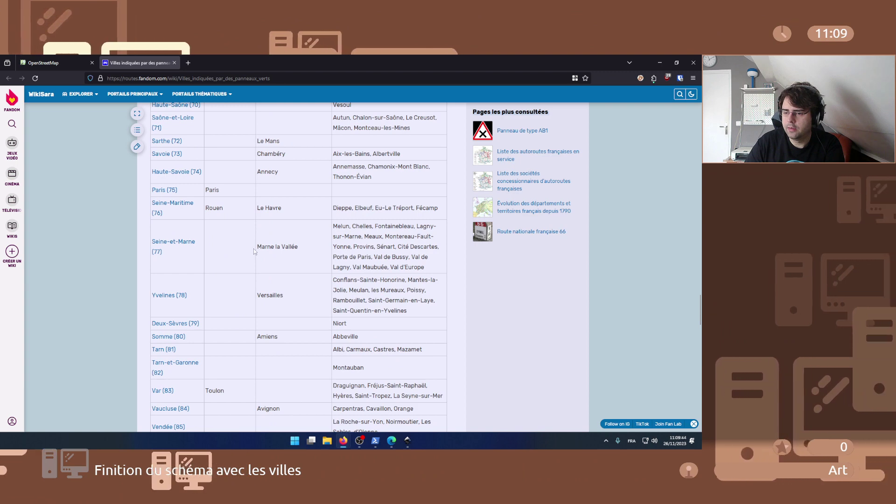
scroll(213, 207, up, 3)
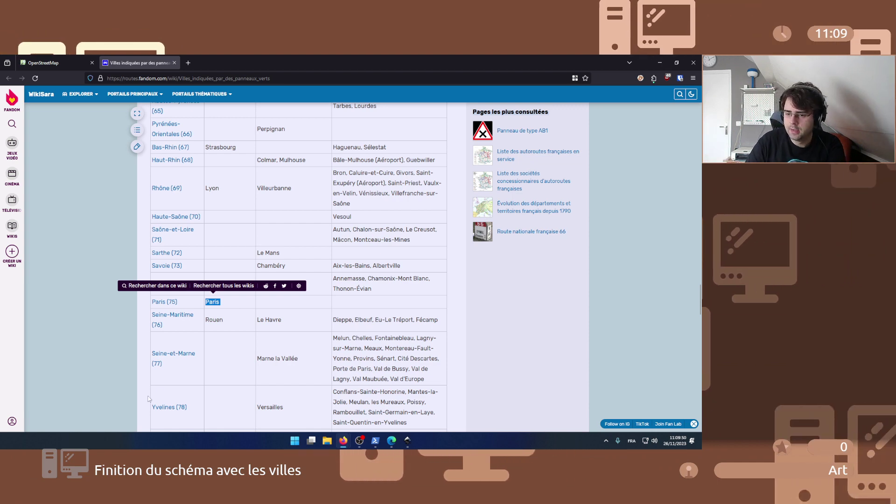
- Examine the Île-de-France poles in the table, highlighting the towns of Seine-et-Marne, Yvelines, Val-d'Oise and departments 92 to 94
drag(334, 338, 437, 380)
scroll(386, 371, down, 5)
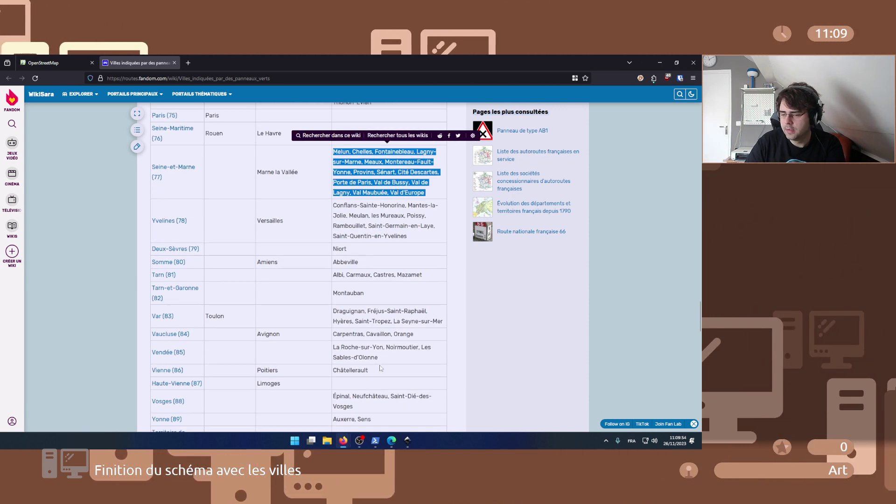
scroll(337, 200, up, 2)
drag(337, 201, 421, 239)
scroll(312, 294, down, 2)
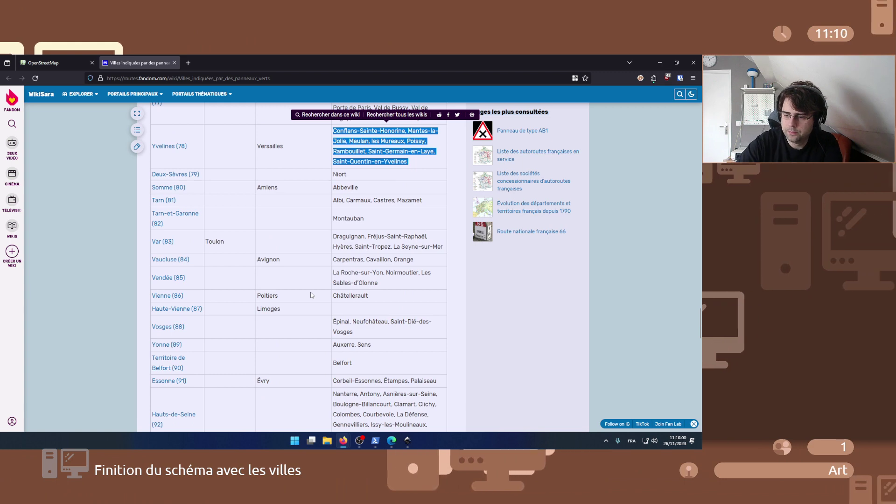
scroll(333, 295, down, 2)
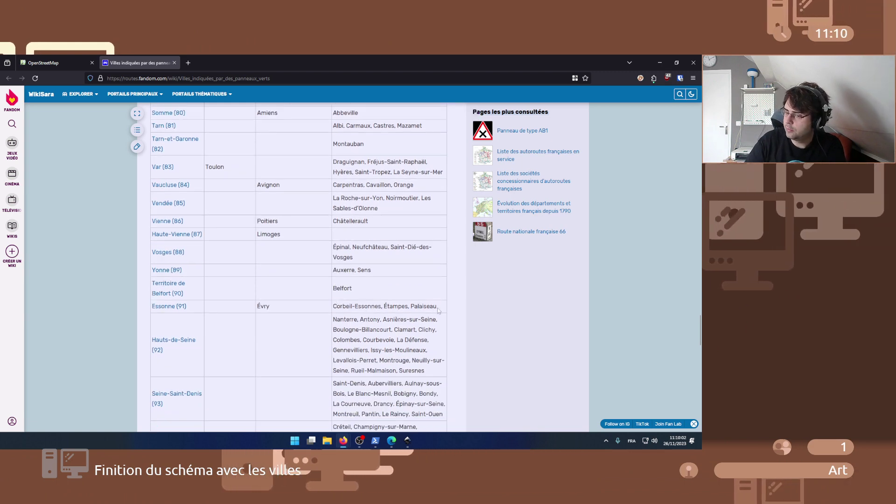
scroll(260, 307, down, 4)
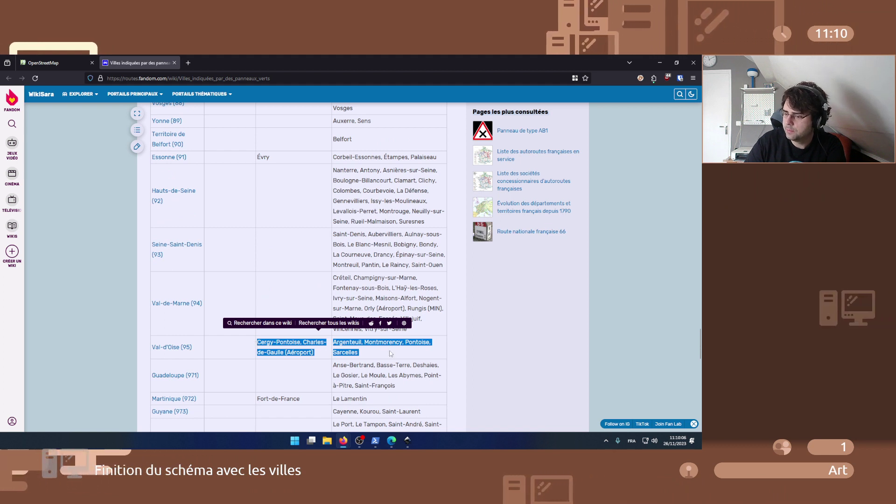
scroll(391, 353, up, 1)
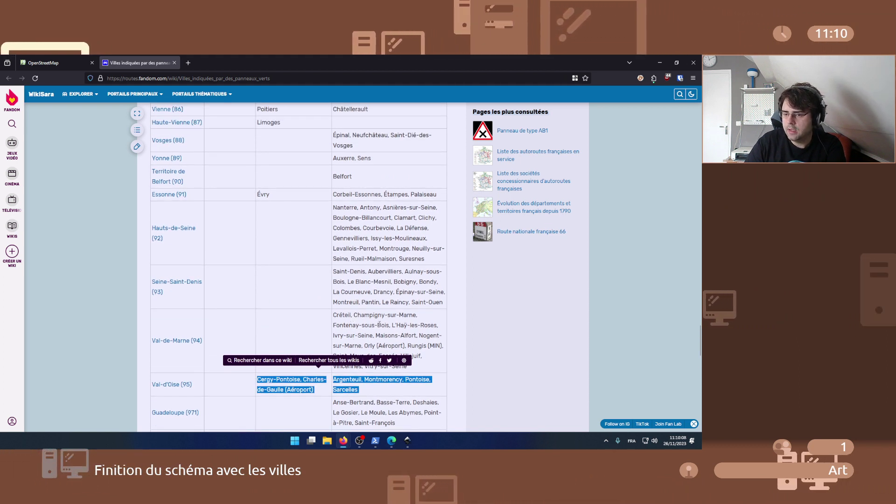
drag(377, 353, 340, 229)
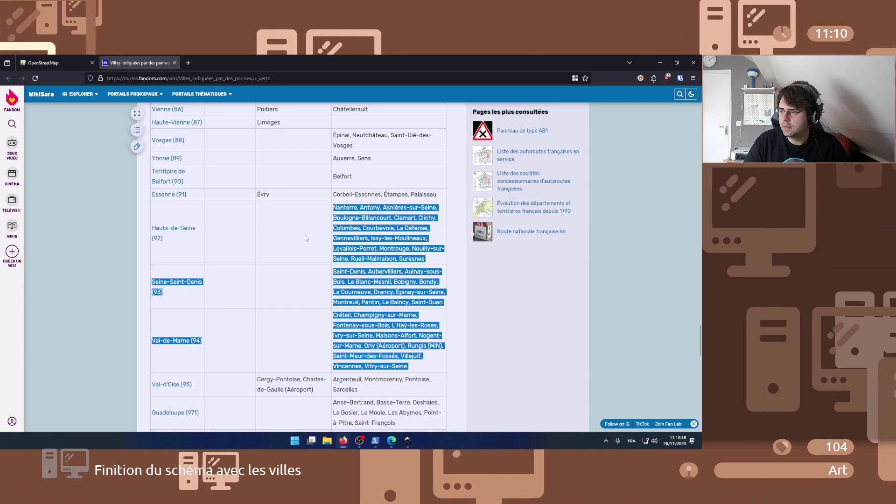
- Review the overseas and foreign poles at the end of the table, highlighting the rows from Allemagne to Suisse
scroll(305, 238, down, 6)
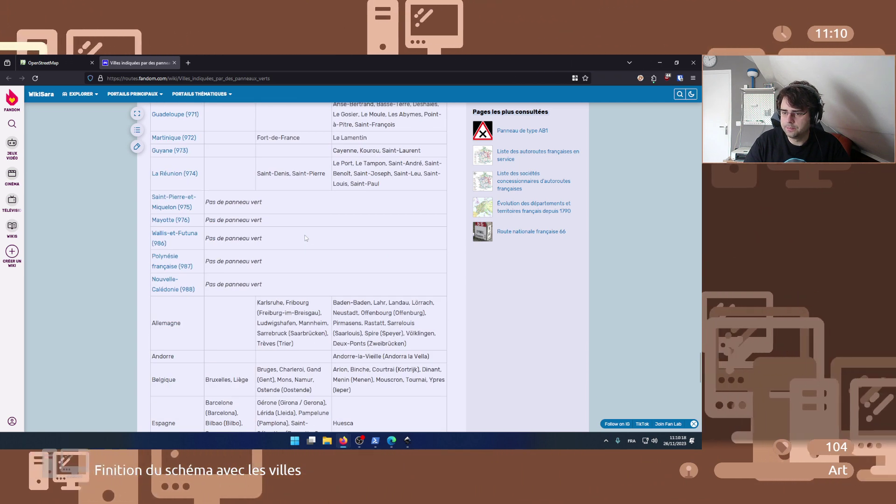
scroll(225, 266, down, 2)
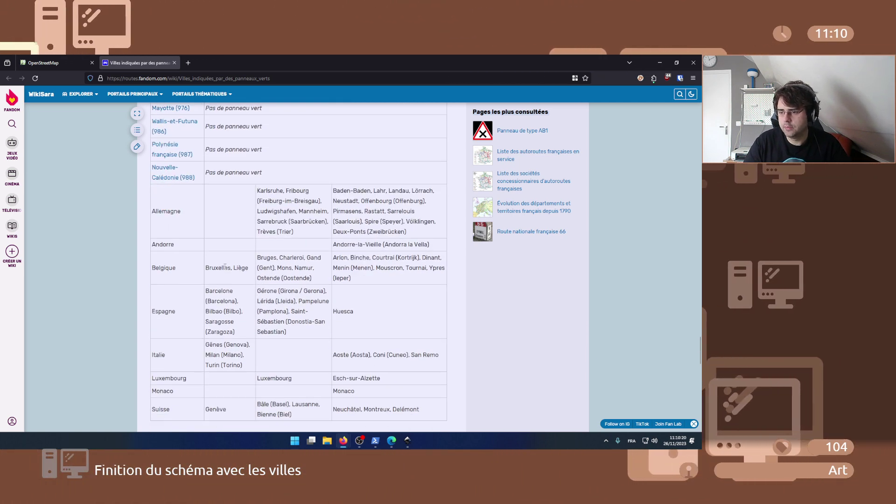
drag(152, 203, 175, 397)
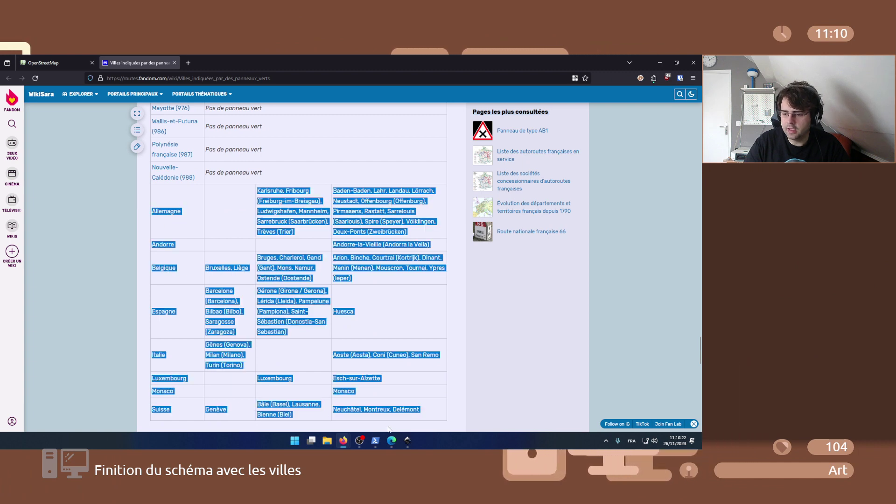
click(422, 414)
scroll(422, 414, down, 2)
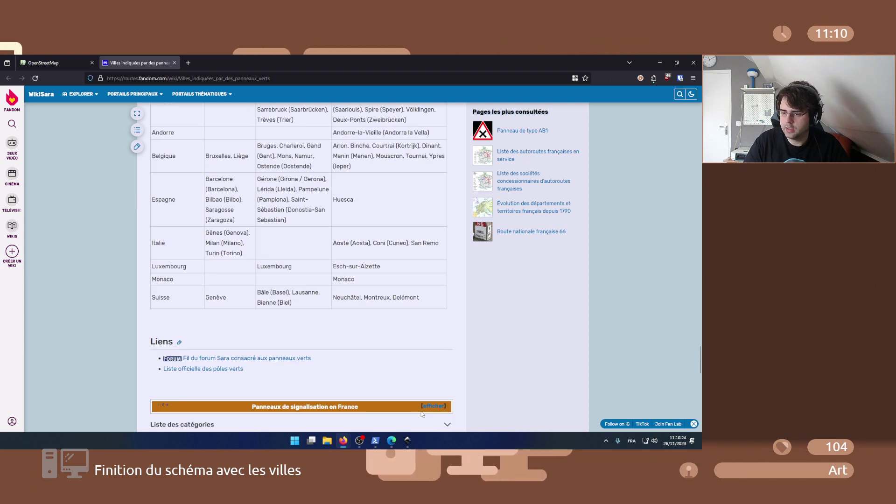
scroll(332, 338, up, 8)
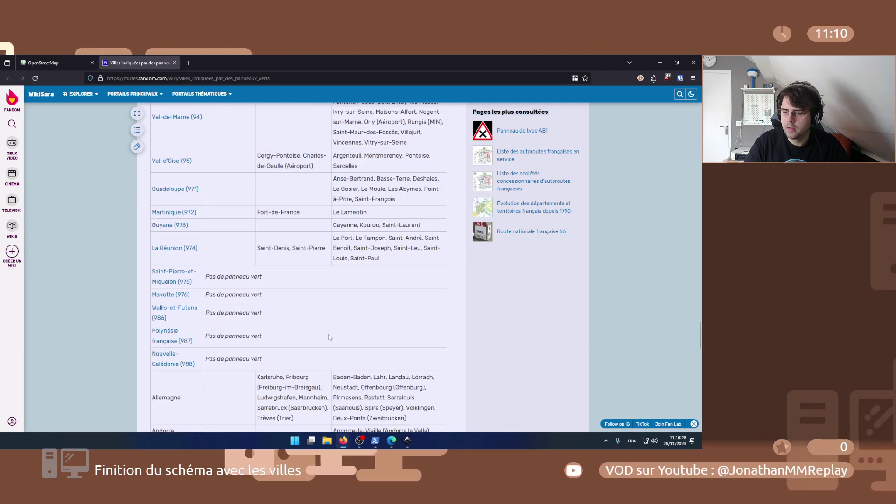
- Open the linked official list of green poles in a new tab and find the annex table of poles
scroll(319, 333, down, 8)
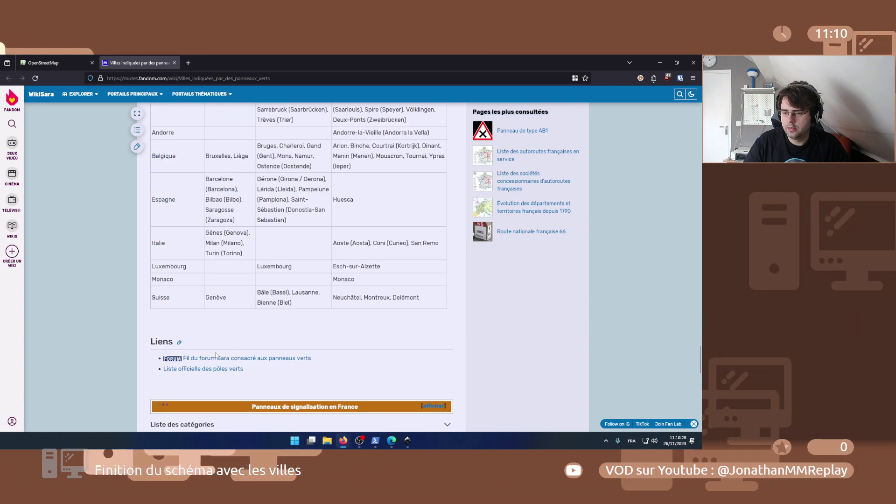
click(233, 57)
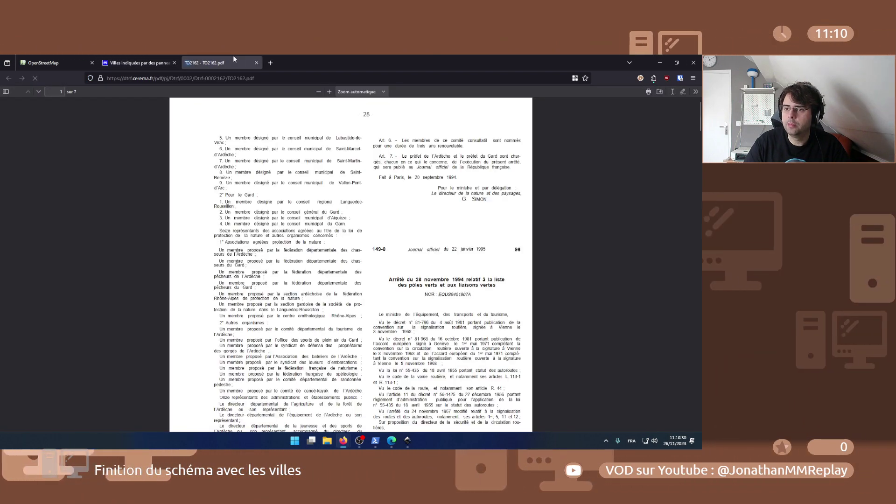
scroll(370, 261, down, 10)
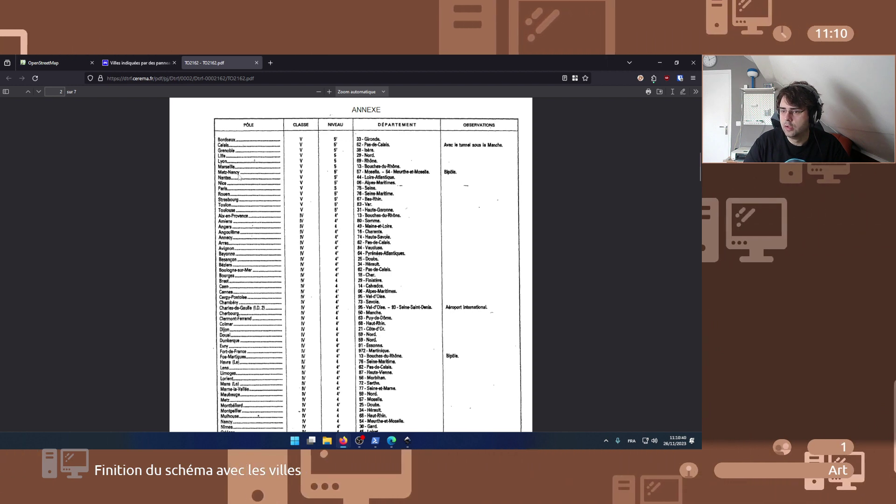
- Look through the official annex table of poles, from the class V towns to the foreign poles on the last page
scroll(236, 321, down, 2)
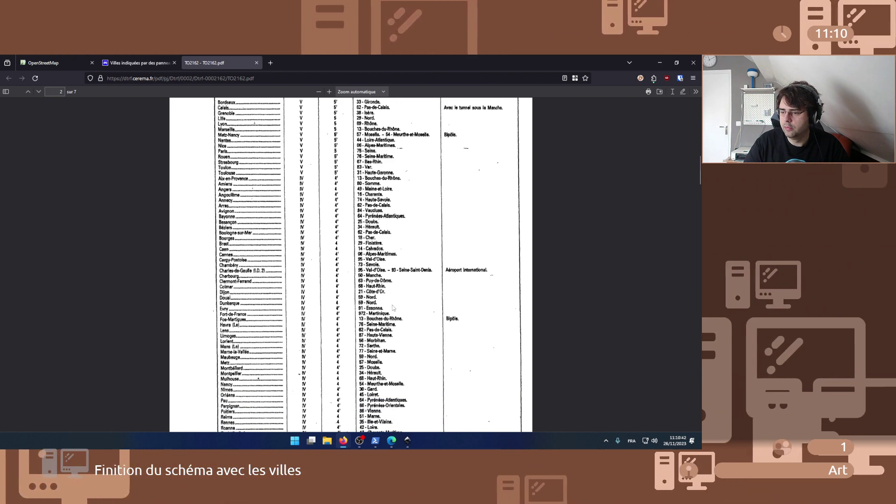
scroll(280, 326, down, 10)
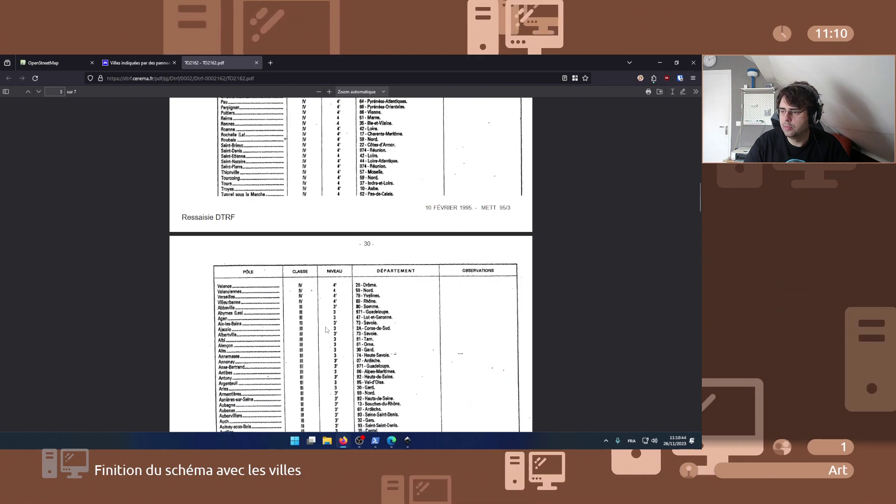
scroll(326, 330, up, 2)
scroll(326, 330, down, 20)
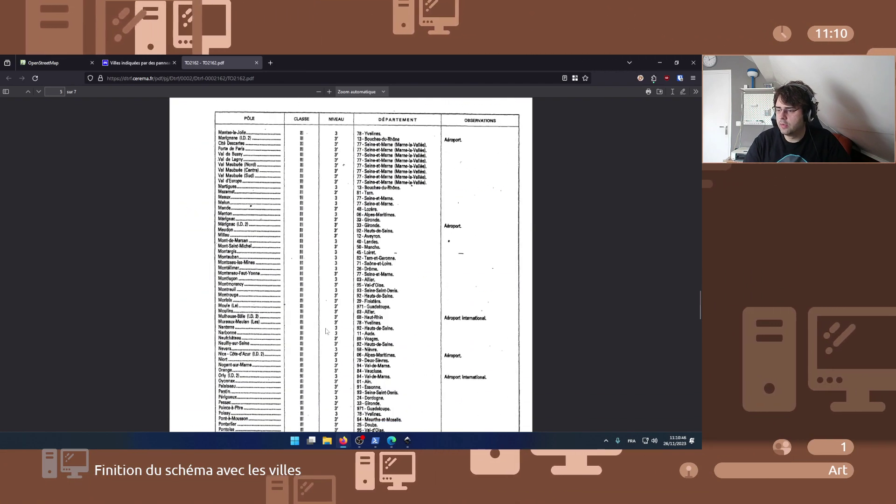
scroll(326, 331, down, 20)
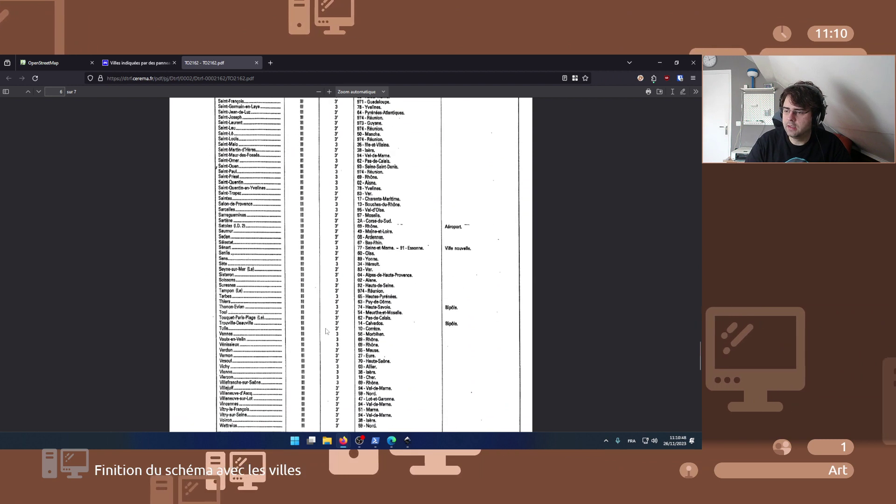
scroll(325, 330, down, 5)
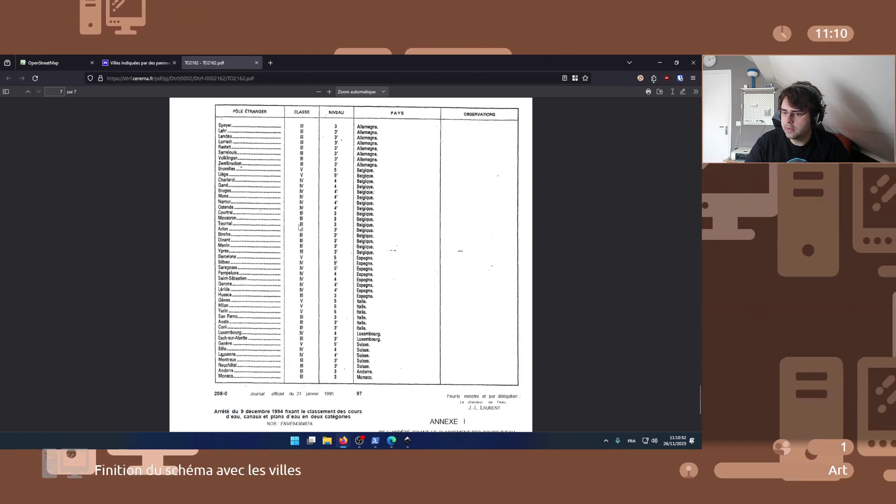
scroll(300, 229, up, 5)
- Close the official list and find the Paris (75) entry in the wiki table, highlighting its town name
click(256, 63)
scroll(215, 252, up, 20)
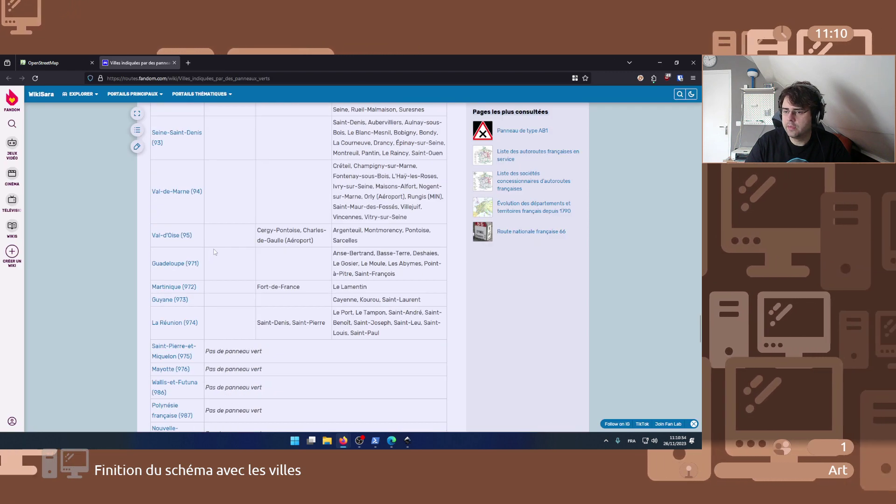
scroll(214, 252, up, 10)
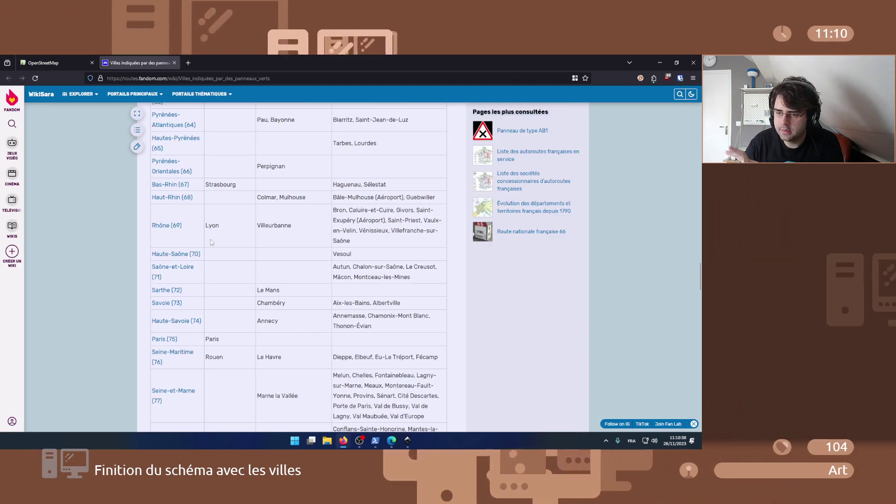
drag(220, 339, 208, 339)
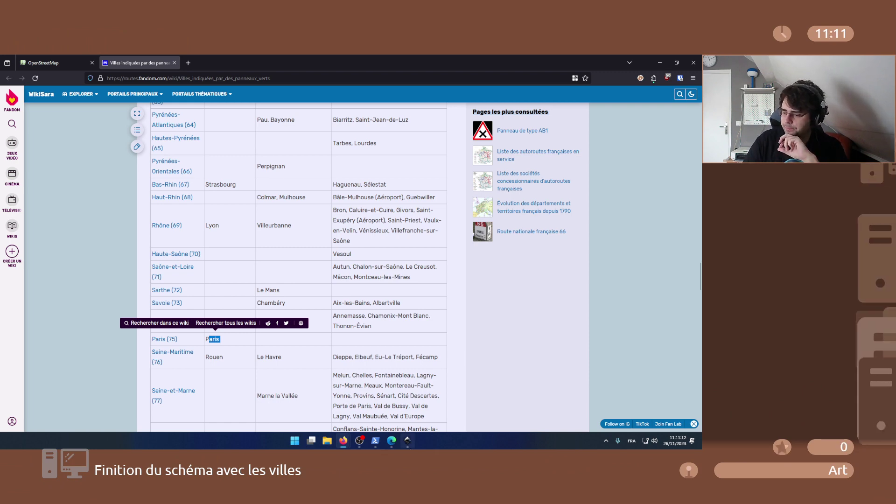
- Switch to Inkscape and add a layer named "Villes" at the top of the layer stack, above Aéroports
key(alt+Tab)
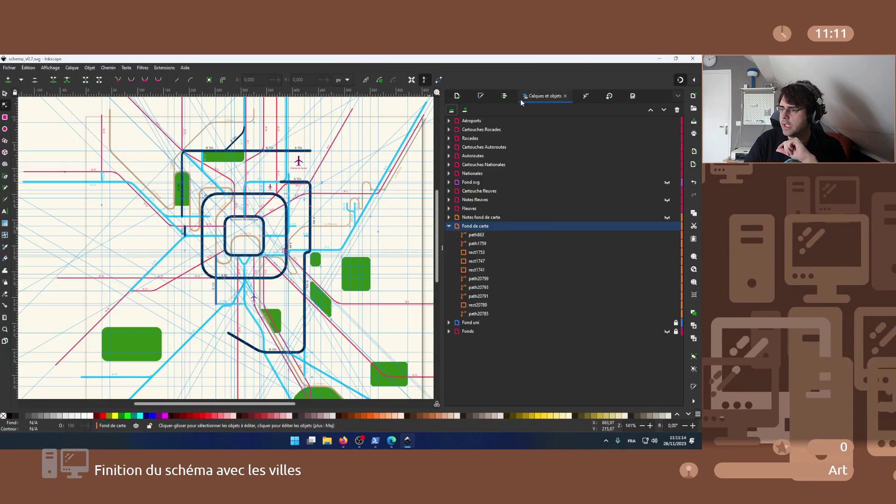
click(471, 120)
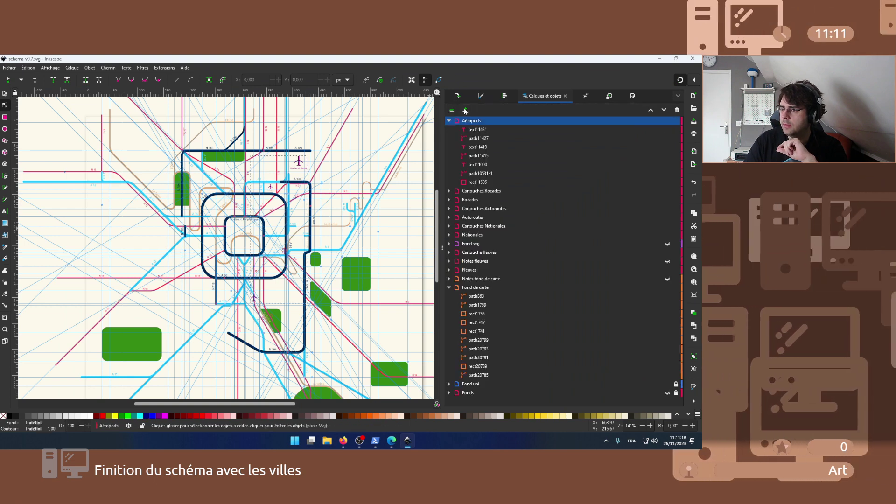
click(465, 110)
text(V)
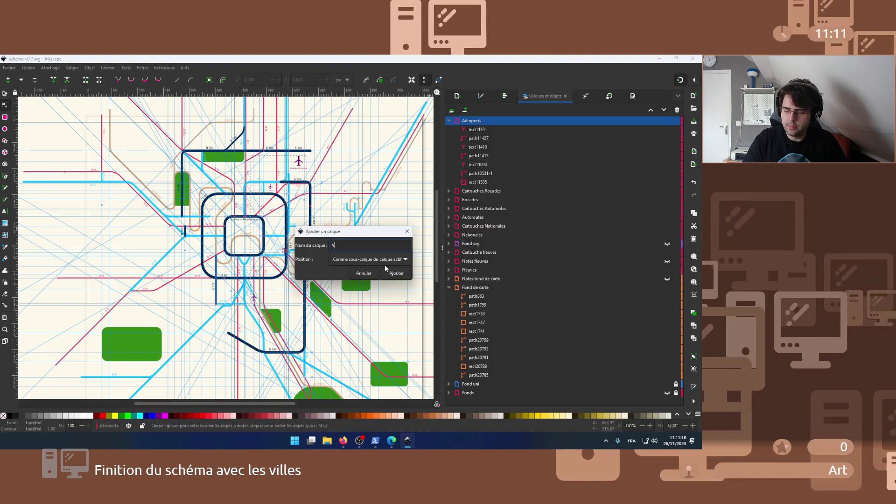
text(illes)
key(Return)
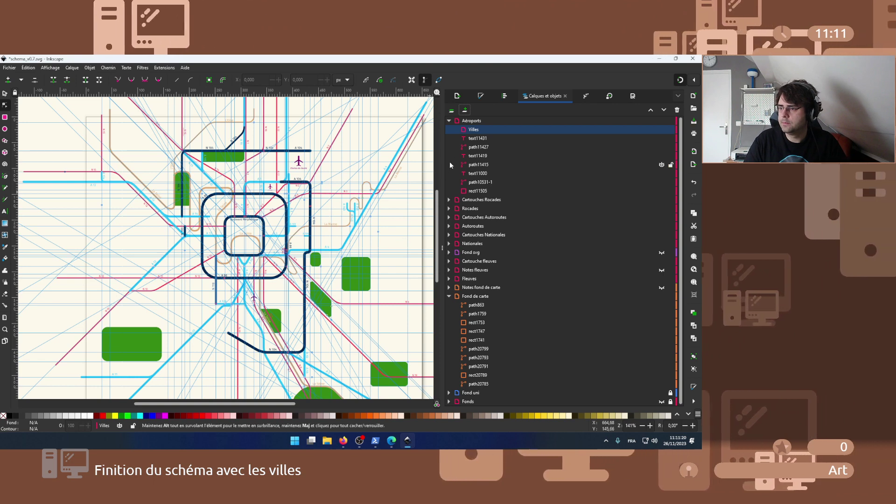
drag(473, 129, 481, 197)
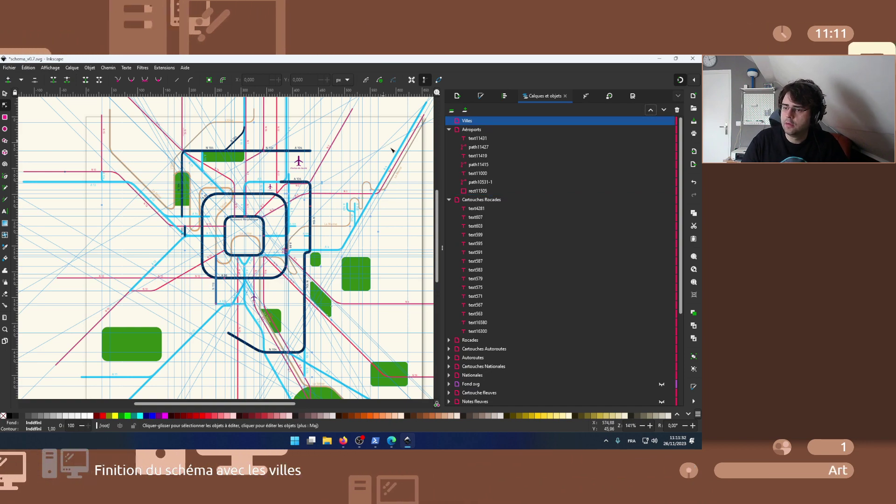
- Add the text "Paris" inside the Boulevard Périphérique ring and format it in Fira Sans Bold at 8 px
ctrl+scroll(241, 240, up, 4)
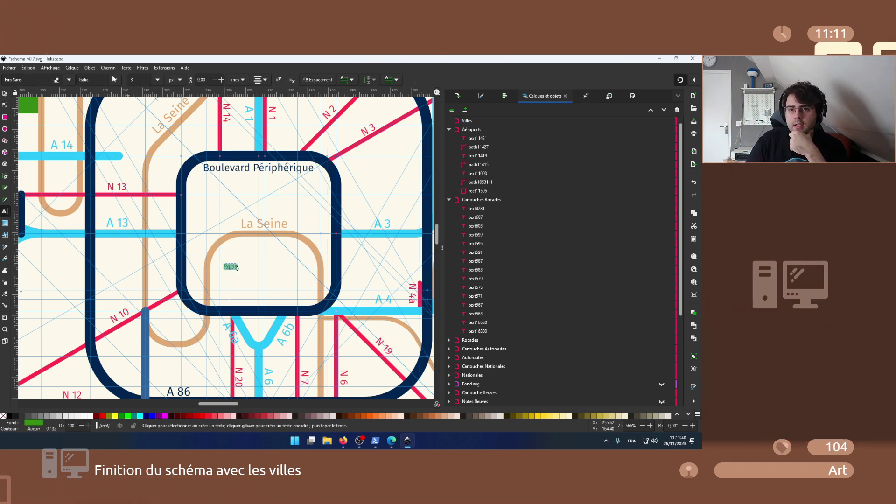
click(94, 159)
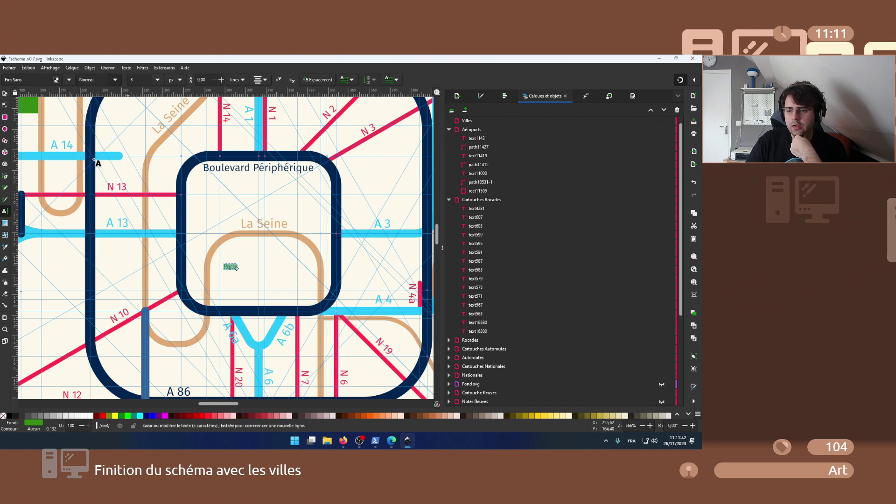
click(114, 80)
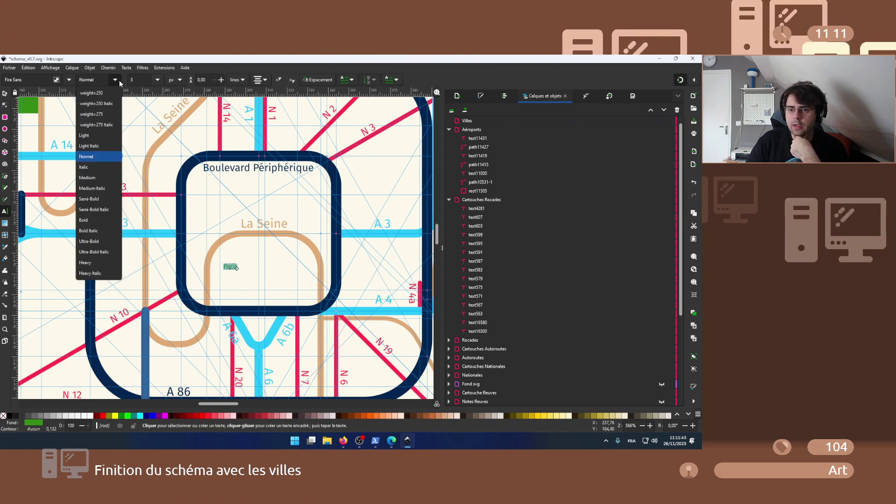
click(94, 220)
click(161, 82)
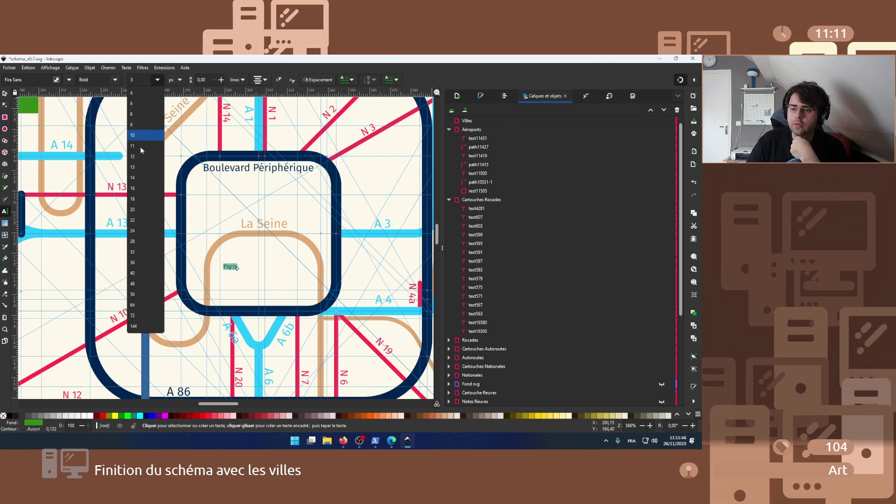
click(139, 115)
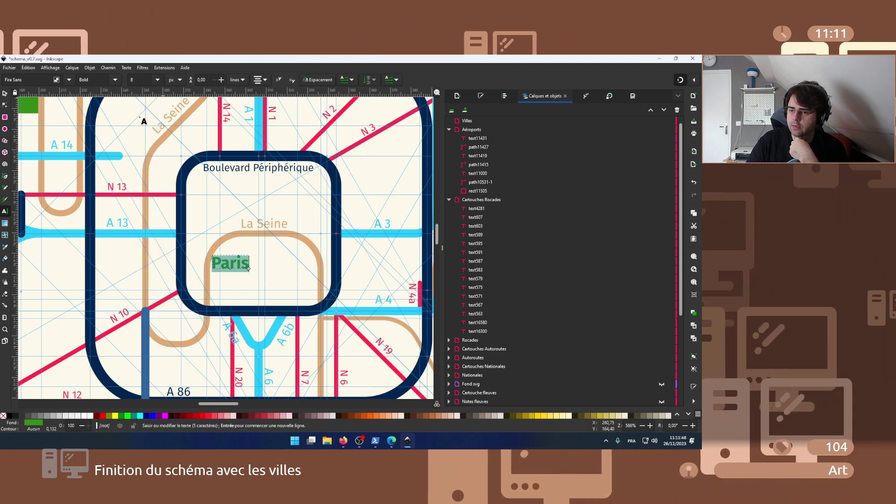
- Place the Paris label between the "Boulevard Périphérique" and "La Seine" labels and colour it black
key(F1)
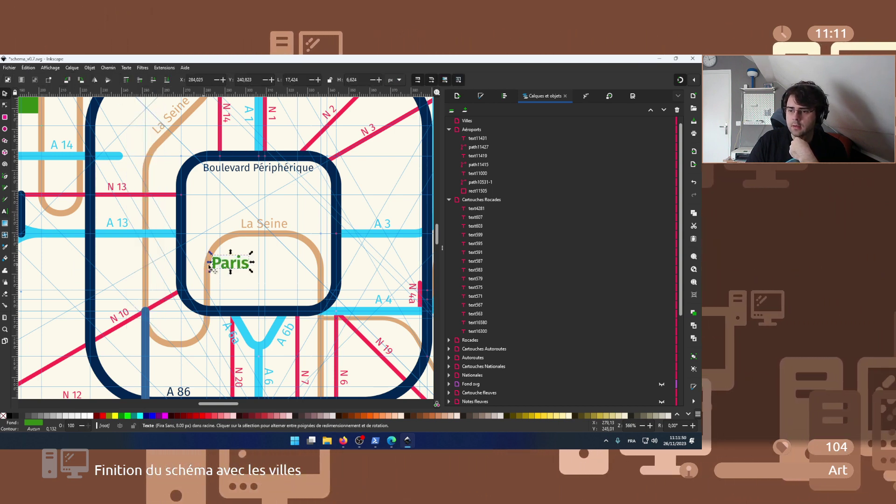
drag(236, 266, 263, 266)
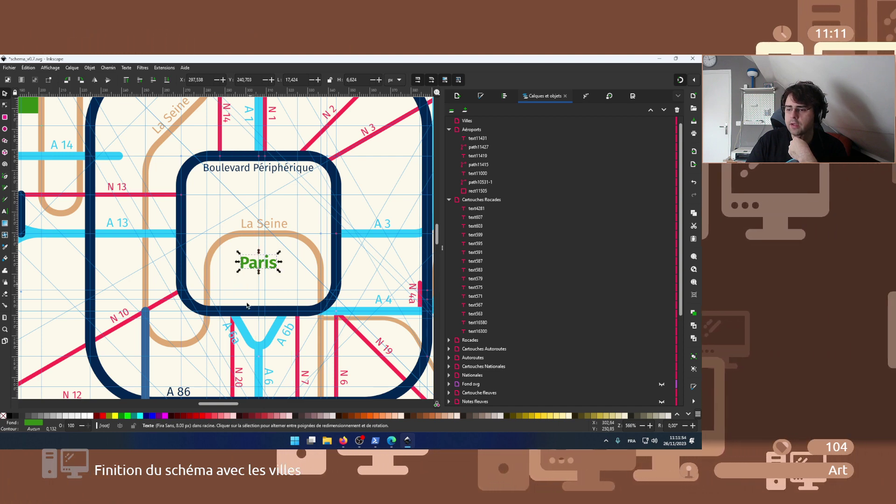
drag(255, 217, 256, 174)
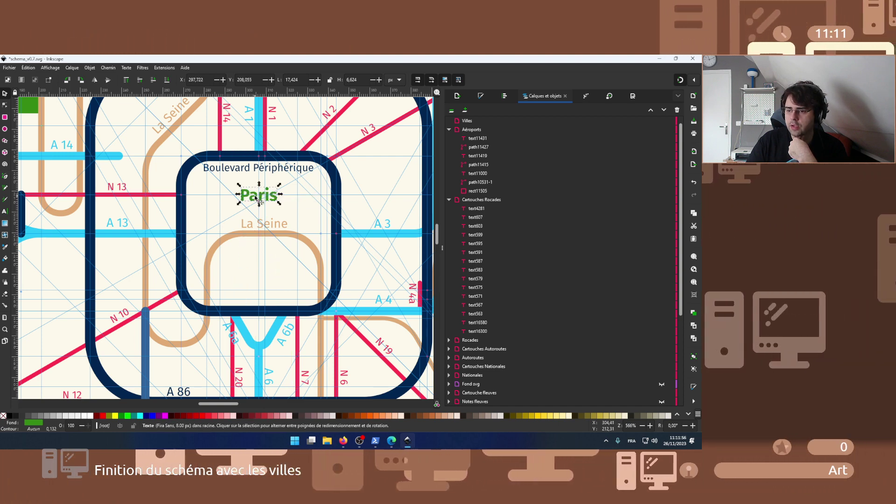
double_click(260, 200)
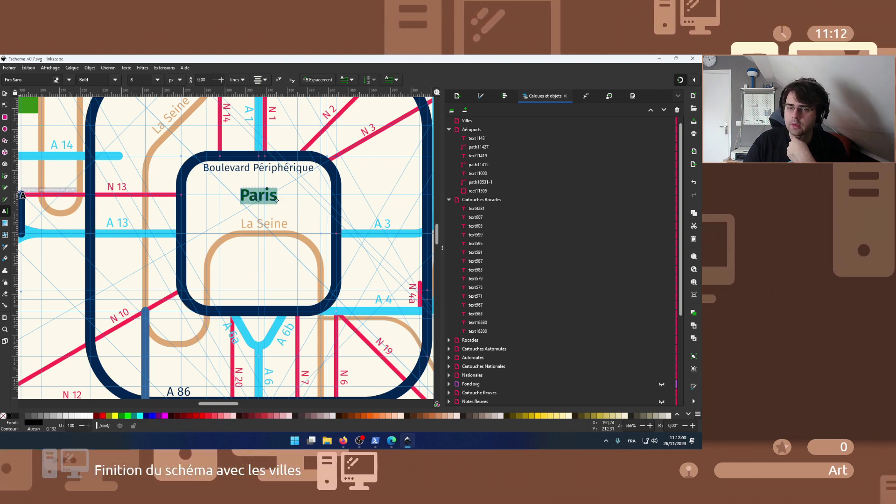
click(5, 93)
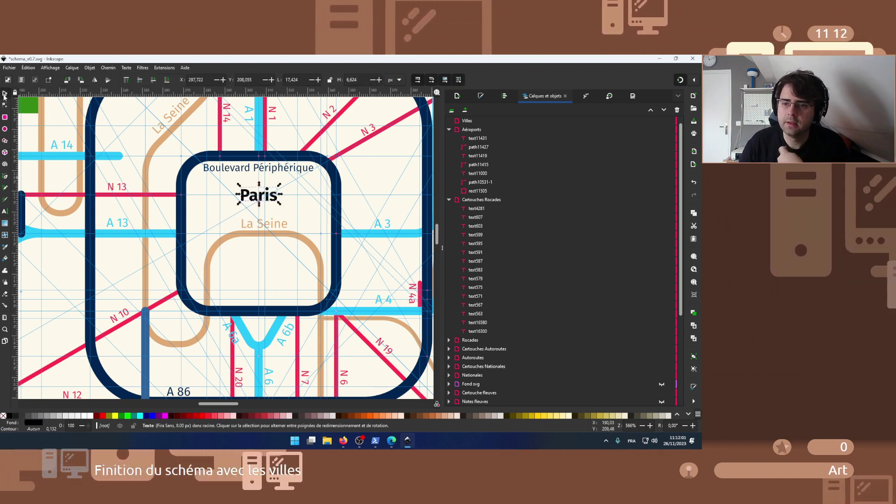
click(236, 264)
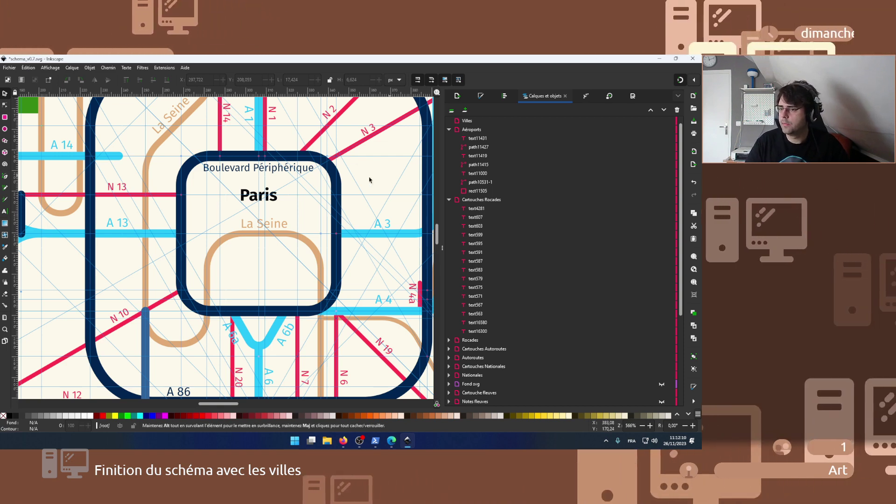
- Move the Paris label into the Villes layer
click(275, 200)
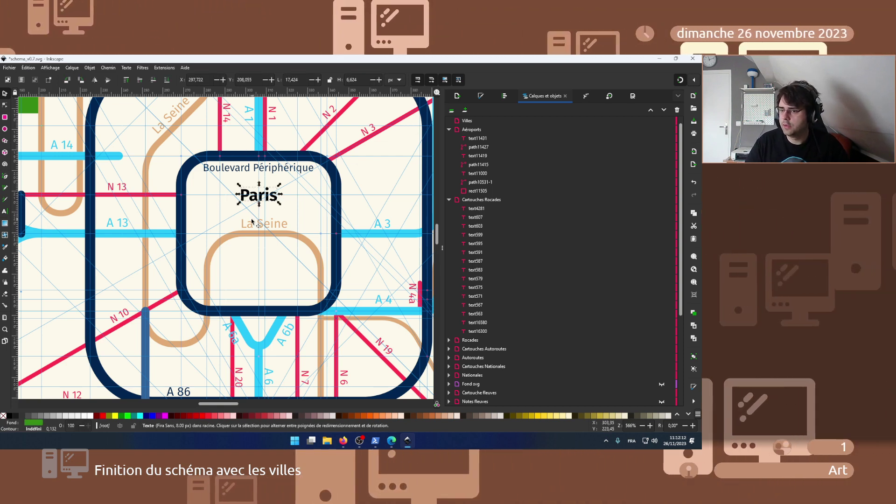
right_click(275, 201)
click(308, 242)
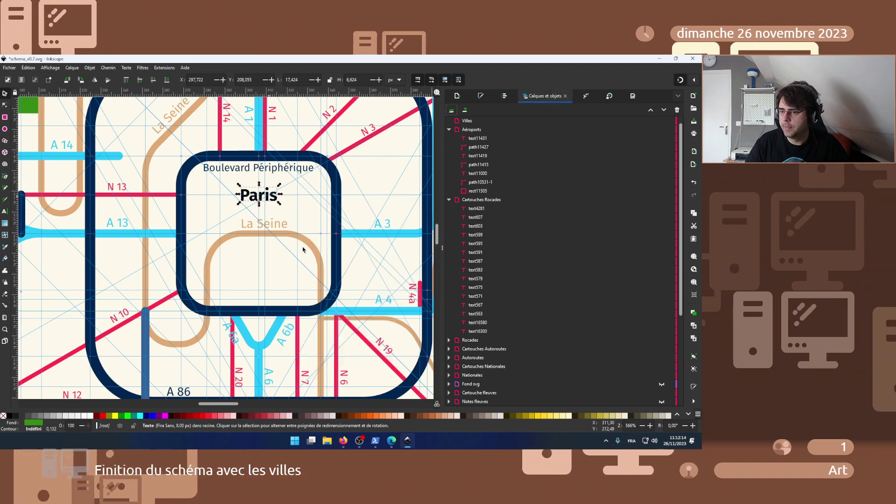
right_click(278, 201)
click(315, 307)
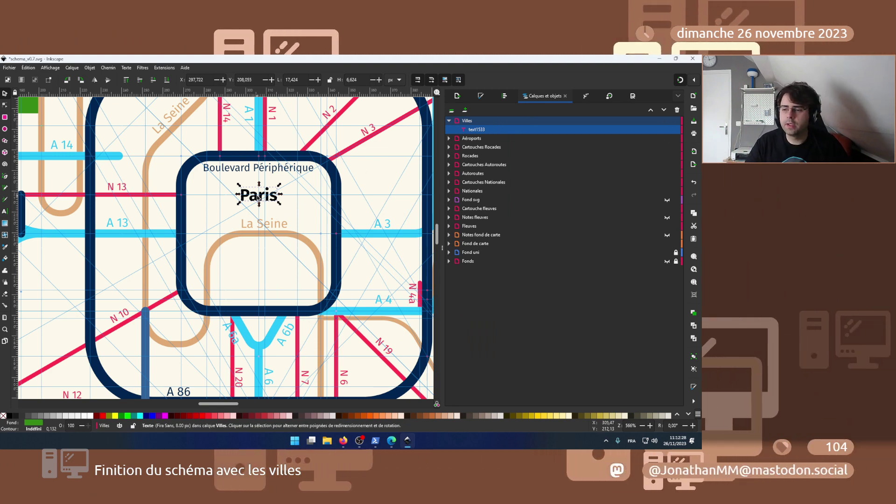
- Look over the area around Paris on the schematic, then switch to Firefox and view the region on OpenStreetMap
scroll(257, 197, down, 3)
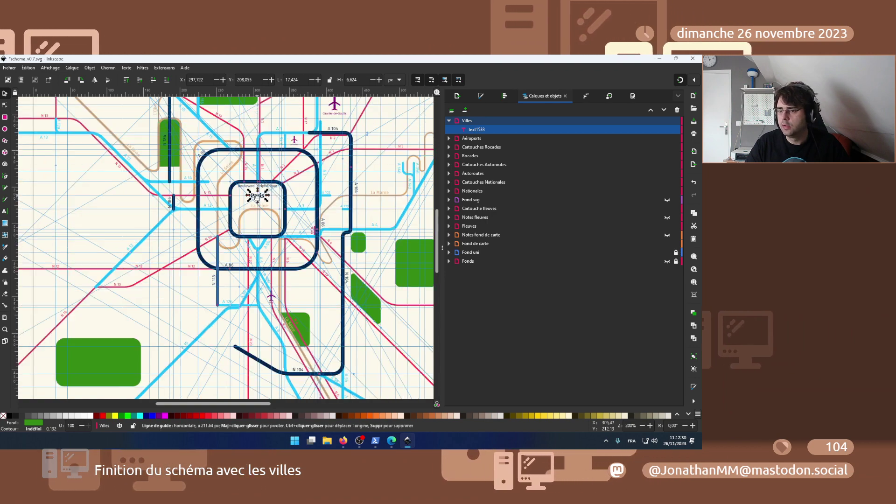
scroll(257, 197, up, 2)
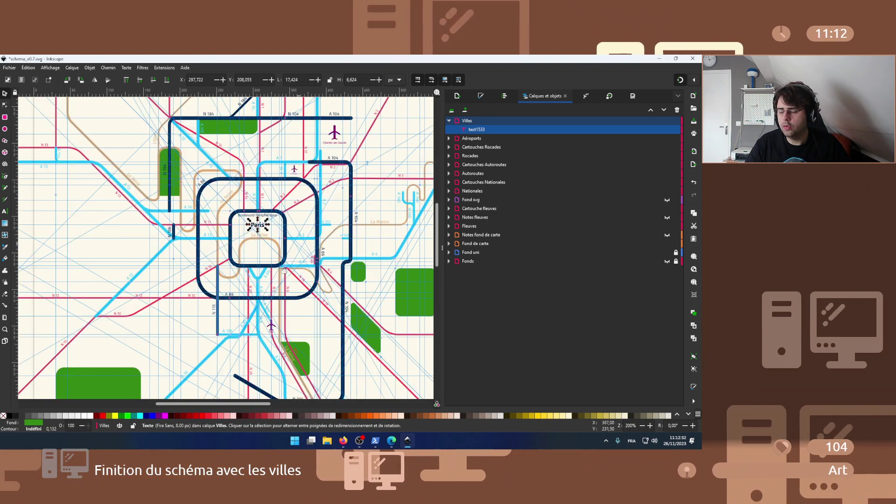
mouse_move(341, 441)
click(382, 404)
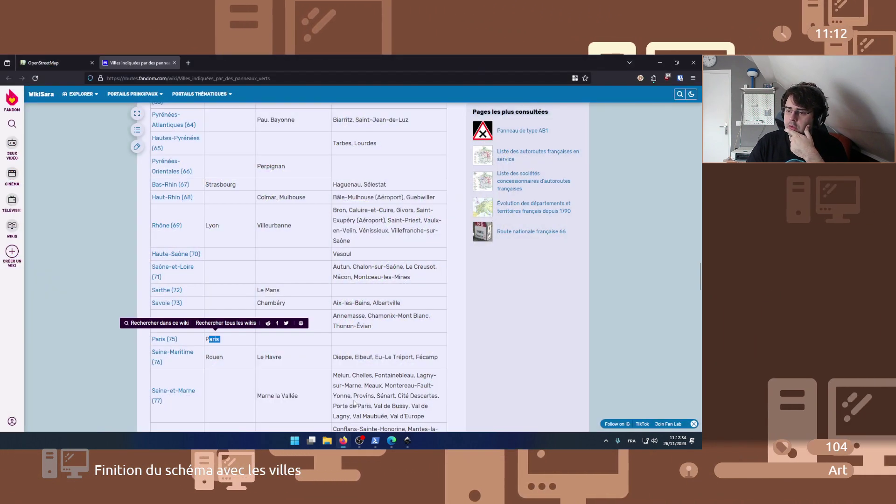
click(58, 61)
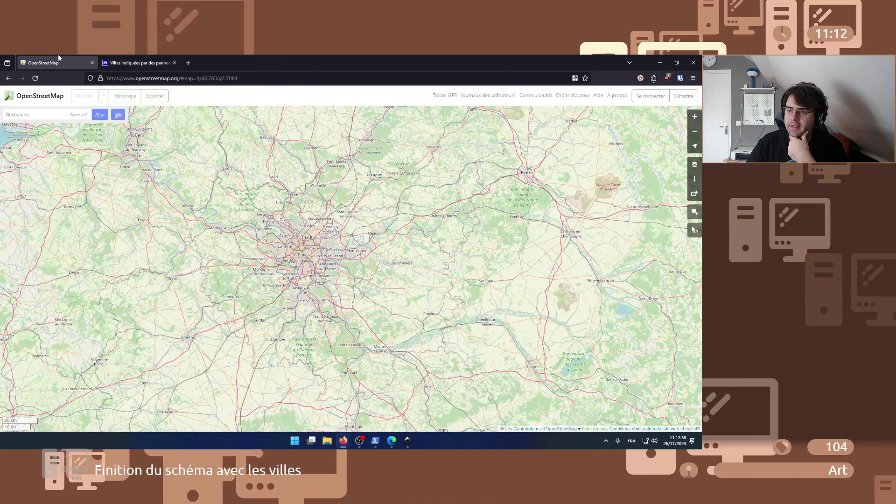
scroll(301, 256, up, 2)
scroll(302, 255, up, 2)
- From the poles table, open the Hauts-de-Seine (92), Seine-Saint-Denis (93) and Val-de-Marne (94) pages in new tabs and view the Hauts-de-Seine page
click(138, 63)
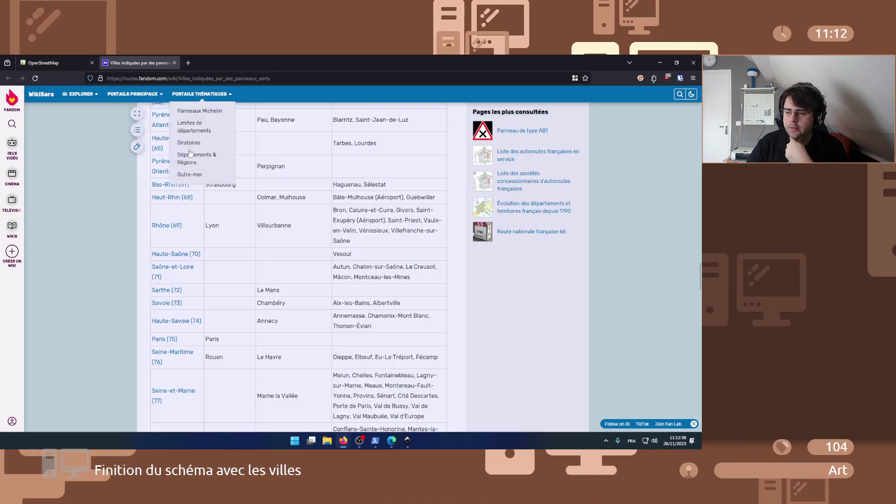
scroll(199, 306, down, 6)
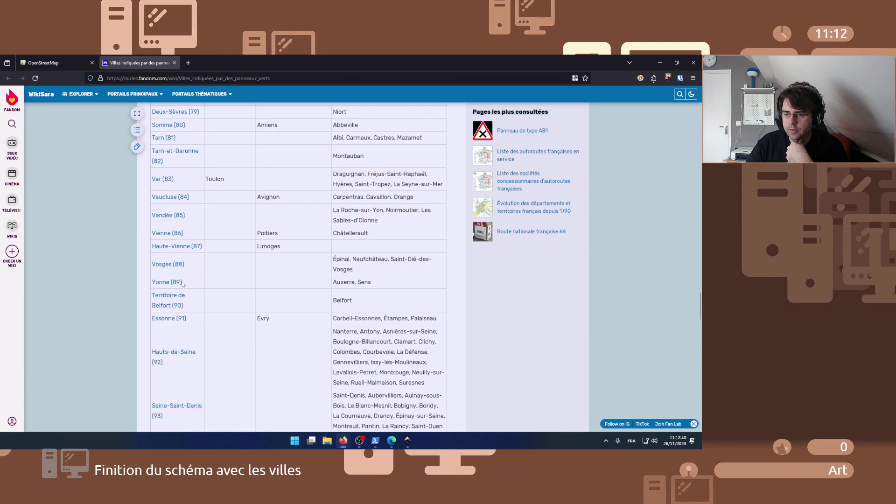
middle_click(169, 275)
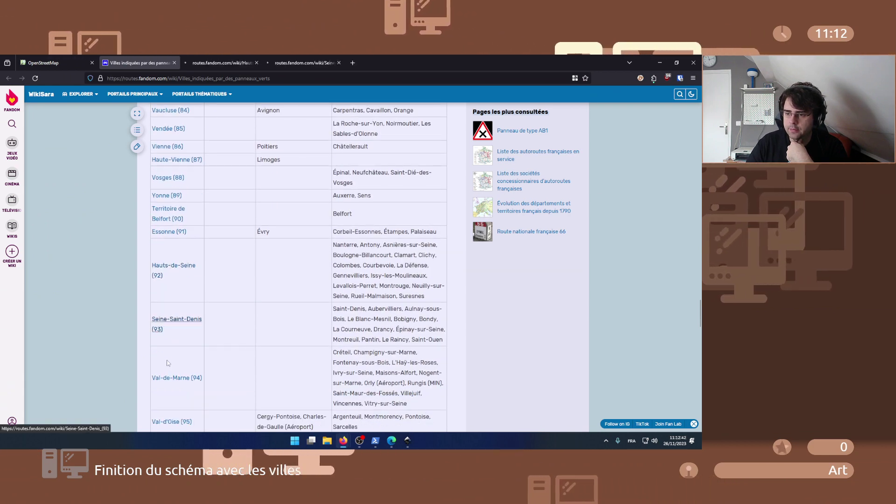
click(191, 57)
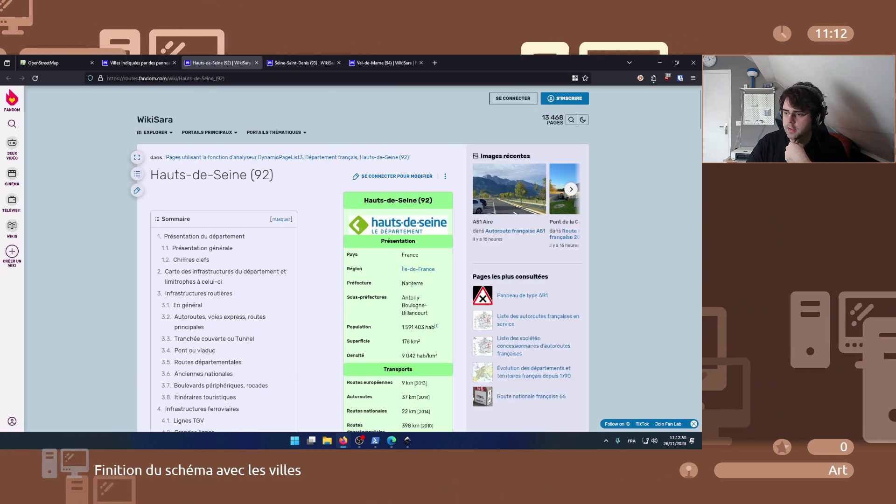
- After checking the Hauts-de-Seine prefecture, switch to OpenStreetMap in Firefox and examine where Nanterre lies relative to the A 86 and A 14
drag(412, 283, 421, 295)
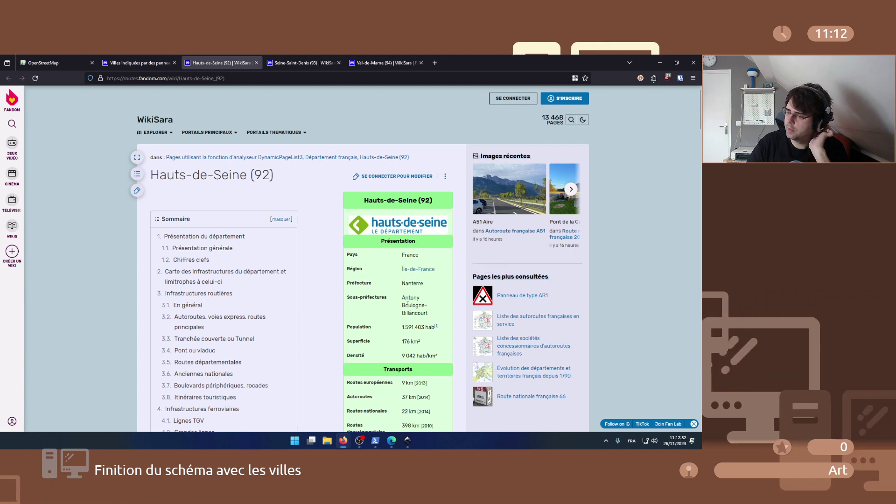
click(408, 446)
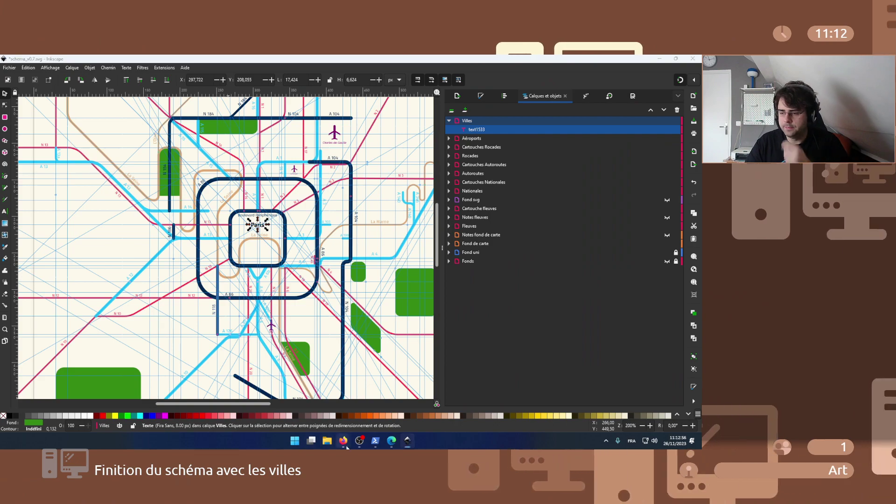
mouse_move(343, 440)
click(386, 395)
click(27, 58)
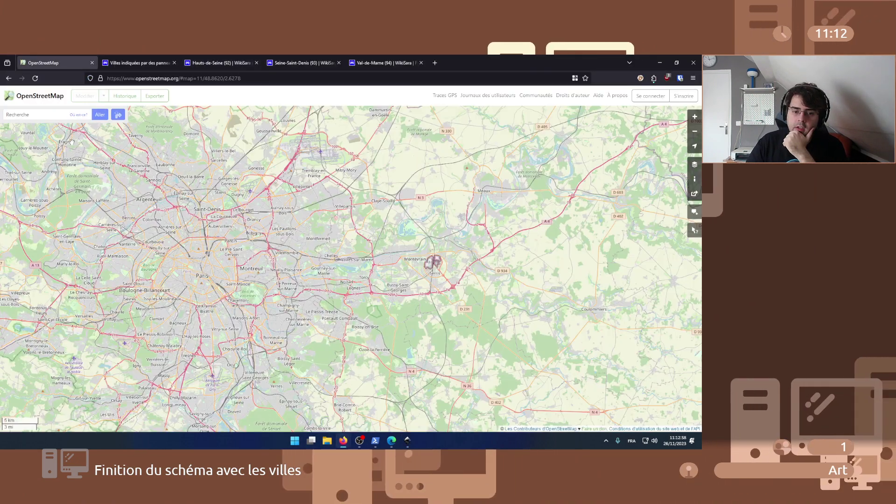
drag(153, 245, 248, 247)
scroll(248, 248, up, 1)
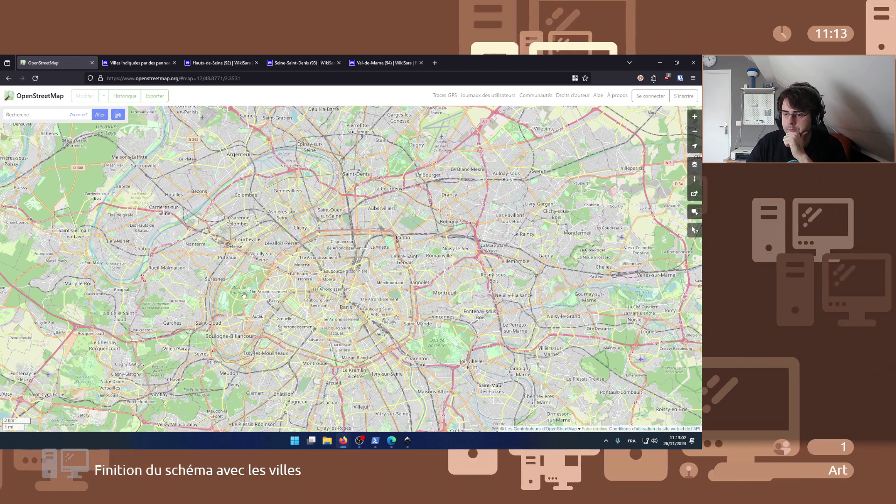
scroll(261, 255, up, 2)
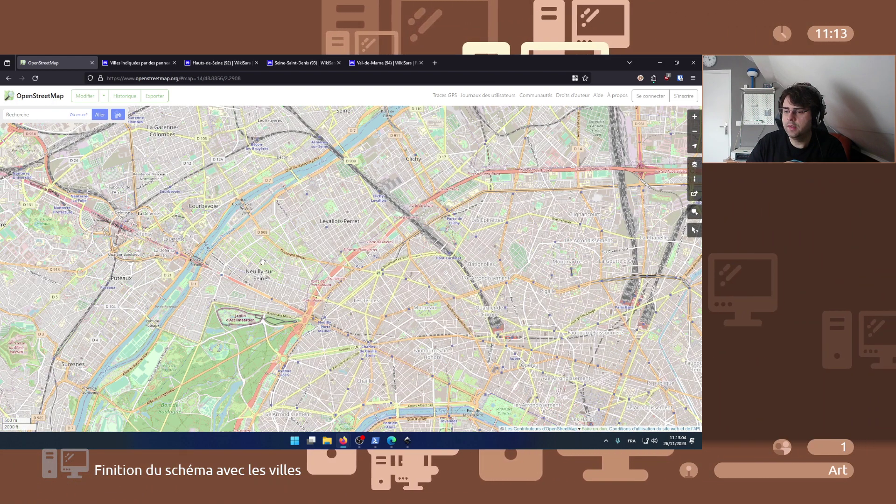
drag(251, 254, 299, 382)
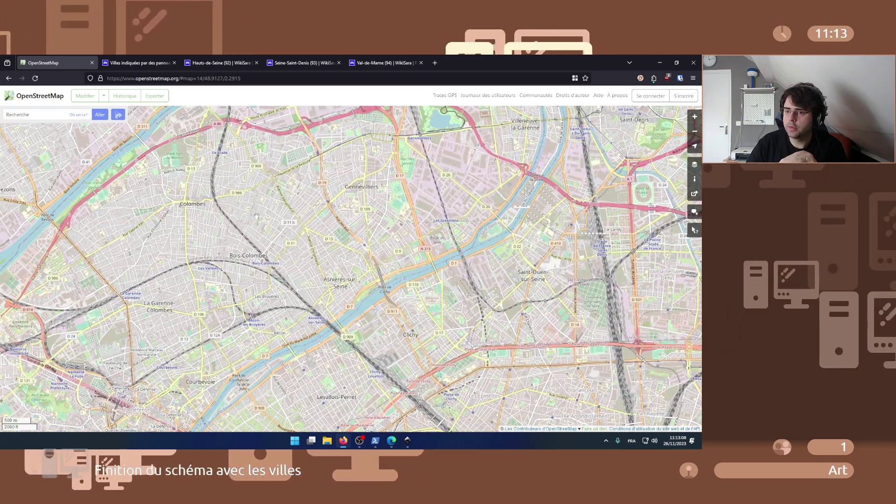
drag(301, 246, 367, 214)
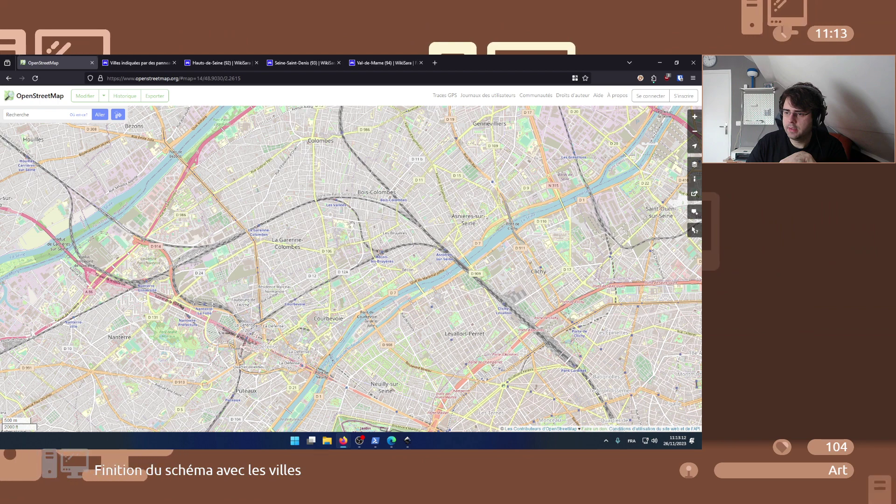
drag(266, 219, 359, 206)
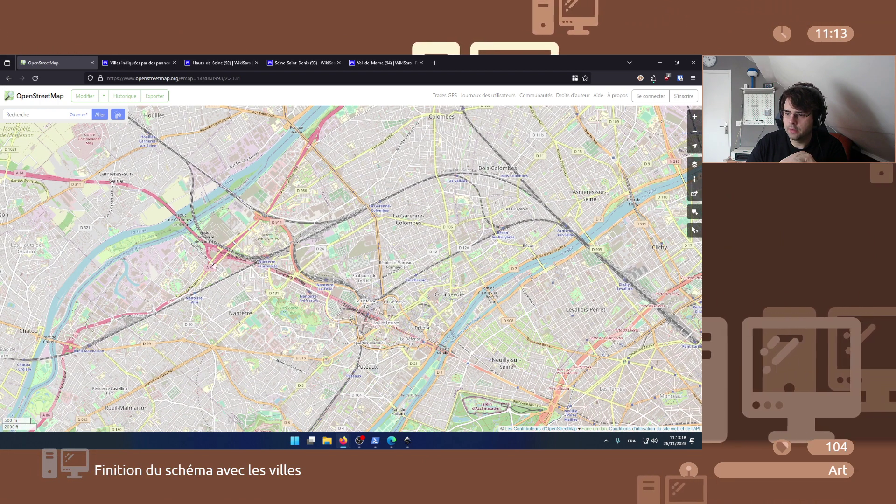
scroll(233, 276, up, 1)
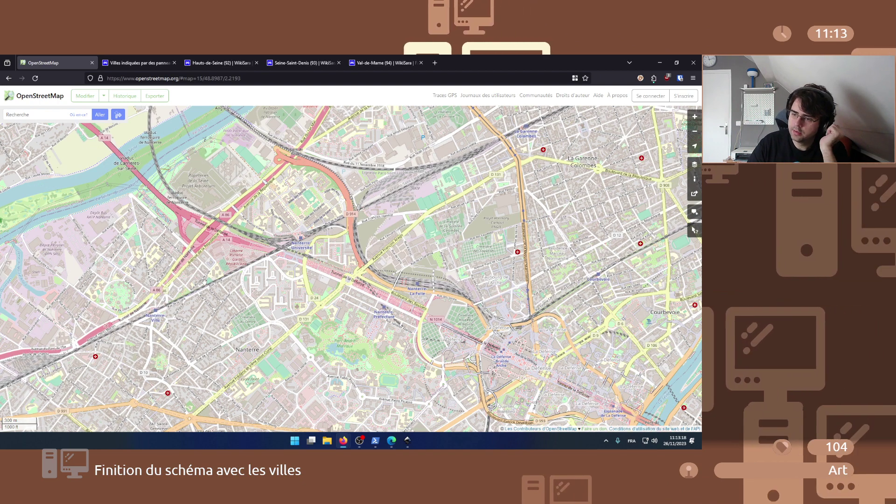
drag(211, 279, 241, 256)
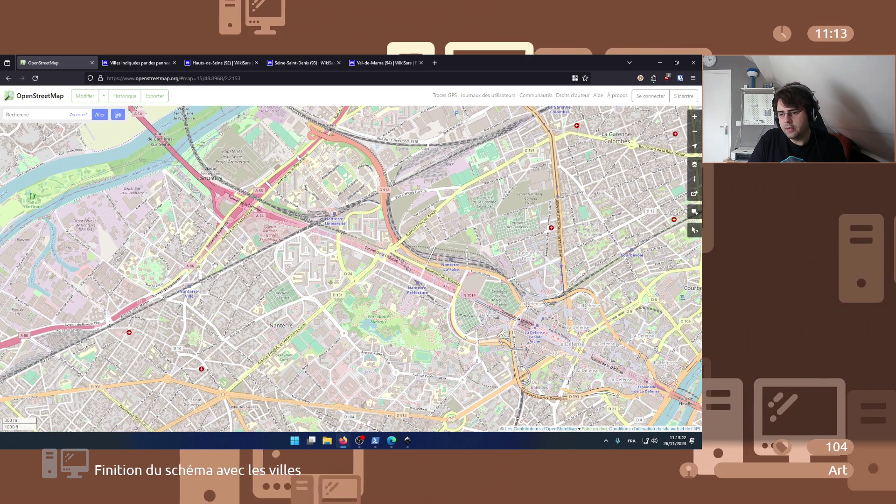
- Compare the schematic in Inkscape with the OpenStreetMap area around Nanterre, La Défense and Neuilly-sur-Seine
click(413, 442)
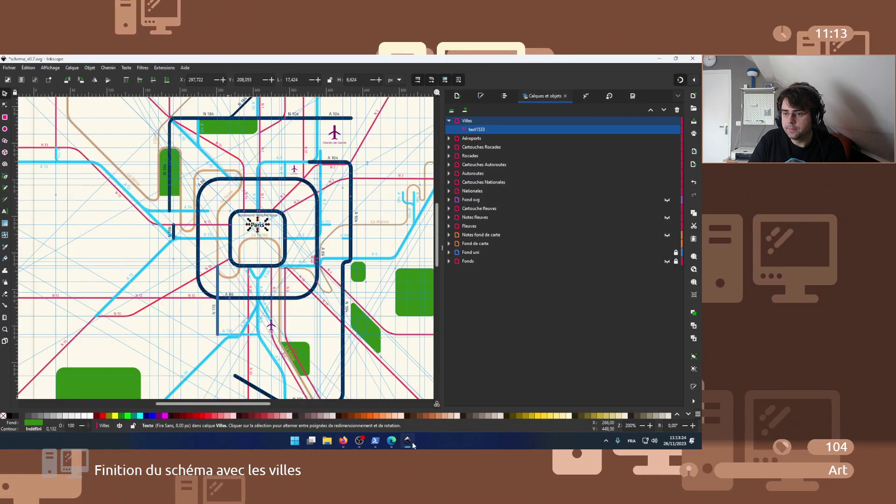
click(407, 442)
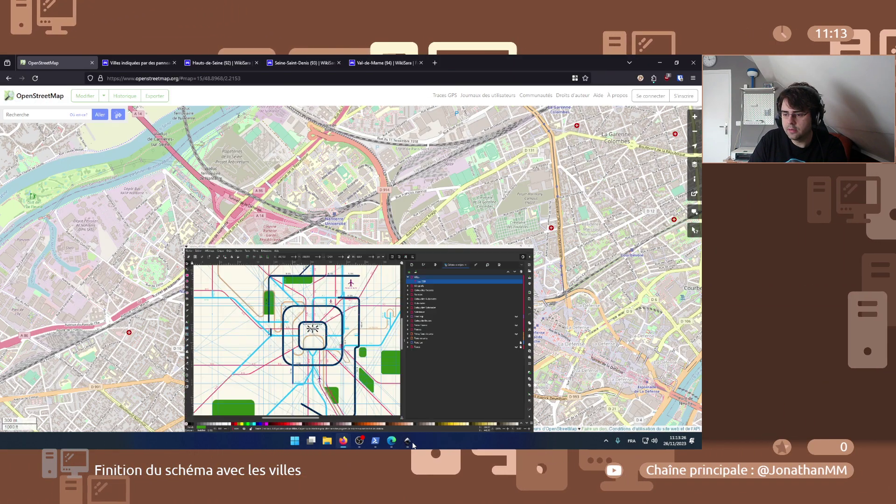
scroll(281, 362, down, 2)
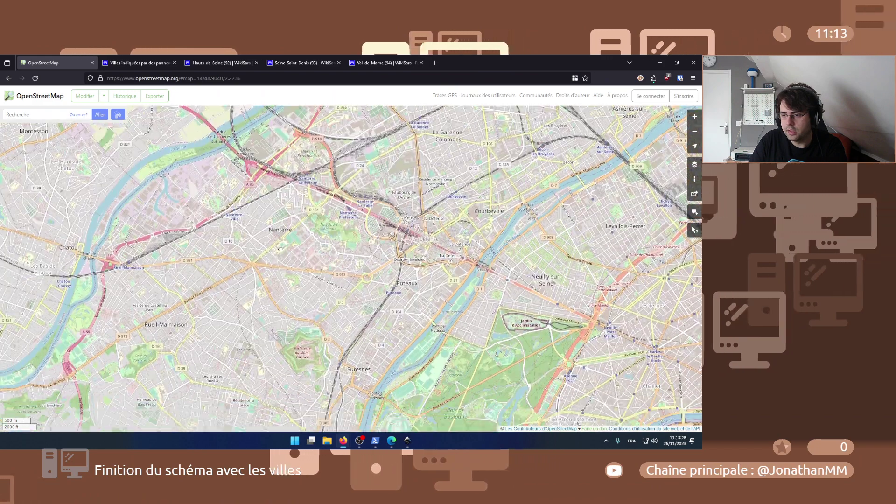
drag(281, 362, 281, 249)
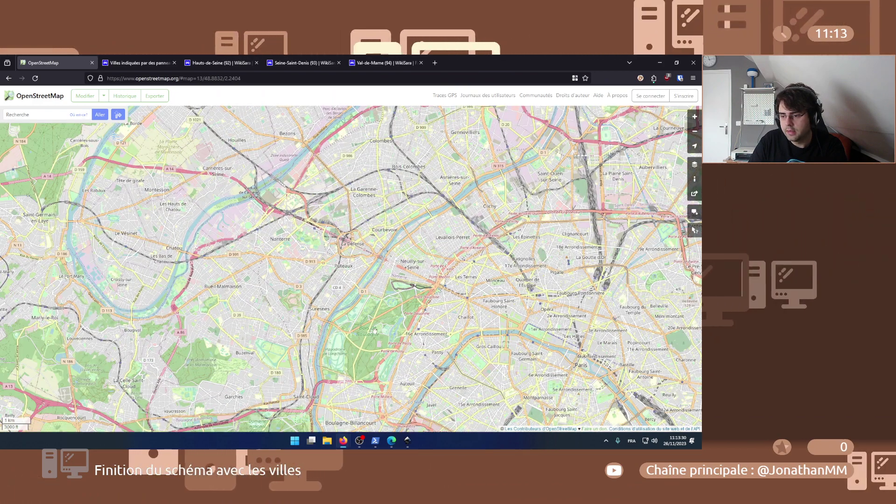
scroll(419, 272, up, 1)
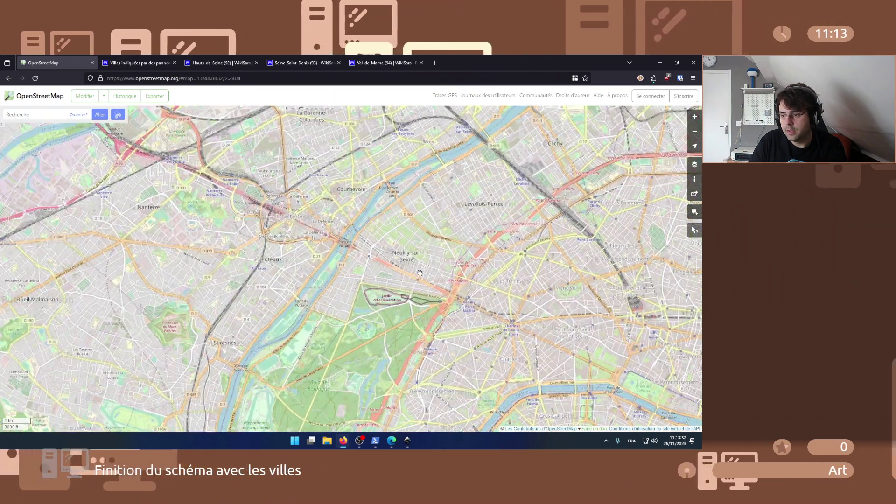
drag(303, 177, 370, 252)
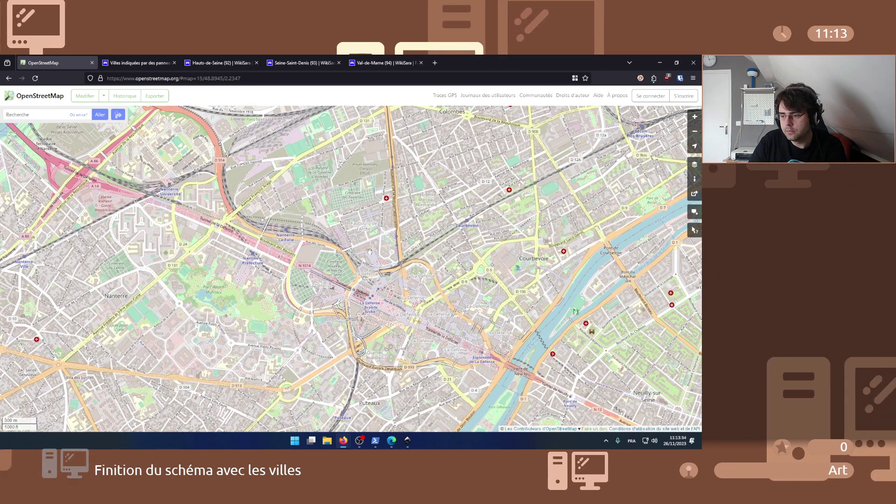
drag(313, 258, 426, 315)
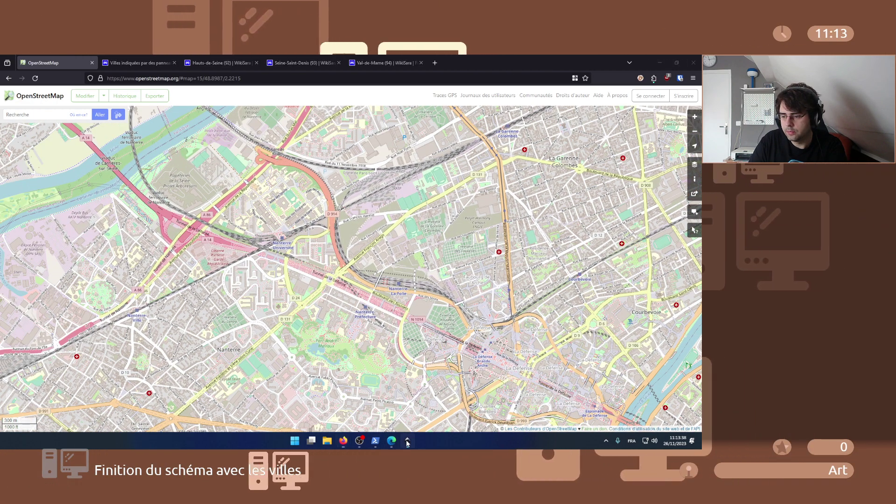
- Back in Inkscape, duplicate the Paris label and place the copy above the N 13 label, just inside the A 86 ring
click(408, 441)
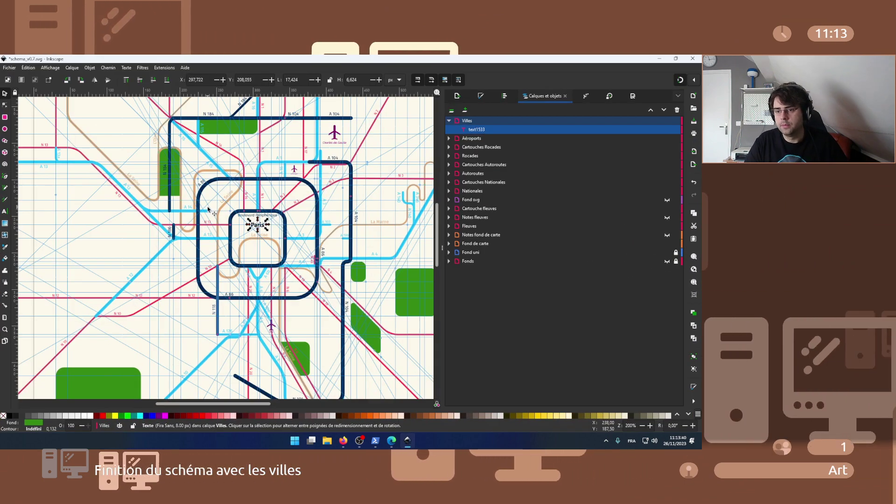
ctrl+scroll(202, 218, up, 2)
ctrl+scroll(202, 218, up, 2)
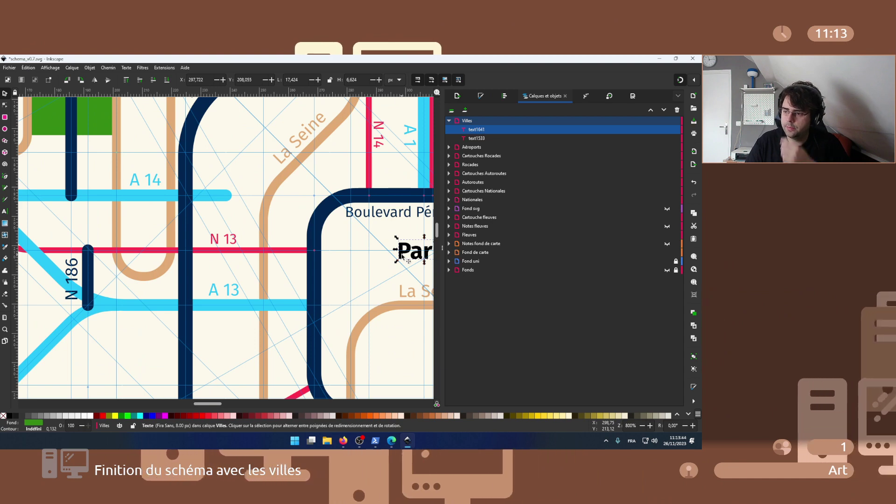
drag(273, 219, 200, 218)
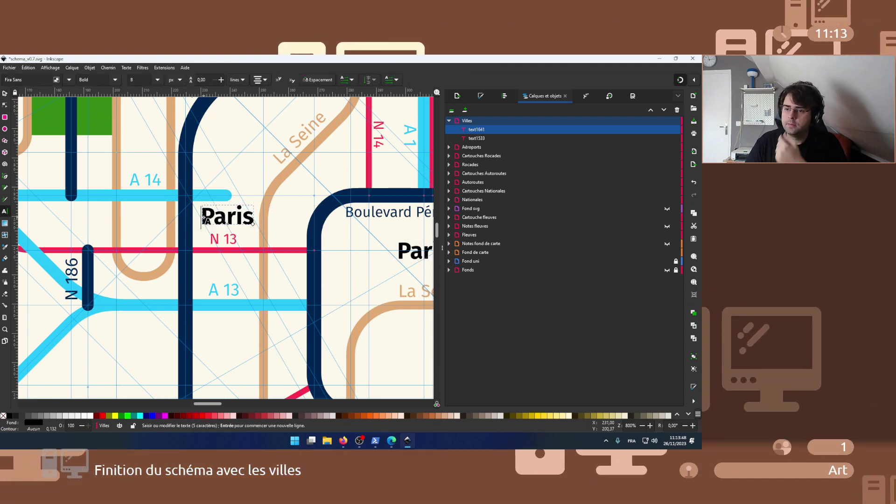
- Set the copied label's font size to 6 px and replace its text with "Nanterre"
click(156, 81)
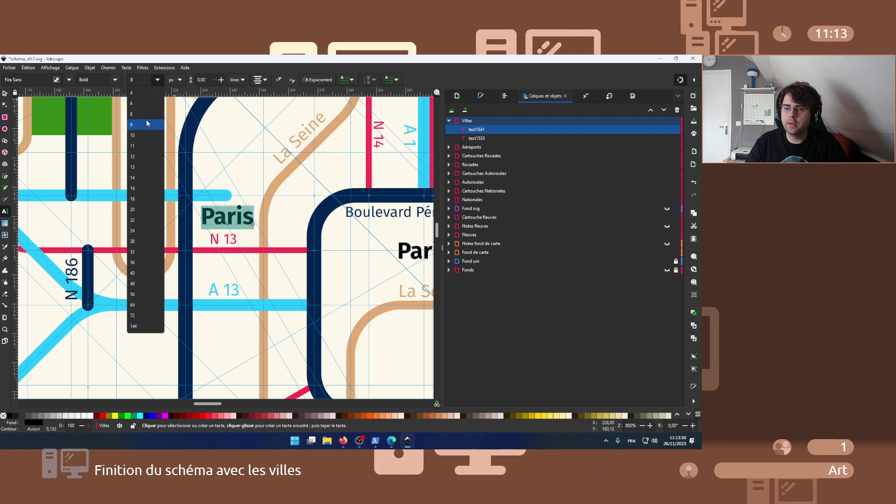
click(139, 104)
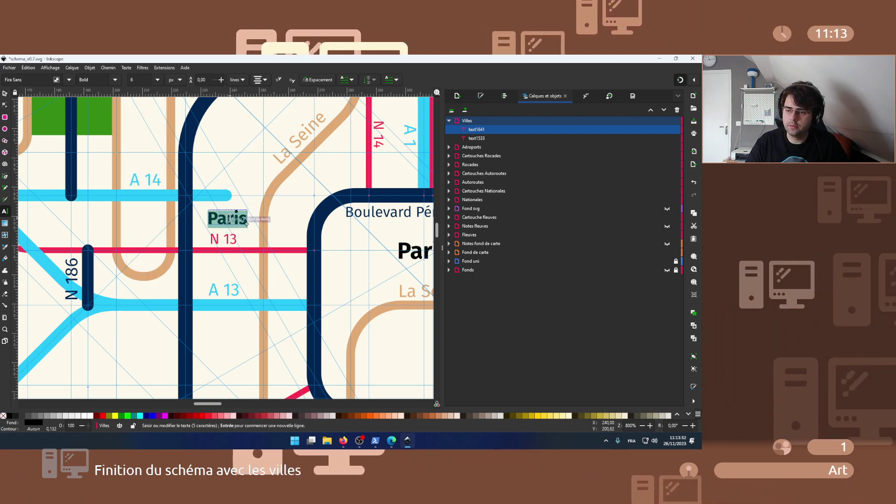
text(Nanterre)
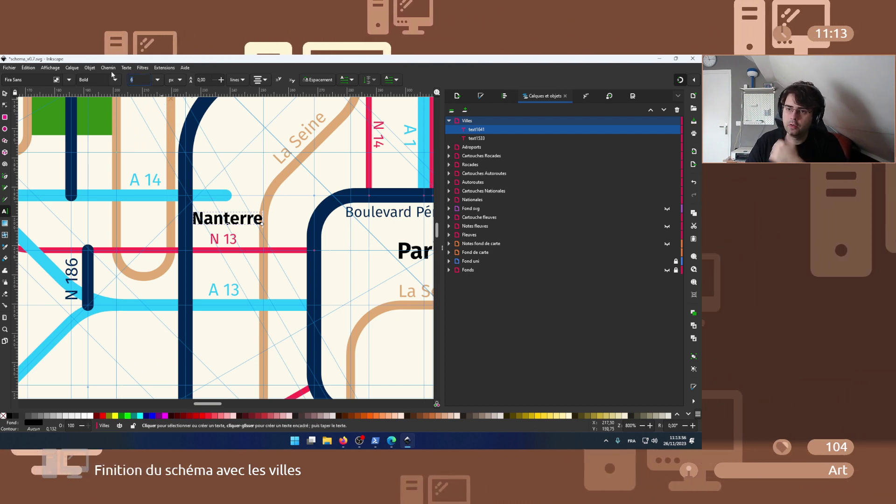
- Set the Nanterre label's font size to 5 px and duplicate the label
double_click(145, 80)
text(5)
key(Return)
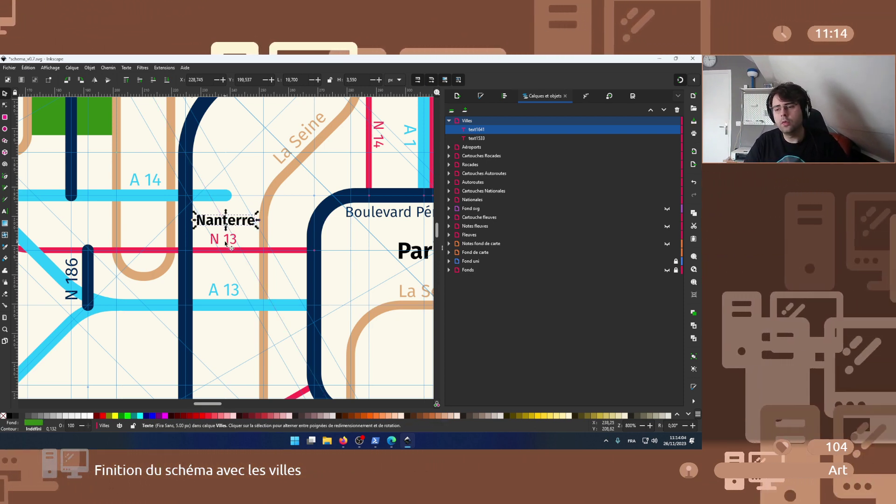
key(ctrl+d)
scroll(225, 243, down, 4)
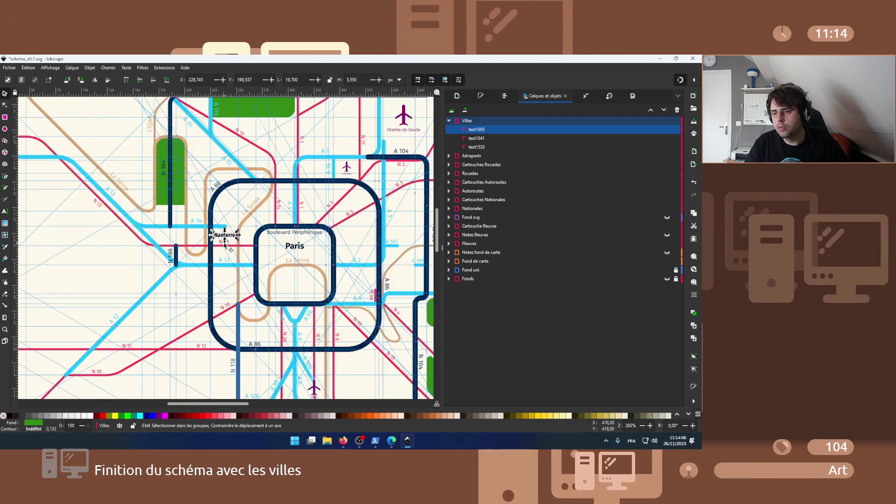
- Look up the prefecture on the Seine-Saint-Denis (93) page in Firefox, then return to the schematic in Inkscape
mouse_move(342, 440)
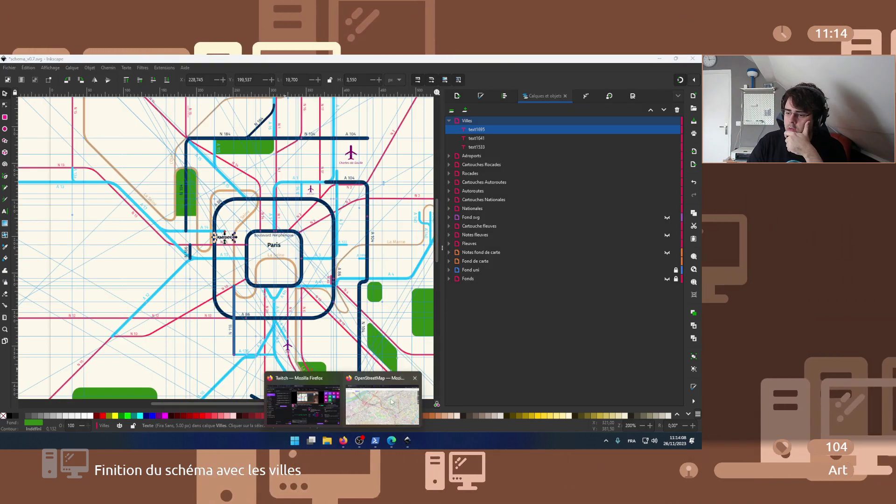
click(364, 380)
click(301, 62)
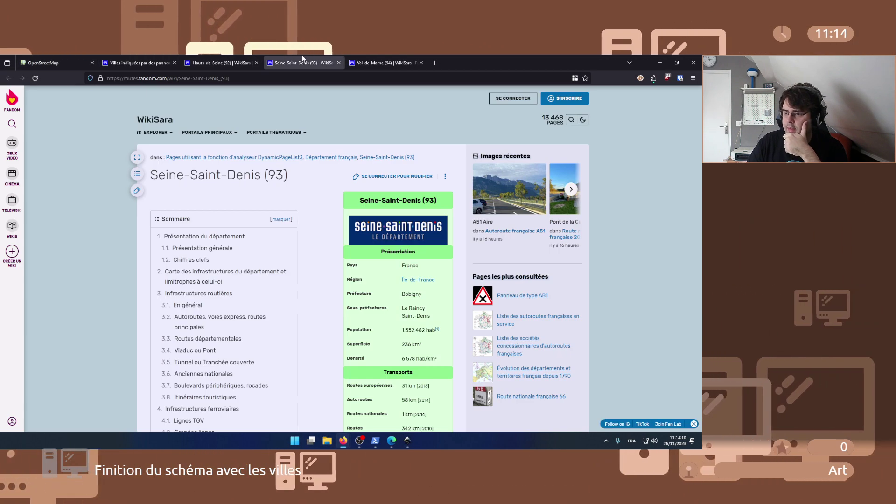
click(405, 444)
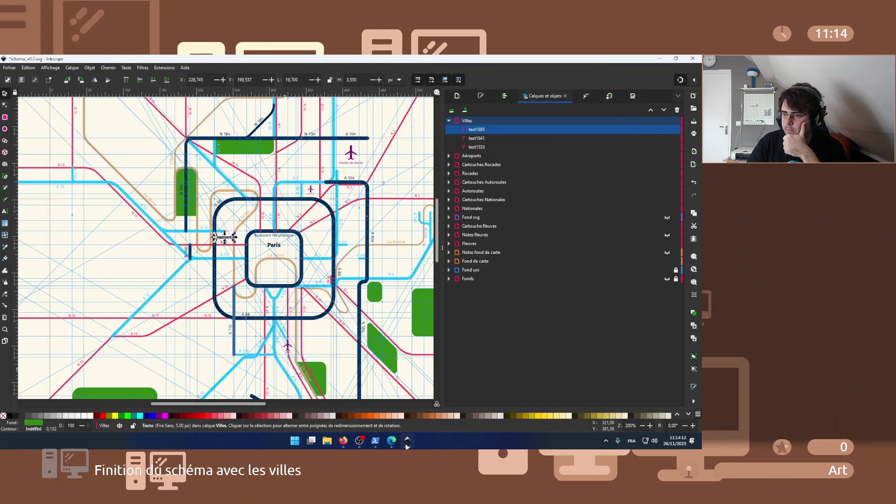
- Switch to OpenStreetMap in Firefox and examine where Bobigny lies relative to the A 86 and A 3
mouse_move(343, 441)
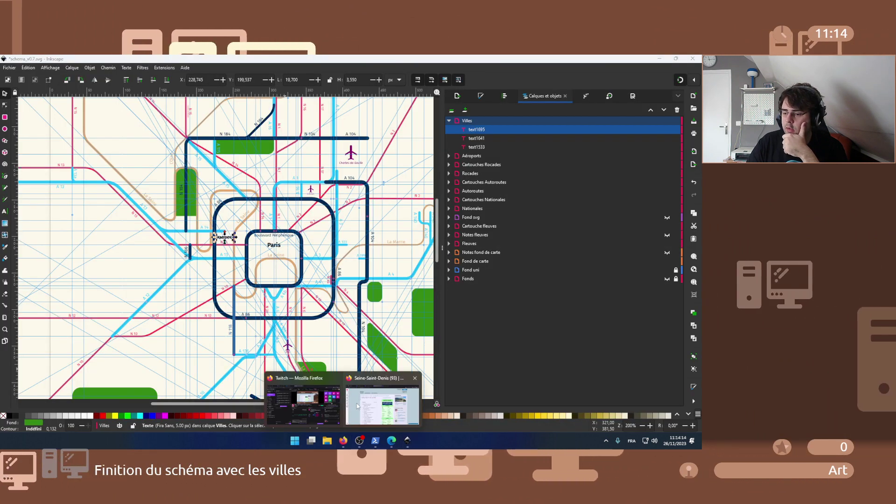
click(357, 403)
click(74, 60)
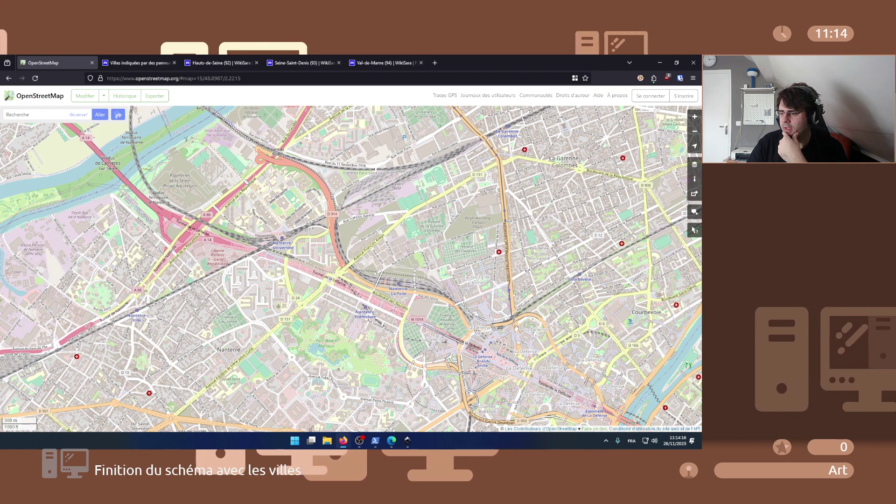
key(minus)
key(minus)
drag(550, 348, 355, 326)
drag(574, 336, 323, 324)
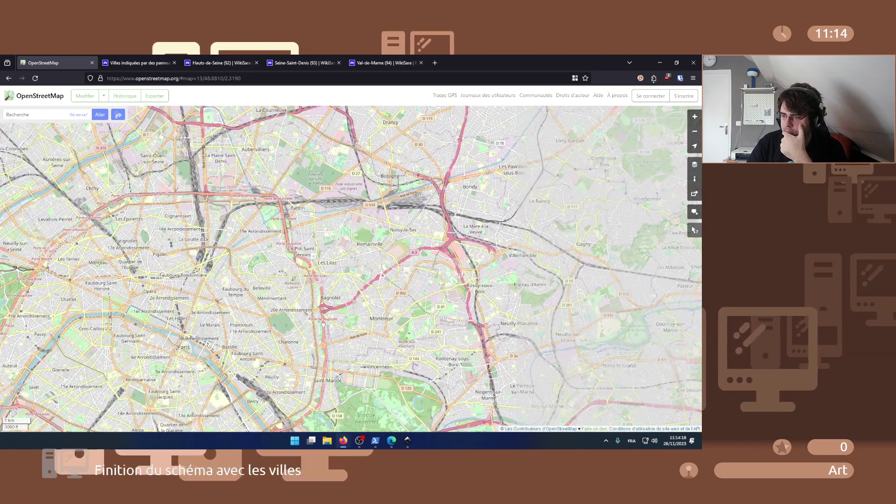
drag(324, 276, 280, 353)
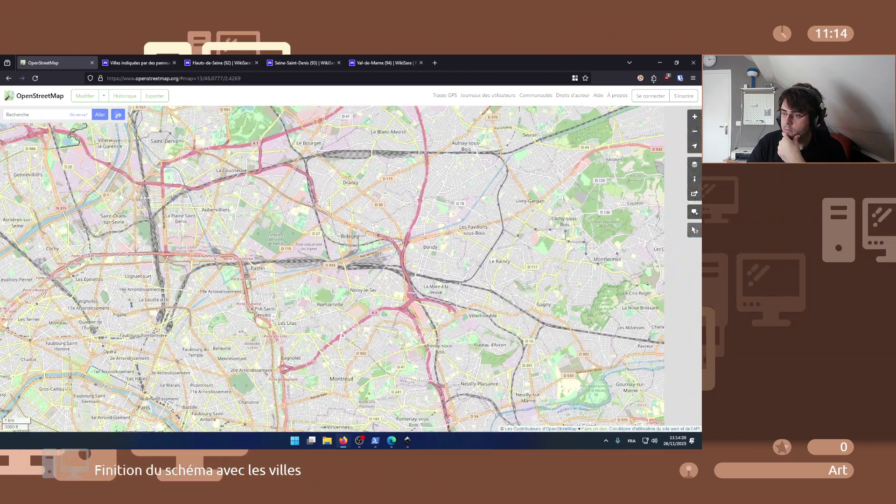
key(plus)
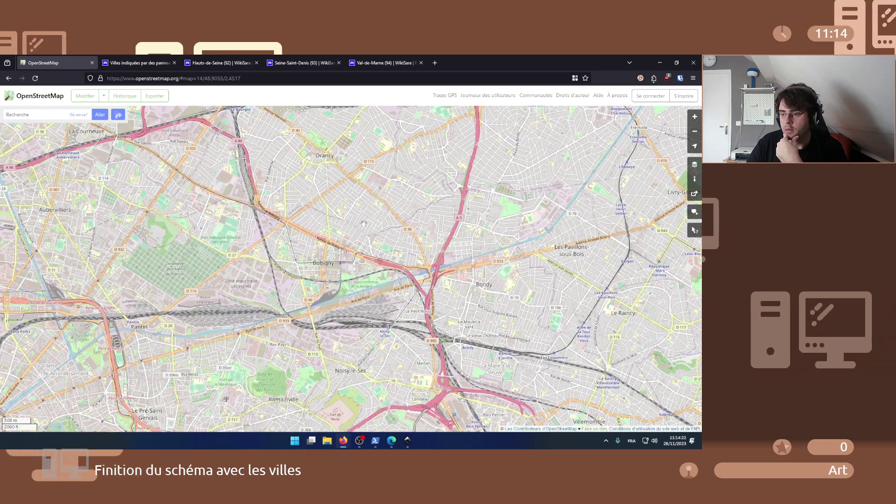
scroll(364, 223, up, 1)
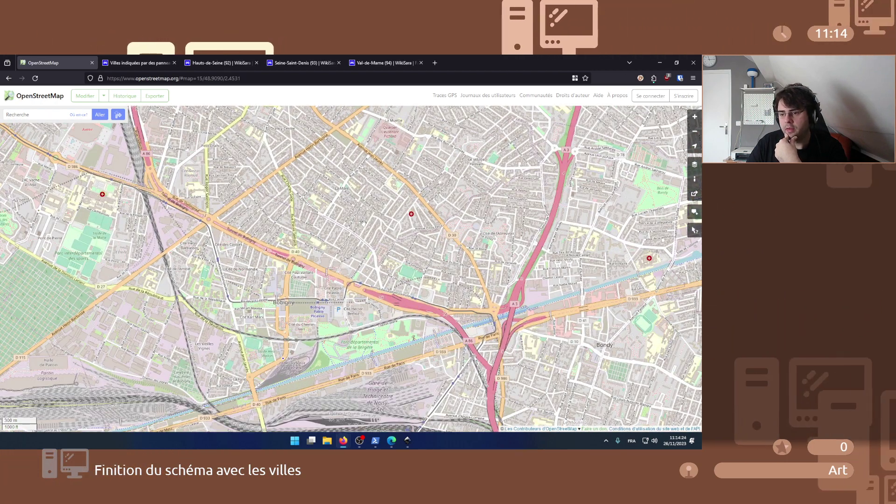
drag(364, 223, 344, 212)
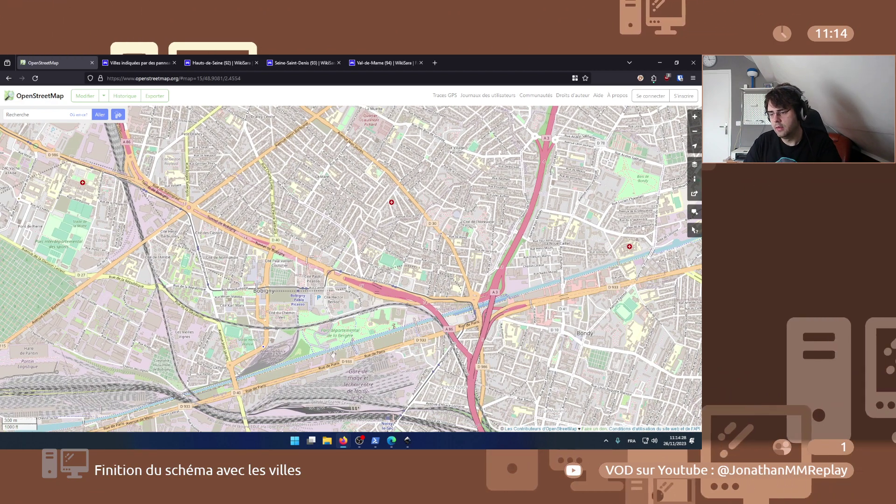
- Examine on OpenStreetMap where Bobigny lies relative to the A 86, A 3, Drancy and Paris
mouse_move(407, 444)
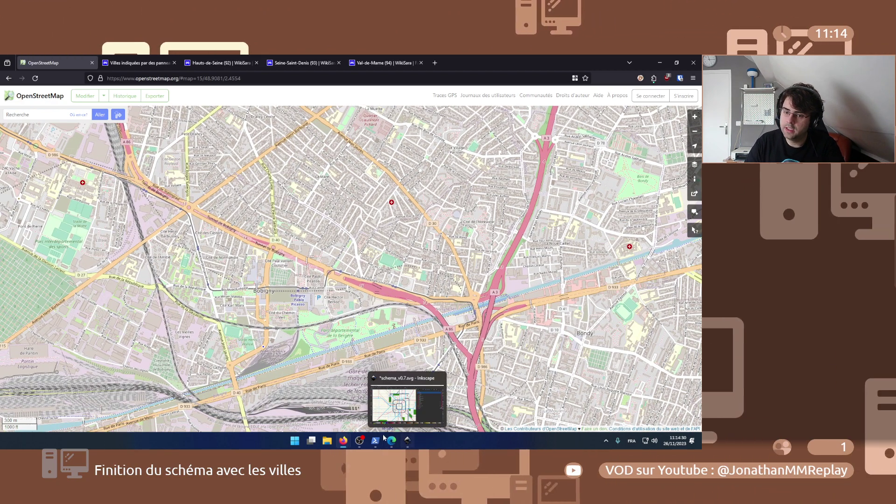
drag(336, 280, 406, 274)
scroll(232, 298, down, 3)
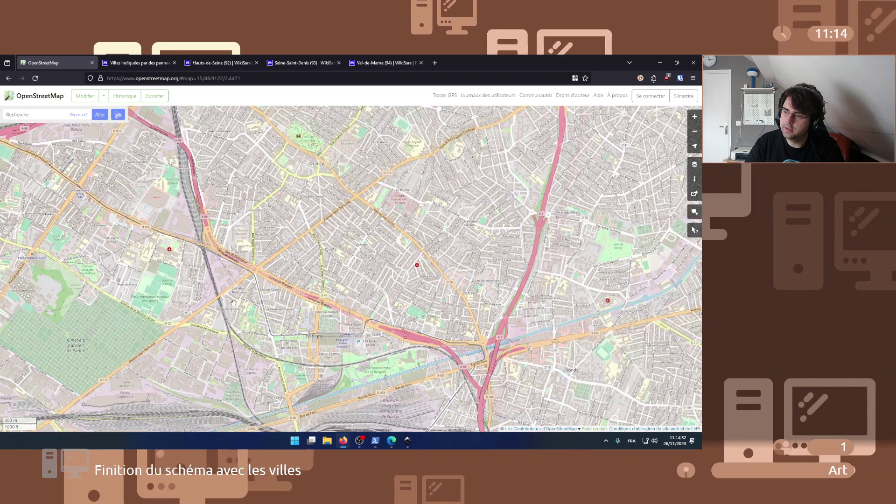
scroll(337, 225, up, 1)
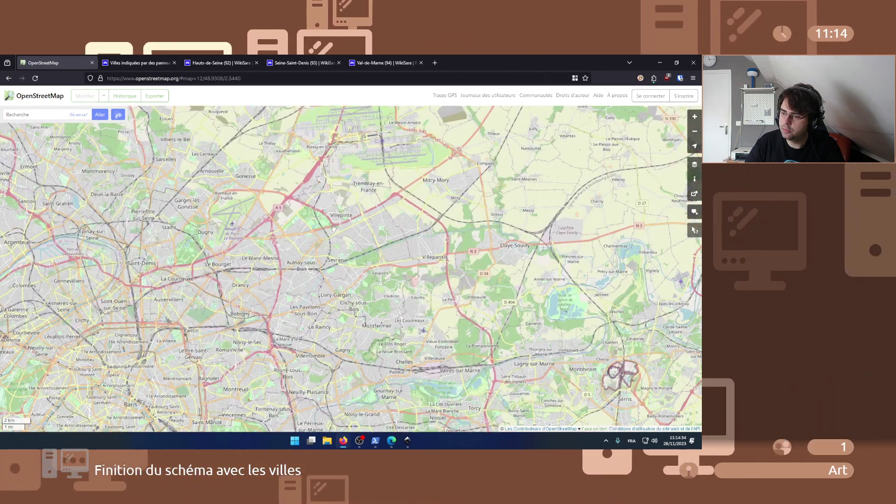
drag(312, 264, 128, 223)
drag(92, 280, 434, 192)
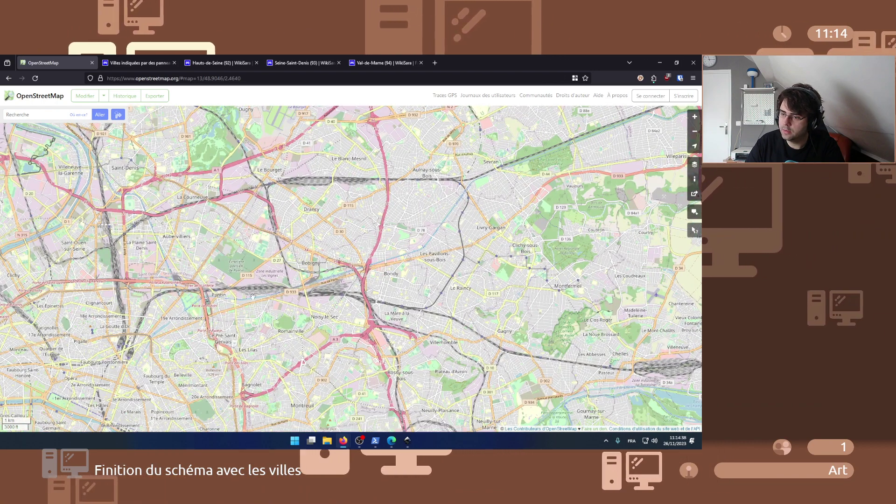
scroll(253, 297, up, 1)
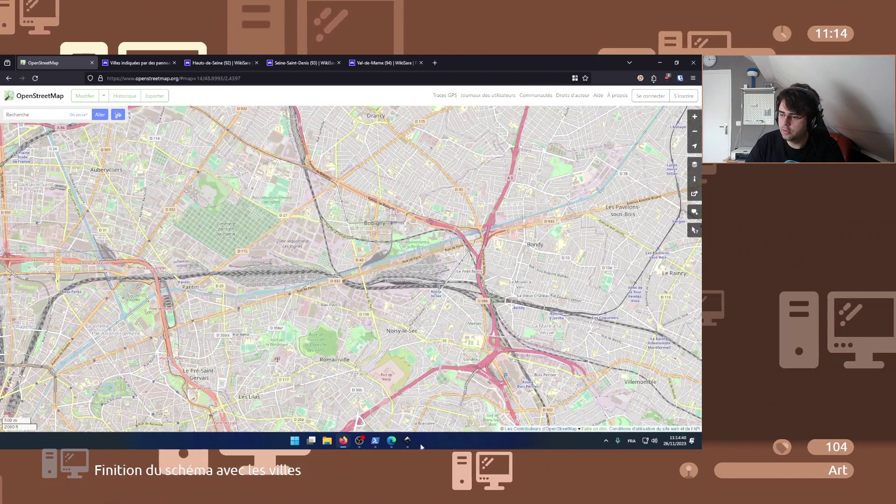
- Switch to Inkscape, duplicate the Nanterre label again and place the copy over the A 1 and N 1, north of the Boulevard Périphérique
click(413, 441)
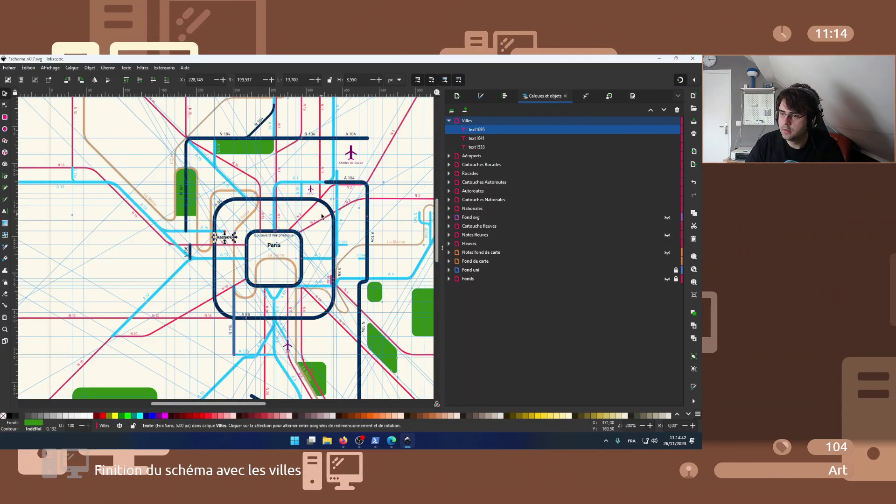
scroll(321, 230, up, 3)
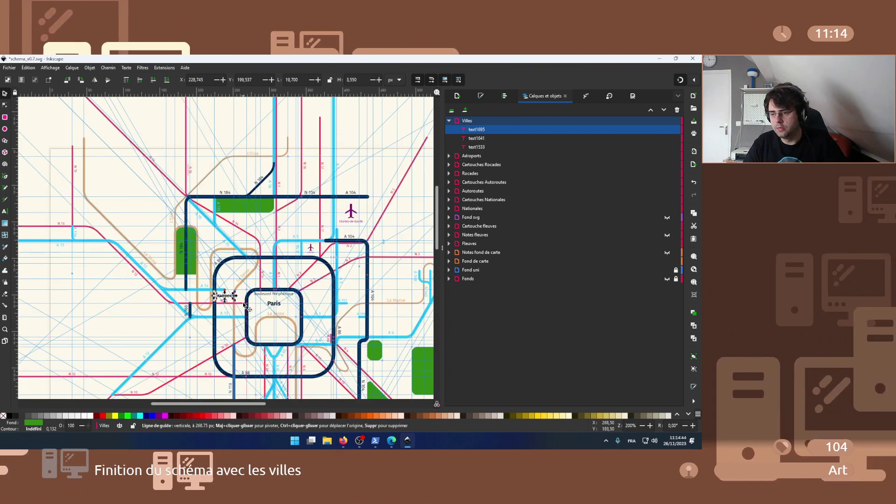
scroll(243, 311, up, 2)
scroll(243, 312, up, 2)
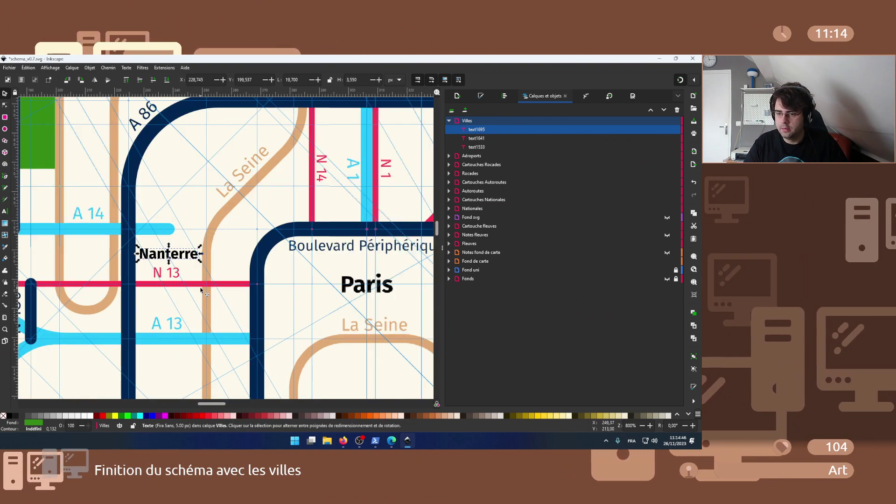
mouse_move(413, 204)
mouse_down()
mouse_move(446, 196)
mouse_move(411, 191)
mouse_up()
click(201, 258)
- Move the other Nanterre copy just south of the Boulevard Périphérique, west of the A 6a
key(t)
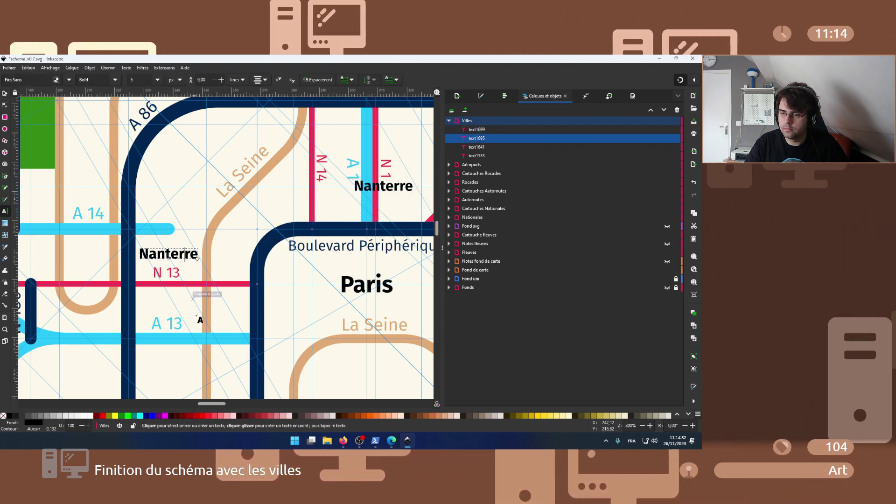
key(s)
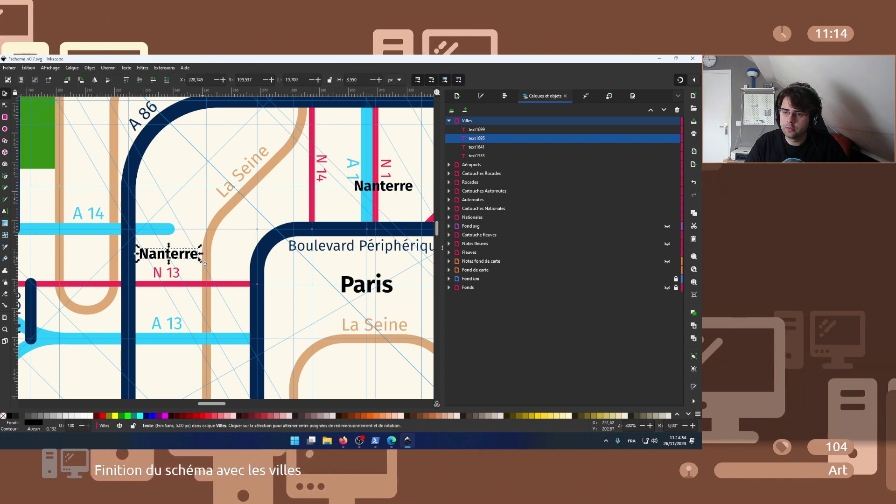
drag(192, 278, 303, 386)
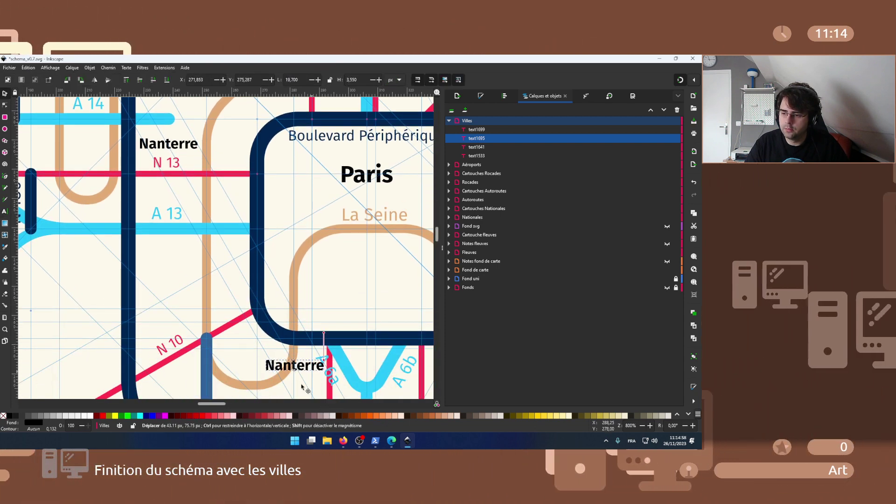
- Replace the northern Nanterre copy's text with "Bobigny" and place it inside the A 86 ring, between the N 2 and N 3
scroll(392, 201, up, 5)
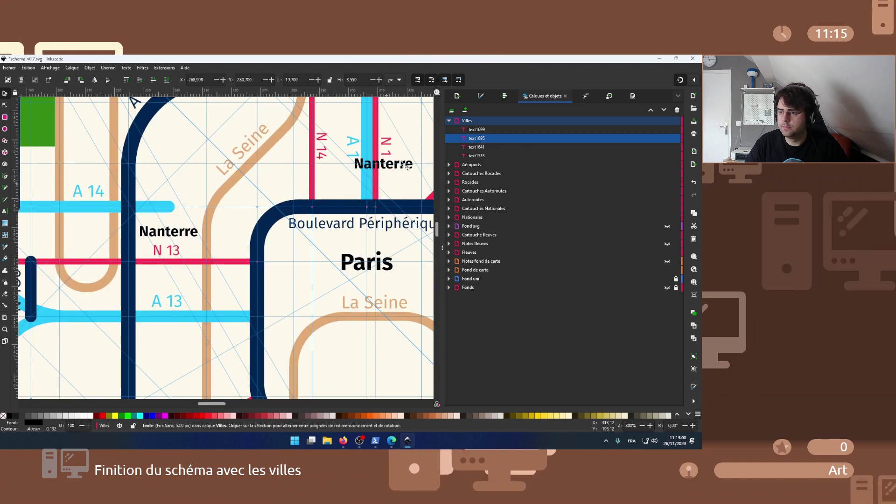
scroll(406, 166, up, 2)
scroll(411, 163, up, 8)
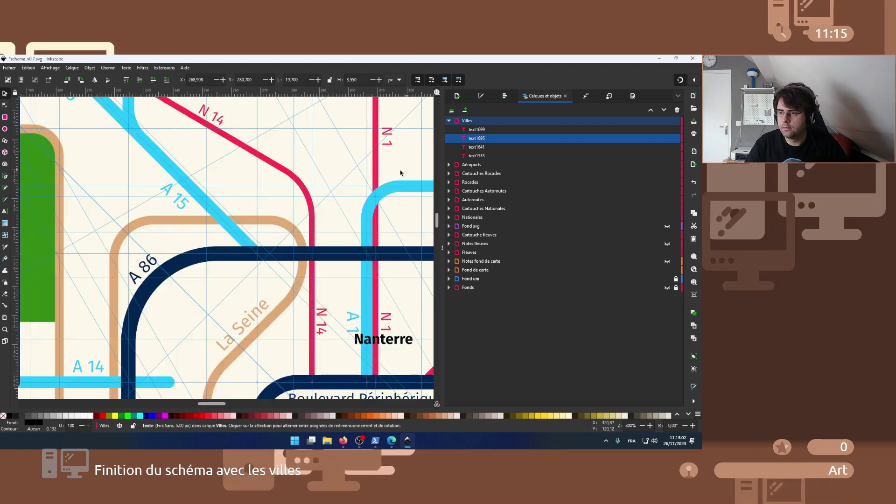
scroll(400, 173, right, 4)
scroll(156, 152, right, 1)
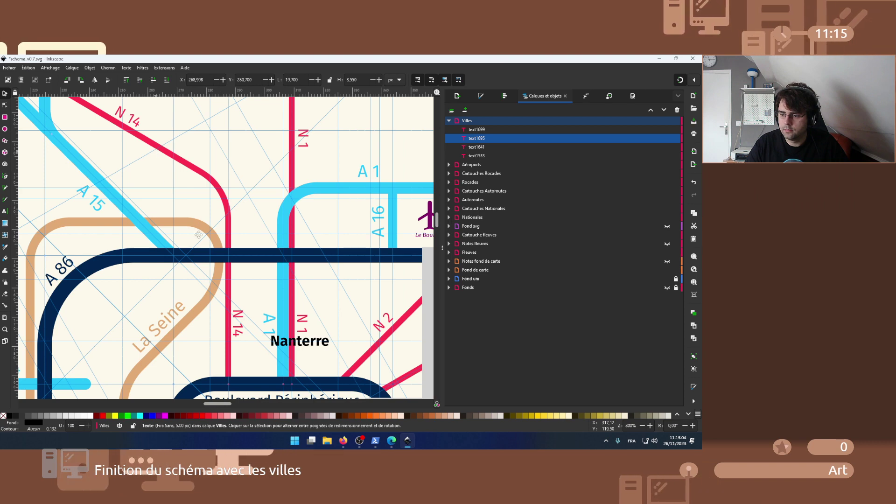
scroll(288, 319, right, 9)
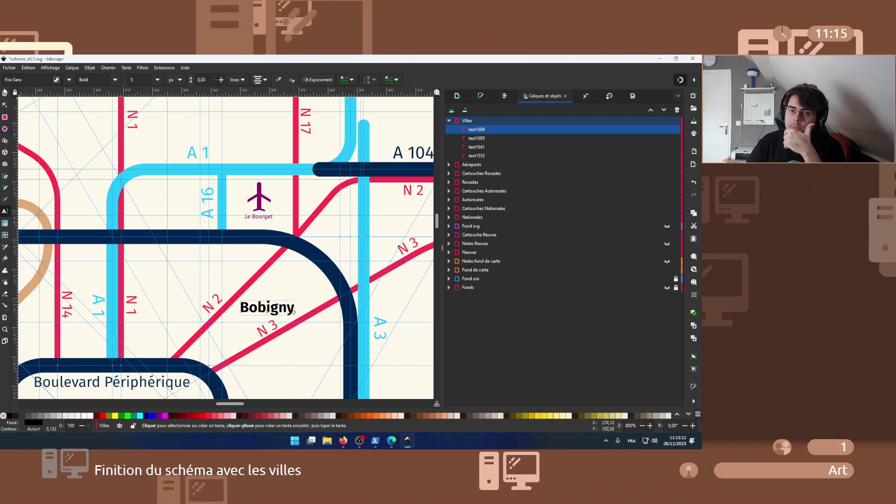
key(s)
drag(284, 305, 309, 283)
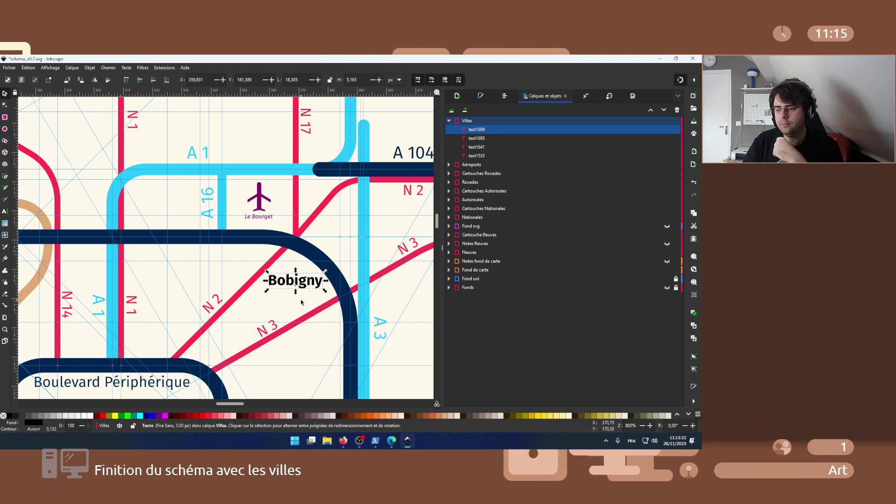
- Look up the prefecture on the Val-de-Marne (94) page in Firefox, then return to the schematic in Inkscape
click(381, 405)
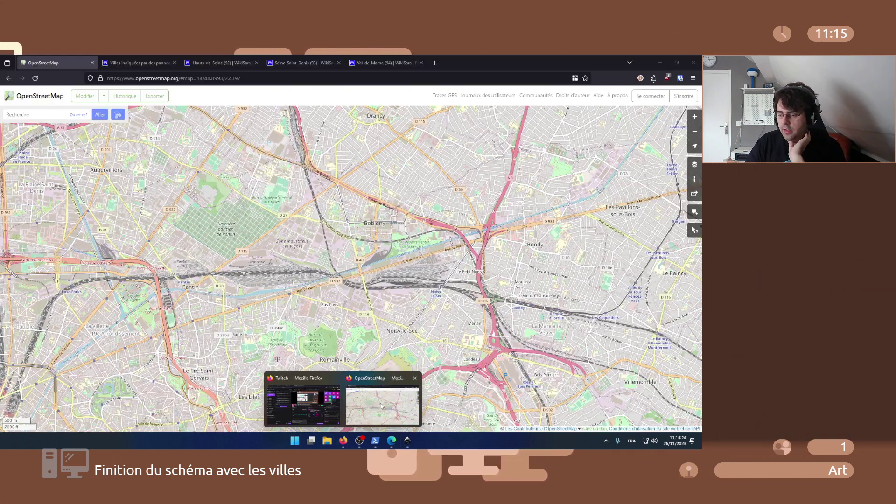
click(411, 61)
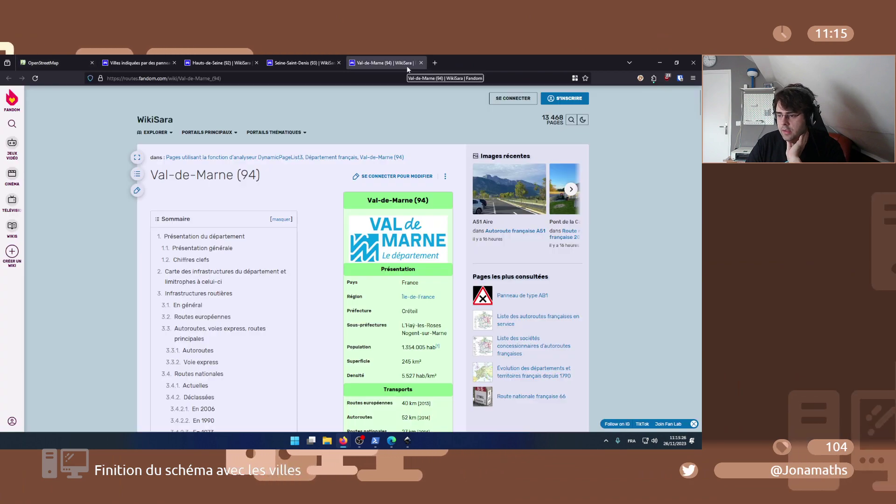
click(408, 402)
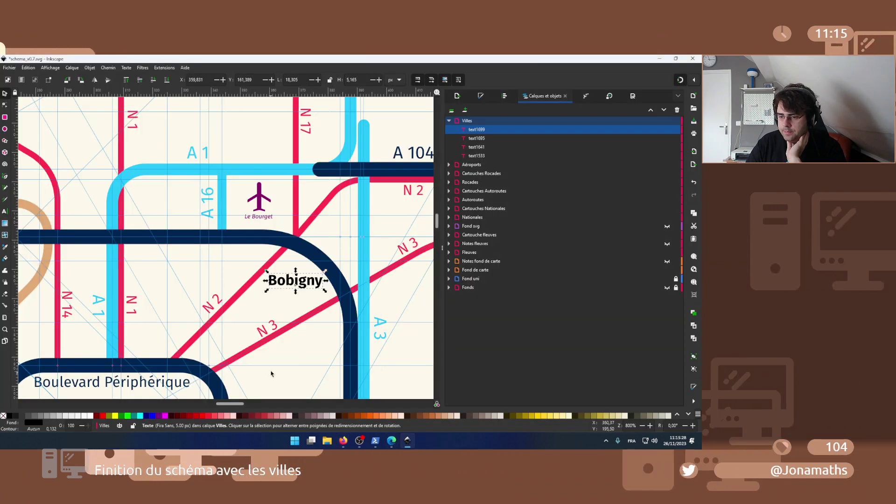
- Save the schematic schema_v0.7.svg
scroll(293, 347, down, 5)
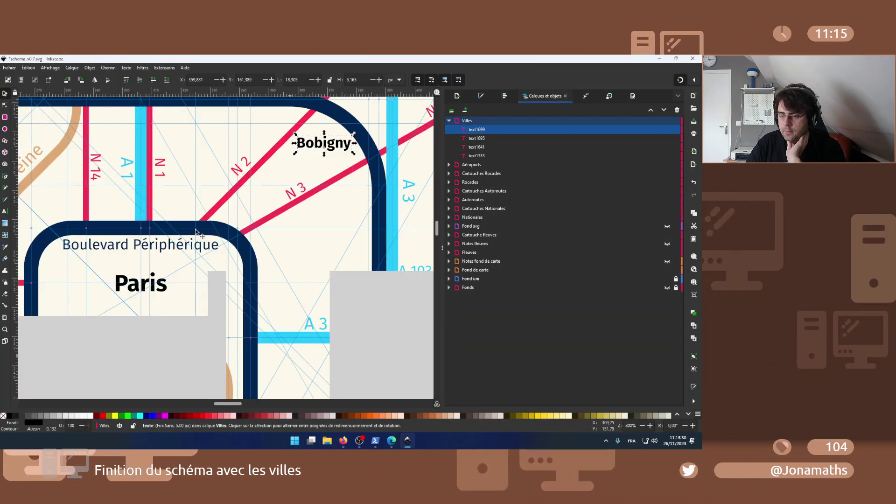
drag(196, 232, 226, 206)
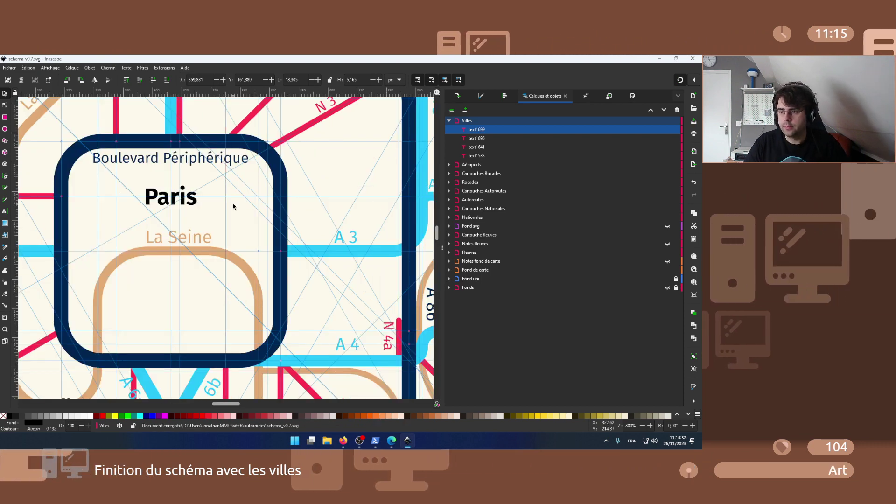
scroll(320, 227, down, 2)
scroll(330, 353, down, 4)
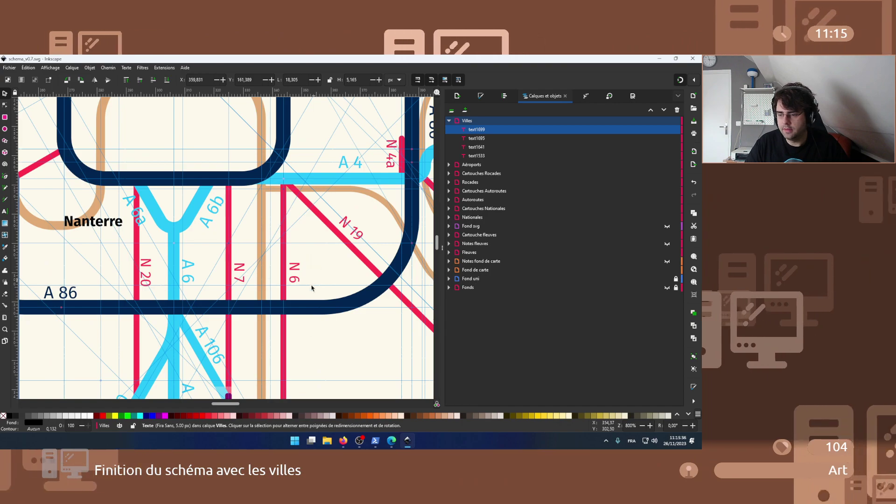
- Switch to OpenStreetMap in Firefox and examine where Créteil lies relative to the A 86
mouse_move(343, 441)
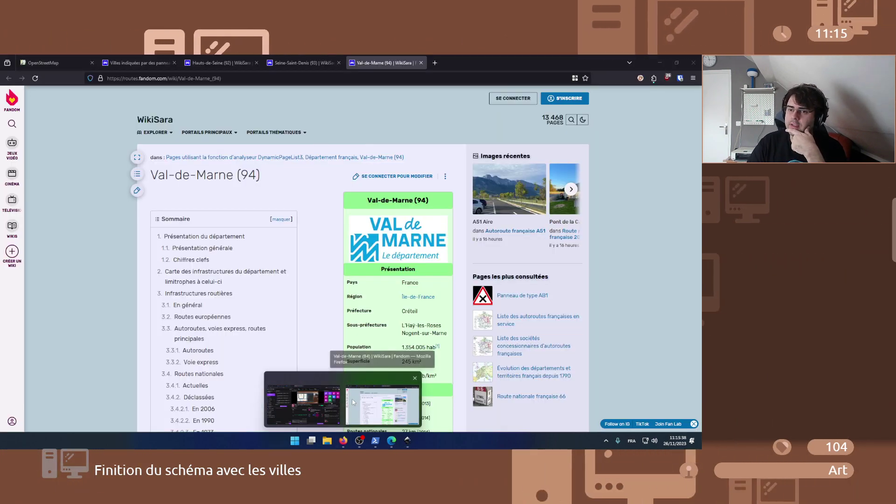
click(353, 402)
click(56, 63)
scroll(401, 330, down, 2)
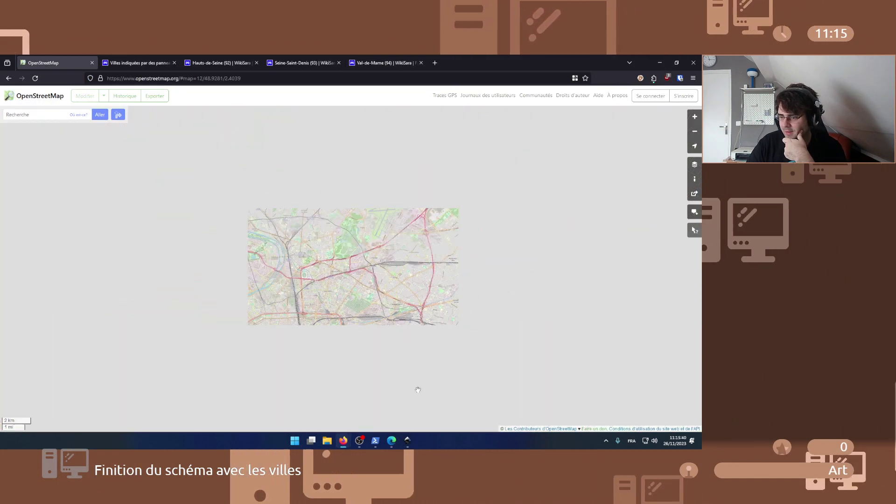
drag(416, 386, 390, 178)
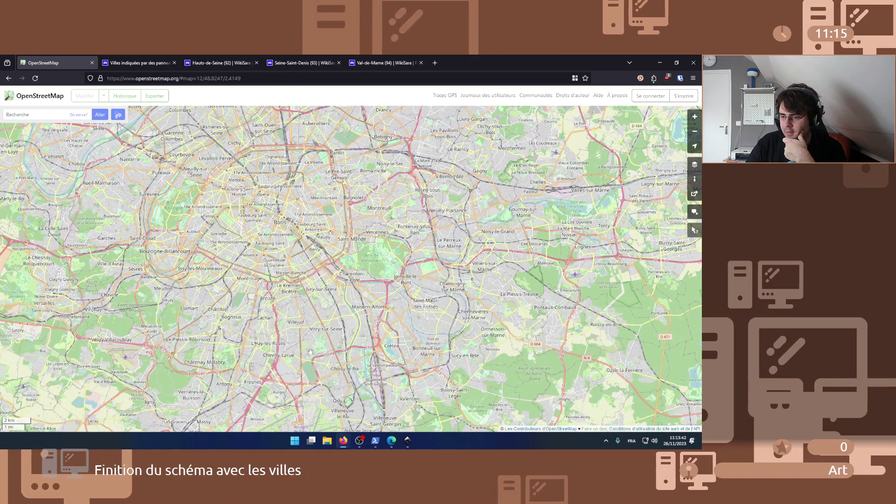
drag(353, 395, 311, 320)
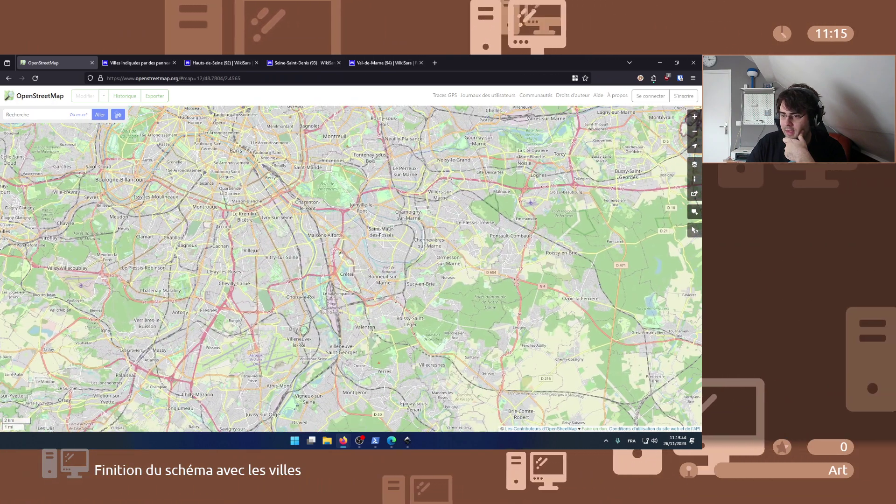
scroll(337, 271, up, 2)
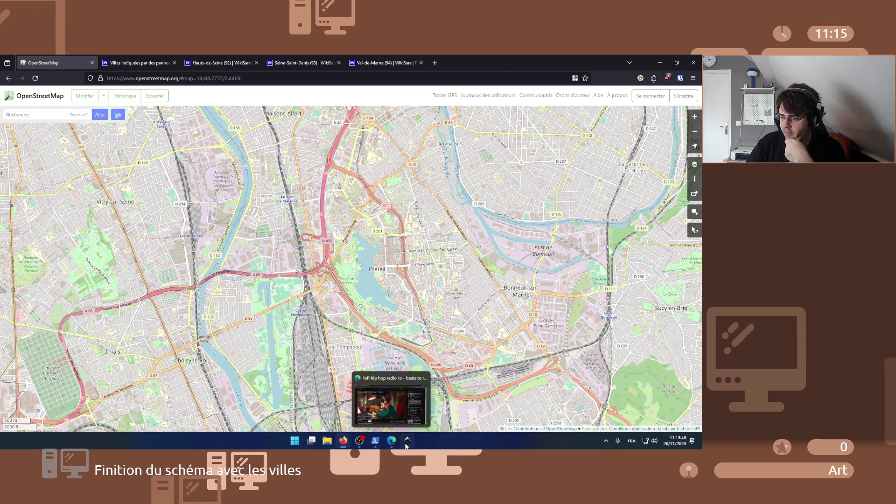
- Return to Inkscape and move the southern Nanterre copy just outside the A 86's southeastern curve, between the N 6 and N 19
click(391, 420)
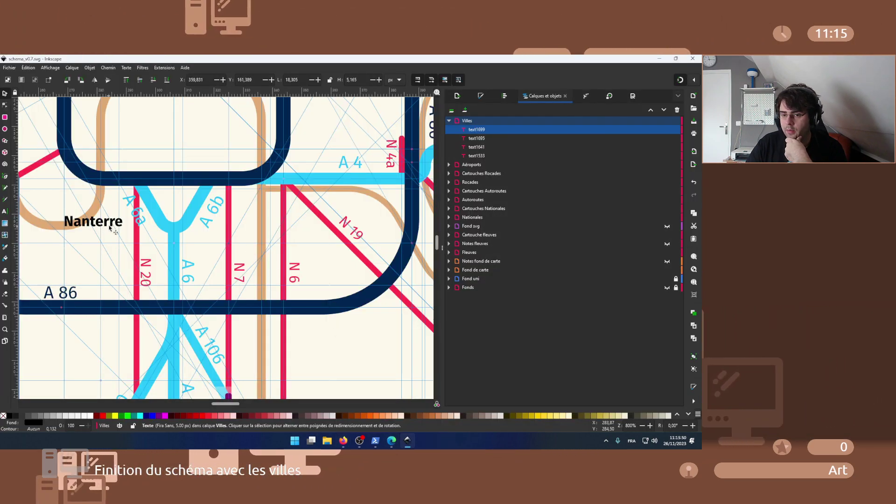
drag(110, 226, 371, 330)
- Switch back to OpenStreetMap and examine the roads around Créteil, including the A 86, N 406 and D 1
mouse_move(343, 441)
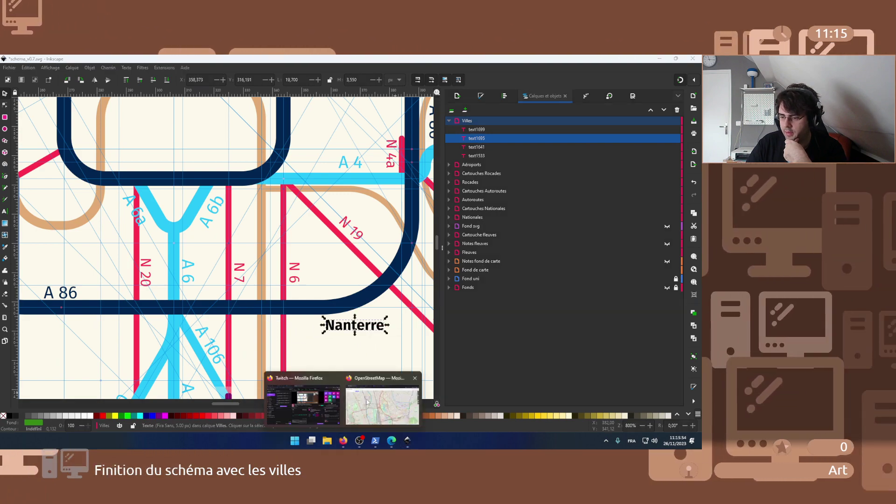
click(303, 390)
drag(410, 216, 356, 281)
scroll(356, 281, up, 1)
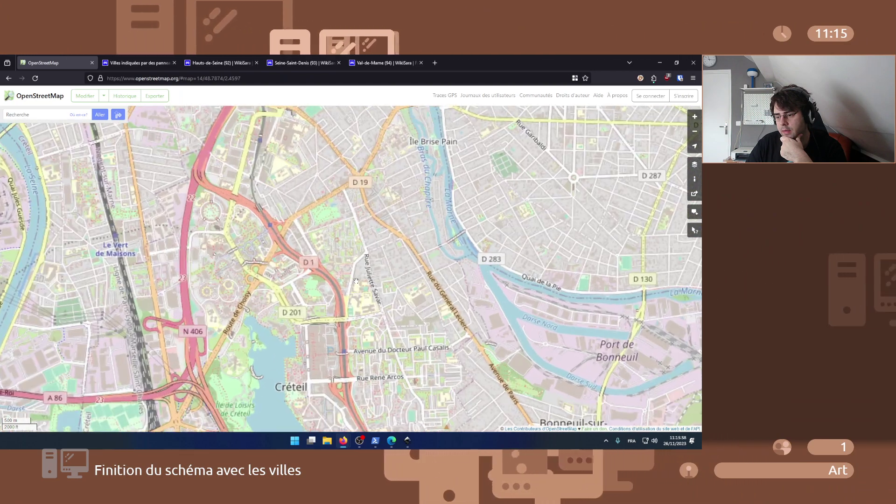
scroll(357, 281, down, 2)
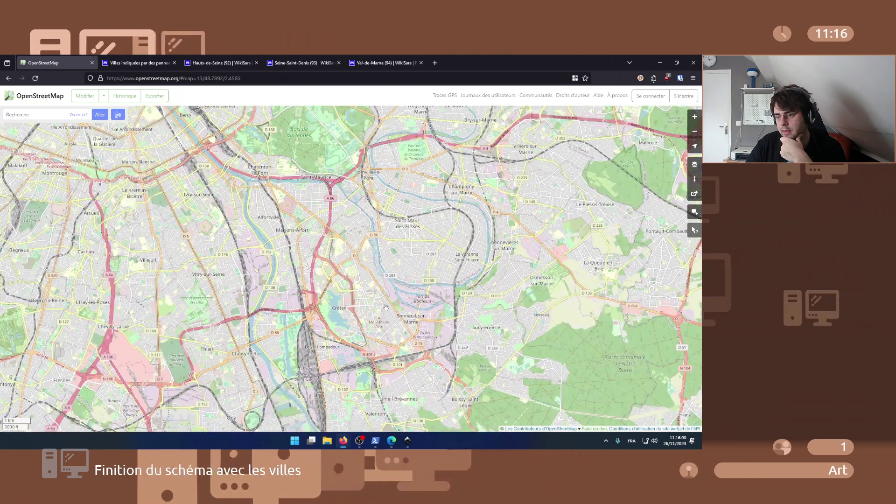
scroll(388, 327, up, 1)
- Return to Inkscape and replace the text of the label outside the A 86's southeastern curve with "Créteil"
mouse_move(408, 445)
click(400, 414)
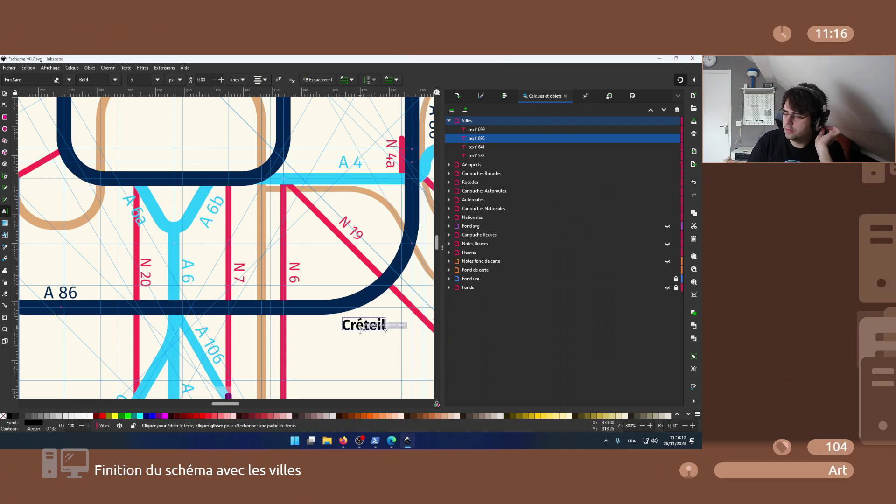
- Consult the prefecture and sub-prefectures on the Hauts-de-Seine (92) page in Firefox, then return to the schematic in Inkscape
mouse_move(342, 440)
click(382, 405)
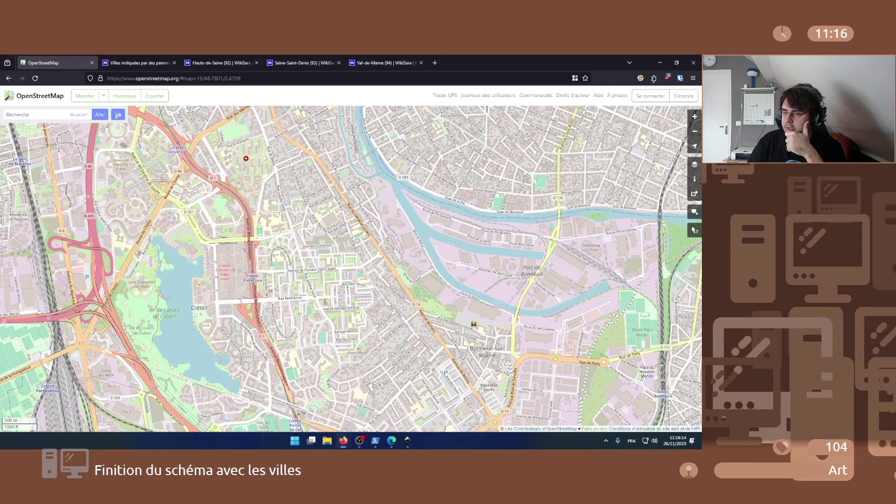
click(198, 59)
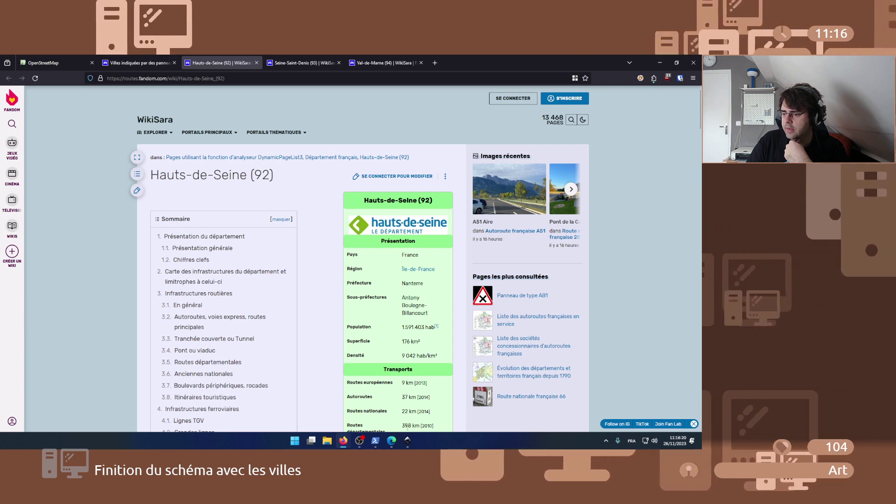
click(412, 442)
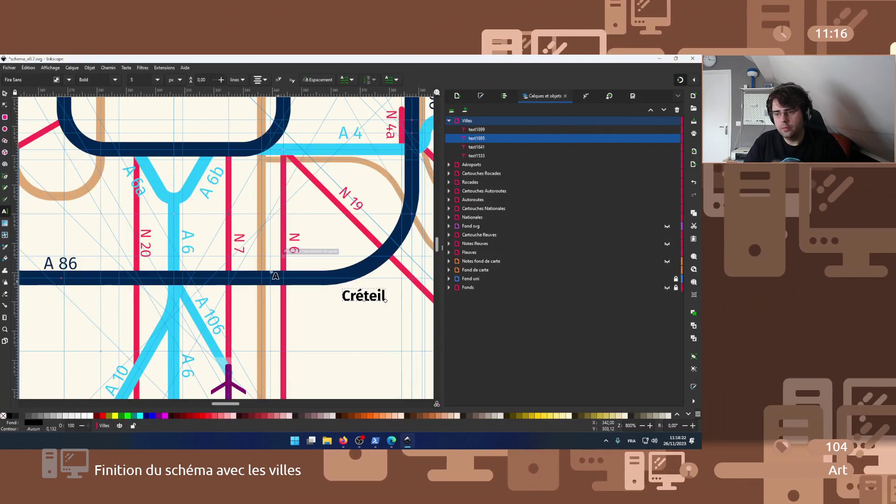
- Duplicate the Nanterre label located above the N 13
scroll(265, 268, down, 3)
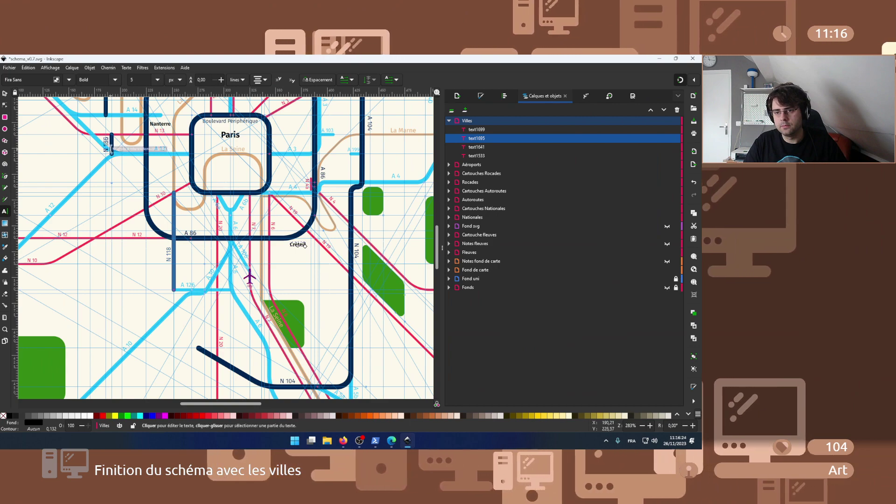
scroll(96, 196, up, 3)
key(s)
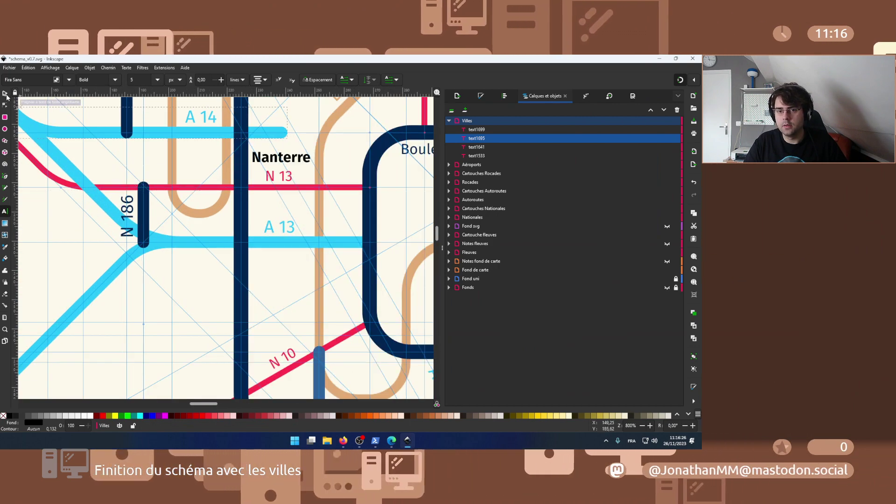
click(304, 160)
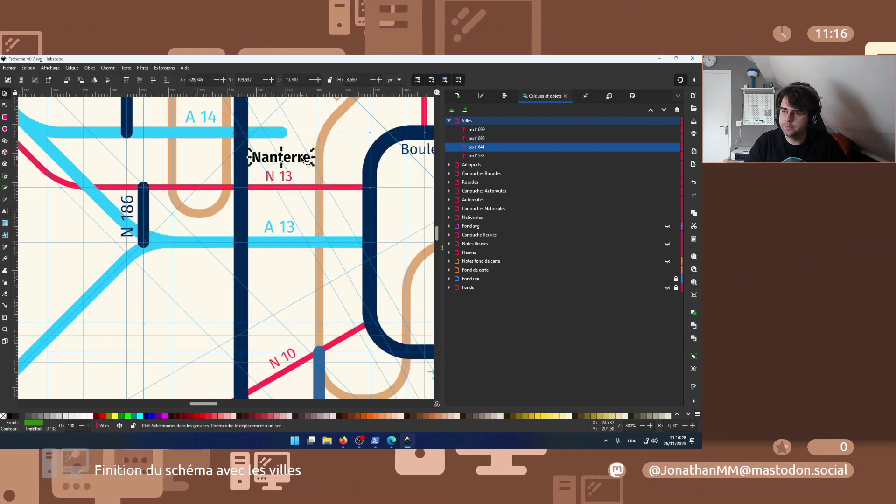
key(ctrl+d)
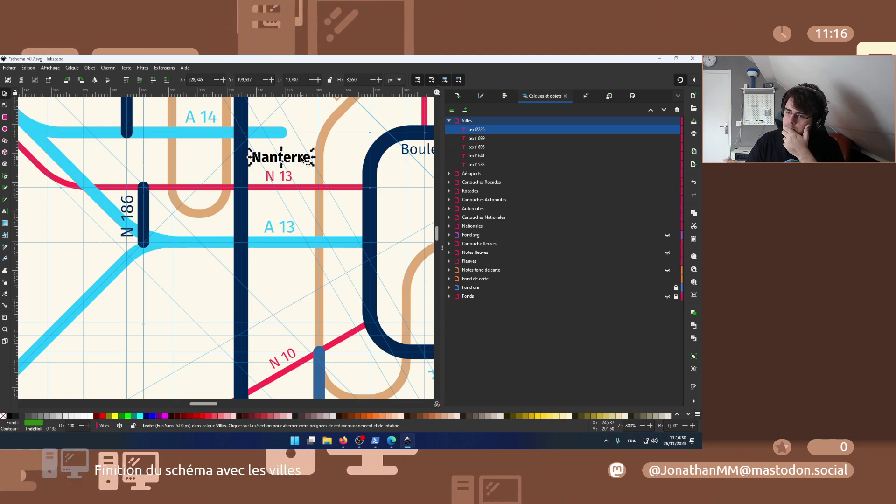
- Switch to OpenStreetMap in Firefox and examine where Boulogne-Billancourt lies relative to the Seine, the A 13 and the Paris ring road
click(350, 420)
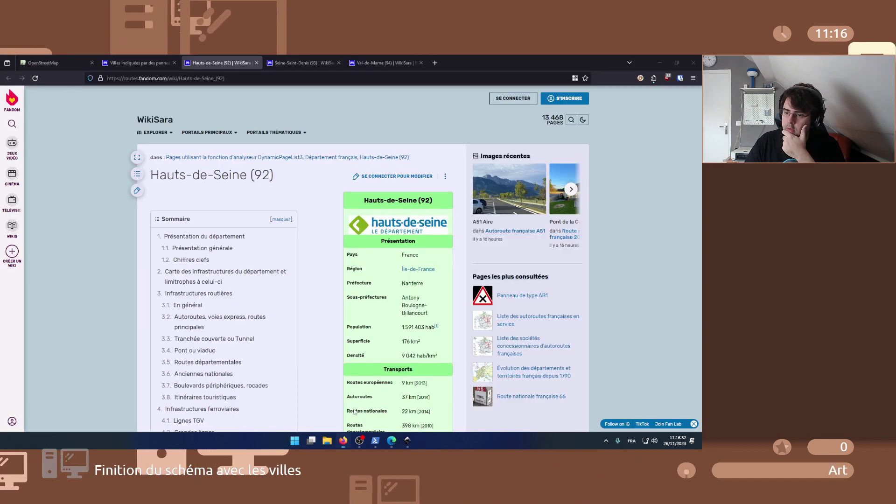
click(56, 62)
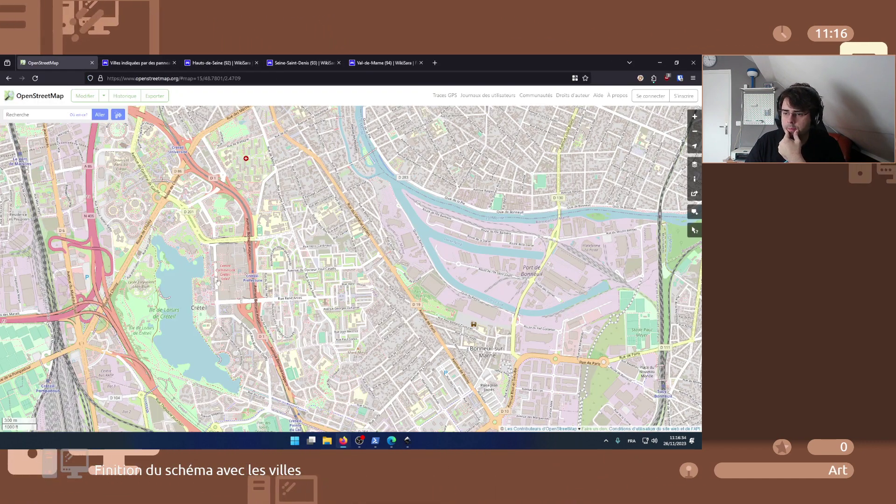
scroll(156, 319, down, 3)
drag(237, 237, 596, 174)
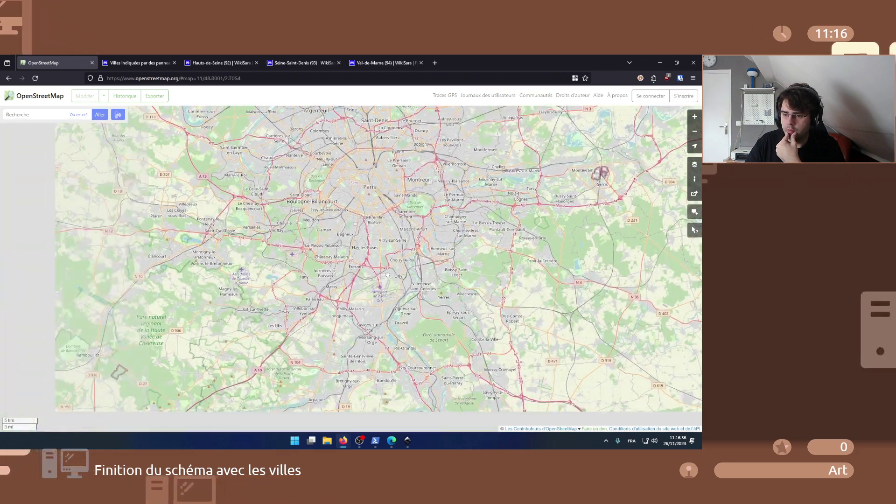
scroll(620, 164, up, 1)
scroll(330, 167, up, 4)
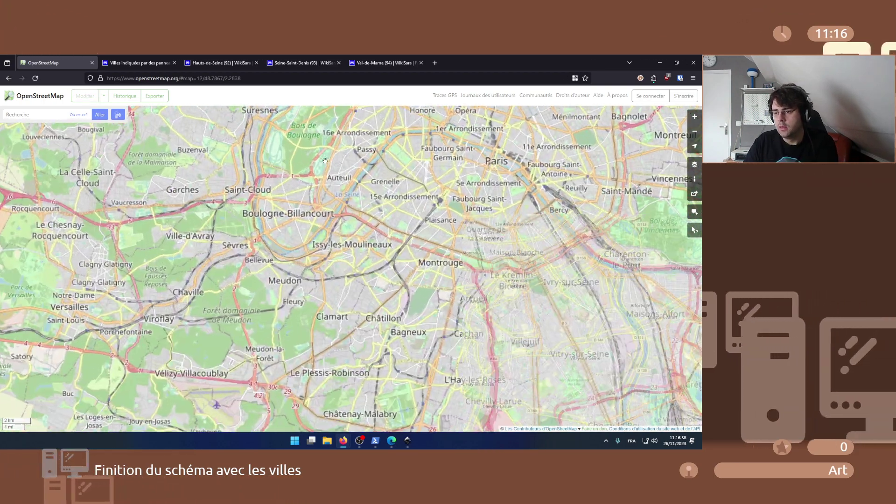
scroll(305, 205, down, 2)
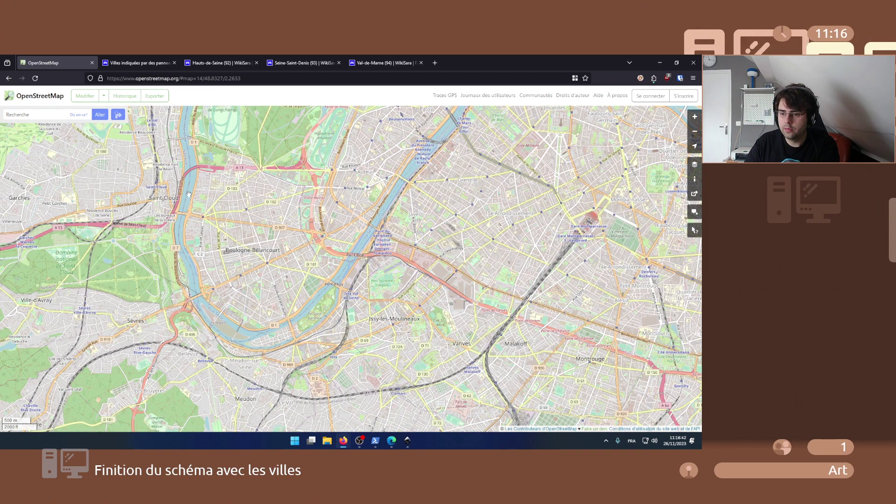
drag(300, 187, 297, 279)
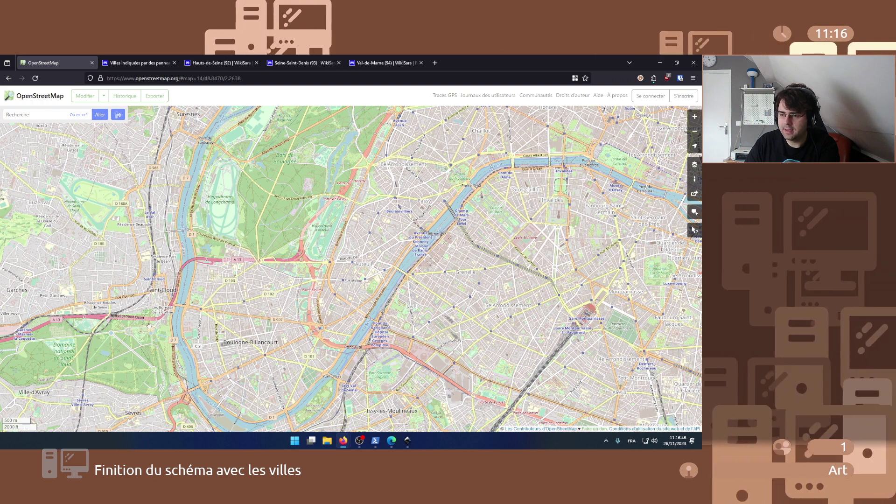
drag(268, 360, 273, 306)
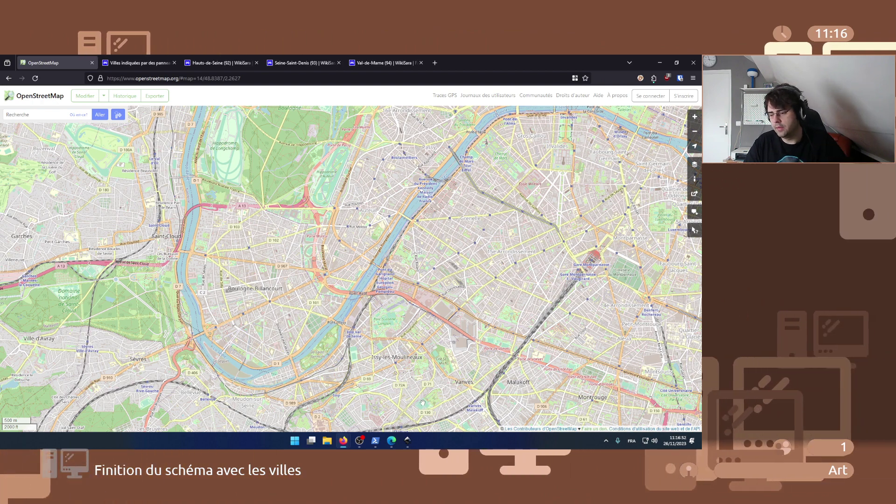
- Return to Inkscape and move the Nanterre copy into the Seine loop southwest of the Boulevard Périphérique, just east of the N 118's upper end
click(409, 441)
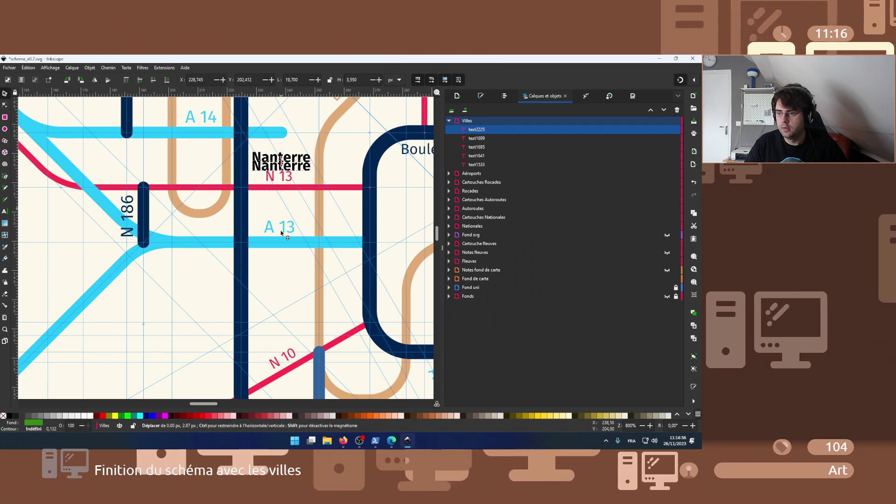
drag(286, 160, 353, 360)
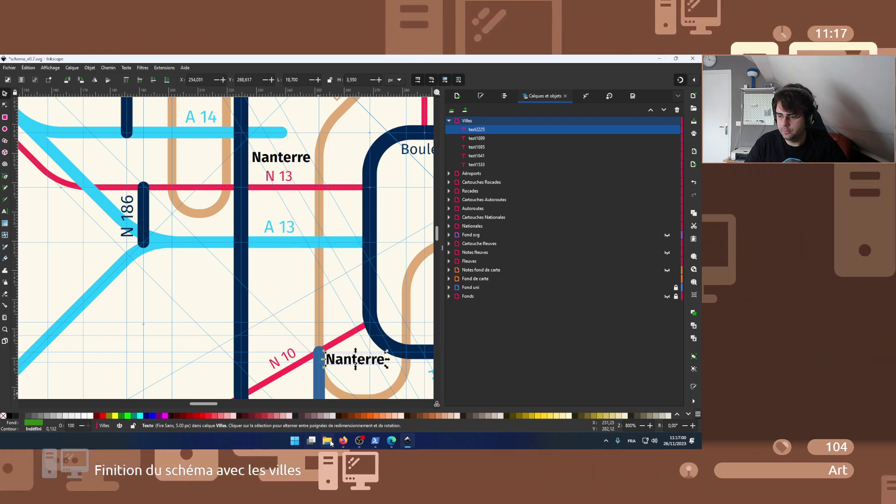
mouse_move(343, 441)
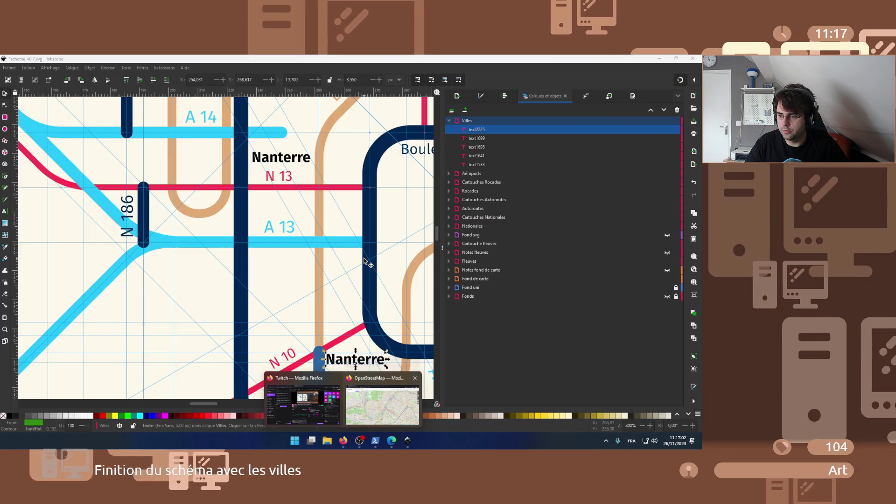
scroll(327, 259, down, 5)
scroll(326, 259, right, 4)
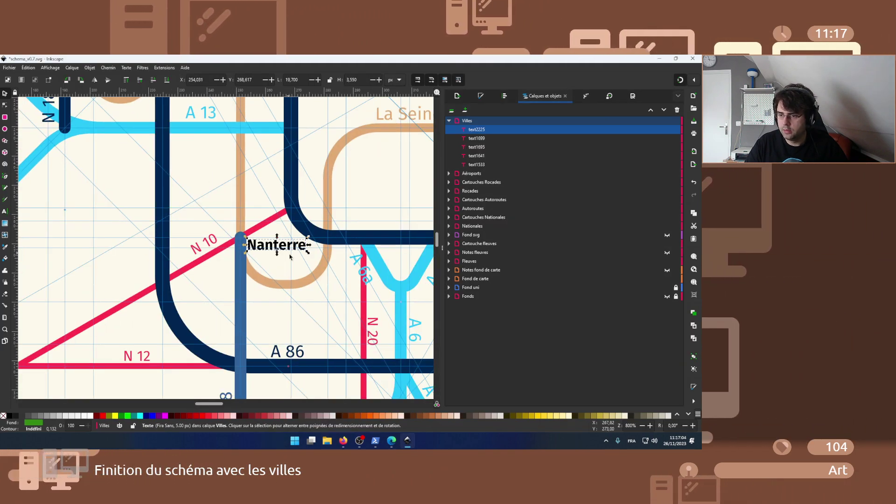
- Set the Nanterre copy in the Seine loop to Normal weight, size 4, and replace its text with "Boulogne Billancourt" on two centred lines
scroll(290, 257, up, 1)
scroll(286, 286, up, 2)
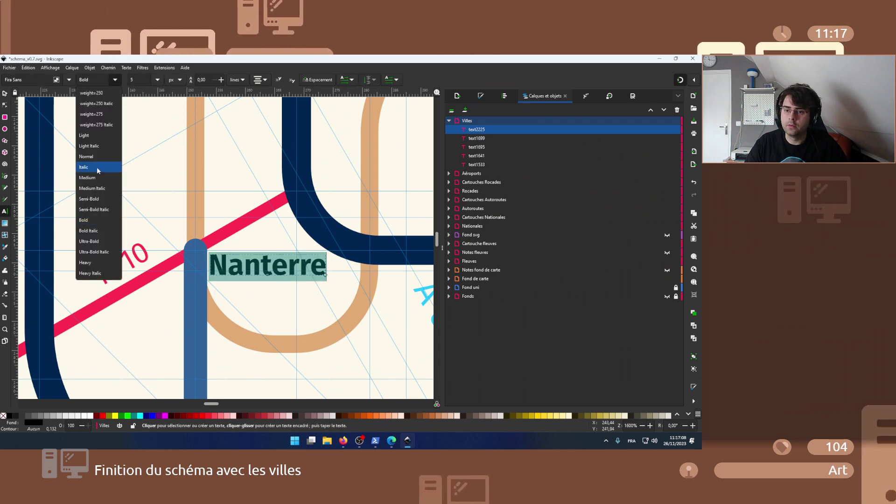
click(86, 156)
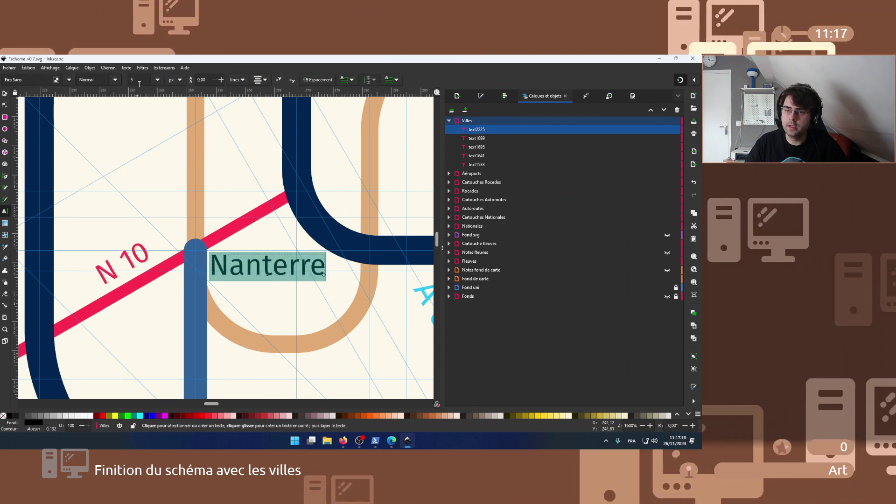
click(157, 80)
click(140, 93)
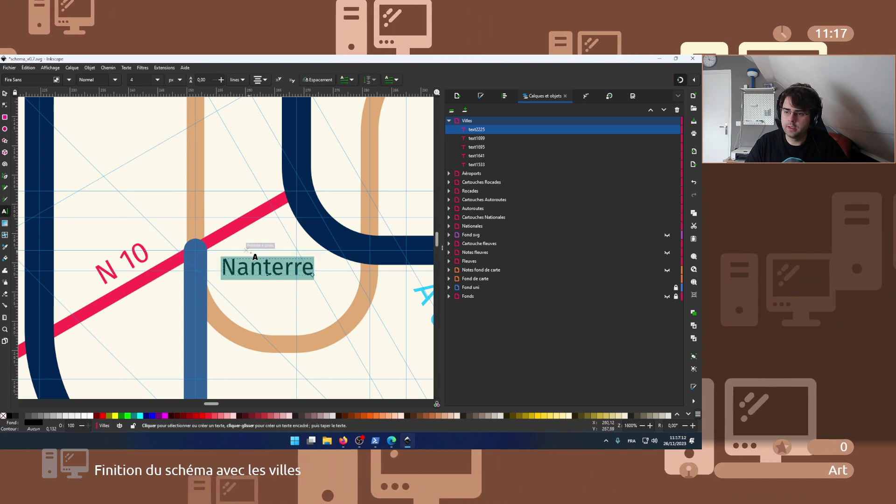
text(Boul)
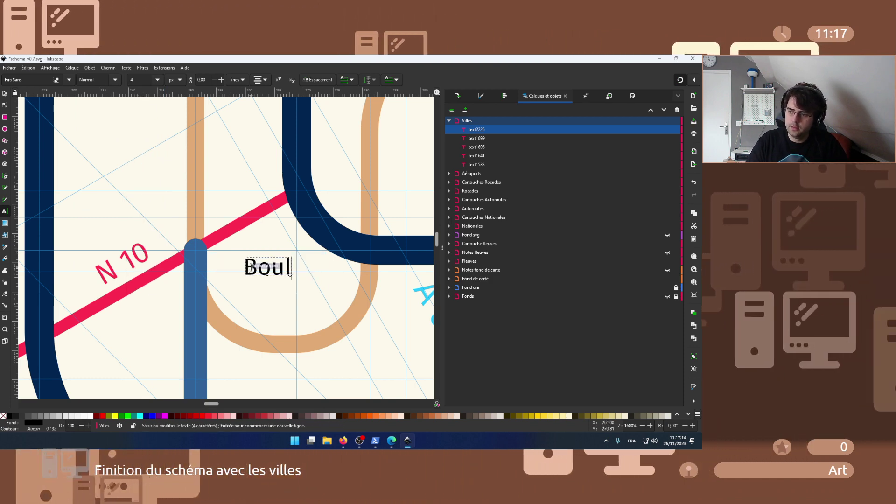
text(ogin)
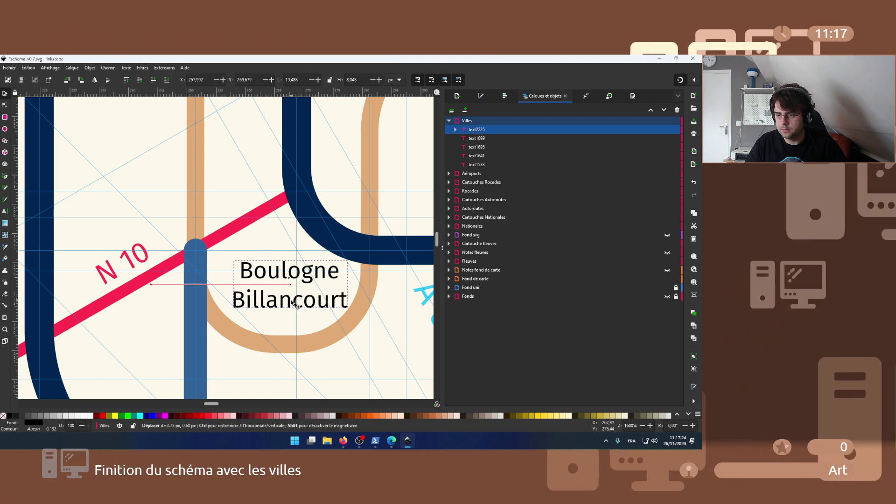
- Switch to OpenStreetMap and examine the area south of Boulogne-Billancourt down to Antony, including the A 86, A 6 and A 10
scroll(290, 304, down, 4)
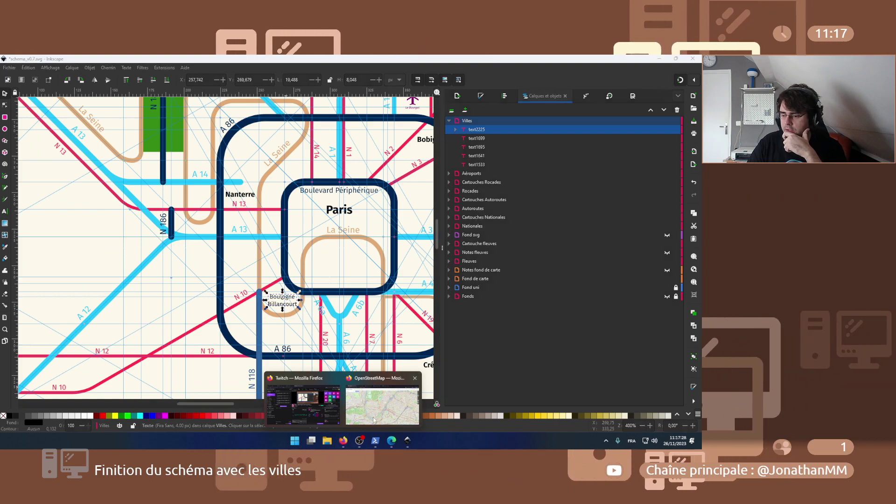
click(376, 397)
drag(382, 342, 290, 212)
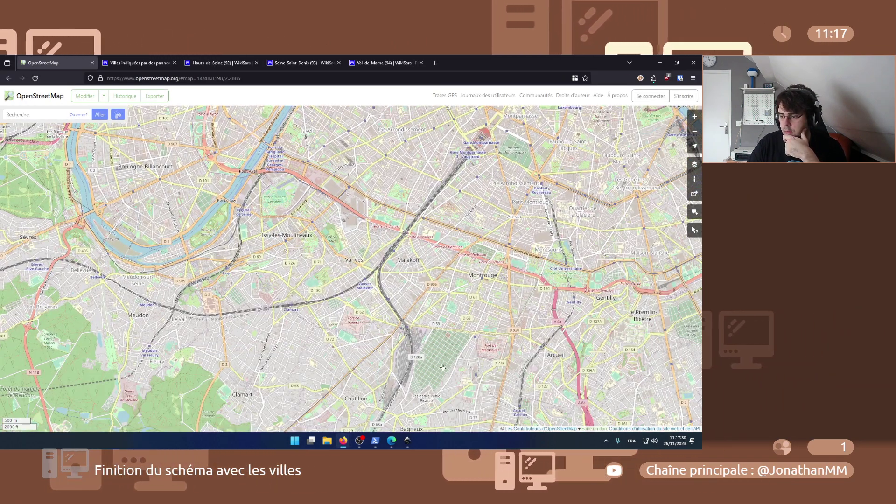
drag(451, 341, 337, 213)
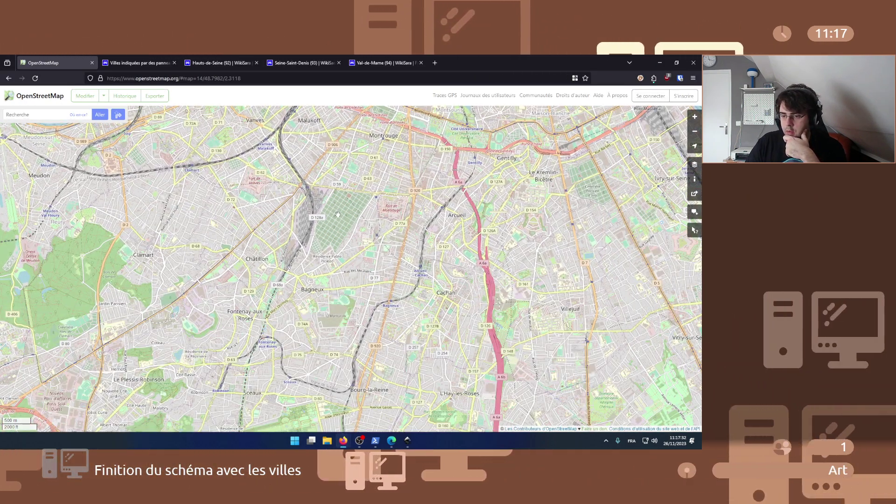
drag(318, 362, 285, 269)
scroll(309, 276, down, 2)
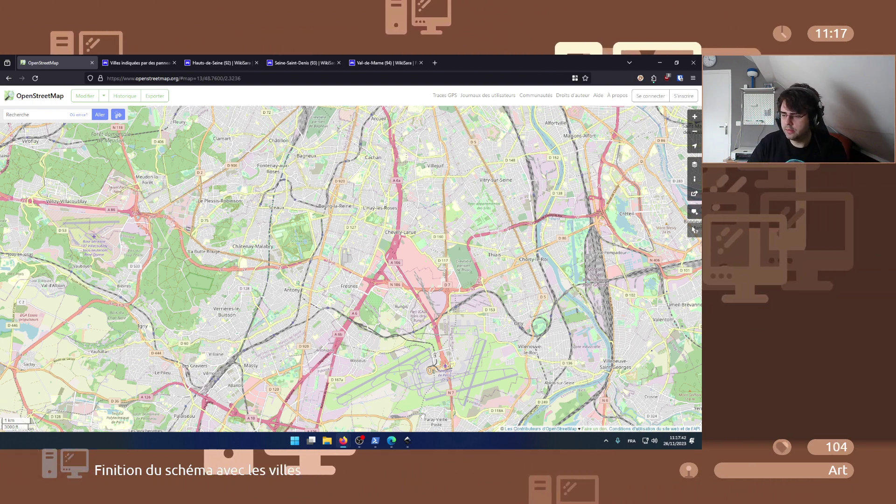
- Return to Inkscape and place a duplicate of the Boulogne Billancourt label south of the A 86, between the N 118 and N 20
click(409, 441)
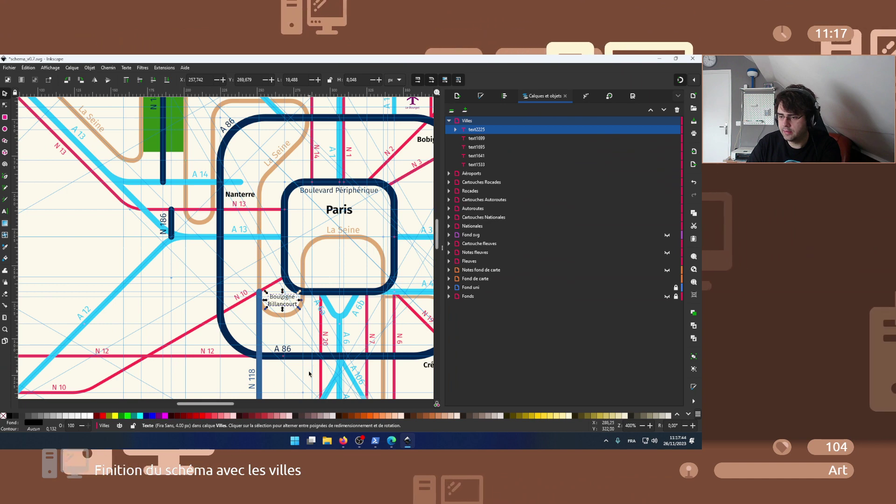
drag(309, 374, 301, 276)
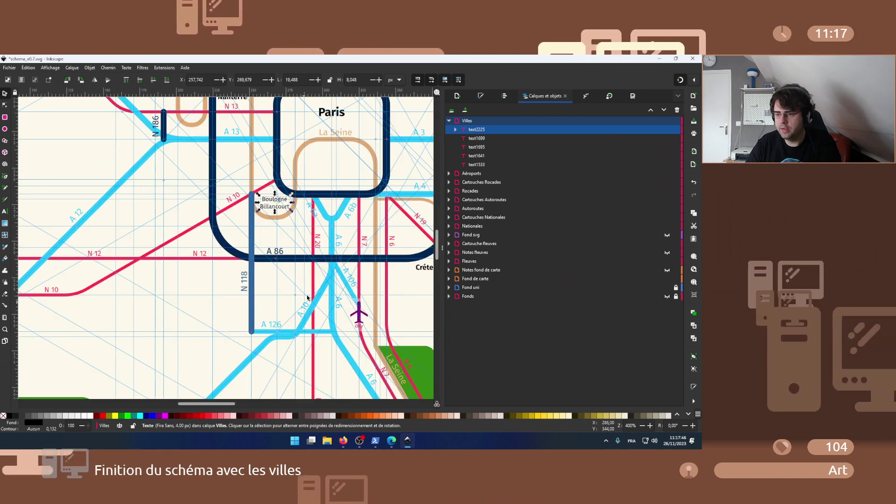
scroll(307, 294, up, 2)
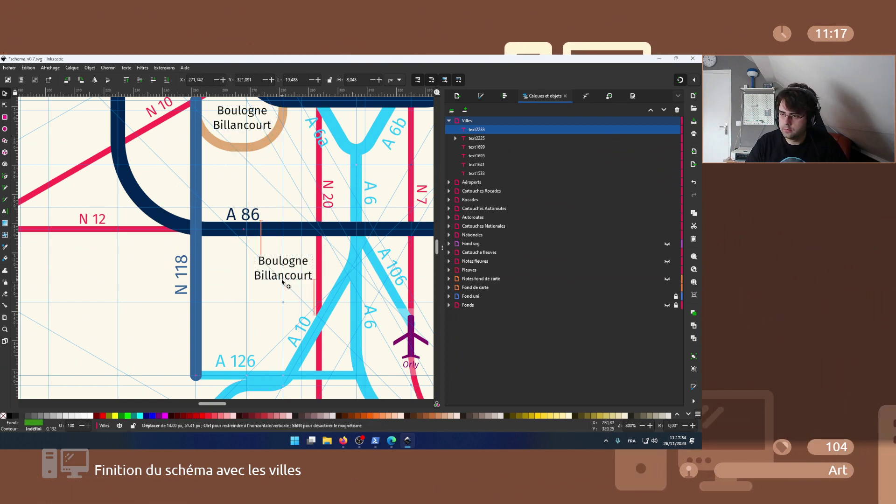
- Replace the text of the label copy south of the A 86 with "Anthony" and nudge it slightly down and to the right
double_click(283, 265)
key(ctrl+a)
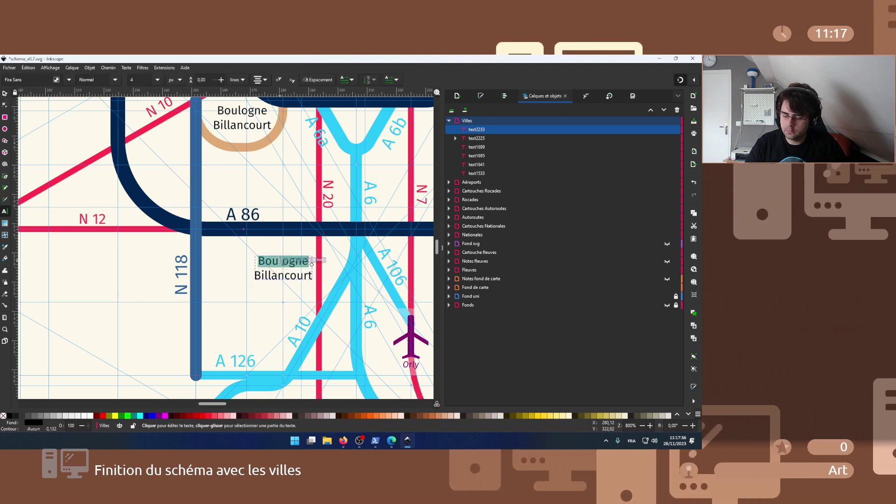
text(Anthony)
key(F1)
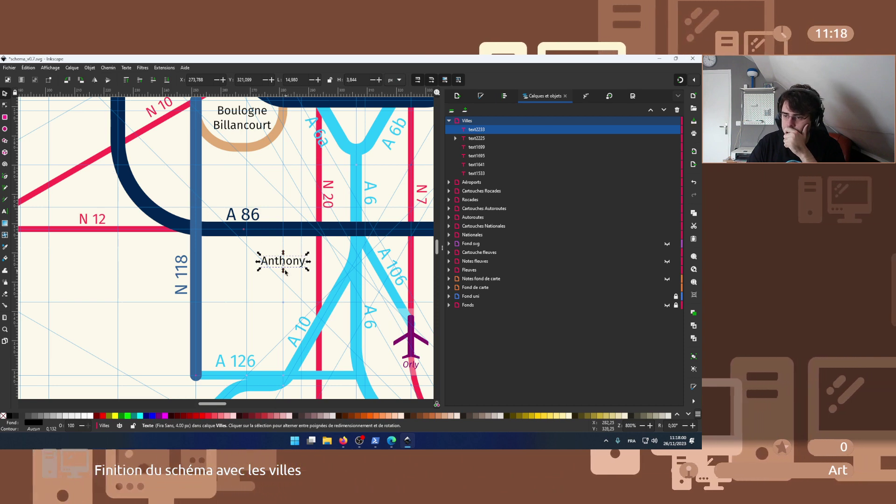
drag(279, 266, 281, 271)
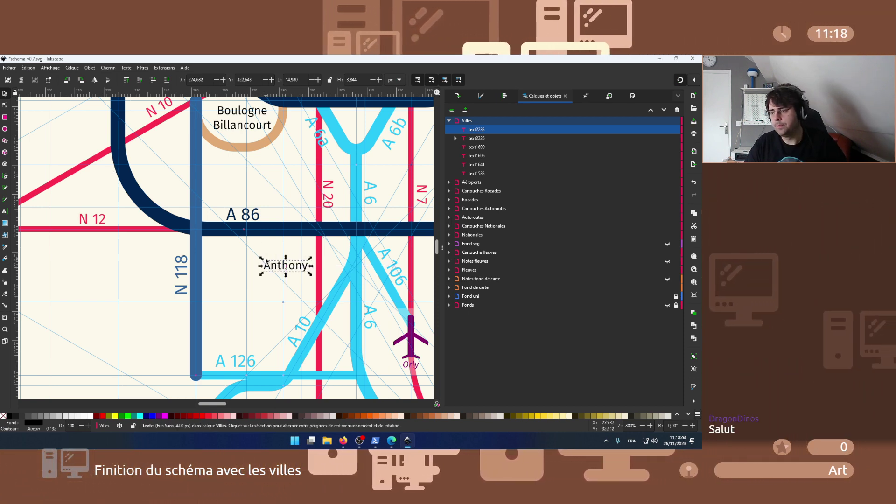
- Switch to Firefox and consult the sub-prefectures on the WikiSara pages for Hauts-de-Seine (92) and Seine-Saint-Denis (93)
scroll(266, 260, down, 5)
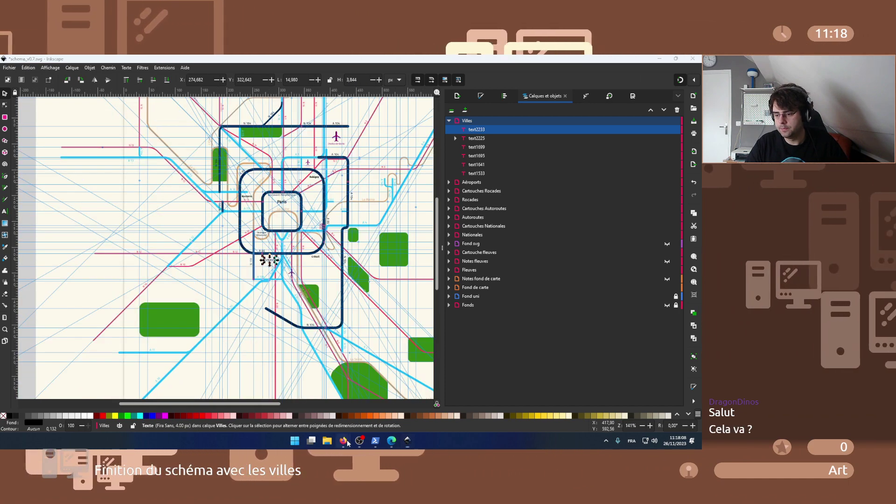
mouse_move(343, 441)
click(372, 420)
click(243, 62)
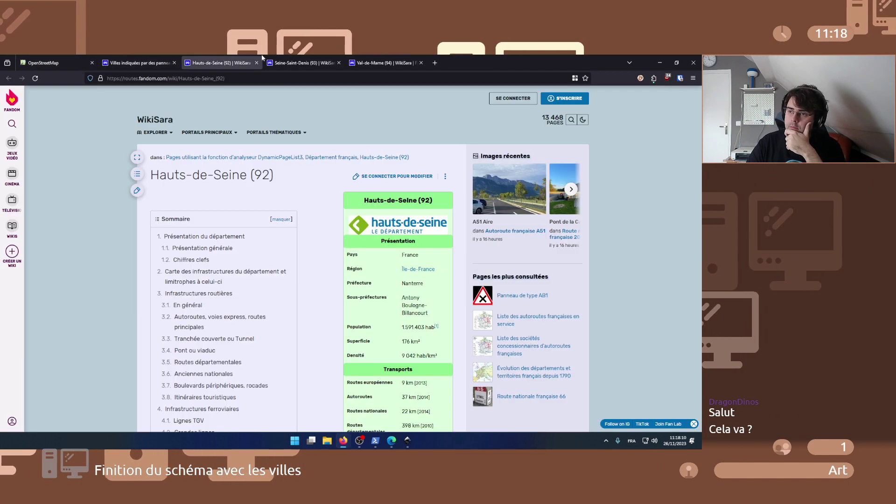
click(322, 60)
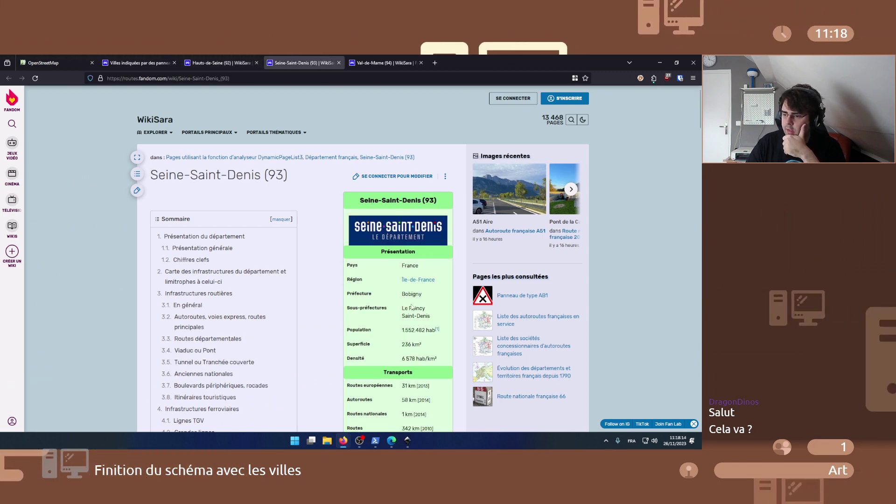
- Return to Inkscape and place a duplicate of the Anthony label just south of Créteil, east of the N 6
click(409, 441)
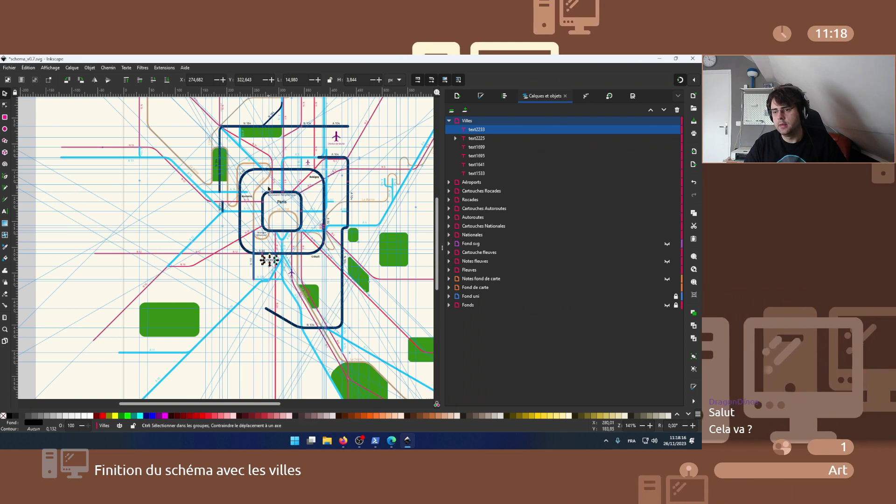
scroll(268, 189, up, 2)
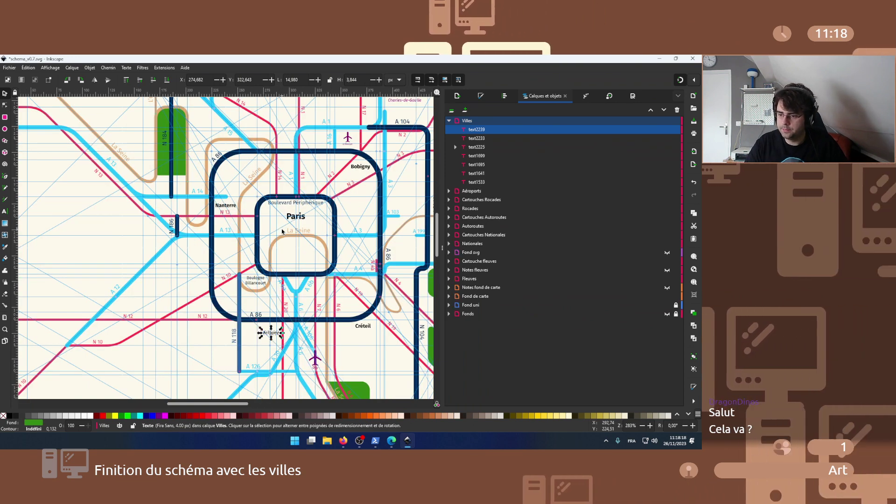
key(ctrl+d)
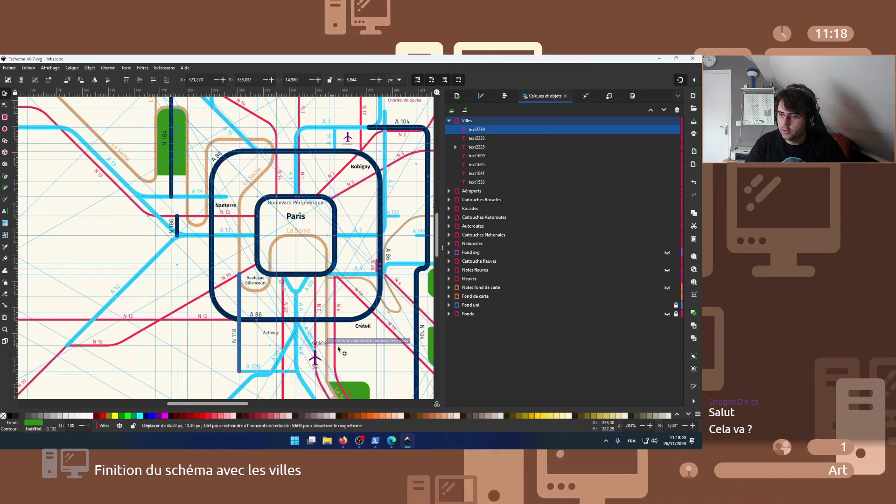
drag(273, 333, 347, 341)
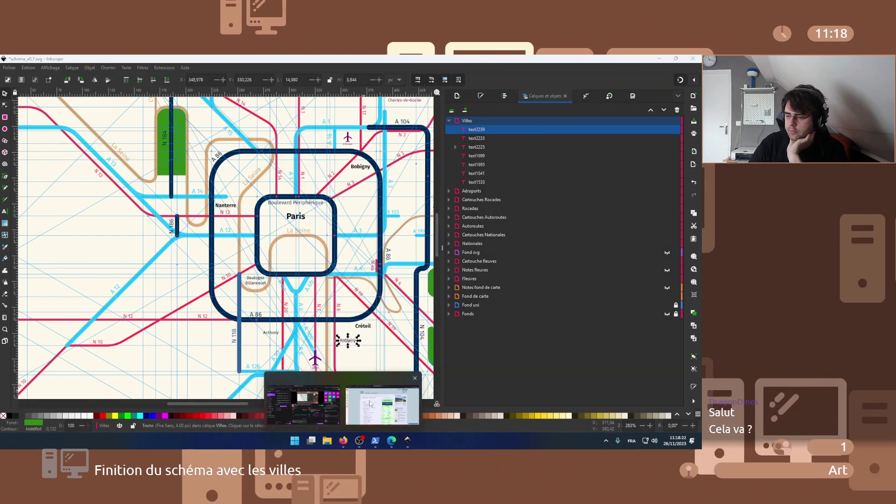
- Switch to Firefox, consult the Val-de-Marne (94) sub-prefectures on WikiSara, and find the suburbs east of Paris on OpenStreetMap
click(344, 441)
click(382, 62)
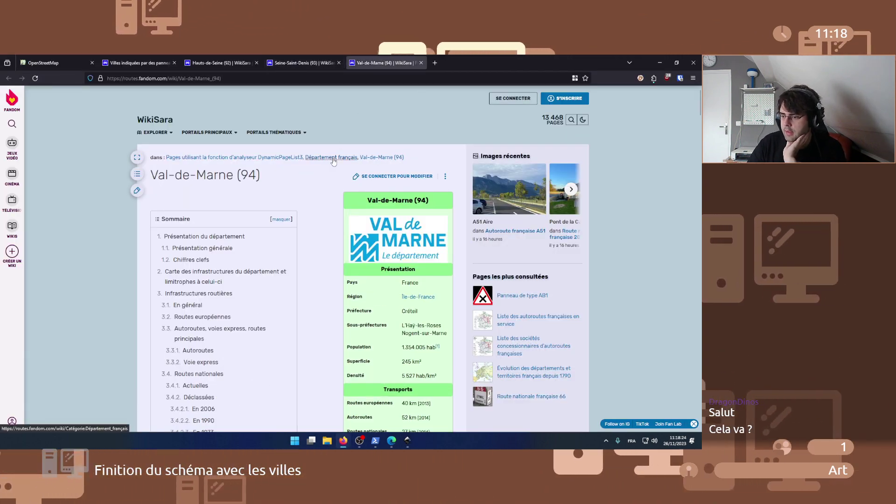
click(65, 55)
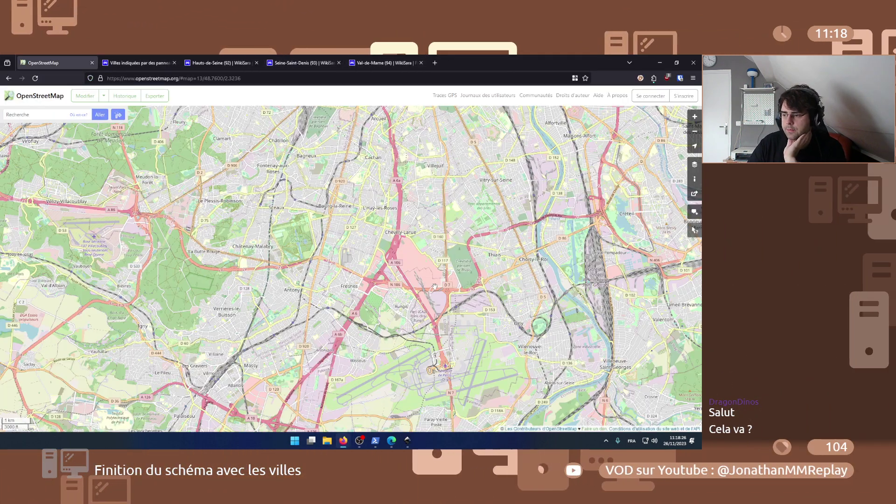
scroll(345, 271, down, 2)
drag(477, 322, 265, 326)
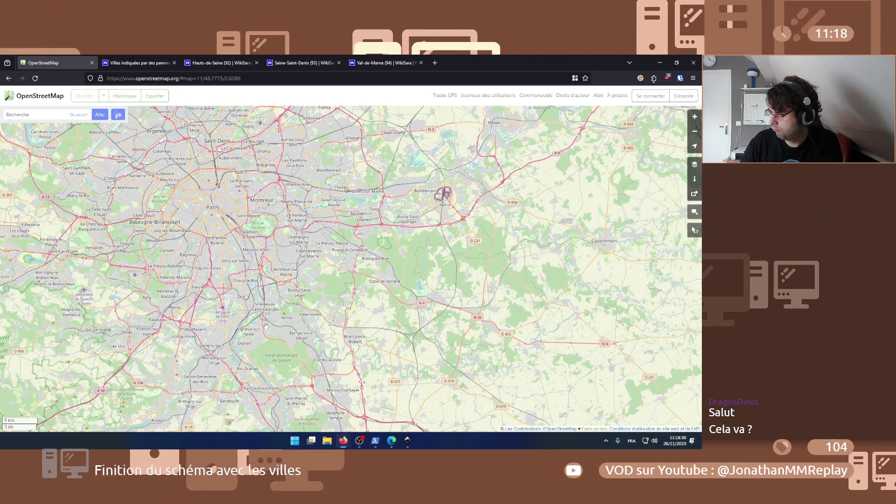
scroll(358, 192, up, 1)
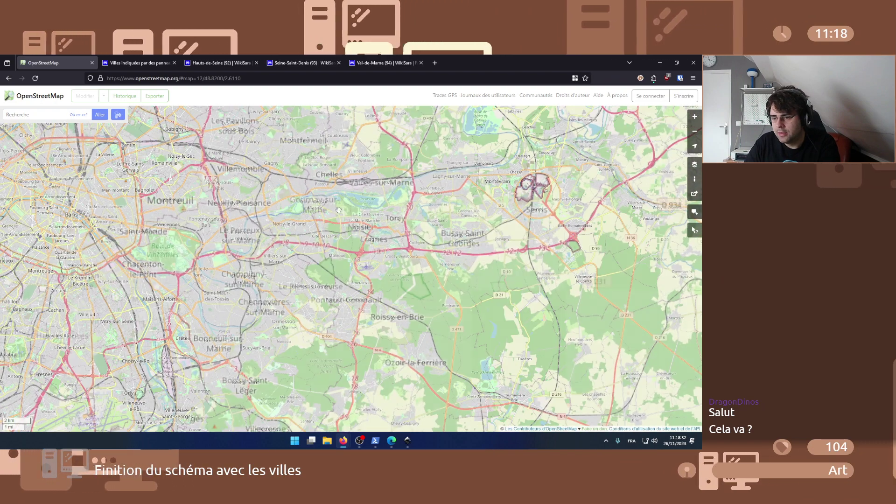
scroll(200, 325, up, 1)
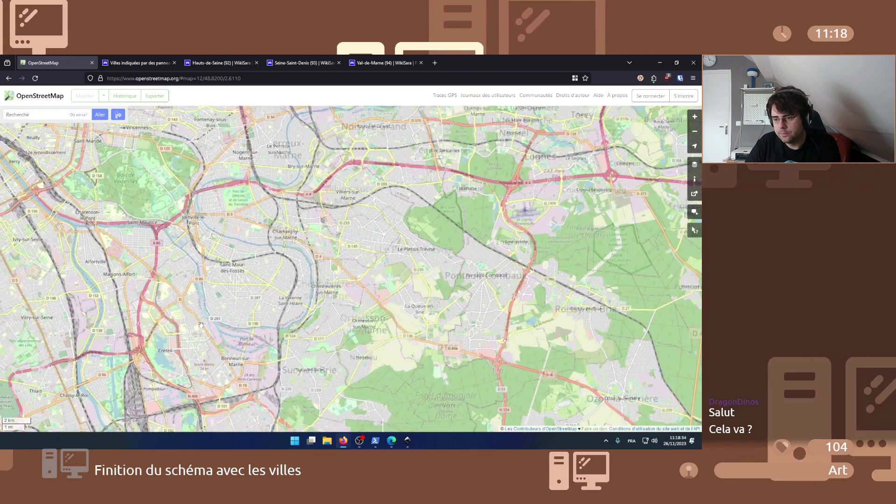
- Locate Nogent-sur-Marne on OpenStreetMap and examine its position relative to the A 86, the A 4 and the Marne
drag(201, 325, 250, 345)
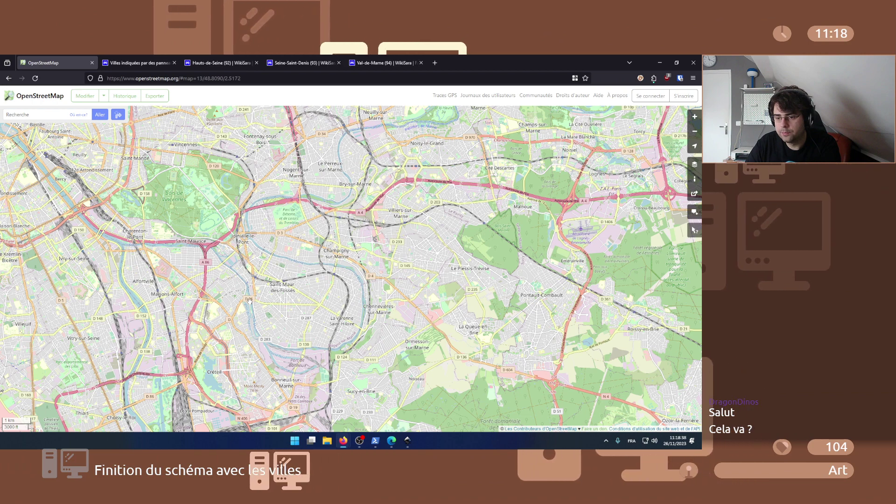
scroll(260, 346, up, 1)
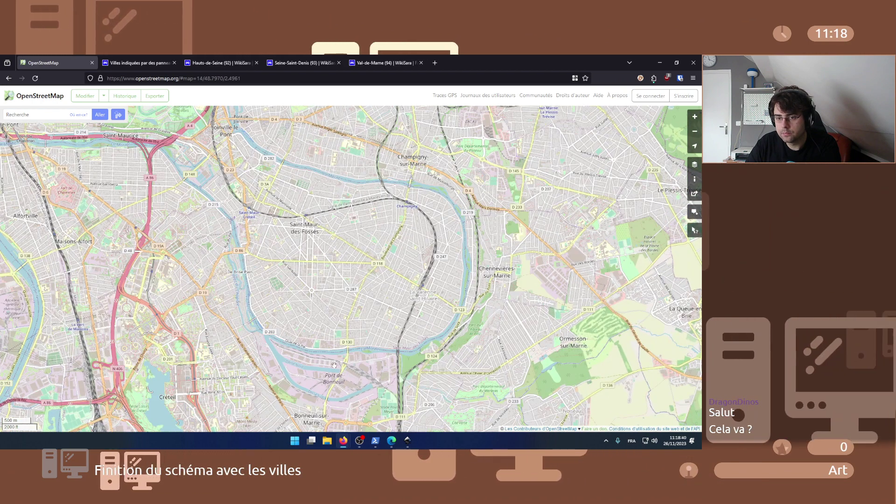
drag(437, 227, 375, 367)
drag(295, 304, 260, 326)
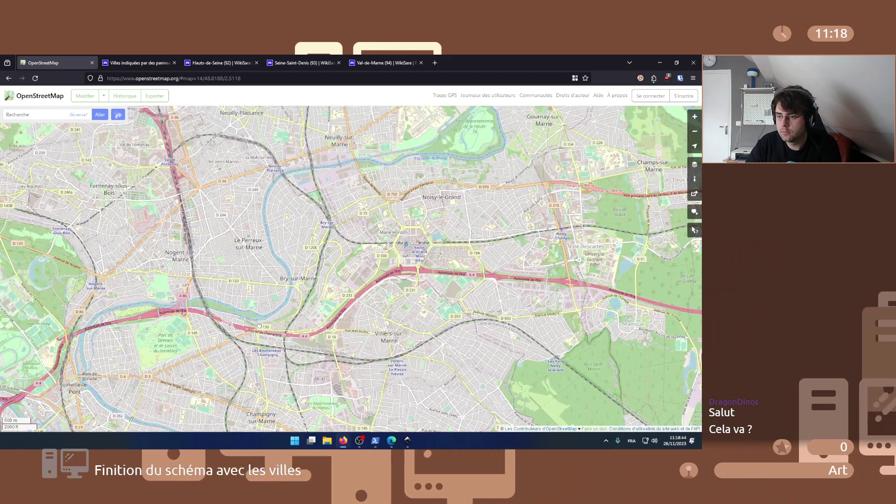
drag(420, 219, 284, 320)
drag(568, 264, 244, 313)
drag(426, 188, 528, 229)
scroll(286, 319, down, 1)
drag(352, 259, 476, 215)
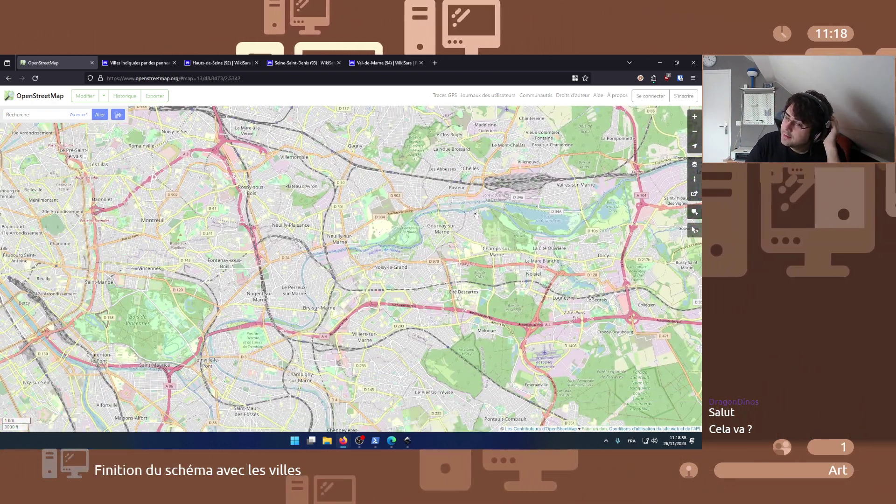
scroll(264, 290, up, 2)
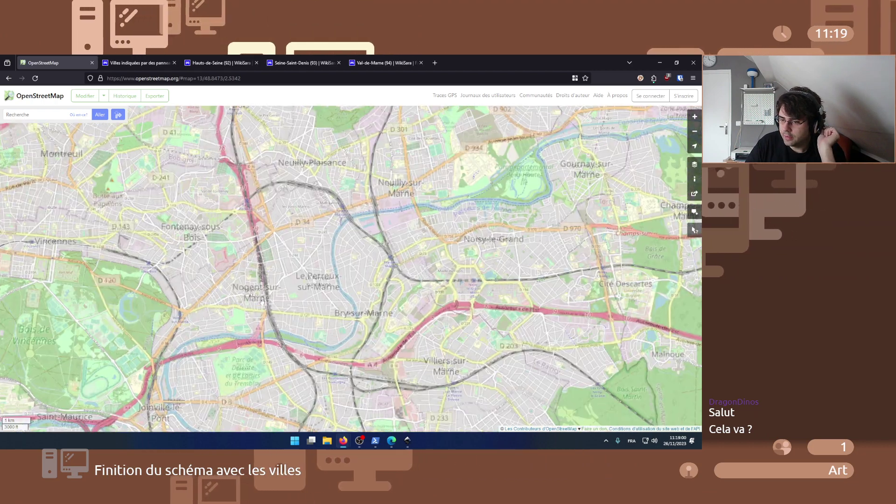
scroll(267, 279, up, 1)
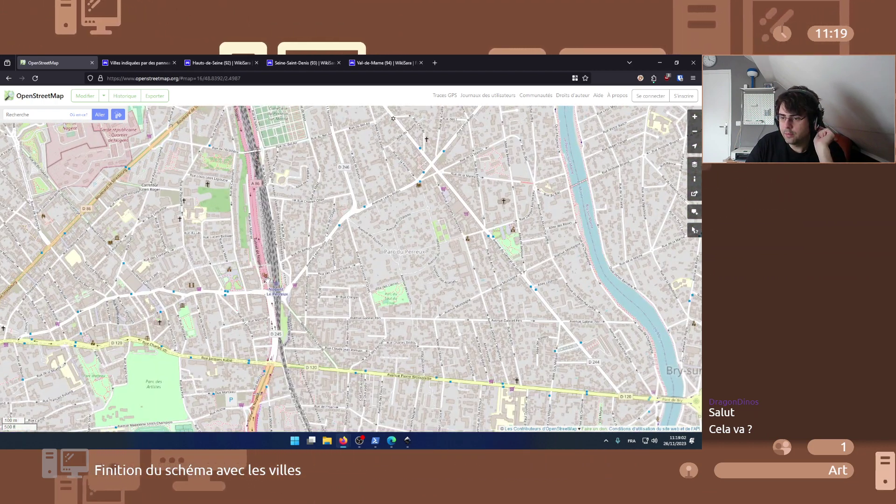
drag(267, 280, 297, 285)
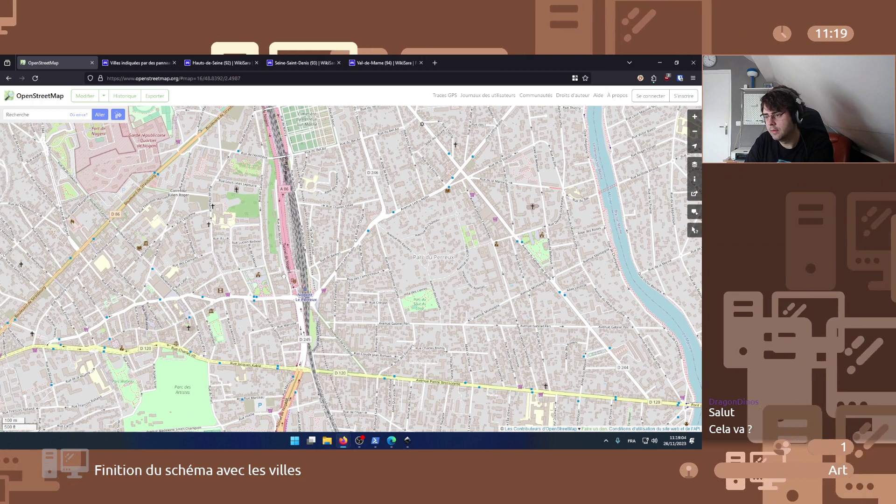
- Return to Inkscape and move the duplicated Anthony label north of the A 4, just inside the eastern side of the A 86
key(alt+Tab)
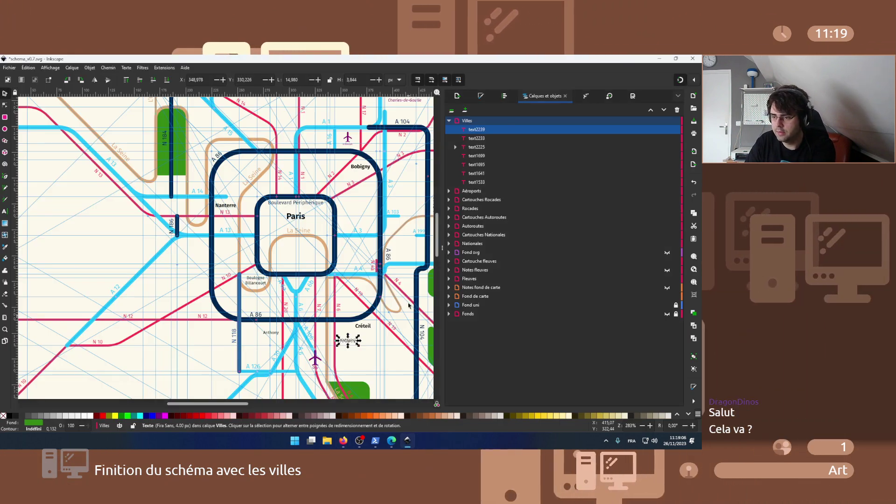
ctrl+scroll(380, 344, up, 2)
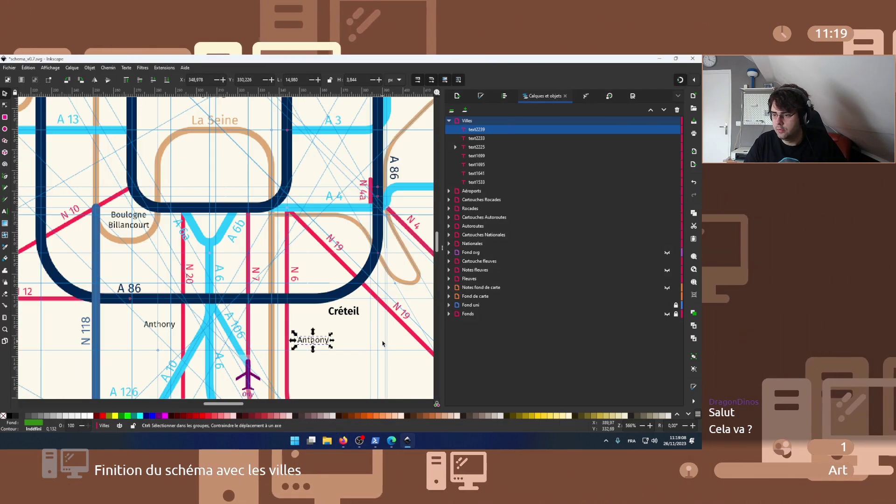
drag(318, 338, 361, 162)
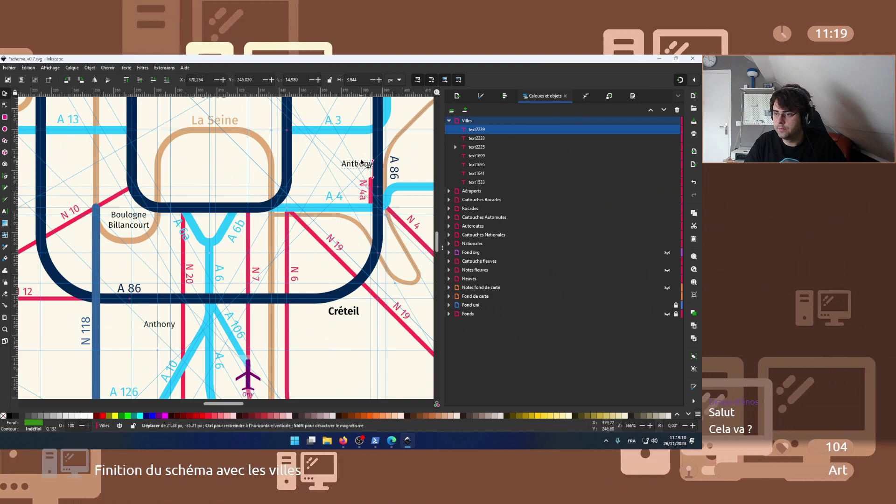
- Check on OpenStreetMap which side of the A 86 Nogent-sur-Marne lies on and how it sits relative to the A 4 junction
mouse_move(344, 441)
click(304, 395)
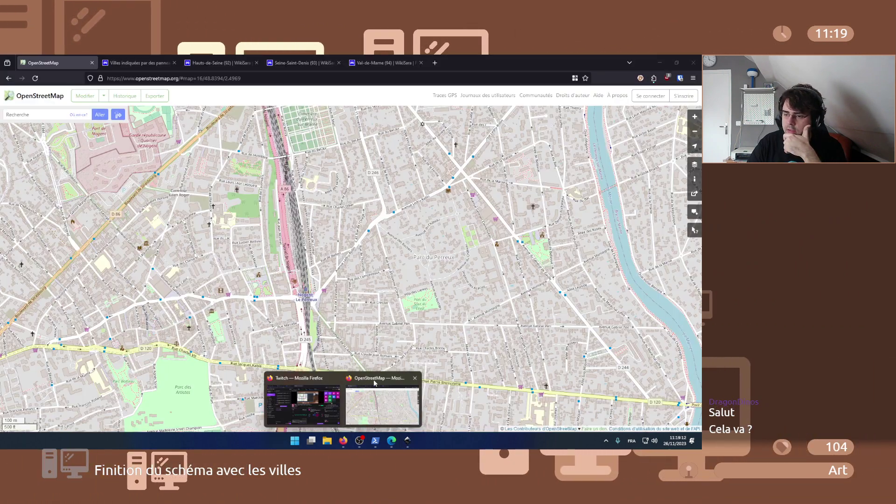
scroll(302, 297, down, 2)
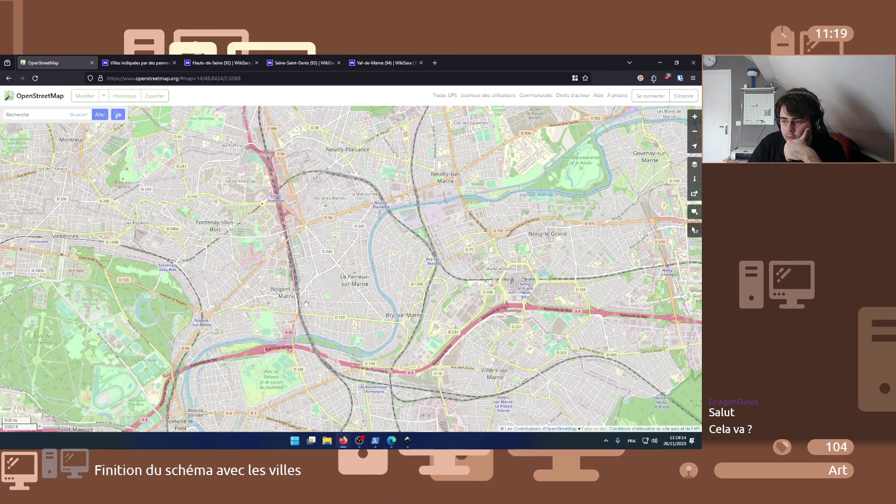
scroll(242, 301, down, 1)
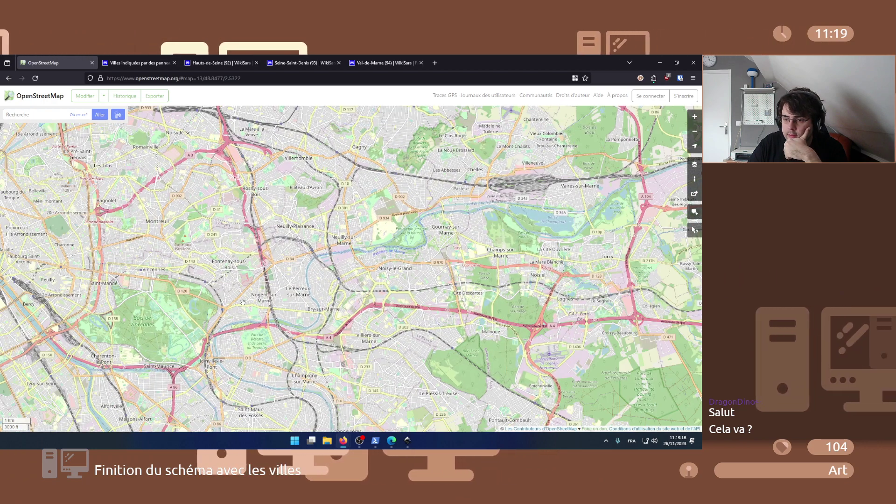
scroll(241, 296, up, 2)
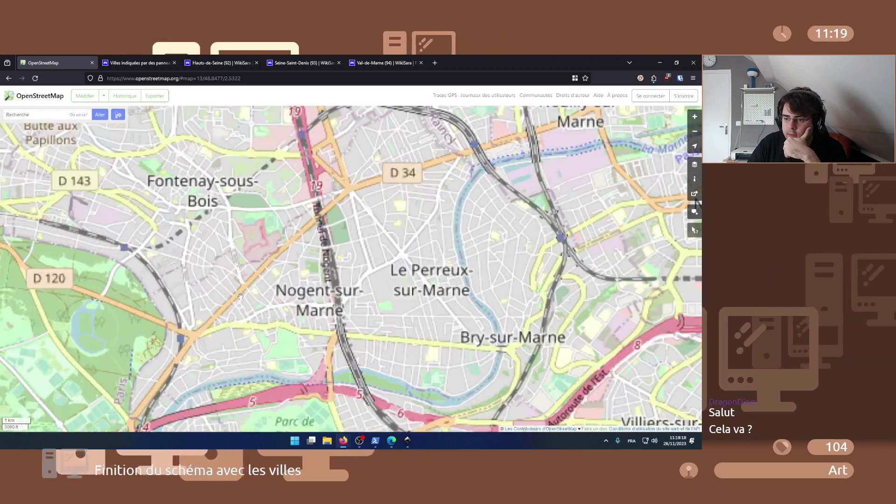
click(408, 440)
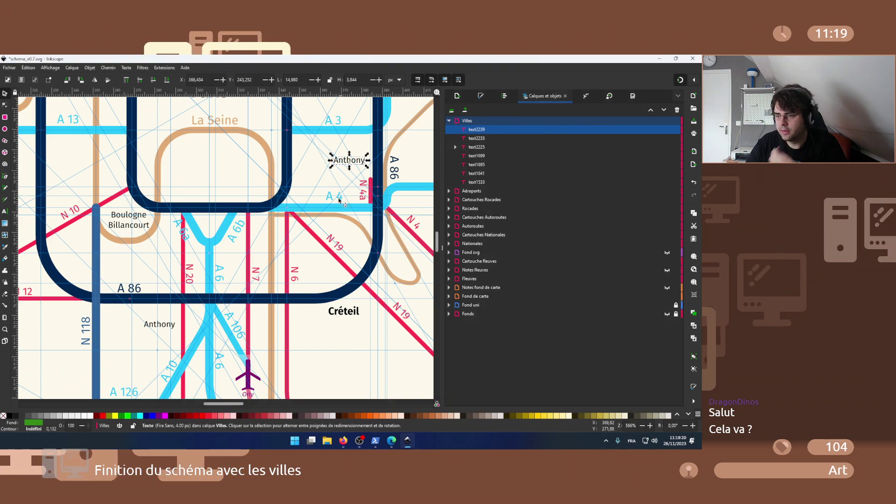
click(402, 444)
scroll(353, 323, down, 1)
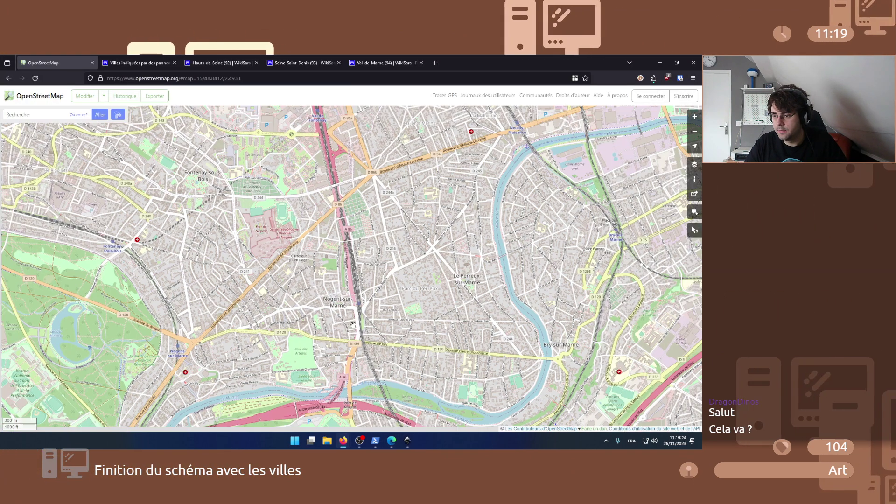
scroll(355, 342, up, 2)
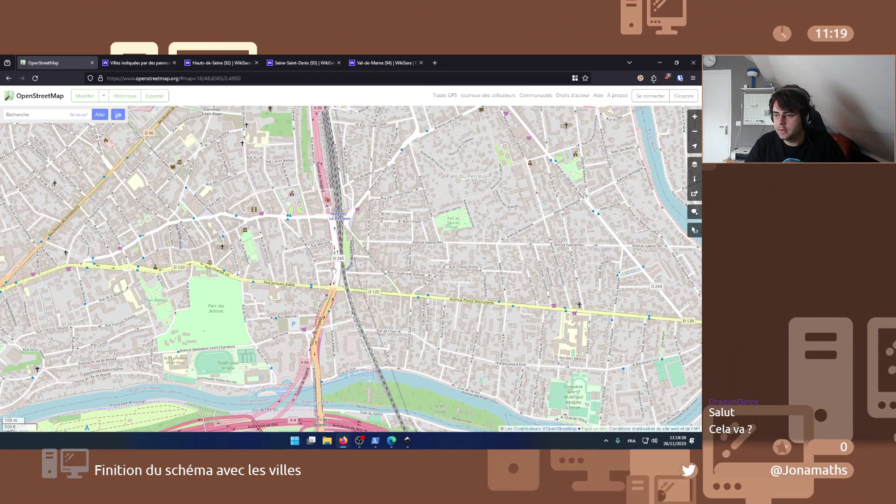
scroll(299, 316, up, 1)
scroll(299, 316, down, 2)
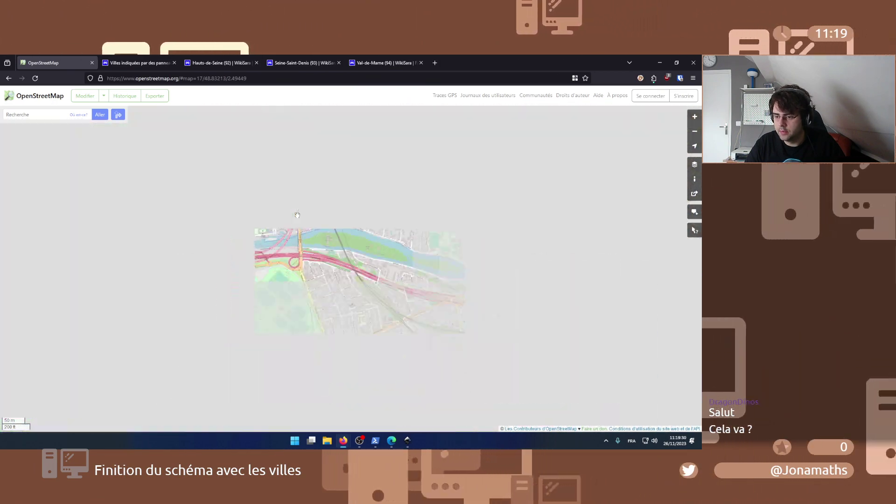
drag(299, 316, 299, 425)
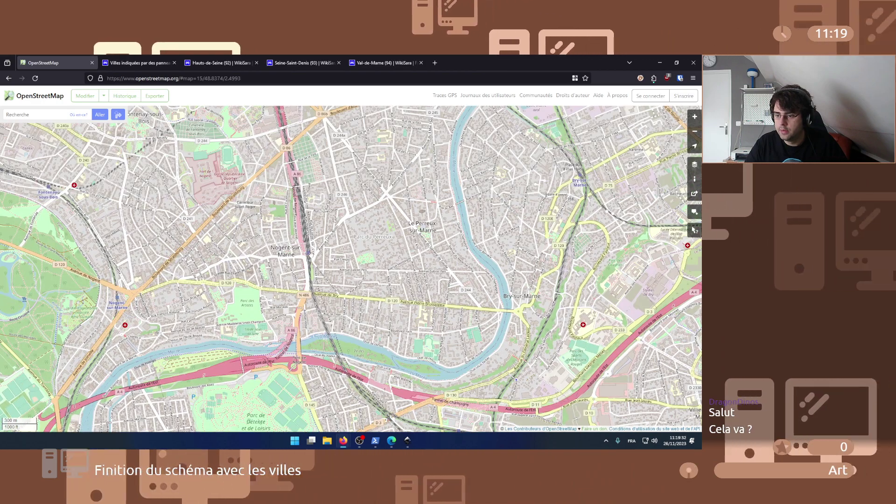
- Back in Inkscape, shift the label copy near the N 4a and replace its text with "Nogent-" and "sur-Marne" on two lines
key(alt+Tab)
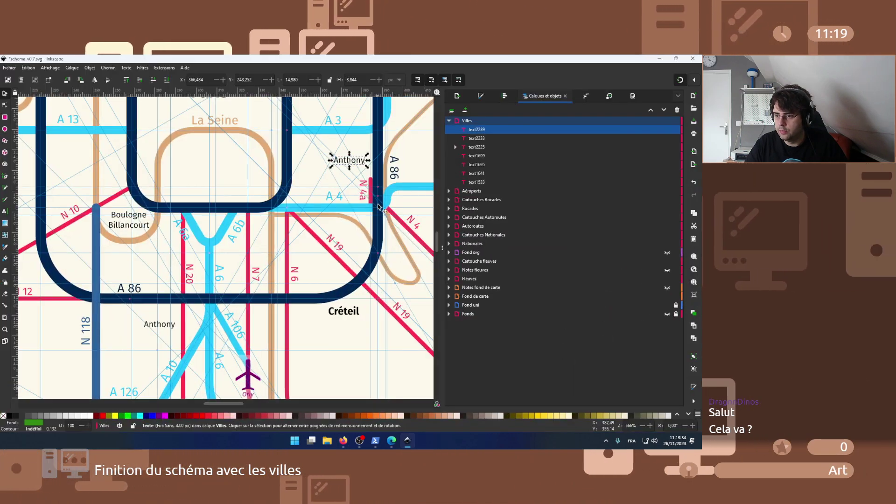
scroll(359, 163, up, 4)
drag(354, 146, 386, 197)
double_click(384, 195)
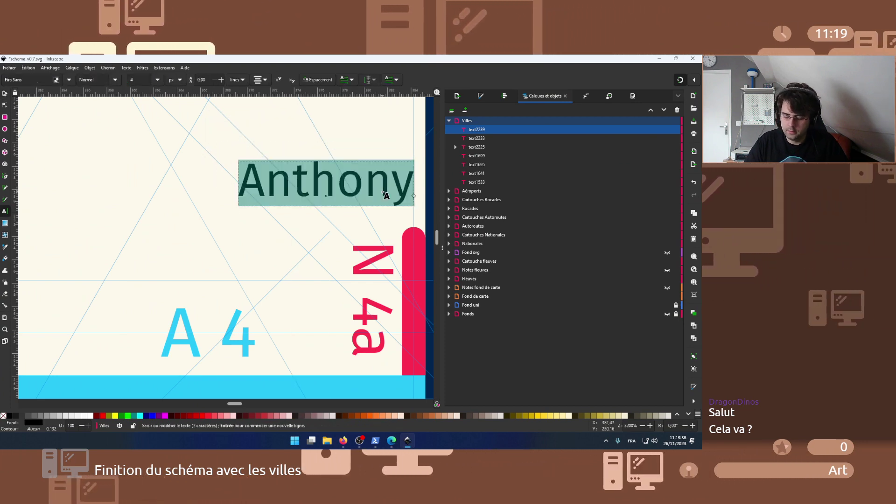
text(Nogent )
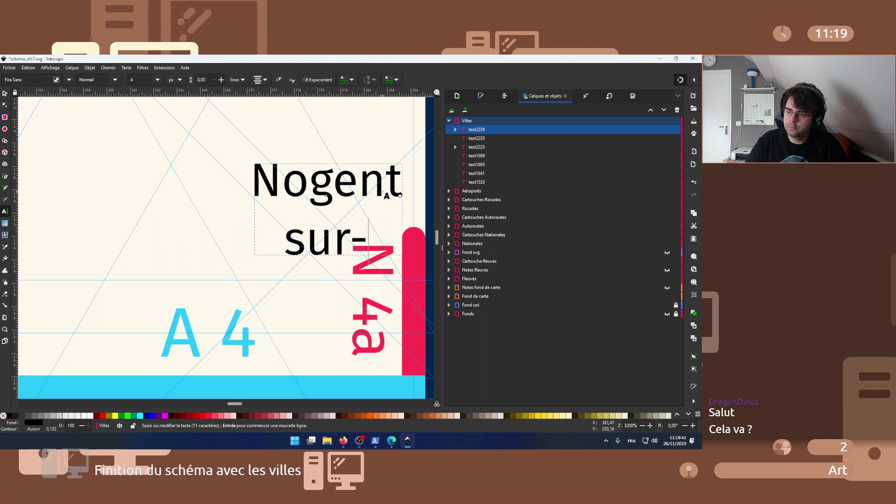
text(sur-Marne)
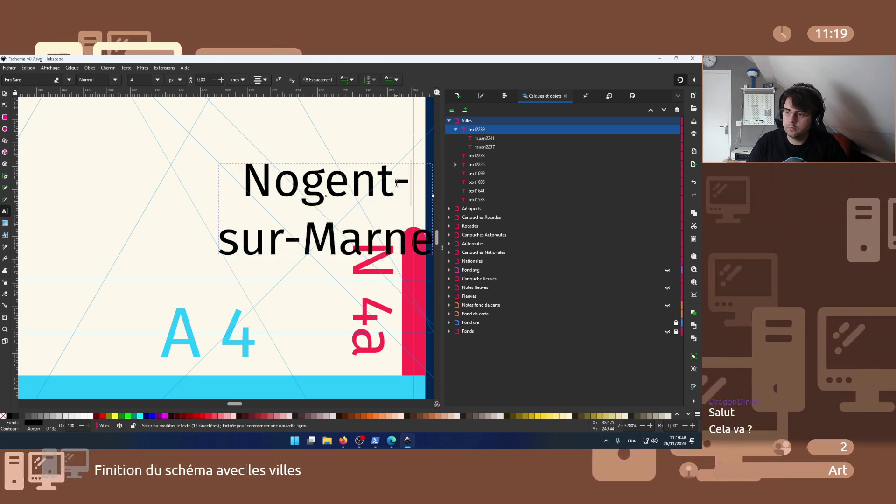
- Move the Nogent-sur-Marne label slightly up and to the left, clear of the N 4a and the A 86
ctrl+scroll(382, 185, down, 4)
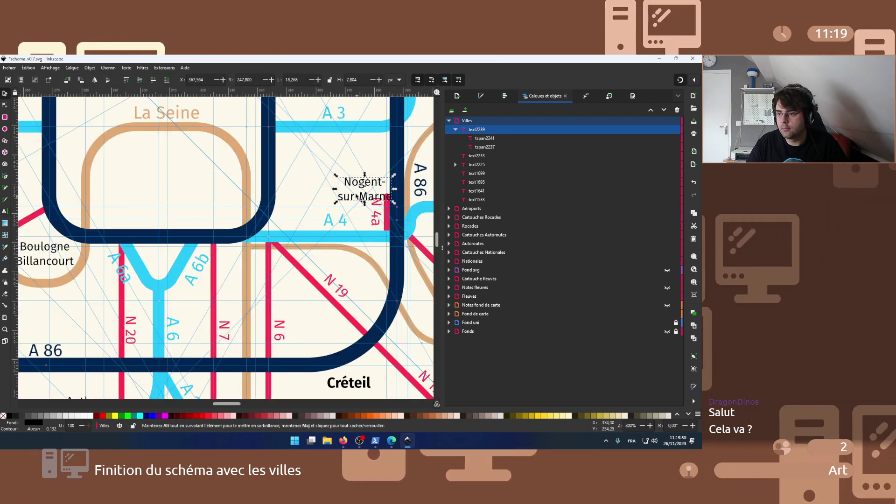
drag(358, 197, 352, 182)
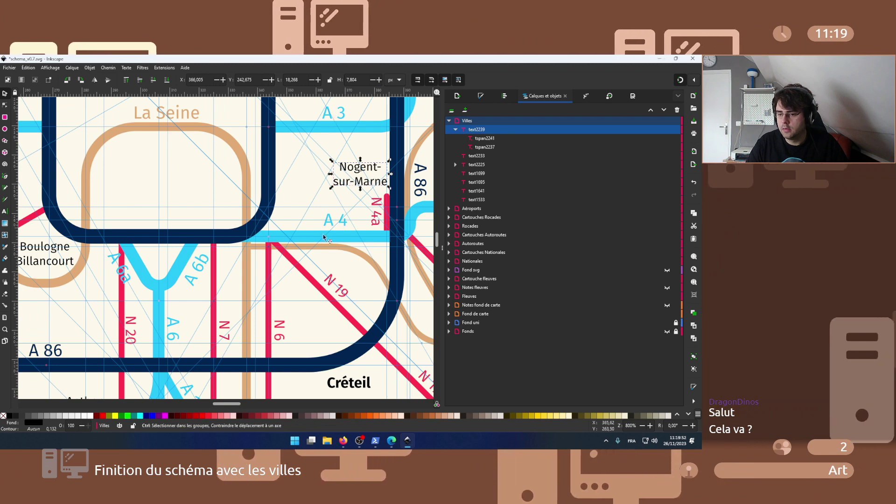
ctrl+scroll(293, 274, down, 2)
ctrl+scroll(169, 263, up, 1)
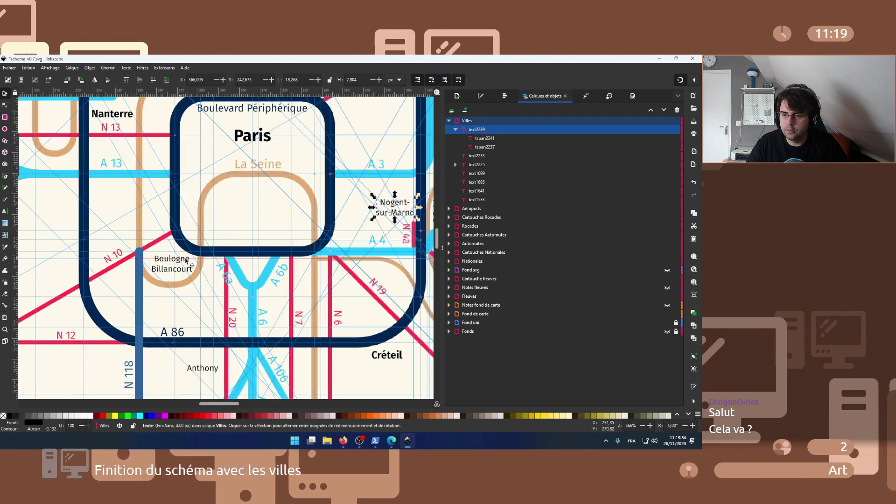
- Add a hyphen after "Boulogne" so the two-line label beside the N 118 reads "Boulogne-Billancourt"
double_click(189, 265)
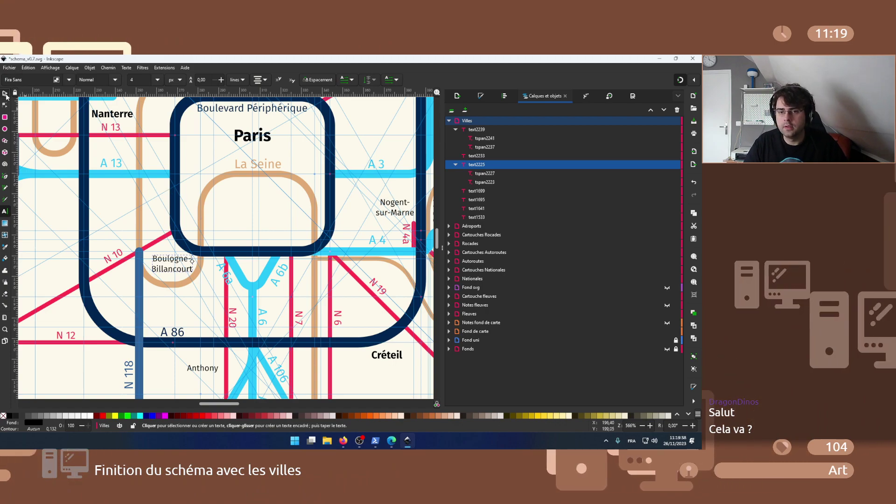
- Switch to OpenStreetMap and survey the towns east of Nogent-sur-Marne, around Chelles, Montfermeil and Le Raincy
click(345, 441)
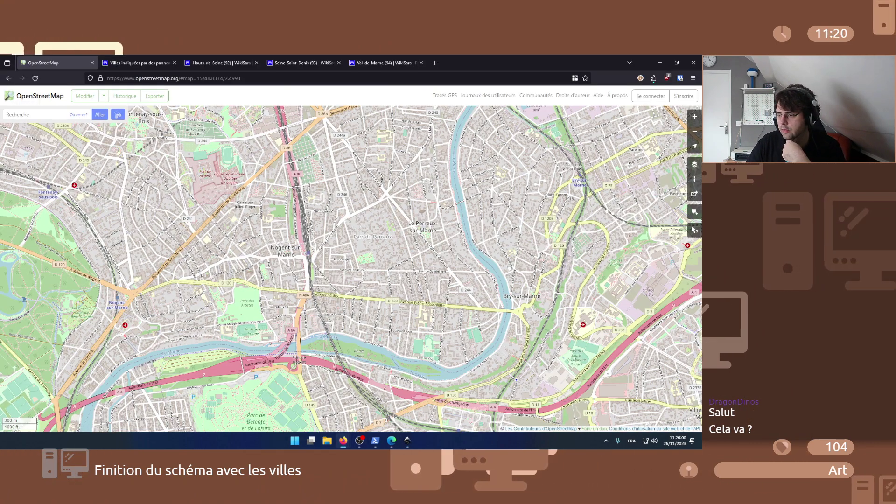
scroll(244, 235, down, 2)
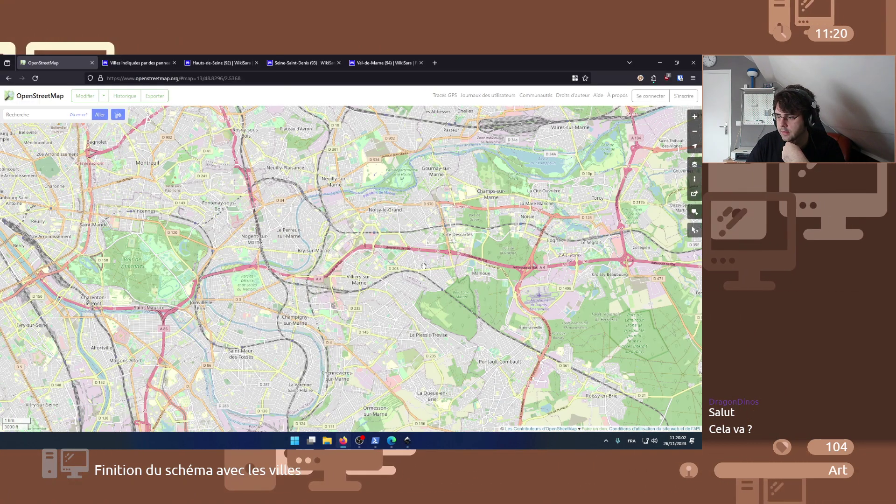
drag(423, 265, 250, 417)
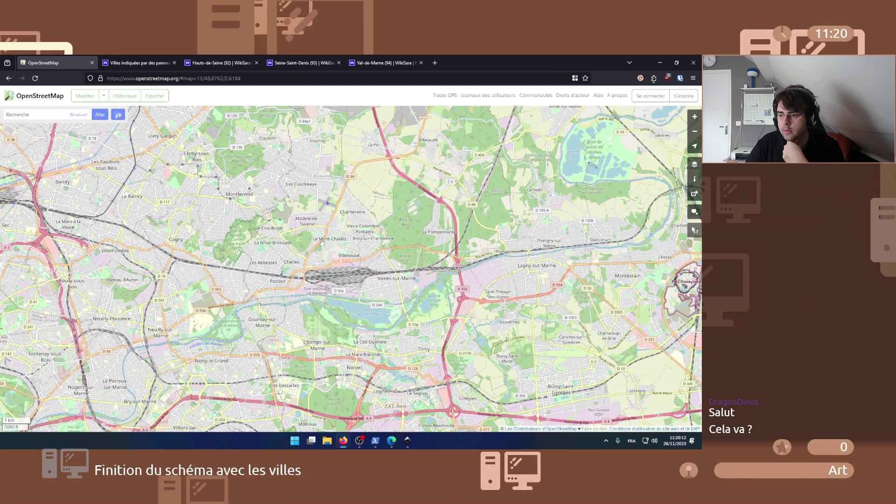
scroll(321, 241, down, 1)
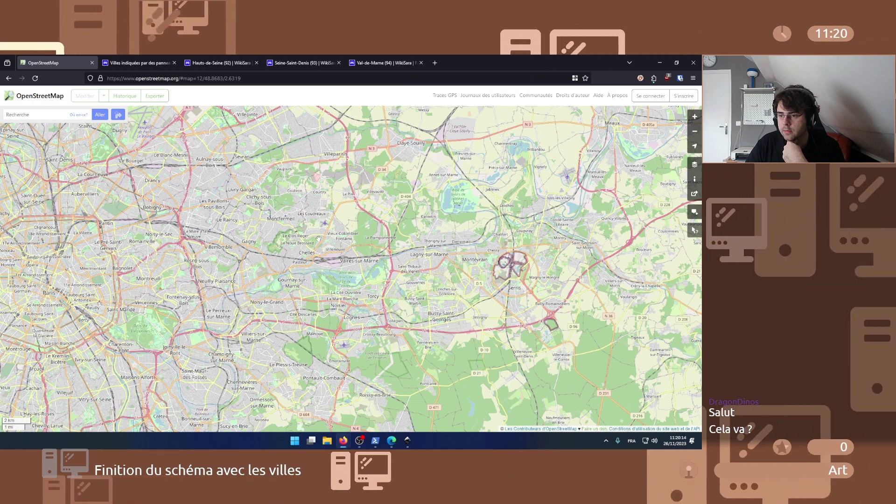
scroll(319, 239, up, 4)
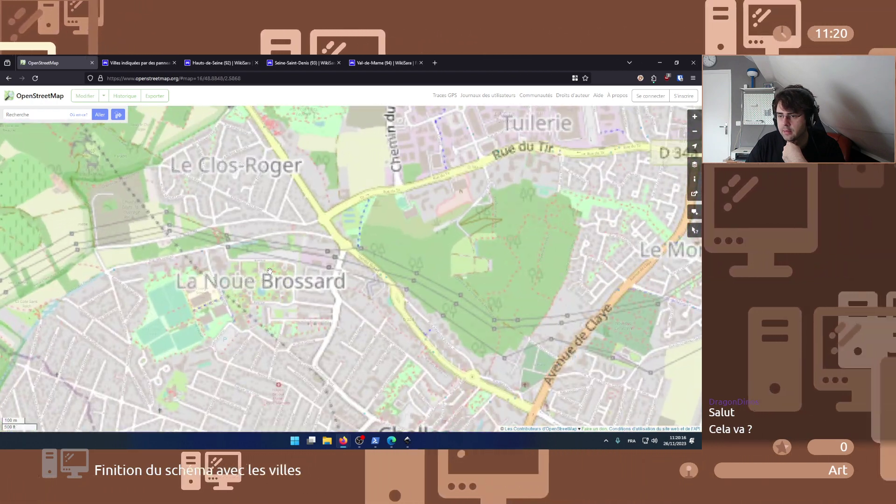
scroll(270, 271, down, 2)
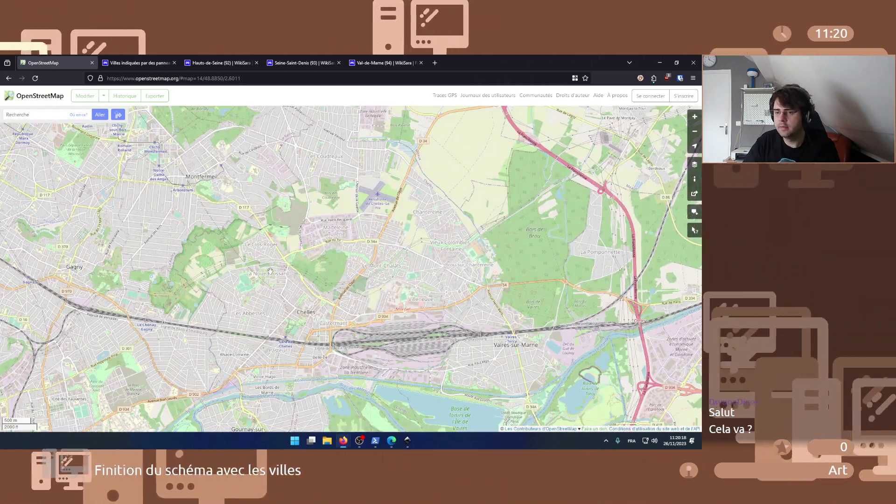
drag(270, 270, 418, 321)
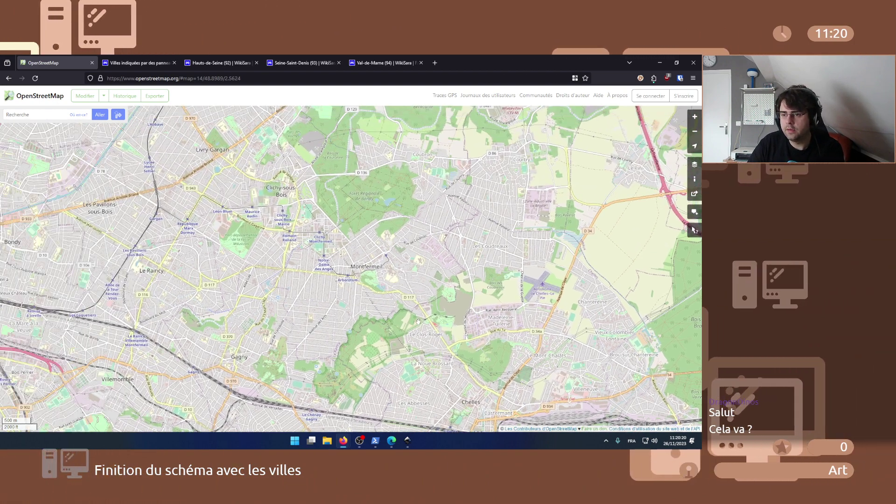
scroll(416, 321, down, 1)
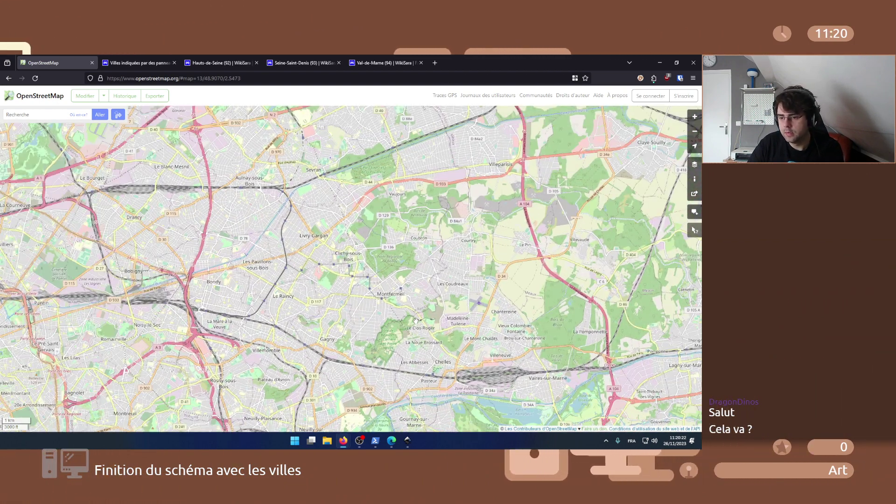
- Examine how Lagny-sur-Marne, Torcy and Chelles lie relative to the A 104 and the A 4 on the map
drag(439, 286, 259, 264)
drag(437, 310, 335, 265)
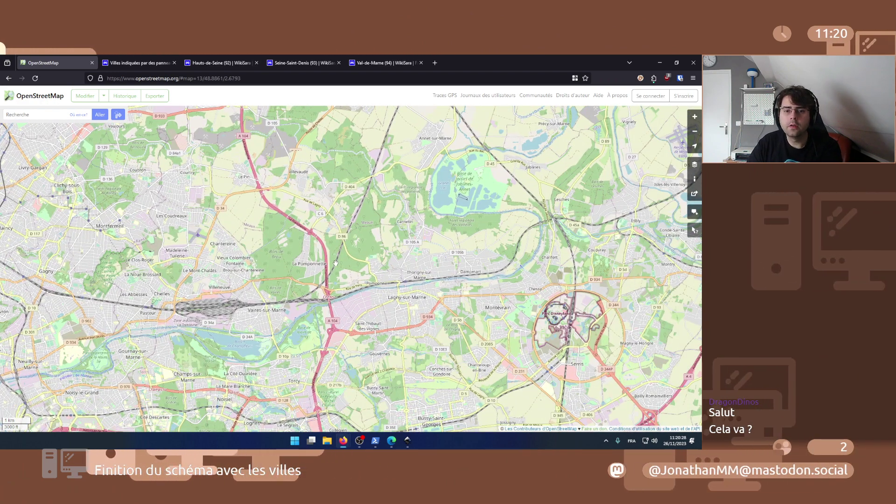
drag(439, 295, 385, 279)
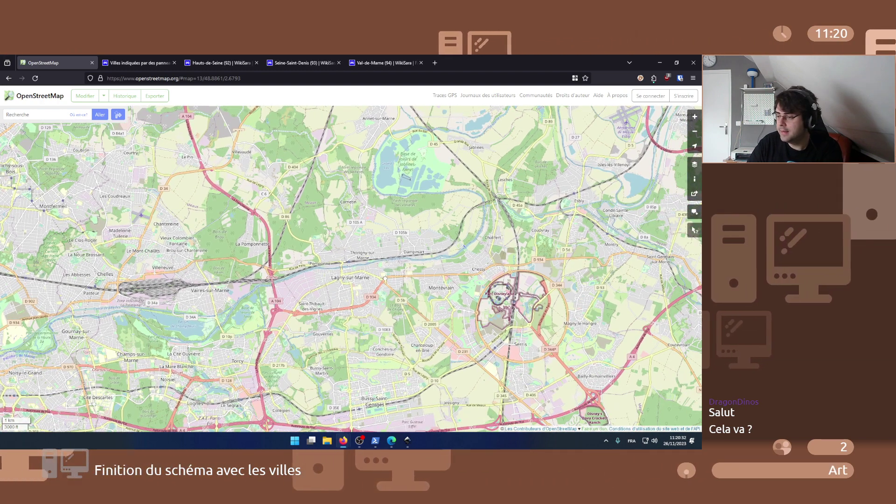
drag(384, 278, 404, 252)
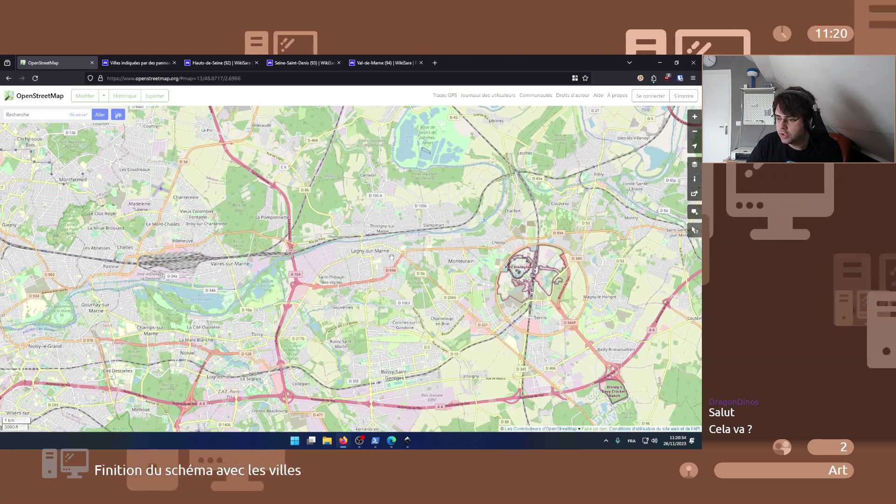
drag(293, 293, 336, 230)
drag(248, 260, 412, 259)
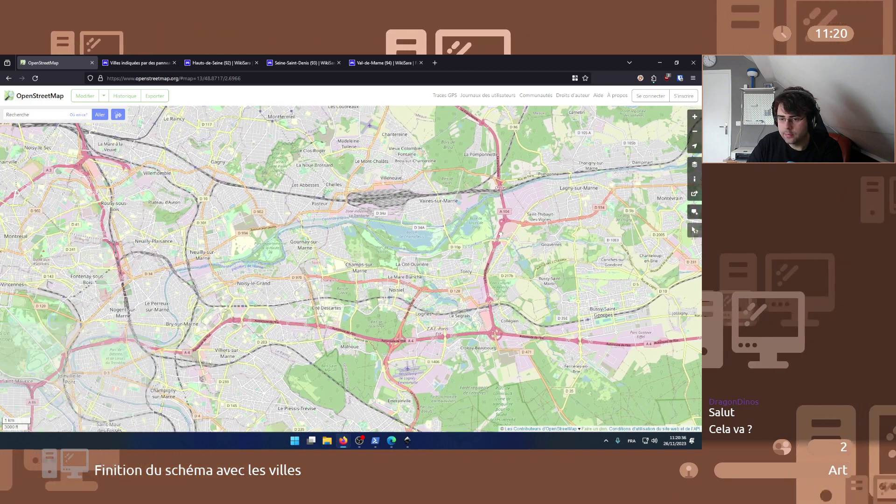
drag(269, 228, 404, 300)
drag(429, 229, 407, 269)
scroll(432, 283, up, 1)
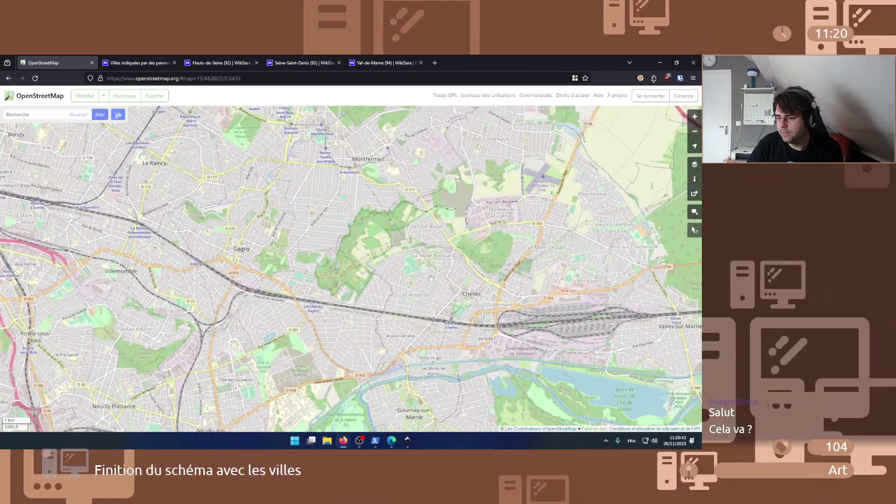
- Look over the map from Noisy-le-Grand to Bussy-Saint-Georges and Lagny-sur-Marne, and north along the A 104
drag(399, 268, 359, 184)
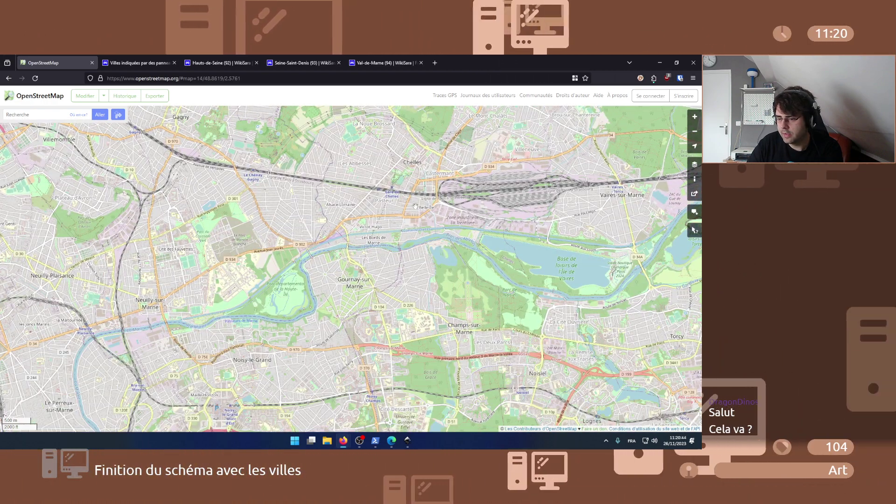
drag(508, 214, 415, 206)
drag(481, 205, 257, 182)
drag(382, 219, 266, 224)
drag(401, 248, 233, 239)
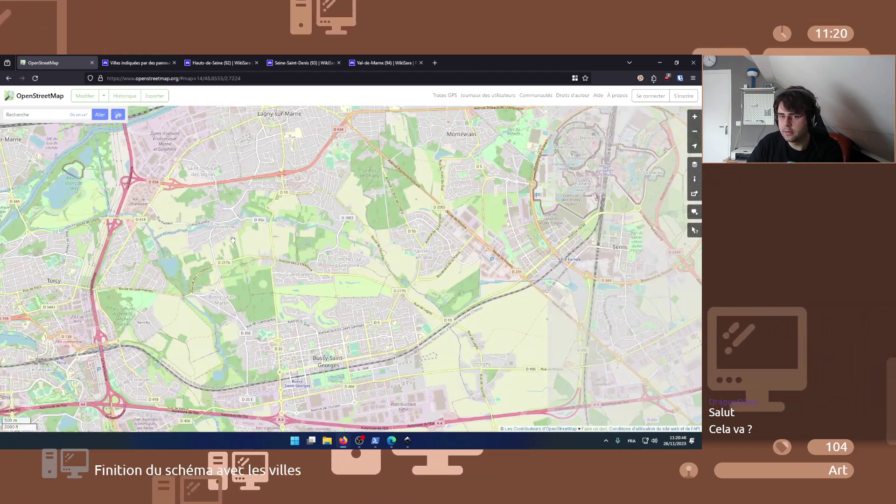
drag(282, 206, 298, 311)
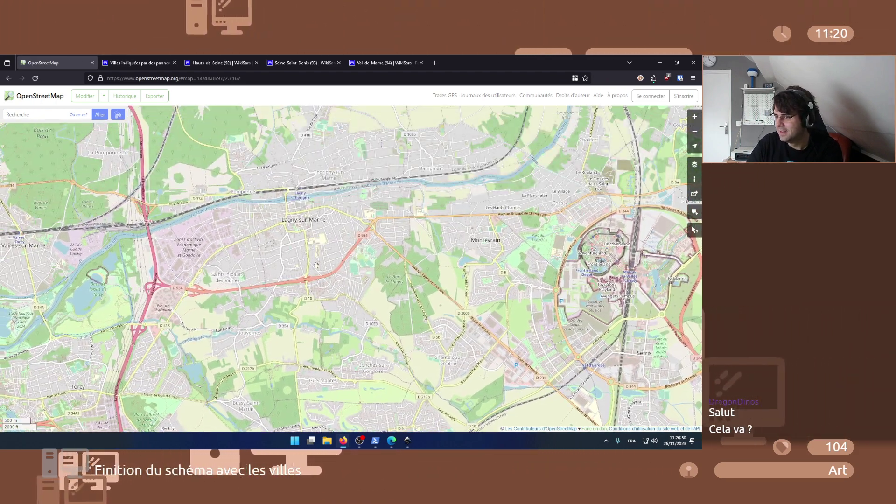
drag(326, 224, 420, 280)
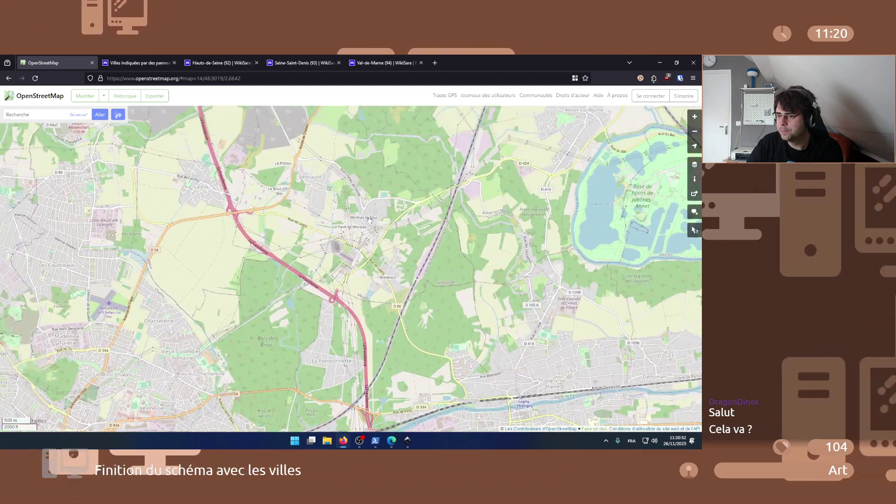
drag(210, 163, 280, 210)
drag(160, 176, 276, 176)
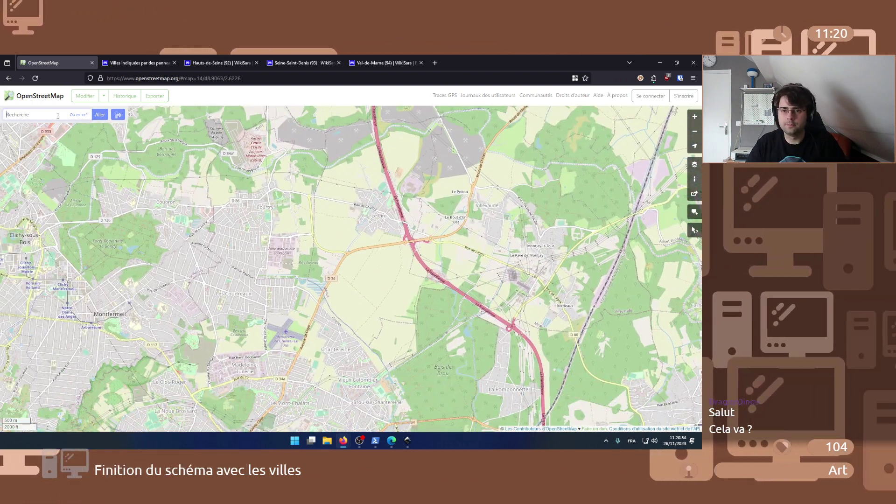
- Search OpenStreetMap for "l'hay les roses", open the L'Haÿ-les-Roses boundary and examine its position relative to the A 6a and A 86
click(7, 114)
text(l'hay)
key(Return)
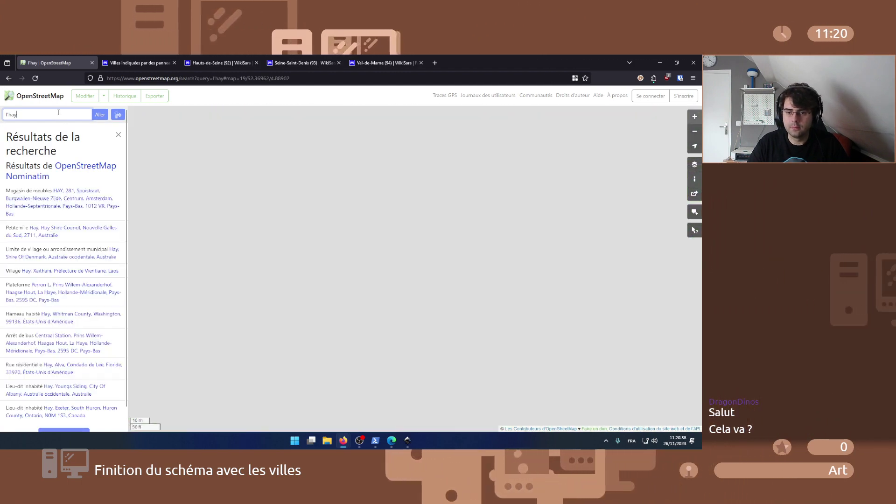
text(les roses)
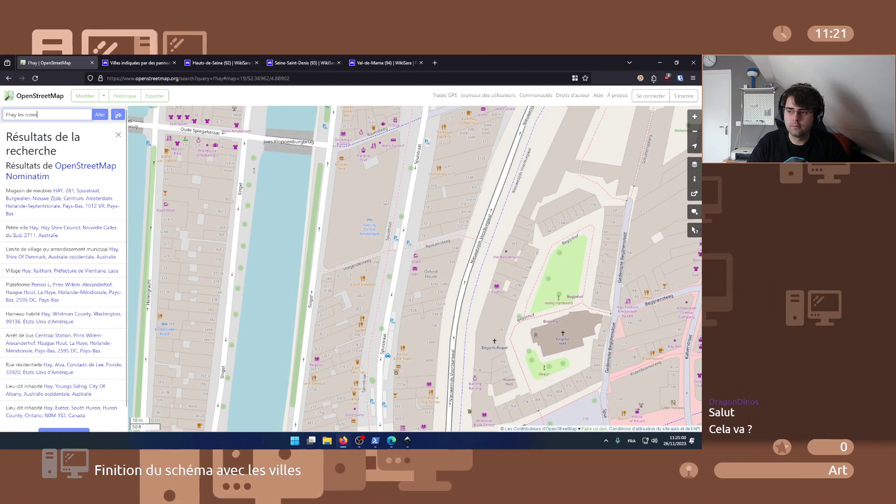
key(Return)
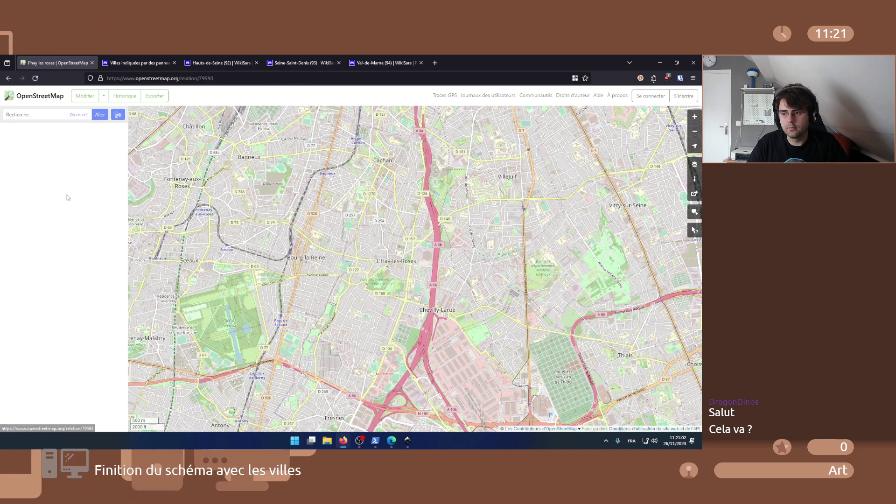
scroll(355, 249, down, 2)
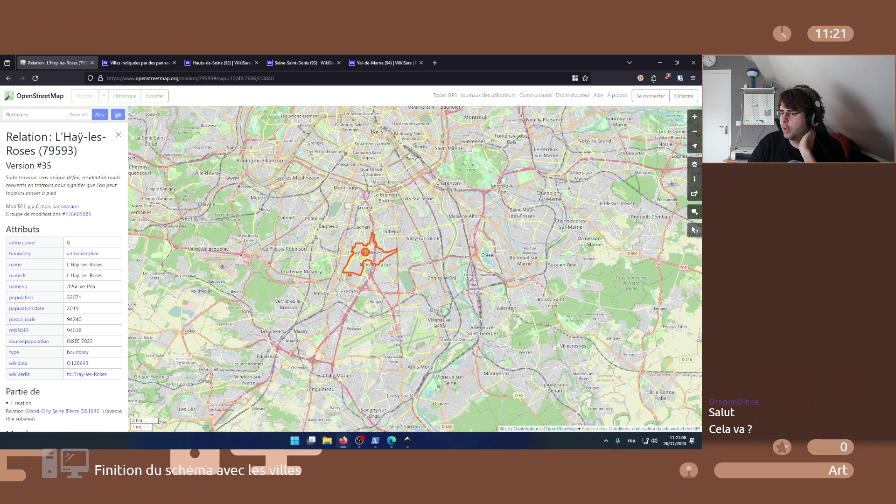
scroll(369, 255, up, 1)
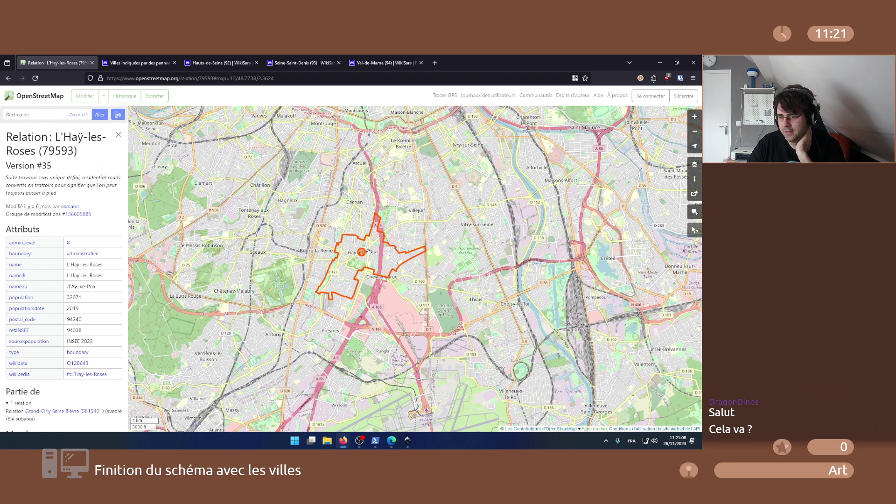
scroll(369, 253, up, 1)
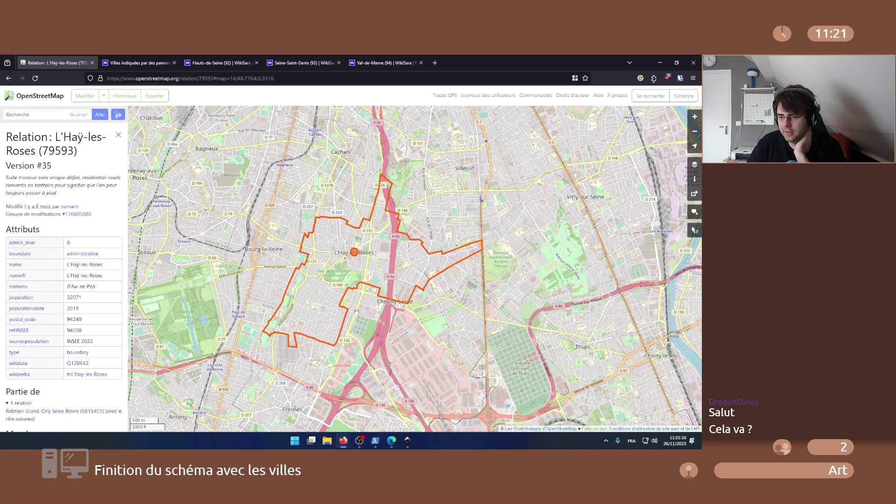
- Back in Inkscape, correct the Anthony label to "Antony" and move it slightly down and east, closer to the N 20
click(407, 440)
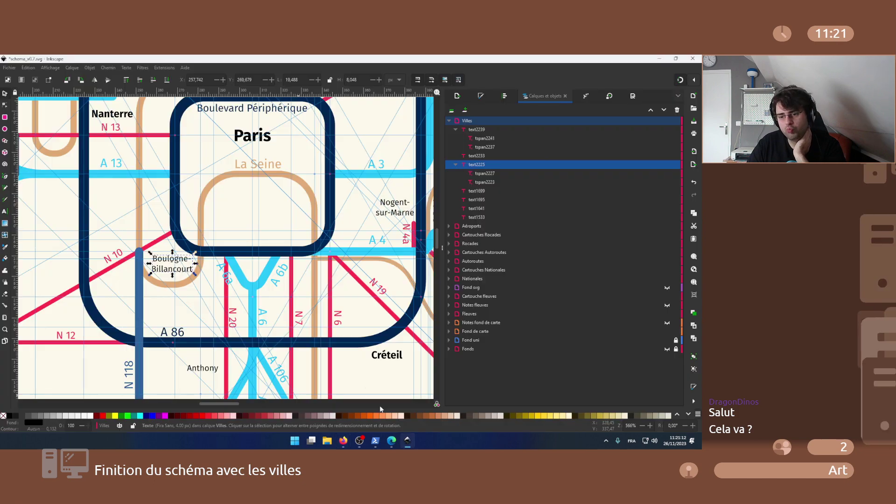
double_click(201, 369)
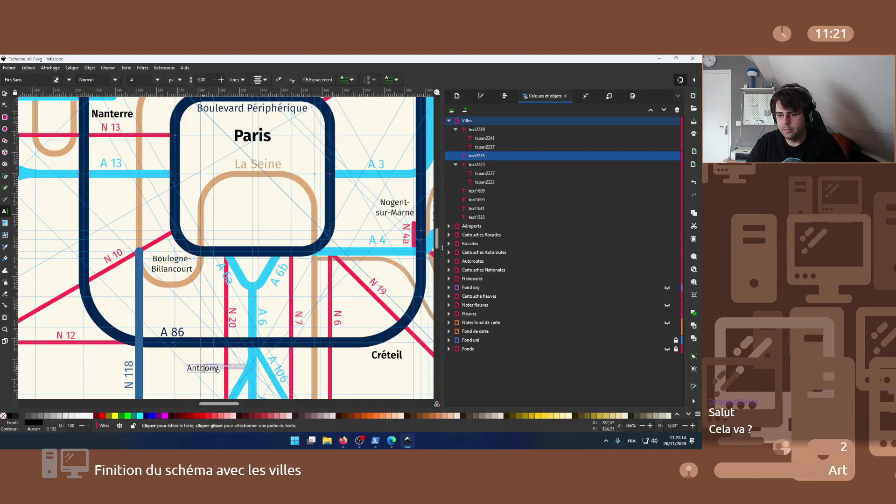
key(Delete)
key(space)
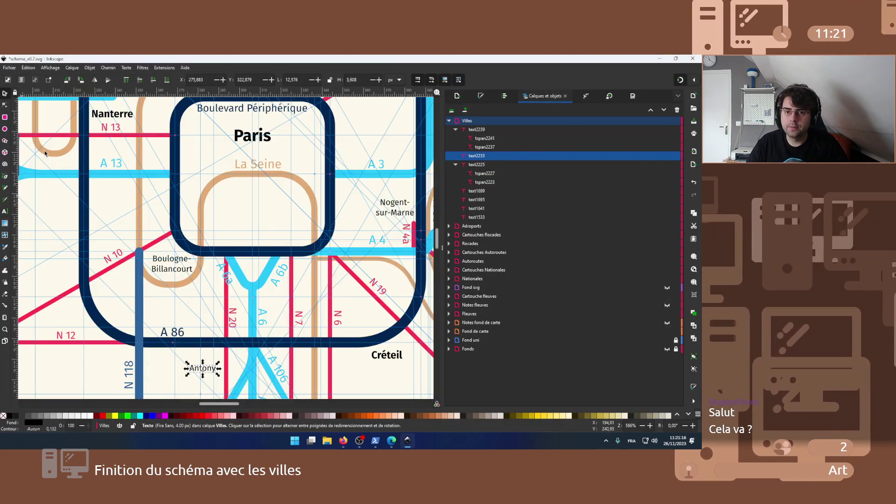
scroll(196, 332, down, 3)
ctrl+scroll(196, 332, up, 3)
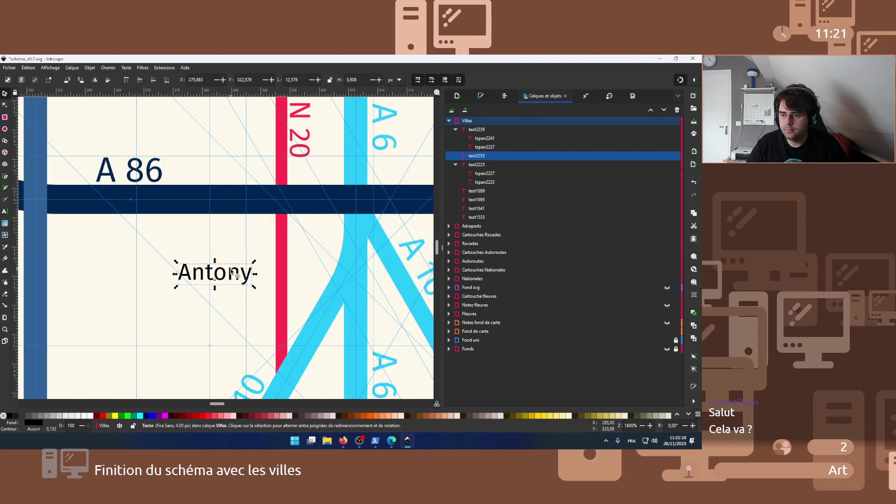
drag(234, 275, 251, 282)
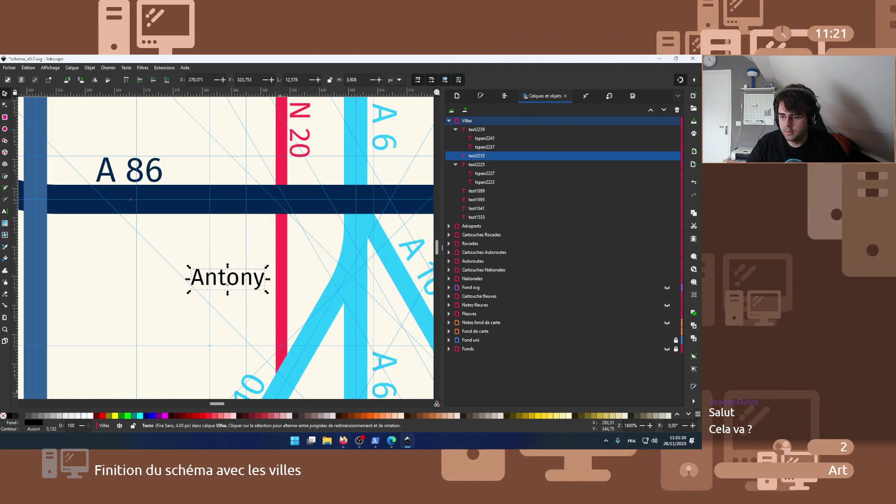
- Return to OpenStreetMap and check where L'Haÿ-les-Roses sits relative to the A 6 and the A 86
mouse_move(343, 441)
click(391, 400)
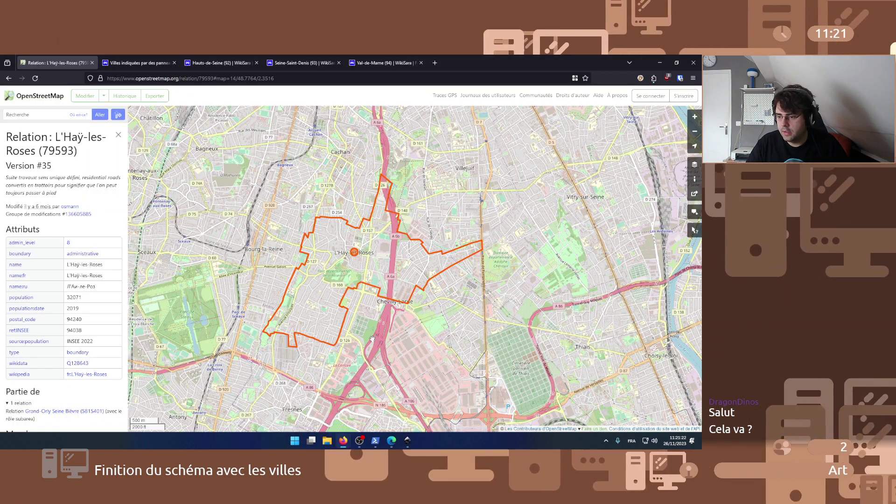
scroll(362, 362, down, 1)
scroll(362, 361, up, 1)
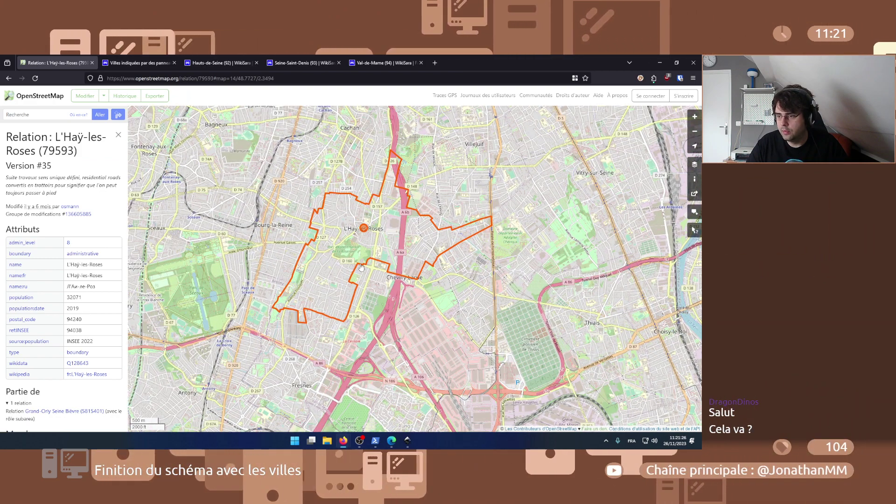
- Back in Inkscape, duplicate the Antony label and move the copy north of the A 86, between the N 20 and the A 6
click(410, 440)
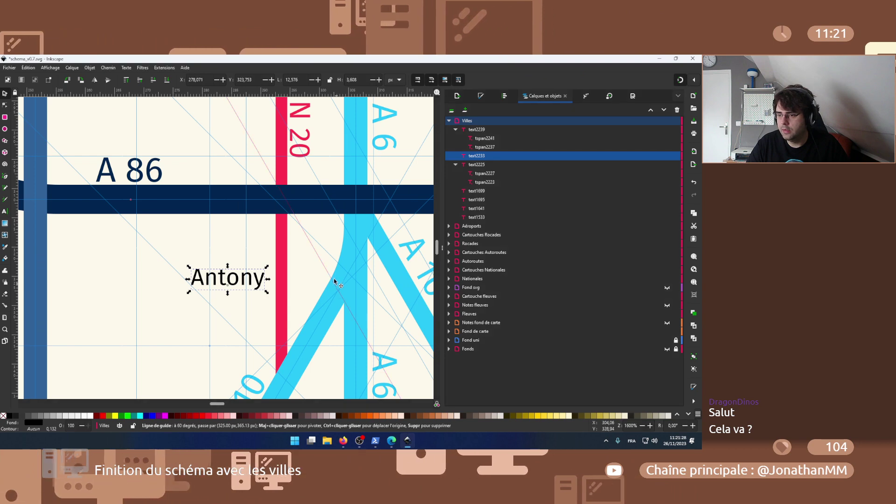
scroll(330, 273, down, 2)
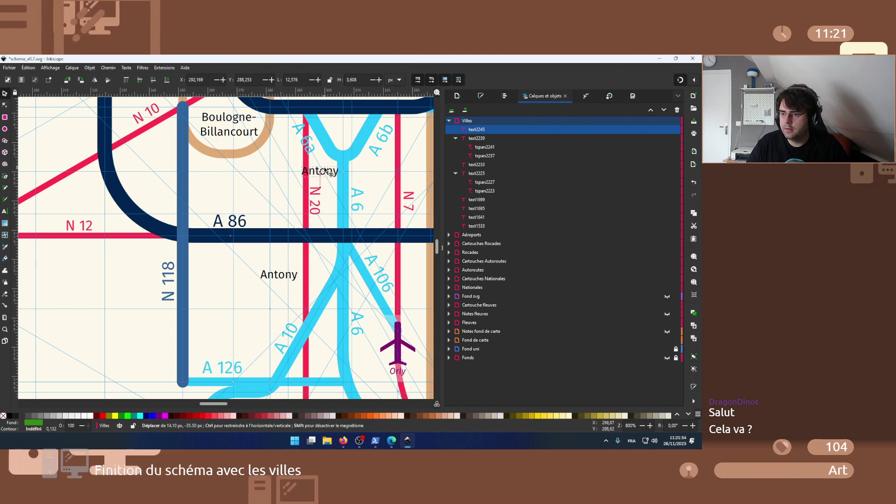
scroll(328, 173, up, 5)
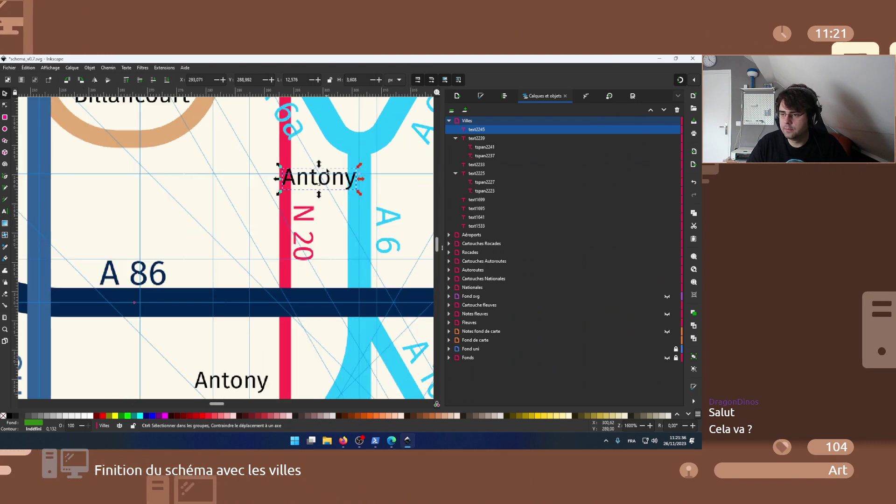
- Replace the duplicated Antony label's text with "L’Hay-les-Roses", broken into two lines before "Roses"
key(ctrl+a)
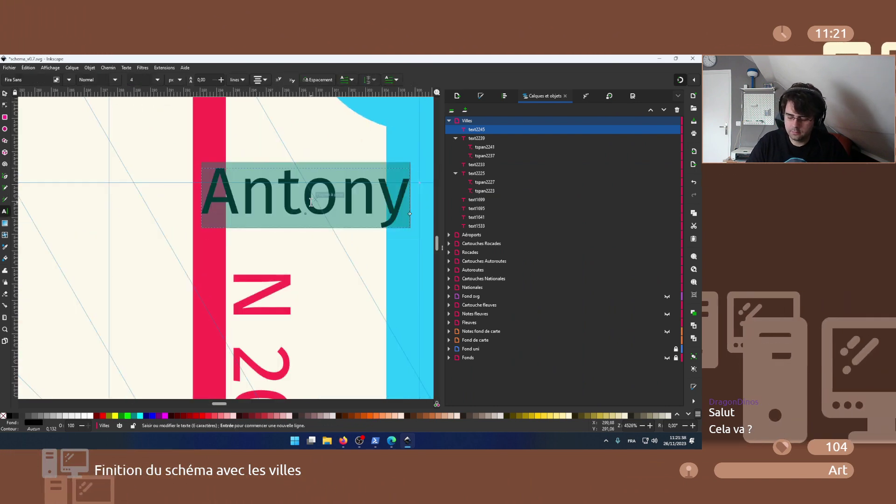
text(L’Hay-le)
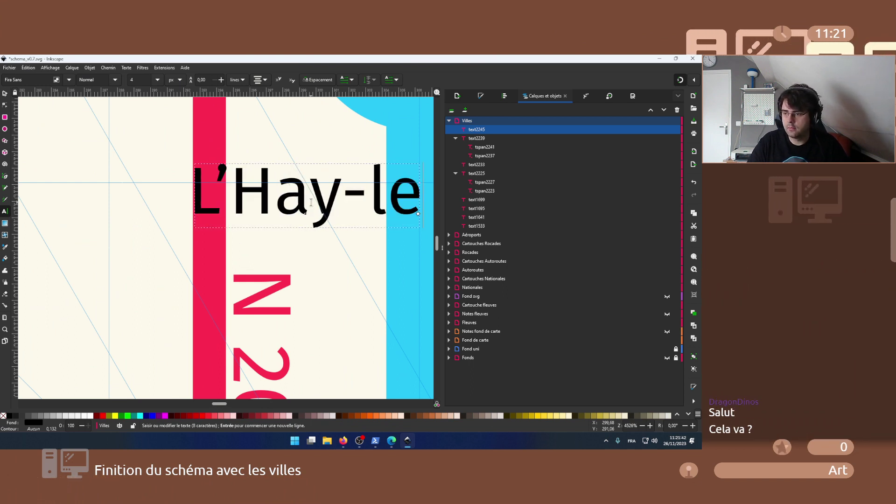
text(s-)
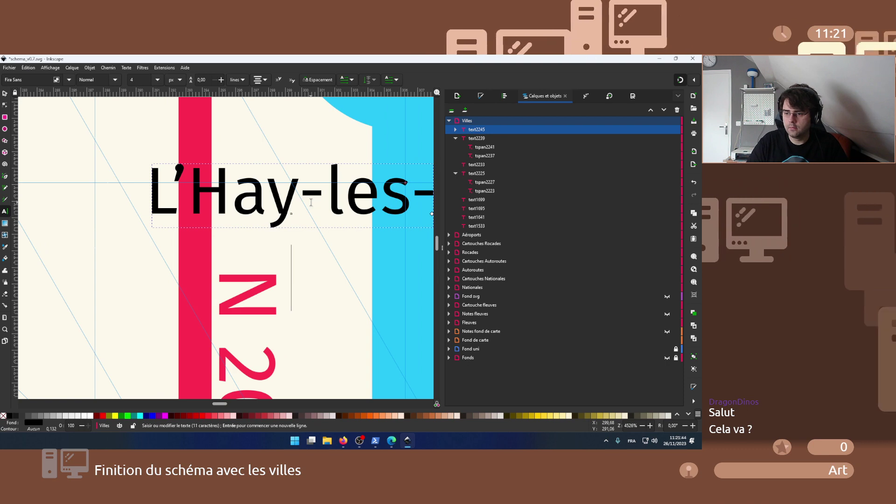
text(Roses)
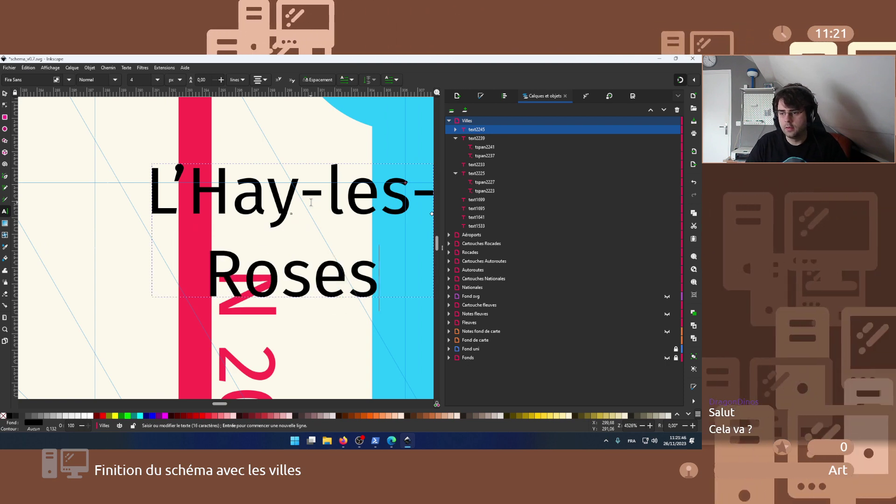
click(5, 93)
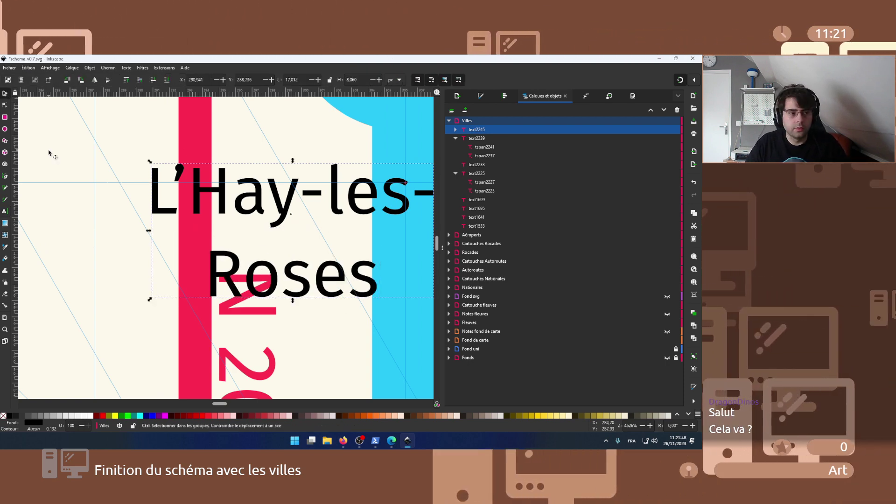
- Move the L’Hay-les-Roses label slightly up to just below the junction of the A 6a and A 6b
scroll(49, 149, down, 2)
drag(205, 174, 176, 146)
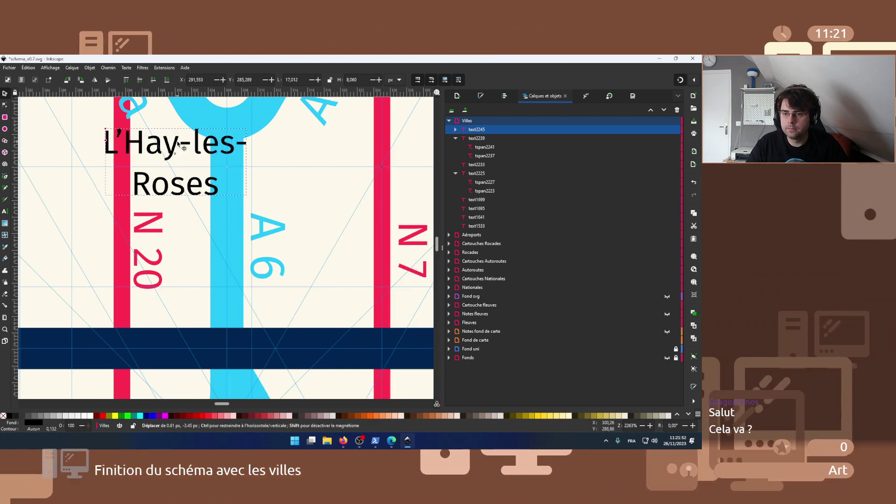
scroll(176, 145, down, 2)
scroll(180, 147, up, 3)
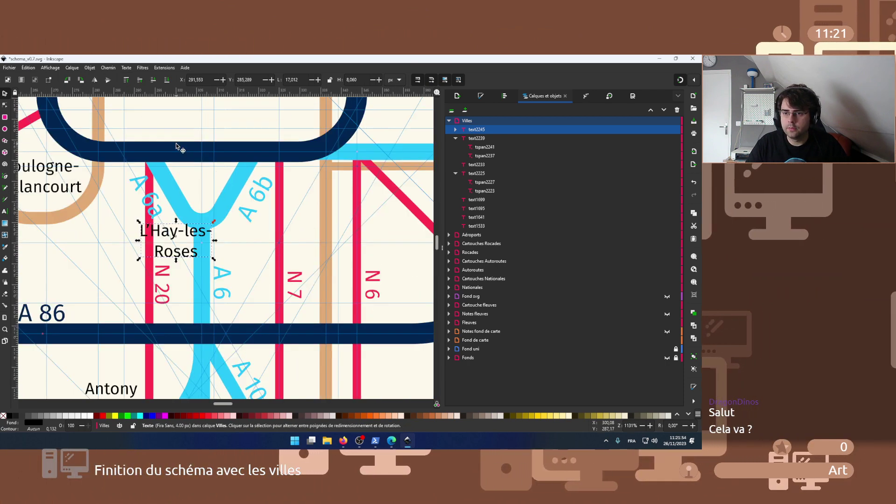
click(229, 240)
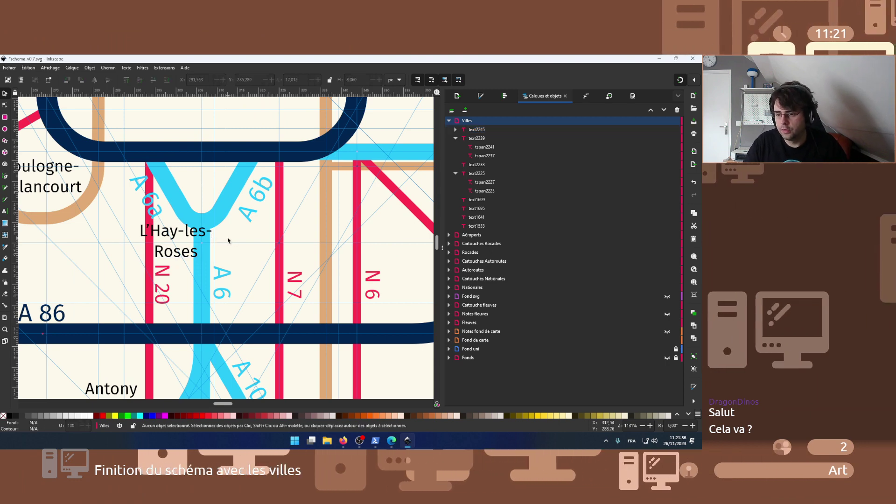
- Duplicate the Nogent-sur-Marne label and place the copy just south of the A 86, across the A 1 and N 1
scroll(226, 236, down, 2)
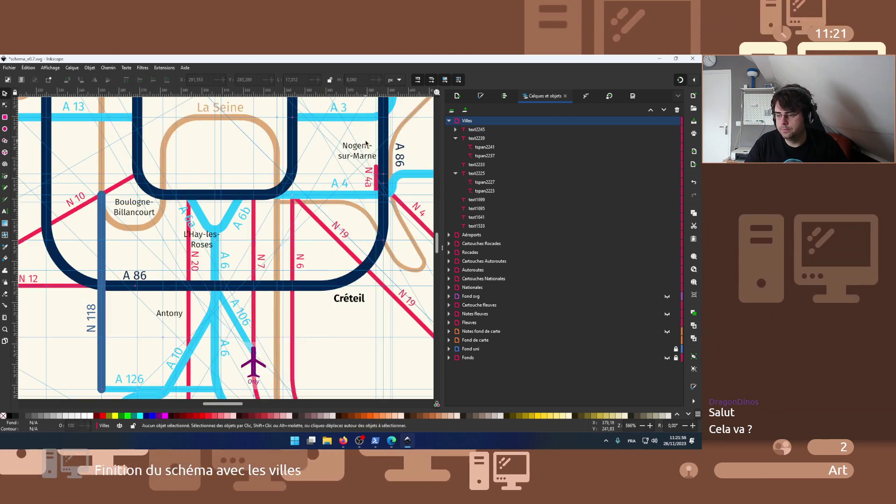
drag(360, 144, 254, 346)
click(270, 346)
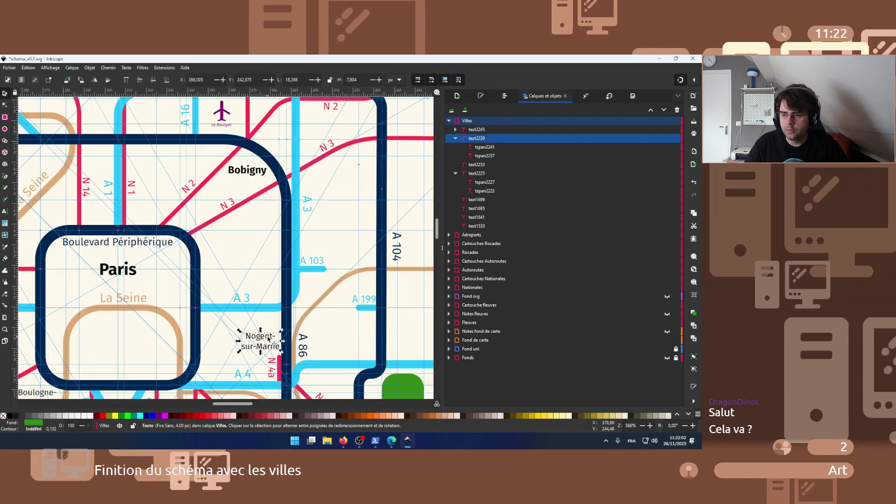
key(ctrl+d)
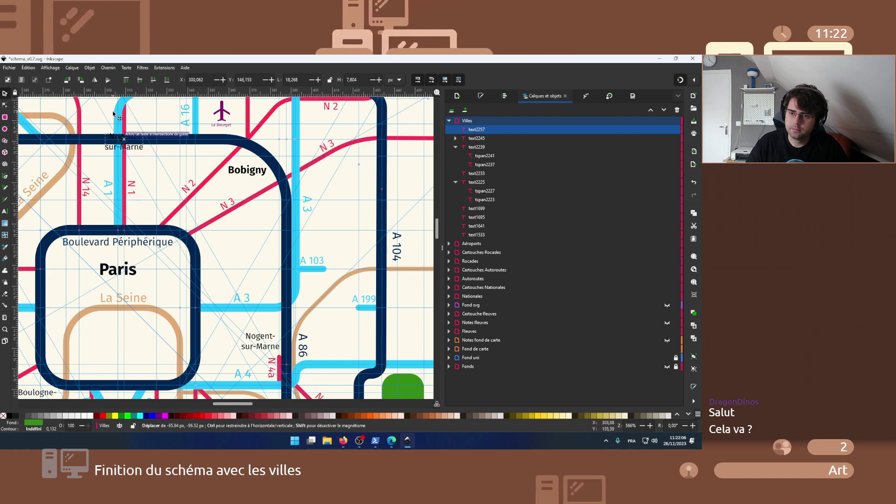
scroll(193, 248, up, 1)
scroll(192, 248, left, 1)
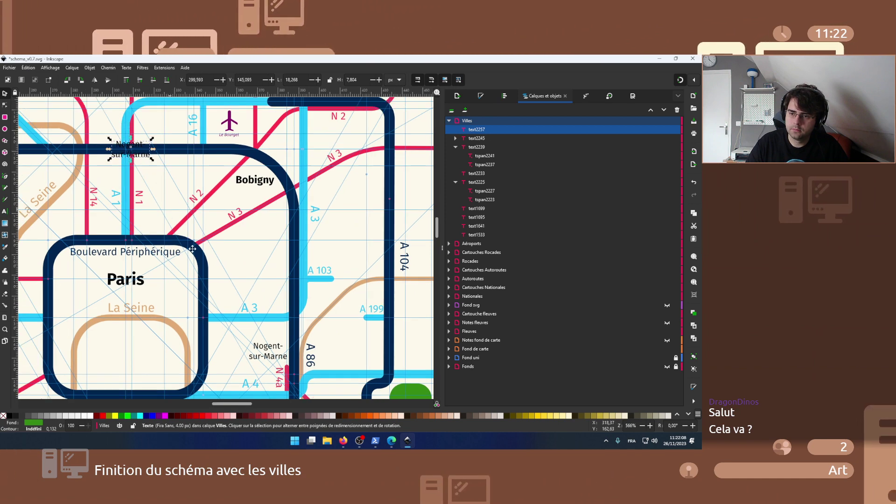
scroll(195, 253, up, 2)
scroll(195, 252, left, 1)
scroll(196, 252, up, 2)
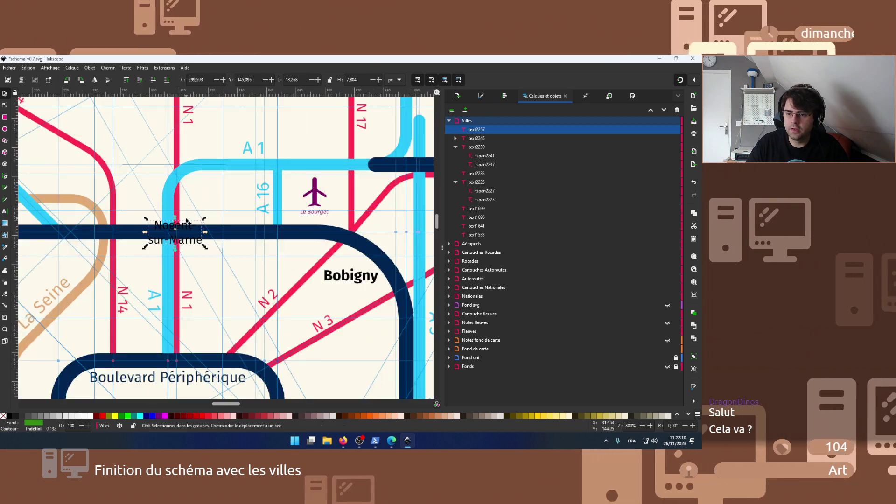
drag(189, 252, 186, 287)
- Replace the copied label's text with "Saint-Denis" on a single line
key(t)
key(ctrl+a)
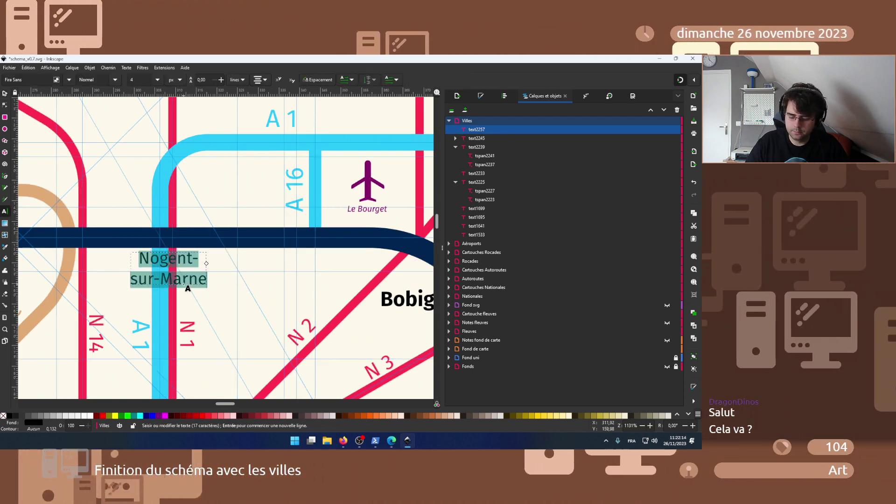
text(Saint-Denis)
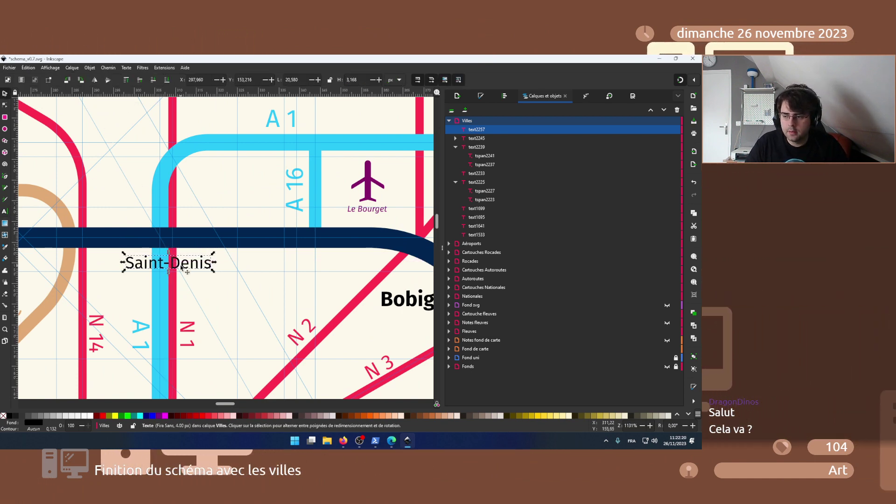
- Switch to OpenStreetMap, close the L'Haÿ-les-Roses details and examine where Le Raincy lies relative to Bobigny and the surrounding motorways
click(344, 441)
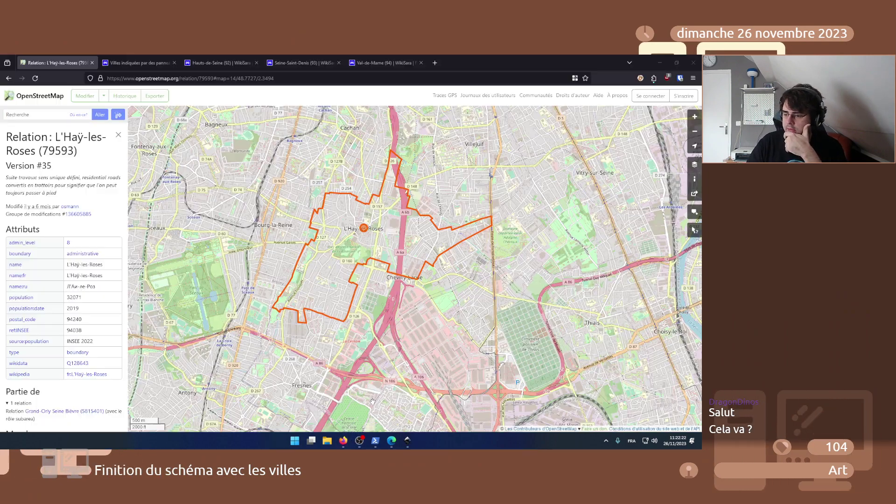
scroll(388, 170, down, 2)
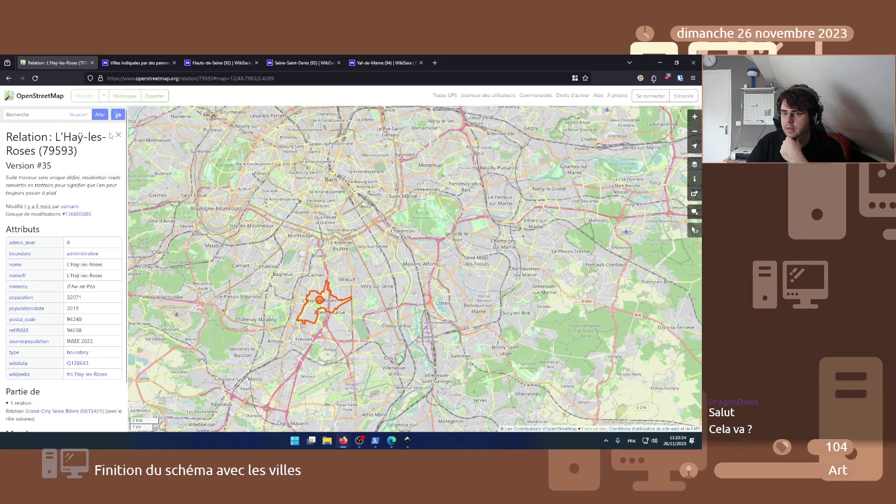
click(118, 135)
drag(432, 146, 382, 290)
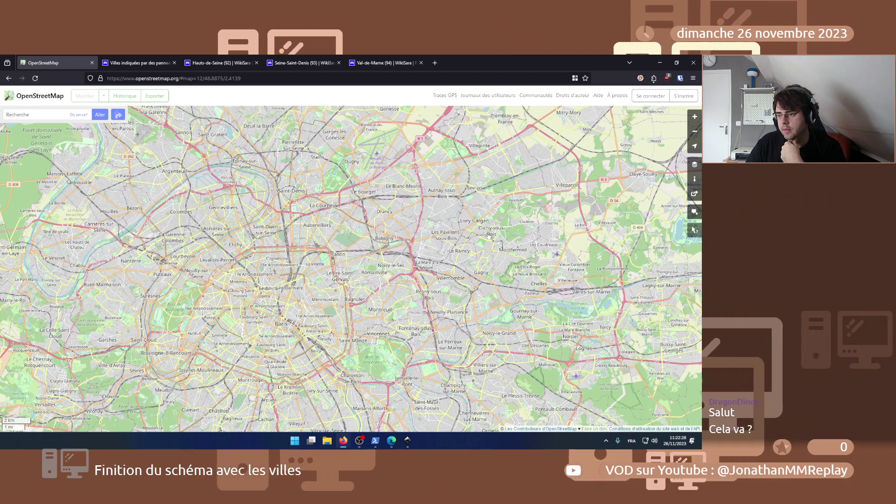
drag(488, 237, 381, 256)
scroll(387, 248, up, 2)
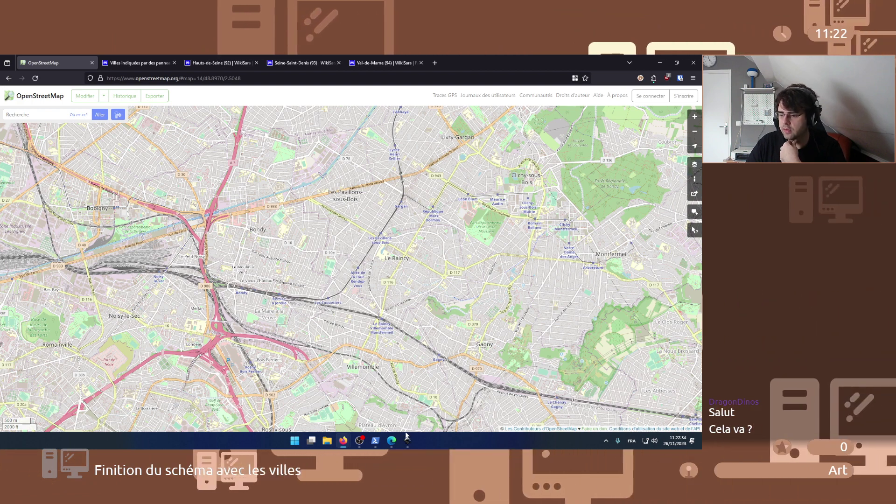
key(alt+Tab)
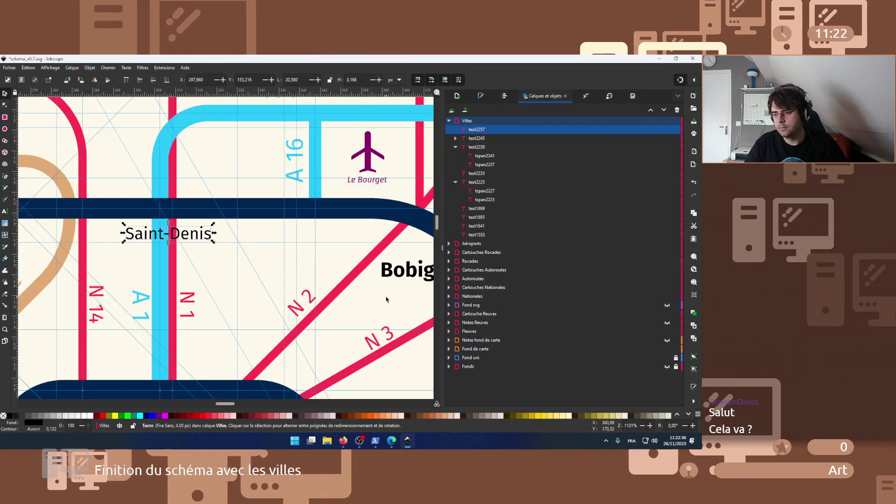
click(408, 441)
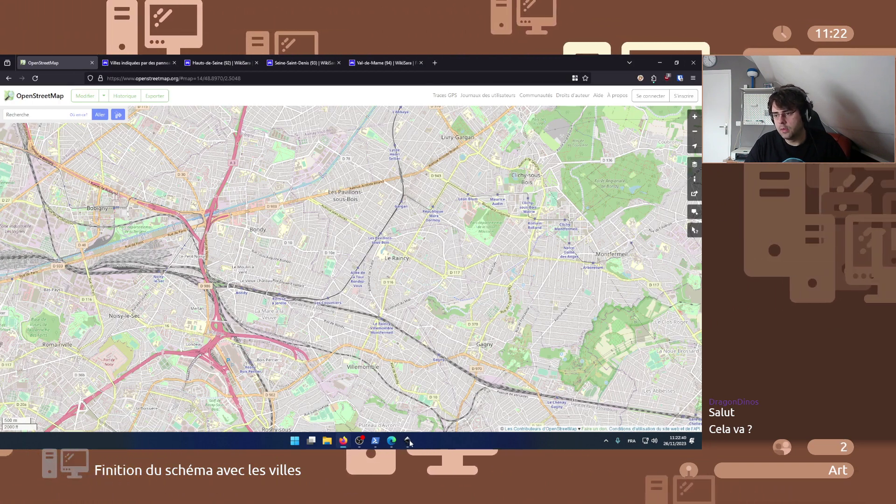
- Back in Inkscape, duplicate the Saint-Denis label, place the copy east of the A 3 below the N 3, and change it to "Le Raincy"
click(408, 441)
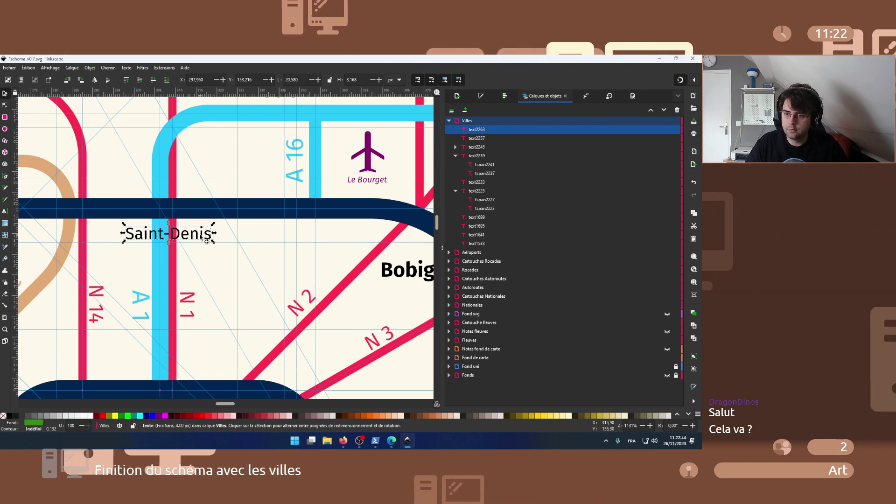
mouse_move(436, 280)
mouse_down()
mouse_move(452, 271)
mouse_move(434, 274)
mouse_up()
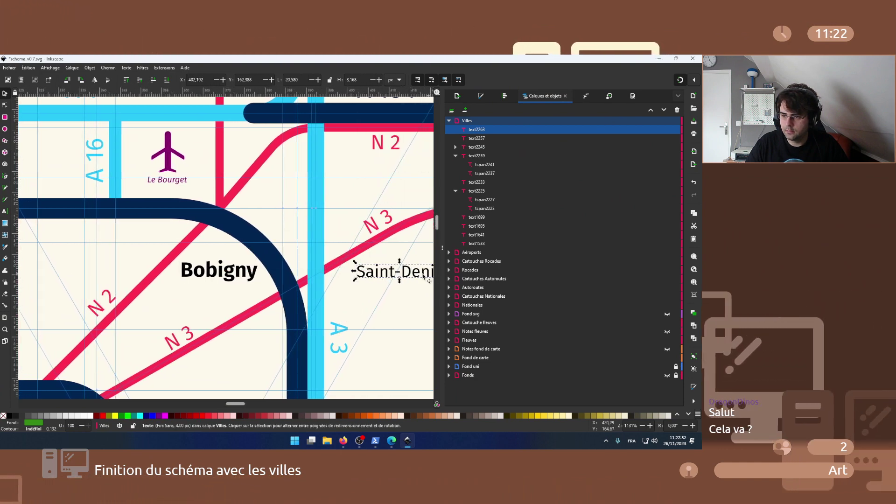
triple_click(393, 272)
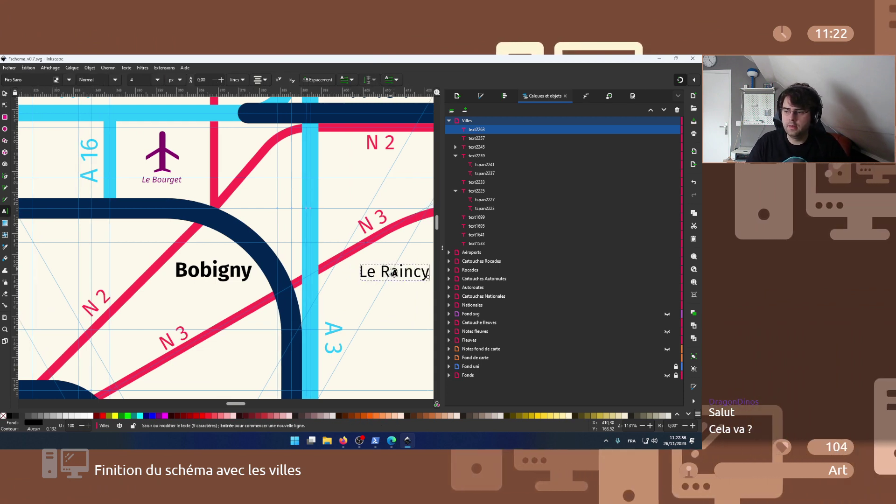
click(4, 94)
click(345, 300)
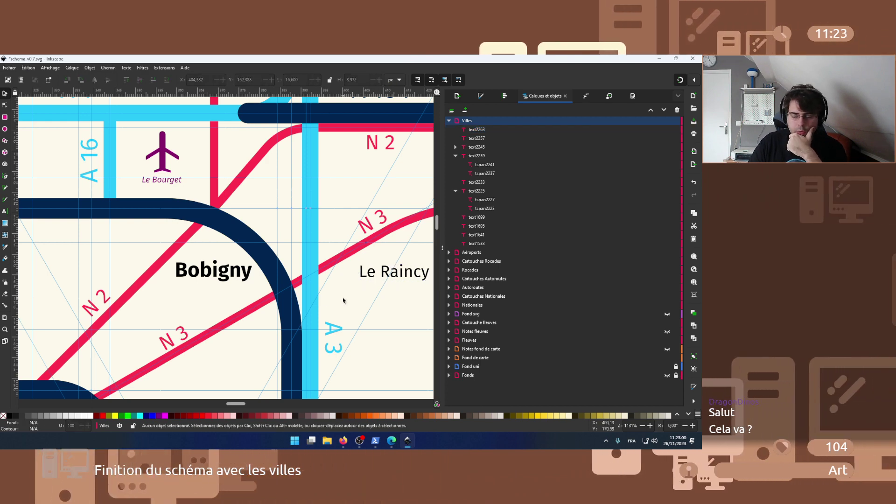
- Review the label placement on the schematic, then compare Le Raincy's position on OpenStreetMap with the A 3 and A 104
ctrl+scroll(342, 292, down, 3)
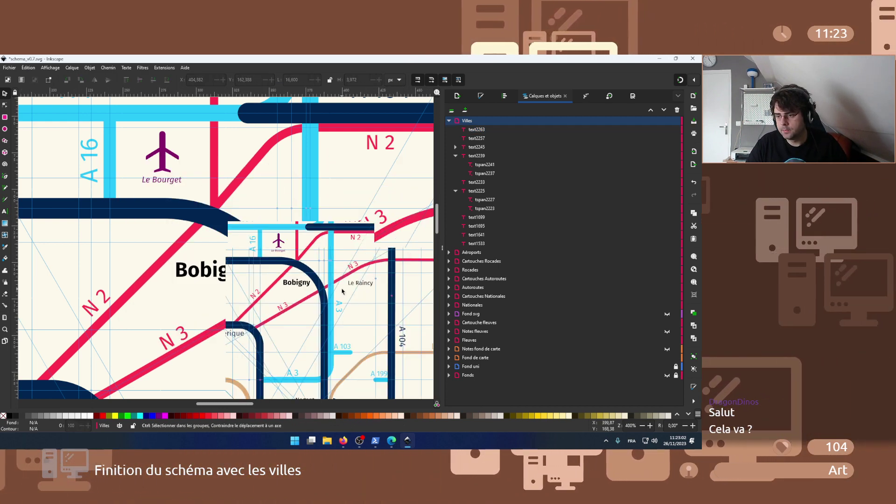
mouse_move(345, 442)
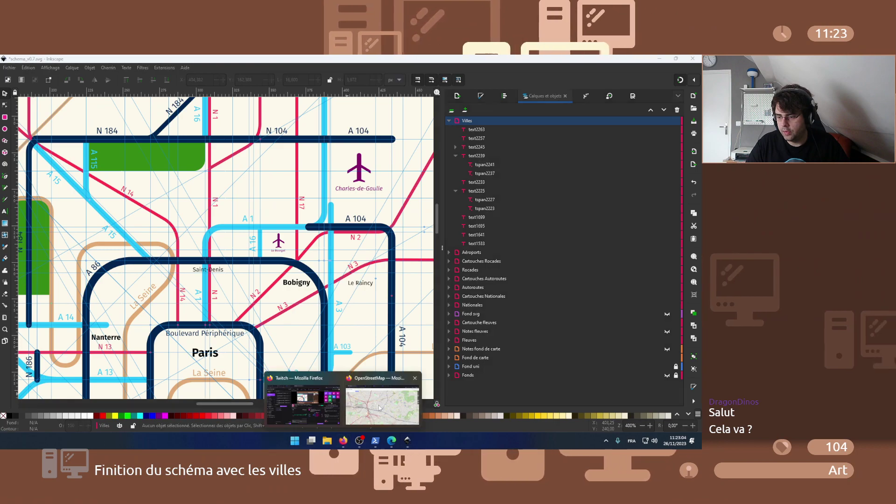
click(382, 400)
scroll(434, 250, down, 1)
drag(433, 250, 319, 255)
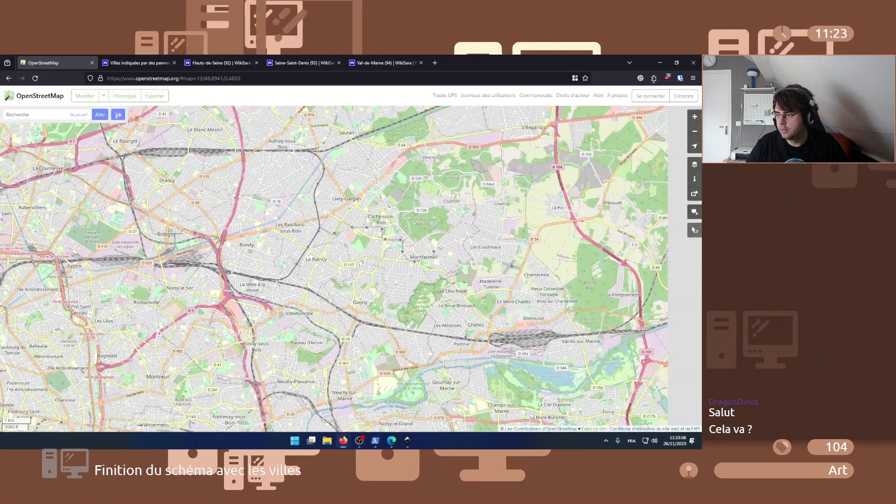
- Close the WikiSara pages for Hauts-de-Seine (92), Seine-Saint-Denis (93) and Val-de-Marne (94)
click(230, 65)
middle_click(230, 65)
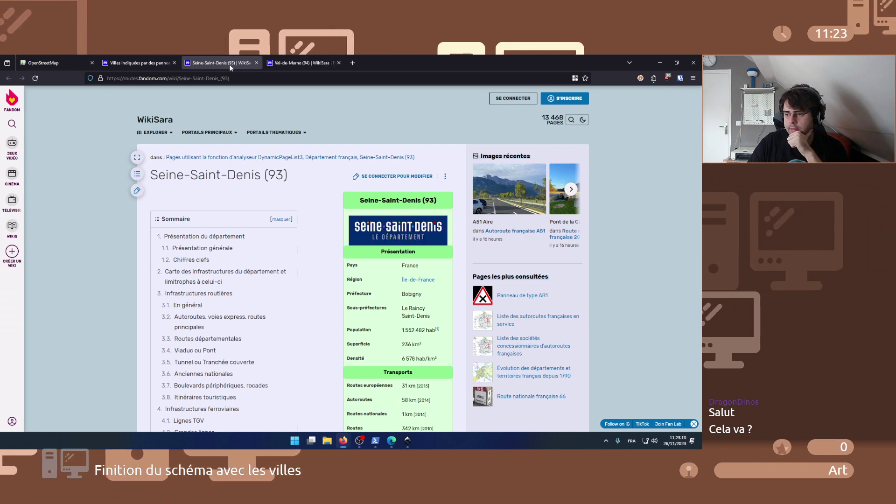
middle_click(230, 66)
middle_click(230, 66)
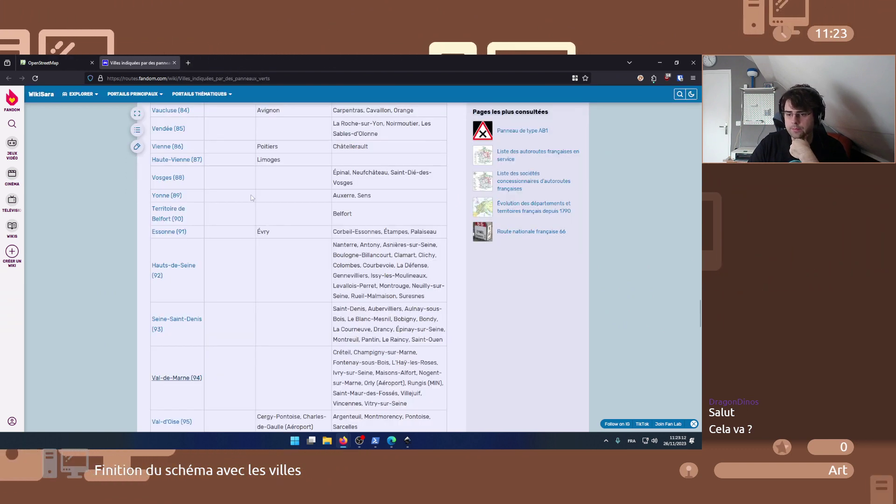
- From WikiSara's list of signed towns, open the Val-d'Oise (95), Essonne (91), Yvelines (78) and Seine-et-Marne (77) pages in background tabs, returning to the Val-d'Oise row
scroll(223, 258, down, 3)
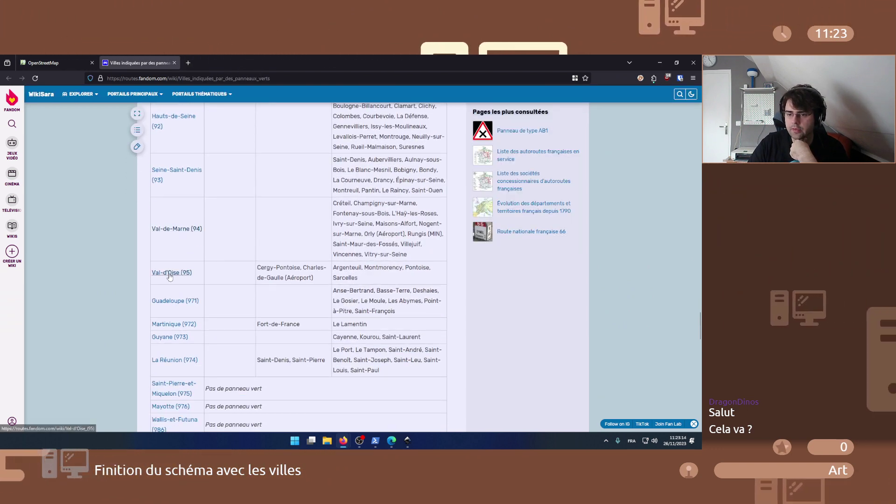
middle_click(169, 276)
scroll(220, 244, up, 3)
scroll(177, 265, up, 1)
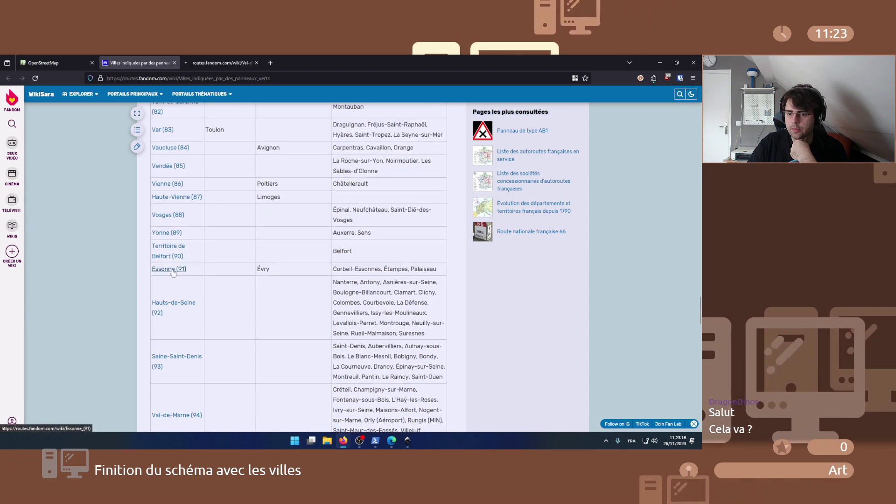
scroll(173, 272, up, 2)
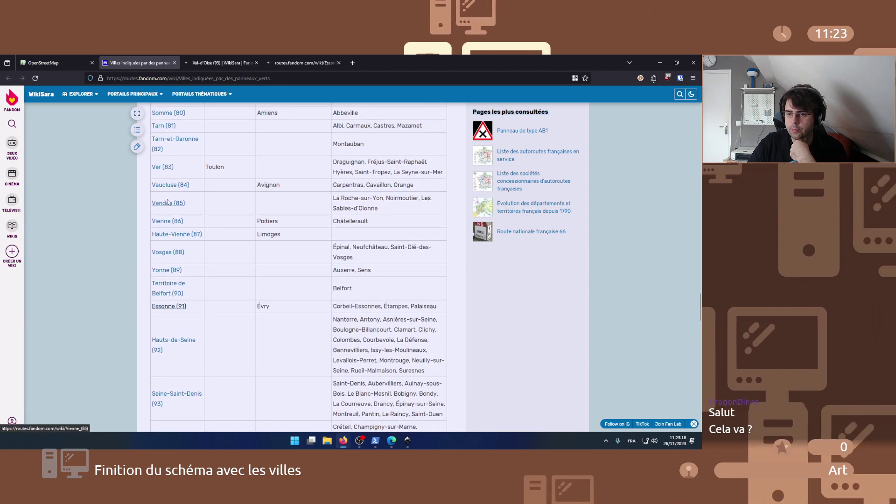
scroll(169, 177, up, 2)
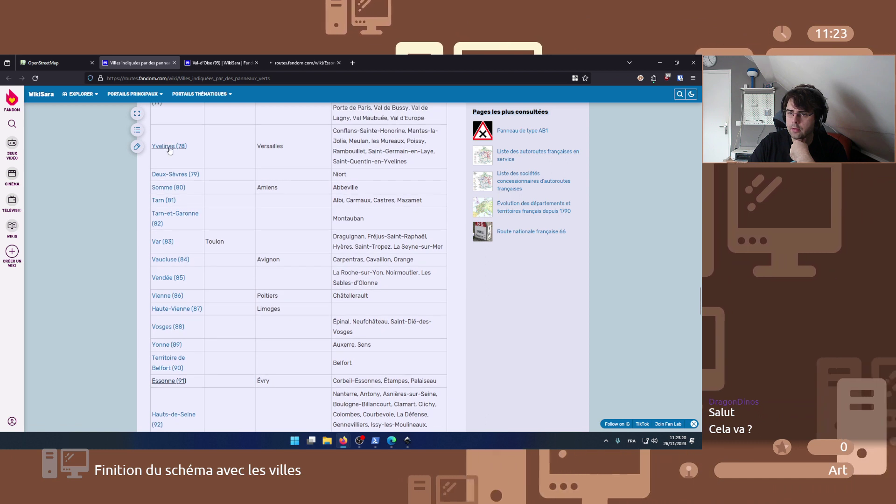
middle_click(167, 187)
scroll(170, 182, up, 1)
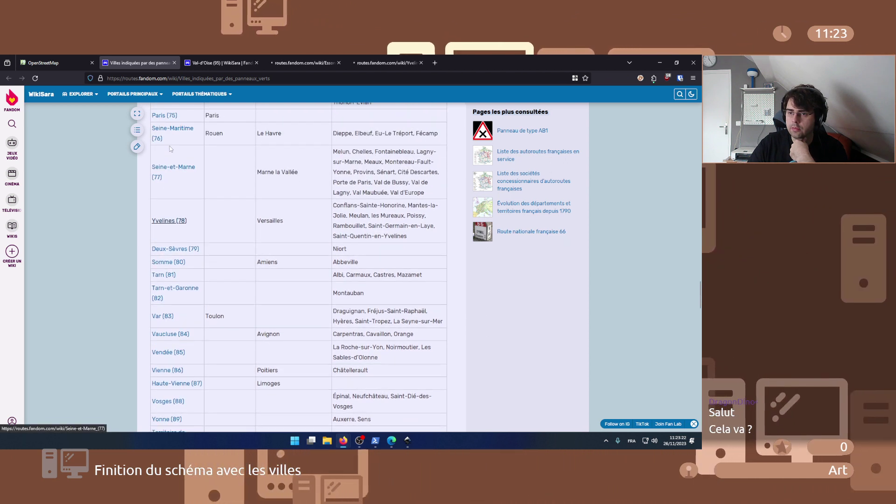
middle_click(172, 171)
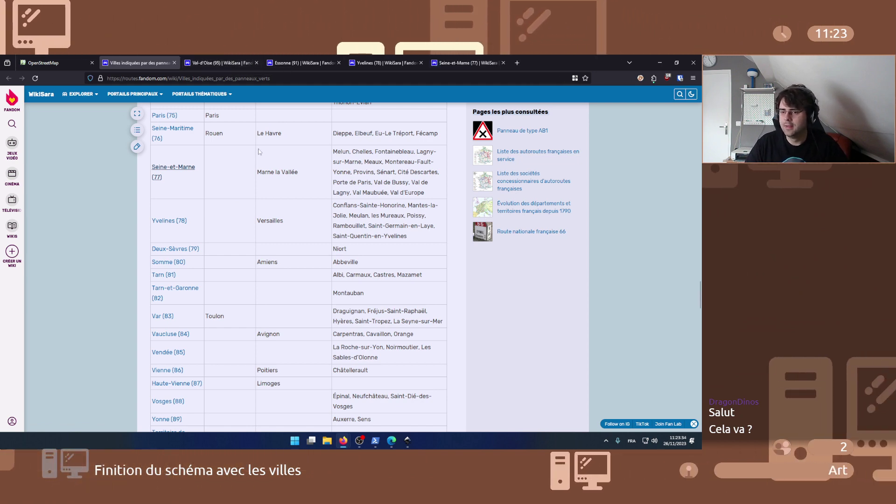
scroll(259, 152, down, 6)
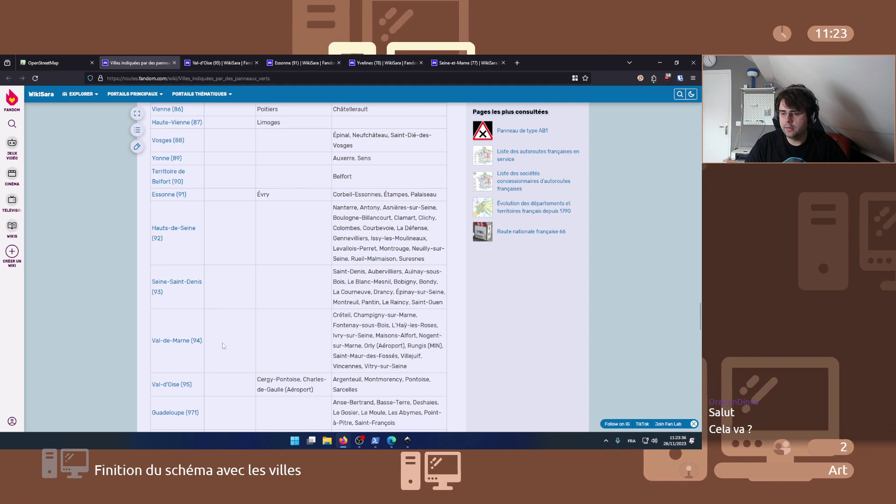
scroll(340, 395, down, 2)
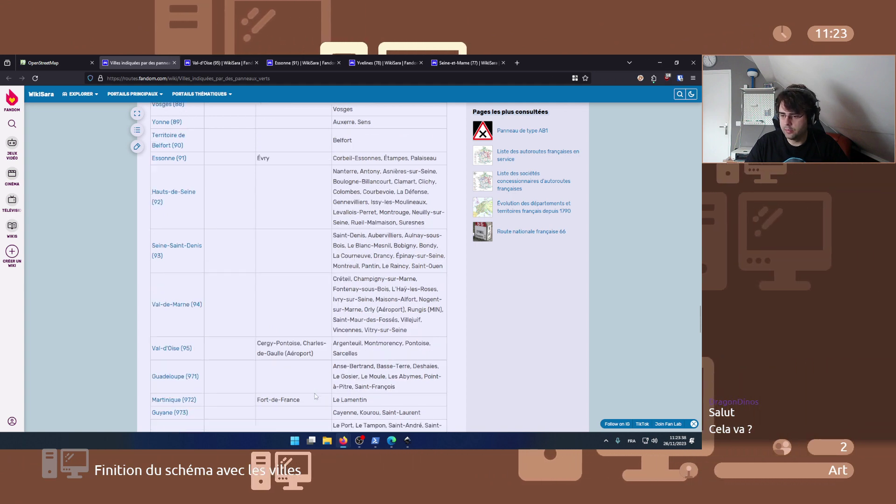
- Switch to Inkscape, duplicate the bold Bobigny label and place the copy just above the western end of the N 184
click(407, 441)
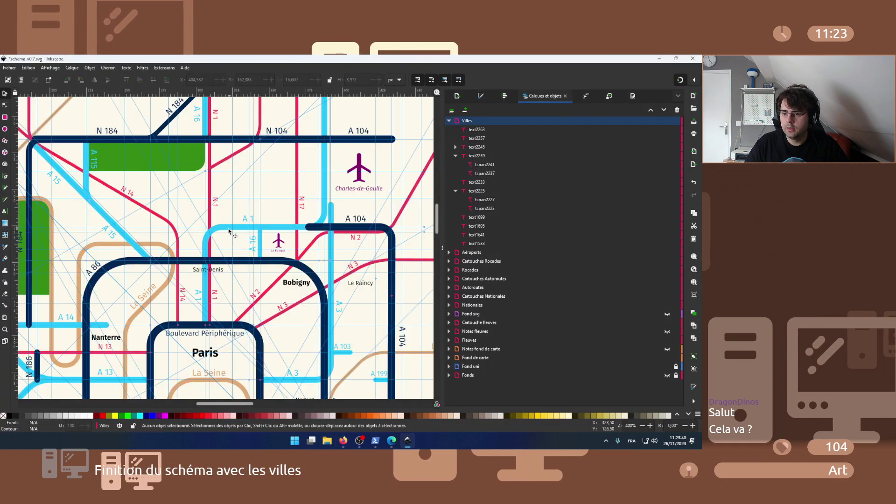
key(minus)
key(minus)
click(259, 261)
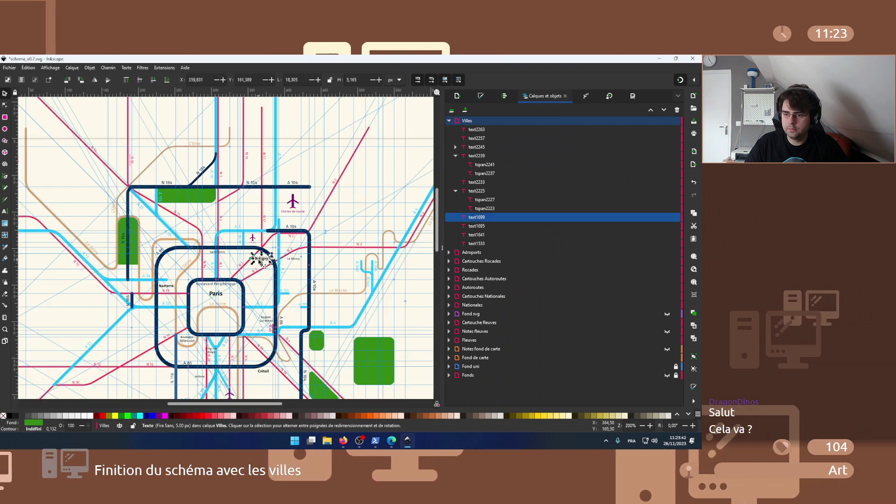
key(ctrl+alt+v)
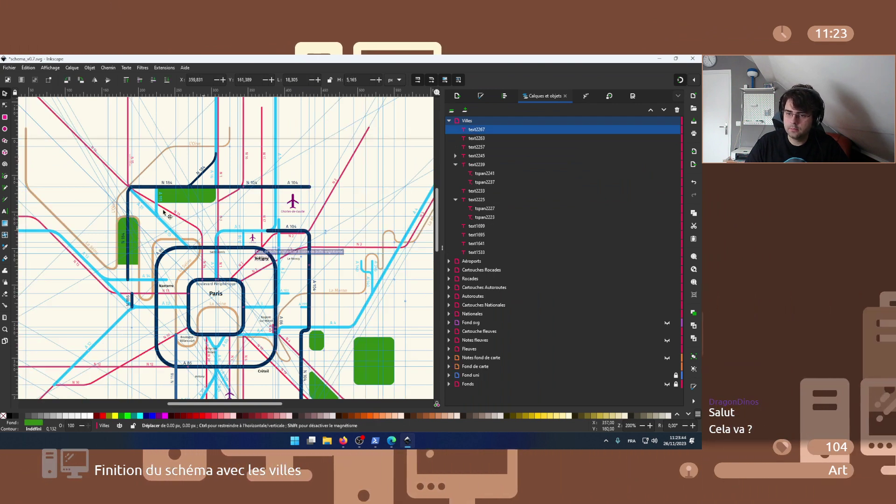
drag(130, 182, 140, 179)
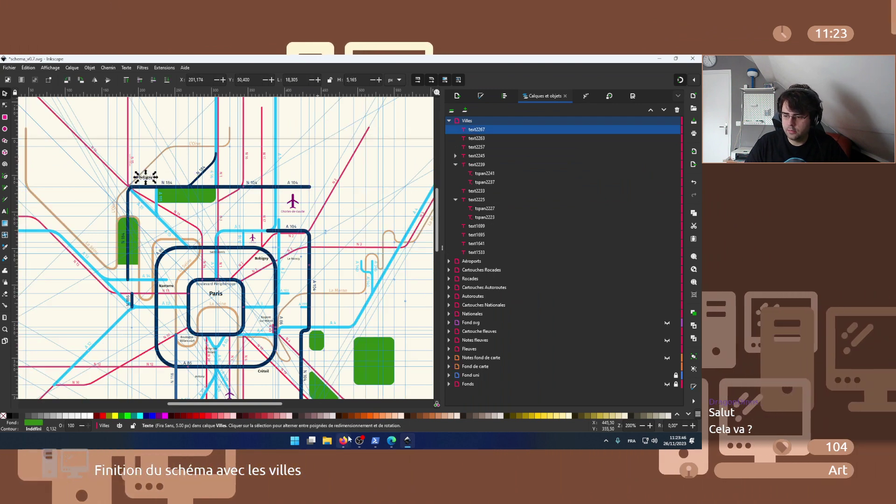
- Switch to WikiSara and examine Val-d'Oise's prefecture, its footnote and the sub-prefectures, then compare with the department's row in the signed-towns list
mouse_move(343, 441)
click(381, 406)
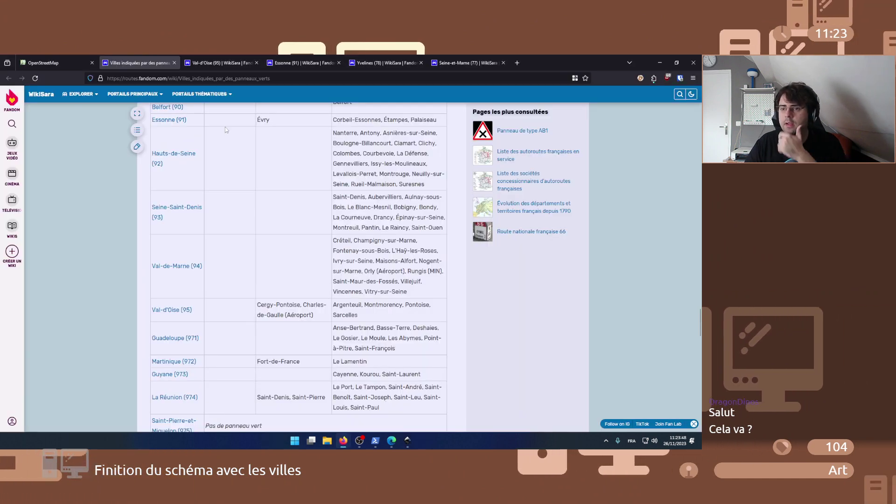
click(213, 63)
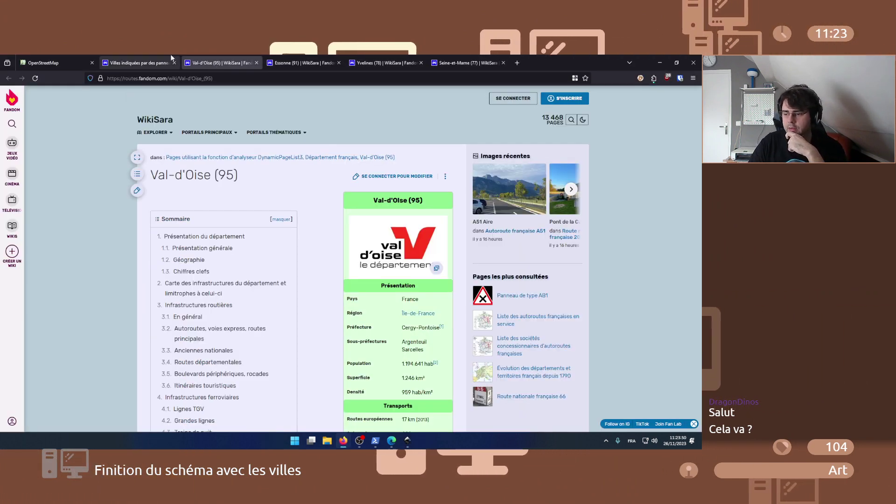
click(441, 327)
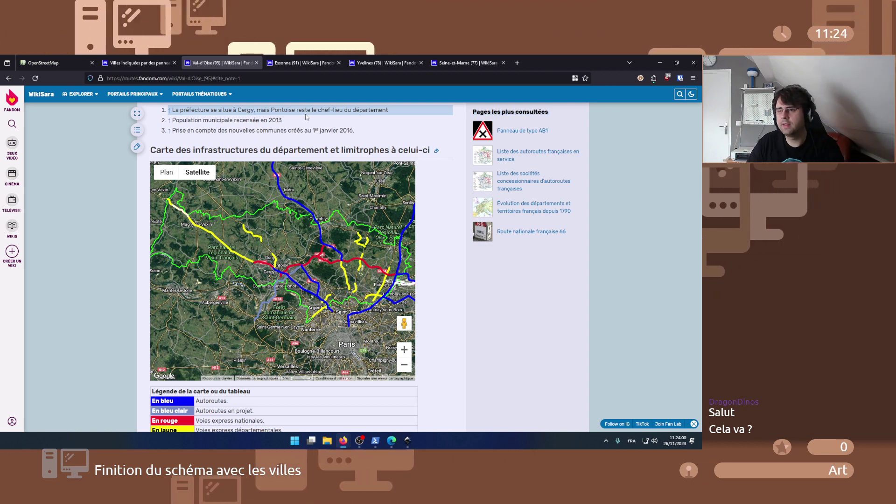
click(170, 111)
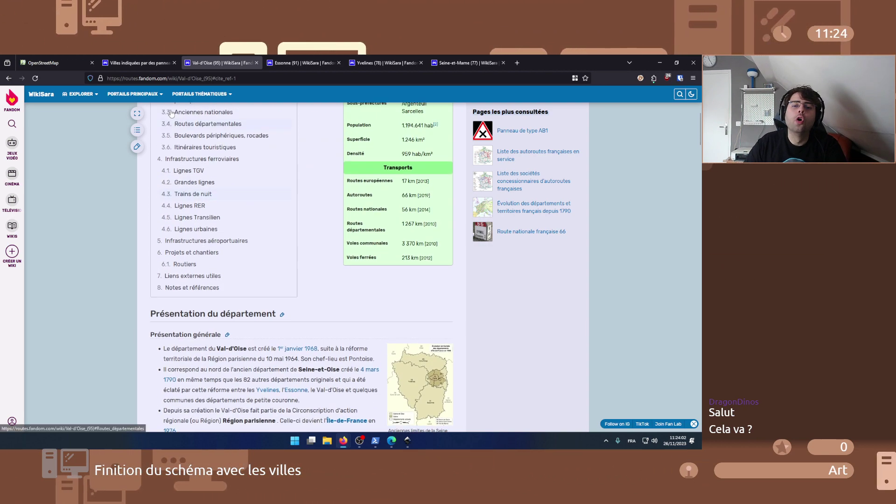
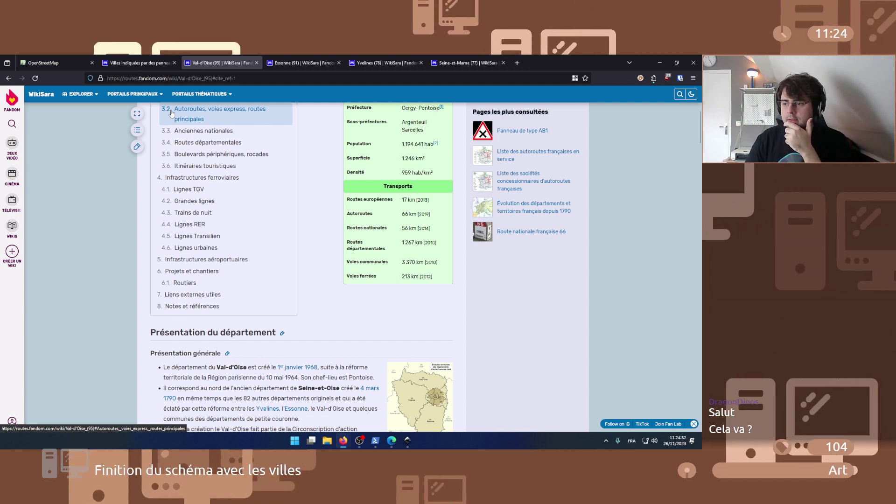
scroll(310, 219, up, 2)
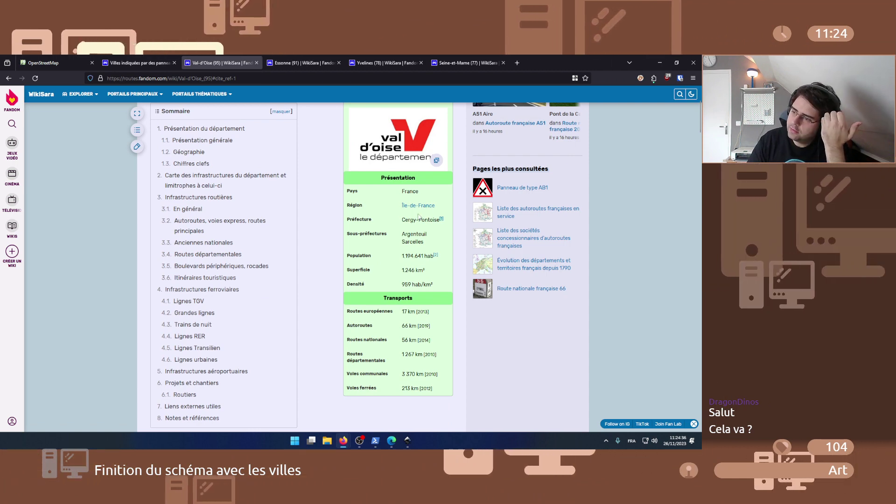
click(125, 57)
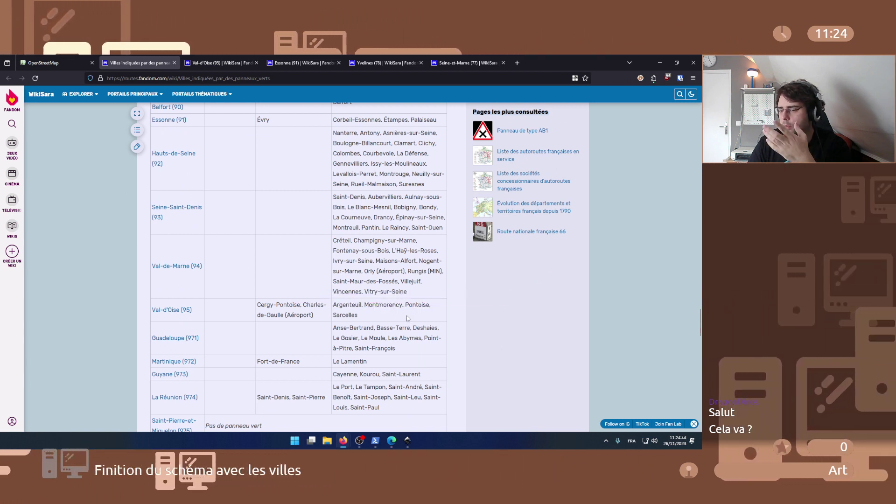
- Back in Inkscape, change the copied label above the N 184 to "Cergy-Pontoise", split over two lines after the hyphen
click(408, 441)
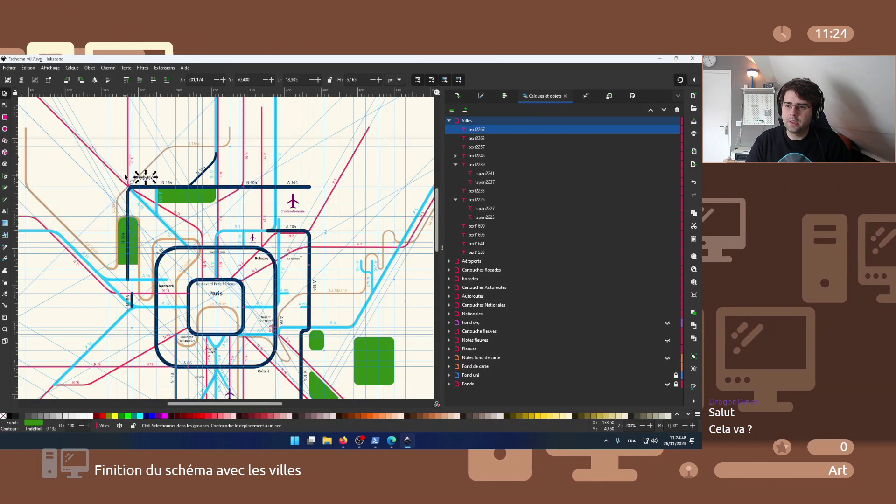
scroll(125, 177, up, 2)
double_click(168, 181)
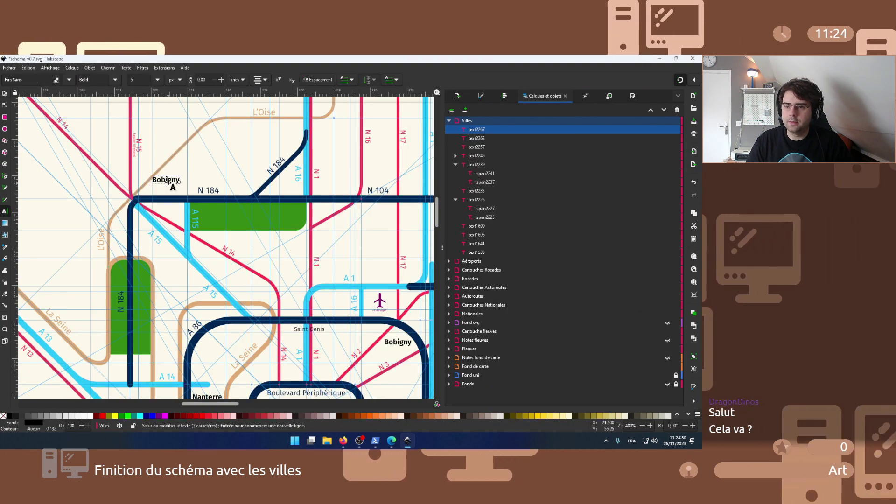
key(ctrl+a)
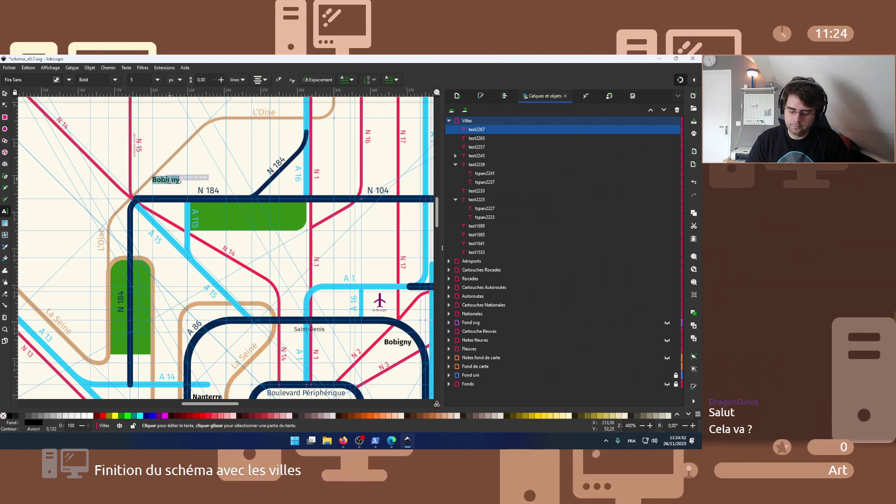
text(Cergy-)
key(Return)
text(P)
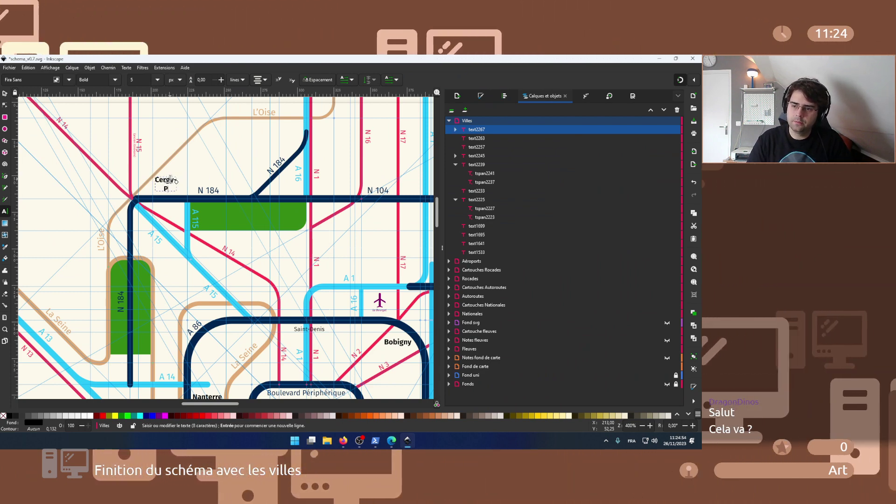
text(ontoise)
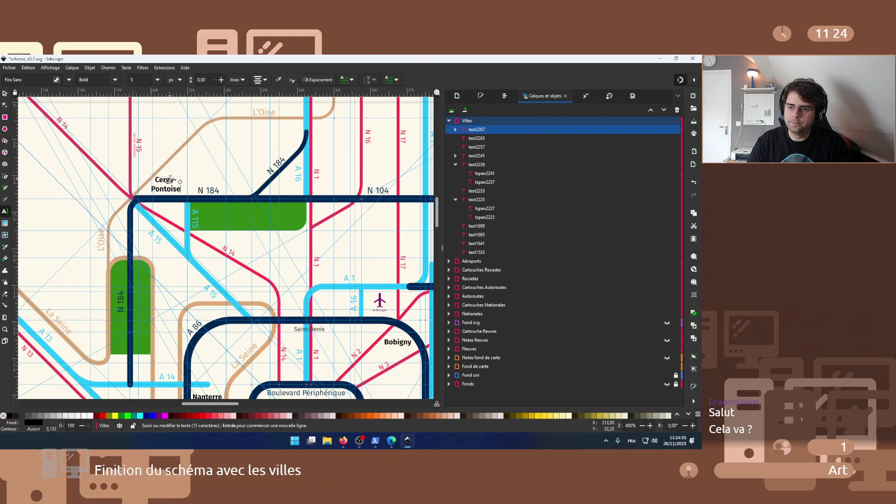
- Check where Cergy and Pontoise lie on OpenStreetMap, then in Inkscape move the Cergy-Pontoise label west to the N 14 and N 15 junction
mouse_move(343, 440)
click(305, 396)
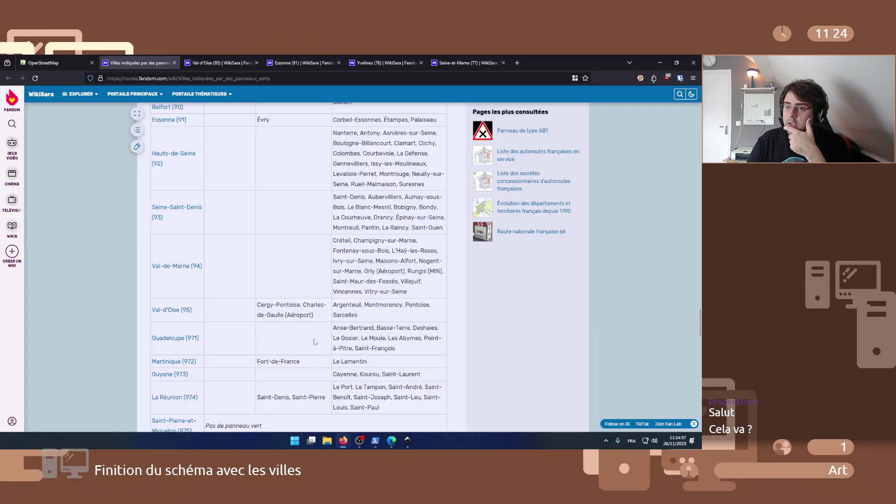
click(45, 60)
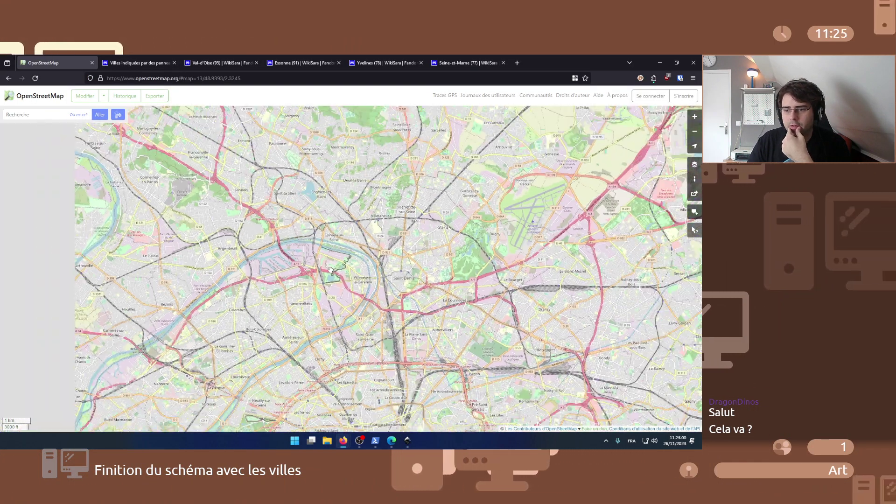
scroll(330, 270, down, 2)
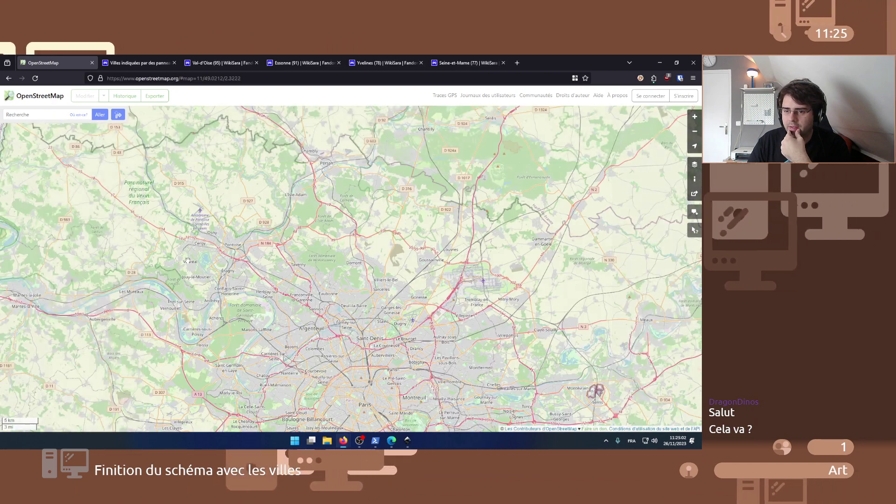
scroll(189, 244, up, 3)
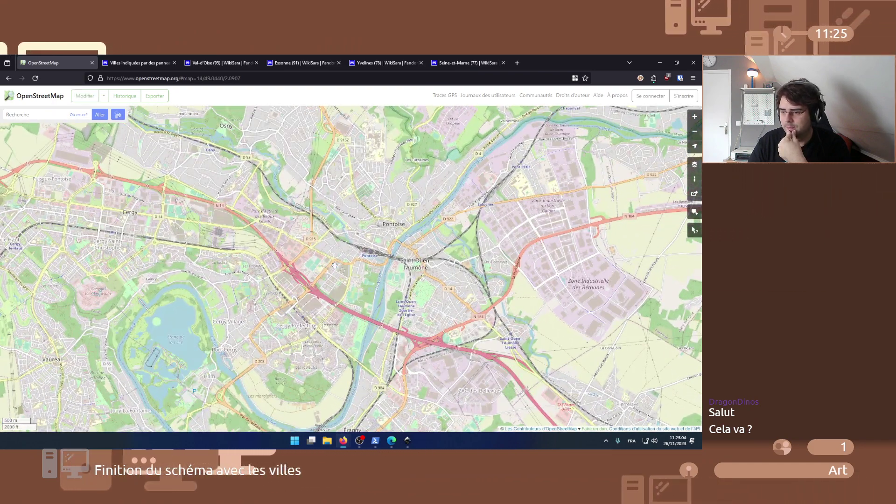
click(400, 447)
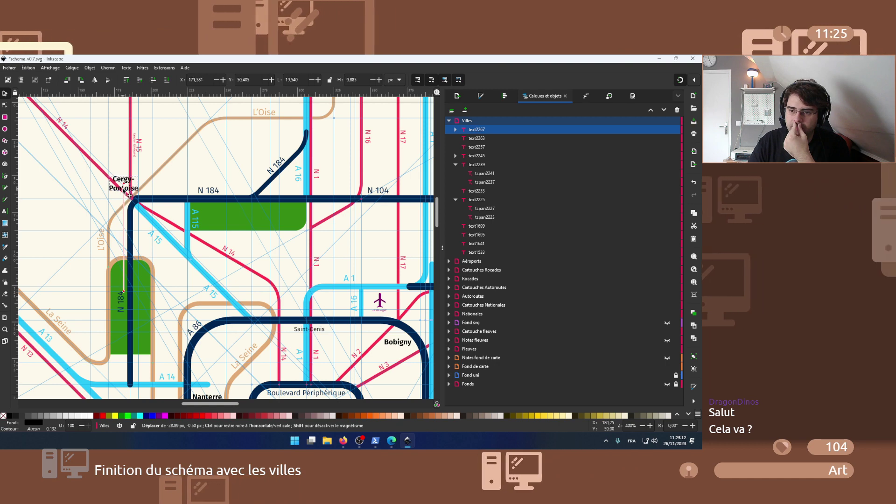
drag(129, 195, 130, 195)
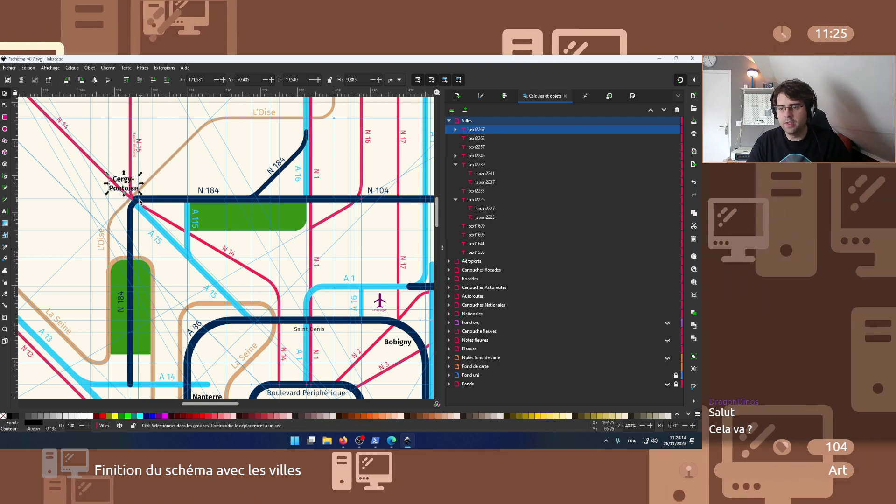
- Select the A 15 motorway path below Cergy-Pontoise and pull its northwestern end node back under the N 184 bend
scroll(140, 201, up, 5)
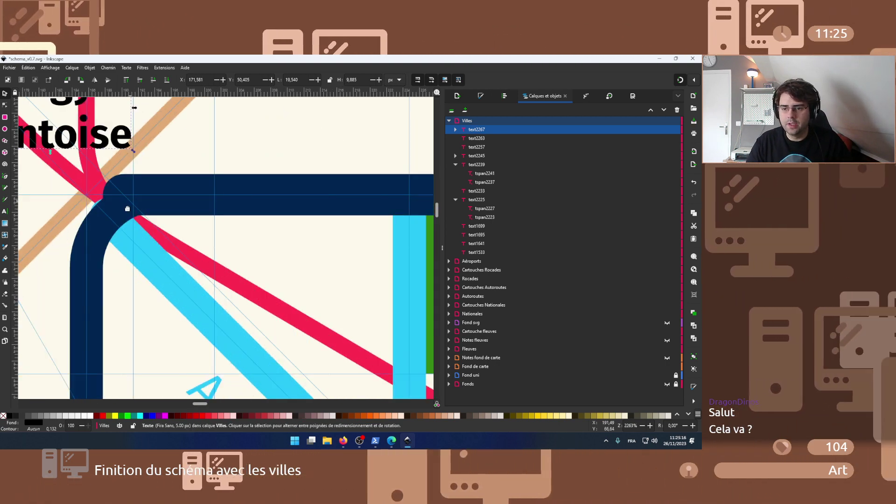
click(126, 243)
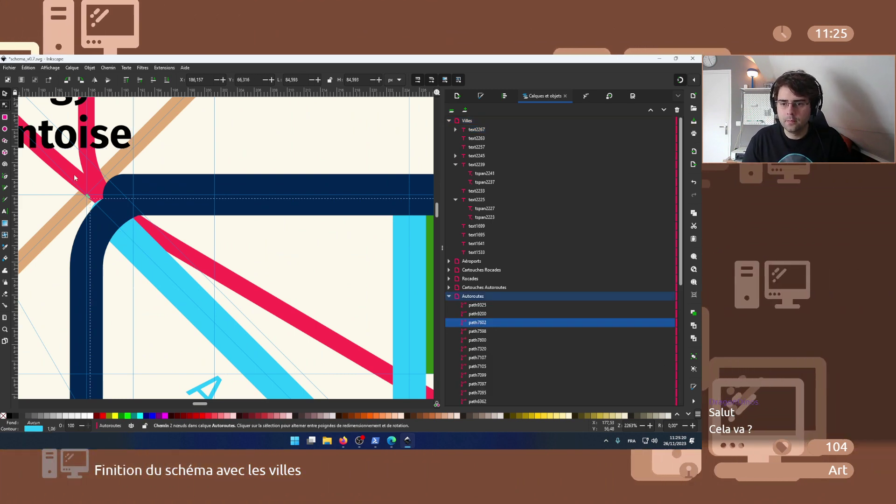
key(n)
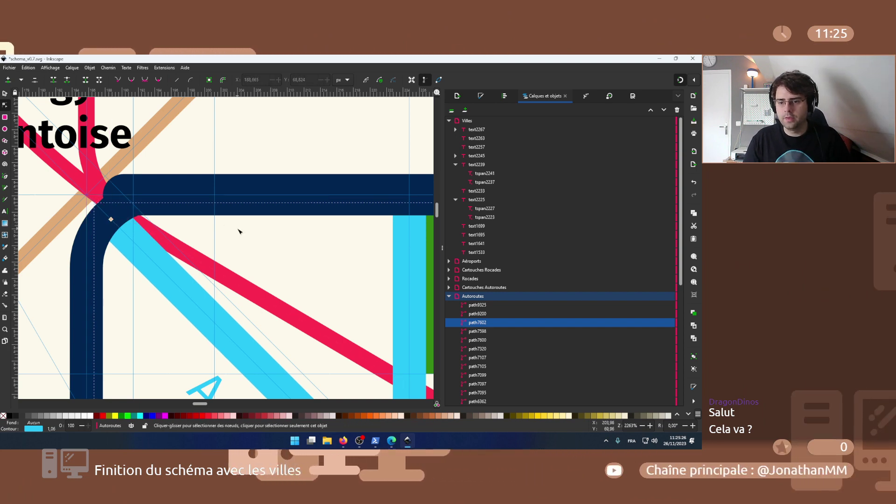
scroll(238, 230, down, 2)
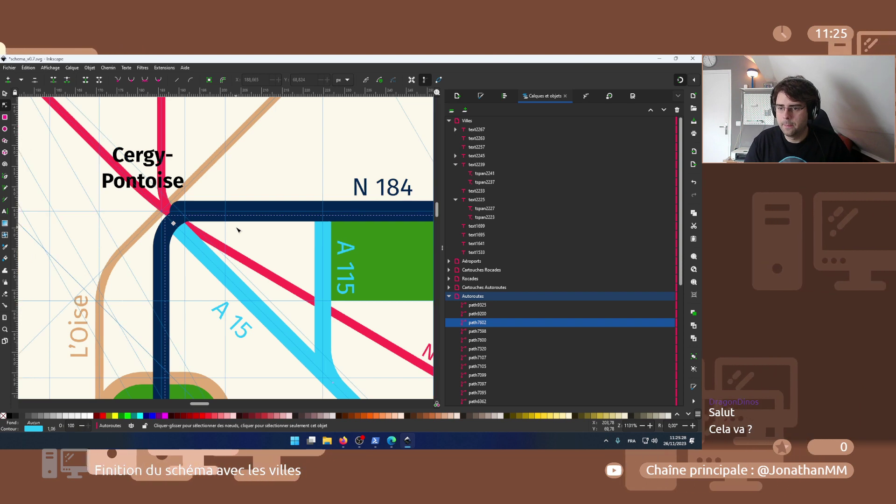
scroll(238, 229, down, 2)
scroll(237, 229, up, 3)
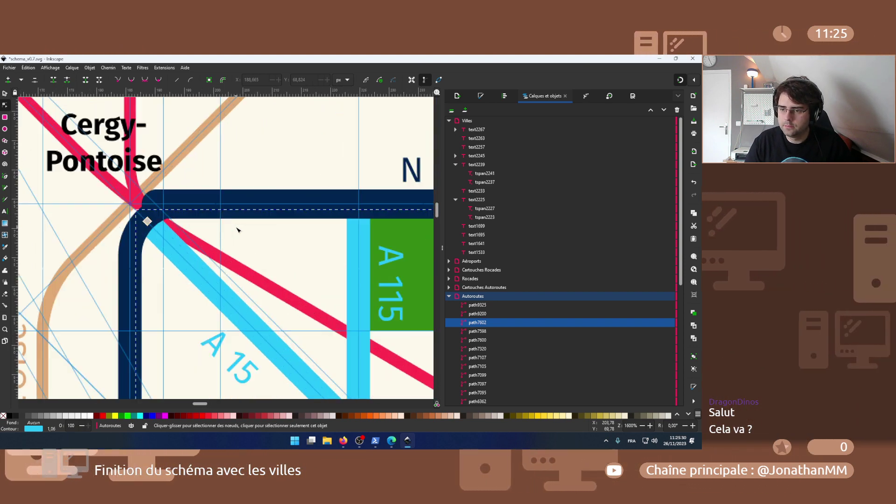
- Select the N 184 path and raise its corner node at Cergy-Pontoise by about 2.3 px, adjusting the neighbouring node on the horizontal stretch
click(121, 254)
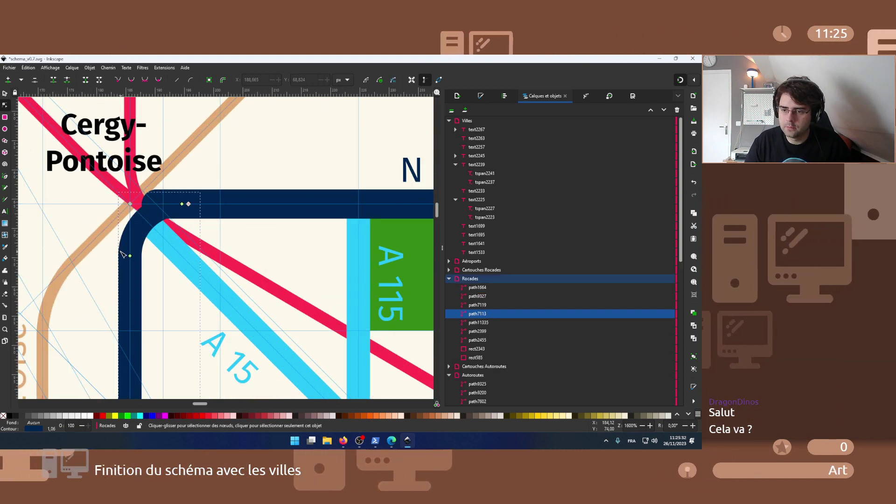
scroll(131, 214, up, 1)
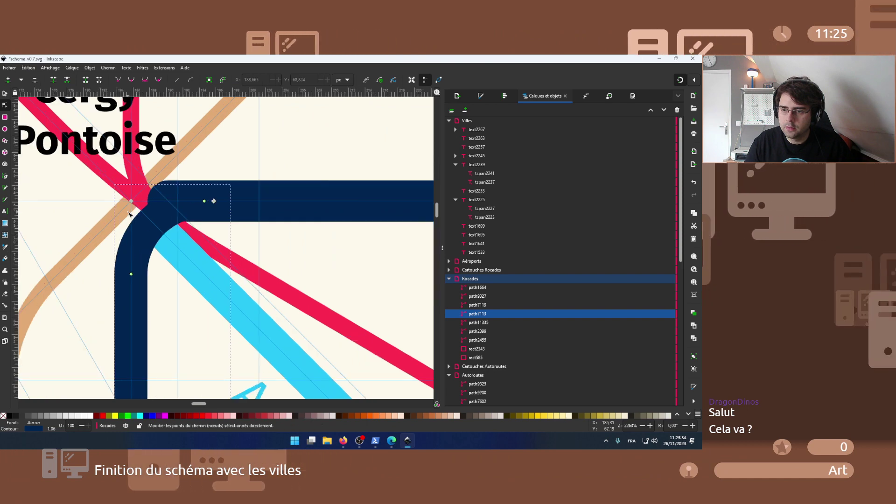
scroll(132, 198, up, 1)
drag(133, 197, 133, 170)
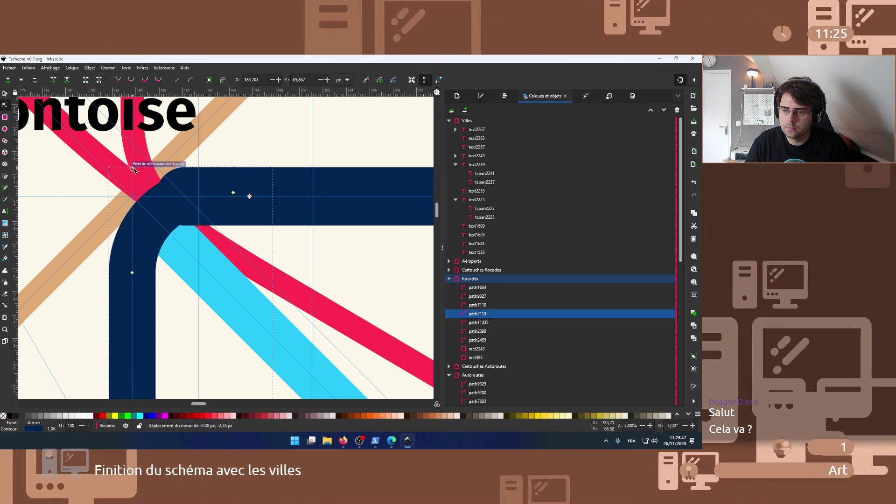
drag(133, 170, 134, 170)
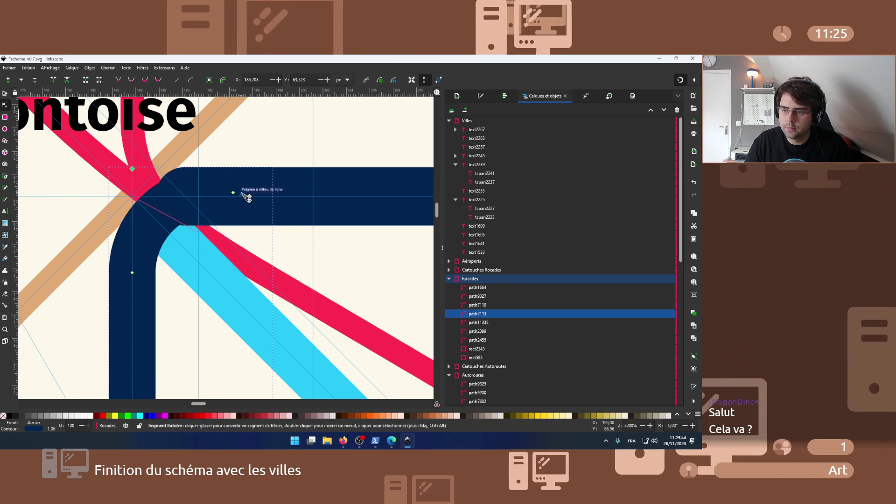
drag(250, 197, 249, 195)
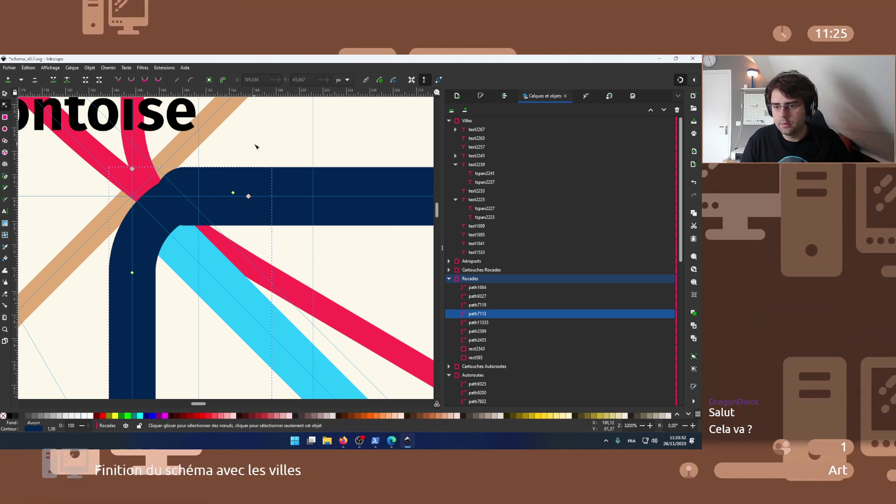
- Leave node editing and place a copy of the Le Raincy label above the N 184, east of Cergy-Pontoise
scroll(255, 147, down, 2)
scroll(256, 147, down, 1)
key(s)
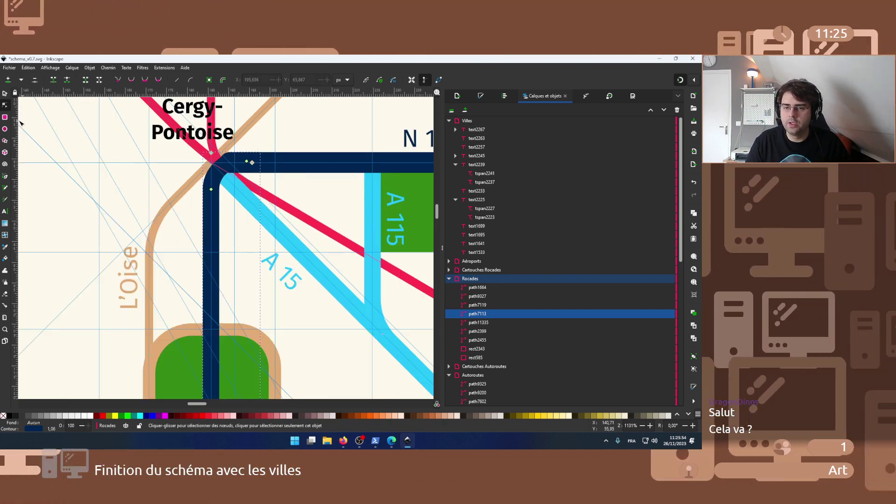
scroll(37, 178, down, 2)
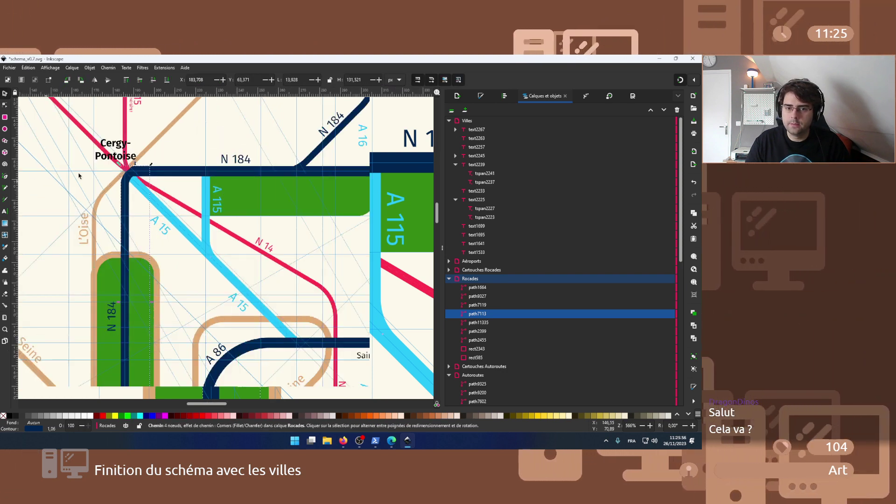
scroll(188, 163, down, 2)
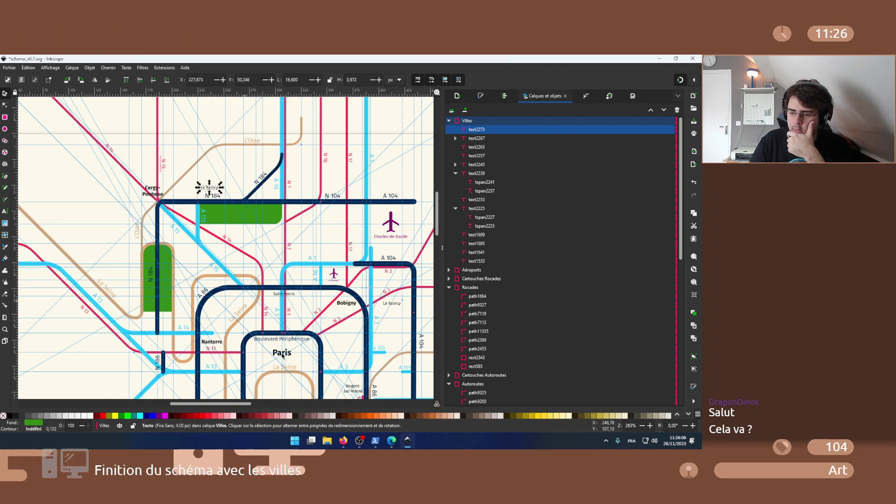
- Switch to the browser, check Val-d'Oise's row in WikiSara's signed-towns list, and locate Argenteuil relative to the A 15 on OpenStreetMap
mouse_move(366, 408)
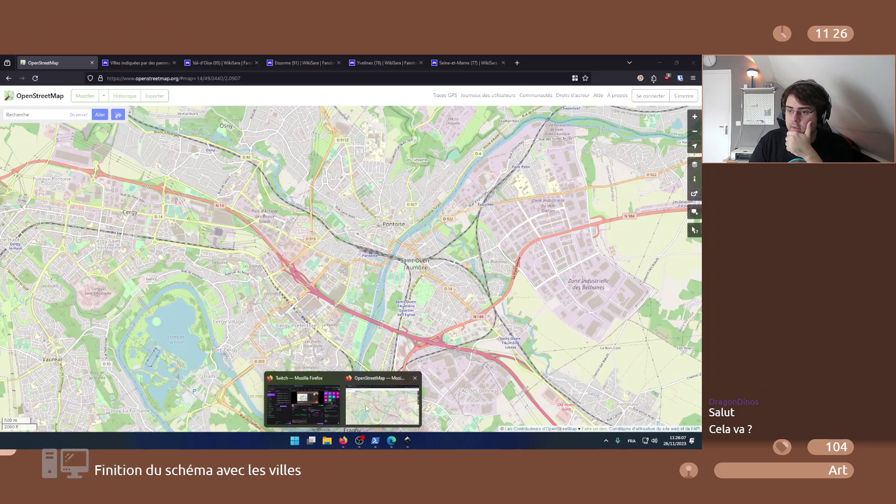
click(143, 56)
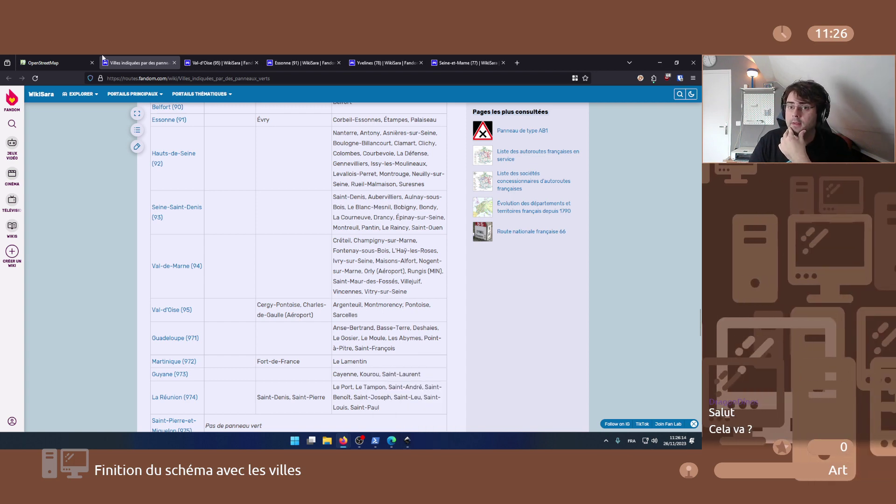
key(ctrl+shift+Tab)
scroll(342, 299, down, 3)
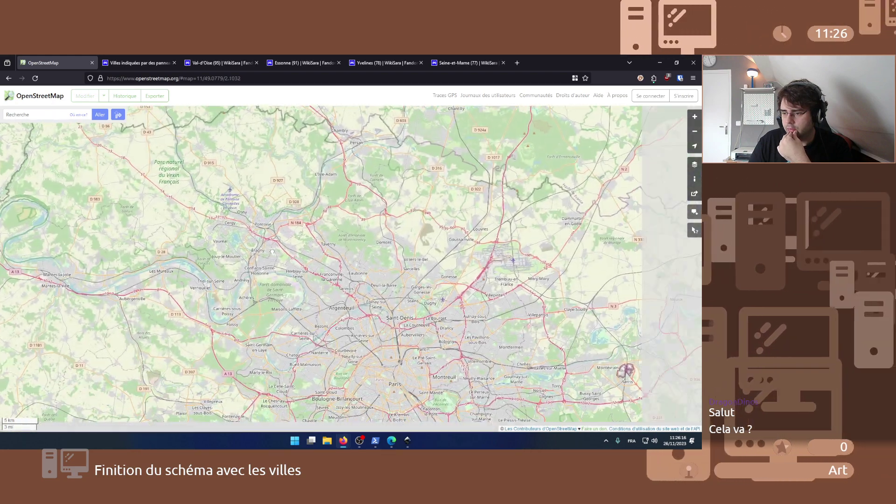
drag(342, 299, 228, 214)
scroll(311, 266, up, 2)
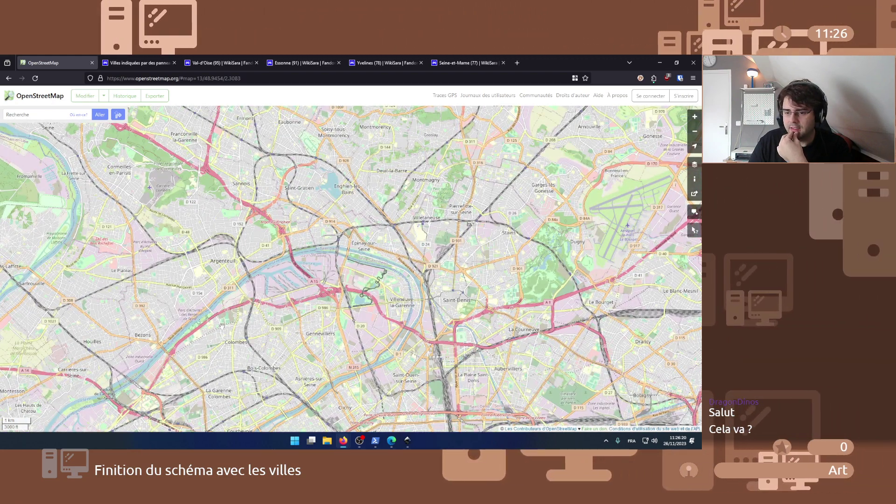
- Back in Inkscape, change the copied label to "Argenteuil" and move it southwest of the A 15, just above the Seine loop
key(alt+Tab)
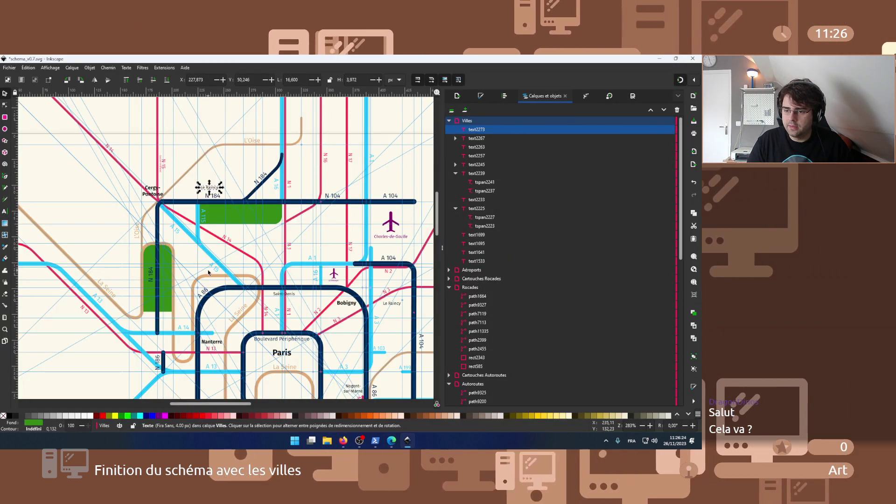
click(406, 443)
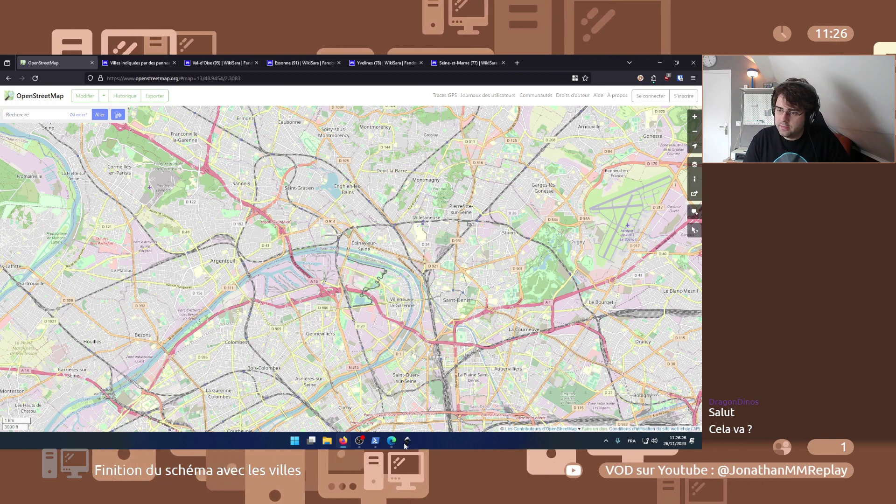
click(406, 442)
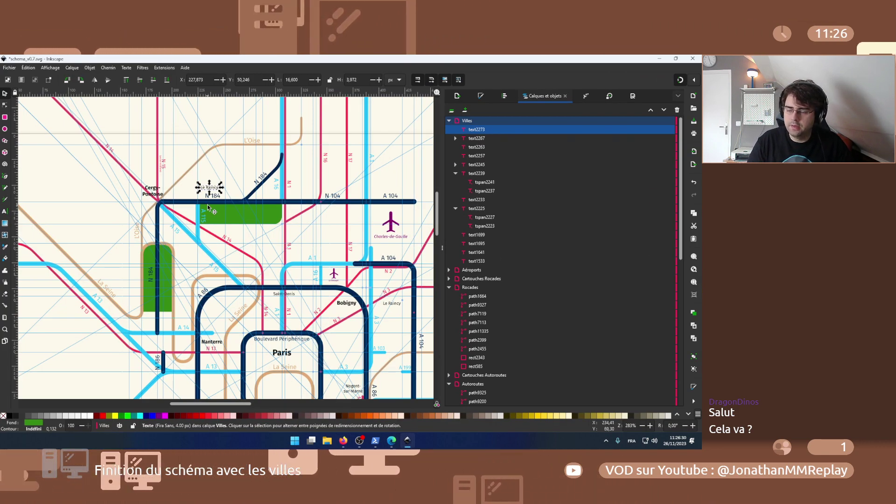
scroll(208, 208, up, 3)
scroll(208, 206, down, 2)
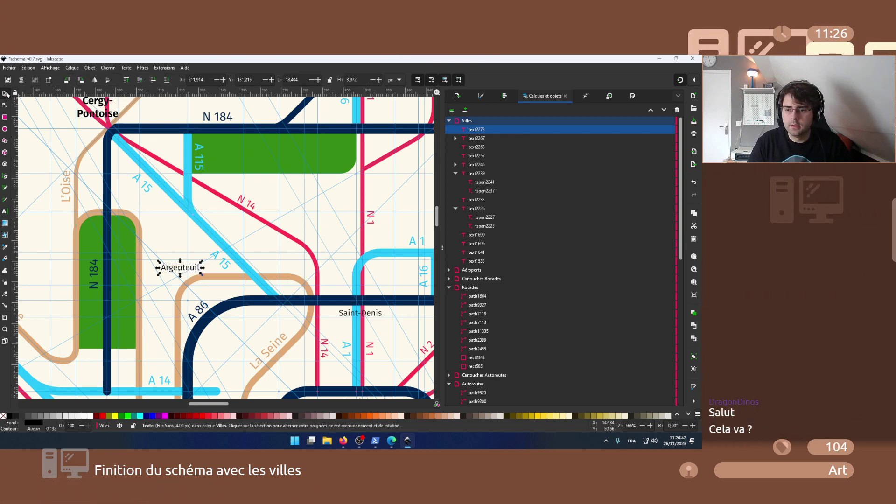
- Switch to the browser and check Val-d'Oise's sub-prefectures on WikiSara before returning to the OpenStreetMap page
mouse_move(343, 445)
click(418, 397)
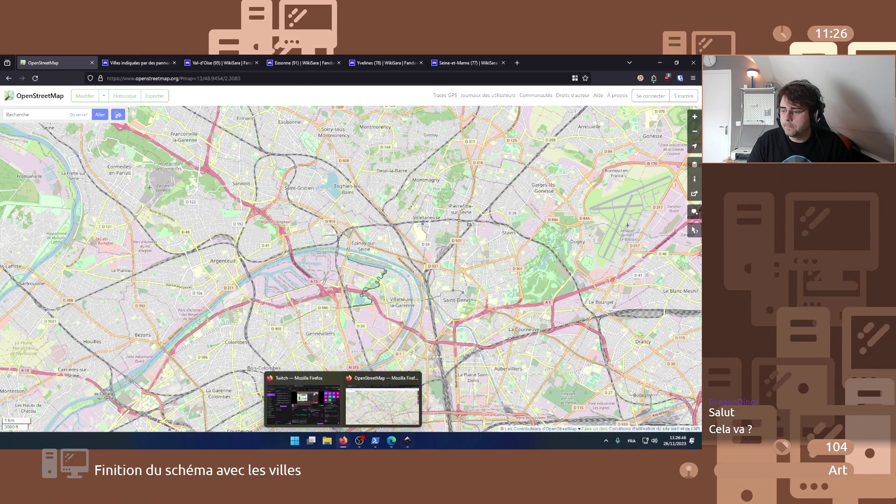
click(406, 445)
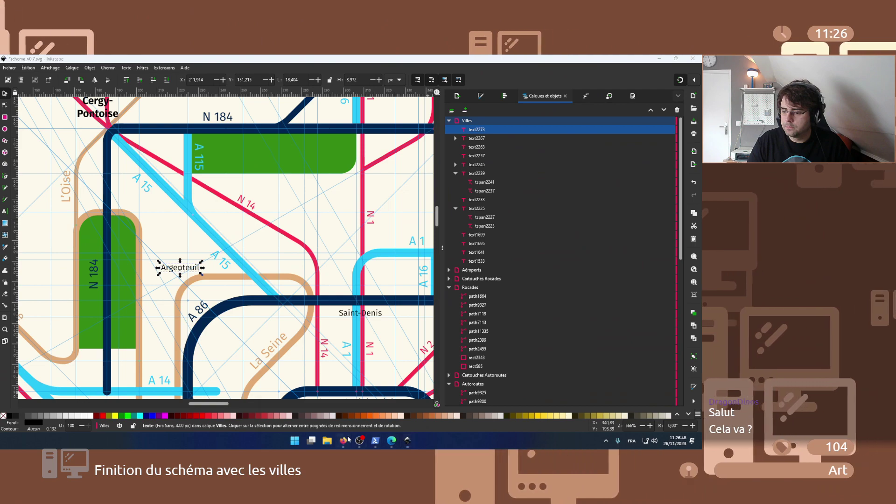
key(alt+Tab)
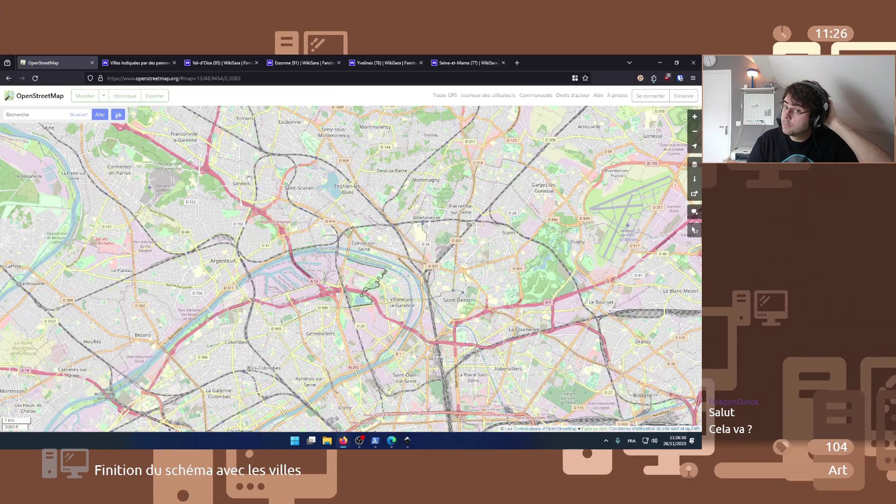
click(182, 56)
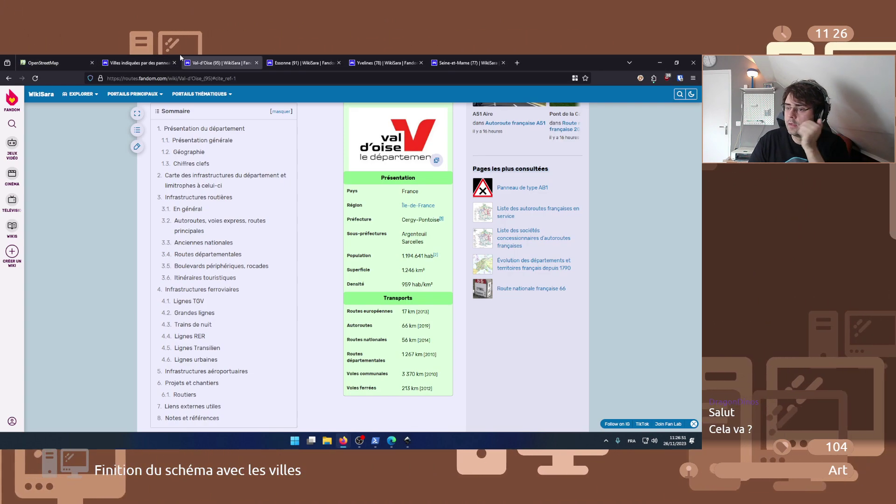
click(142, 56)
click(84, 56)
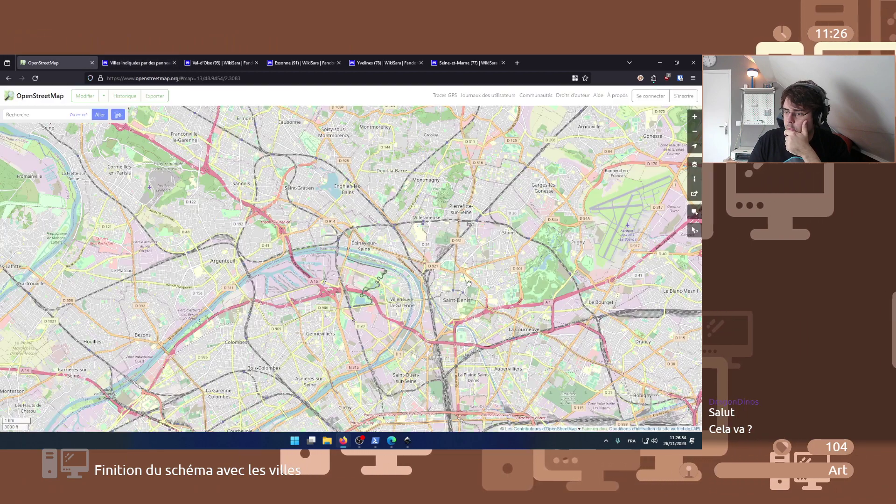
- Examine on OpenStreetMap where Sarcelles lies relative to Montmorency, the N 104 and the surrounding main roads
drag(413, 280, 337, 363)
drag(404, 253, 327, 358)
drag(240, 252, 305, 264)
drag(218, 290, 285, 279)
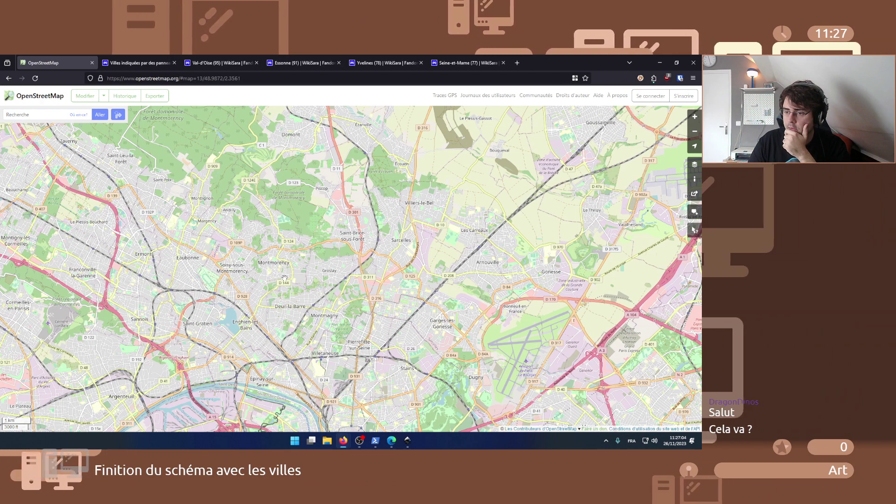
scroll(290, 279, down, 1)
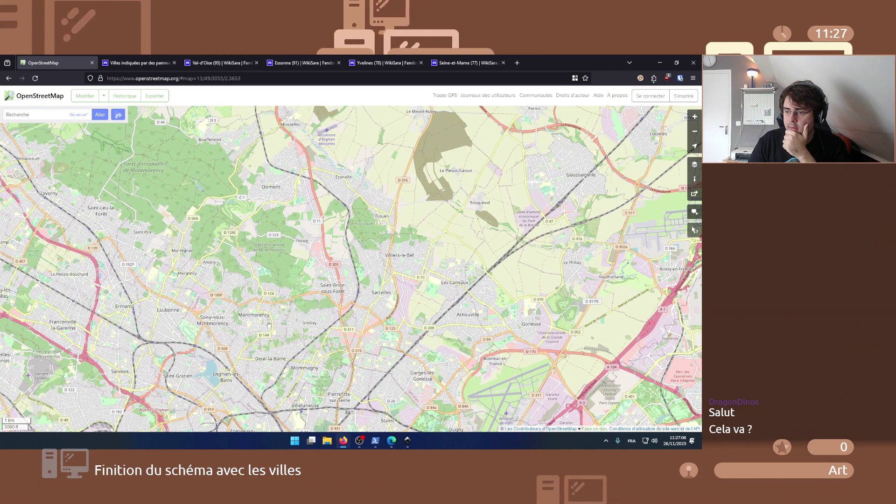
scroll(269, 325, down, 1)
scroll(269, 325, up, 1)
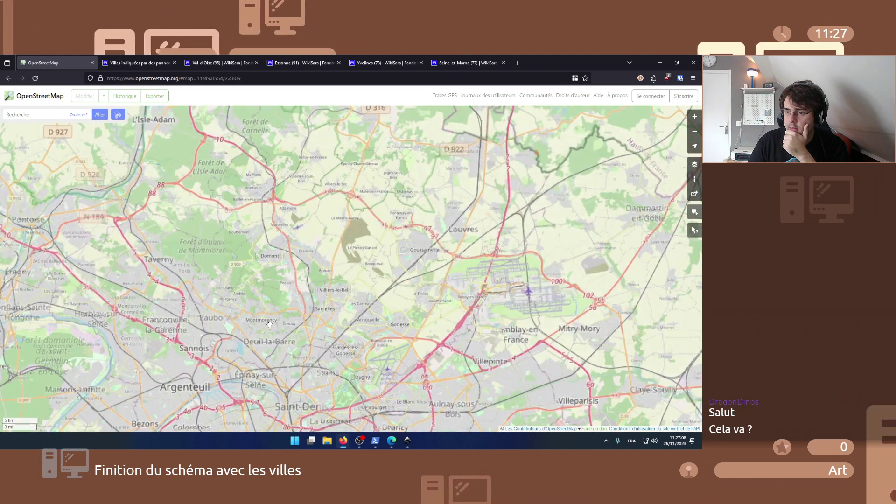
scroll(305, 255, up, 1)
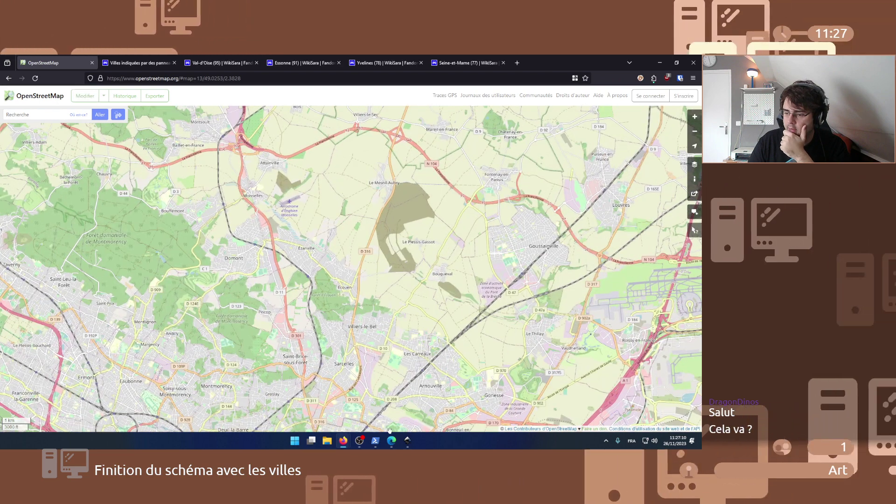
- Compare the schematic's N 184, A 16 and N 1 crossing in Inkscape with the roads around Sarcelles on OpenStreetMap
click(409, 443)
scroll(362, 216, up, 6)
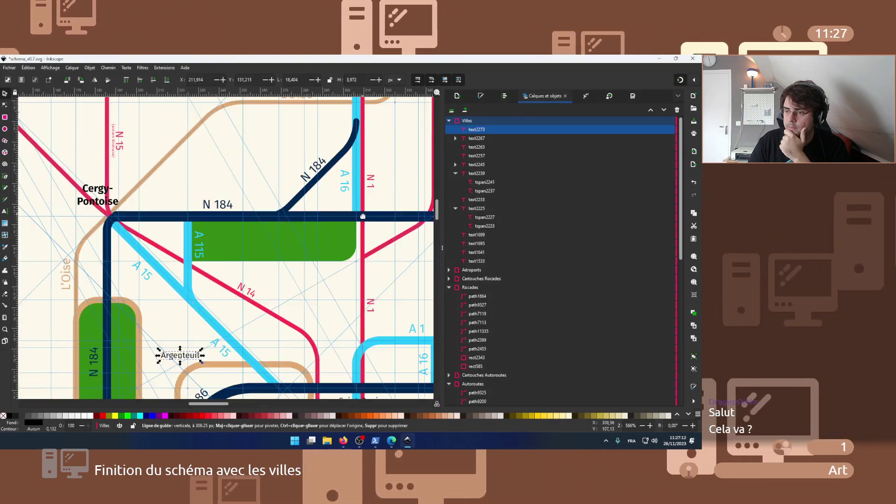
key(alt+Tab)
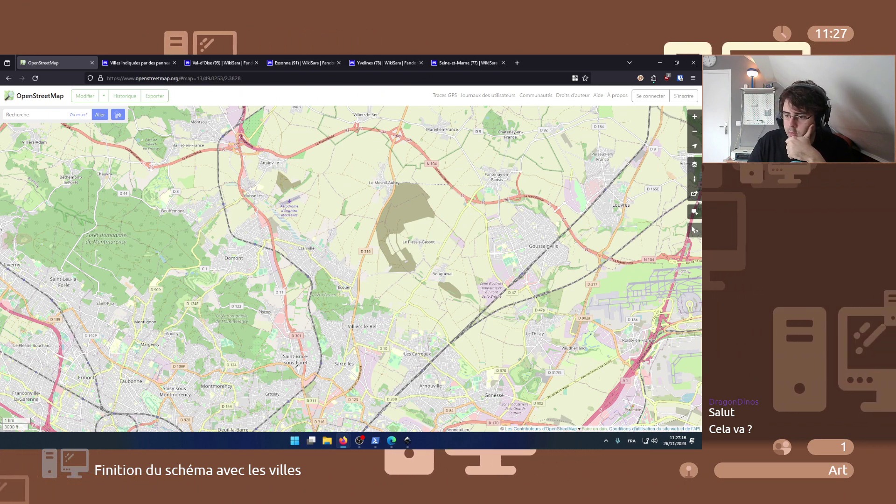
drag(263, 357, 262, 285)
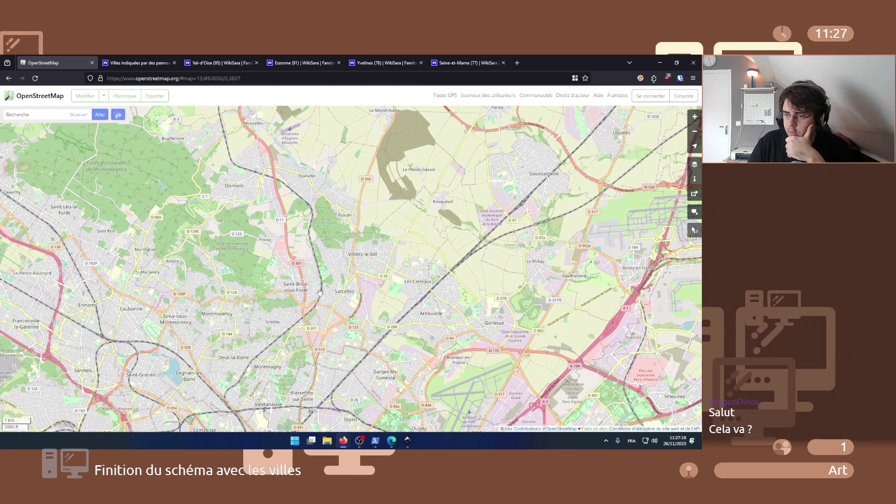
drag(320, 293, 334, 354)
drag(265, 230, 276, 170)
click(407, 441)
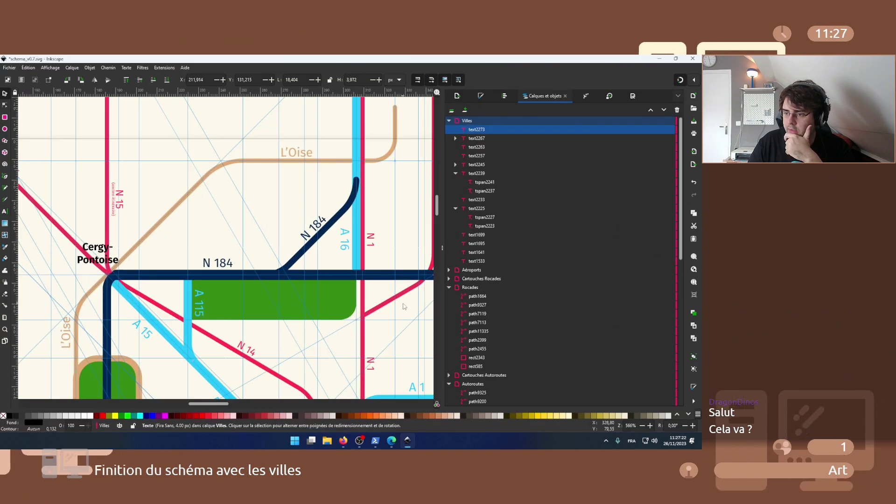
- Duplicate the Argenteuil label and move the copy onto the green area beneath the N 184, just west of the N 1
scroll(405, 306, down, 3)
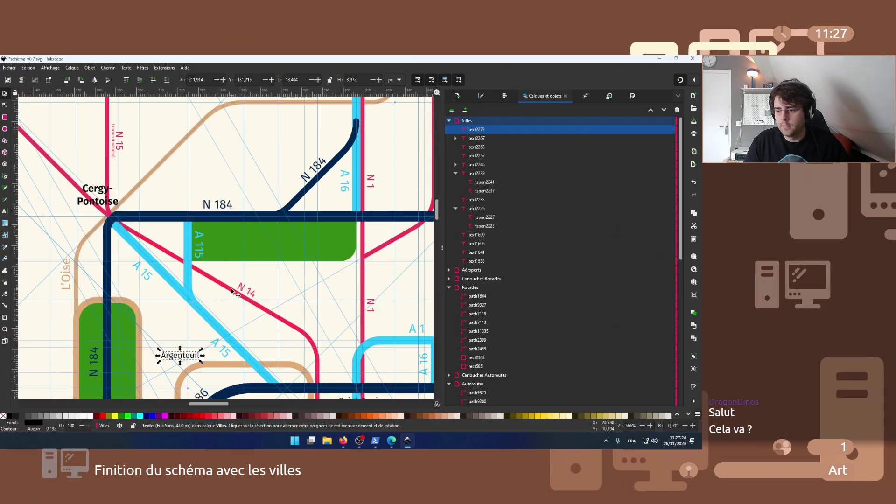
key(ctrl+d)
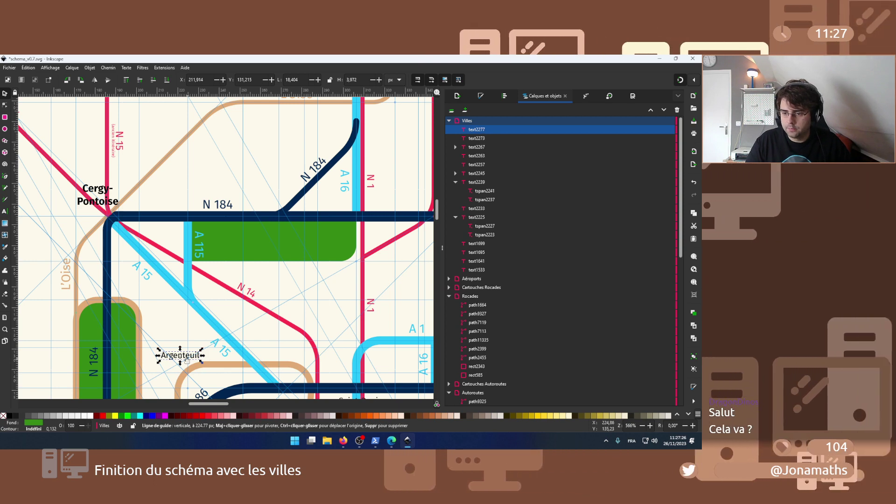
drag(206, 355, 354, 242)
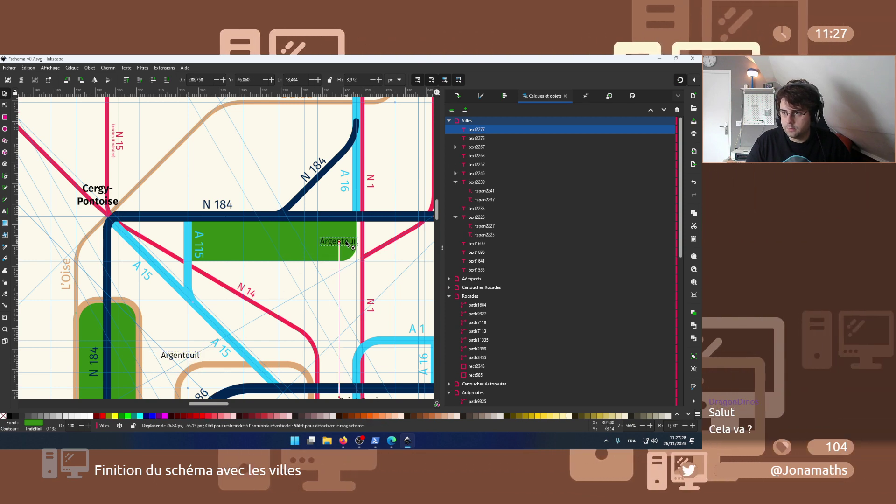
- Recheck Sarcelles' position on OpenStreetMap, and return to the copied label beside the N 1 in Inkscape
mouse_move(344, 440)
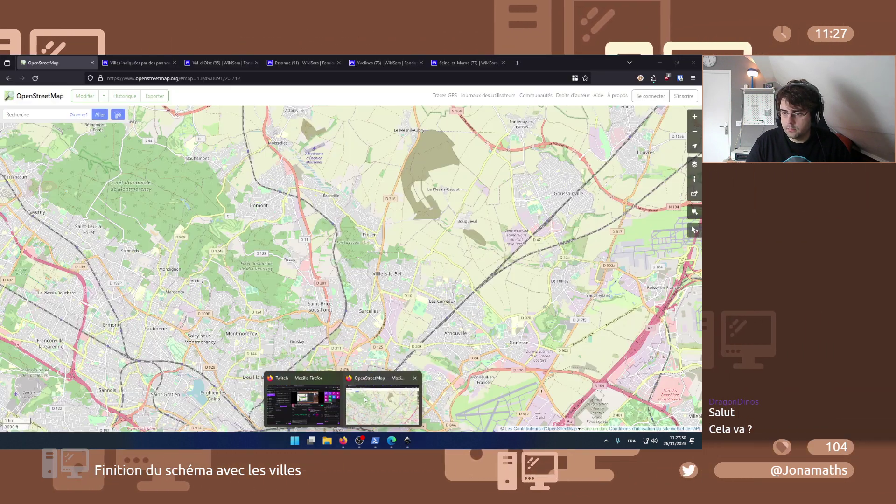
click(364, 399)
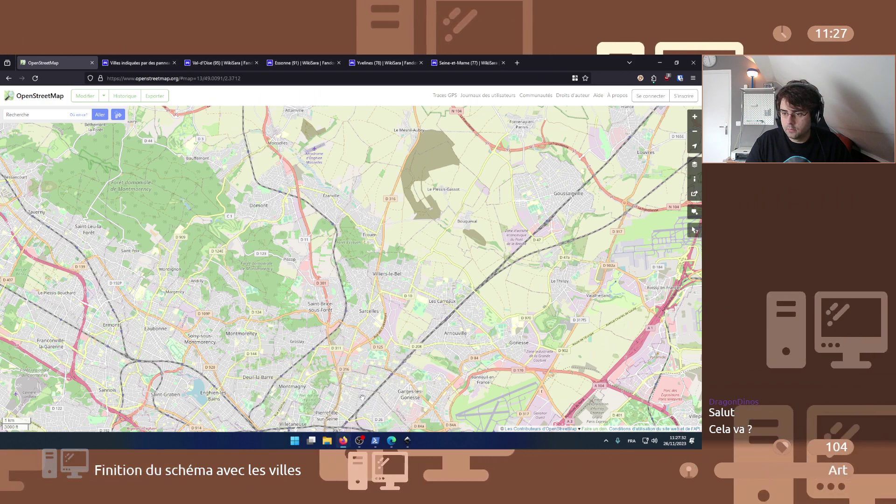
click(411, 441)
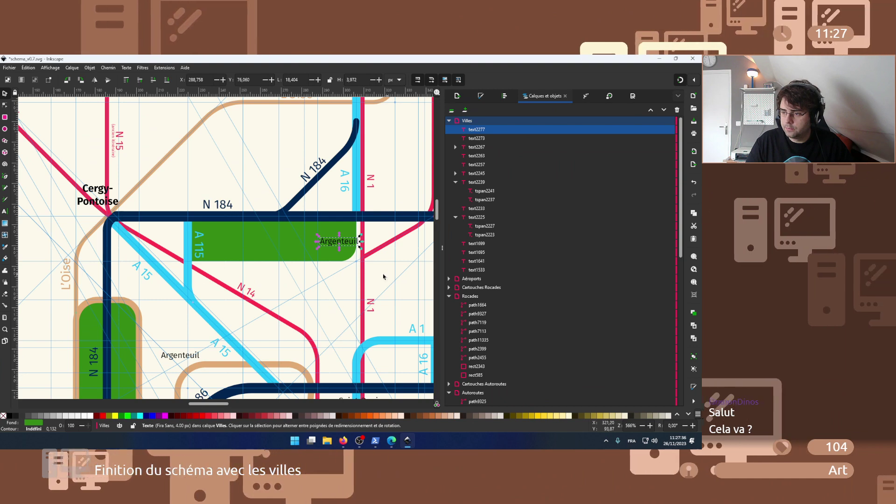
scroll(291, 274, right, 3)
scroll(289, 277, up, 2)
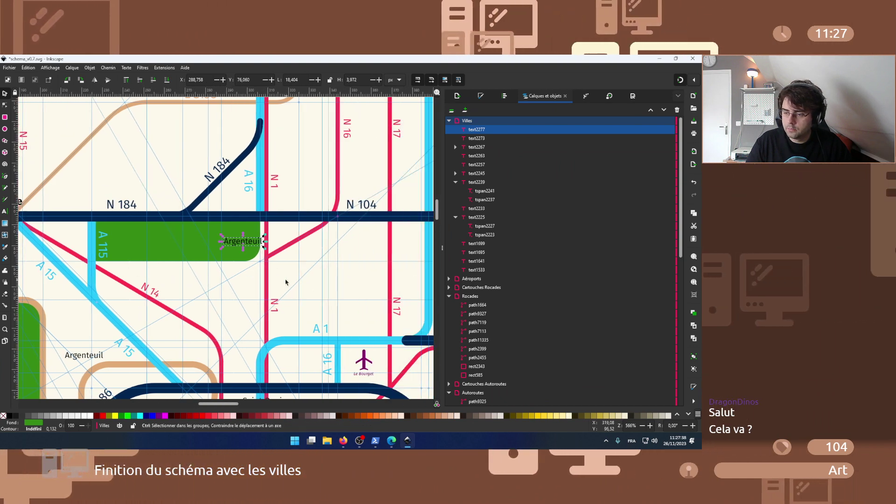
- Move the duplicated Argenteuil label just below the green area, beside the N 1, and change its text to Montmorency
scroll(285, 282, up, 1)
drag(205, 202, 208, 202)
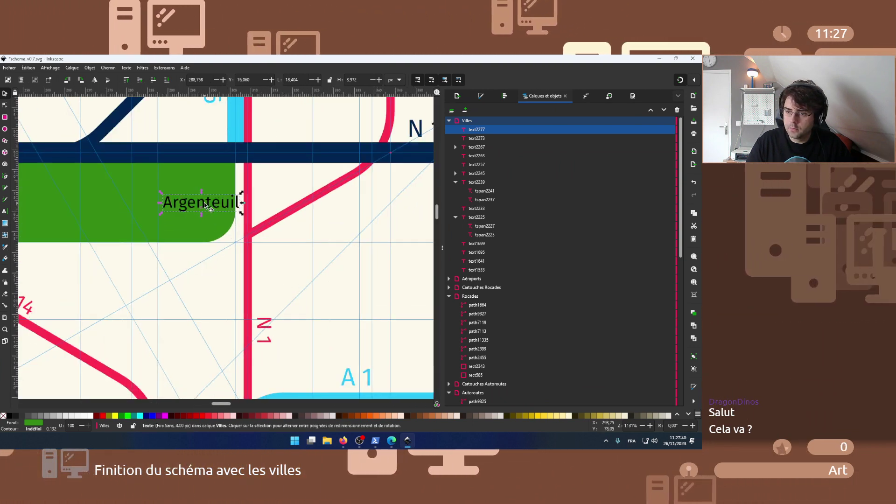
drag(200, 247, 191, 273)
double_click(194, 273)
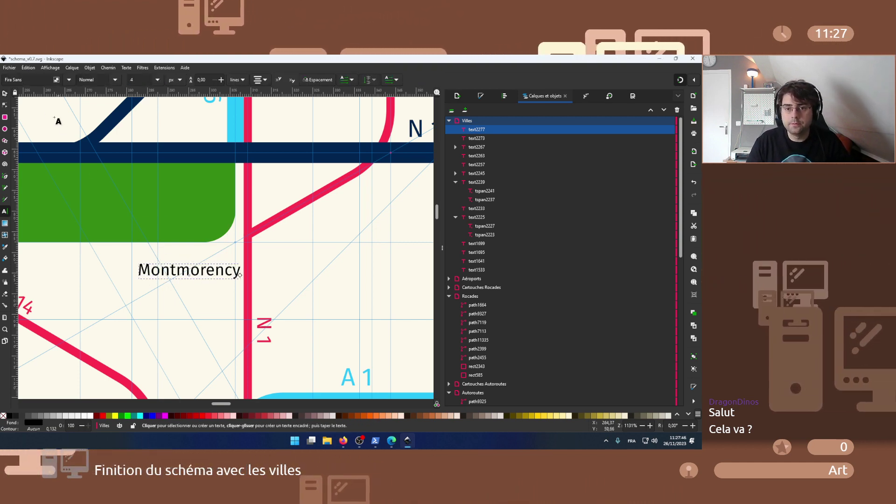
- Duplicate the Montmorency label, place the copy east of the N 1 under the N 104, and change its text to Sarcelles
key(ctrl+d)
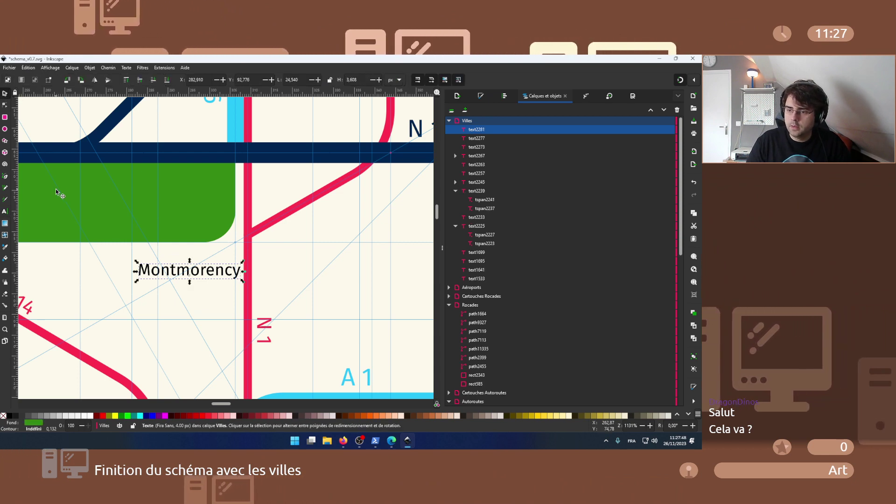
drag(269, 208, 325, 153)
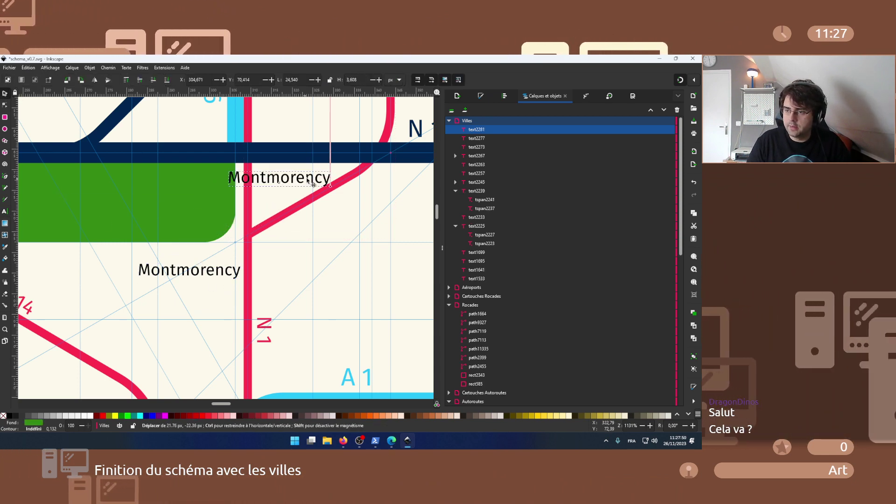
double_click(308, 179)
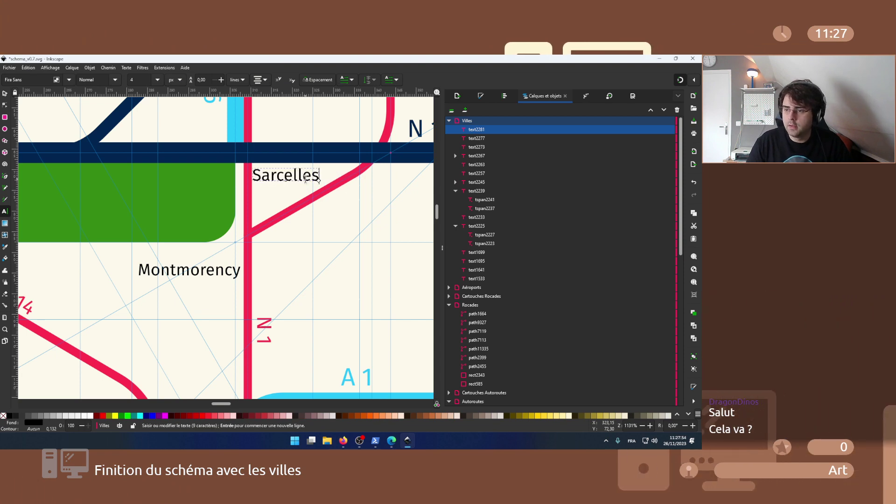
- Switch to OpenStreetMap and examine where Sarcelles lies relative to the surrounding main roads
mouse_move(346, 442)
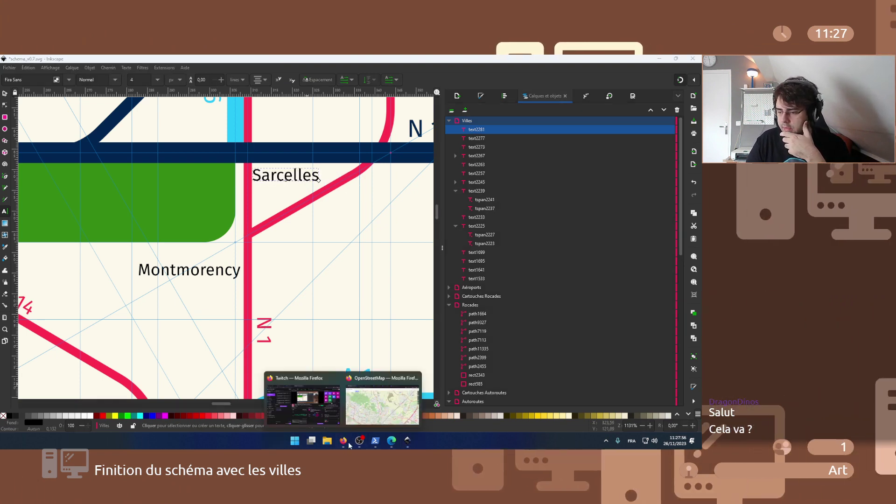
click(383, 398)
drag(349, 333, 288, 293)
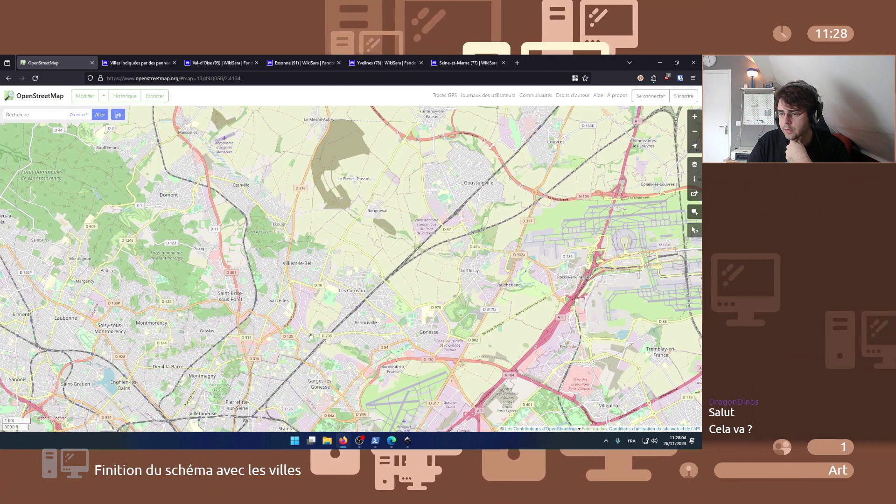
drag(356, 395, 362, 324)
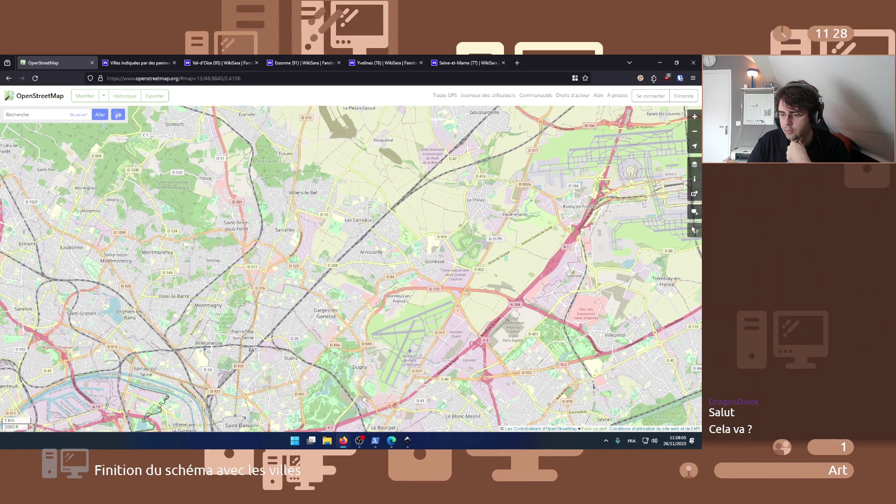
click(407, 440)
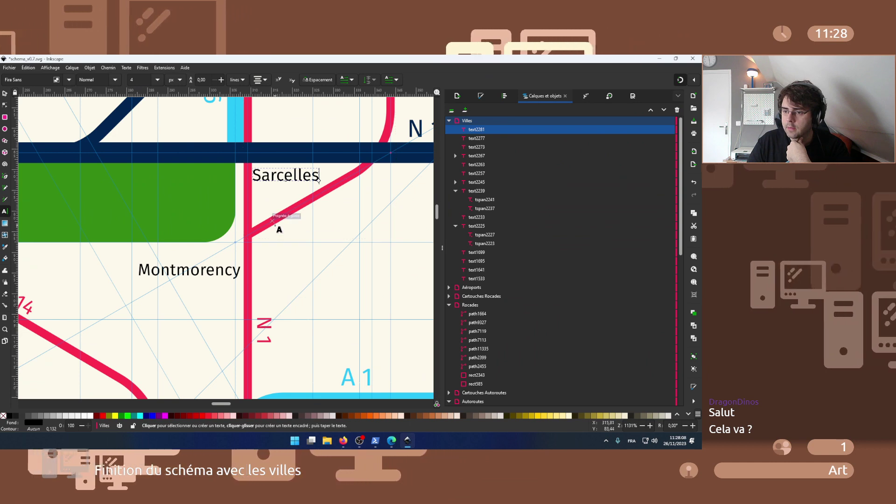
- Lay a 45° guide from the N 1 and reshape the N 16's lower end to follow it, joining the N 1 further south
click(5, 94)
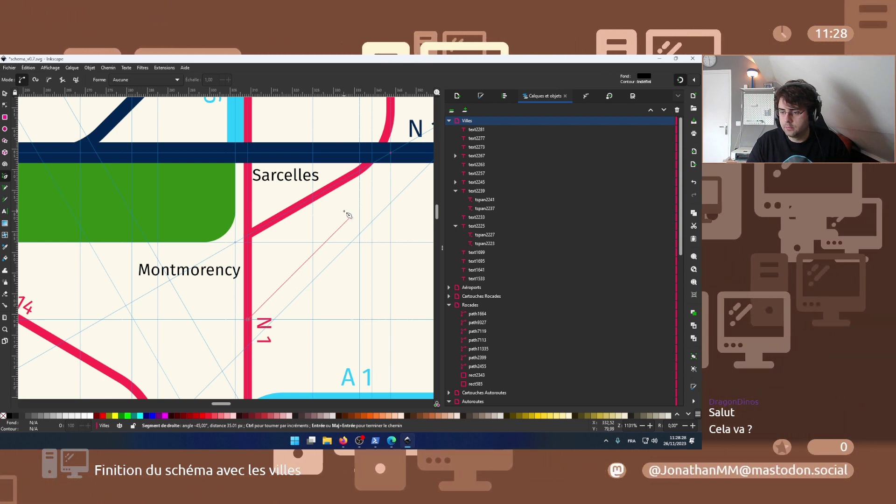
key(Return)
key(n)
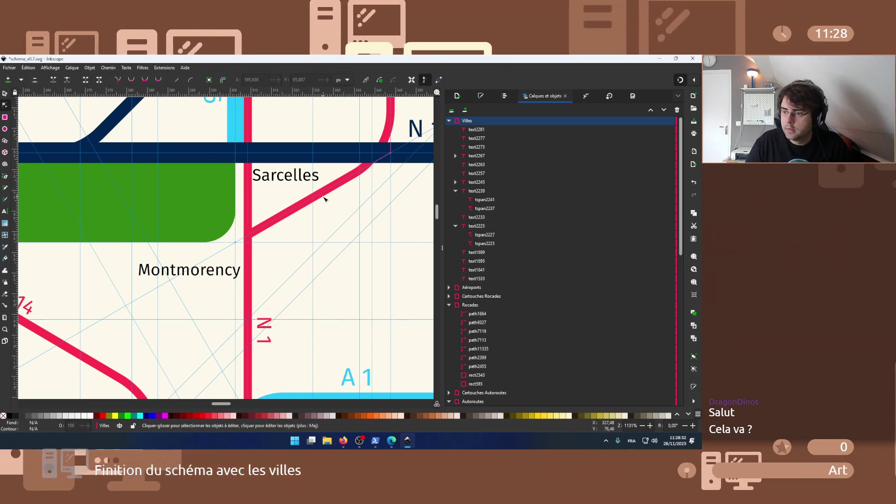
click(324, 197)
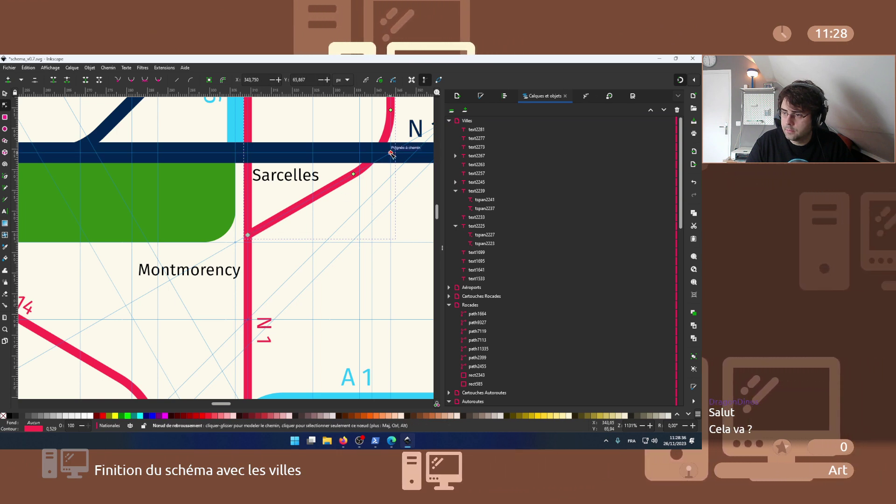
drag(392, 172, 391, 179)
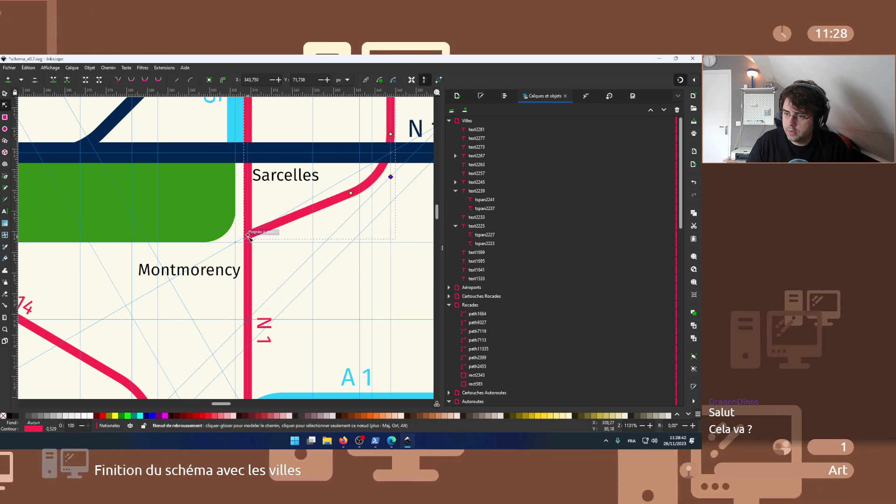
drag(248, 235, 243, 313)
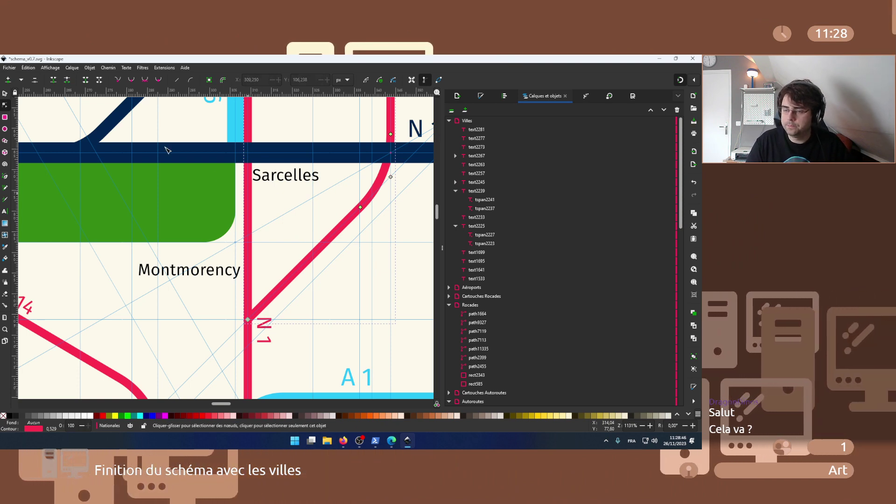
- Move the Sarcelles label down into the space between the N 1 and the diagonal part of the N 16
click(7, 93)
click(280, 179)
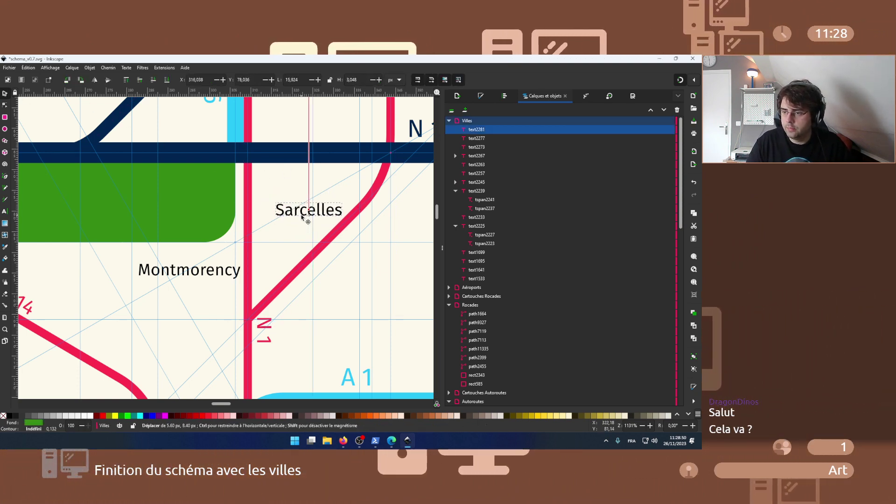
click(346, 273)
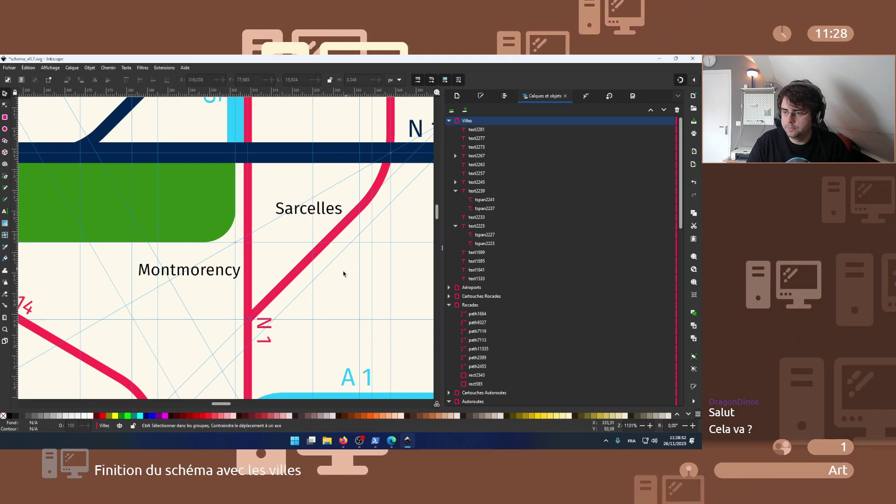
- Switch to the browser, close the Val-d'Oise page, and check the WikiSara list of green-sign towns for the Essonne entries
scroll(344, 274, down, 3)
scroll(340, 277, down, 2)
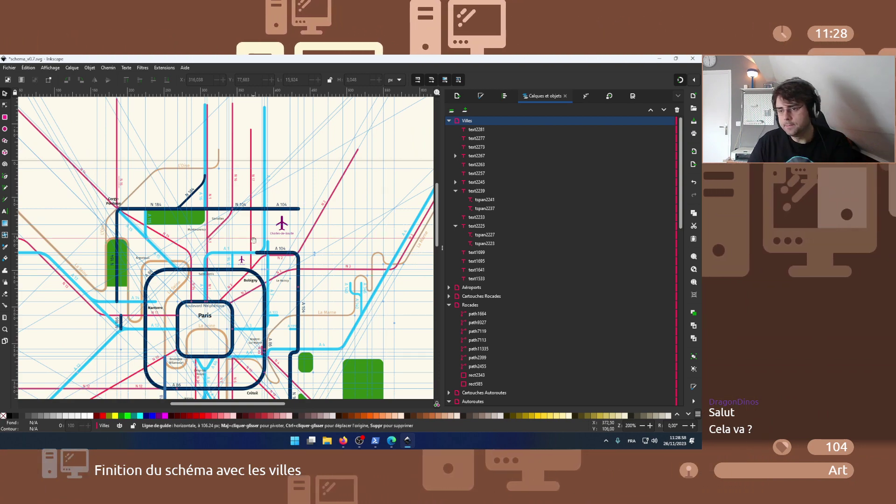
mouse_move(346, 441)
click(375, 390)
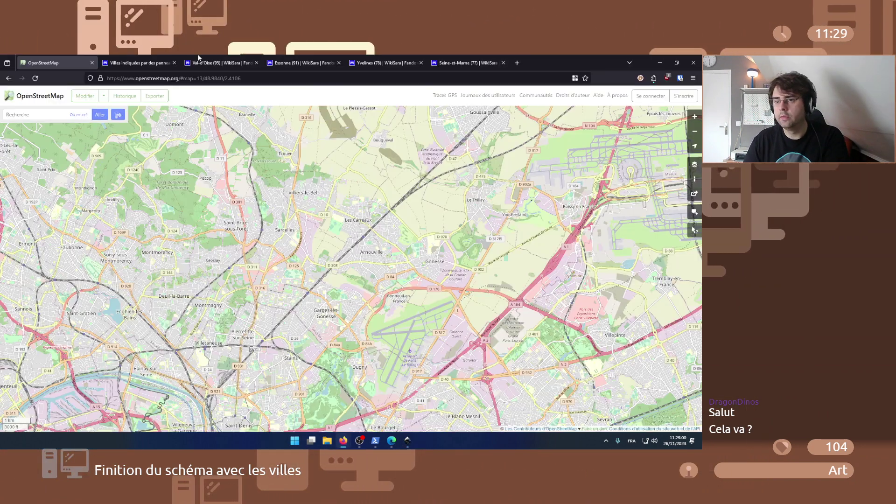
click(204, 63)
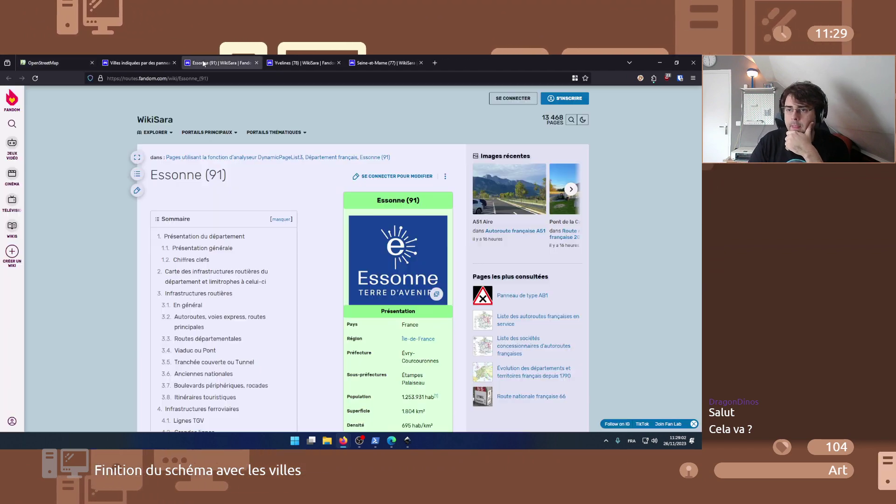
click(140, 63)
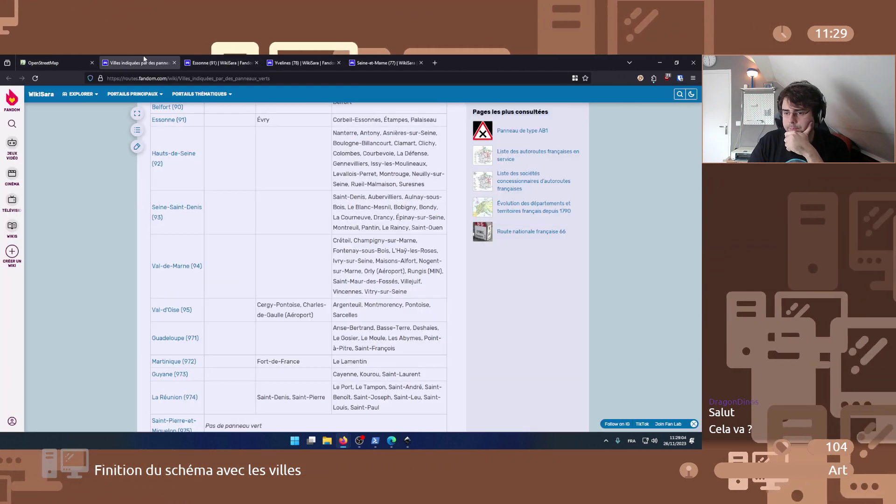
scroll(218, 225, down, 1)
scroll(218, 224, up, 4)
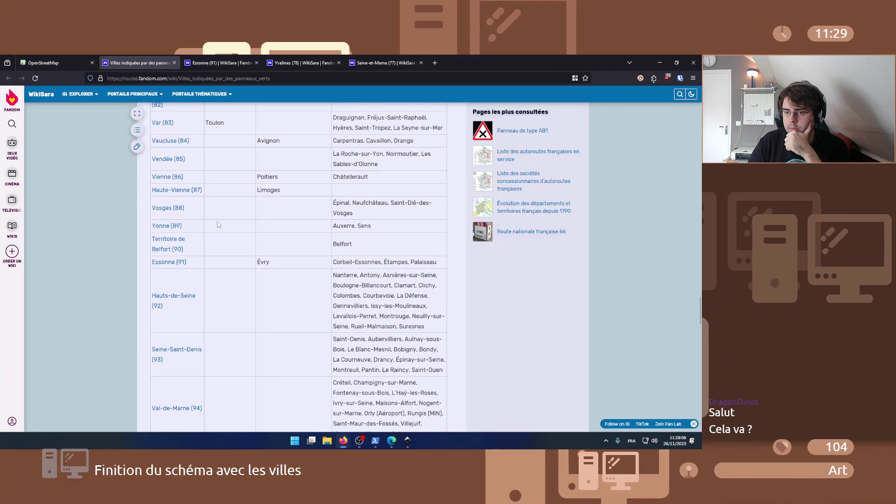
click(213, 58)
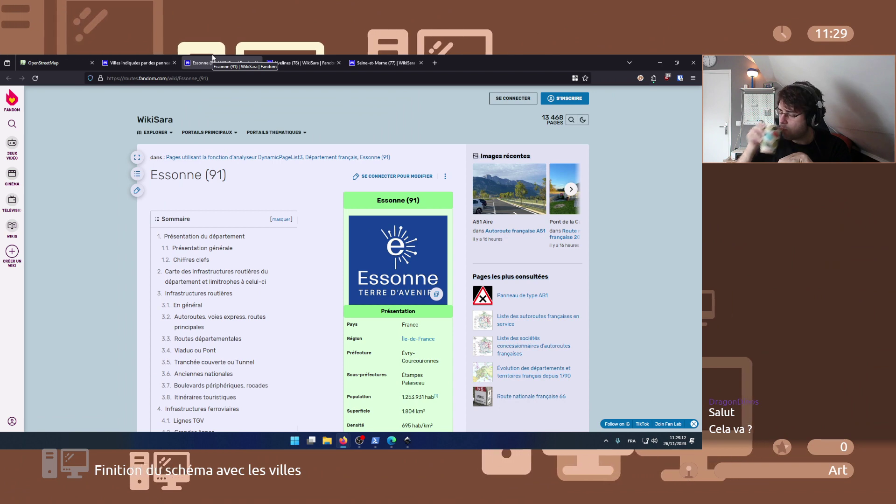
click(151, 59)
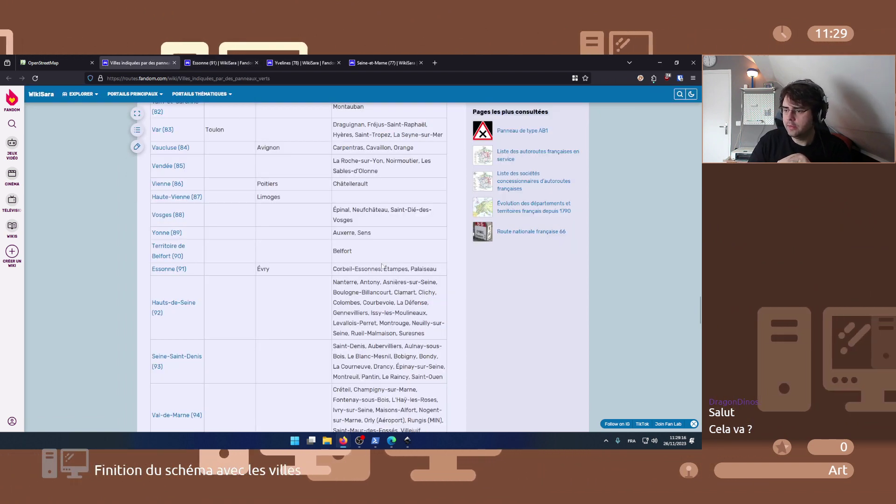
- Return to the Inkscape schematic and paste a copy of the Nanterre label between the N 20 and the A 6, south of Antony
click(407, 440)
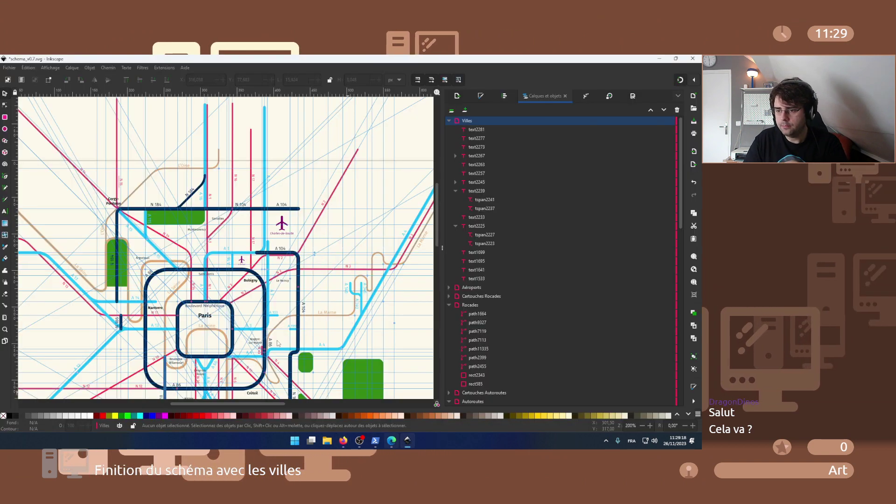
scroll(251, 347, down, 2)
scroll(251, 347, down, 2)
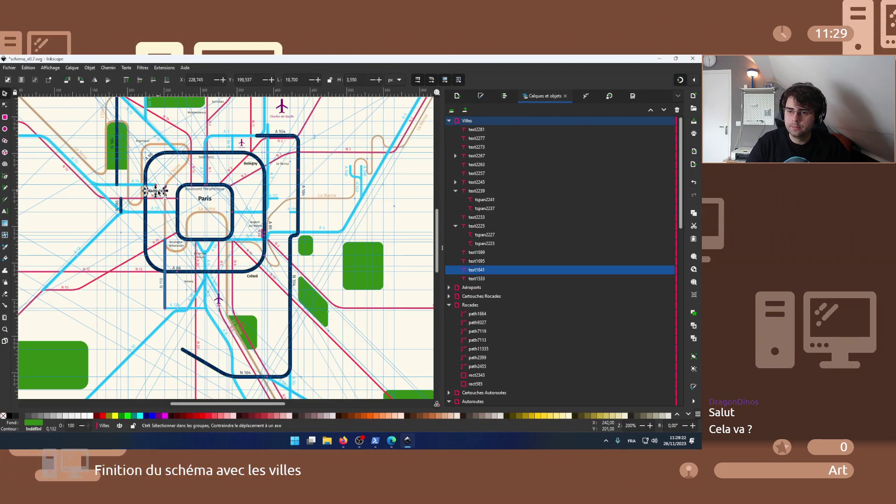
key(ctrl+v)
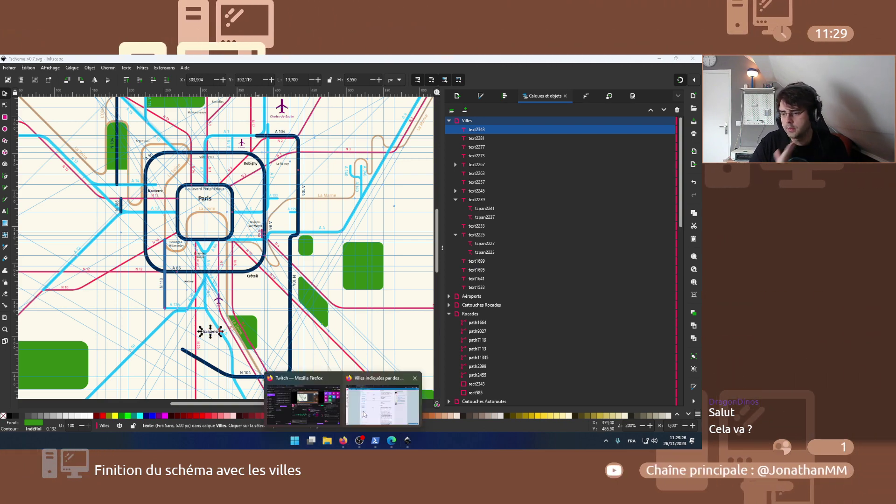
- Switch to OpenStreetMap and examine where Évry-Courcouronnes and Corbeil-Essonnes lie relative to the A 6, N 7 and N 104
click(301, 401)
click(42, 63)
drag(217, 217, 247, 121)
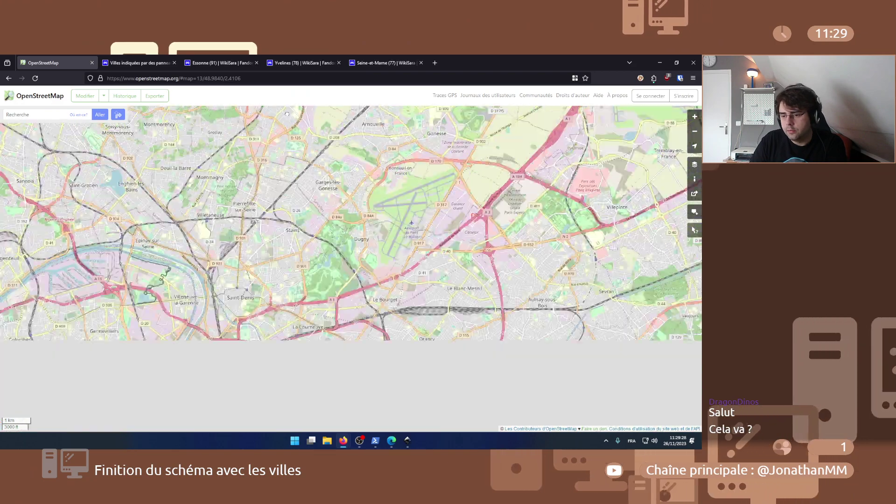
drag(252, 383, 277, 135)
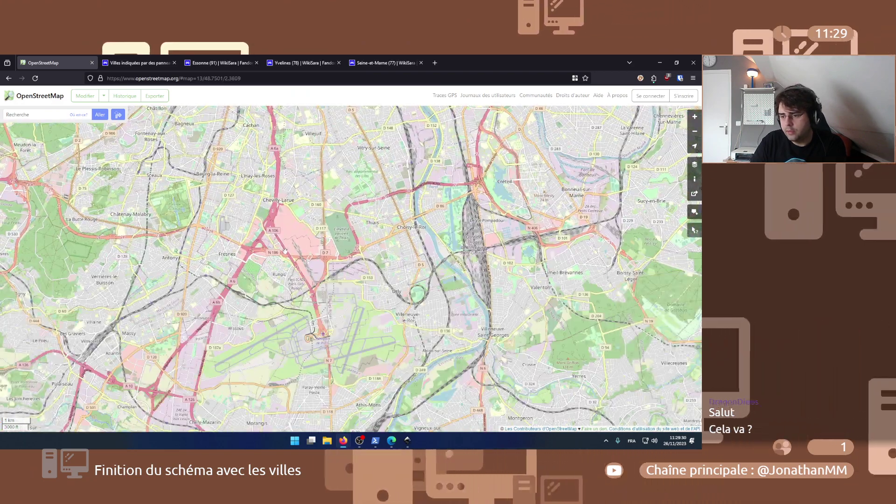
drag(360, 305, 314, 188)
drag(327, 374, 327, 182)
drag(342, 260, 227, 155)
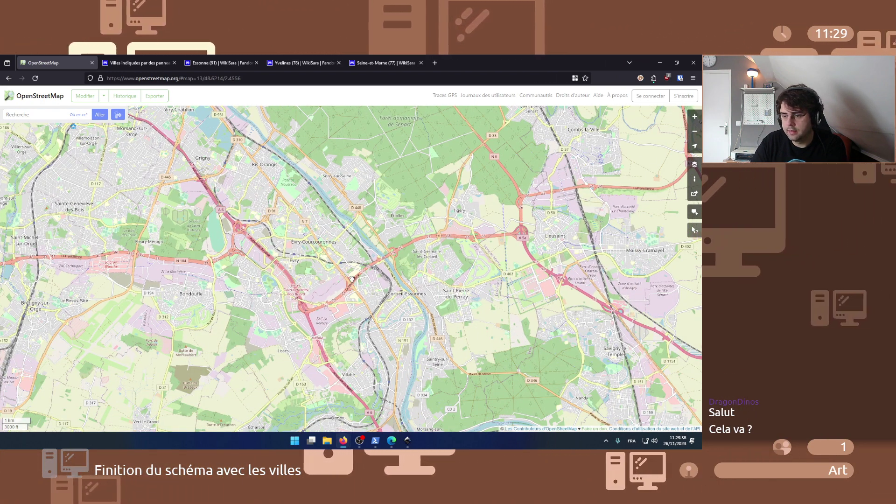
scroll(351, 279, up, 1)
key(alt+Tab)
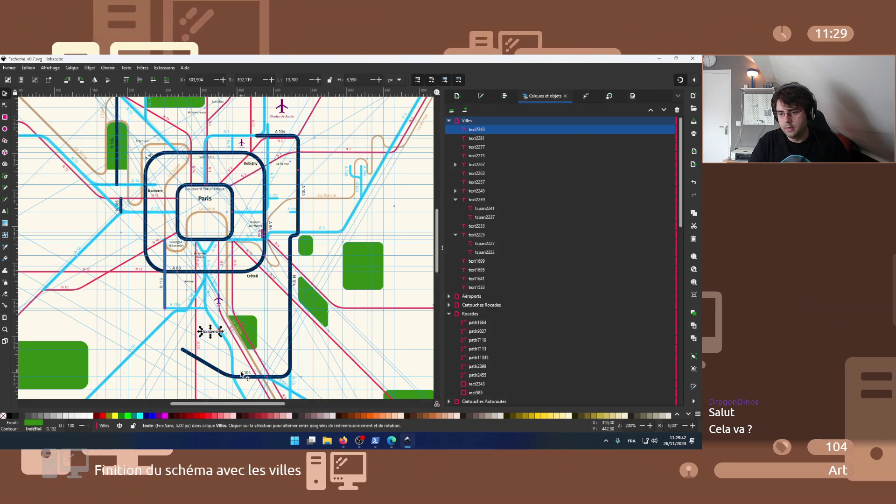
key(alt+Tab)
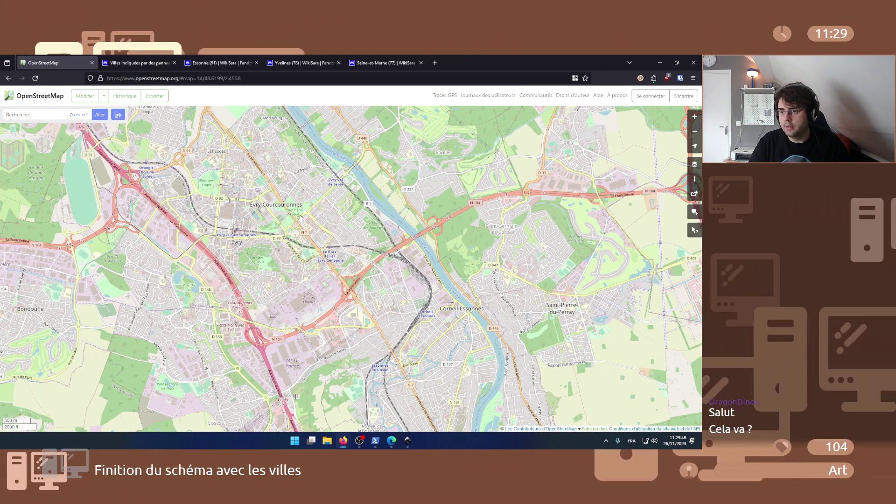
click(410, 444)
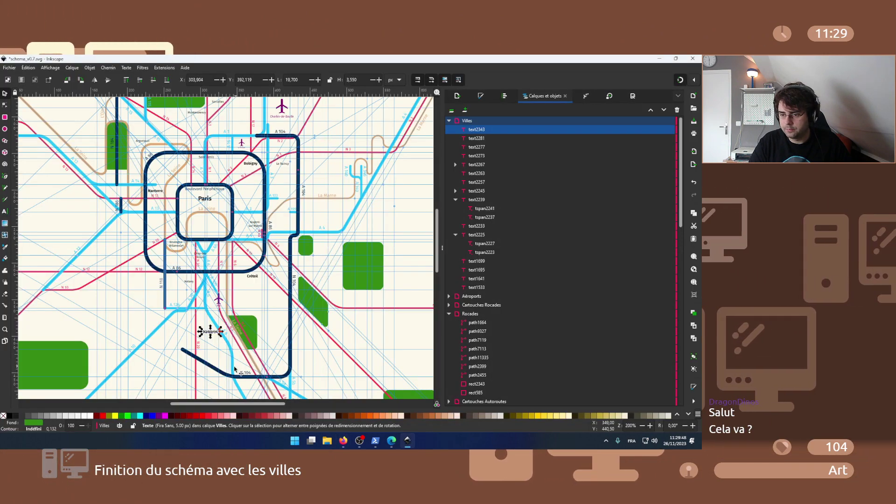
- Move the copied Nanterre label just above the N 104, near the A 6, and change its text to Évry-Courcouronnes on two lines
scroll(233, 373, up, 2)
click(411, 440)
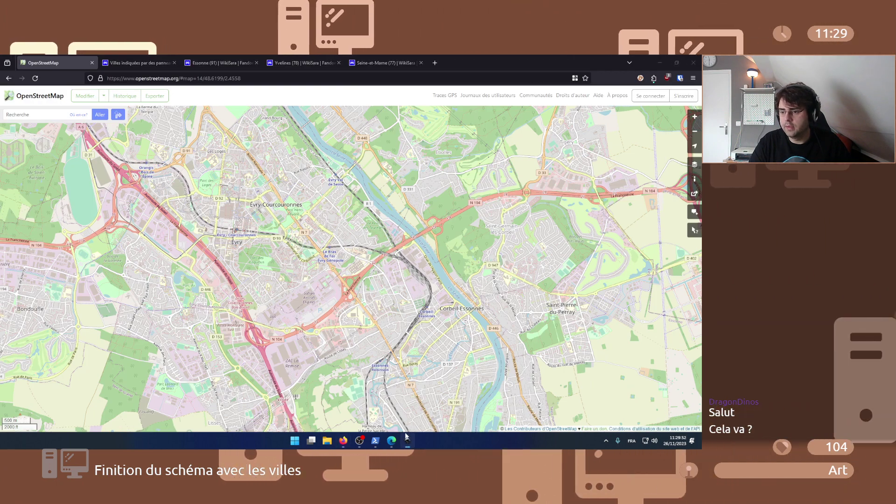
click(408, 441)
scroll(208, 304, down, 3)
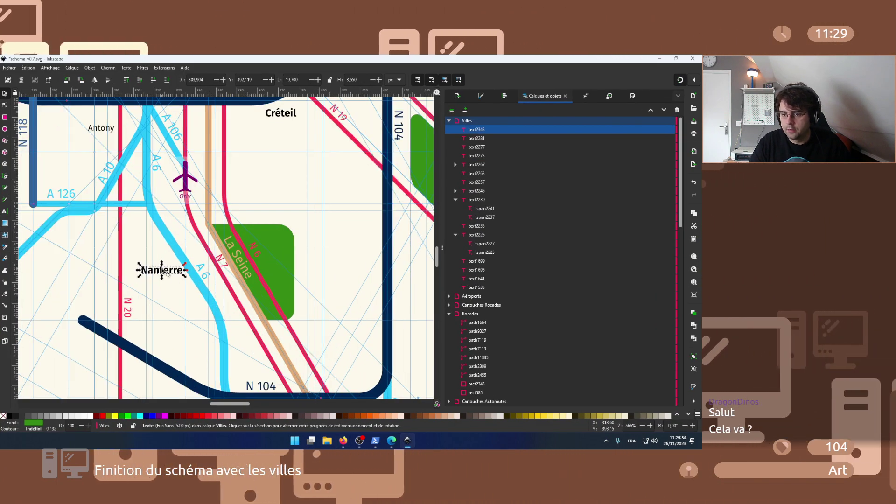
drag(167, 272, 260, 350)
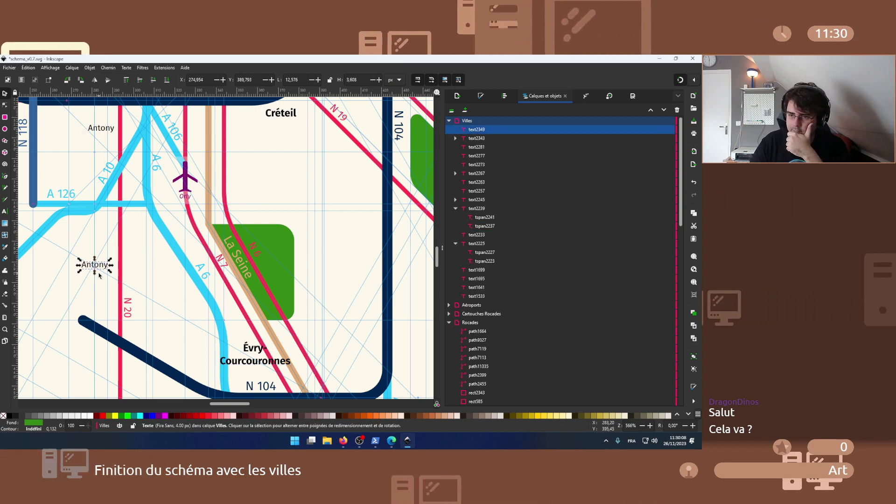
- Switch to OpenStreetMap in the browser and examine where Palaiseau and Massy lie relative to the A 10, A 126 and N 20
click(357, 406)
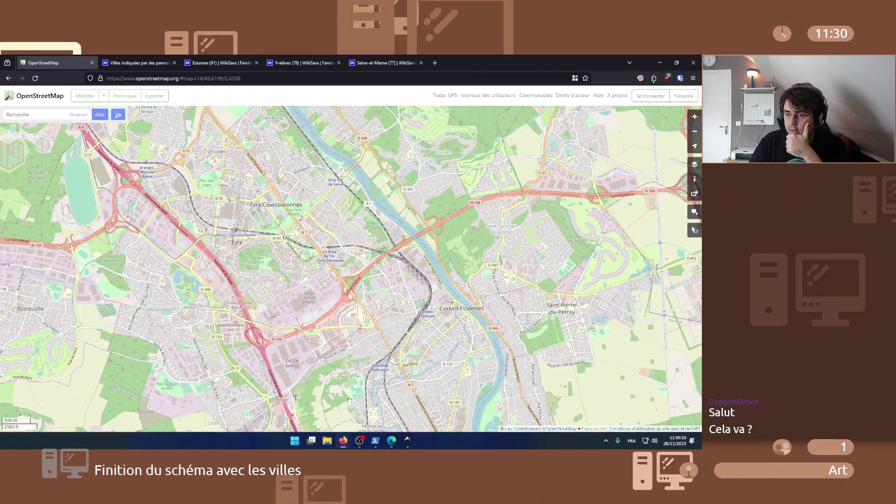
click(187, 60)
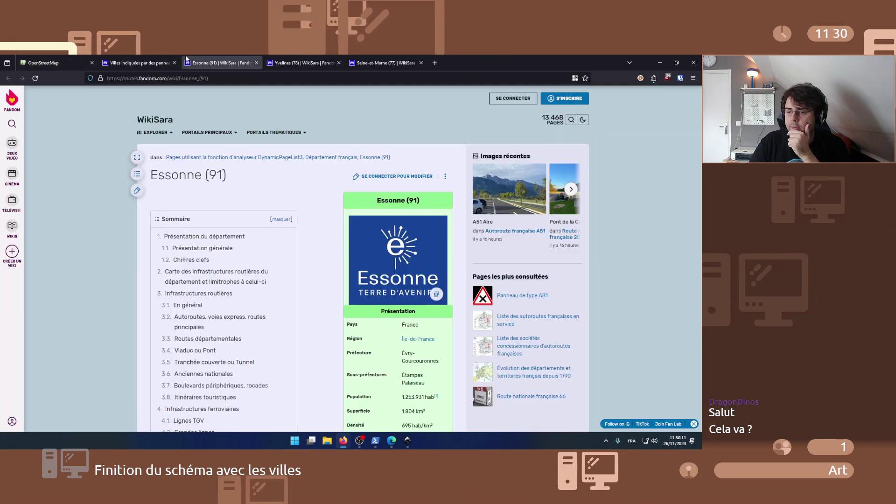
click(130, 58)
click(58, 57)
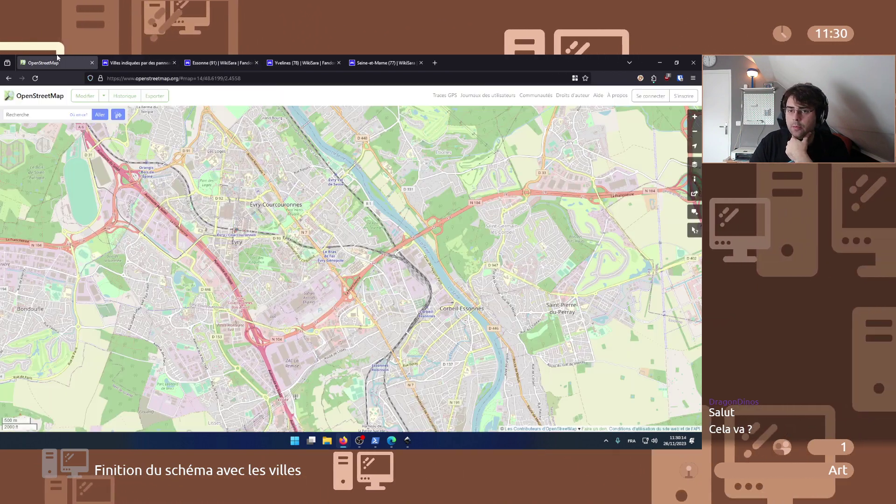
scroll(412, 392, down, 2)
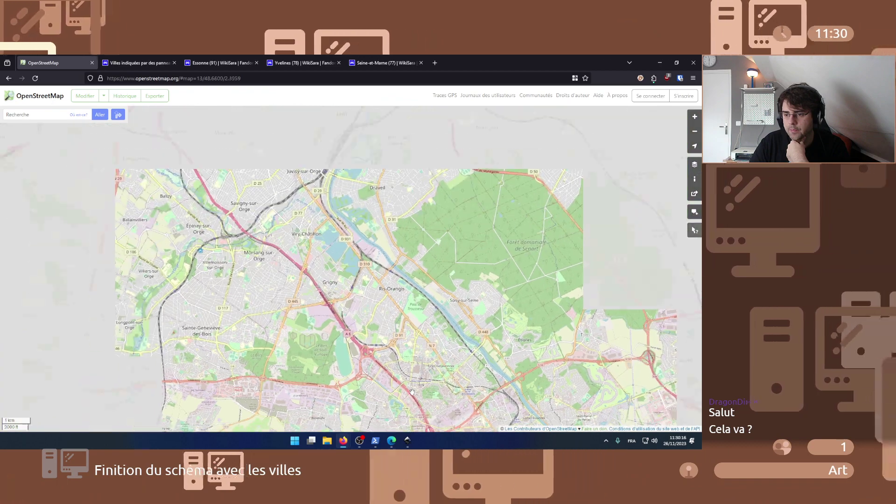
scroll(317, 361, down, 1)
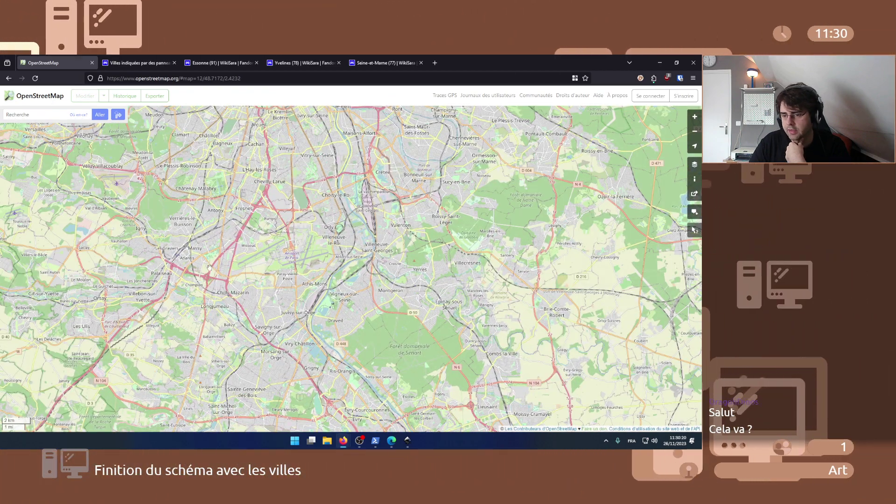
scroll(186, 240, up, 3)
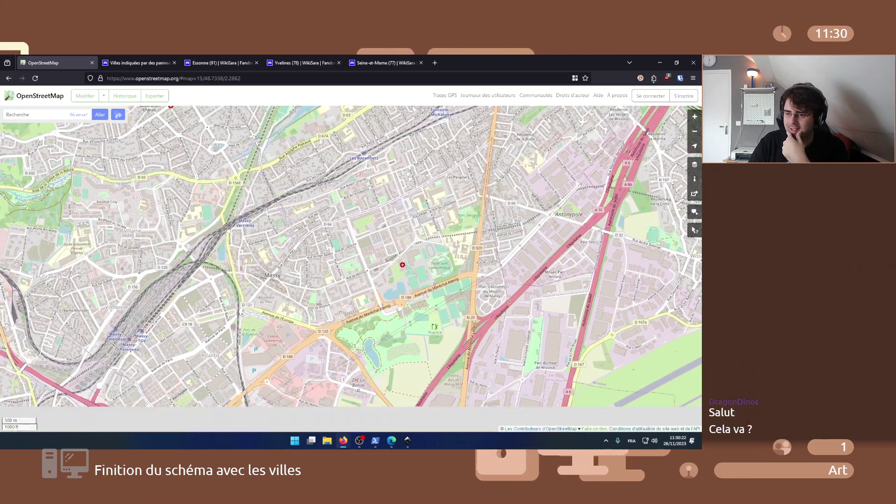
drag(229, 243, 263, 167)
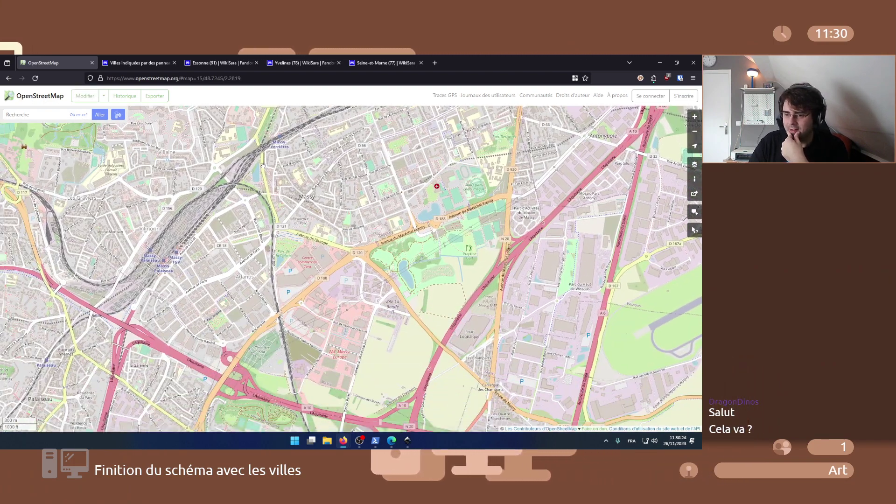
scroll(262, 165, down, 1)
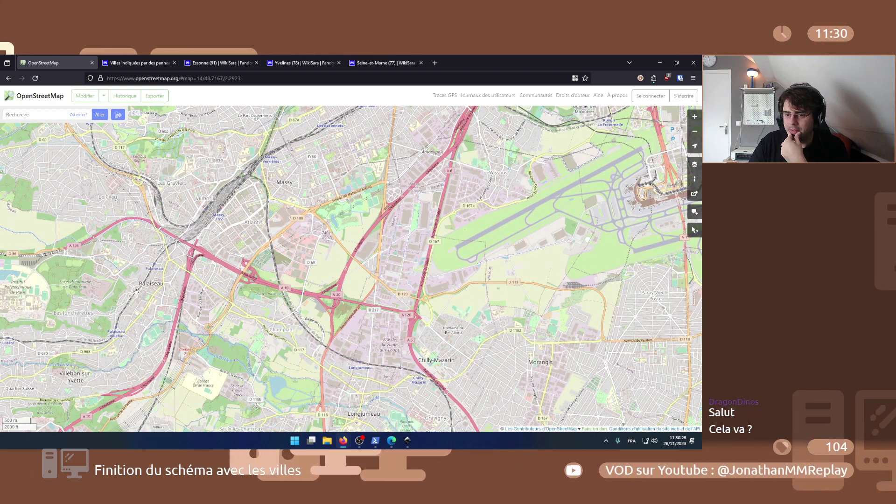
drag(95, 250, 179, 224)
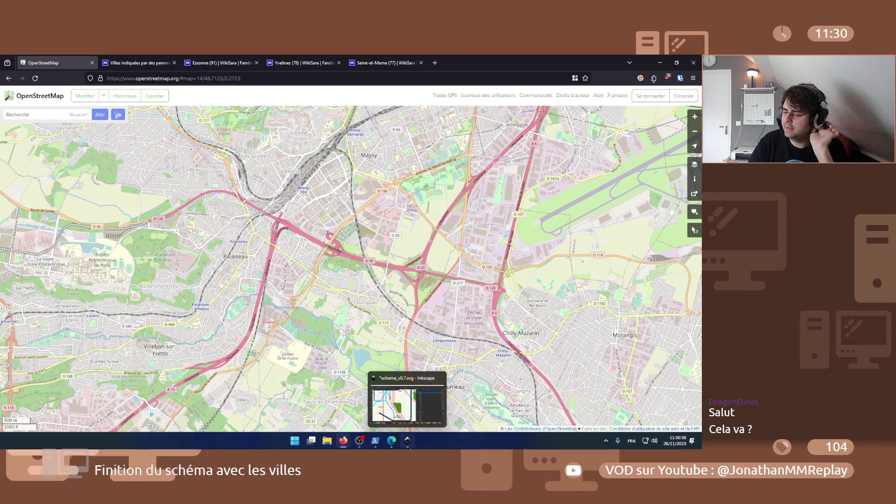
- Compare the A 10 and A 126 area of the Inkscape schematic with the OpenStreetMap view around Palaiseau and Antony
click(369, 422)
drag(163, 344, 293, 329)
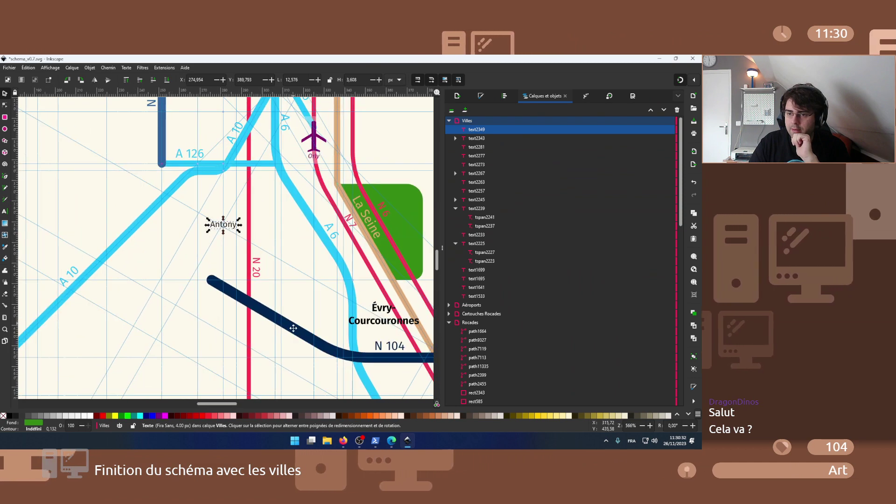
scroll(293, 328, up, 3)
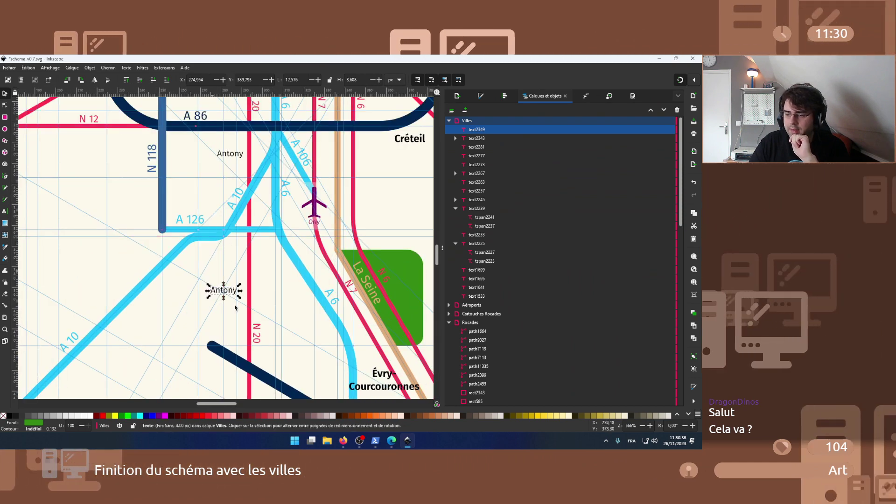
click(380, 399)
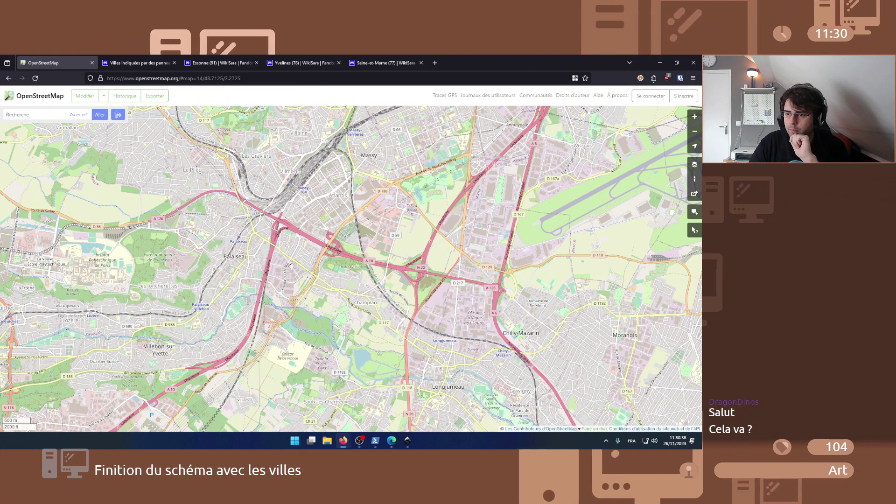
scroll(296, 255, down, 1)
drag(296, 255, 255, 362)
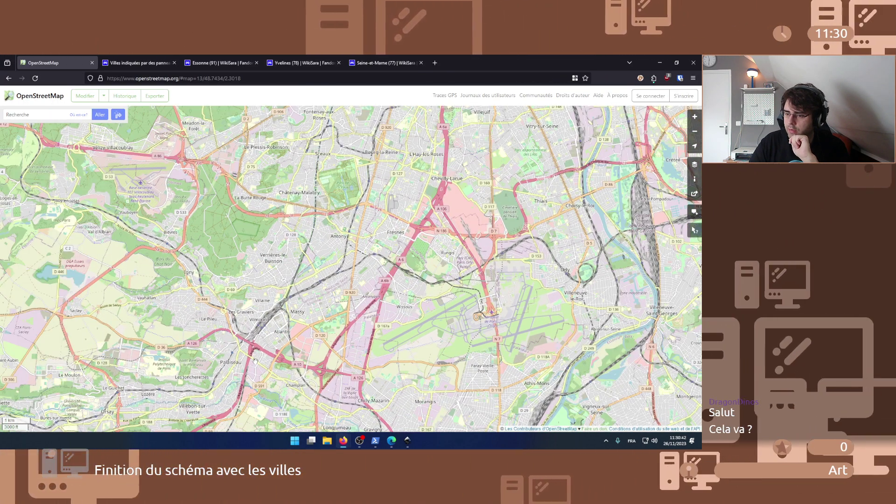
- In the Inkscape schematic, move the copied Antony label just below the southern end of the N 118 and change its text to Palaiseau
click(407, 440)
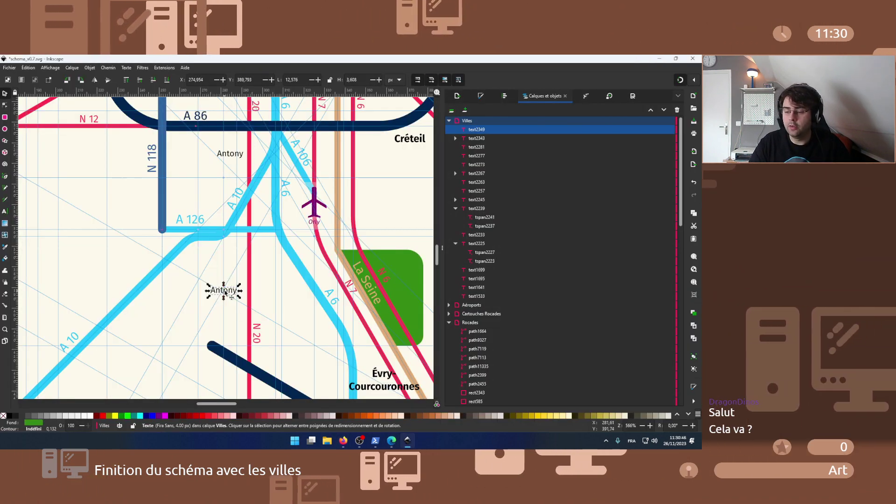
drag(229, 292, 218, 264)
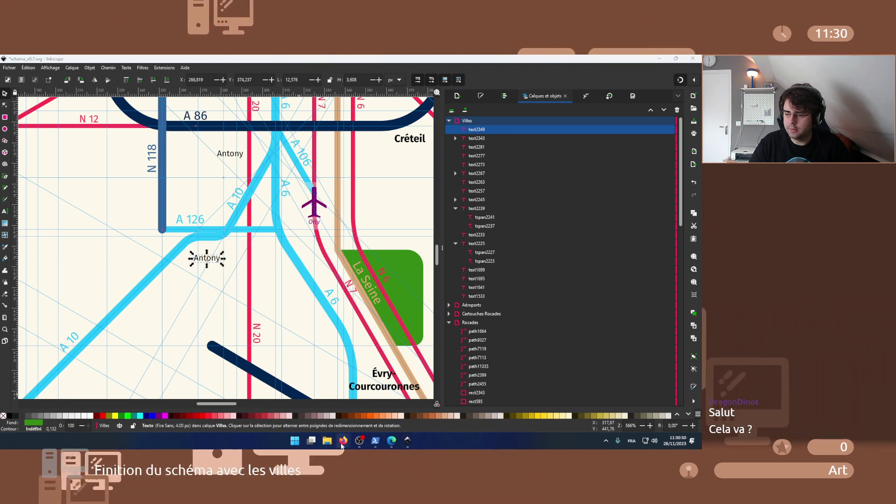
click(328, 440)
click(328, 440)
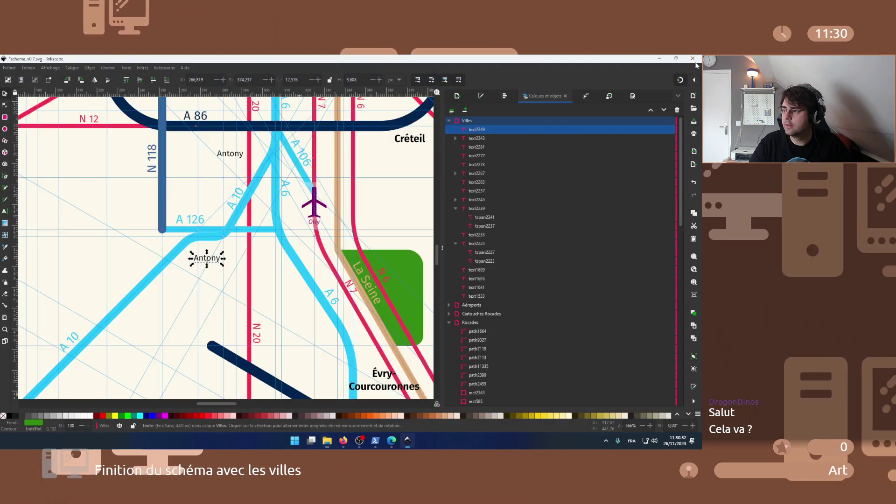
mouse_move(343, 440)
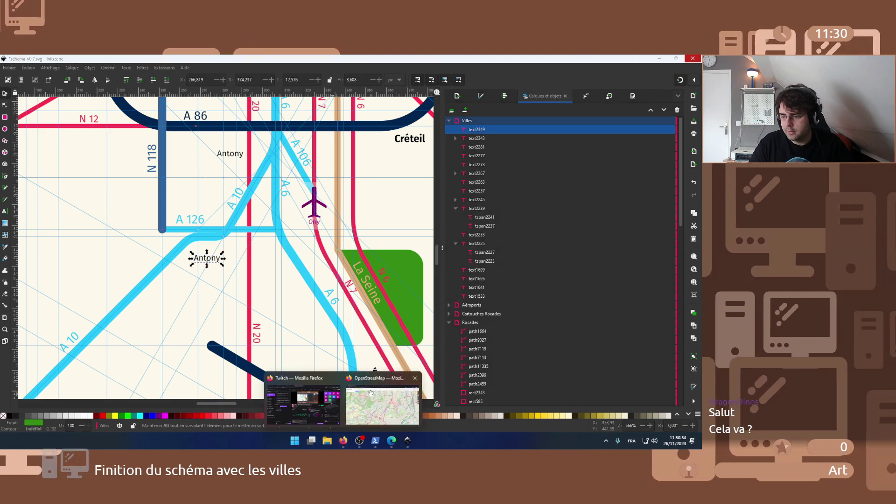
click(370, 394)
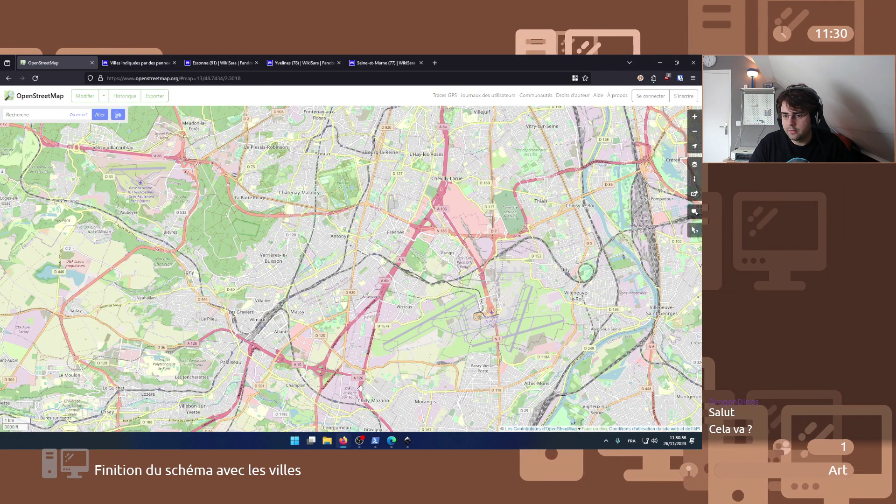
click(407, 441)
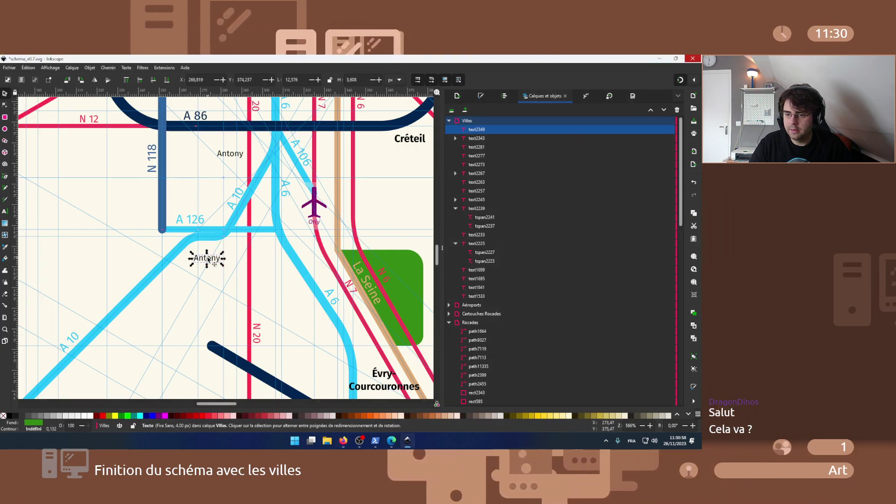
drag(201, 256, 149, 247)
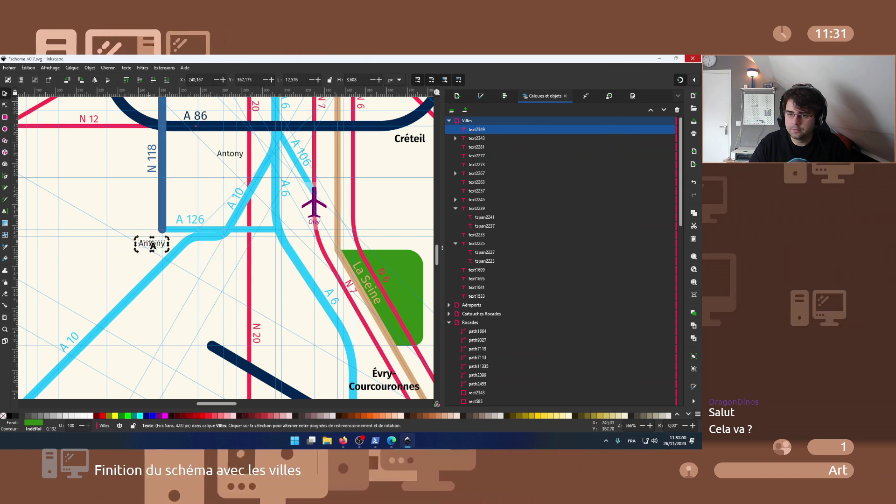
double_click(150, 245)
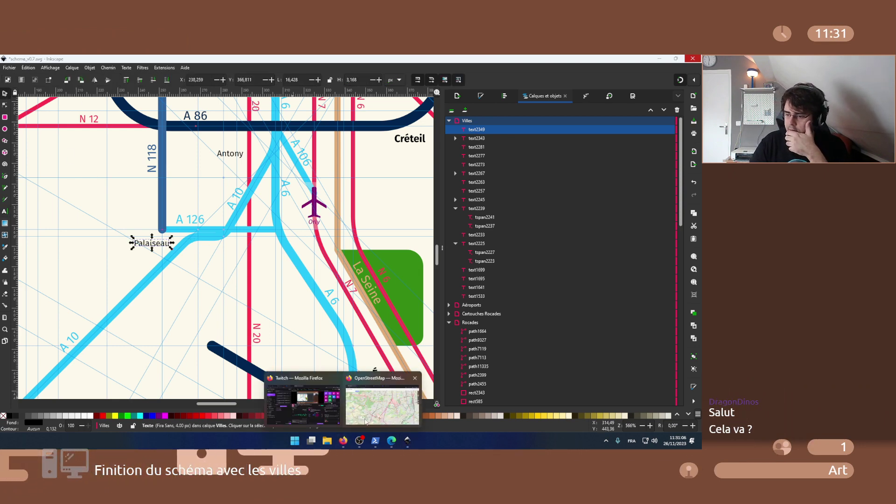
- Switch to the browser and check the Essonne entries in the WikiSara list of green-sign towns
click(365, 421)
click(137, 62)
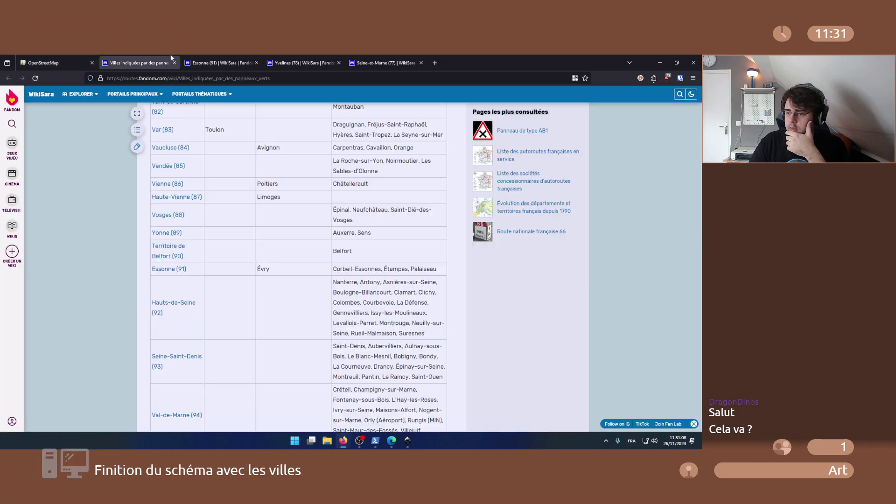
click(52, 63)
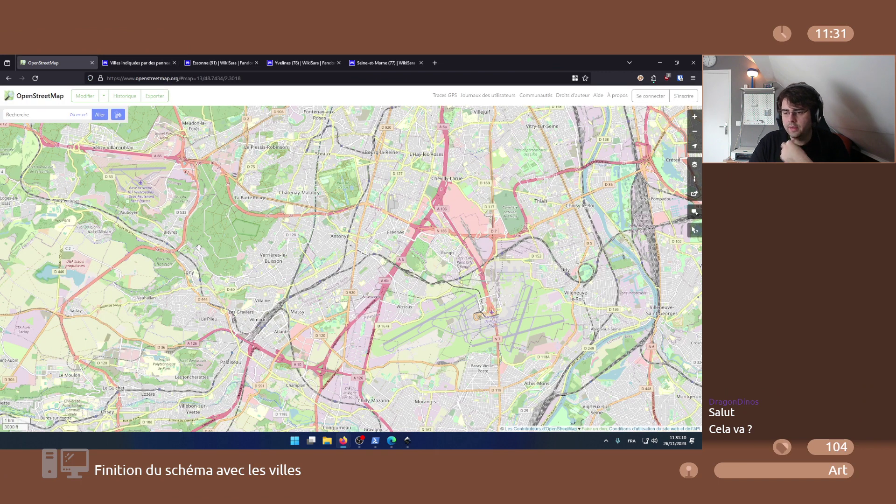
- Return to the Inkscape schematic, copy the Palaiseau label and place the copy south of the N 104, beside the A 6
click(408, 441)
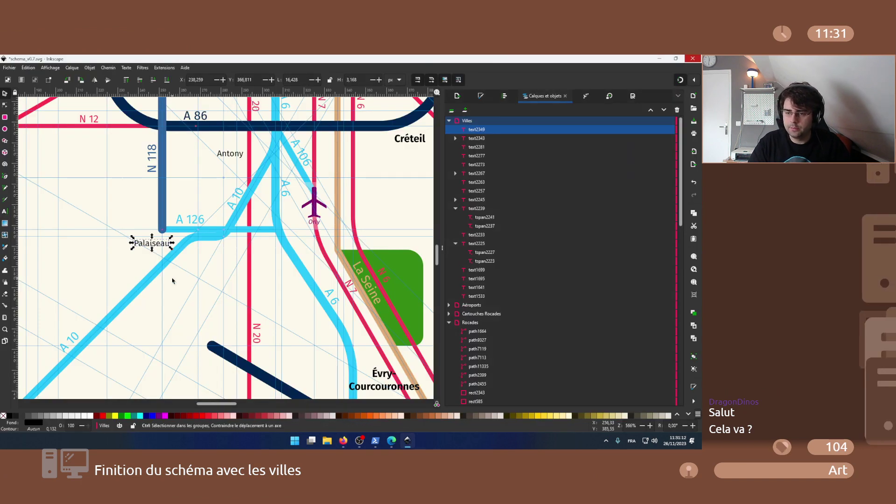
drag(154, 251, 417, 359)
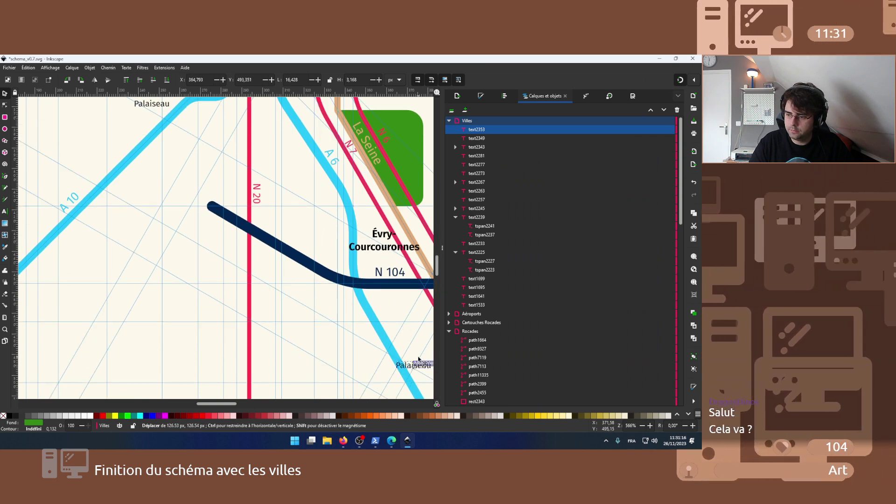
scroll(417, 360, down, 3)
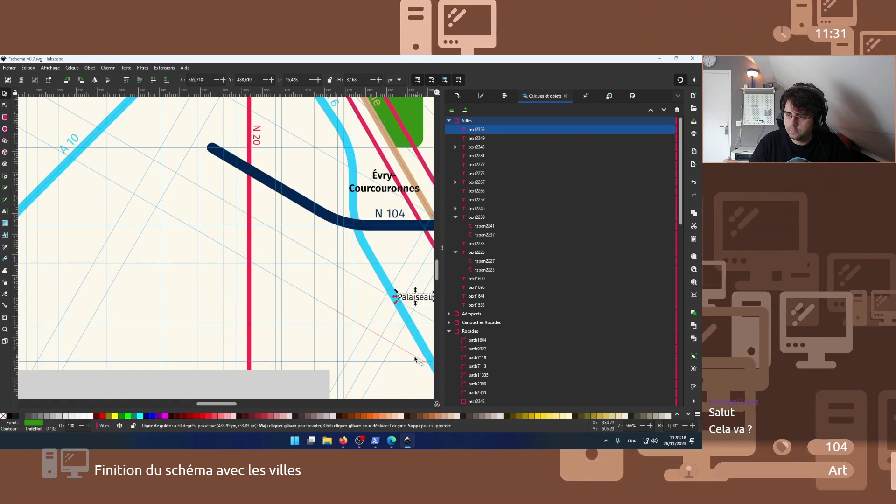
ctrl+scroll(411, 369, down, 1)
scroll(316, 333, down, 4)
scroll(317, 334, right, 10)
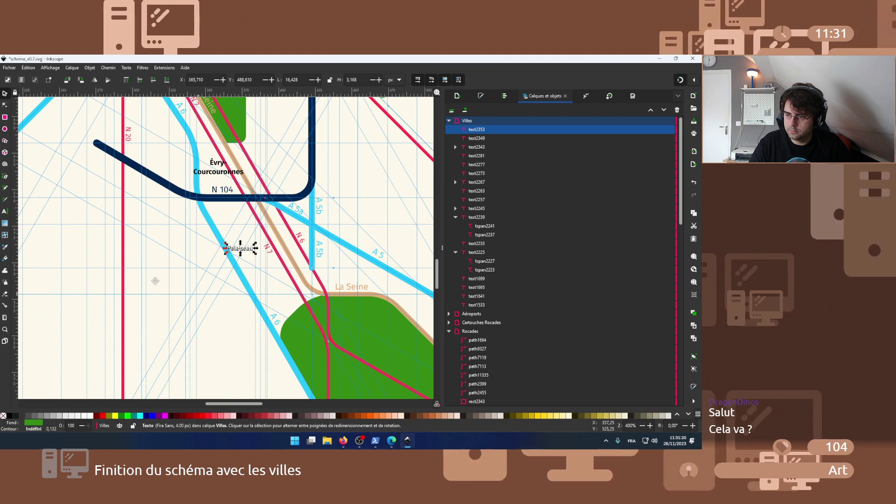
ctrl+scroll(155, 283, down, 1)
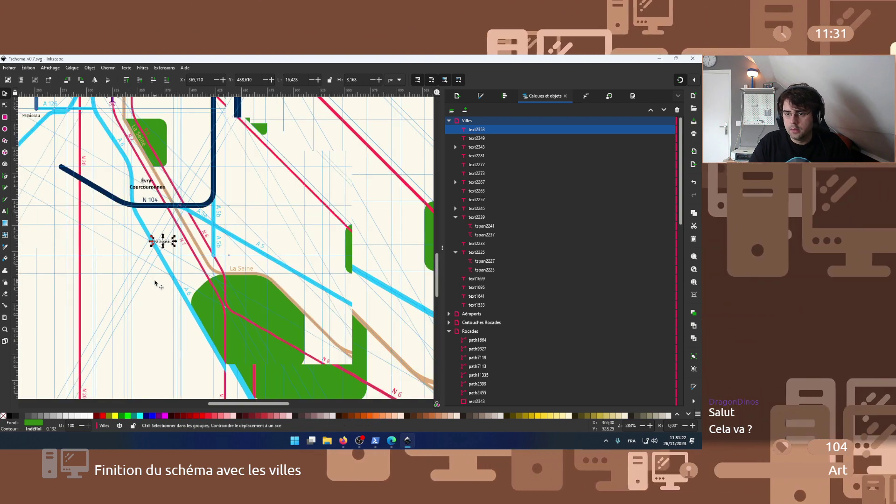
- Examine on OpenStreetMap where Corbeil-Essonnes lies relative to the A 6, N 7, N 104 and the Seine, and return to the Inkscape schematic
mouse_move(347, 445)
click(388, 403)
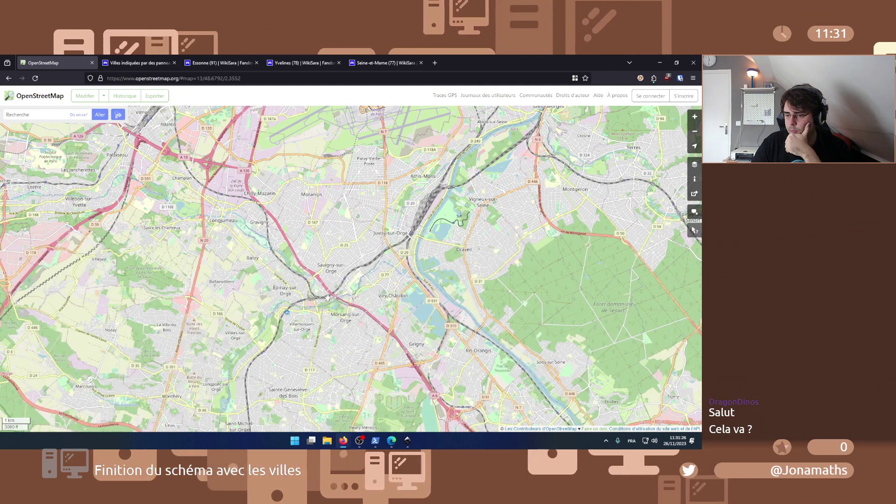
key(Down)
key(Down)
key(Down)
key(Down)
key(Right)
key(Right)
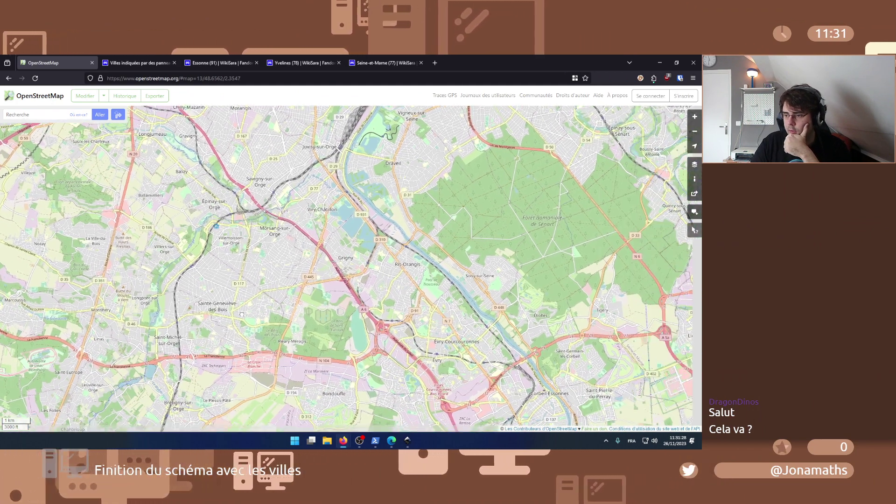
key(Up)
key(Right)
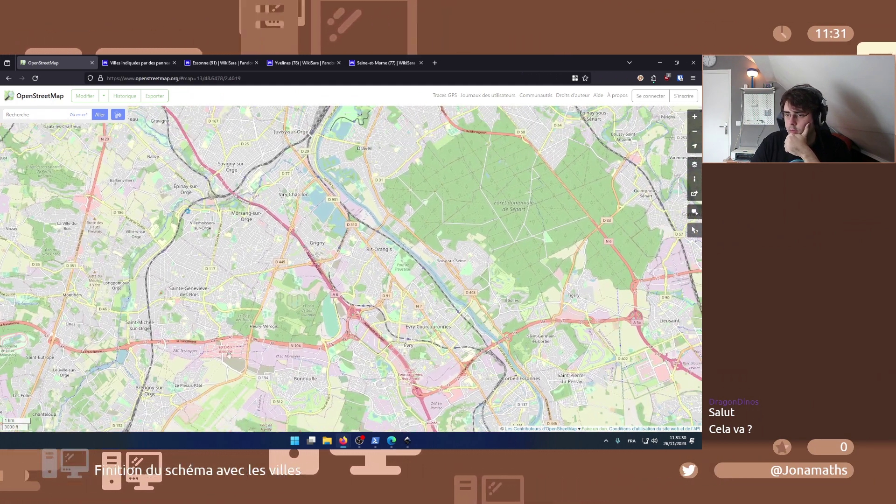
drag(340, 322, 245, 256)
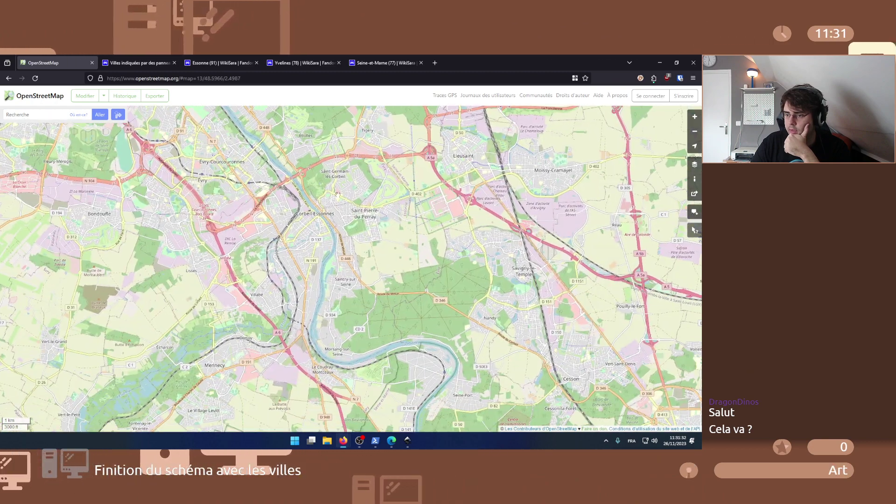
scroll(301, 218, up, 1)
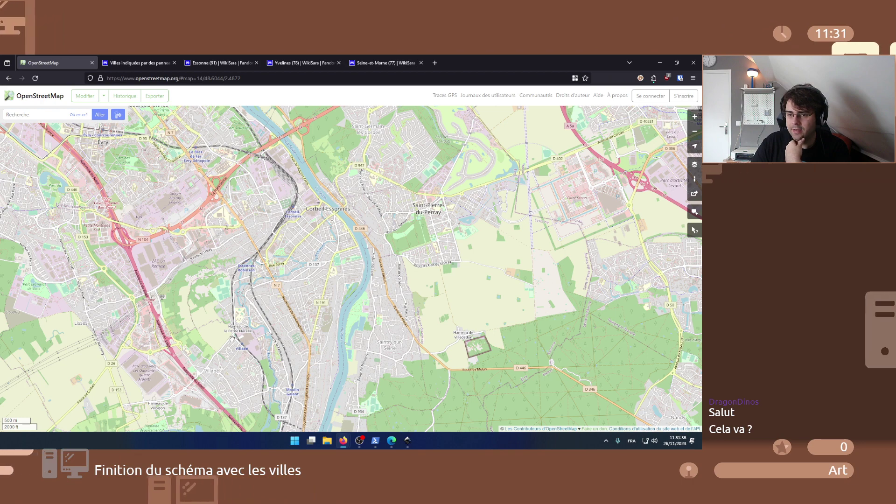
click(407, 442)
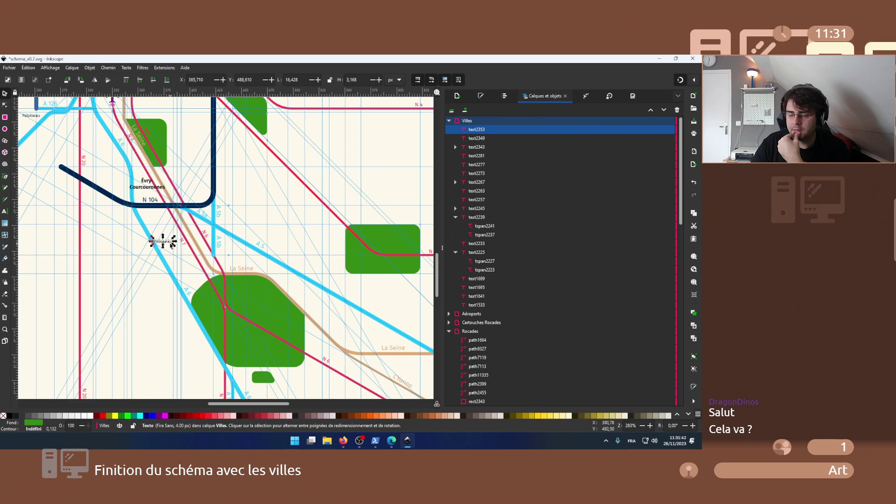
ctrl+scroll(162, 240, up, 3)
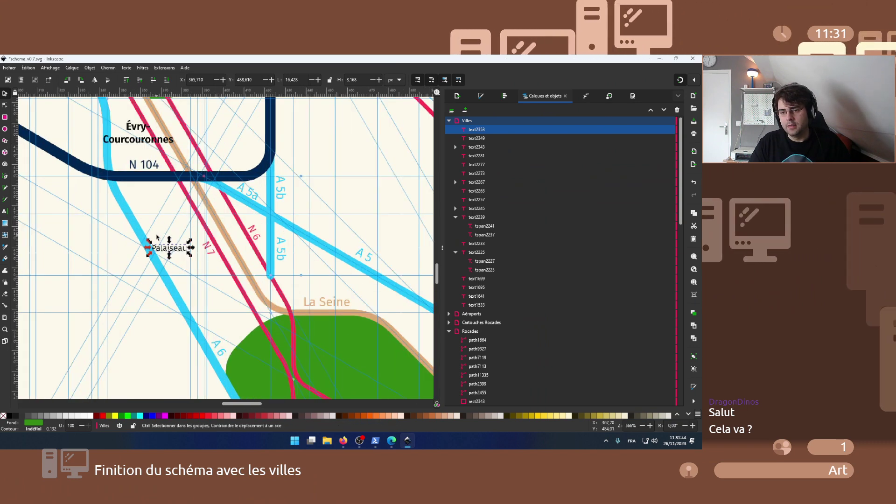
- Move the copied Palaiseau label just below the N 104, between the A 6 and N 7, and change its text to Corbeil-Éssonnes on two lines
drag(175, 242, 164, 186)
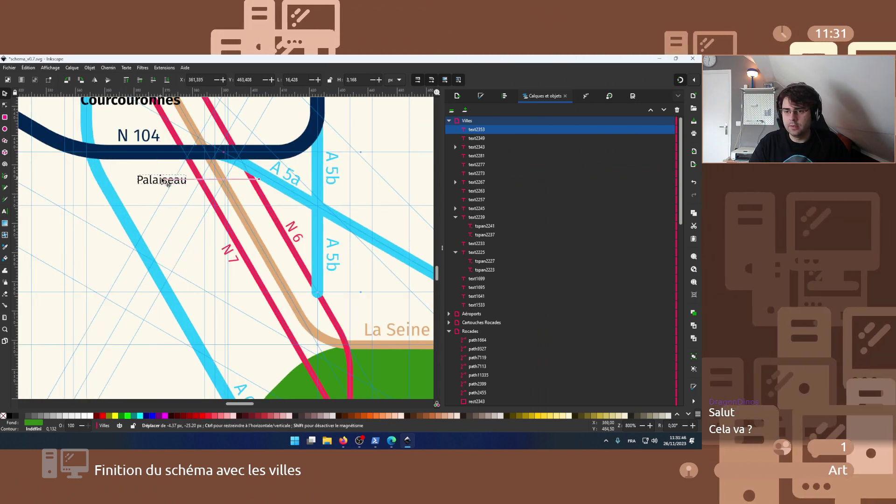
click(164, 186)
click(165, 185)
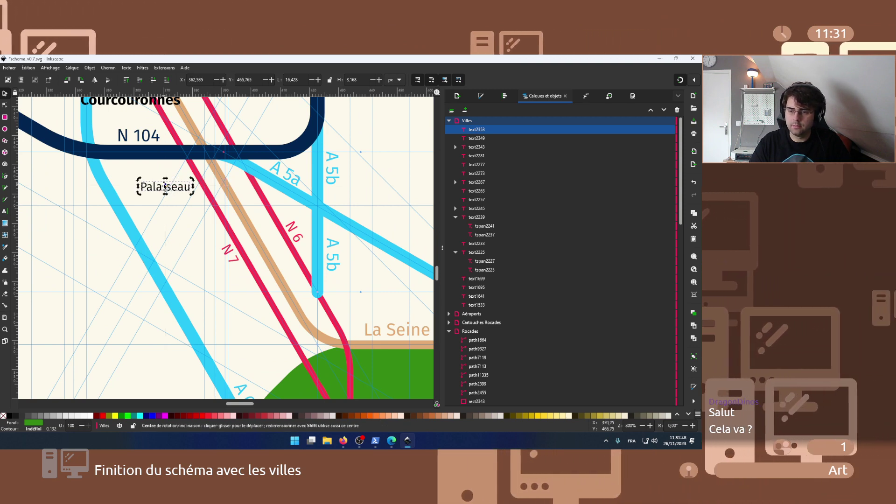
double_click(175, 192)
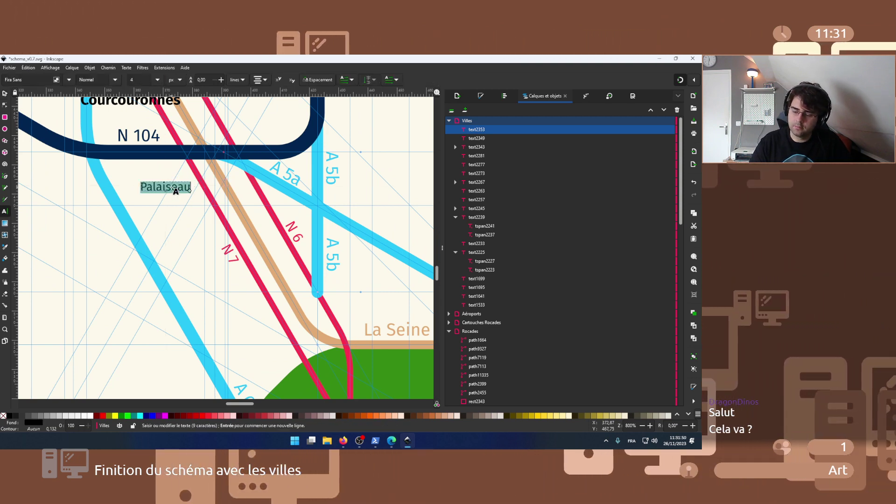
text(Corbeil-)
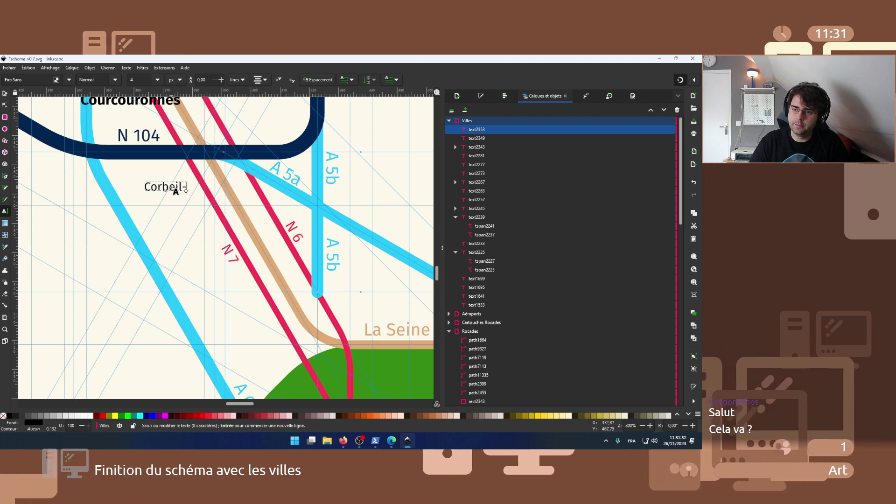
key(Return)
text(Éssonnes)
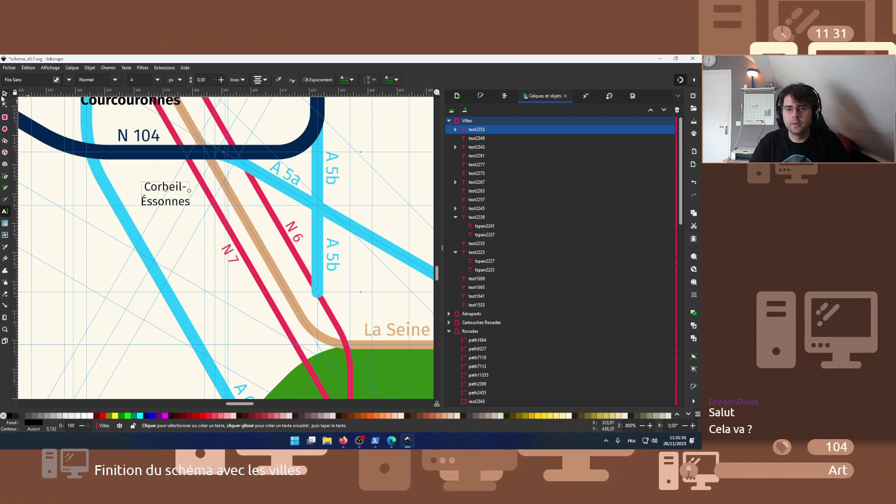
click(4, 94)
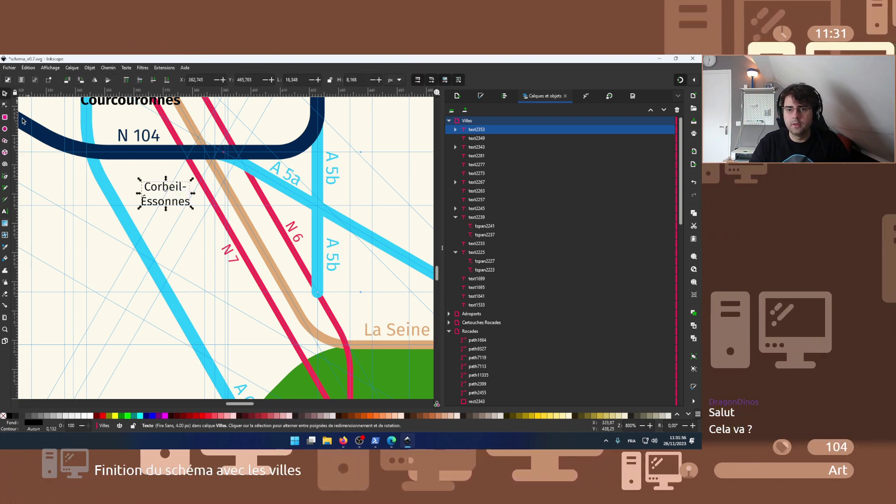
- Switch to OpenStreetMap in the browser, examine where Étampes lies relative to the N 20, and return to the Inkscape schematic
mouse_move(343, 440)
click(384, 398)
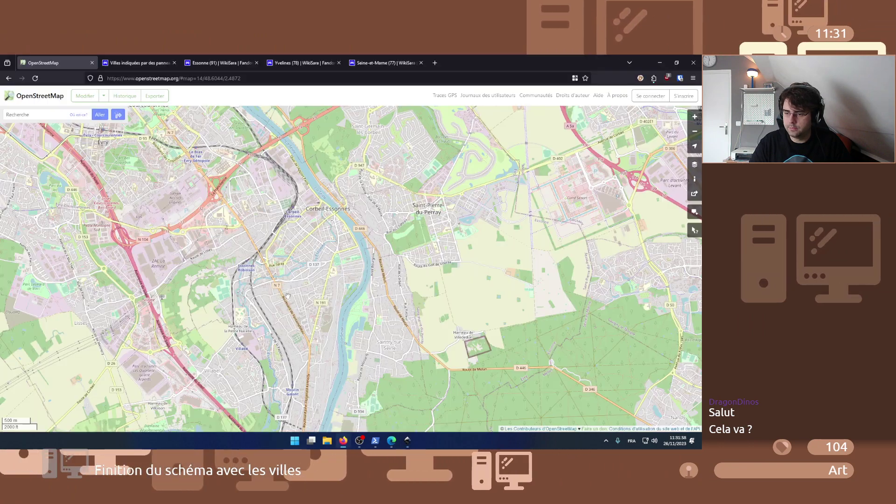
scroll(277, 336, down, 2)
scroll(277, 337, down, 2)
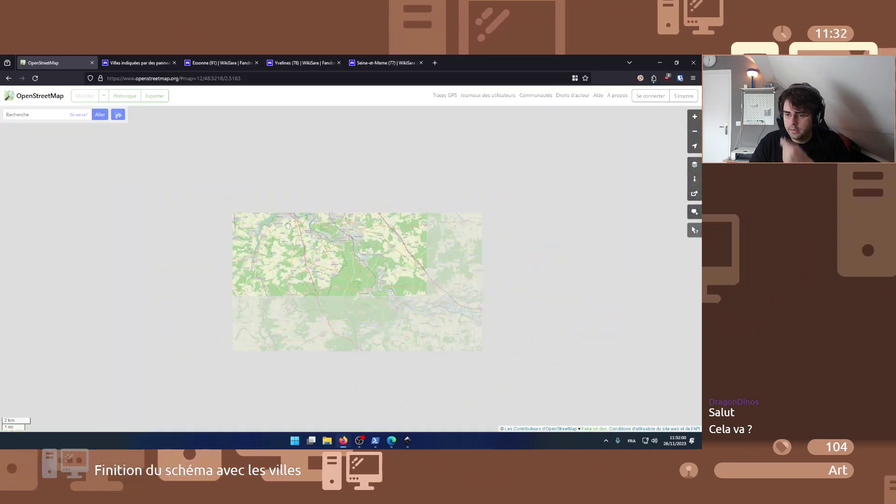
drag(287, 235, 285, 212)
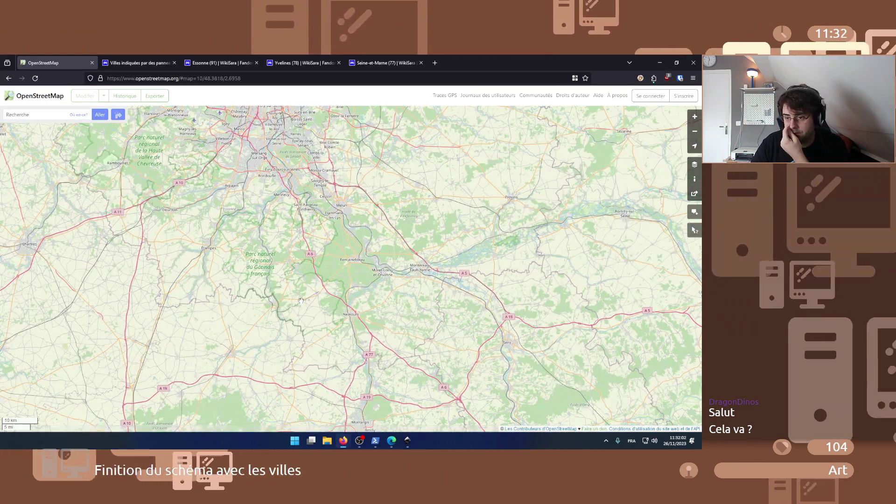
scroll(210, 248, up, 2)
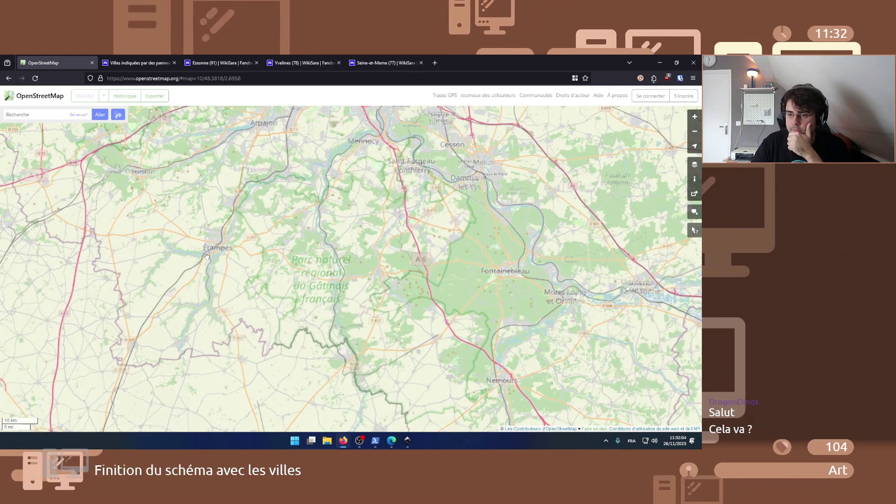
scroll(212, 249, up, 2)
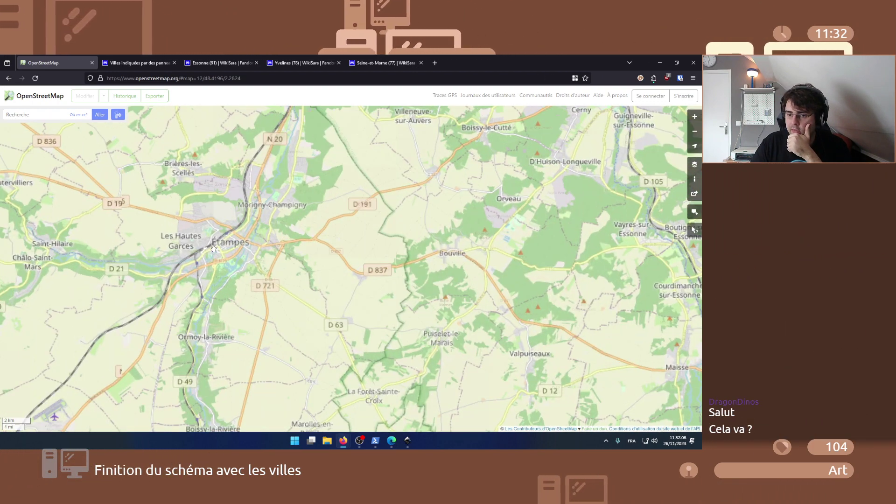
click(408, 441)
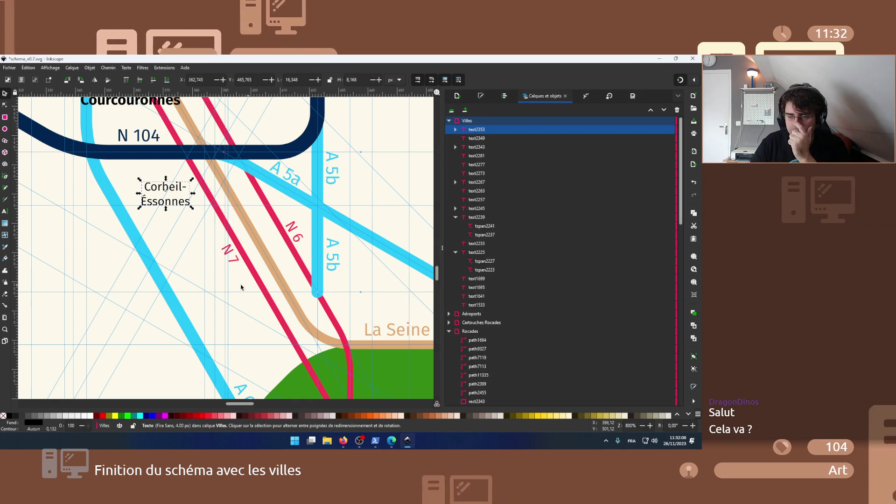
- Copy the Corbeil-Éssonnes label, place the copy on the southern part of the N 20 and change its text to Étampes
scroll(232, 299, down, 3)
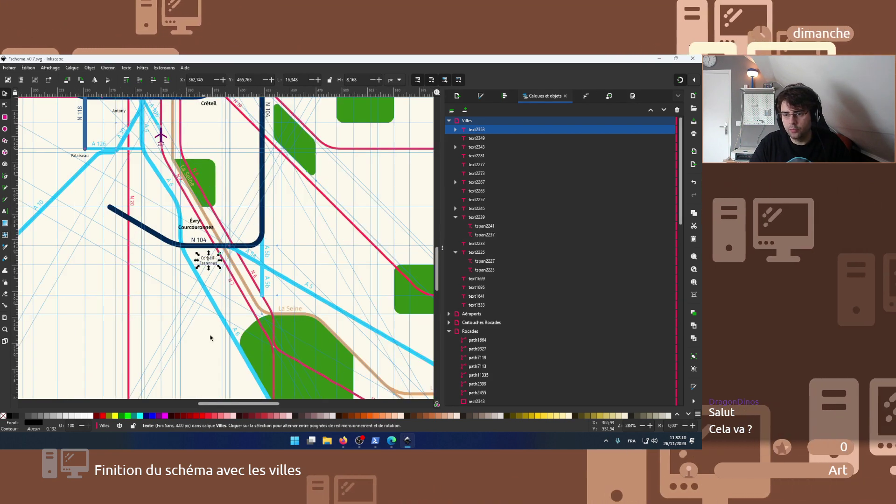
drag(203, 343, 282, 265)
key(ctrl+d)
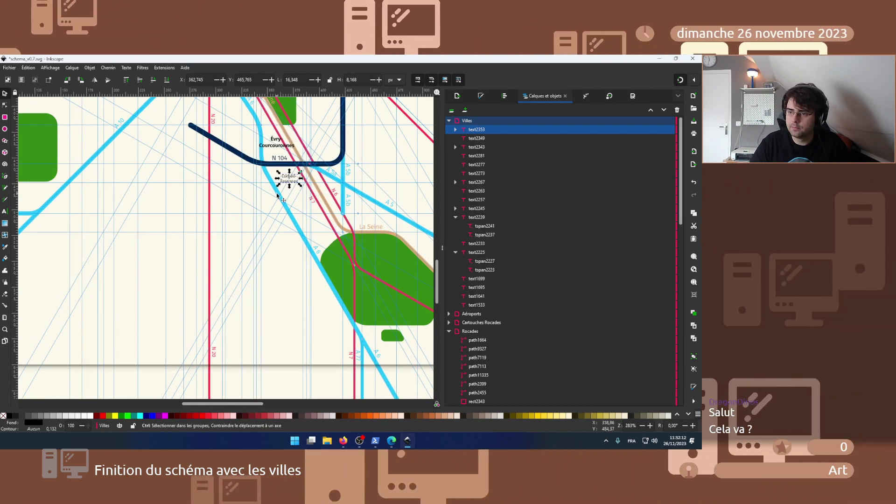
drag(288, 191, 208, 303)
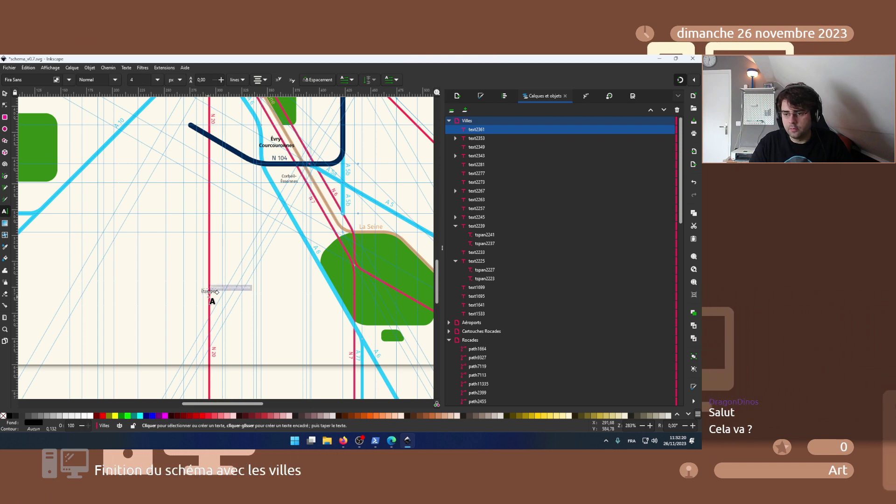
ctrl+scroll(211, 300, up, 5)
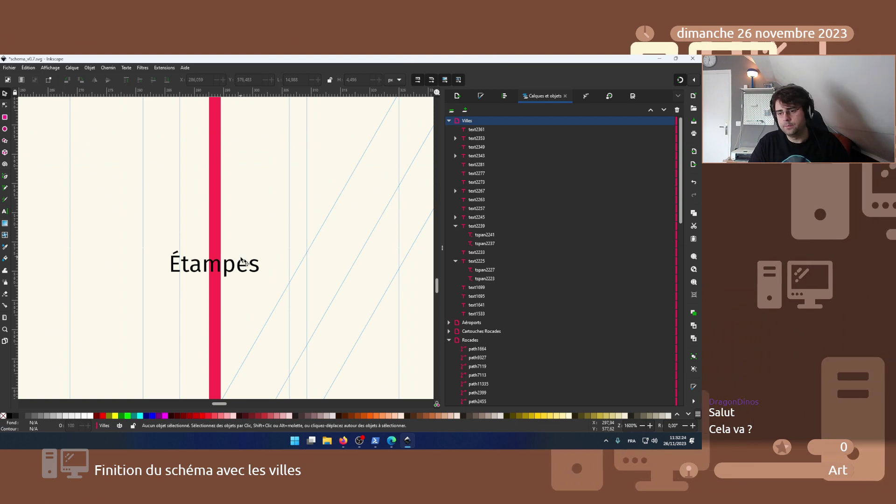
- In the browser, close the Essonne page, check the Yvelines entries in the WikiSara green-sign town list, and return to Inkscape
mouse_move(343, 440)
click(380, 400)
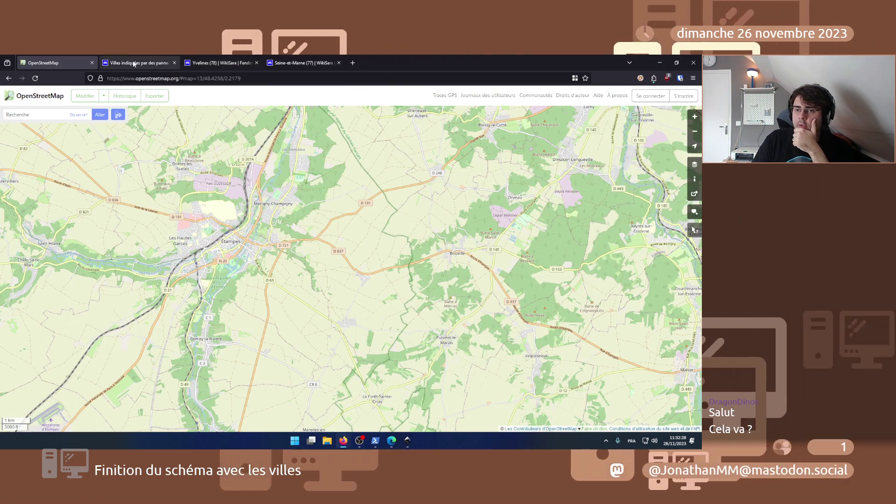
click(230, 63)
click(256, 62)
scroll(286, 264, down, 5)
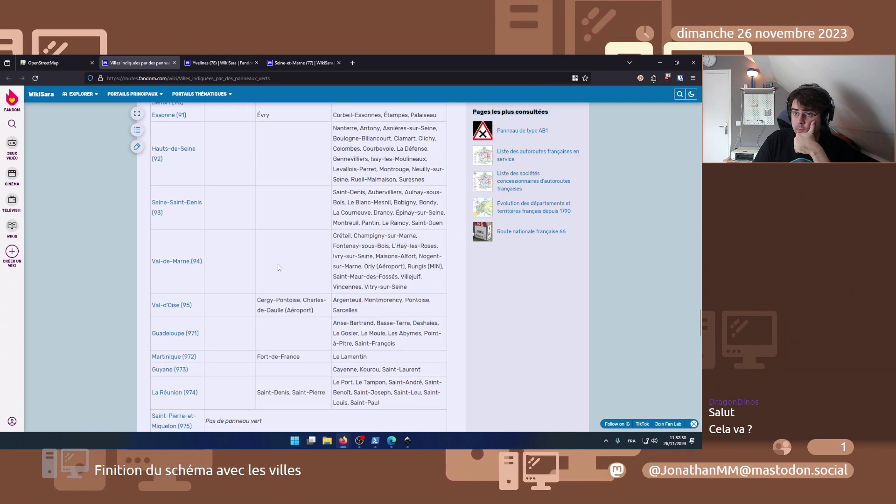
scroll(278, 267, up, 15)
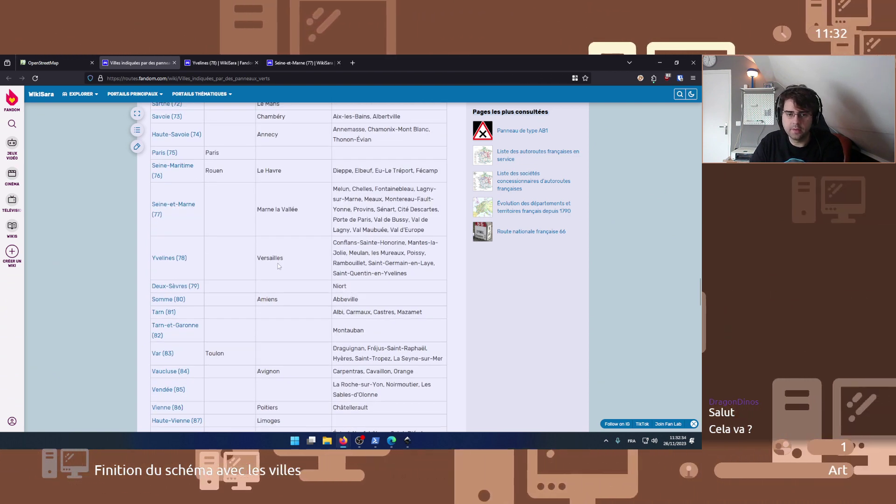
double_click(269, 258)
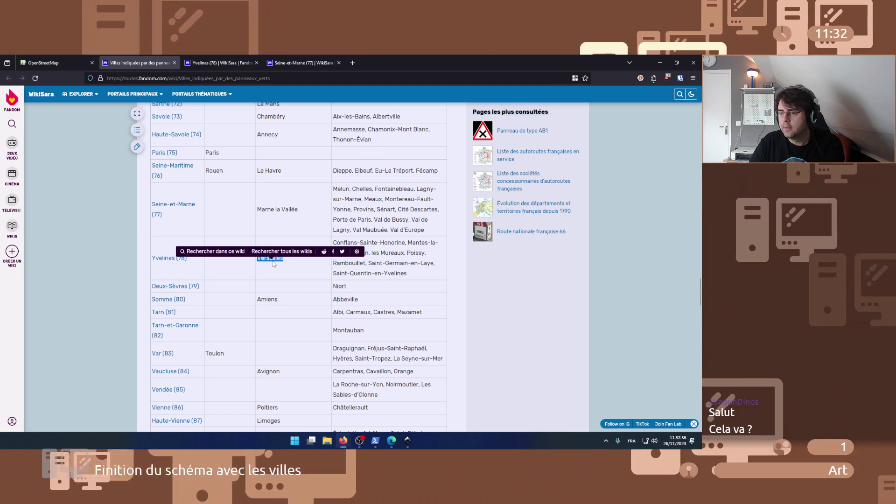
double_click(378, 243)
click(431, 275)
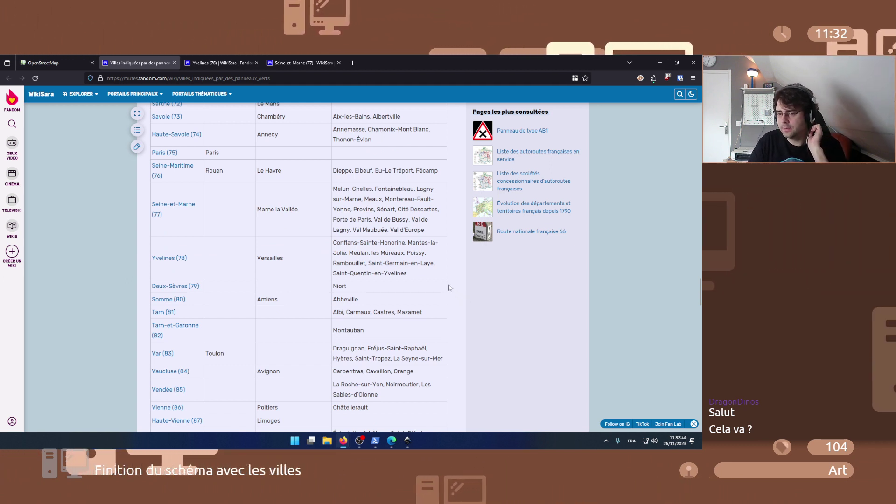
click(408, 441)
- Copy the bold Nanterre label, place the copy just south of the N 10 bend below the N 12, and change its text to Versailles
scroll(254, 336, down, 5)
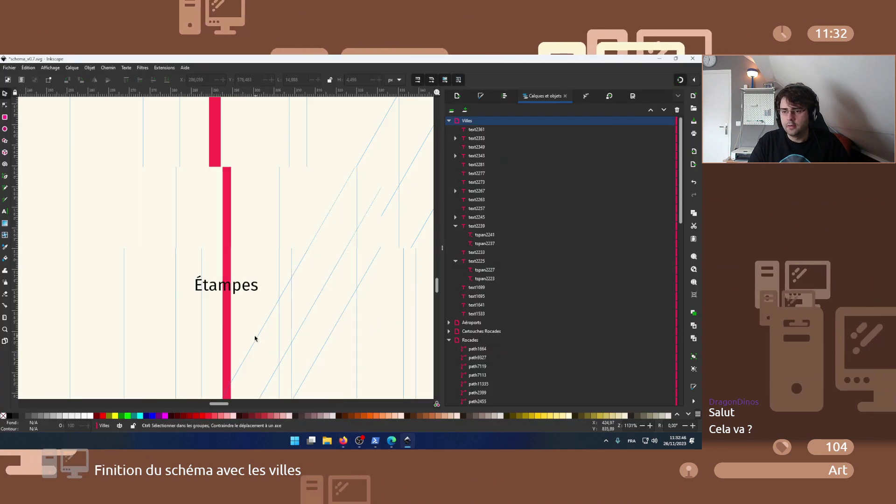
scroll(240, 322, down, 1)
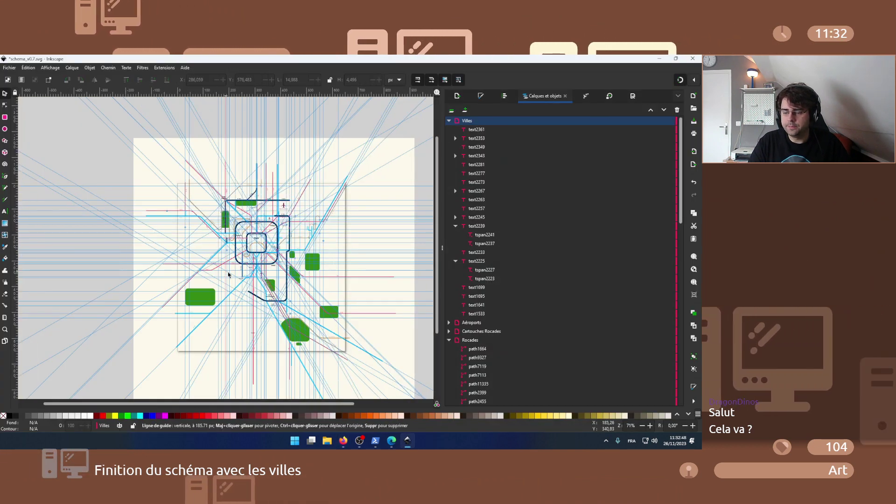
scroll(228, 274, up, 4)
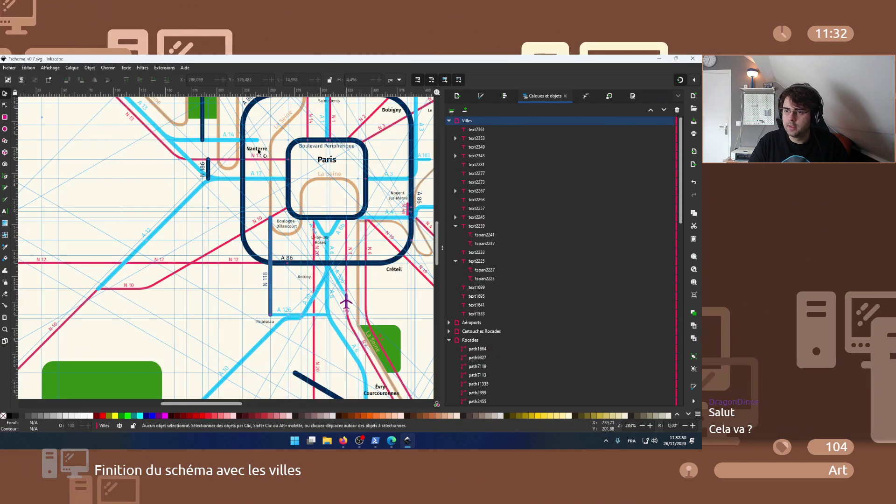
click(258, 150)
key(ctrl+d)
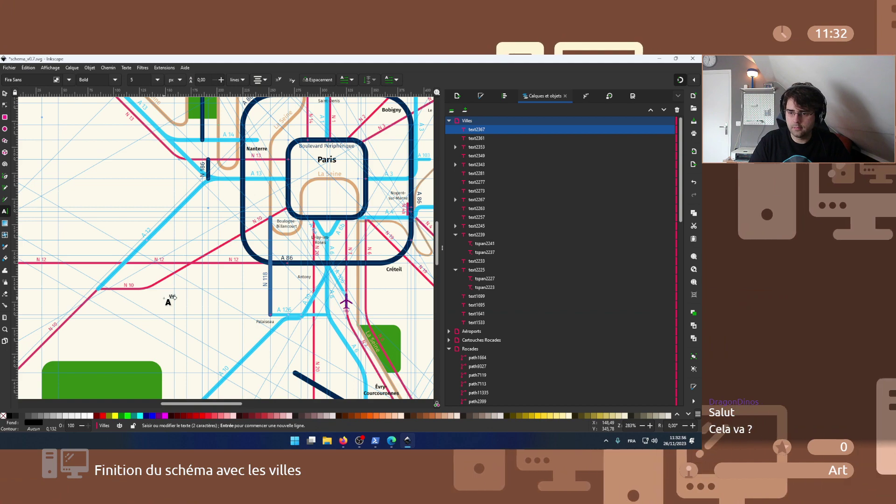
text(rsailles)
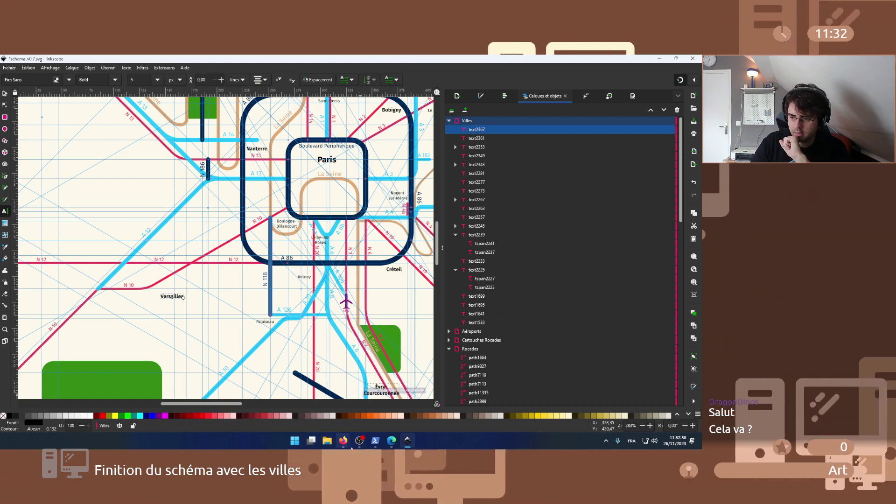
- Examine on OpenStreetMap where Versailles lies relative to the A 86, N 12 and N 118, and return to the Inkscape schematic
mouse_move(351, 447)
click(380, 394)
click(61, 56)
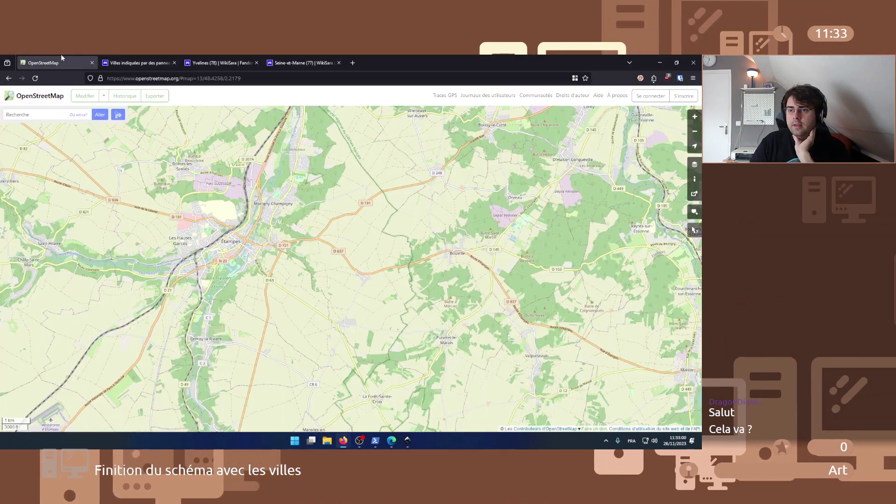
scroll(213, 261, down, 3)
drag(212, 262, 278, 395)
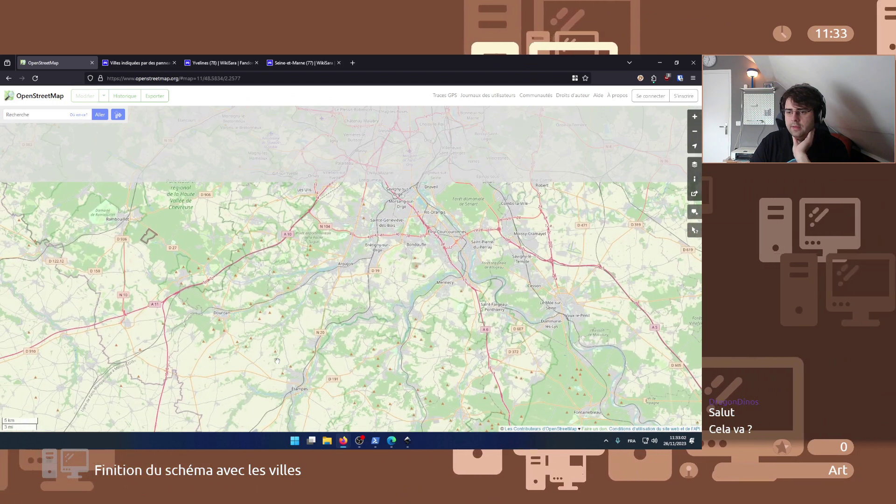
drag(252, 267, 244, 319)
drag(286, 246, 233, 263)
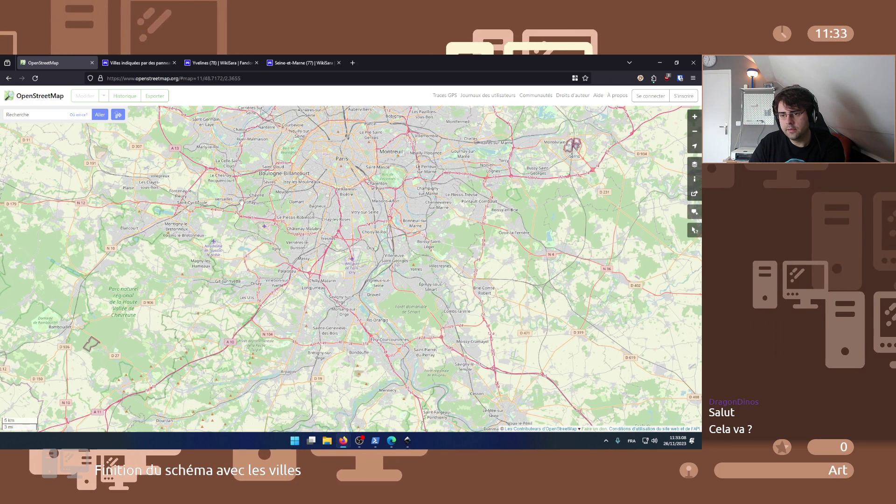
scroll(199, 194, up, 2)
scroll(125, 153, up, 1)
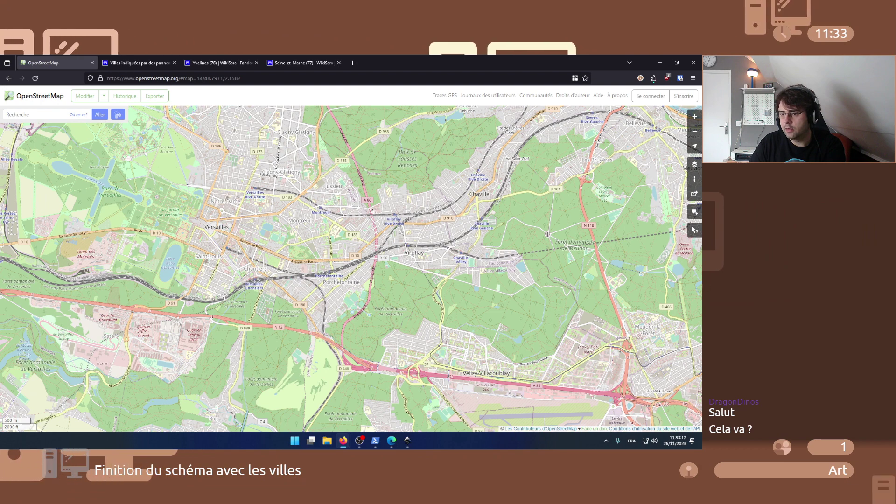
click(408, 441)
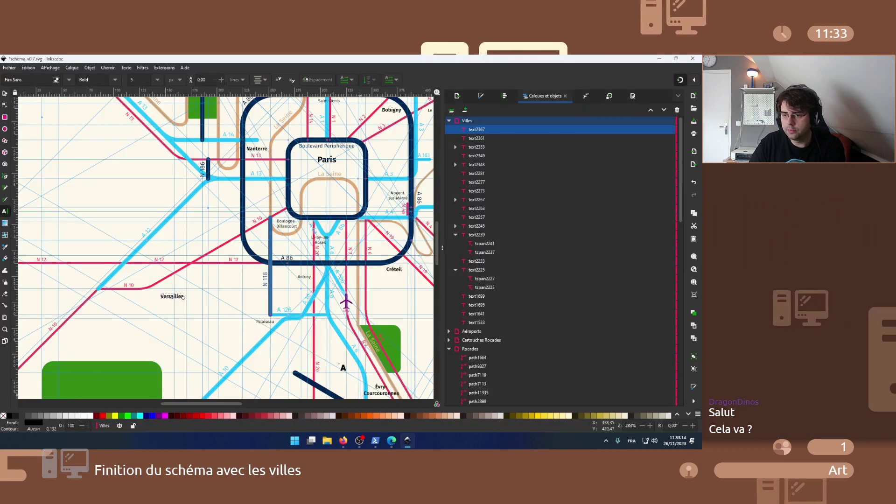
- Move the Versailles label between the N 10 and N 12, just west of the A 86 ring
scroll(262, 269, up, 2)
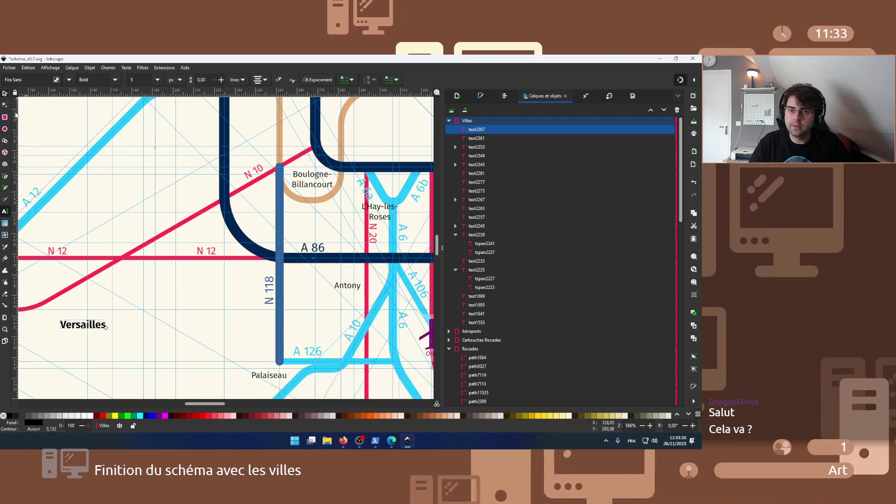
click(6, 92)
drag(99, 327, 212, 240)
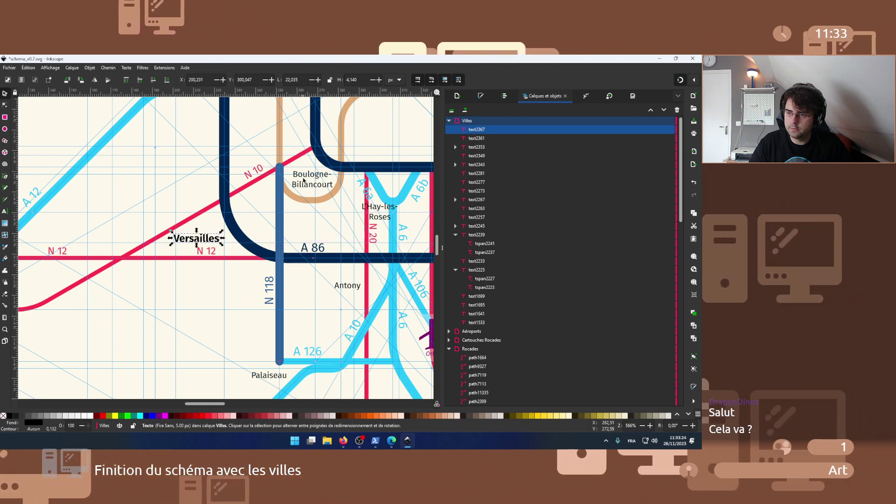
- Duplicate the Boulogne-Billancourt label, place the copy south of the N 12, west of the N 118, and change its text to Conflans-Sainte-Honorine
click(306, 185)
key(ctrl+d)
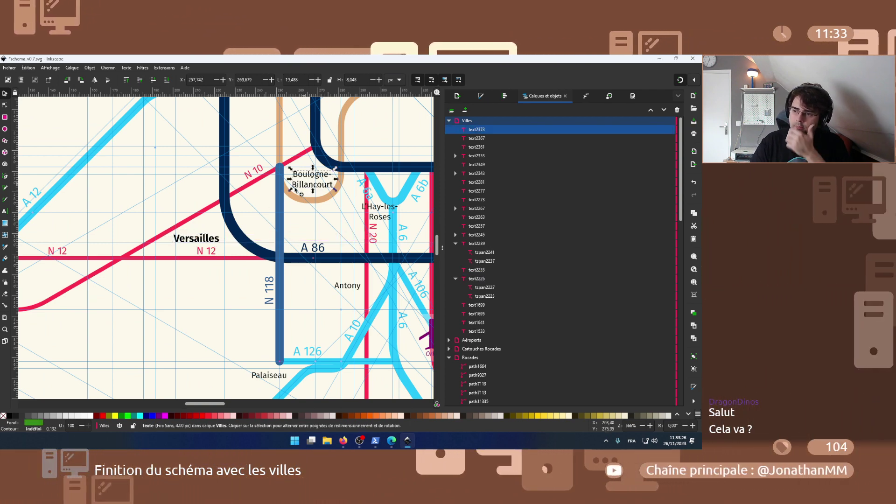
drag(295, 189, 135, 319)
click(343, 441)
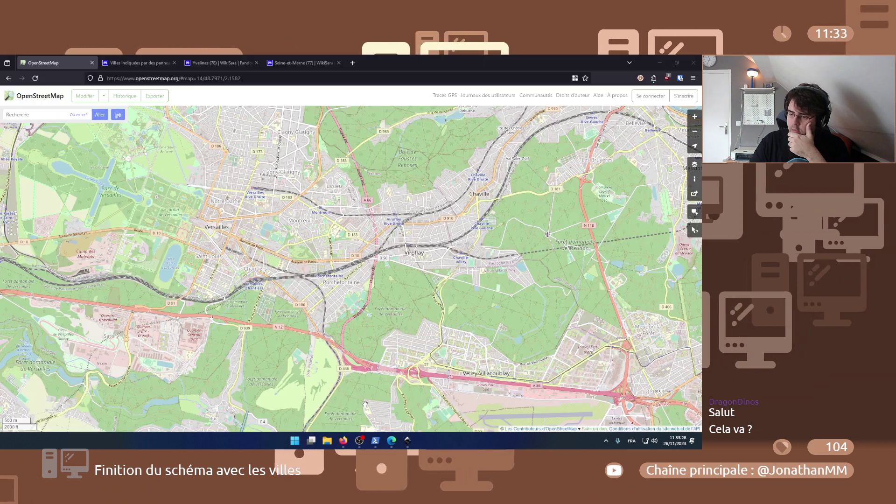
scroll(365, 404, up, 2)
key(ctrl+Tab)
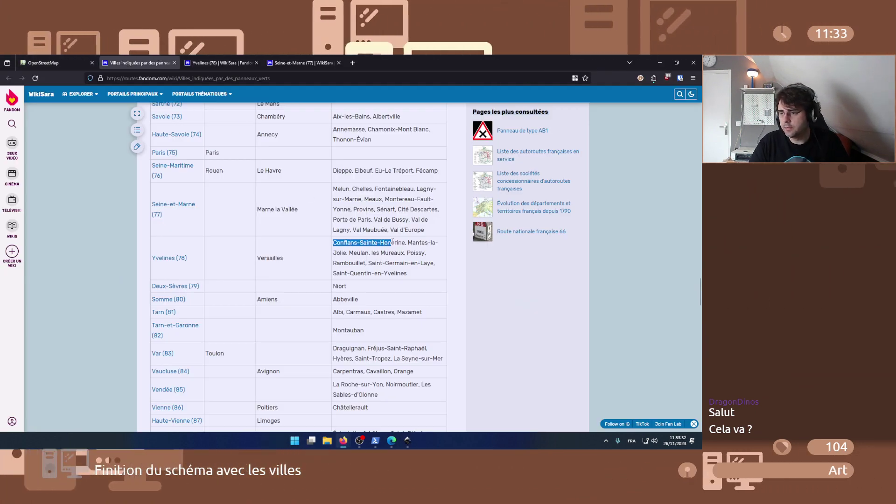
drag(403, 241, 406, 243)
click(413, 441)
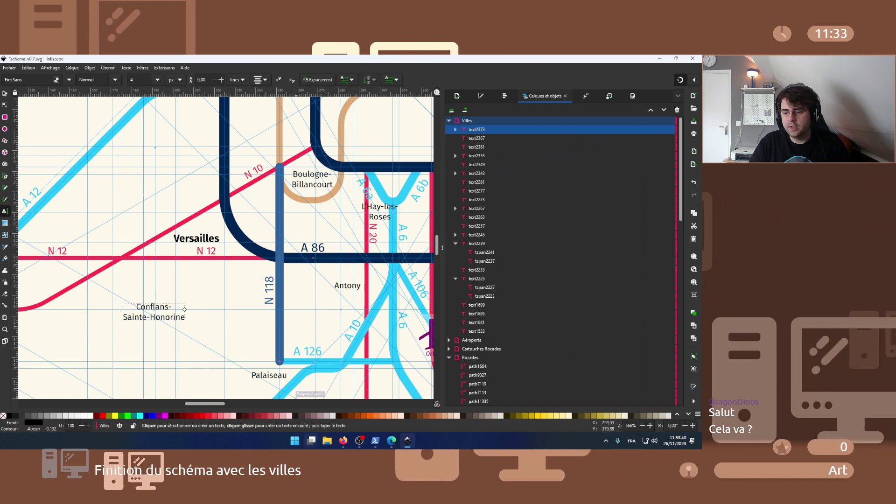
- Save the schematic in its current file
mouse_move(343, 441)
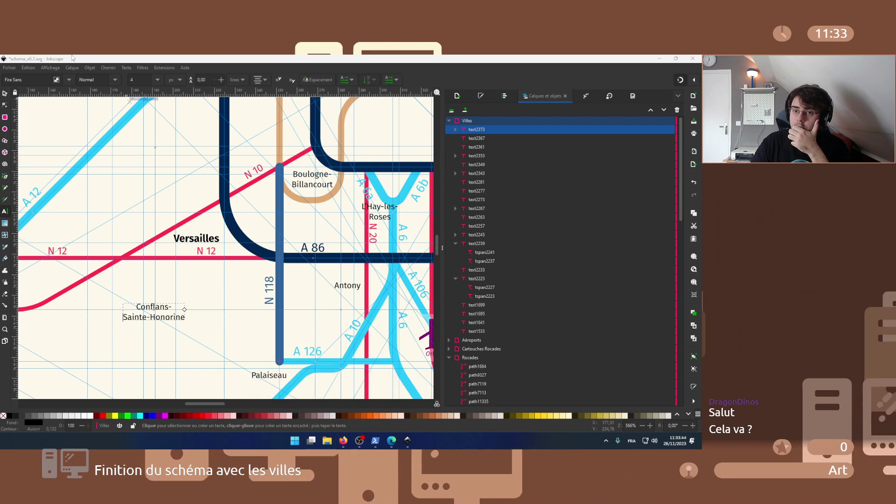
key(alt+Tab)
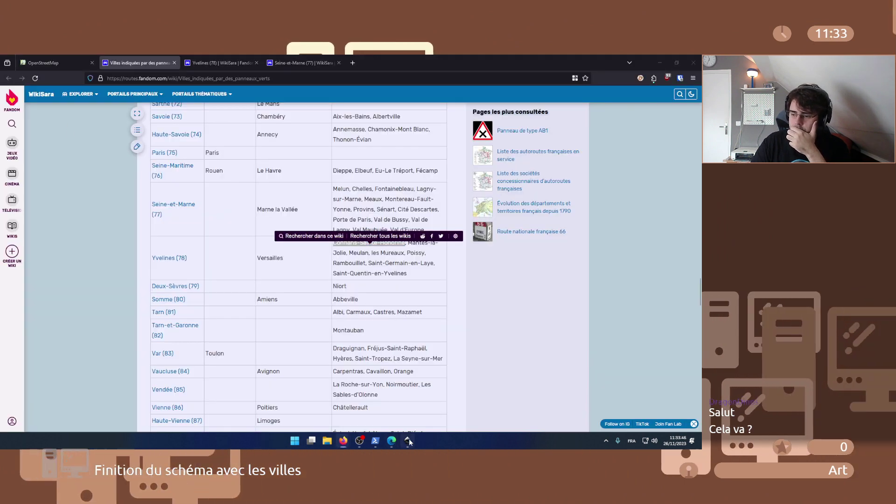
click(408, 440)
click(9, 68)
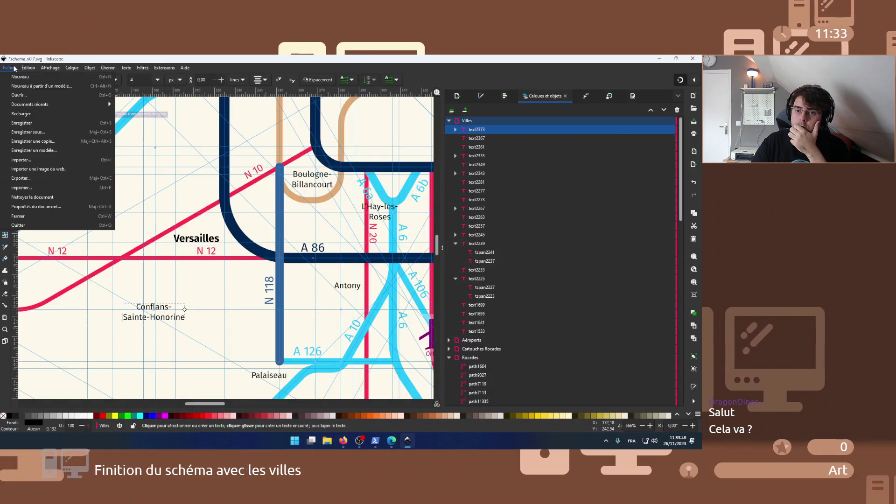
click(28, 123)
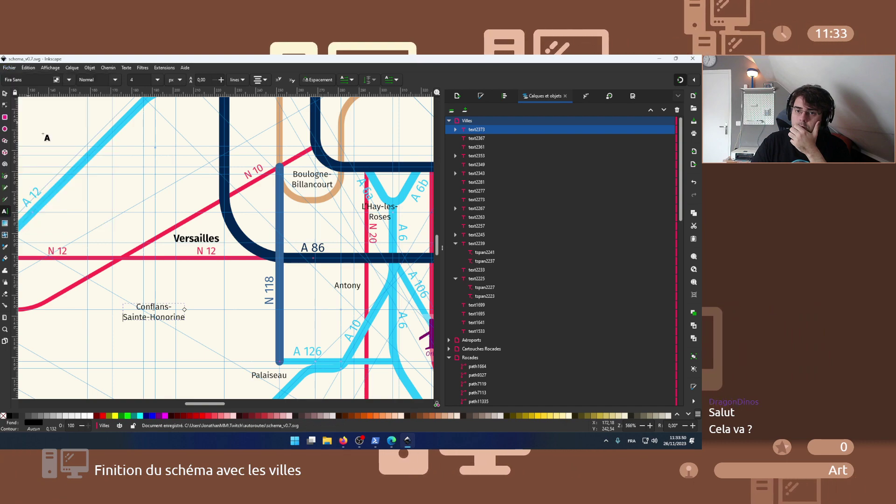
- Examine on OpenStreetMap where Conflans-Sainte-Honorine and Saint-Germain-en-Laye lie relative to the Seine, the forest and the A 14, and return to Inkscape
mouse_move(343, 442)
click(383, 401)
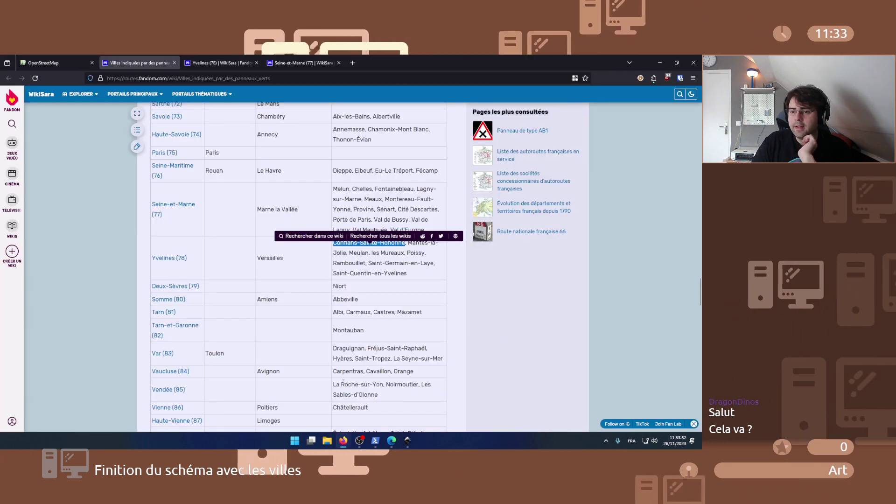
click(93, 60)
scroll(209, 268, down, 2)
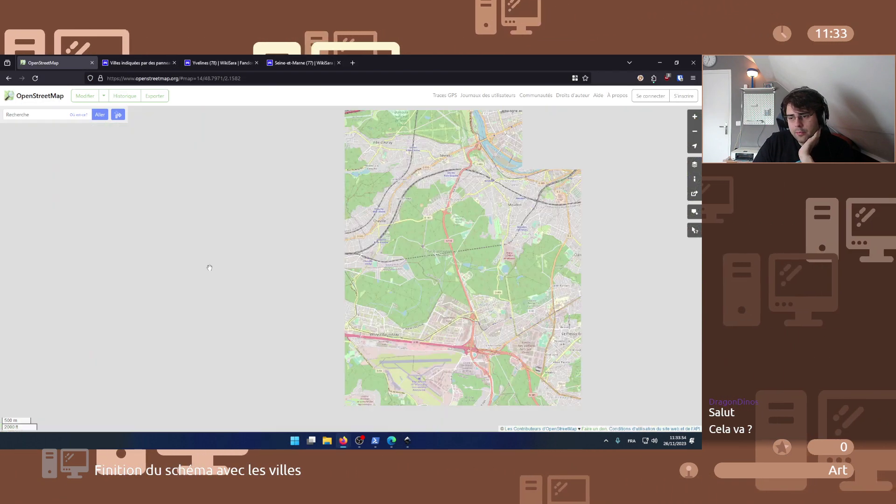
drag(279, 189, 237, 322)
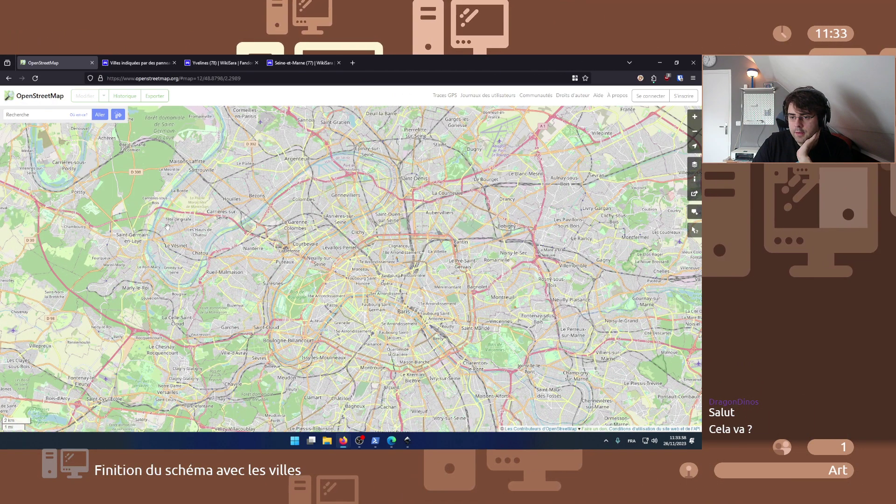
drag(186, 280, 270, 216)
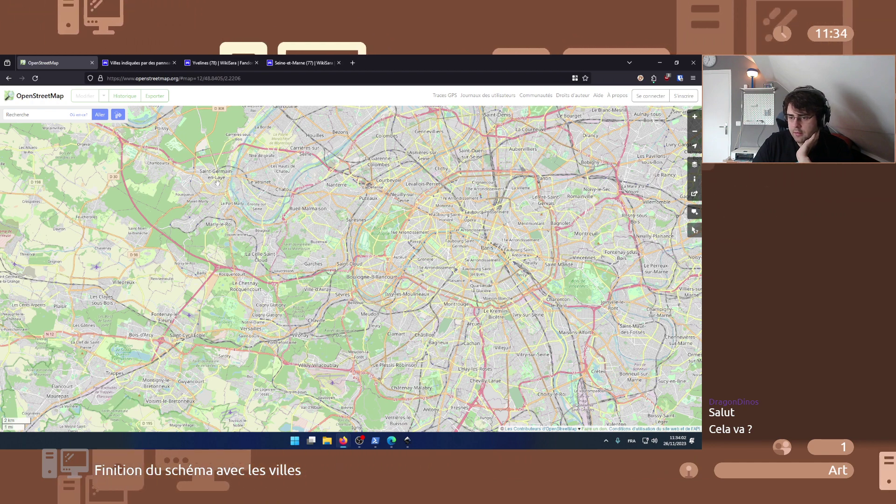
drag(217, 182, 168, 332)
drag(174, 152, 220, 169)
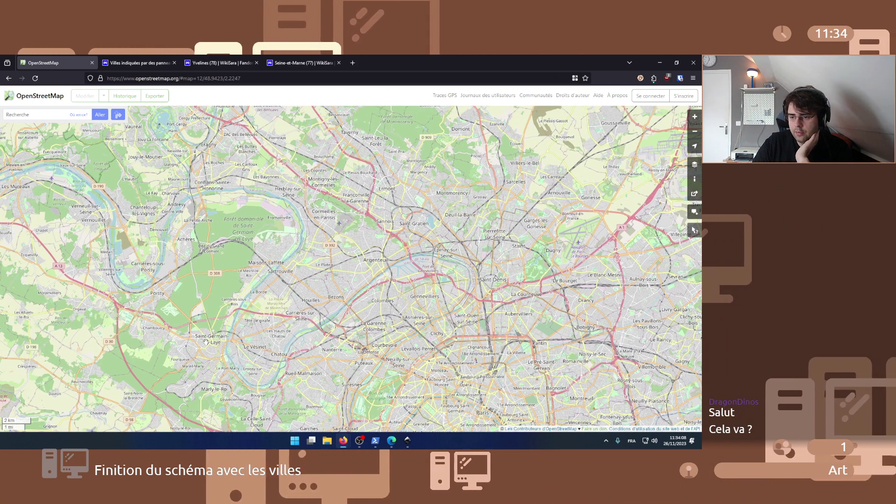
scroll(207, 349, up, 1)
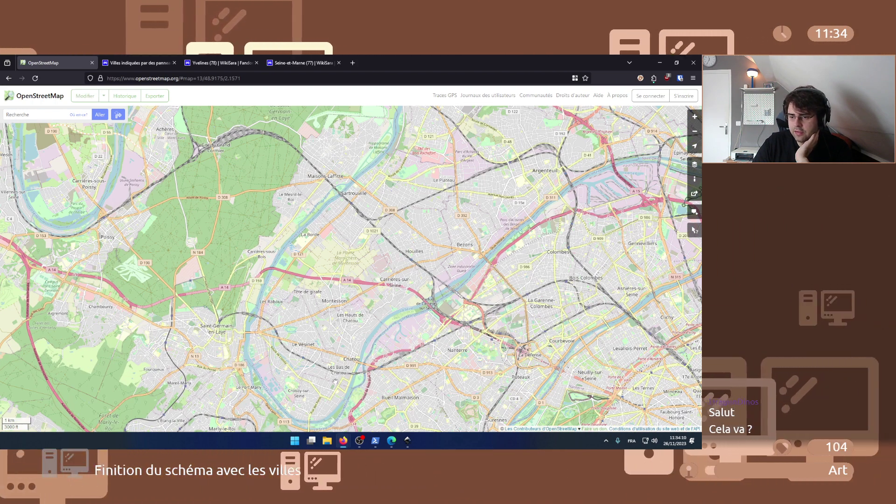
click(407, 440)
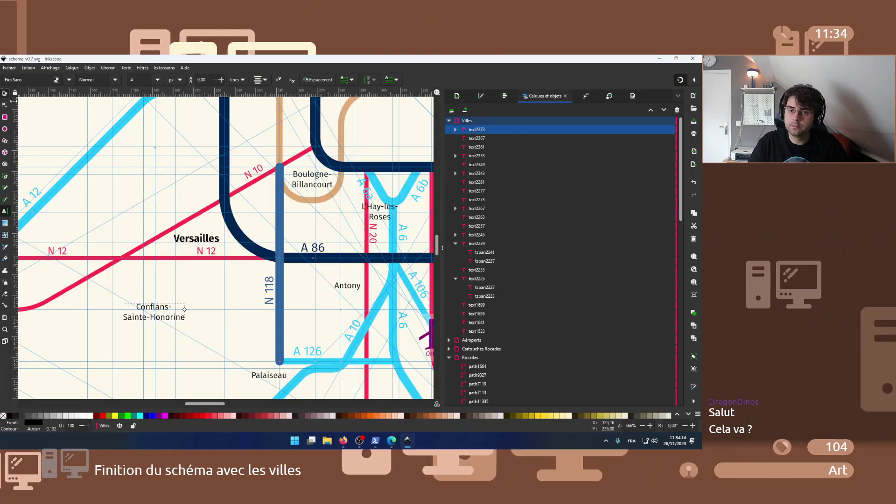
- Move the Conflans-Sainte-Honorine label between the A 14 and N 13, just above the N 186, and compare that area with OpenStreetMap
scroll(174, 245, down, 3)
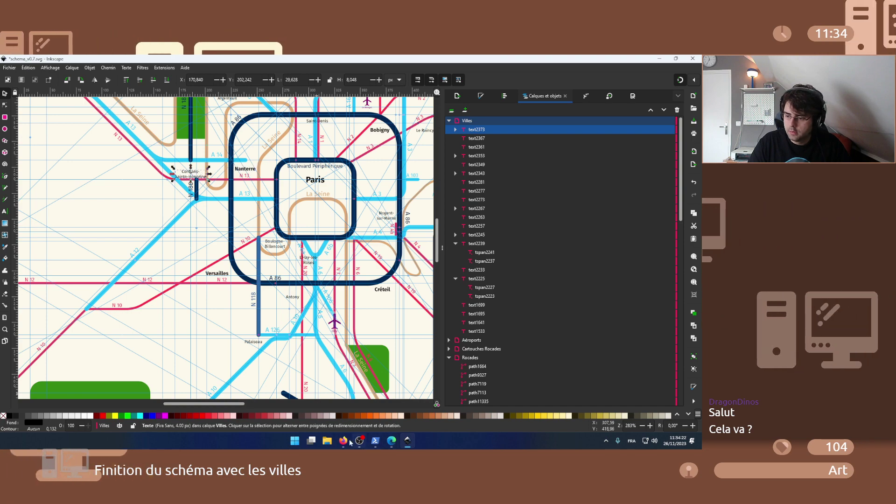
mouse_move(350, 442)
click(357, 414)
drag(270, 341, 256, 265)
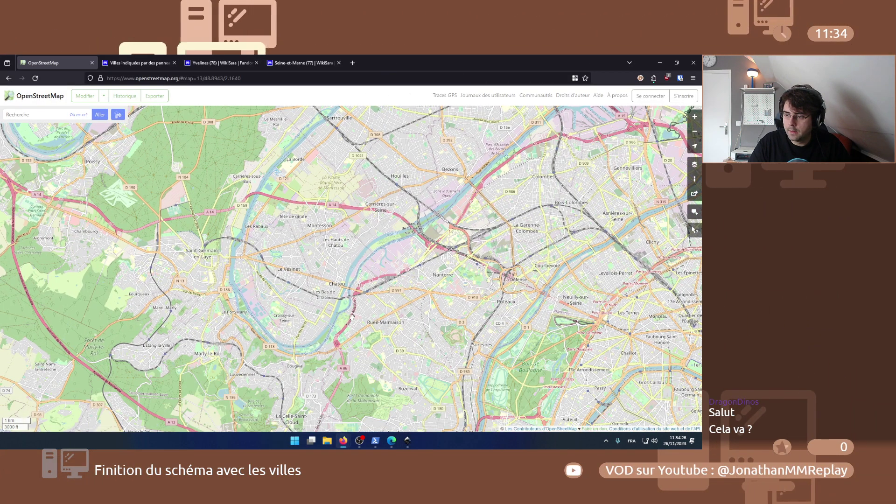
click(408, 442)
- Duplicate the Conflans-Sainte-Honorine label above the A 14 and change the lower one to Saint-Germain-en-Laye, placed between the A 14 and N 13
scroll(183, 161, up, 2)
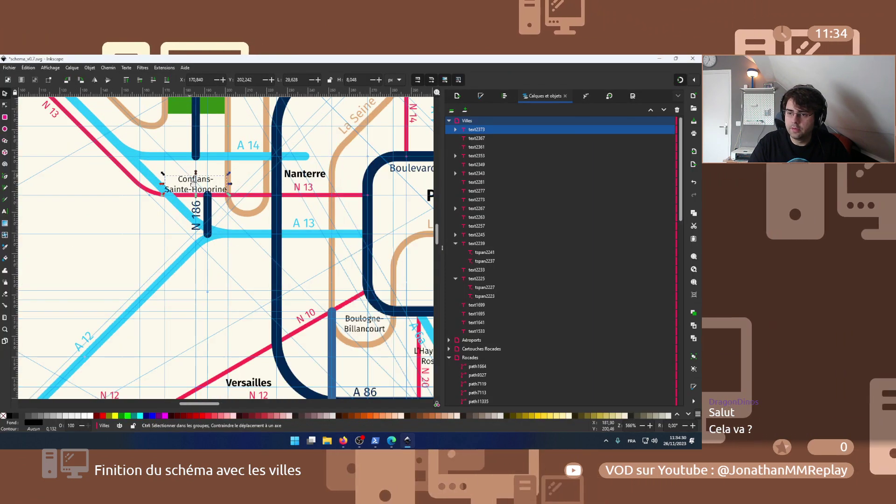
scroll(200, 195, down, 2)
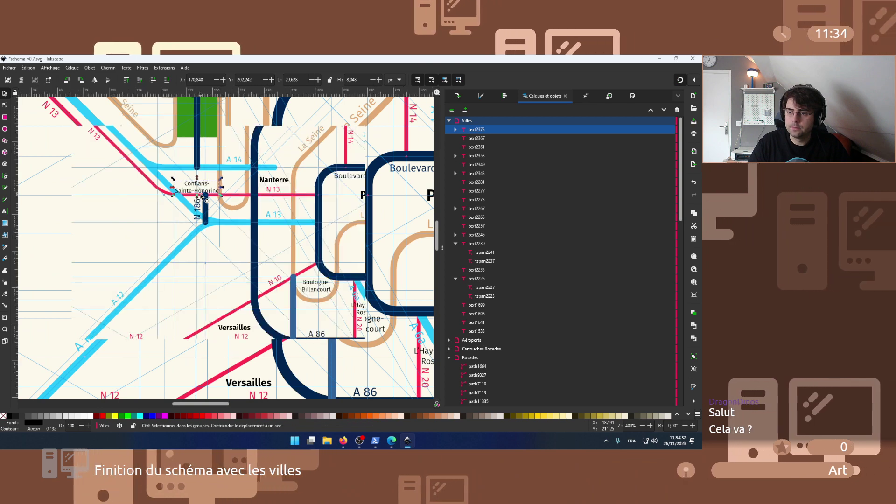
scroll(195, 177, up, 3)
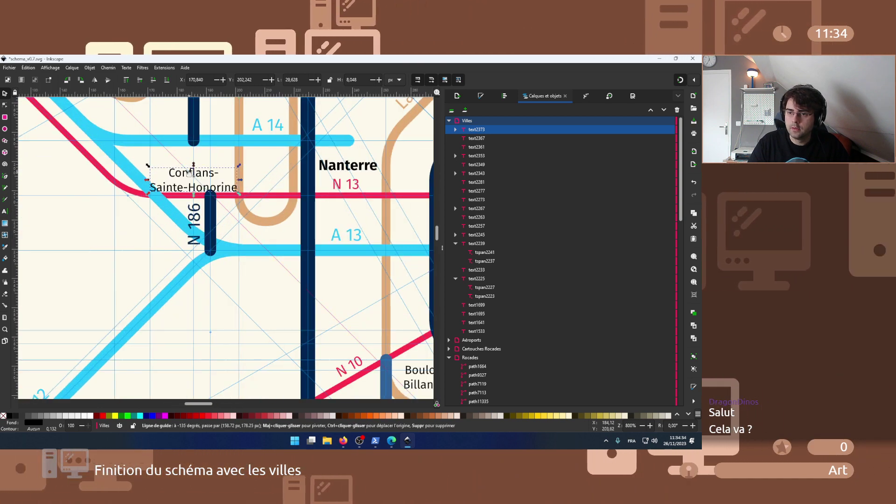
key(ctrl+d)
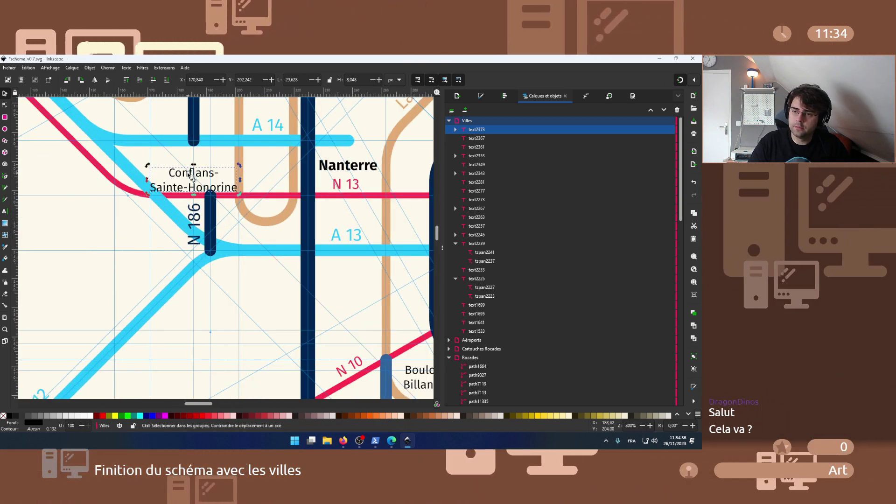
drag(194, 177, 190, 162)
drag(140, 82, 154, 109)
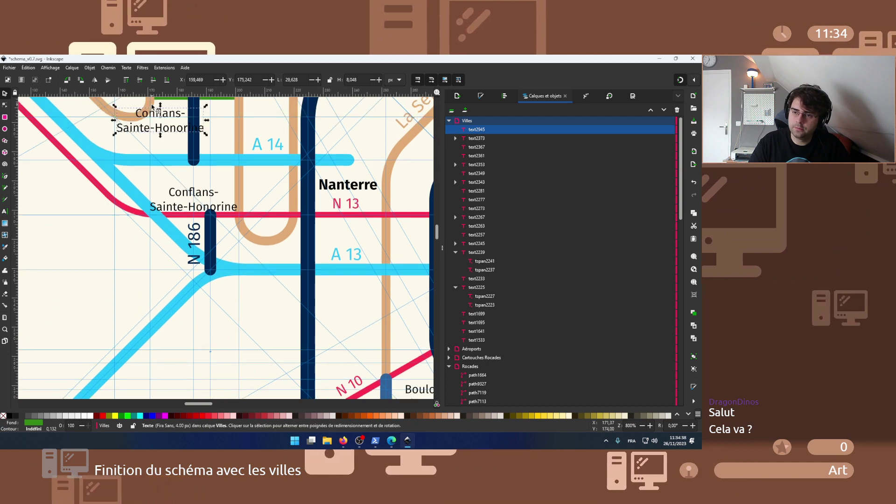
double_click(181, 196)
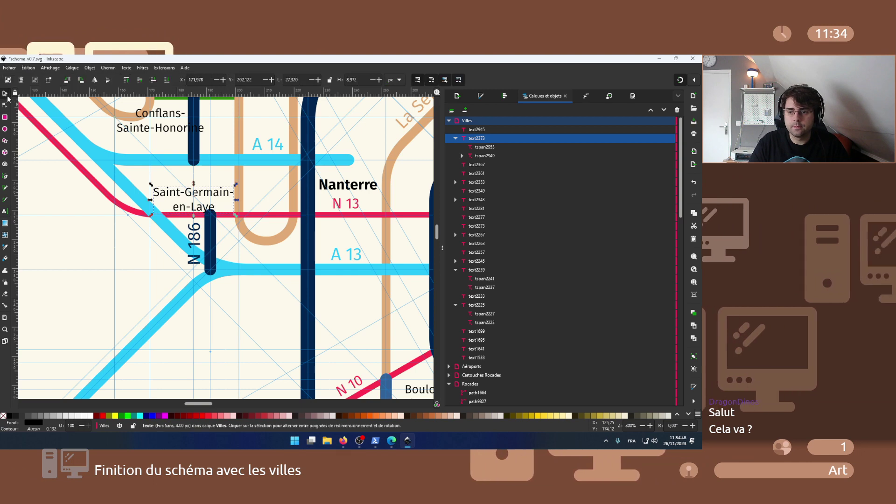
drag(176, 195, 177, 180)
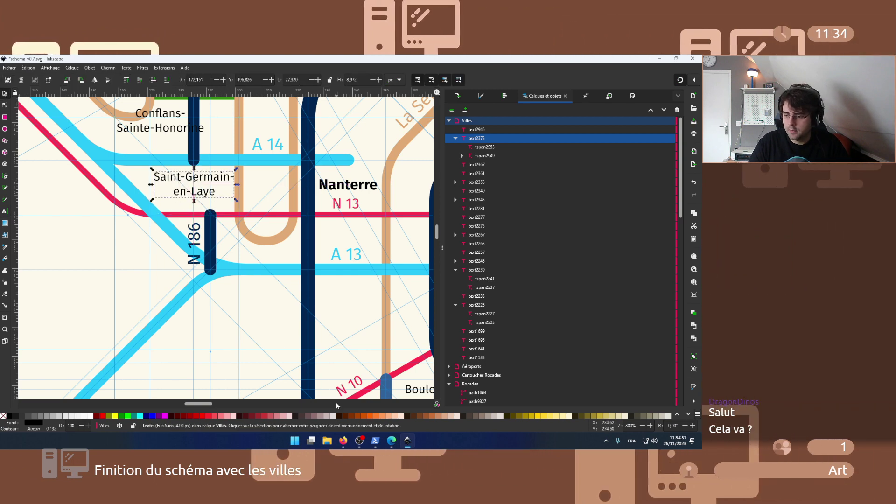
- Compare the location of Conflans-Sainte-Honorine on OpenStreetMap with the Seine, Oise and N 184 in the schematic
click(343, 440)
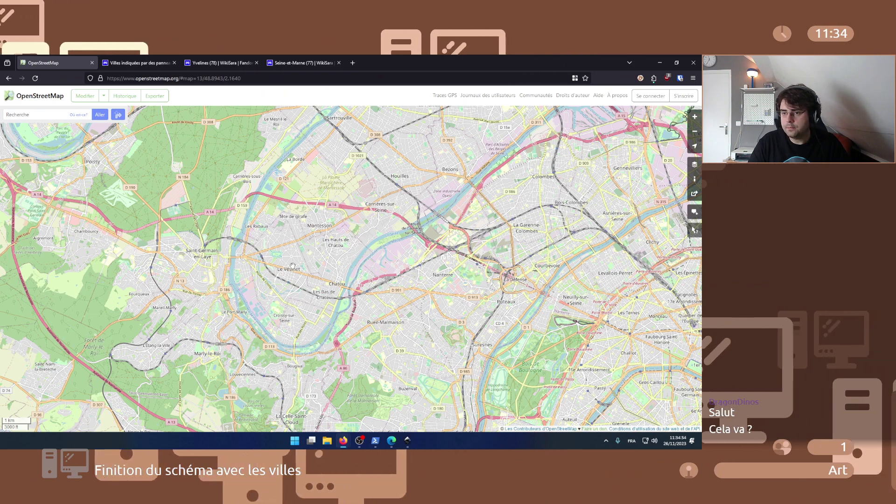
scroll(314, 406, down, 2)
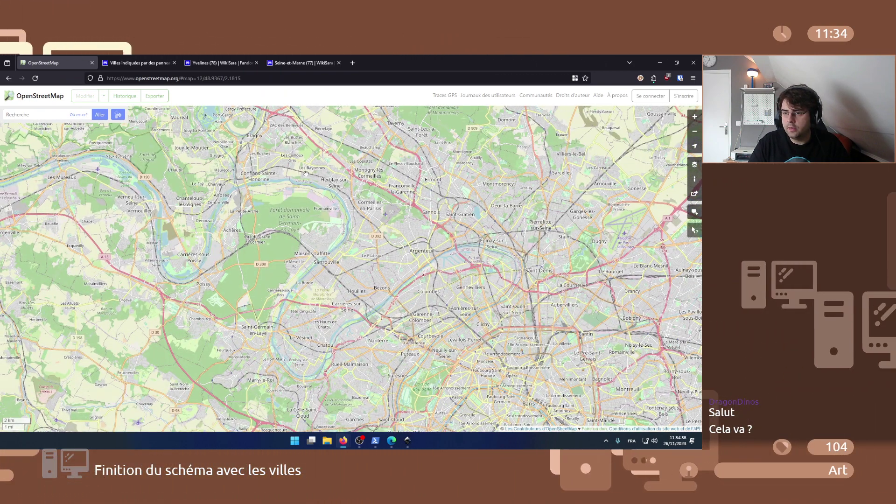
click(407, 441)
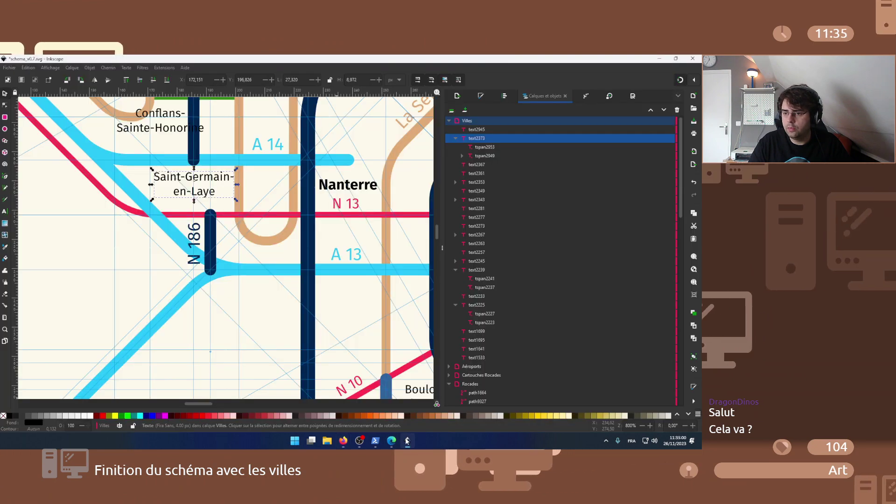
scroll(268, 255, up, 5)
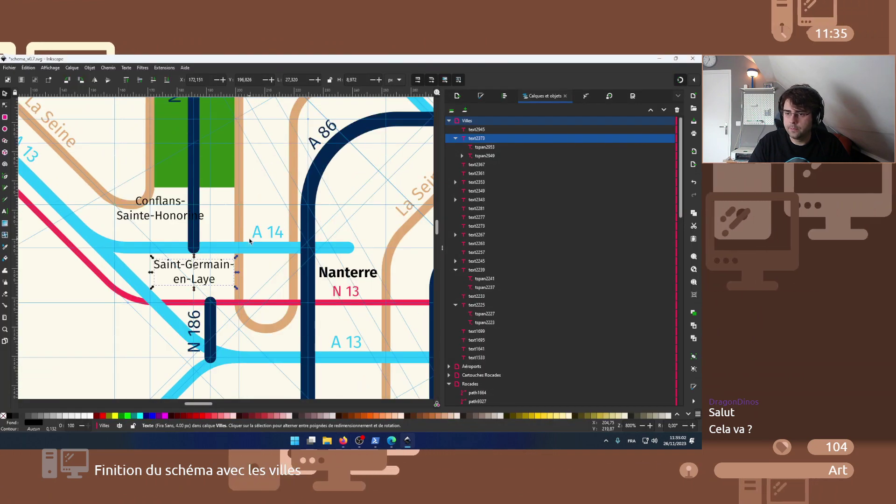
scroll(250, 242, up, 2)
scroll(249, 241, up, 5)
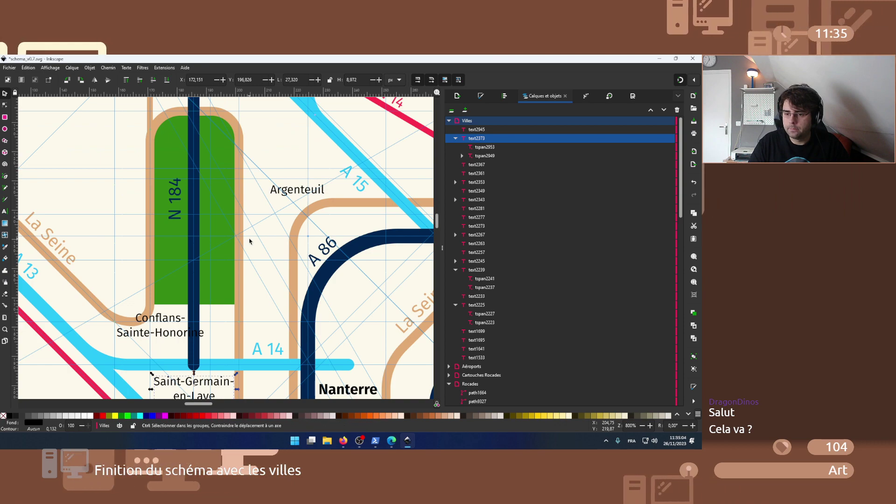
ctrl+scroll(250, 242, down, 2)
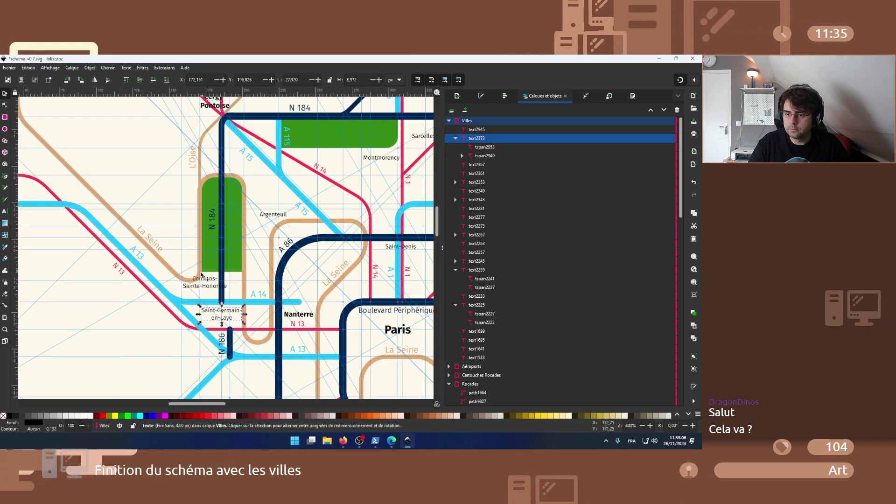
click(343, 441)
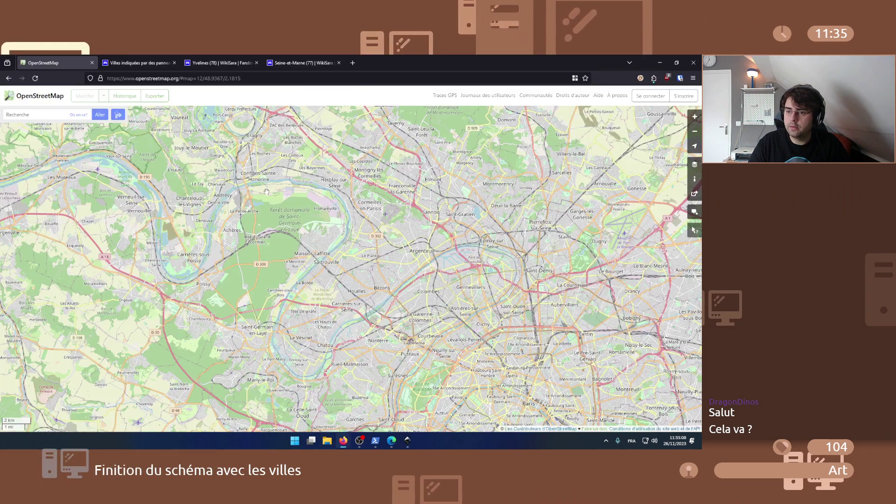
scroll(265, 187, down, 2)
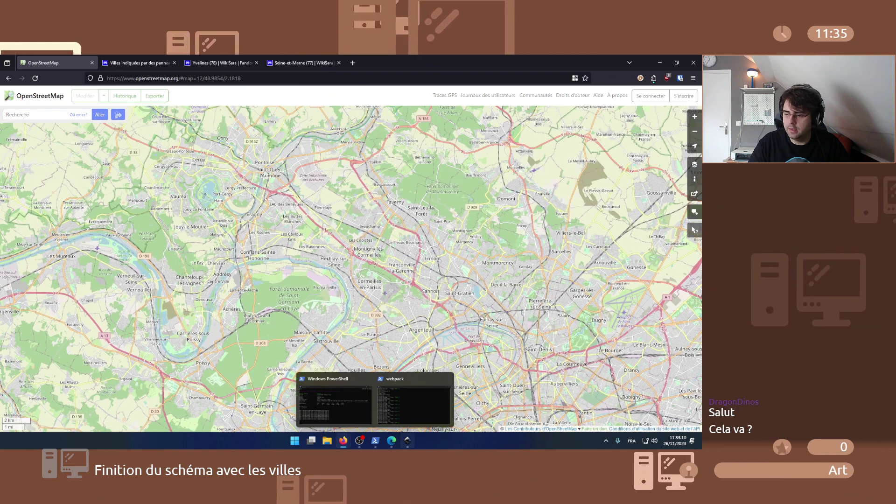
- Move the Conflans-Sainte-Honorine label onto the N 184, just north of the Seine loop around the green forest
click(322, 382)
drag(206, 289, 227, 159)
scroll(227, 159, up, 5)
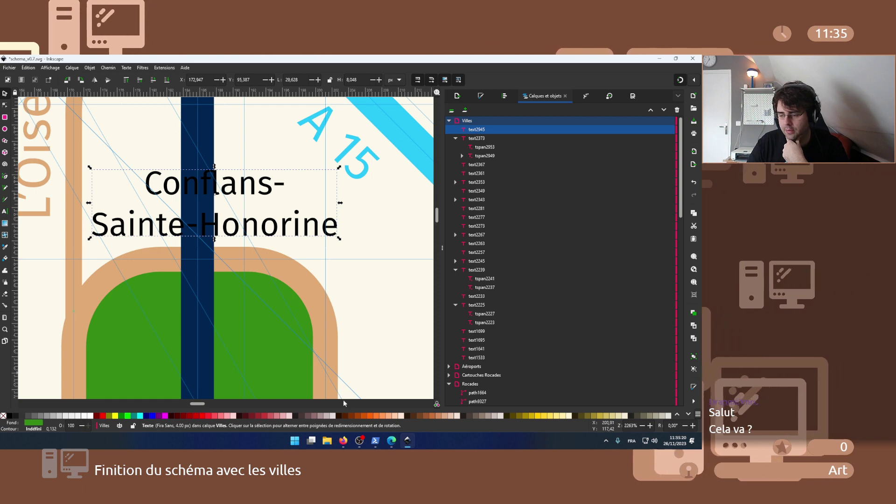
- Check the next Yvelines town in the WikiSara green-sign town list and return to the Inkscape schematic
mouse_move(343, 441)
click(380, 401)
click(123, 59)
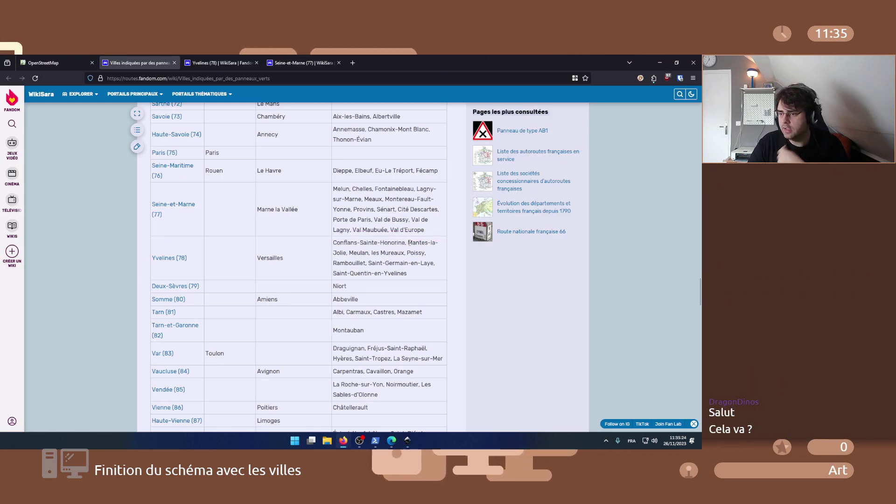
click(407, 440)
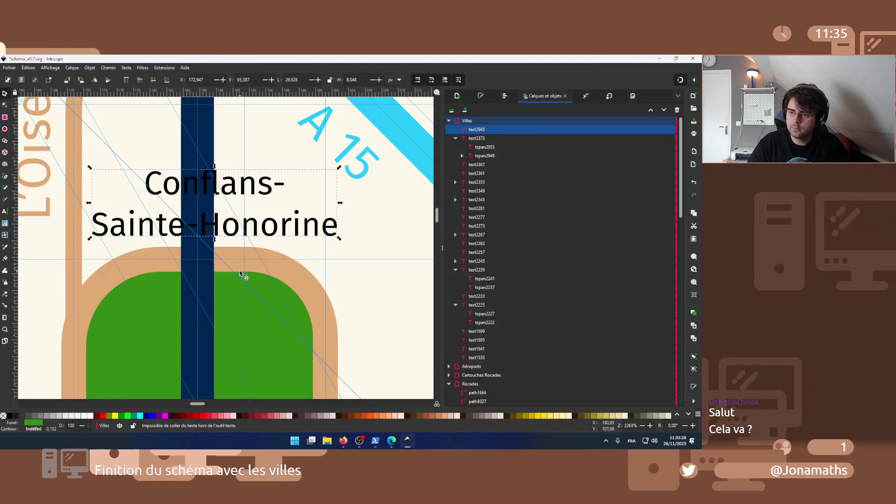
- Duplicate the Conflans-Sainte-Honorine label and move the copy to the empty area west of Cergy-Pontoise
key(ctrl+d)
scroll(239, 270, down, 4)
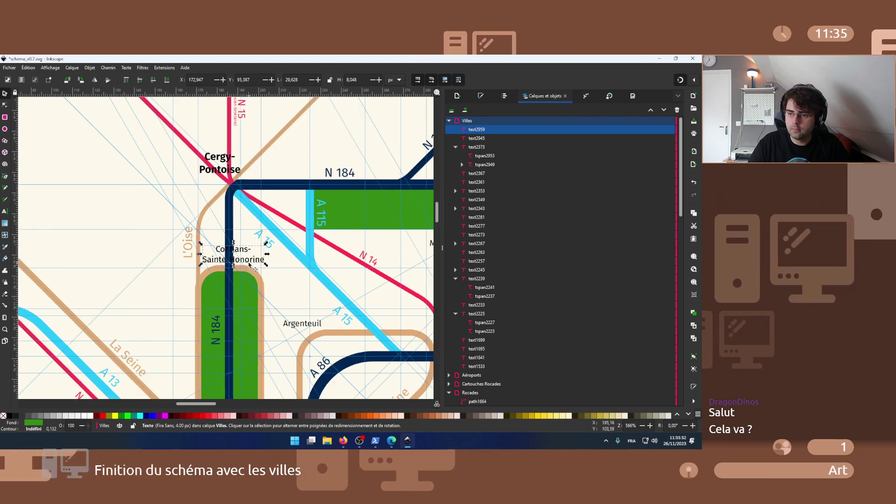
scroll(274, 231, down, 3)
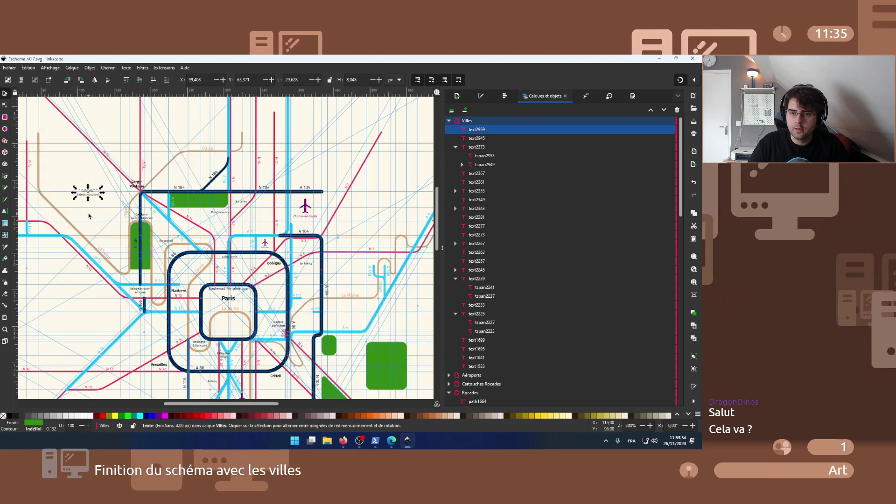
- Switch to OpenStreetMap and examine where Mantes-la-Jolie lies relative to the Seine, the A 13 and its branches
key(alt+Tab)
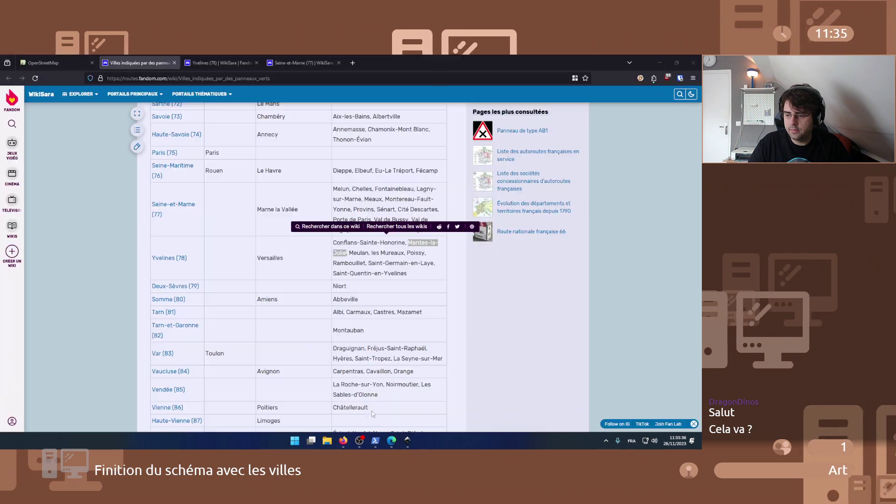
click(64, 62)
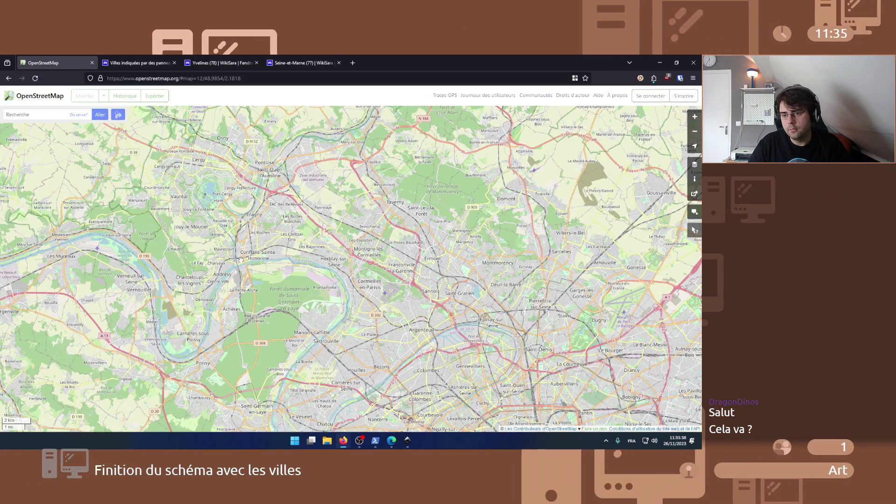
mouse_move(240, 258)
mouse_down()
mouse_move(307, 301)
mouse_move(441, 272)
mouse_up()
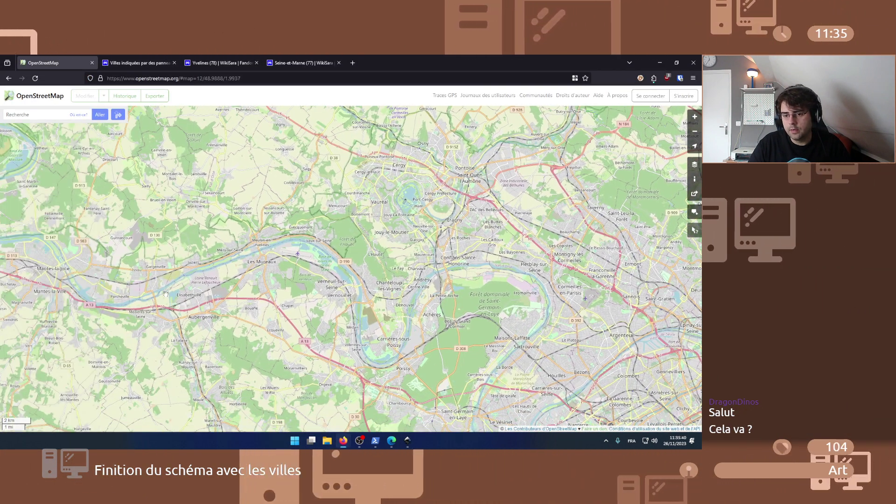
drag(322, 292, 458, 263)
mouse_move(408, 444)
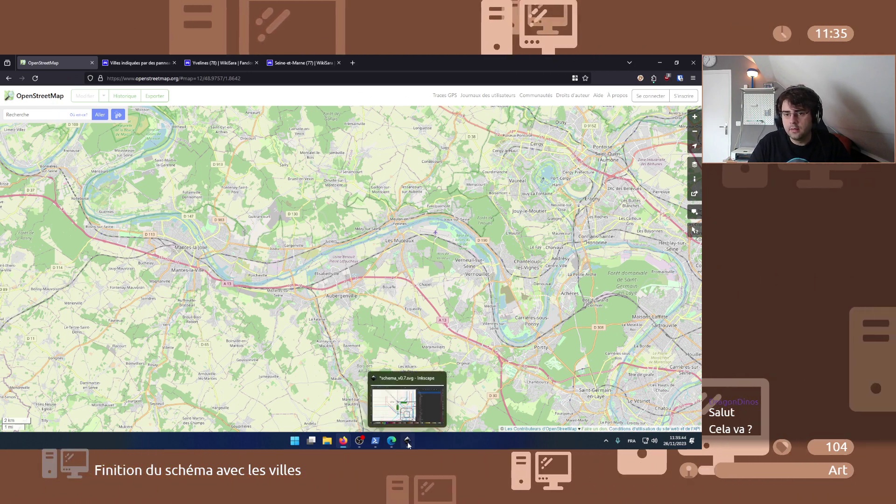
drag(47, 259, 199, 281)
scroll(219, 238, up, 3)
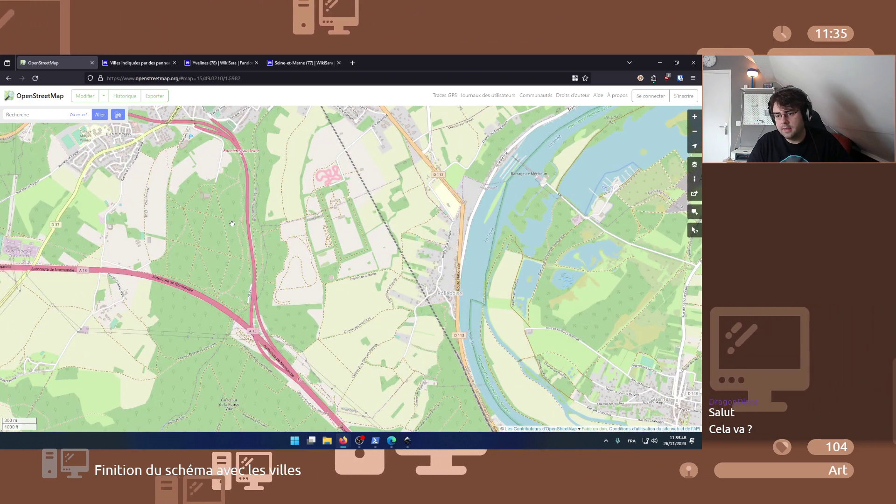
mouse_move(232, 224)
mouse_down()
mouse_move(314, 309)
mouse_move(248, 226)
mouse_up()
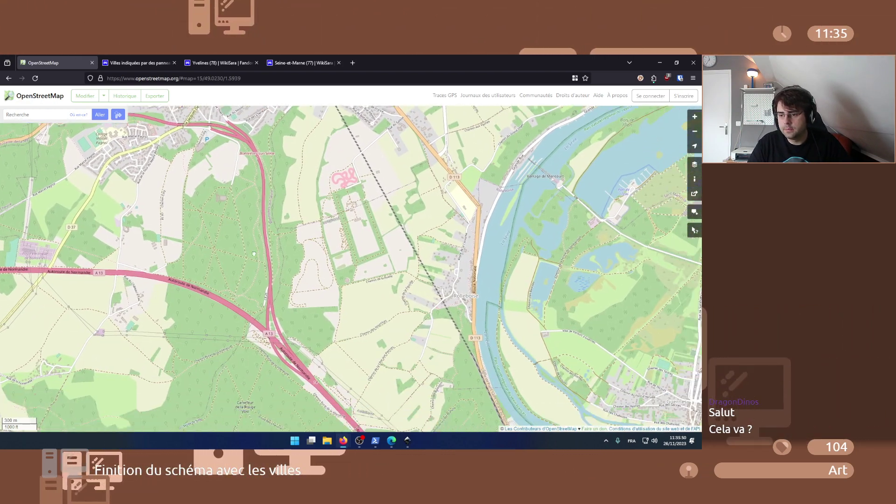
scroll(230, 228, down, 3)
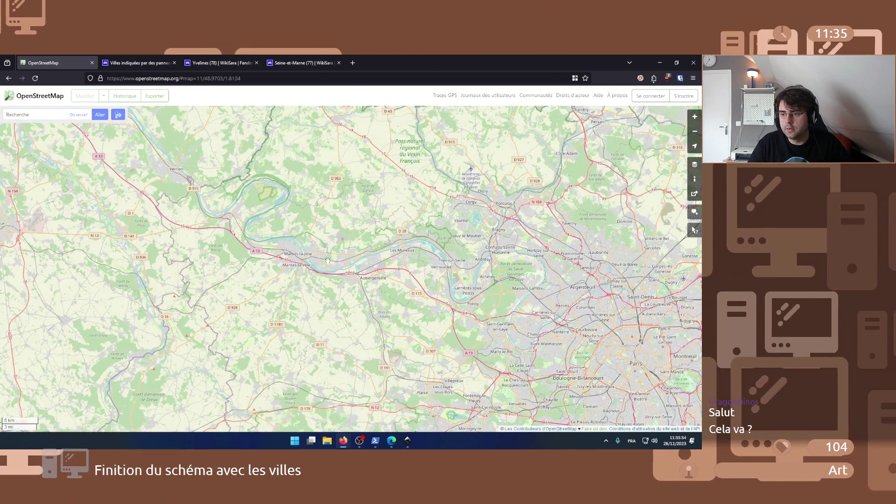
scroll(328, 260, up, 2)
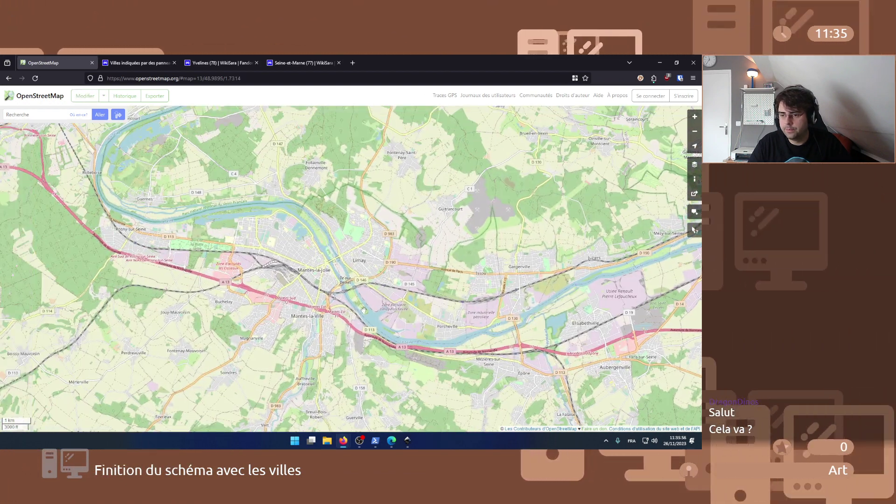
- Back in Inkscape, change the copied label to Mantes-la-Jolie on two lines, placed between the N 13 and the Seine
key(alt+Tab)
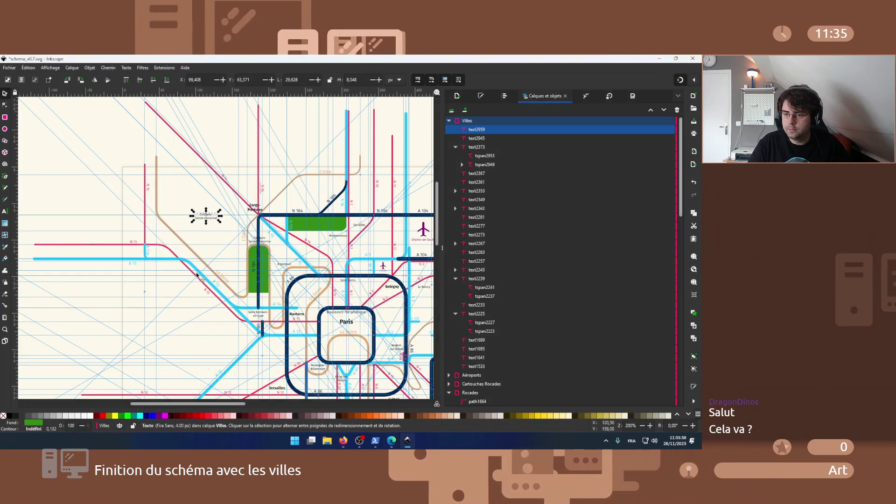
scroll(147, 269, up, 2)
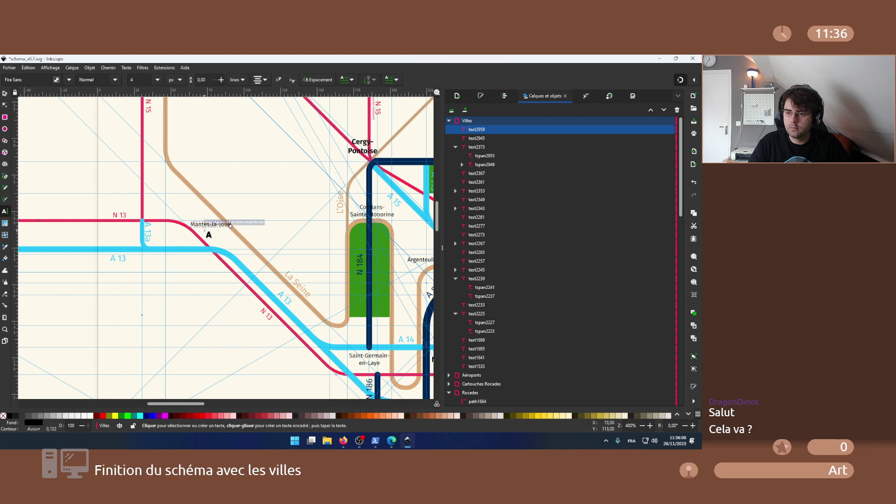
scroll(204, 230, up, 2)
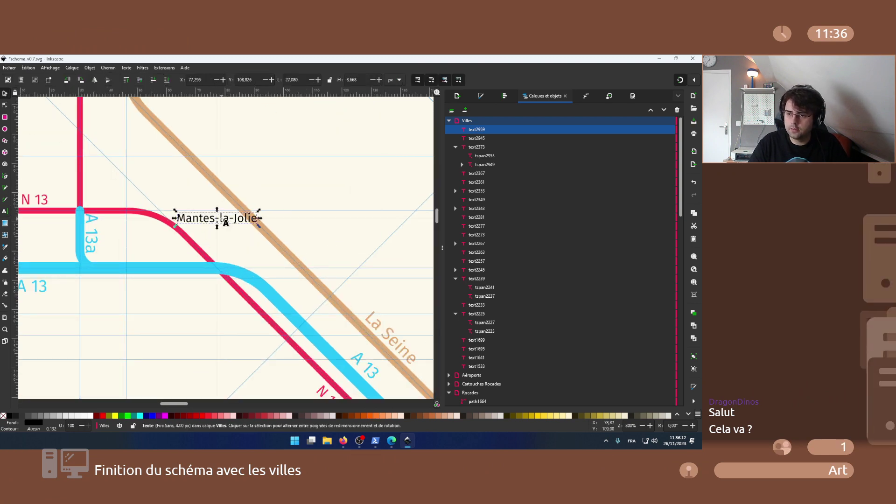
key(Return)
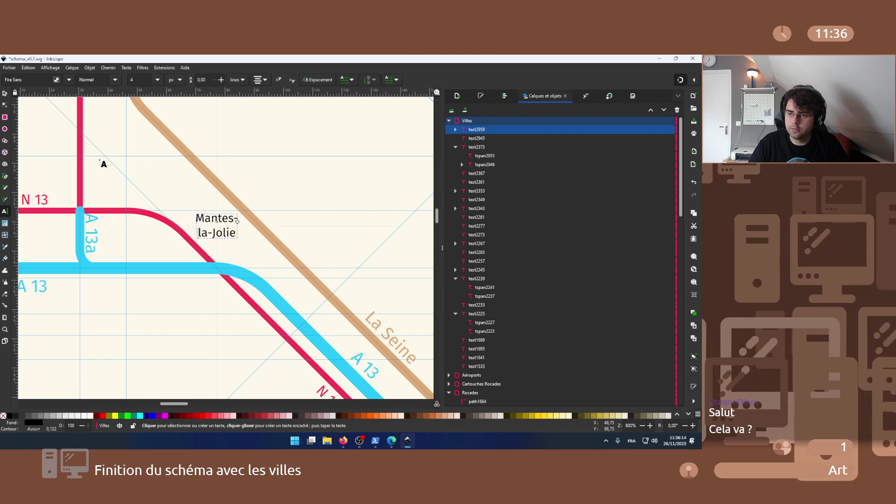
click(4, 93)
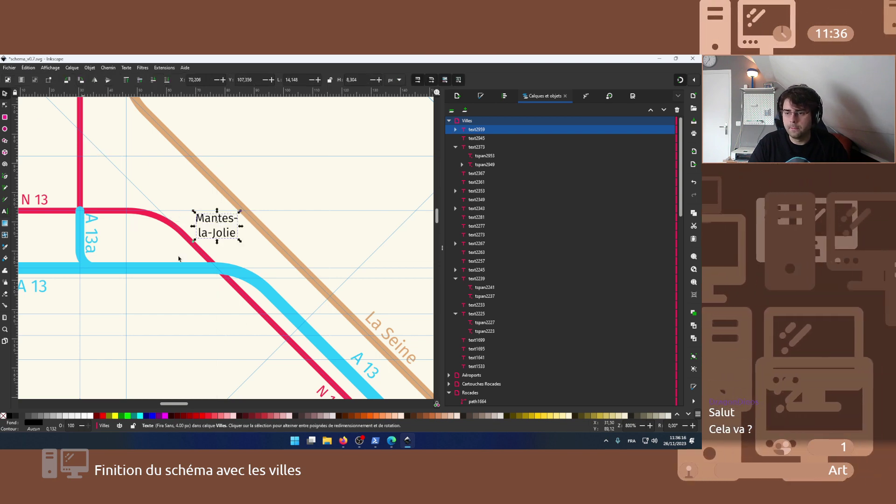
- Copy the town name Meulan from the Yvelines row of the WikiSara green-sign list
mouse_move(343, 441)
click(371, 407)
key(ctrl+Tab)
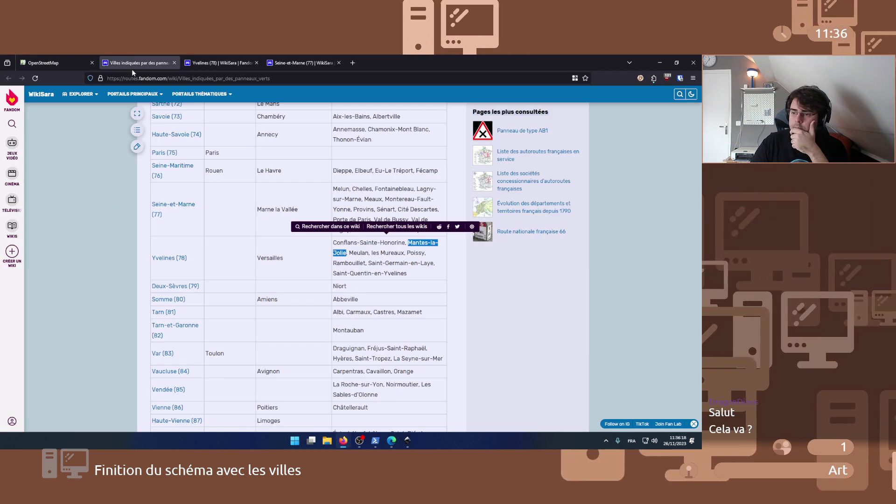
click(359, 254)
double_click(358, 253)
key(ctrl+c)
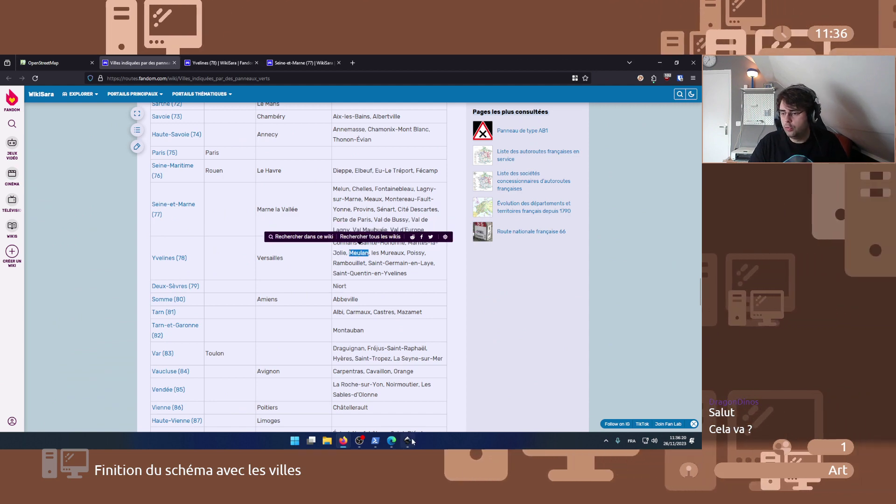
- In Inkscape, duplicate the Mantes-la-Jolie label below the A 13 and replace the copy's text with Meulan
key(alt+Tab)
key(ctrl+d)
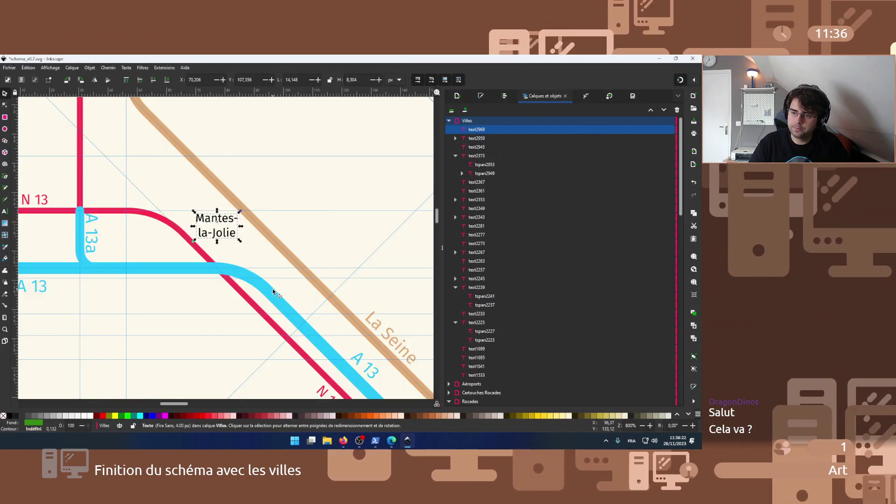
drag(208, 224, 206, 336)
double_click(206, 329)
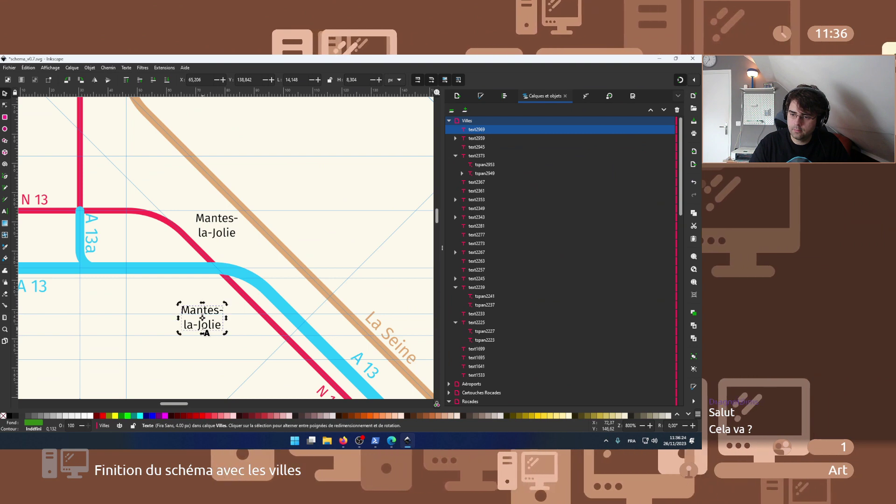
key(ctrl+a)
key(ctrl+v)
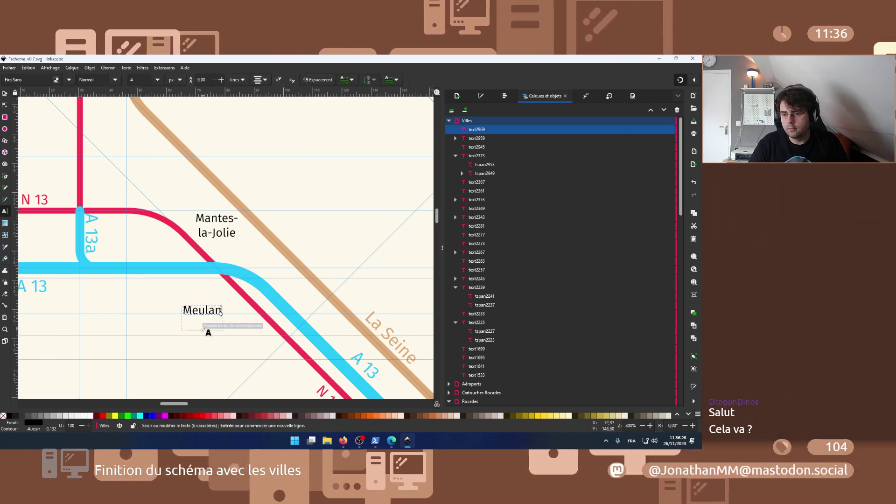
- Search OpenStreetMap for Meulan, examine its position on the Seine, and return to the Inkscape schematic
click(343, 441)
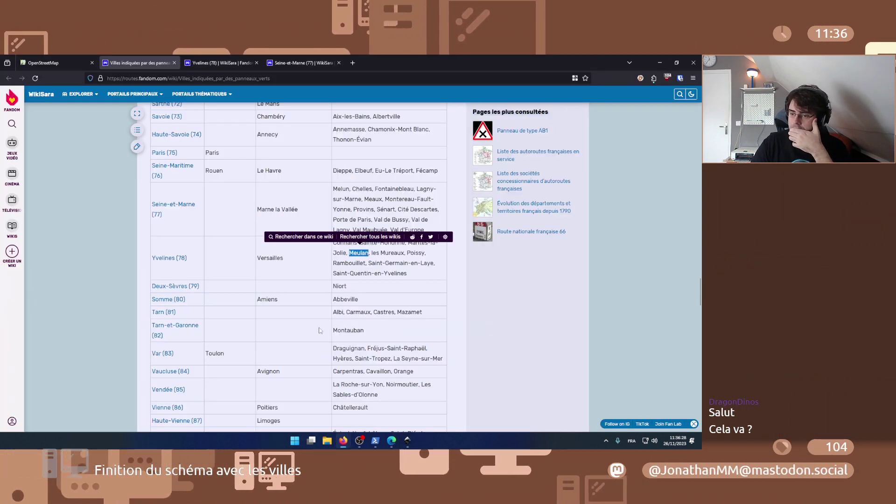
click(35, 60)
scroll(197, 306, down, 2)
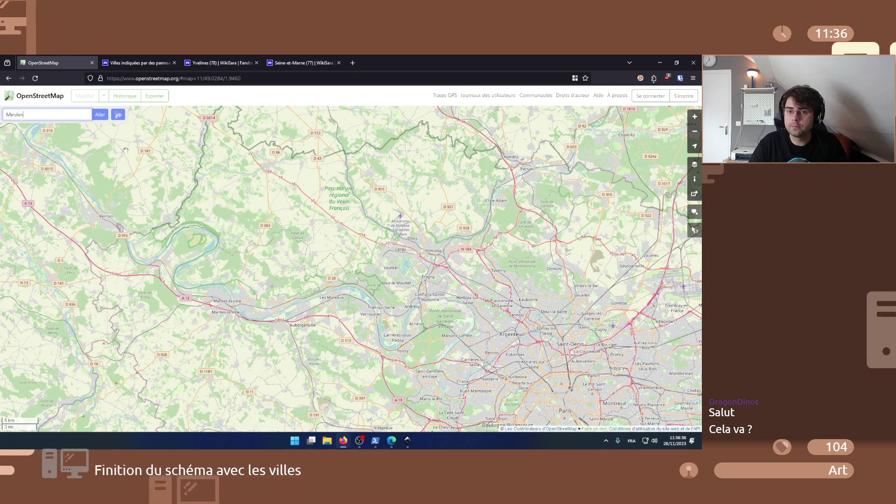
key(Return)
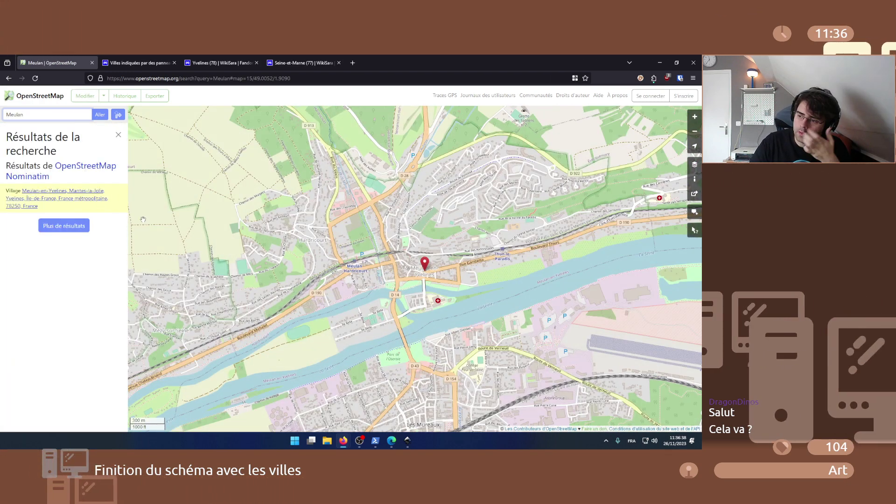
scroll(441, 283, down, 2)
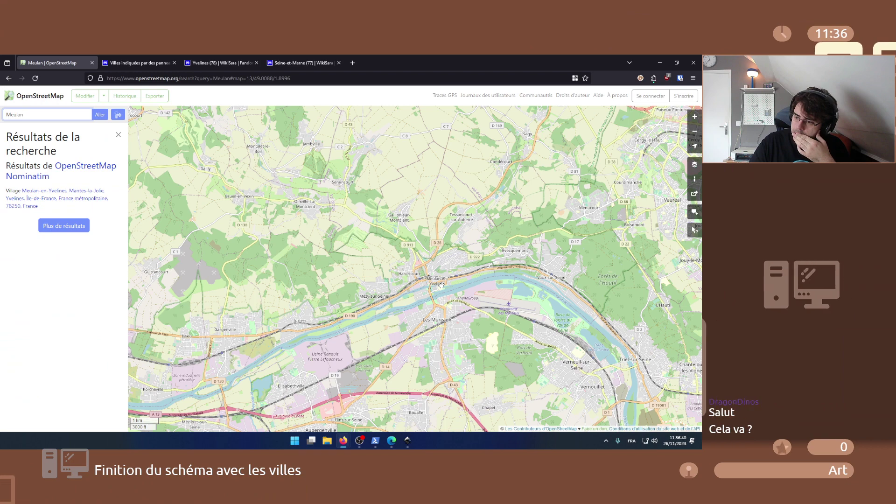
drag(442, 287, 351, 294)
scroll(351, 294, up, 2)
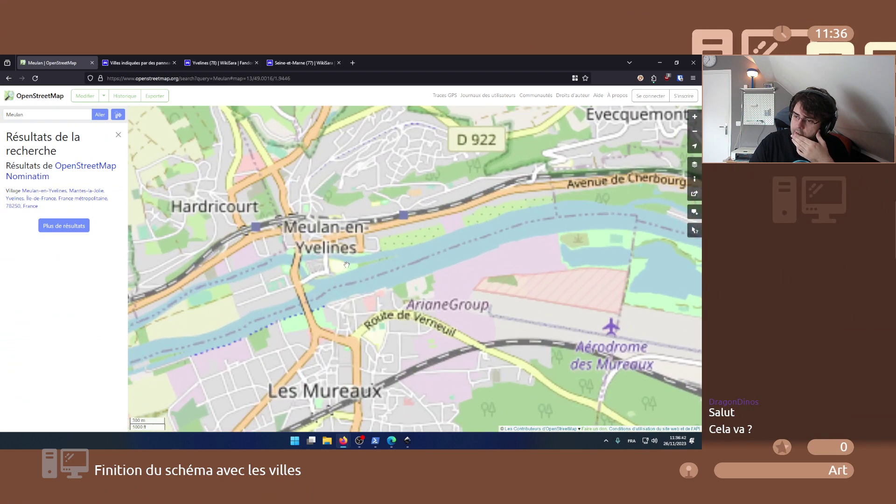
click(402, 424)
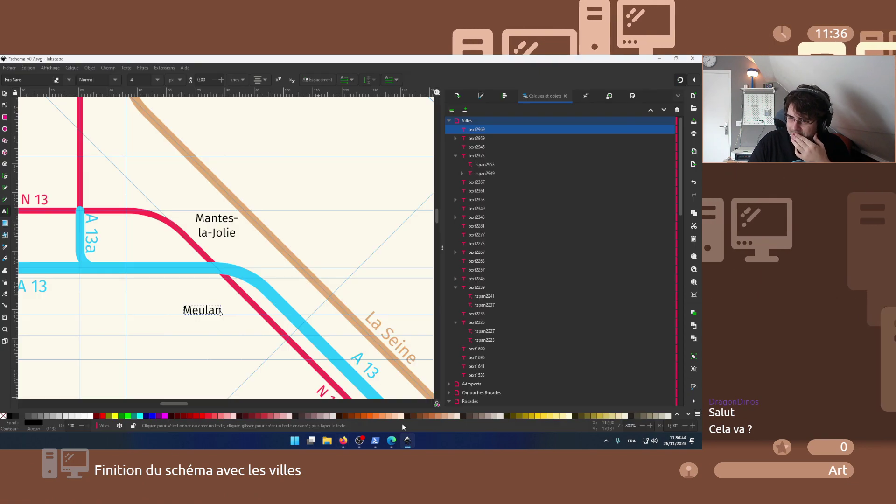
- Compare the locations of Meulan and Les Mureaux with the Seine and the A 13 on OpenStreetMap
mouse_move(343, 441)
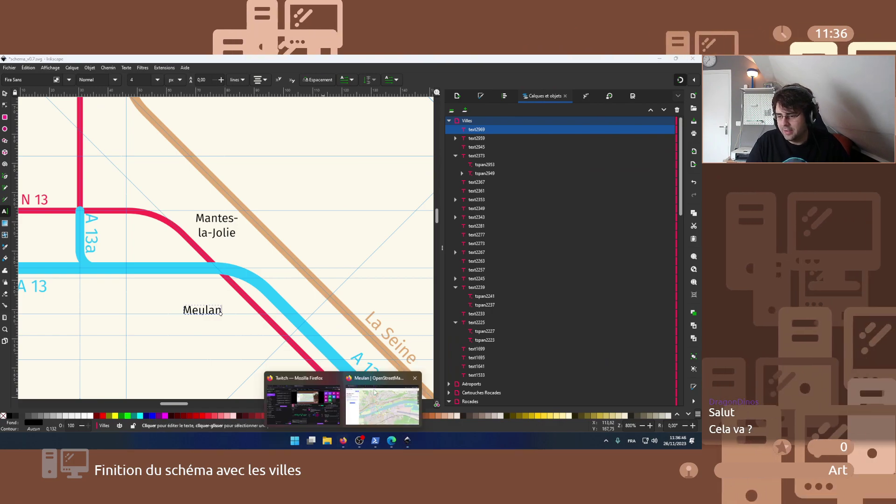
click(373, 386)
scroll(372, 386, down, 1)
drag(373, 387, 313, 276)
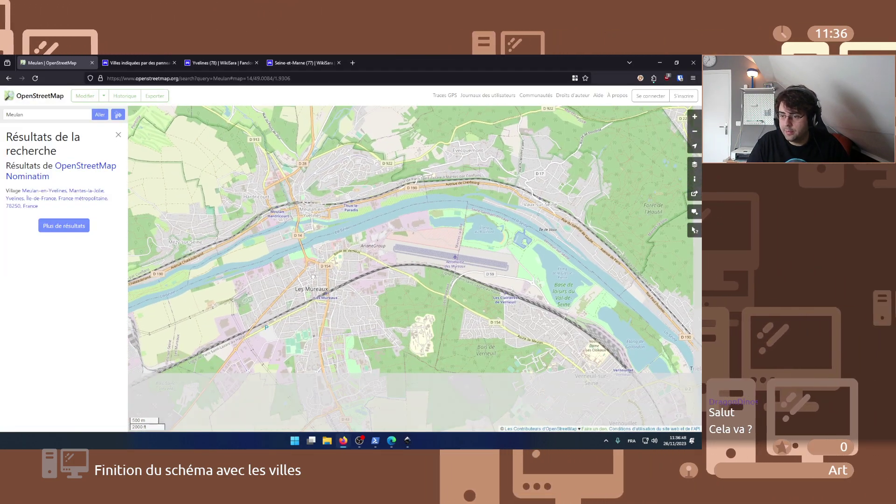
scroll(313, 276, down, 2)
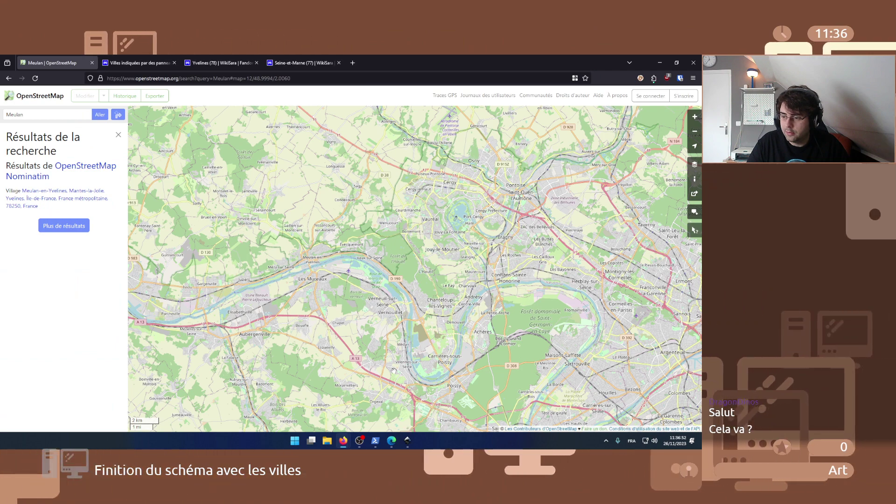
click(406, 441)
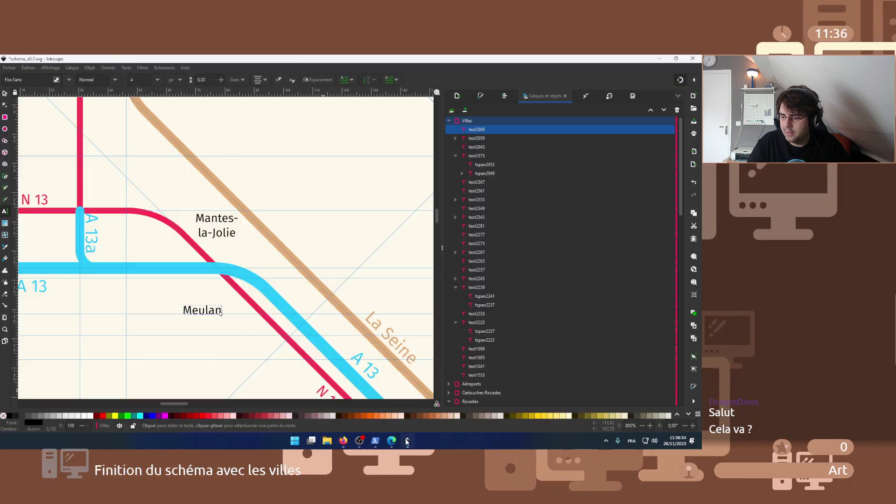
- Move the Meulan label into the gap between the A 13 and the Seine, southeast of Mantes-la-Jolie
scroll(312, 328, down, 2)
ctrl+scroll(313, 328, down, 3)
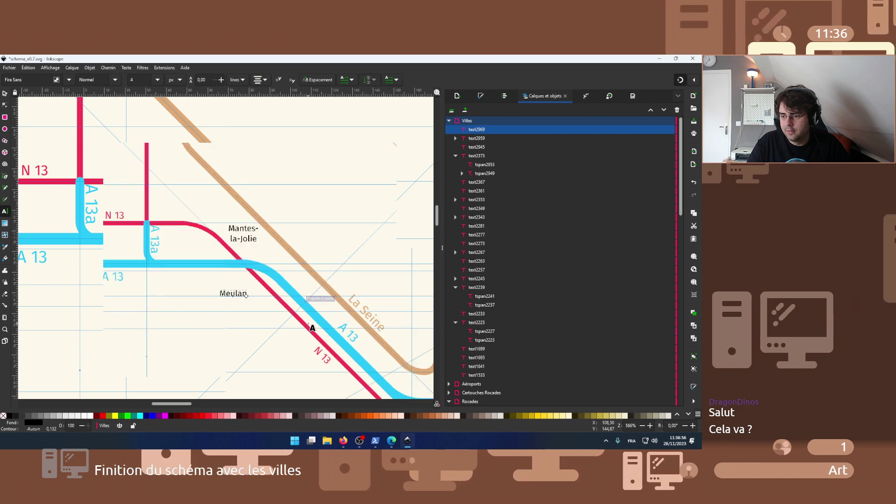
ctrl+scroll(312, 328, up, 3)
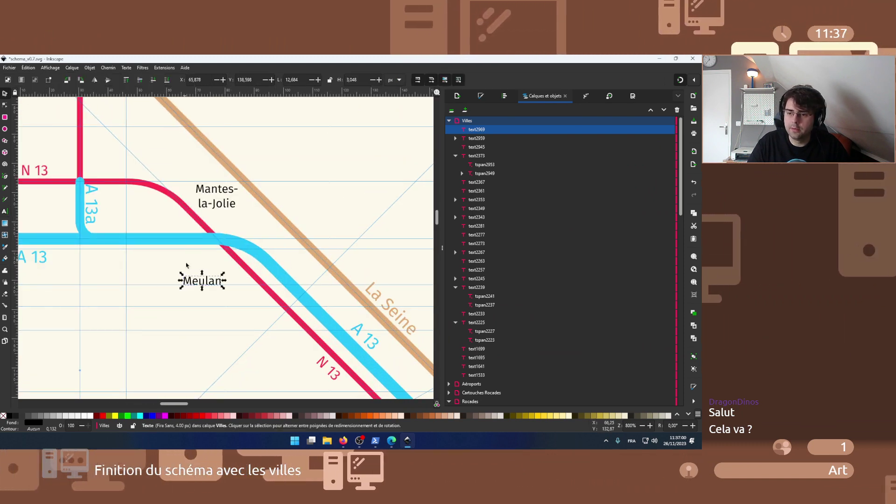
drag(280, 283, 317, 280)
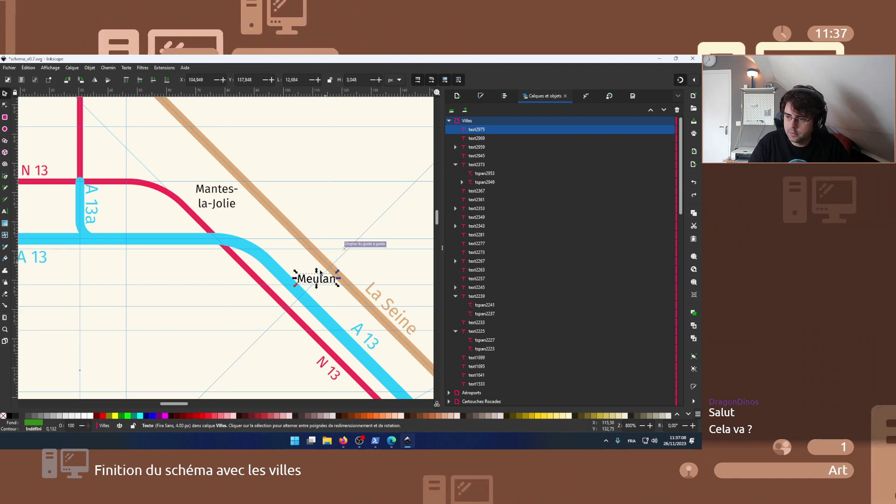
- Move the duplicate Meulan label to the northeast side of the Seine and replace the remaining label's text with Les Mureaux on two lines
drag(311, 283, 355, 245)
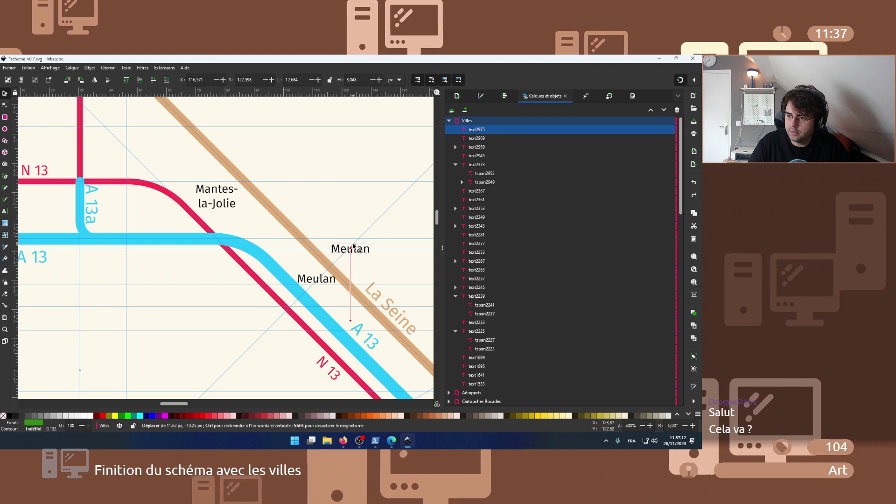
click(310, 279)
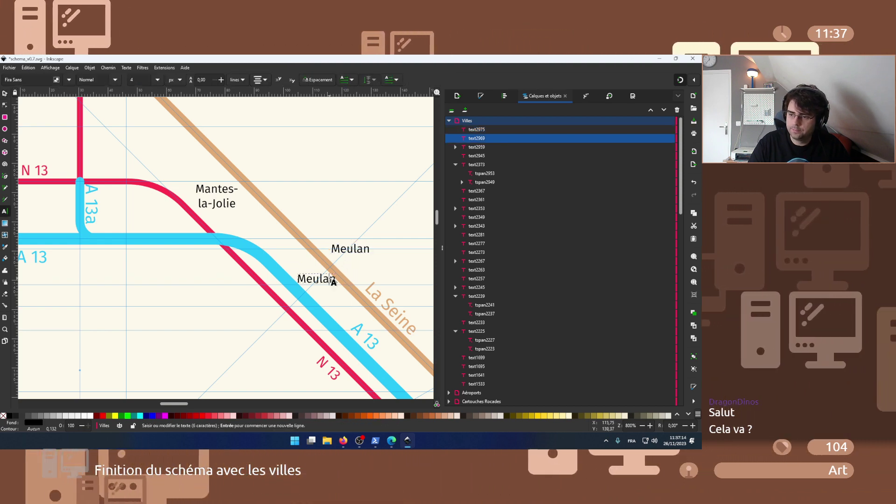
double_click(333, 280)
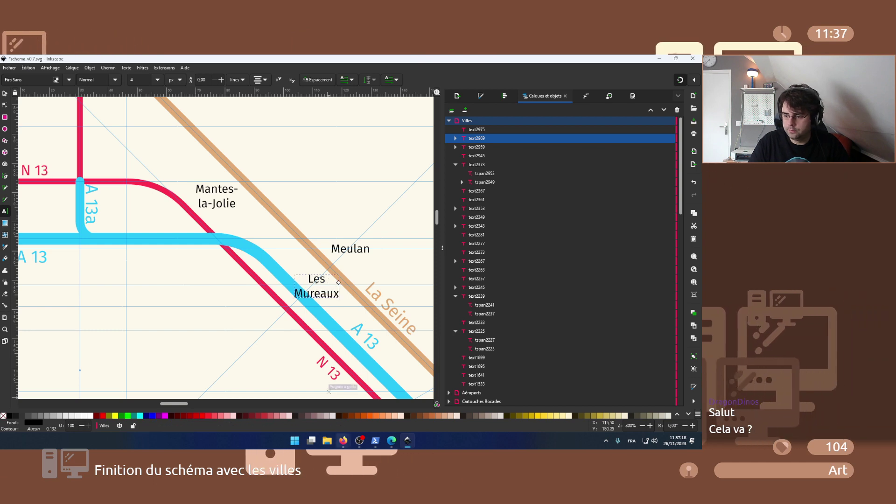
- Check Les Mureaux on OpenStreetMap, then nudge its label slightly upward between the A 13 and the Seine in Inkscape
click(378, 402)
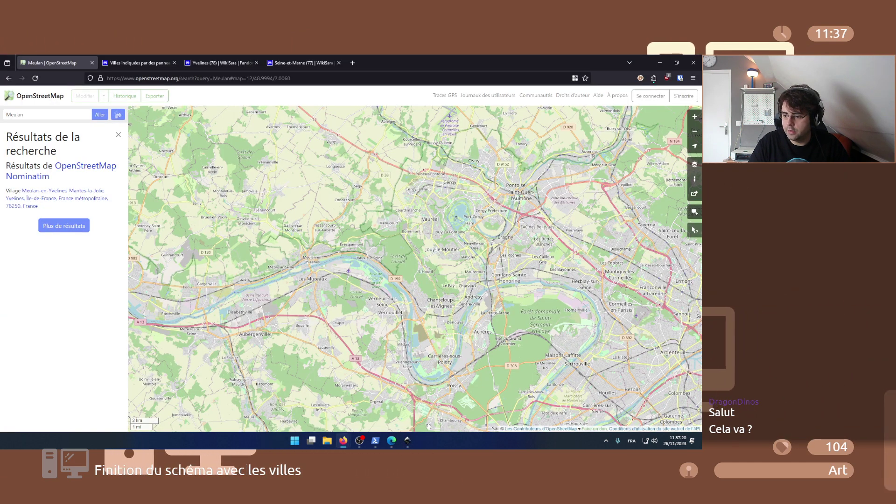
click(407, 402)
scroll(366, 297, up, 2)
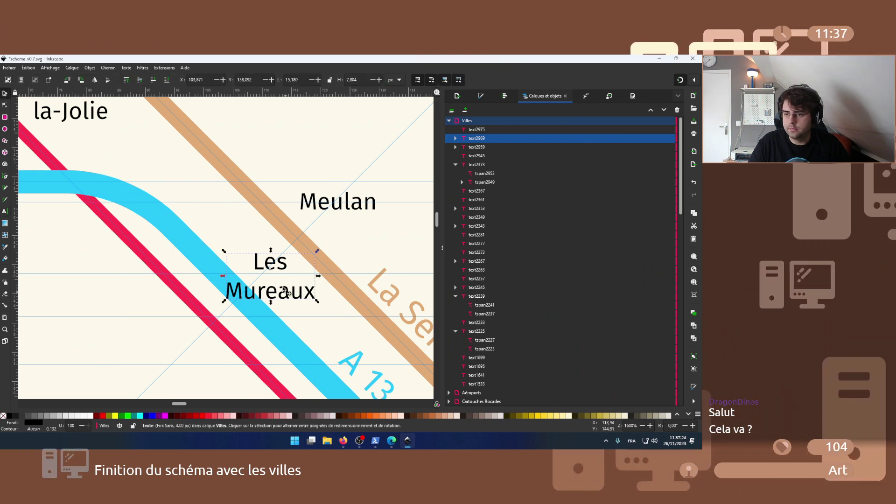
drag(282, 286, 291, 292)
click(324, 308)
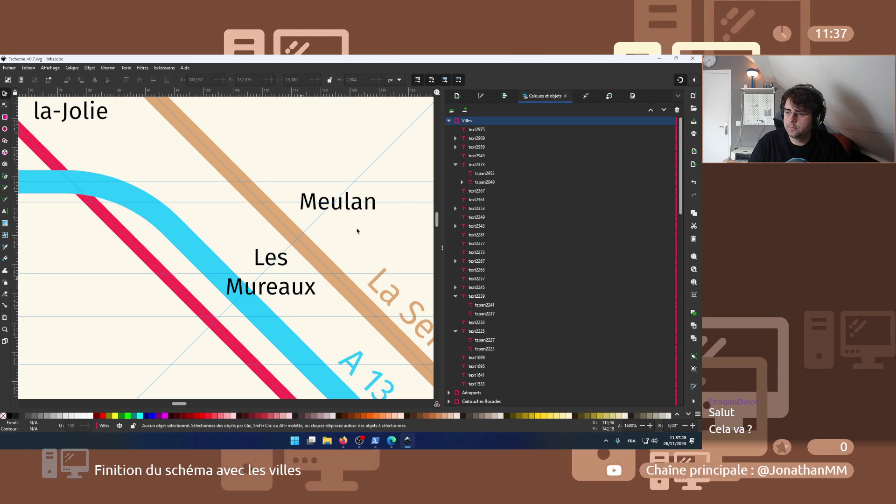
scroll(340, 211, down, 3)
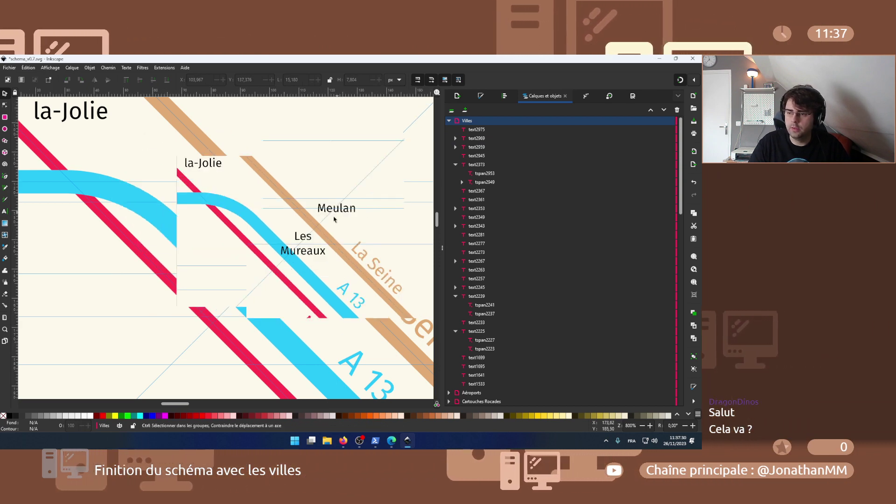
- Find Poissy in WikiSara's Yvelines town list and examine its position relative to the Seine, A 13 and A 14 on OpenStreetMap
click(343, 440)
key(ctrl+Tab)
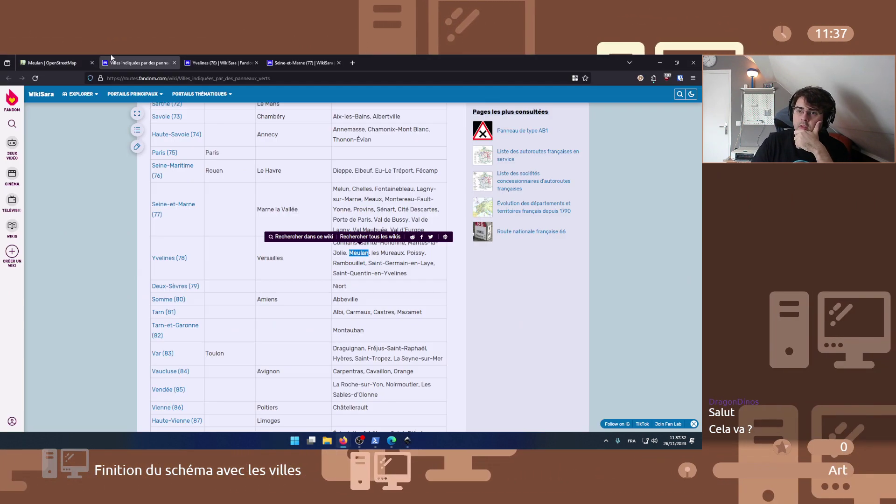
double_click(416, 252)
click(407, 442)
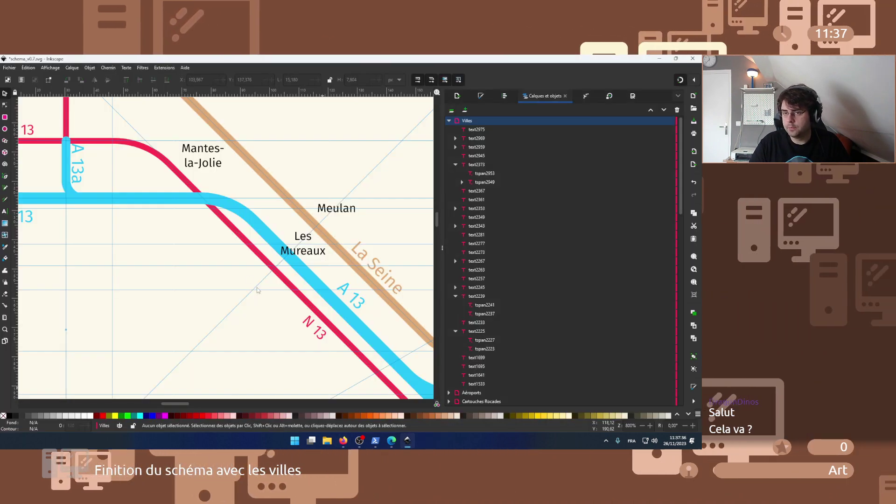
click(343, 440)
click(51, 63)
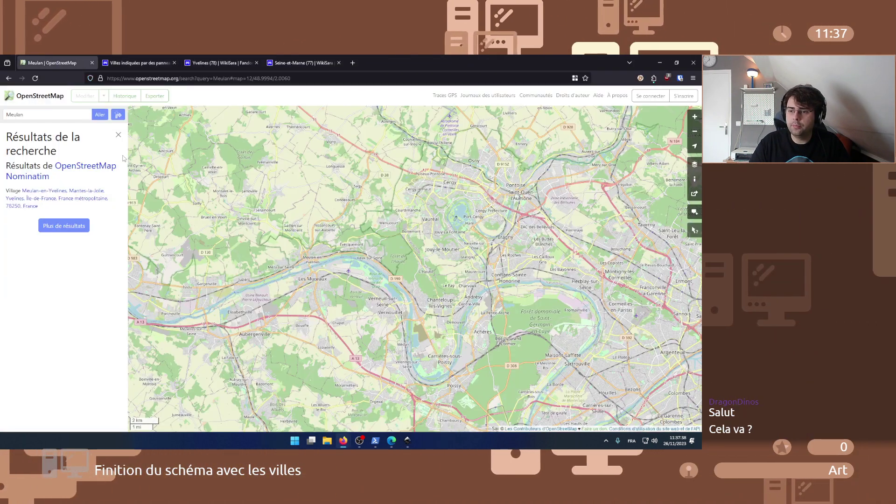
scroll(226, 263, down, 1)
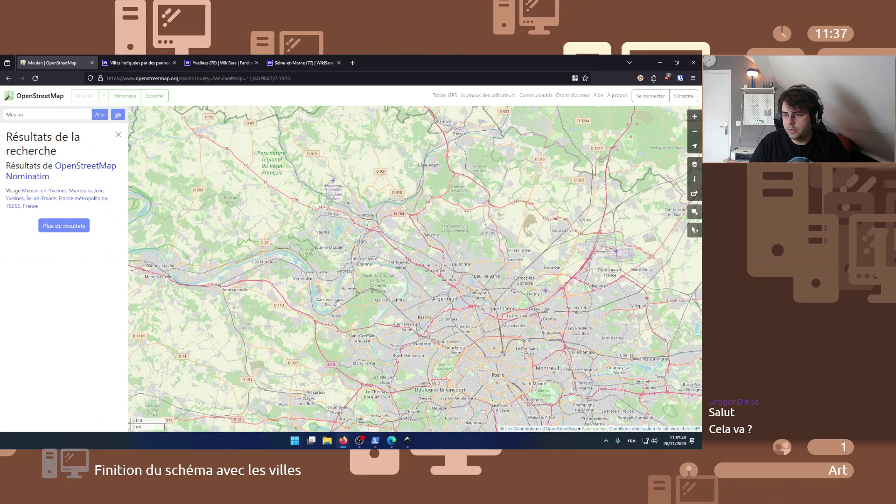
drag(307, 317, 249, 307)
scroll(248, 307, up, 1)
scroll(287, 314, up, 3)
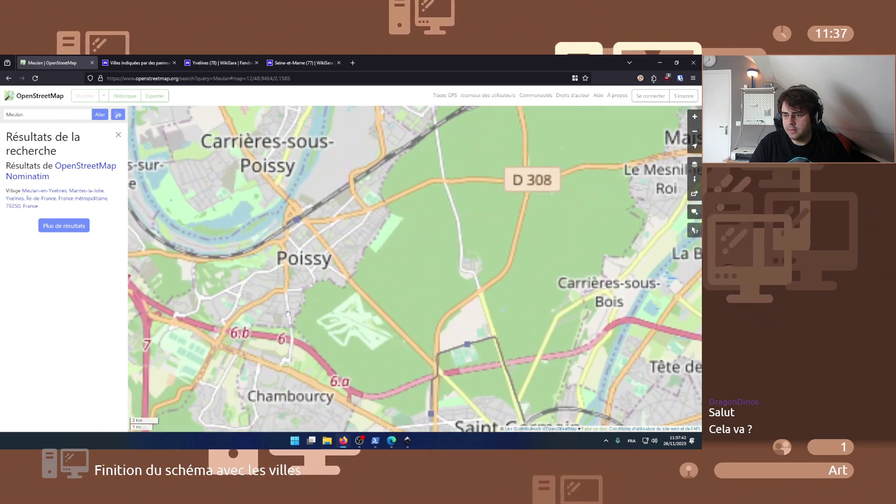
scroll(300, 332, down, 1)
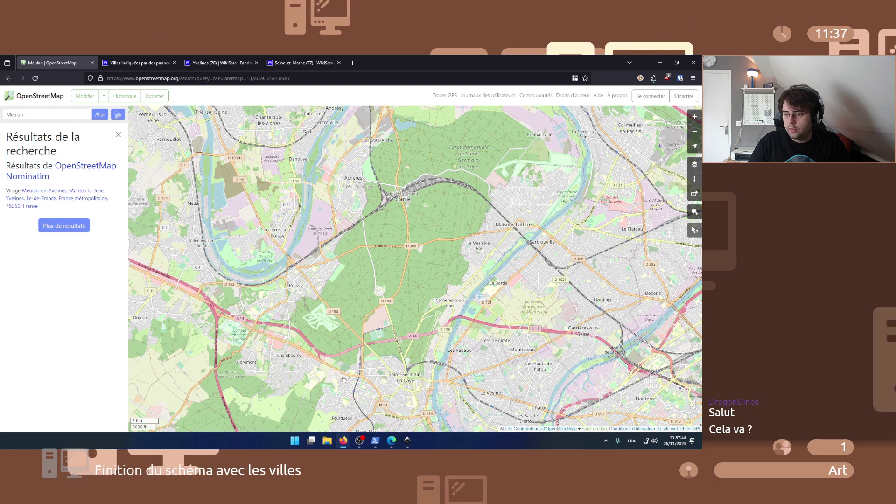
click(407, 443)
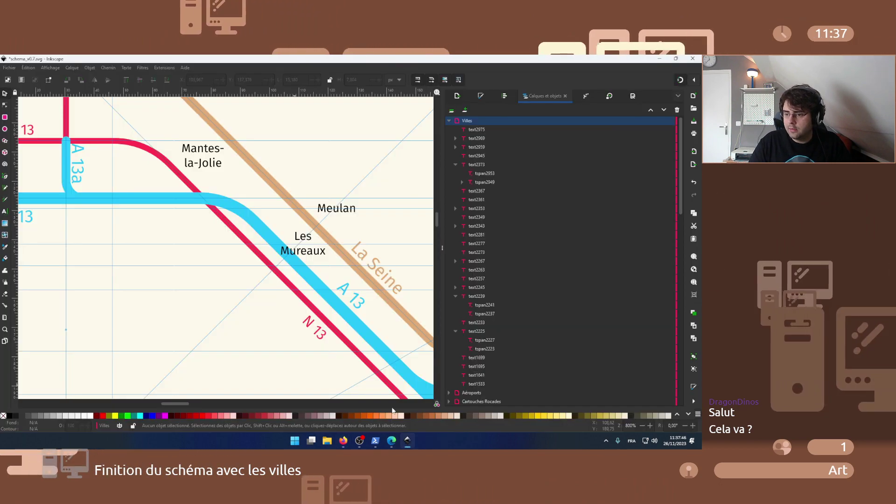
- Compare the Inkscape schematic's Seine, N 184 and Oise area with OpenStreetMap to find a suitable spot for Poissy
scroll(274, 343, down, 5)
scroll(274, 344, right, 7)
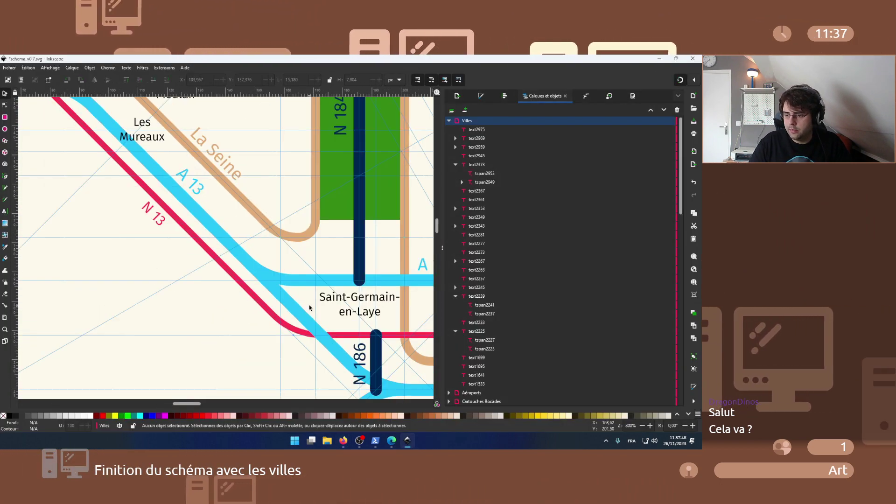
scroll(242, 279, right, 1)
scroll(242, 279, down, 1)
scroll(223, 276, right, 2)
scroll(222, 276, down, 2)
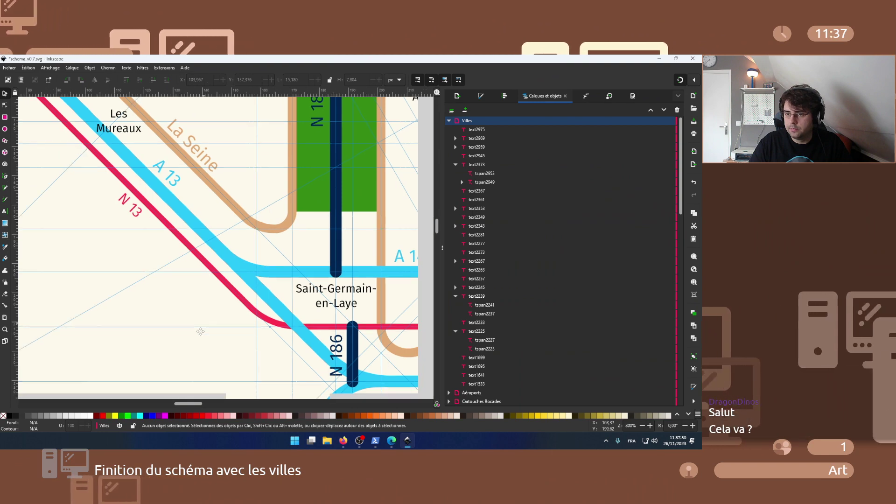
scroll(200, 331, right, 6)
scroll(224, 266, up, 2)
scroll(200, 242, up, 4)
scroll(229, 299, left, 2)
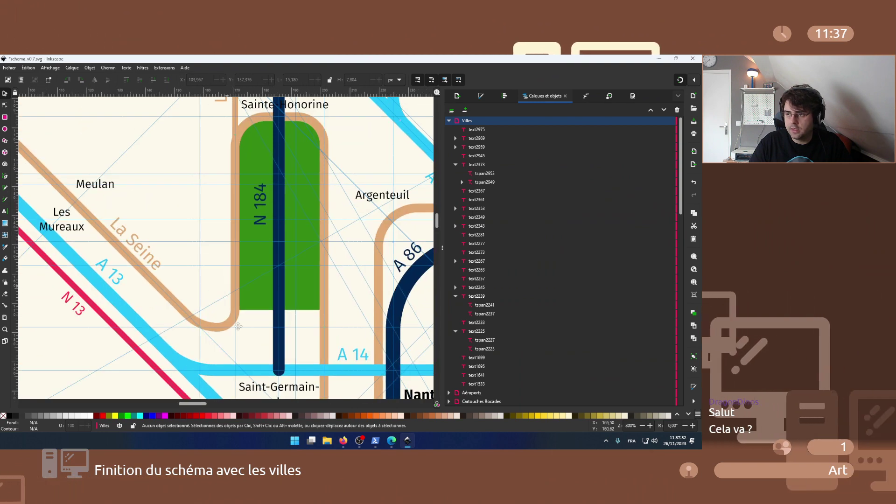
scroll(238, 326, up, 4)
scroll(280, 364, left, 2)
click(343, 441)
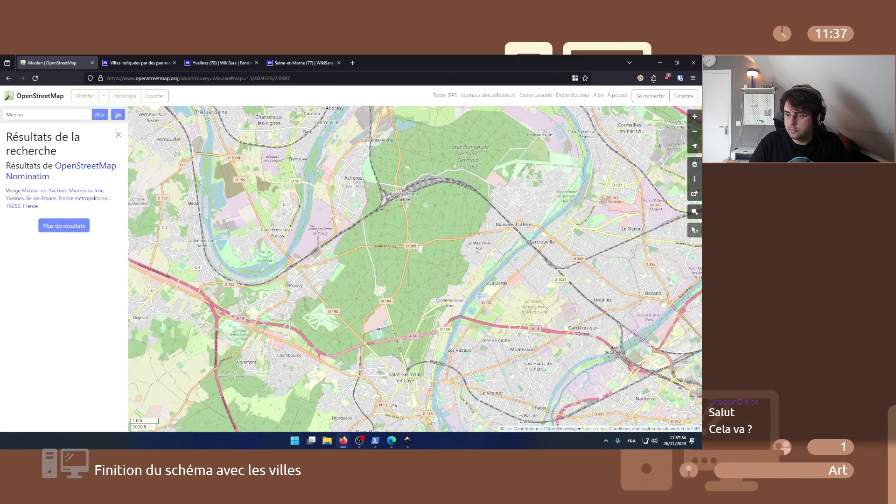
click(408, 440)
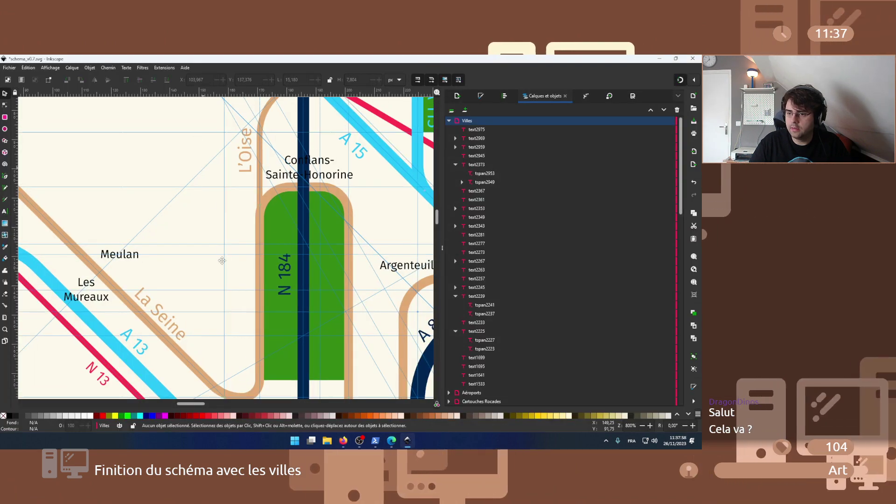
scroll(217, 233, up, 2)
scroll(222, 263, up, 6)
scroll(222, 263, left, 2)
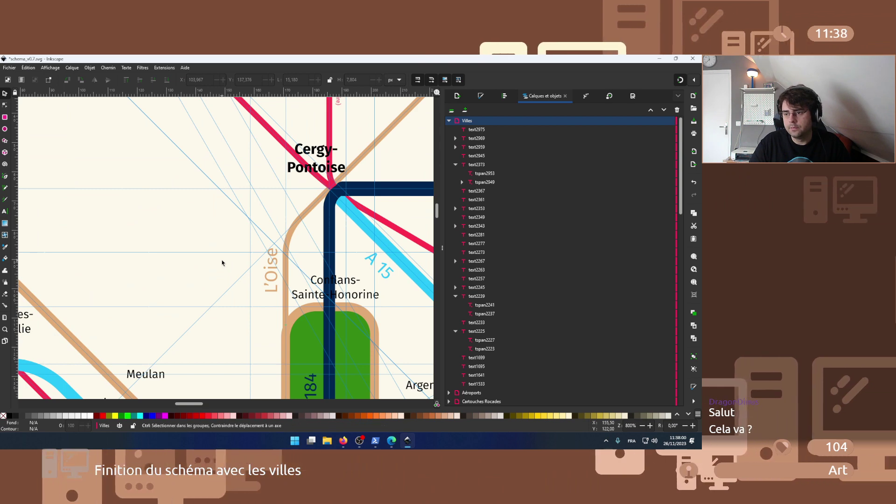
scroll(222, 263, down, 3)
scroll(220, 264, down, 3)
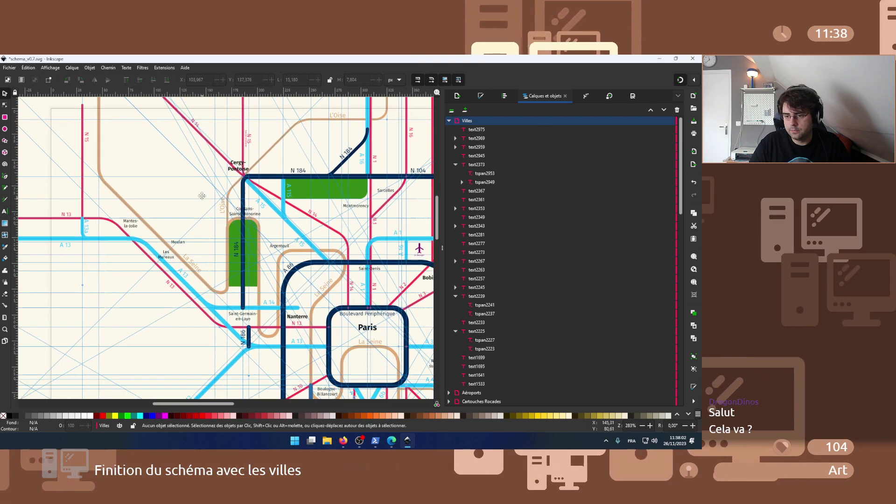
- Duplicate the Les Mureaux label, place the copy below the Seine's bend above the A 14, and replace its text with Poissy
scroll(139, 228, up, 2)
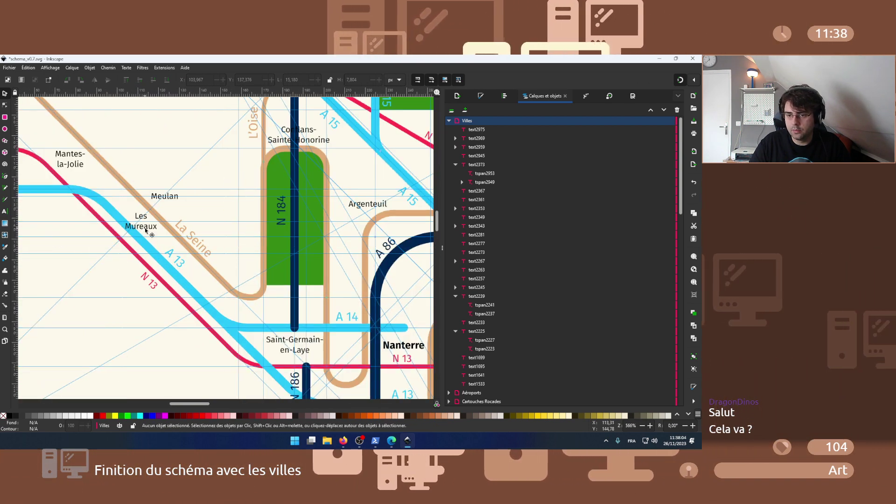
click(145, 230)
key(ctrl+d)
drag(146, 230, 257, 322)
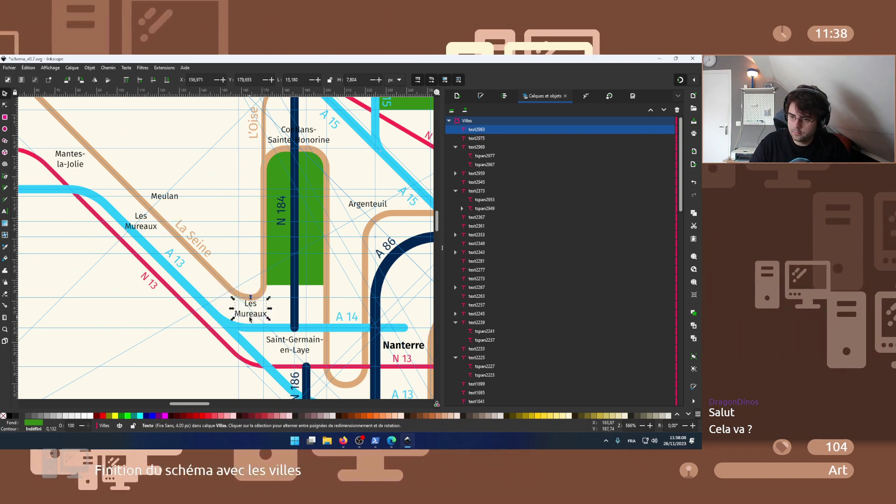
key(Escape)
double_click(250, 318)
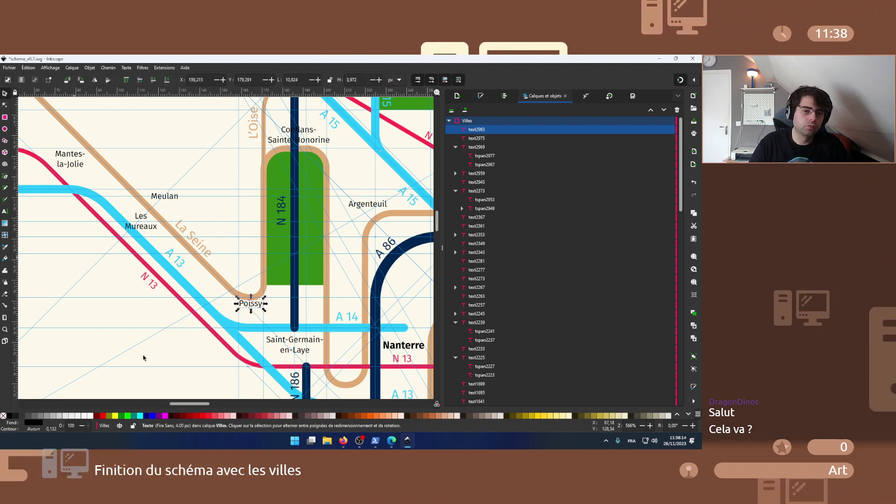
- Move the Poissy label about 3 px down, into the gap between the Seine's bend and the A 14
ctrl+scroll(218, 348, up, 4)
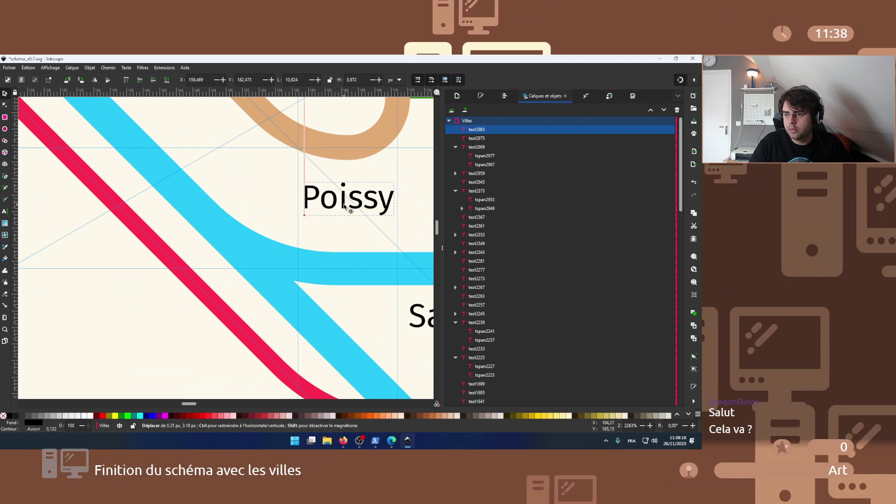
drag(342, 203, 340, 208)
click(338, 236)
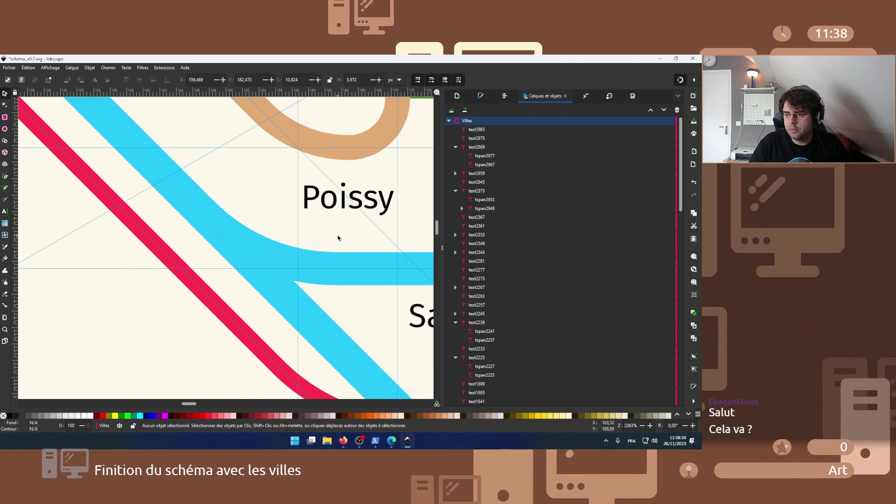
- Check the remaining Yvelines towns on WikiSara and examine Rambouillet's location relative to the N 10 and A 11 on OpenStreetMap
ctrl+scroll(310, 245, down, 3)
ctrl+scroll(308, 247, down, 5)
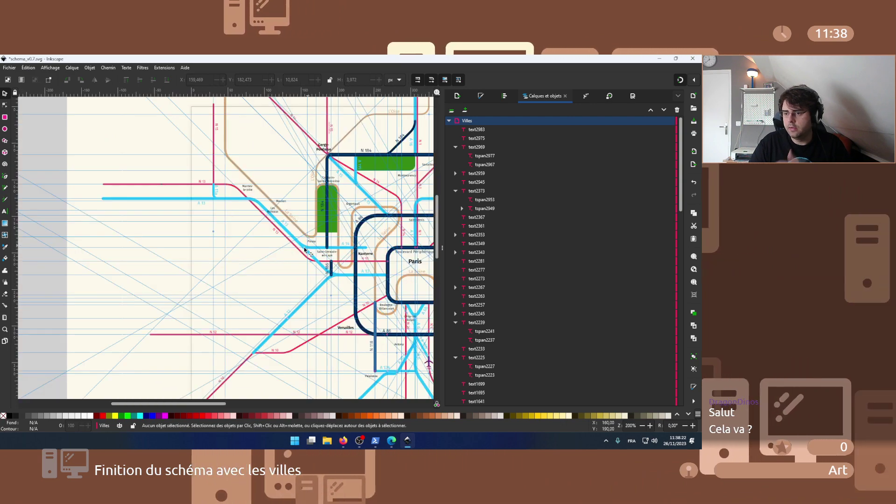
mouse_move(343, 440)
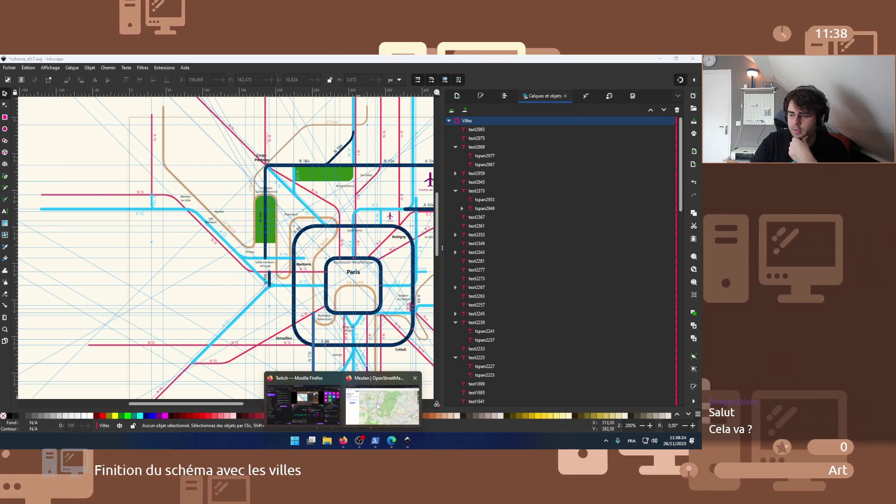
click(383, 404)
click(110, 61)
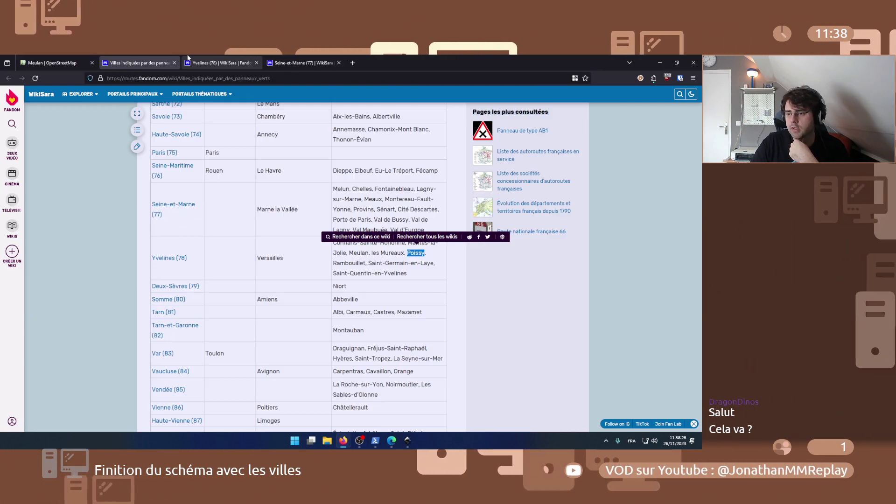
click(59, 62)
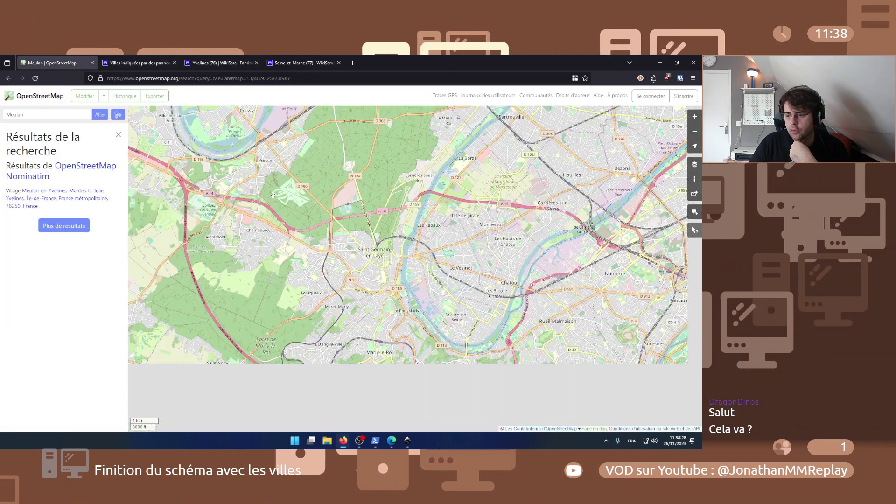
scroll(280, 201, down, 2)
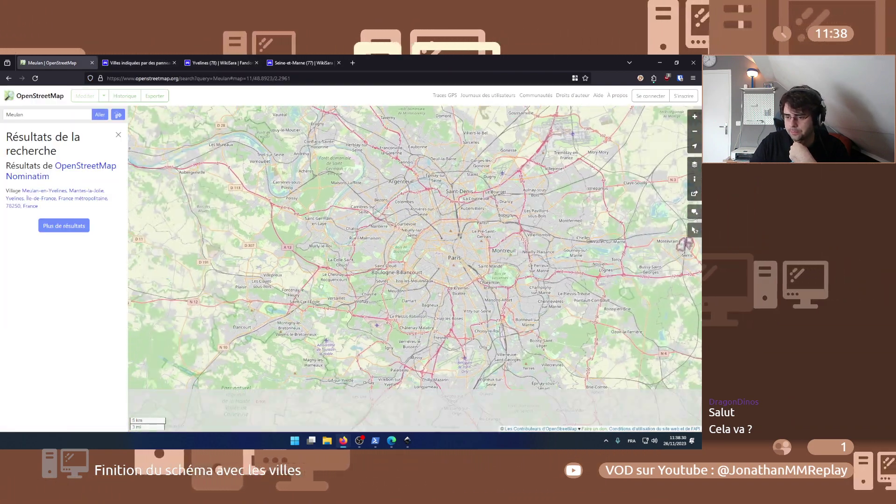
drag(321, 286, 319, 210)
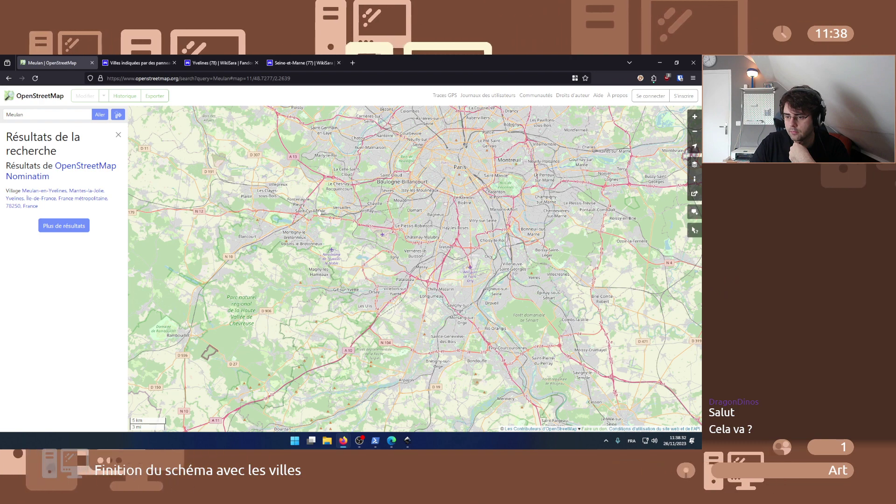
scroll(318, 210, down, 1)
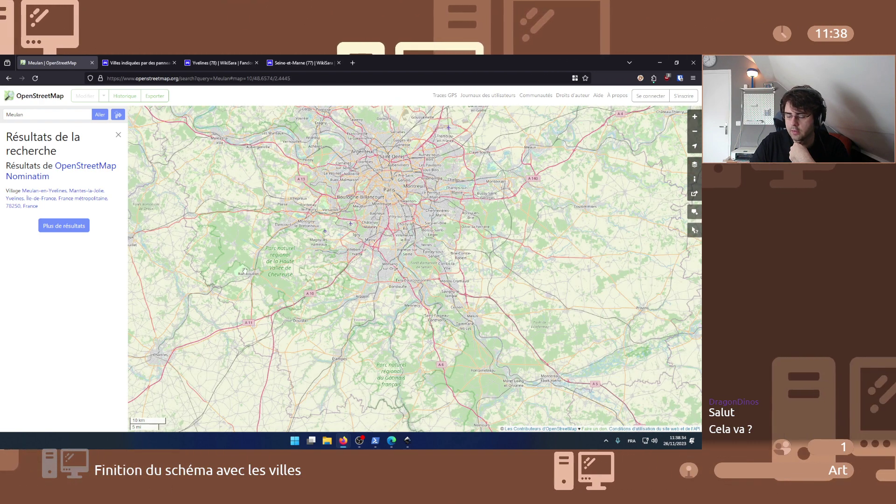
scroll(244, 270, up, 3)
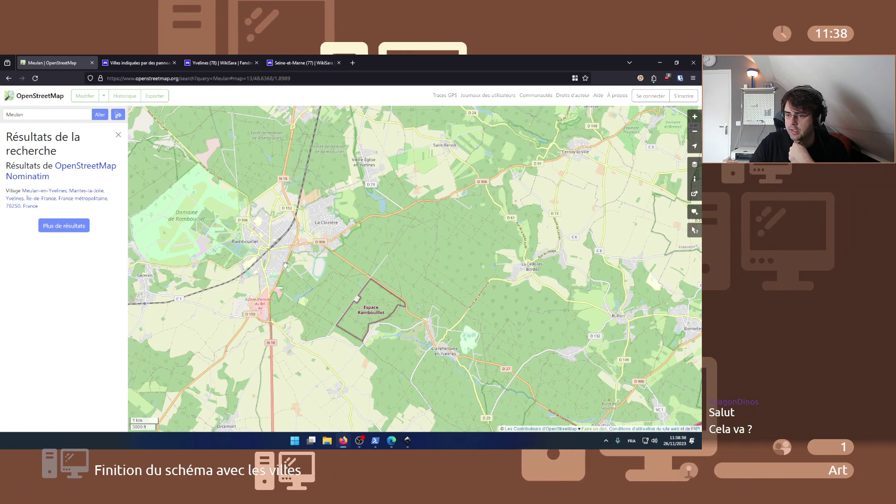
scroll(285, 264, down, 2)
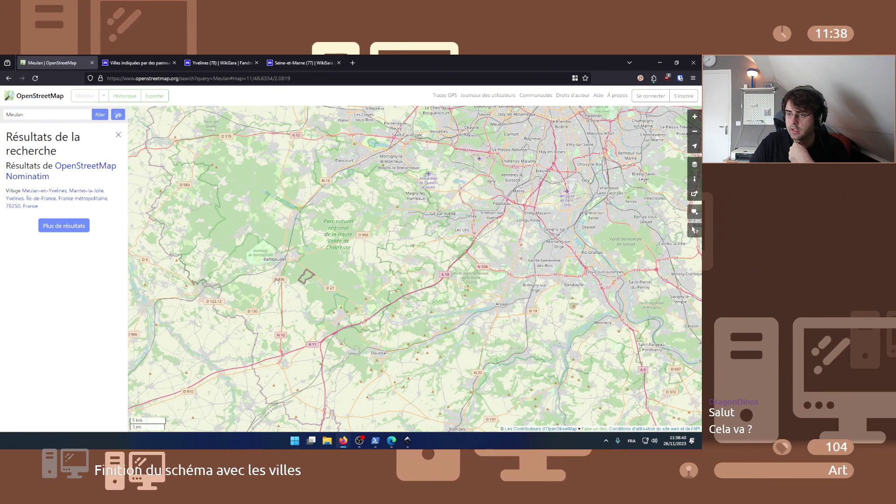
- Switch to Inkscape, duplicate the Saint-Germain-en-Laye label and place the copy between the southwestern green area and the A 11
click(408, 440)
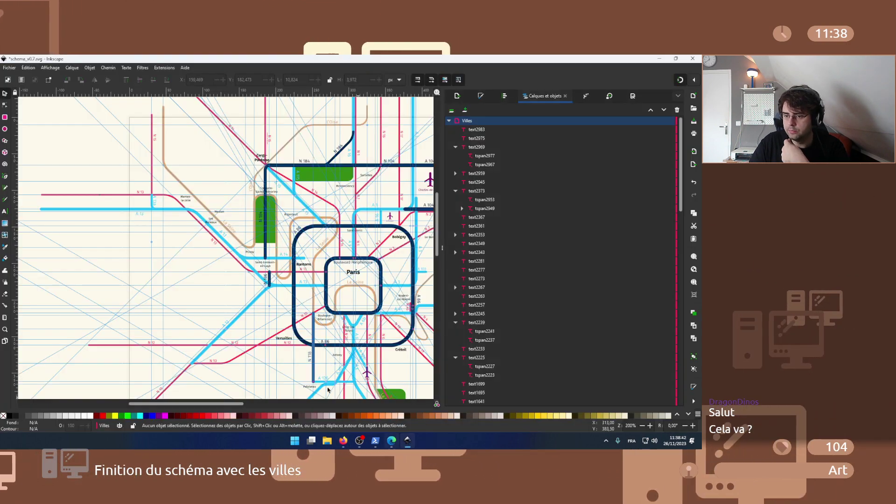
drag(226, 378, 231, 232)
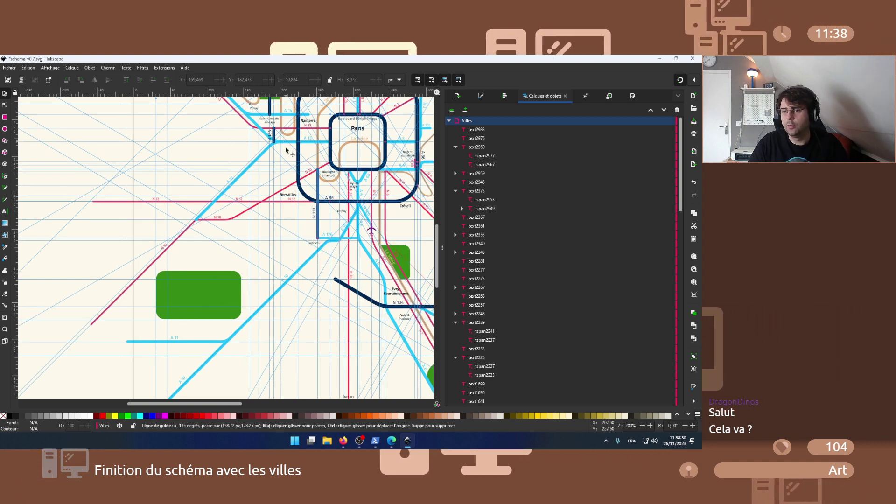
scroll(282, 155, up, 2)
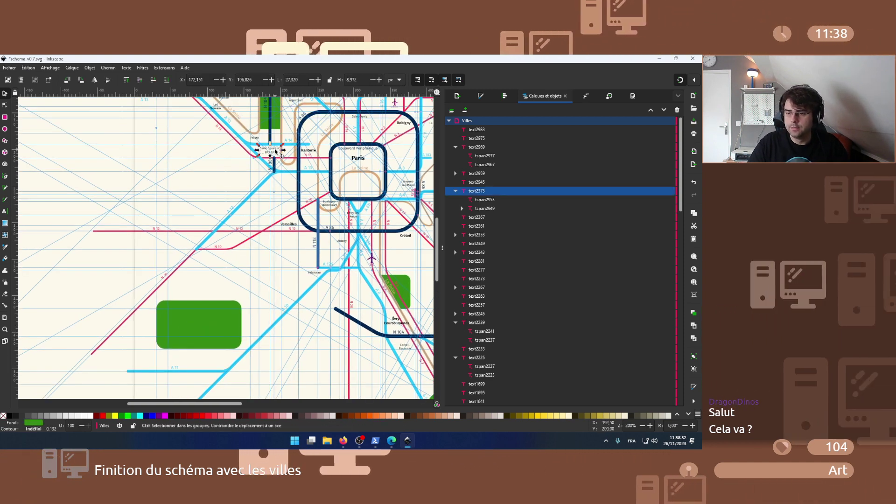
key(ctrl+d)
drag(276, 152, 207, 362)
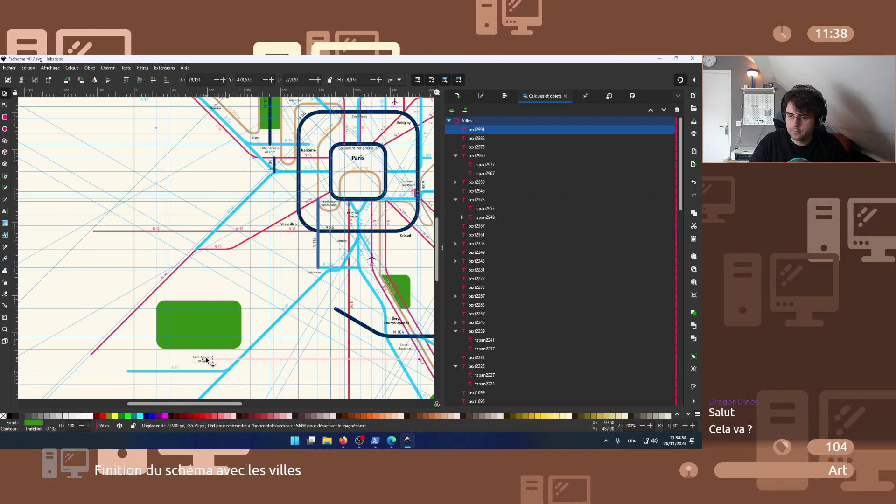
- Examine Rambouillet's surroundings on OpenStreetMap, comparing the town with the forest and the N 10
key(alt+Tab)
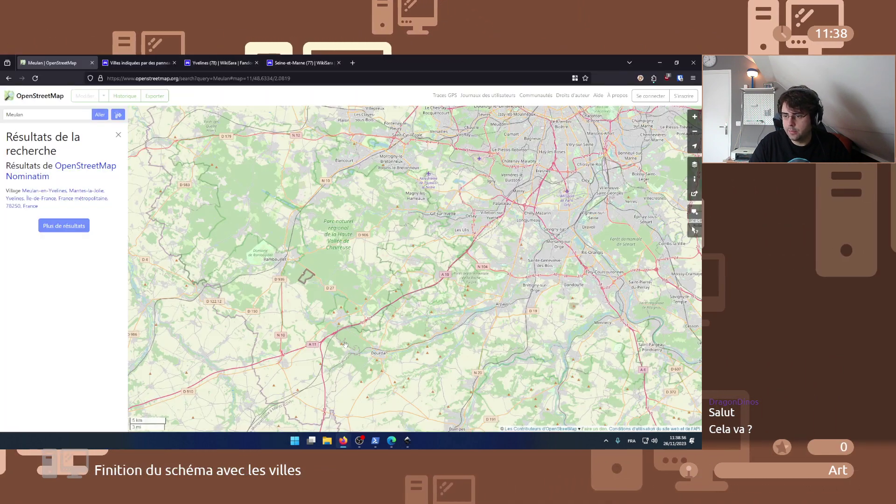
scroll(279, 246, up, 1)
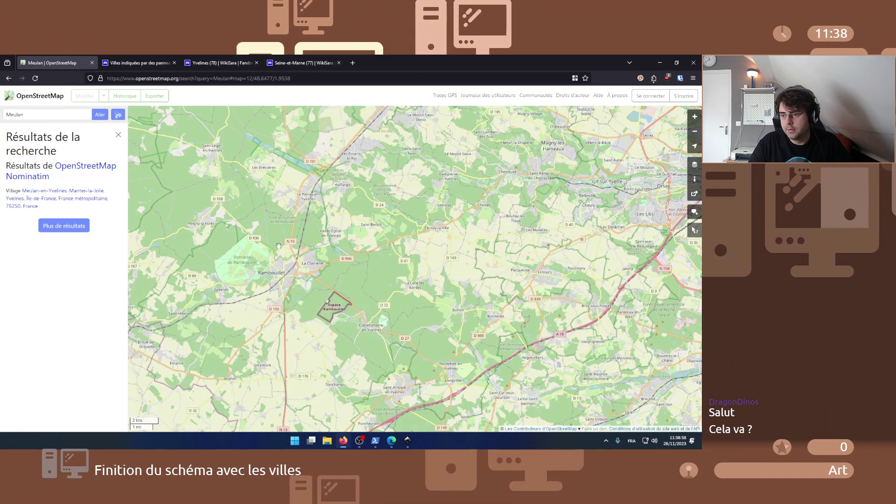
scroll(278, 246, up, 1)
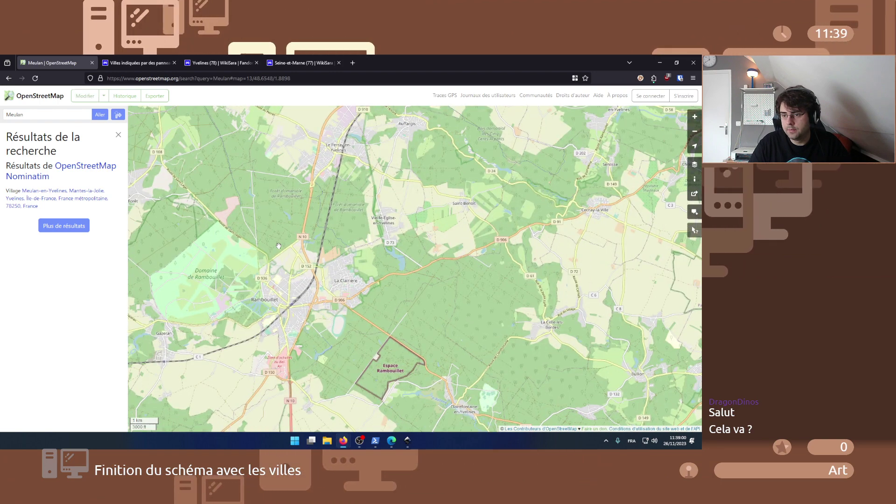
- In Inkscape, replace the copied label's text with Rambouillet and shift it about 1.75 px left and 0.5 px up
click(408, 443)
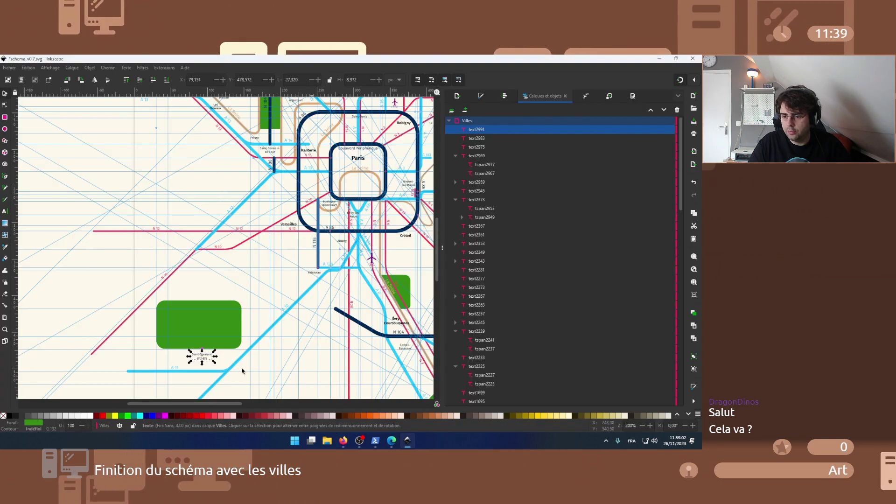
scroll(191, 370, up, 4)
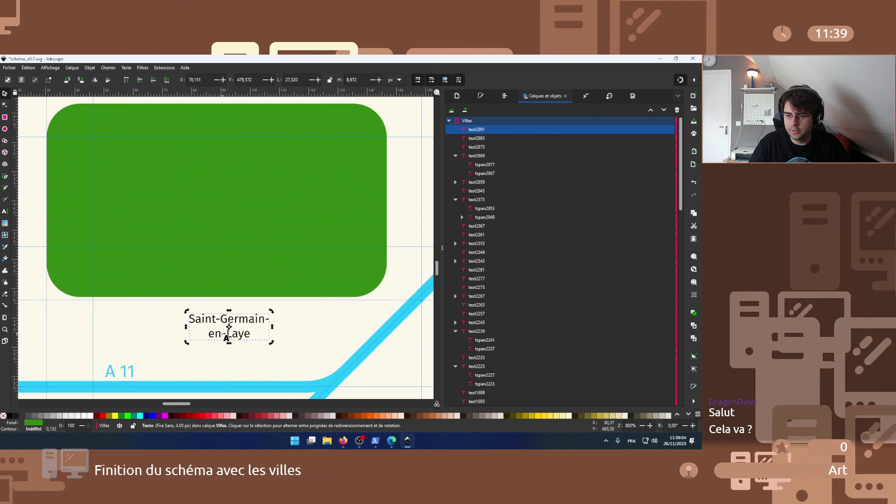
double_click(226, 334)
key(ctrl+a)
text(Ra)
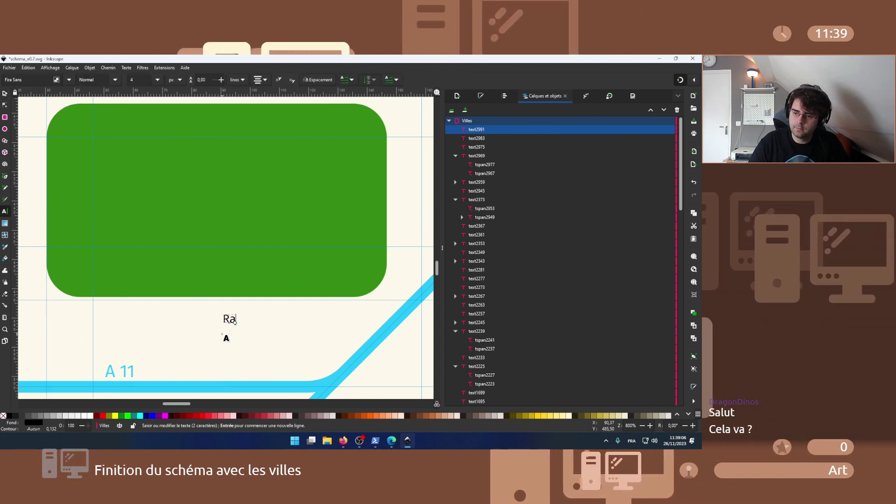
text(mbouillet)
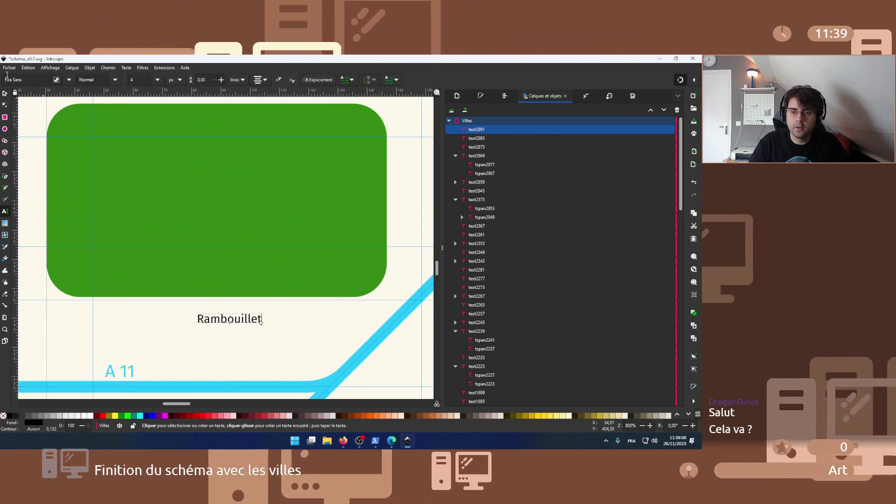
key(Escape)
click(4, 95)
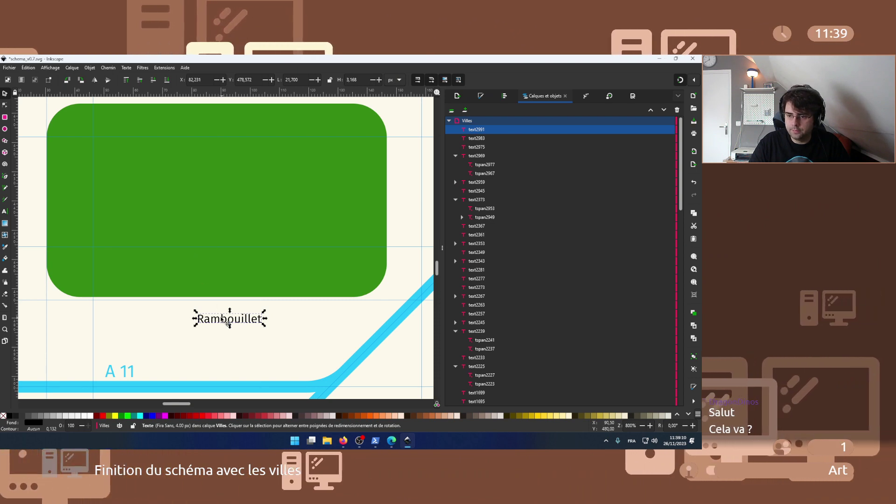
drag(219, 311, 218, 305)
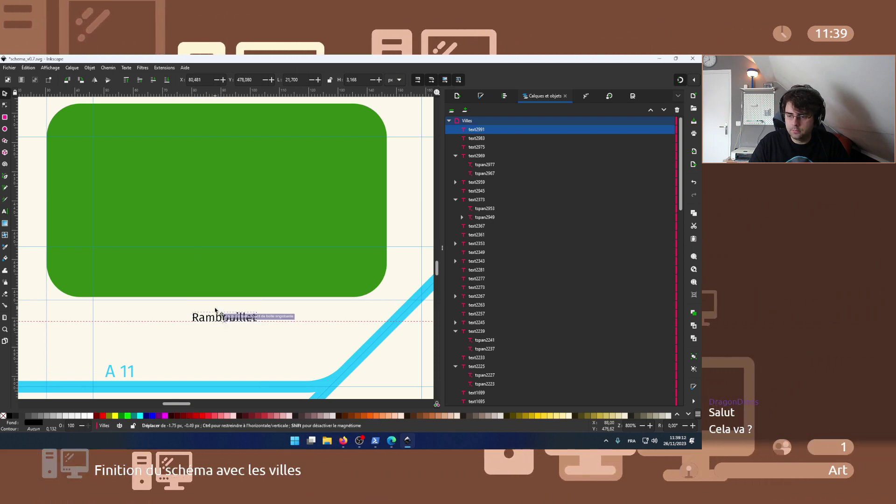
- Check the remaining Yvelines towns on WikiSara and examine the Trappes and Montigny-le-Bretonneux area around the N 10, N 12 and A 12 on OpenStreetMap
mouse_move(349, 444)
click(383, 403)
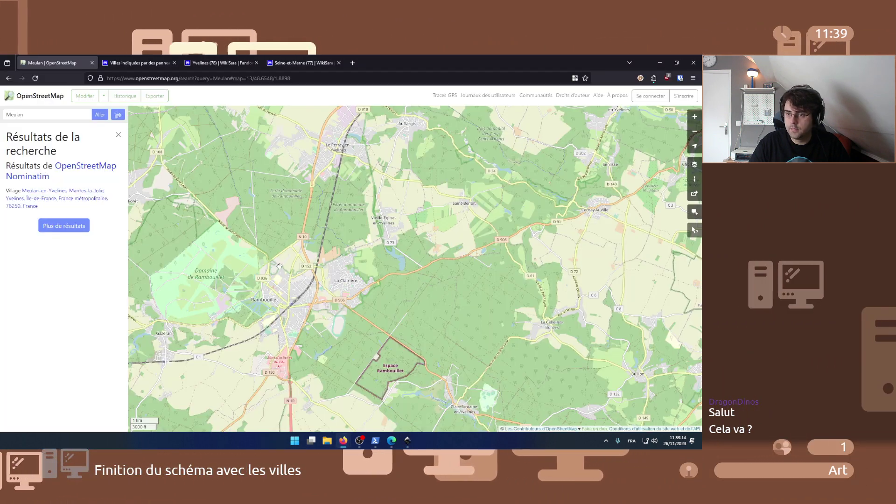
click(148, 61)
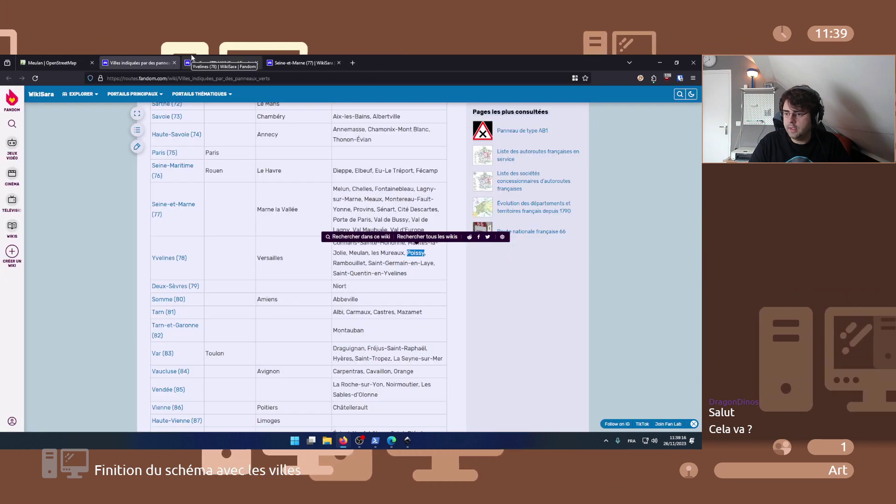
click(70, 63)
drag(333, 250, 303, 284)
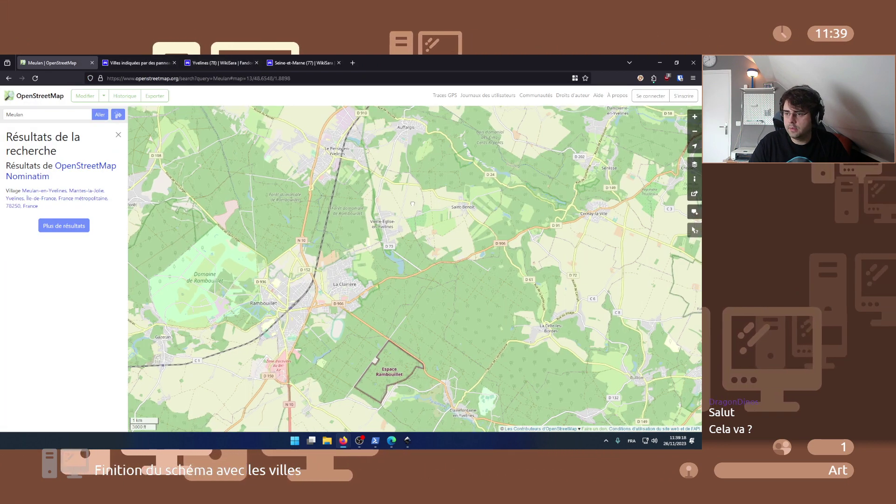
drag(374, 210, 326, 275)
drag(387, 196, 345, 246)
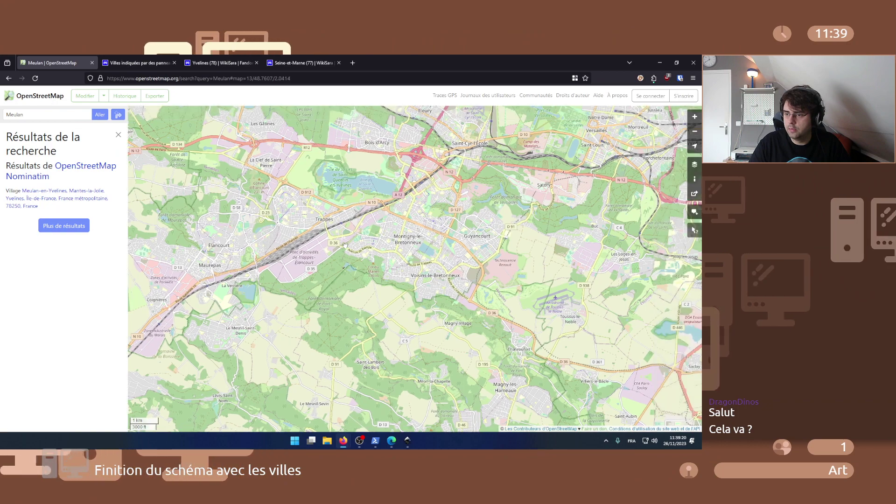
scroll(308, 248, up, 1)
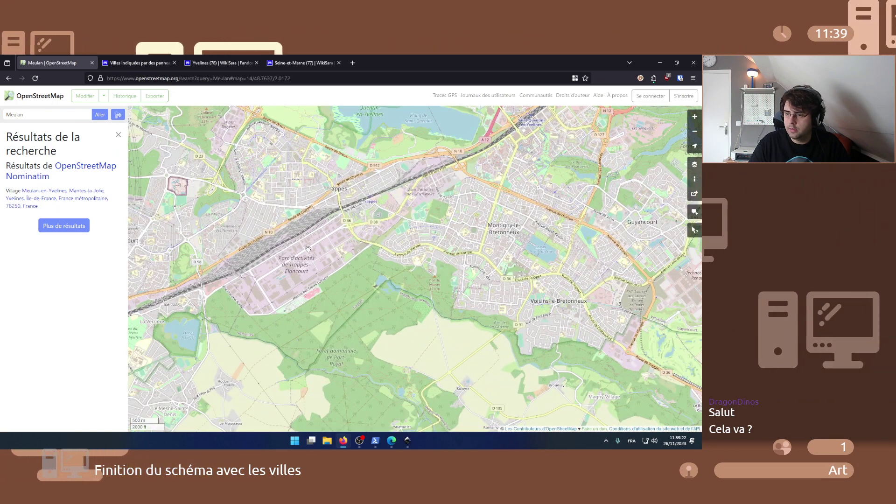
scroll(307, 248, down, 1)
drag(438, 180, 327, 269)
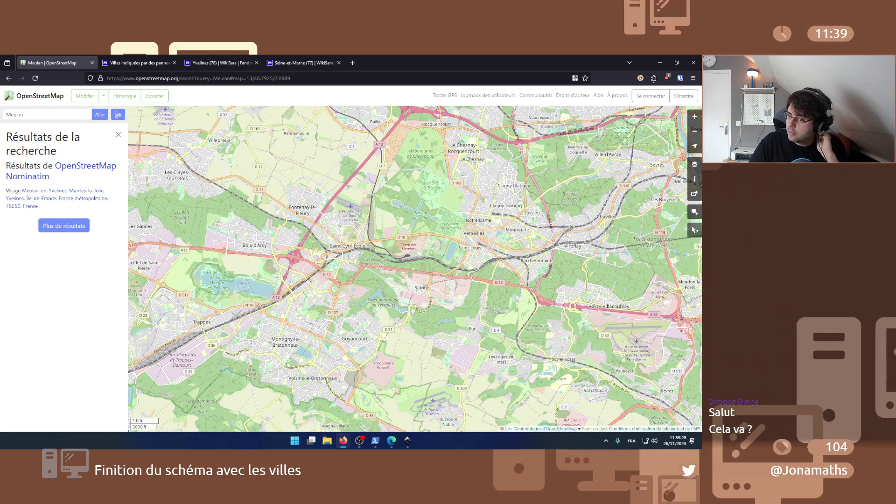
- Duplicate the Rambouillet label in Inkscape, place the copy between the N 12 and N 10, and replace its text with Saint-Quentin-en-Yvelines on two lines
click(407, 441)
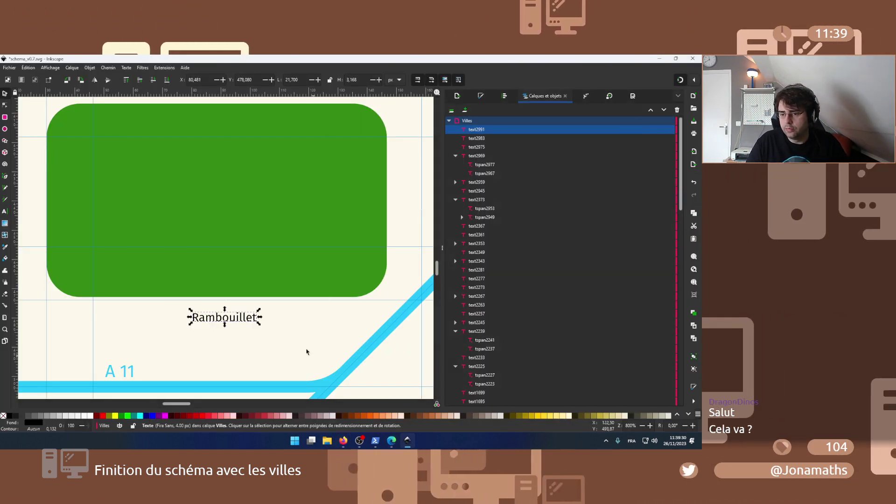
scroll(290, 339, down, 3)
scroll(290, 339, down, 1)
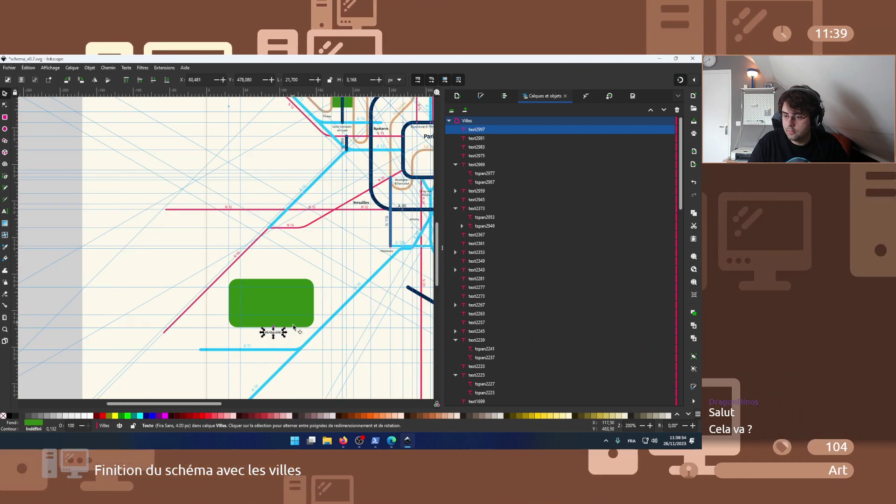
drag(273, 332, 280, 229)
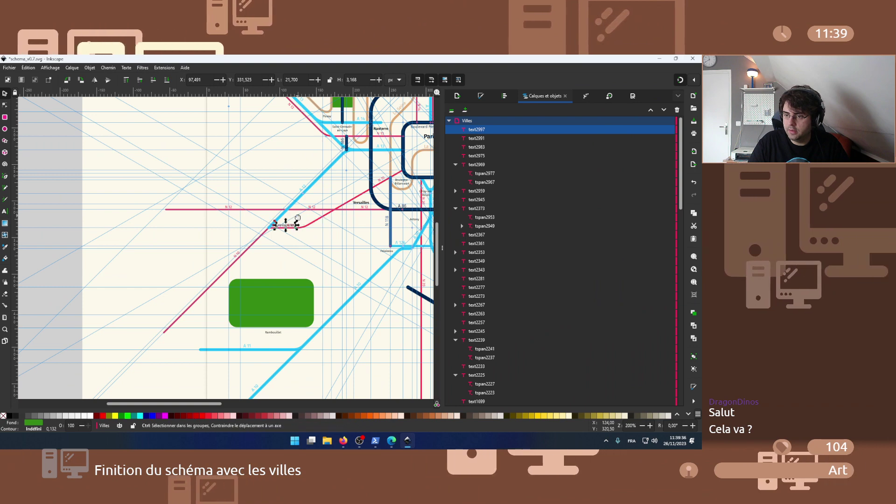
scroll(288, 227, up, 5)
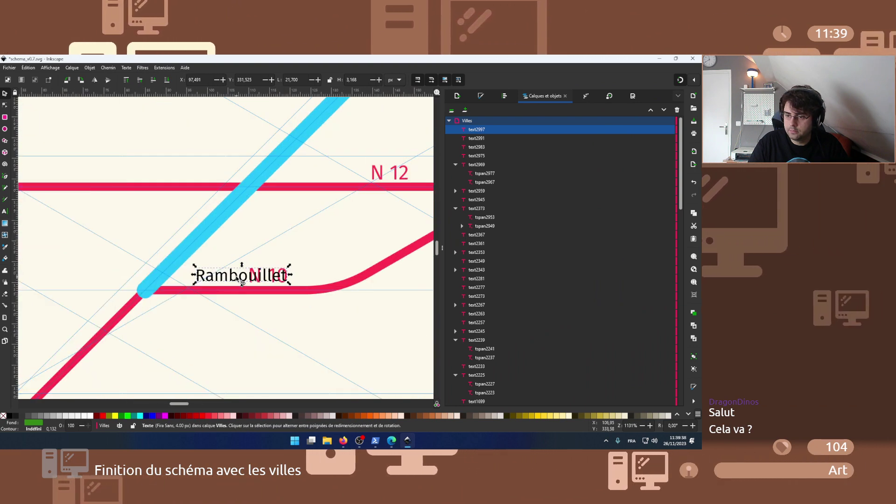
drag(238, 279, 297, 211)
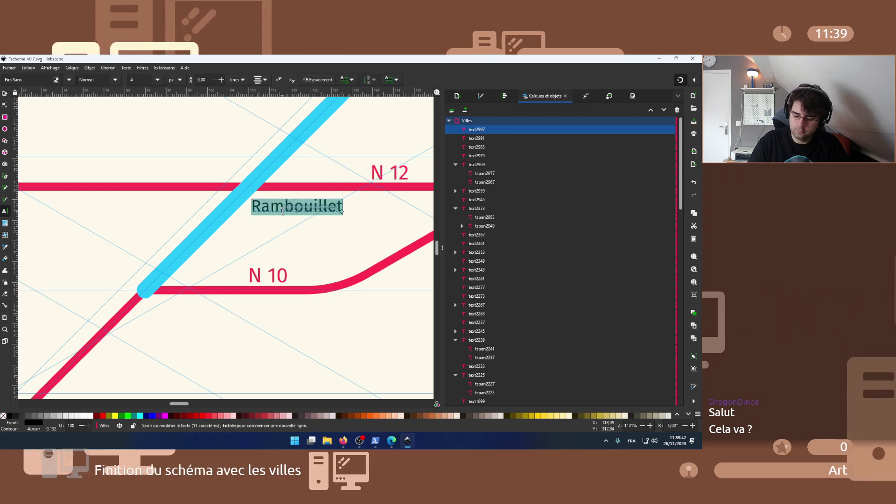
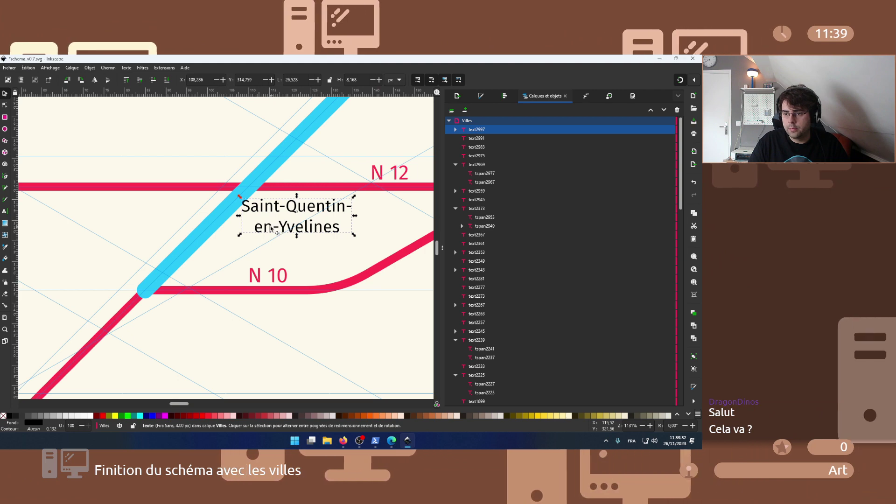
- Move the Saint-Quentin-en-Yvelines label about 3.5 px right and 1.2 px down, centring it between the N 12 and N 10
drag(261, 231, 289, 232)
click(271, 254)
ctrl+scroll(272, 254, down, 6)
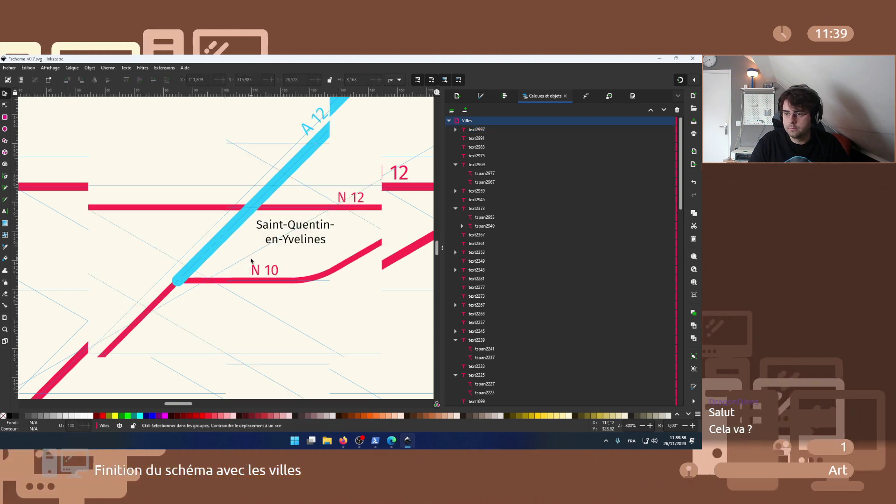
scroll(261, 290, right, 4)
scroll(252, 290, down, 2)
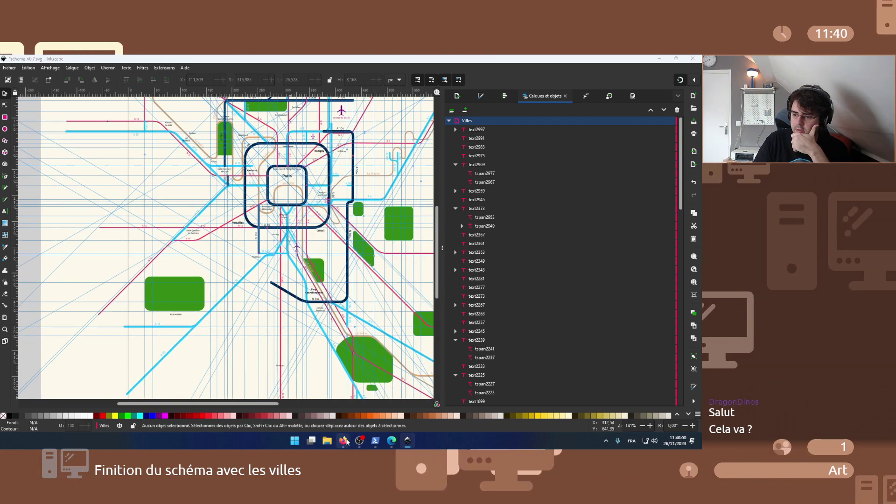
- Switch to the browser, close WikiSara's Yvelines page and return to the list of towns shown on green signs
mouse_move(347, 442)
click(363, 399)
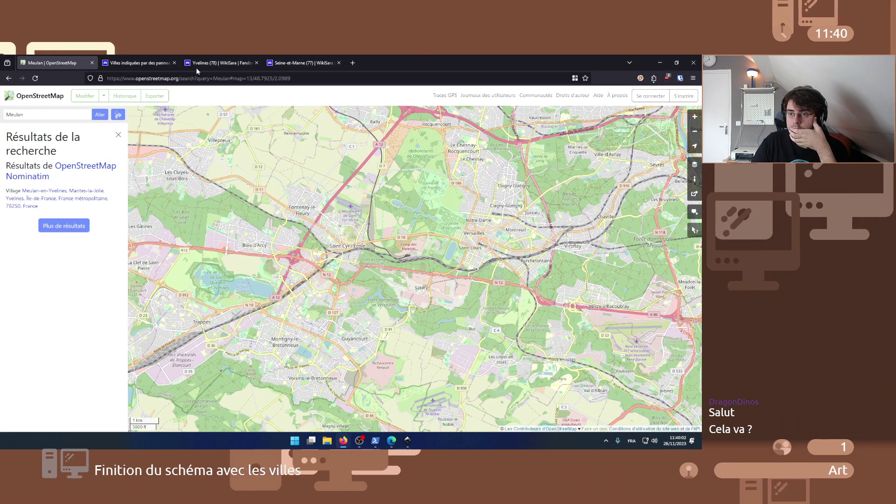
click(217, 62)
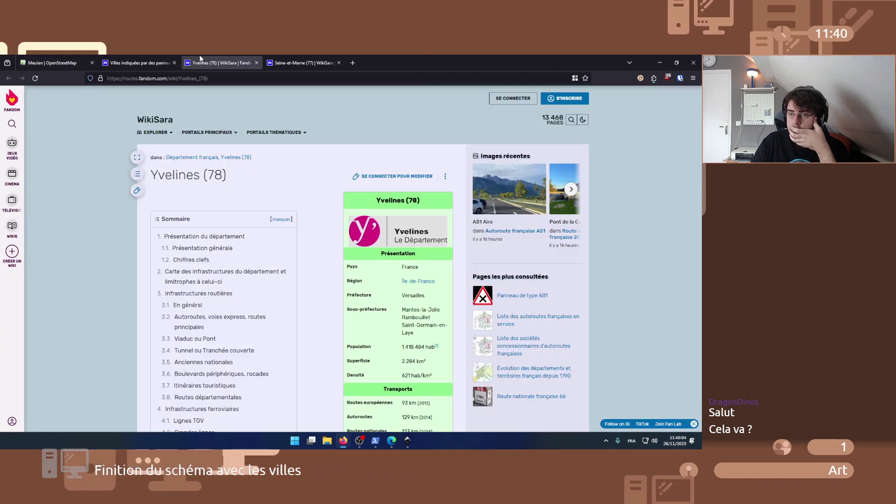
middle_click(201, 58)
click(86, 60)
click(135, 61)
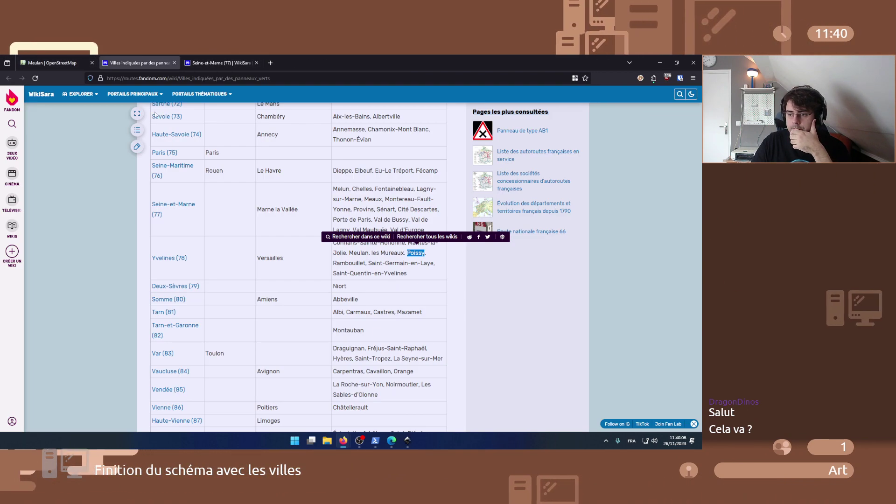
- Examine the Seine-et-Marne row in WikiSara's list of green-sign towns and compare it with the entries of other departments
click(294, 209)
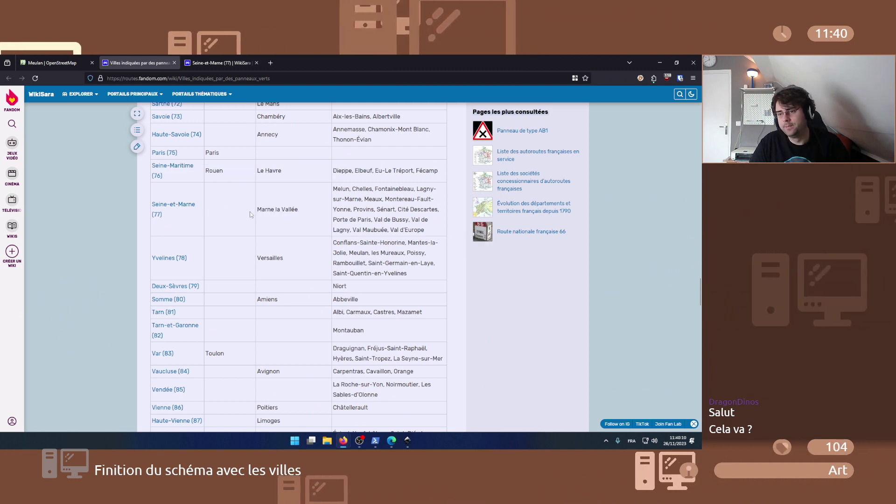
click(215, 57)
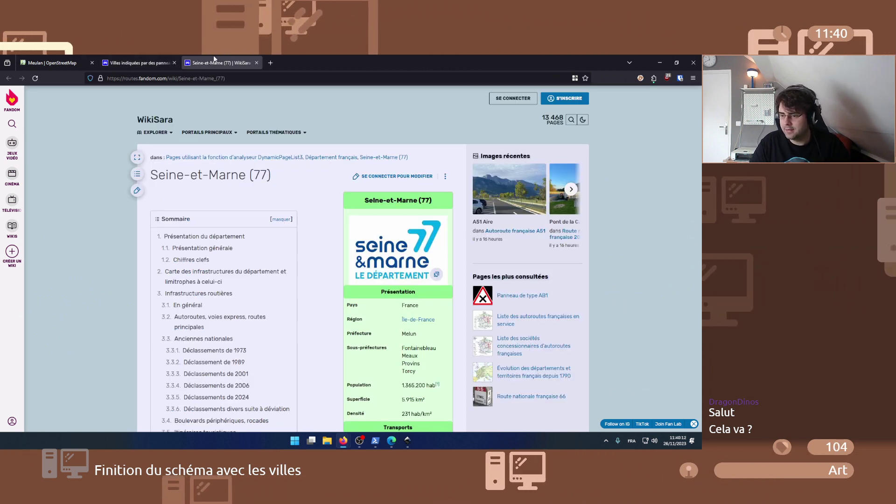
click(160, 58)
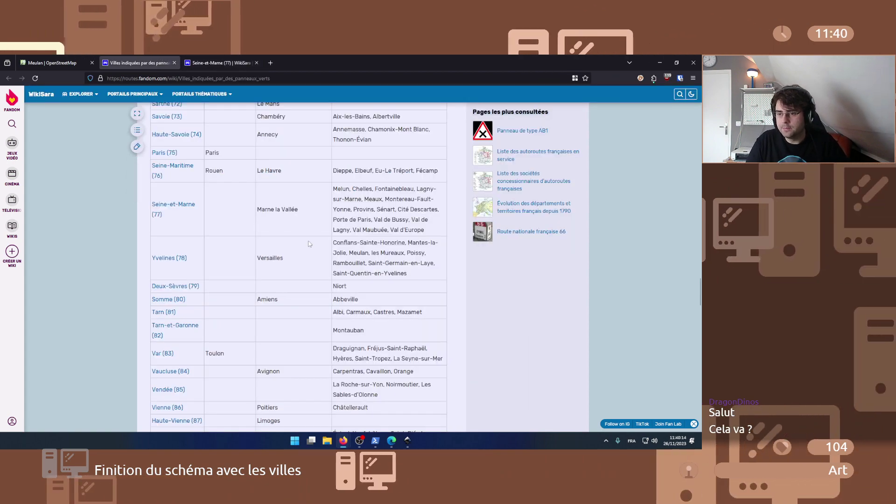
scroll(308, 244, up, 10)
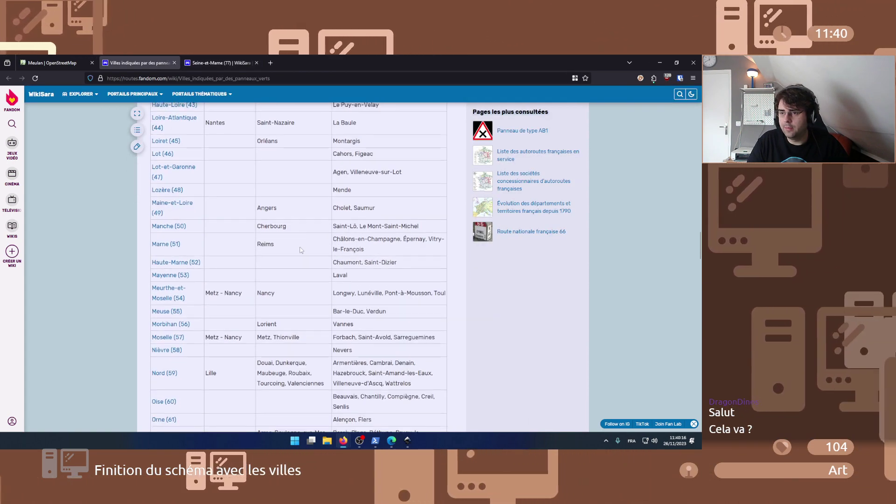
scroll(300, 249, up, 5)
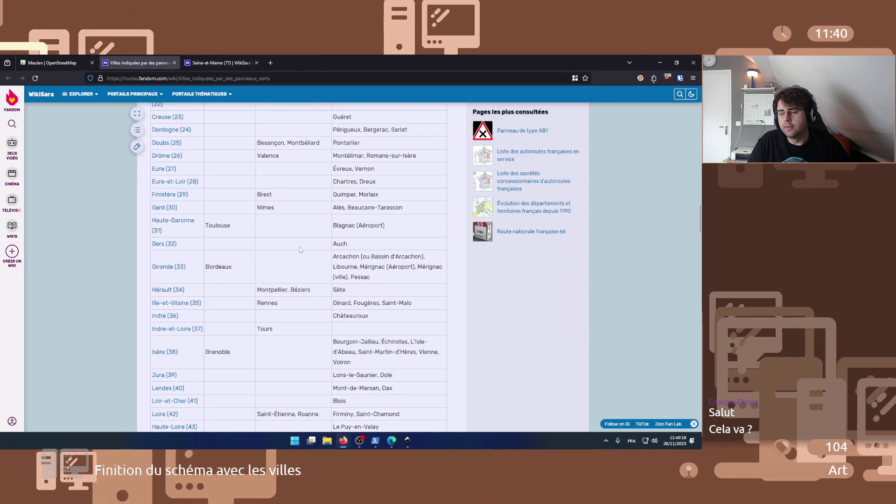
scroll(300, 250, down, 12)
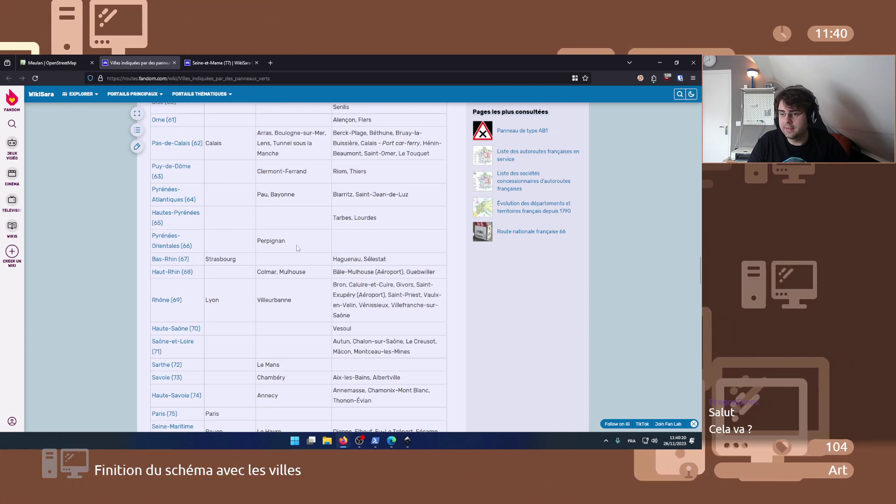
scroll(297, 248, down, 5)
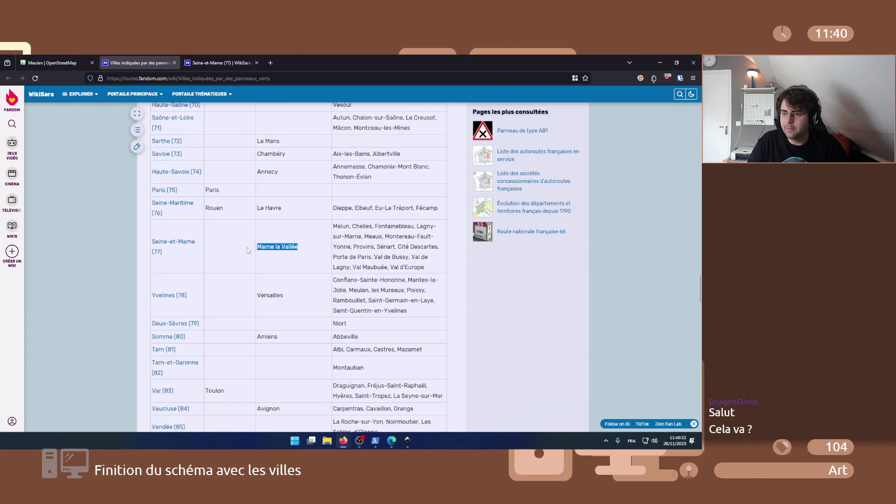
click(235, 57)
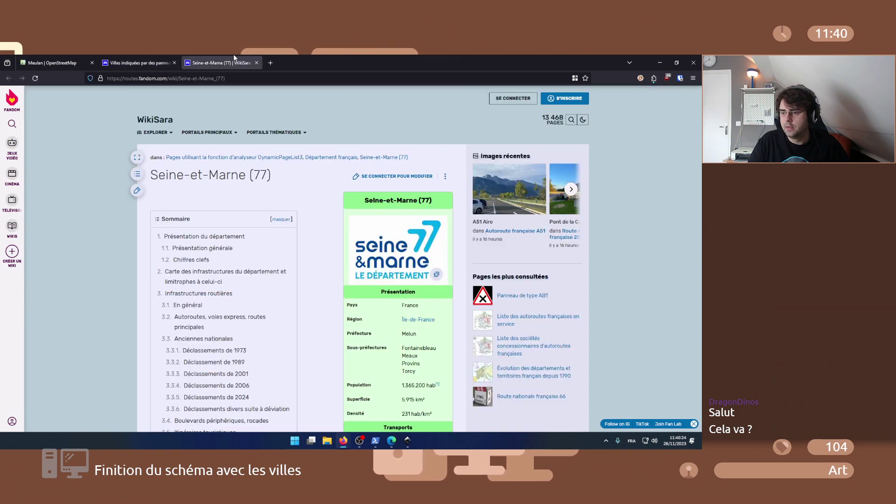
- Switch to OpenStreetMap and examine the area around Melun, south-east of Paris near the A 5
click(52, 60)
scroll(482, 301, down, 2)
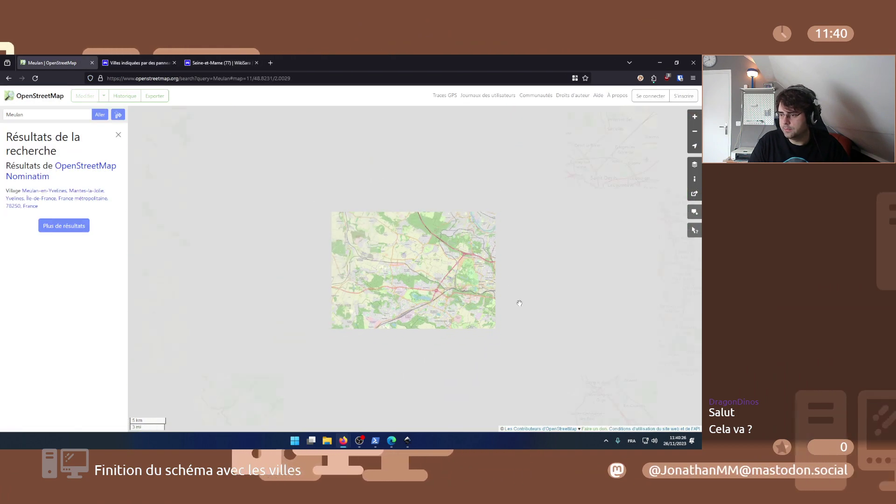
drag(482, 301, 320, 296)
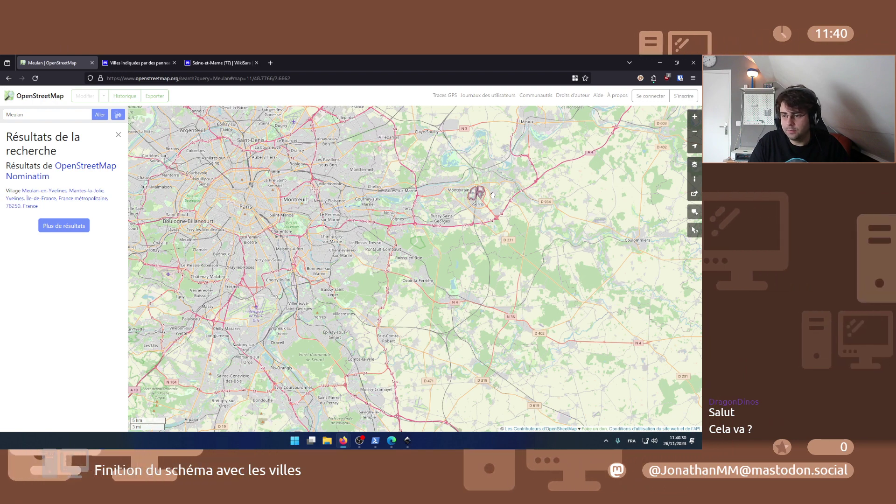
drag(471, 254, 412, 157)
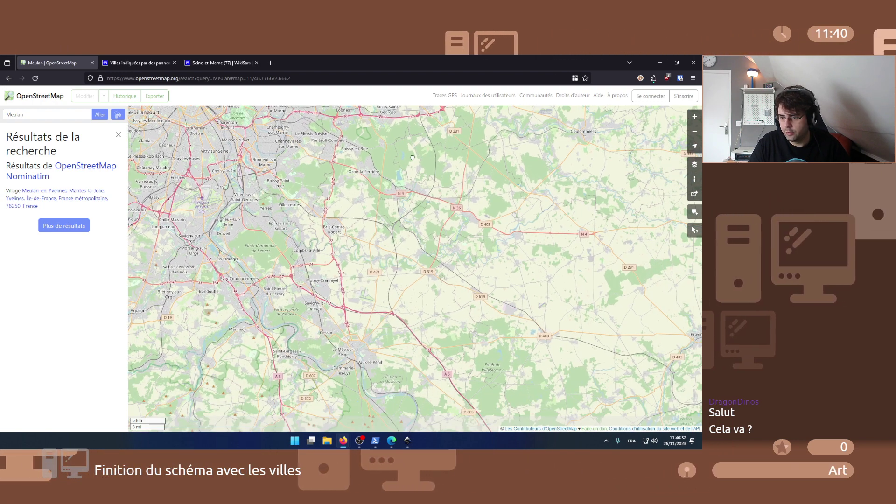
scroll(359, 350, up, 2)
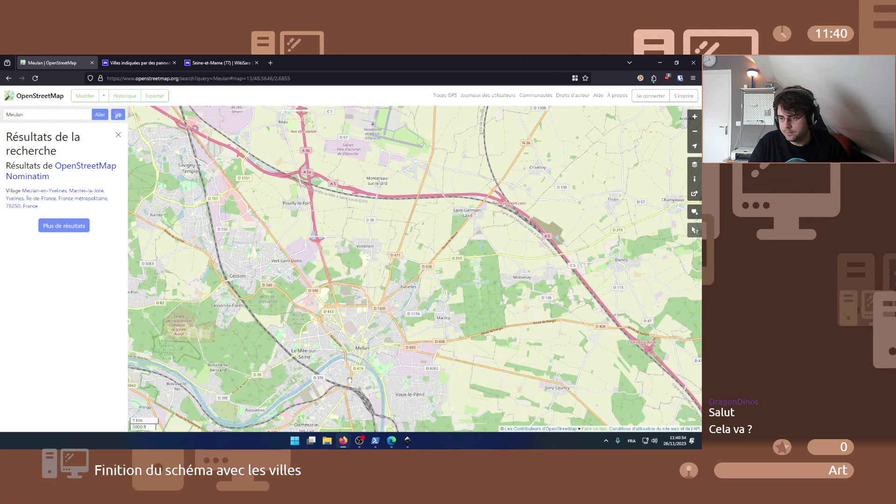
- Compare the Inkscape schematic's area south-east of Évry-Courcouronnes, around the A 5b, N 6 and La Seine, with Melun on OpenStreetMap
click(408, 440)
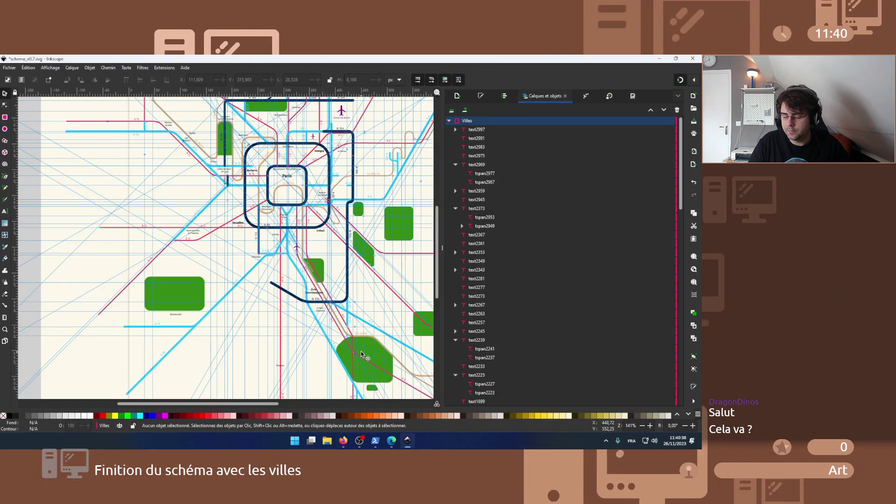
scroll(362, 354, up, 3)
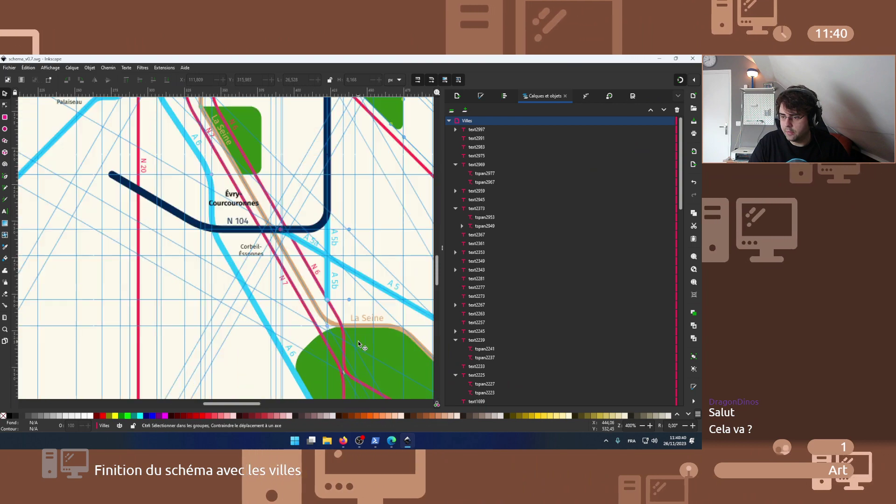
scroll(271, 297, right, 3)
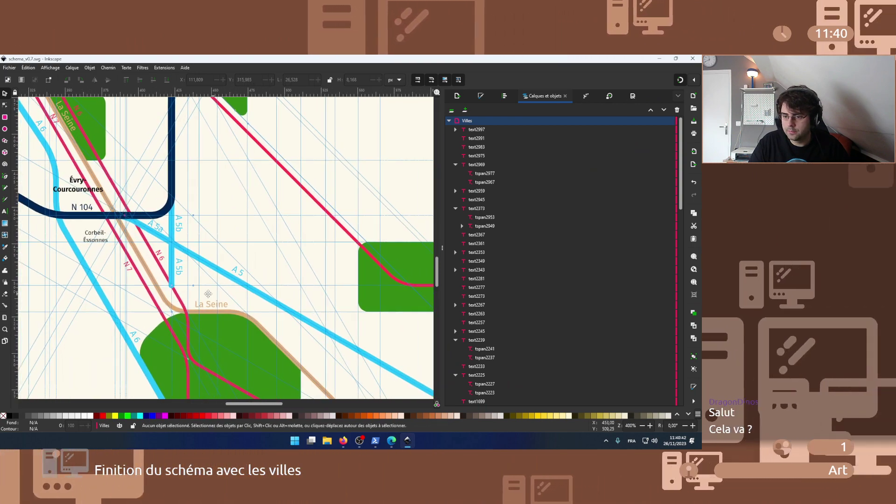
scroll(264, 297, down, 3)
mouse_move(345, 440)
click(401, 411)
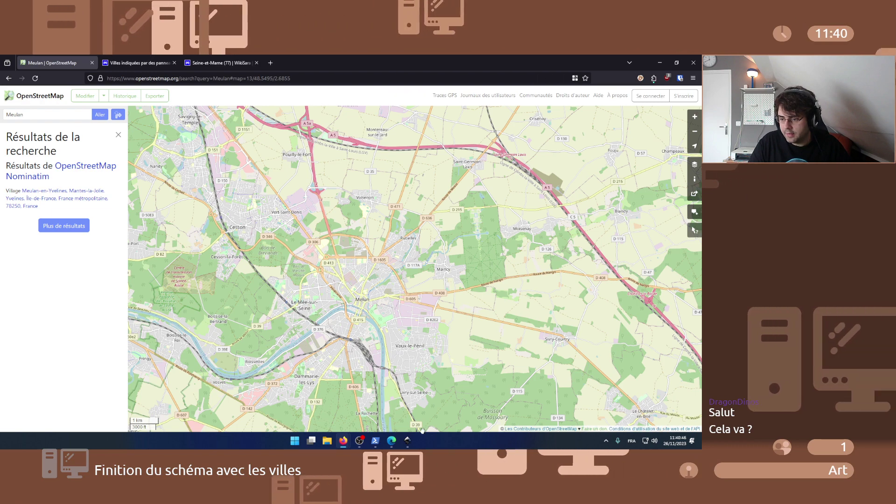
click(411, 441)
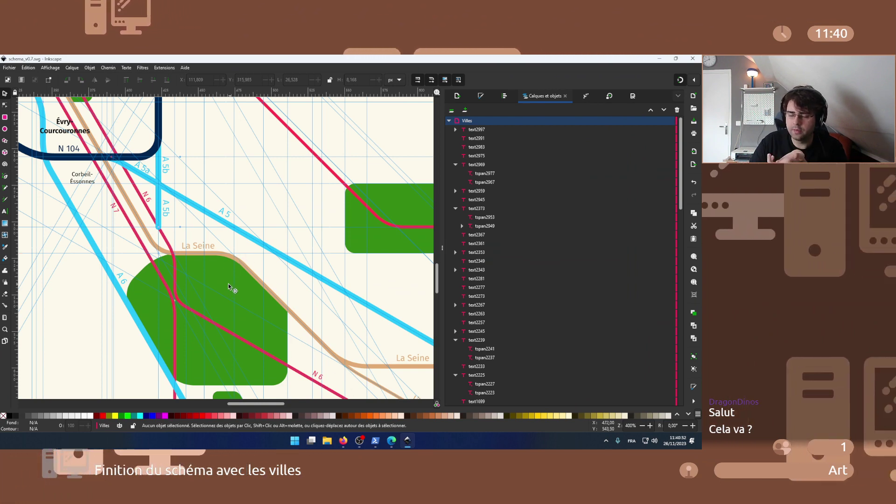
- Duplicate the Évry-Courcouronnes label, place the copy between La Seine and the A 5, and replace its text with Melun
click(67, 131)
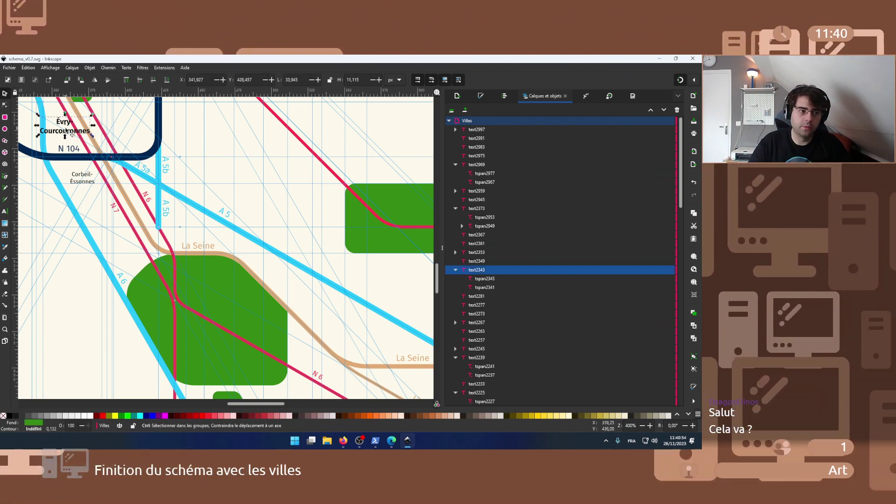
key(ctrl+d)
drag(74, 134, 271, 274)
double_click(274, 275)
key(ctrl+a)
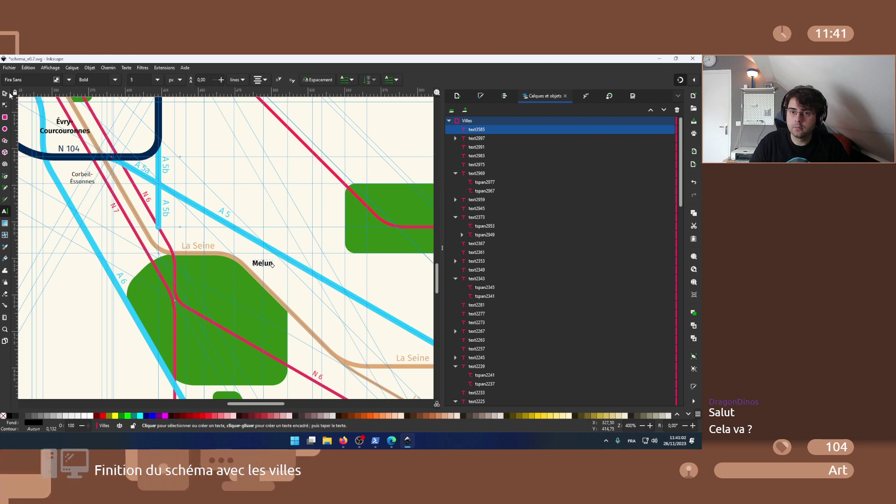
scroll(255, 263, up, 5)
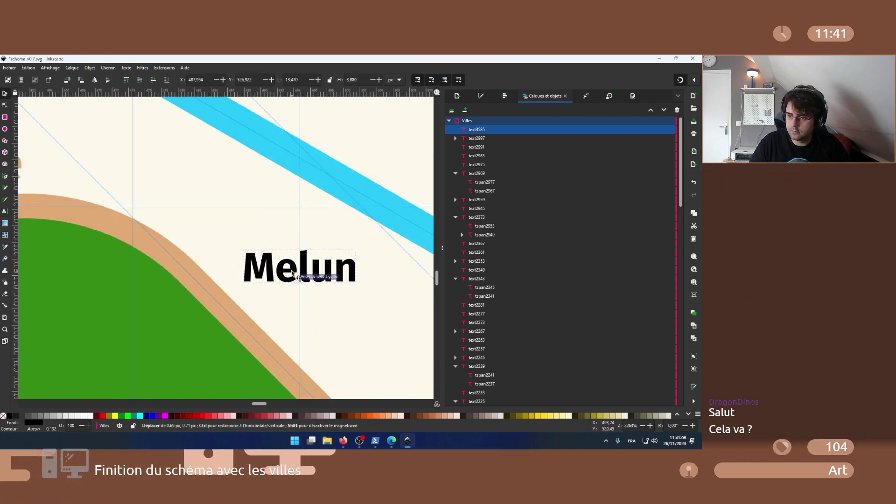
scroll(258, 245, down, 7)
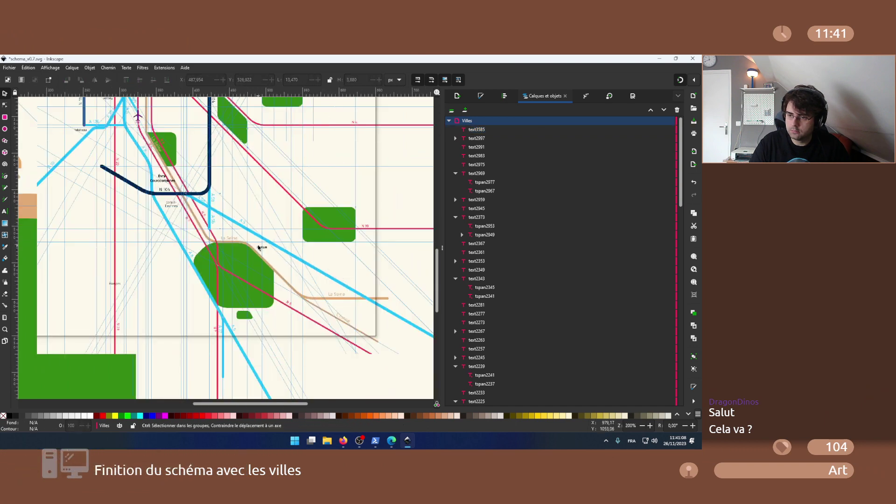
- Check the Seine-et-Marne towns on WikiSara, and in Inkscape duplicate the Corbeil-Éssonnes label and move the copy into the green area below Melun
click(367, 412)
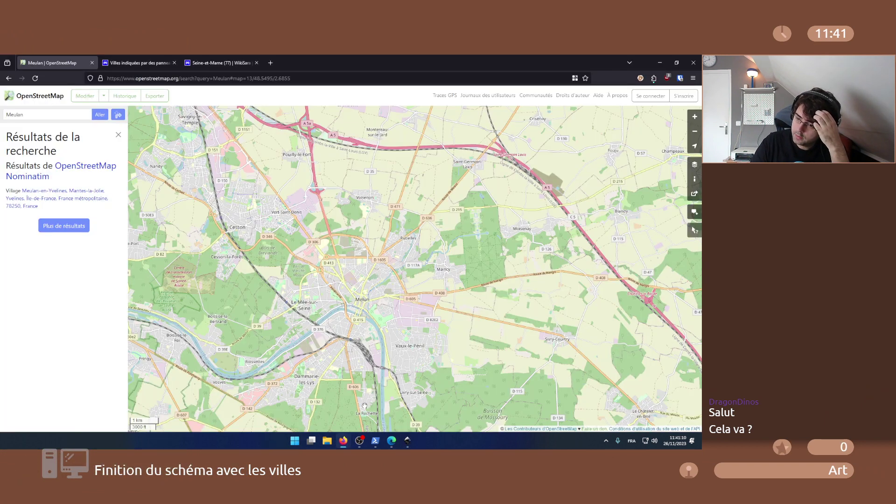
click(136, 62)
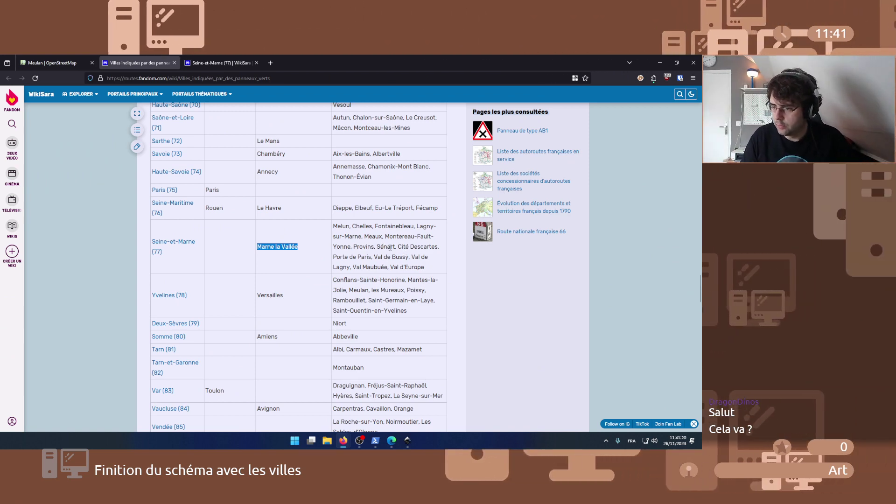
click(407, 440)
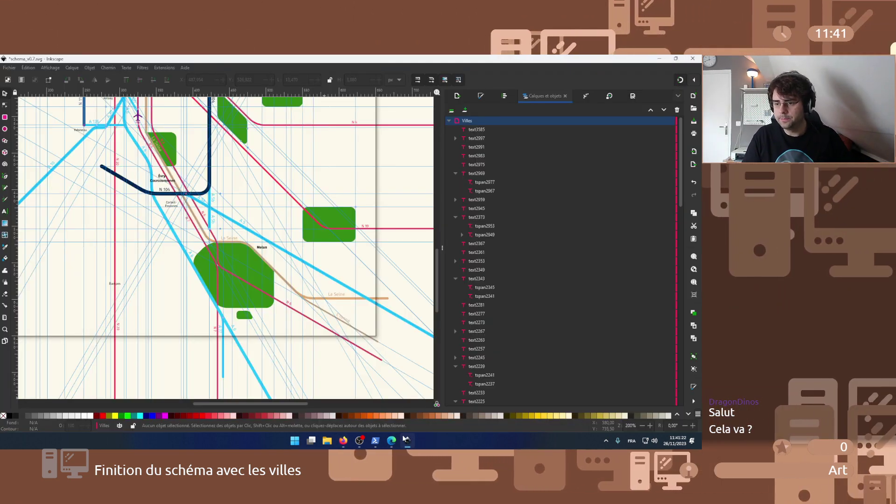
click(167, 206)
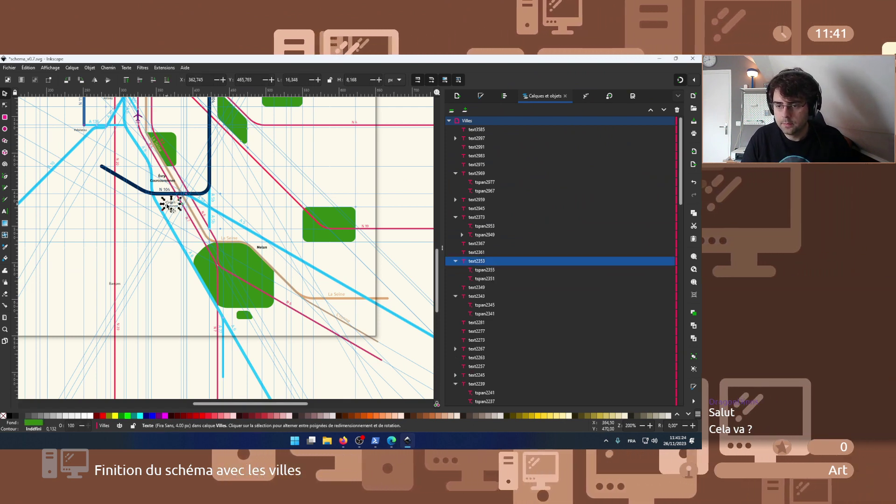
key(ctrl+d)
drag(168, 206, 237, 288)
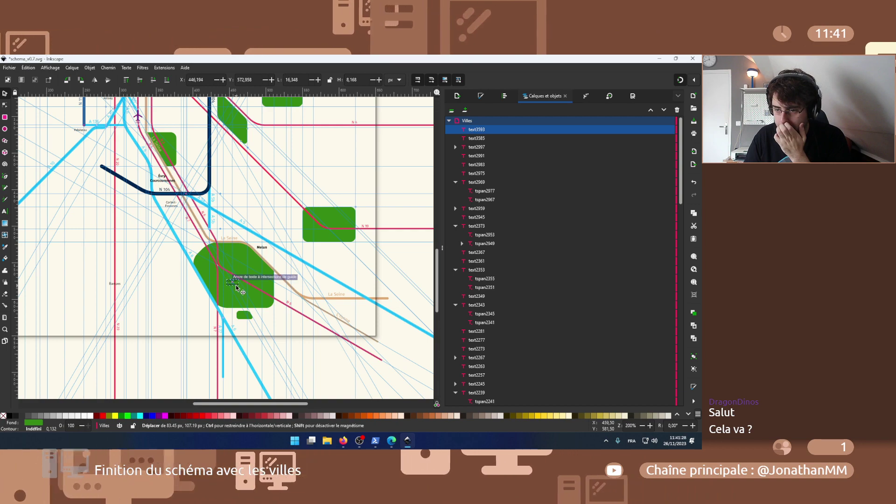
- Examine Fontainebleau's location relative to the forest, main roads and Seine on OpenStreetMap, and return to Inkscape
mouse_move(343, 440)
click(367, 407)
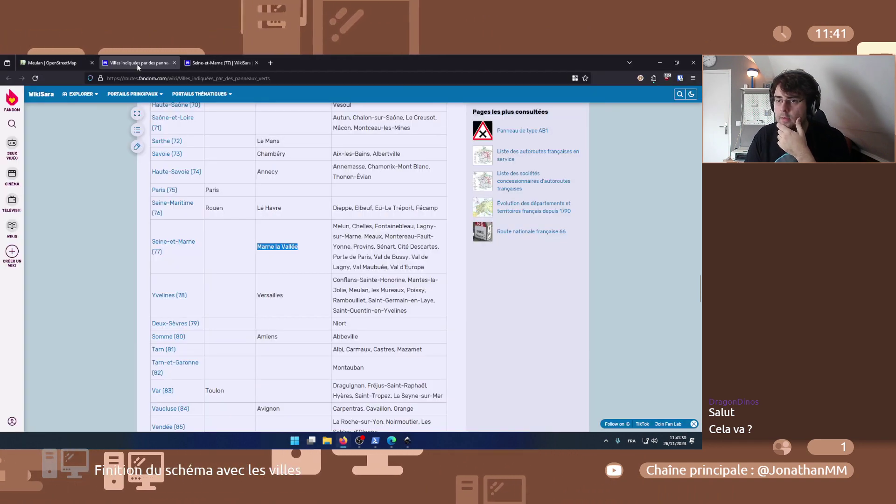
click(52, 63)
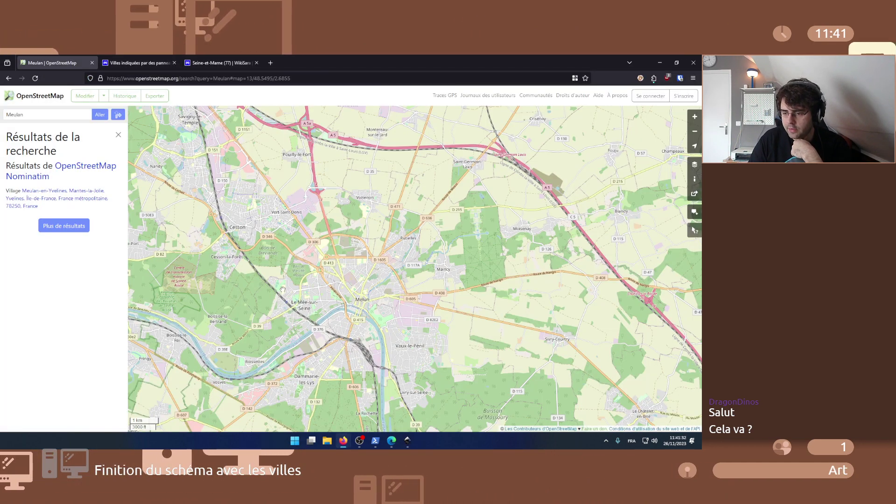
drag(282, 289, 259, 200)
drag(328, 260, 267, 244)
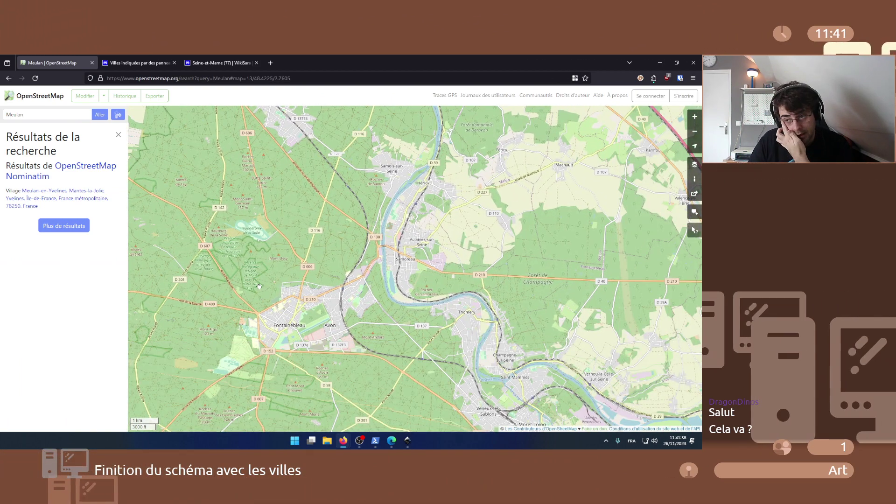
click(406, 442)
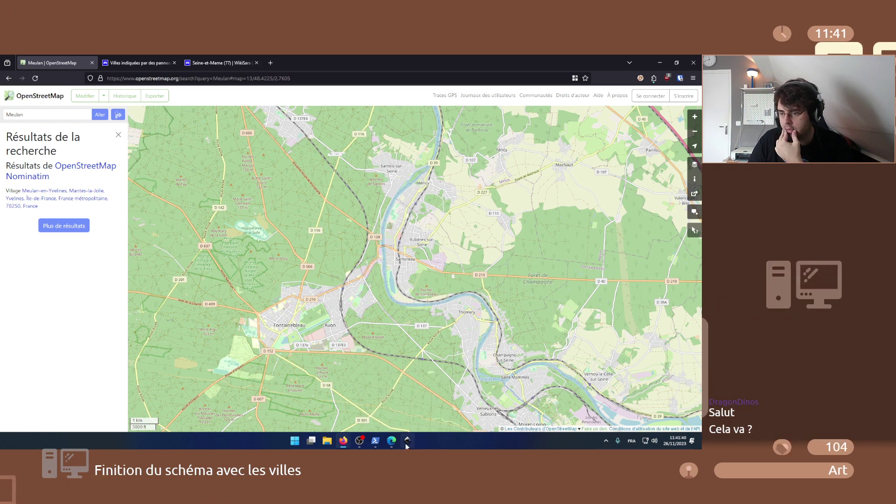
- Move the copied Corbeil-Éssonnes label onto the N 6 and N 7 junction in the green area and replace its text with Fontainebleau
scroll(217, 268, up, 6)
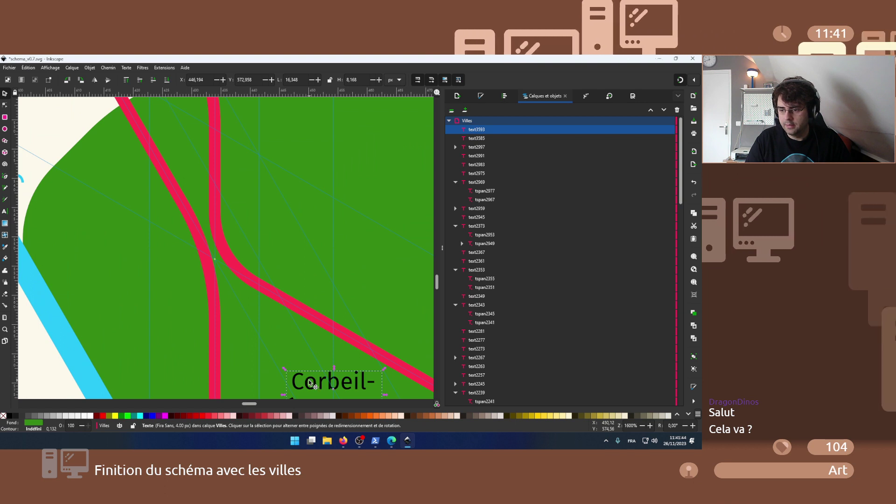
drag(251, 264, 225, 243)
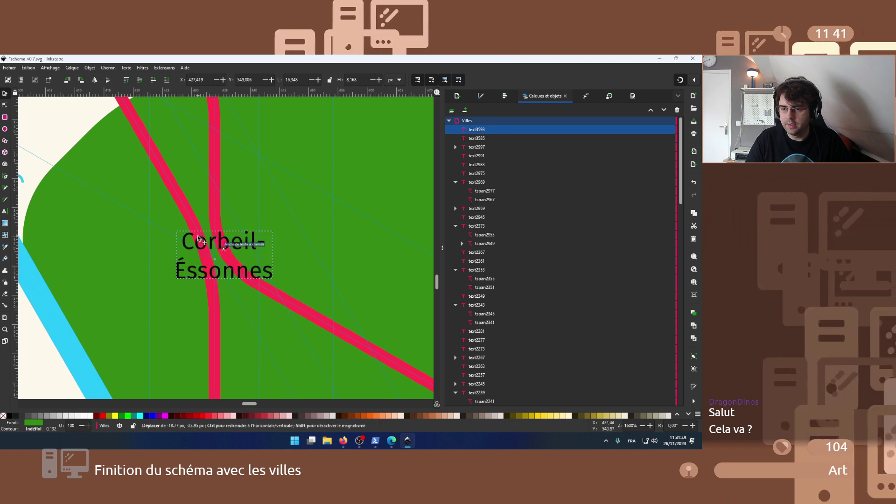
double_click(226, 243)
key(ctrl+a)
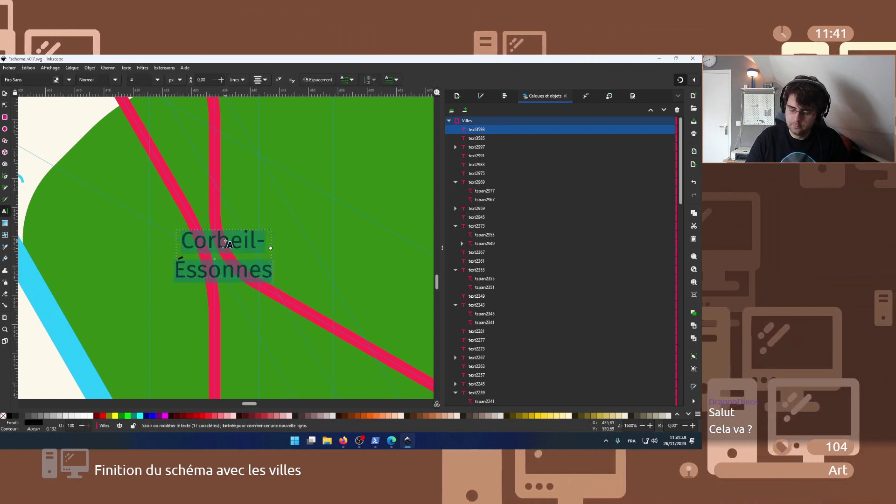
key(BackSpace)
text(Fontaineb)
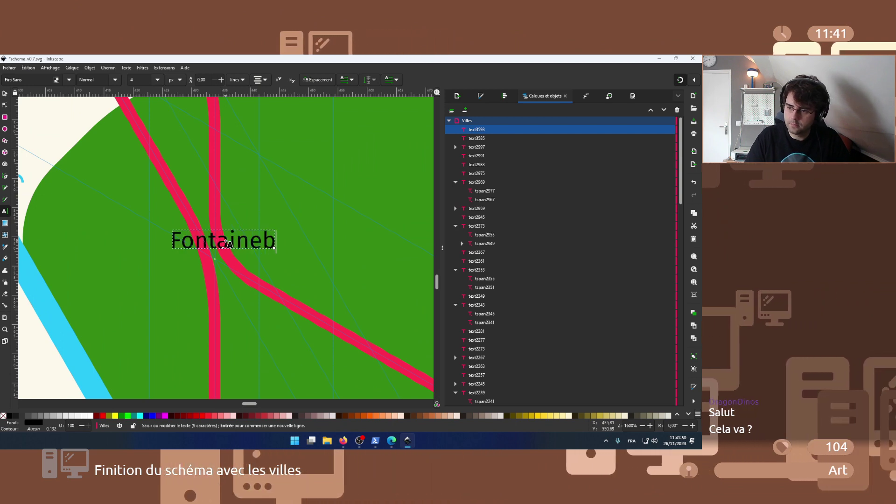
text(leau)
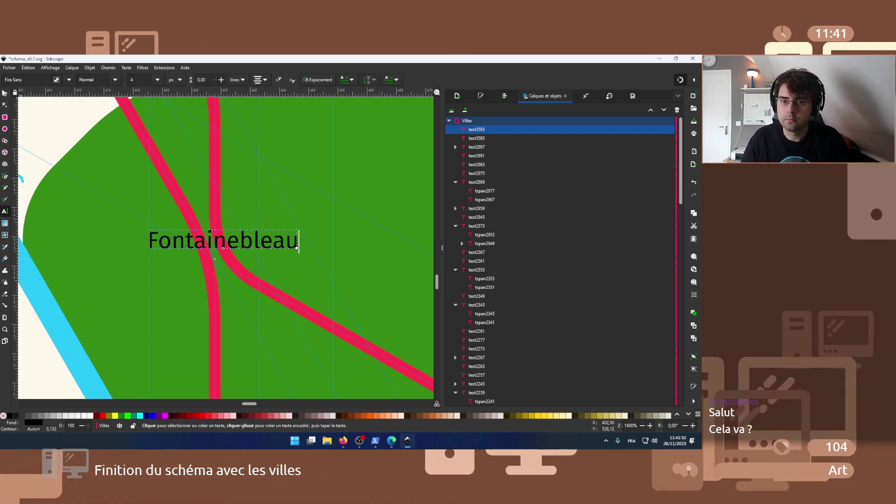
- Move the Fontainebleau label slightly lower over the point where the N 6 and N 7 split
key(F1)
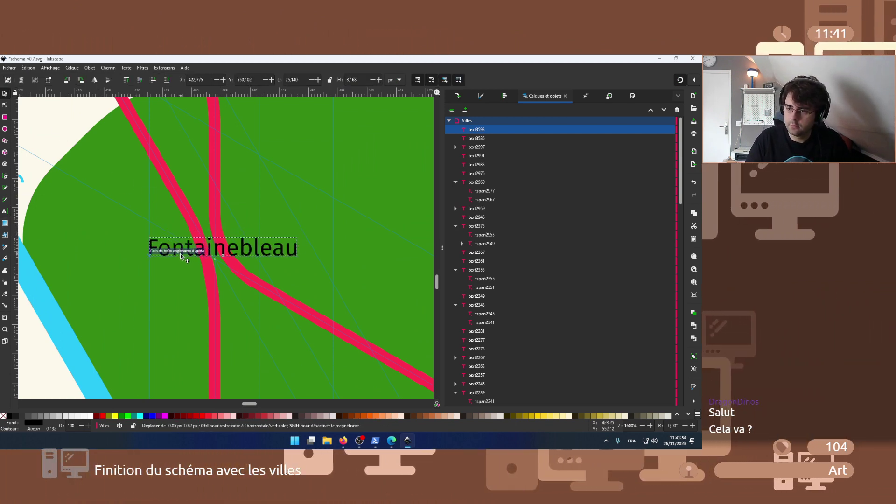
drag(180, 253, 182, 262)
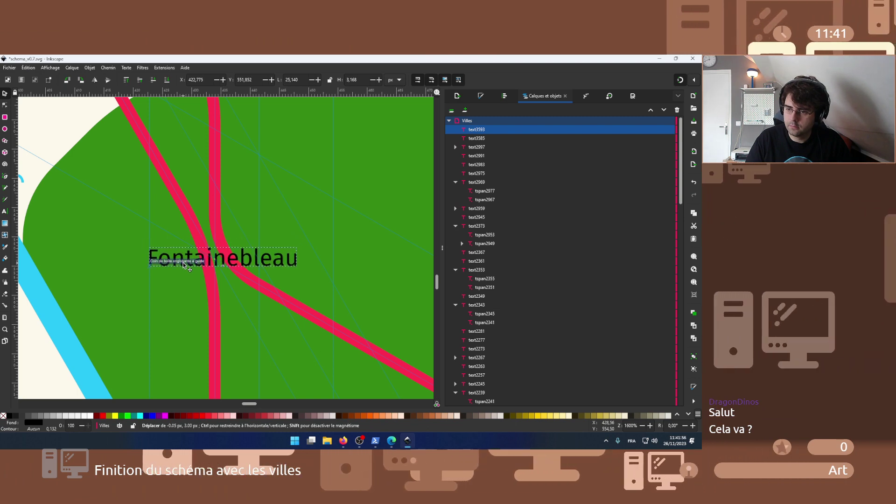
- Check the Seine-et-Marne towns on WikiSara, then compare Montereau-Fault-Yonne's surroundings on OpenStreetMap with the Seine, Yonne and A 5 in the Inkscape schematic
mouse_move(344, 441)
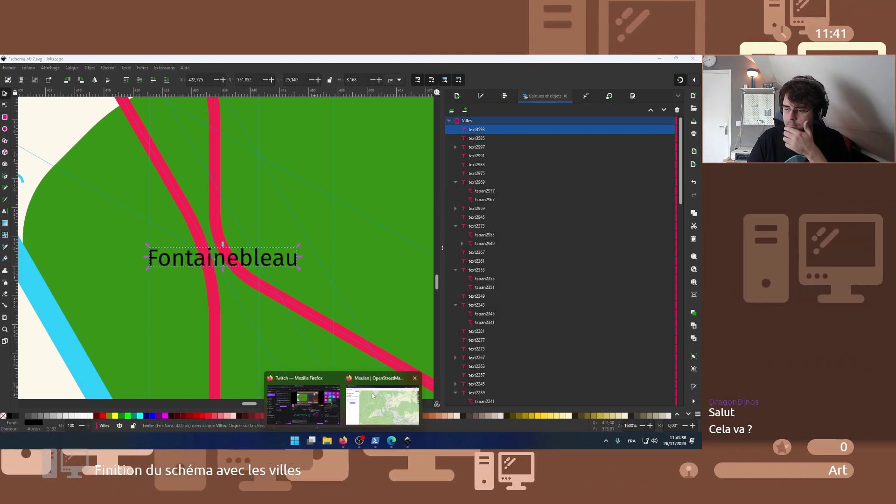
click(391, 405)
click(189, 60)
click(154, 60)
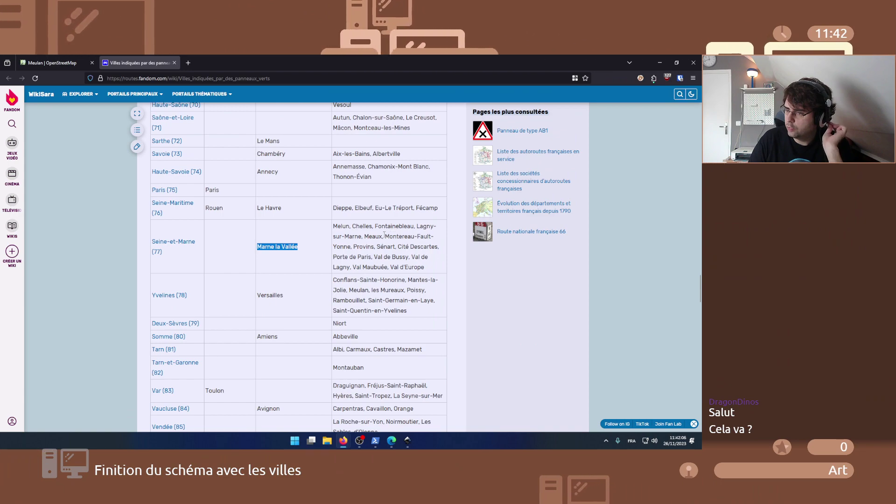
click(52, 63)
scroll(343, 274, down, 3)
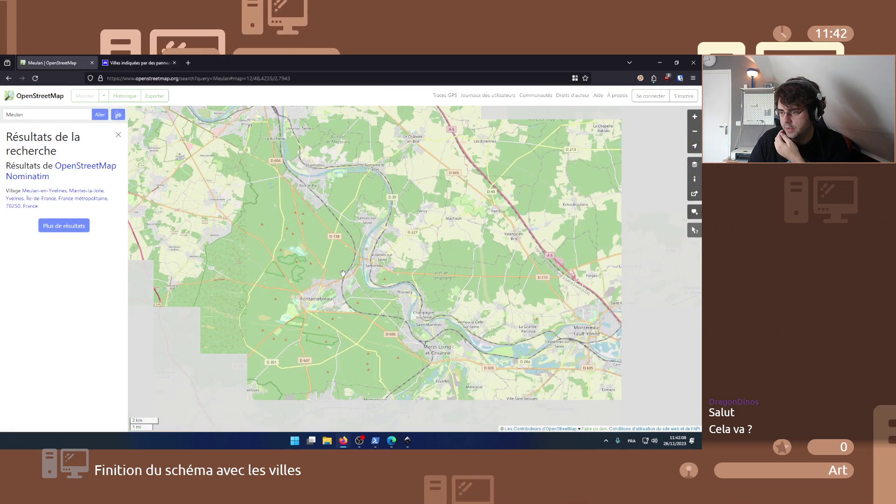
scroll(402, 297, up, 2)
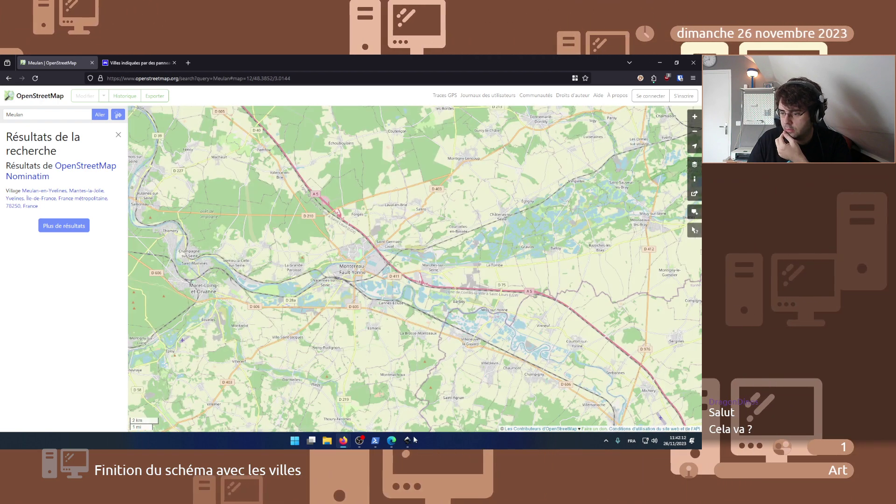
key(alt+Tab)
scroll(281, 310, down, 3)
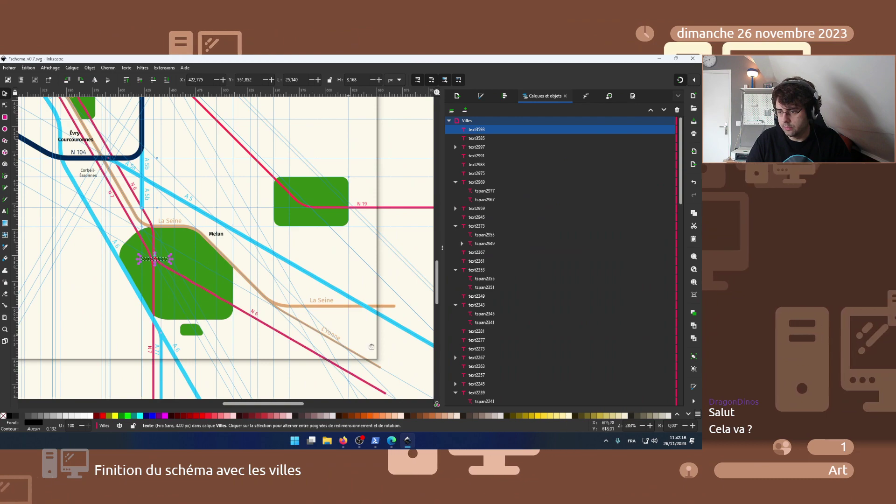
mouse_move(352, 442)
click(376, 391)
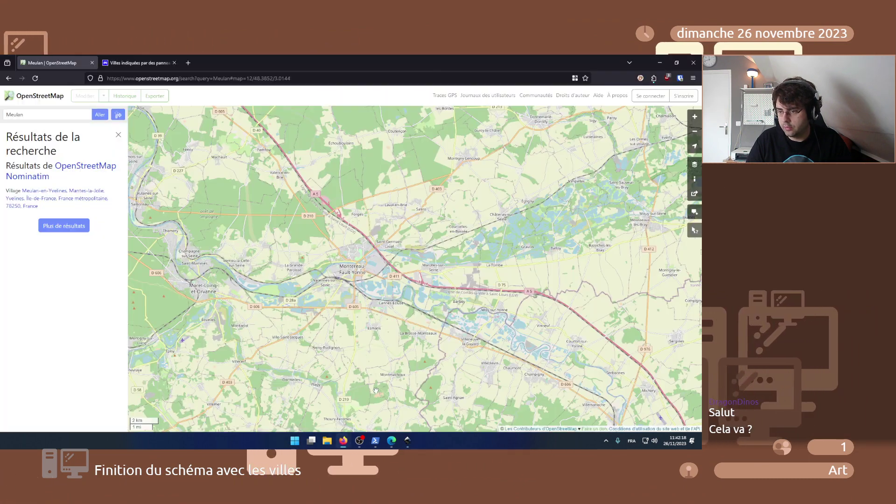
scroll(399, 276, up, 1)
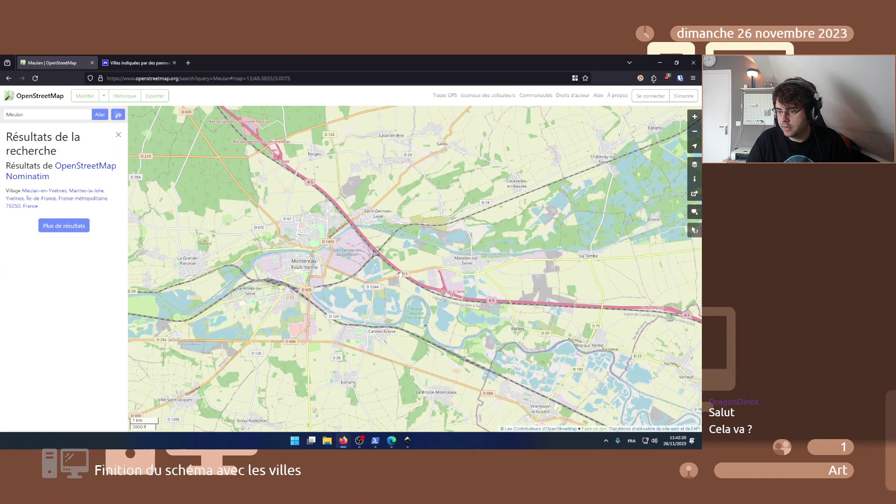
- Return to Inkscape, duplicate the Fontainebleau label and place the copy where La Seine and L'Yonne meet
click(413, 441)
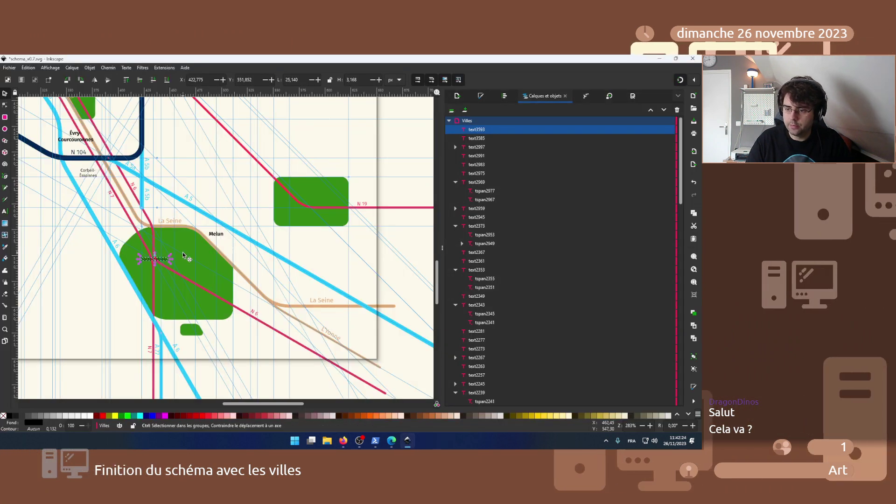
drag(155, 264, 279, 306)
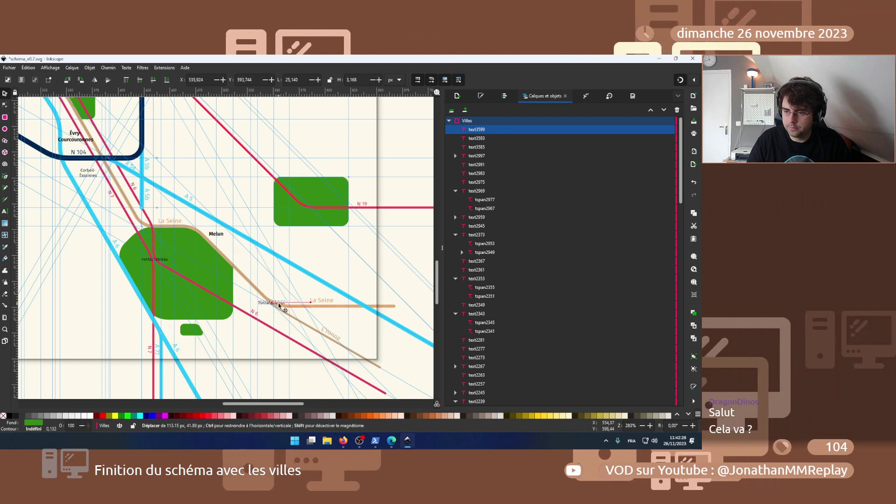
- Check the spelling on WikiSara, replace the copied label's text with Montereau-Fault-Yonne on two lines, and reposition it over the Seine and Yonne confluence
mouse_move(343, 441)
click(310, 389)
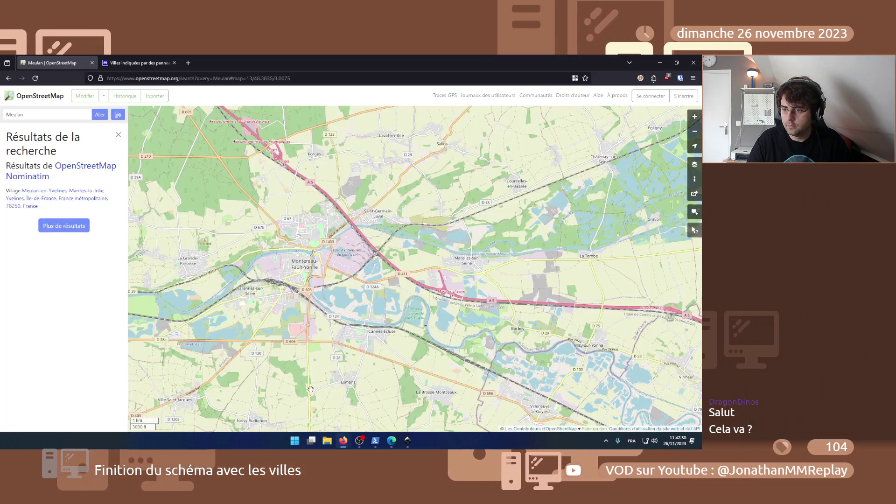
click(137, 62)
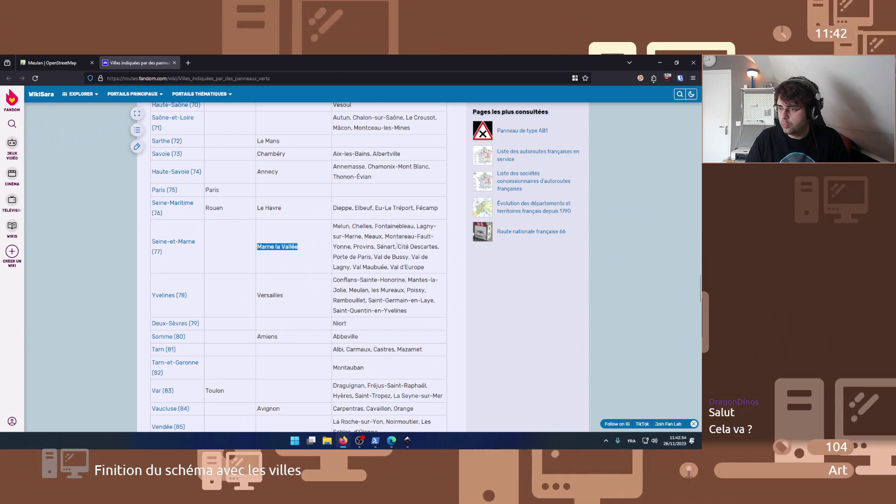
drag(385, 236, 350, 246)
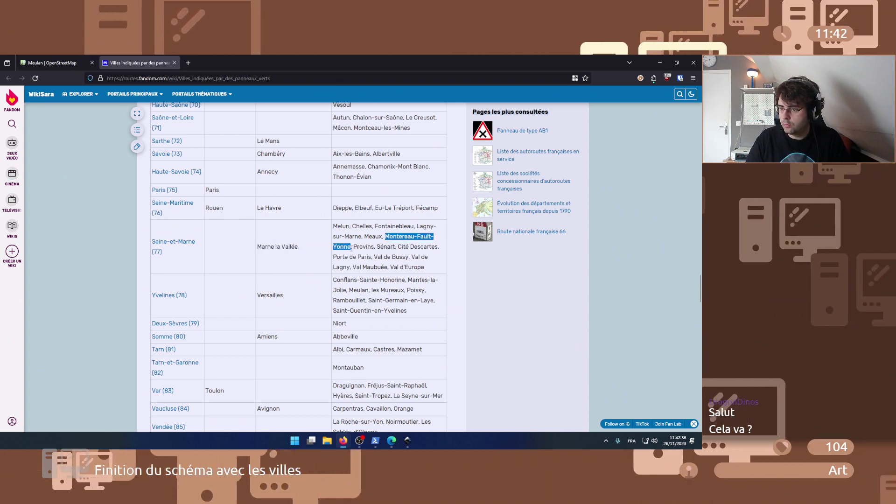
click(24, 62)
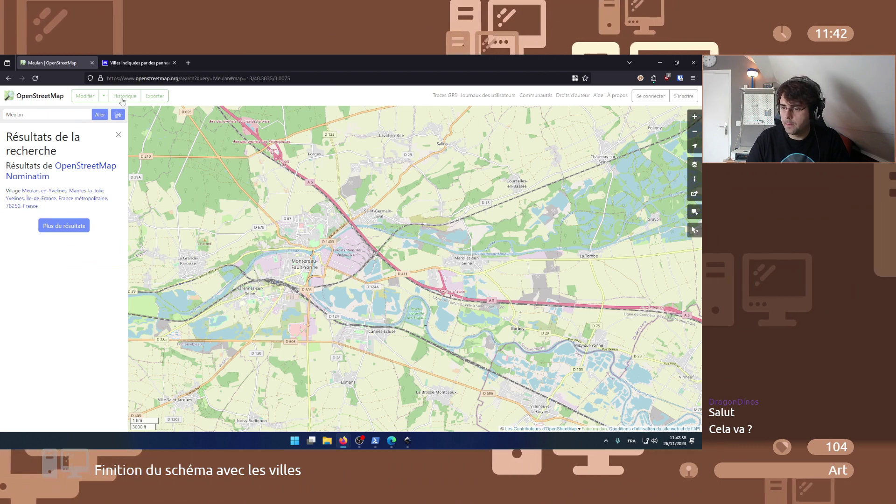
click(408, 441)
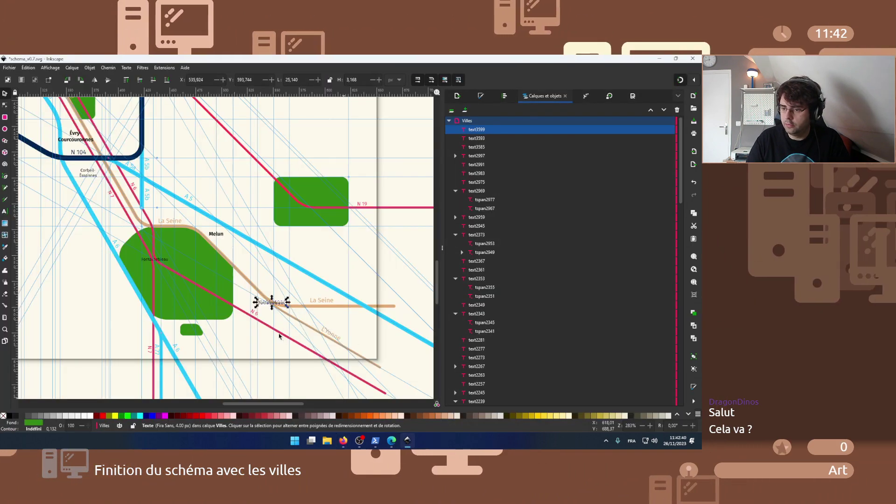
scroll(271, 310, up, 2)
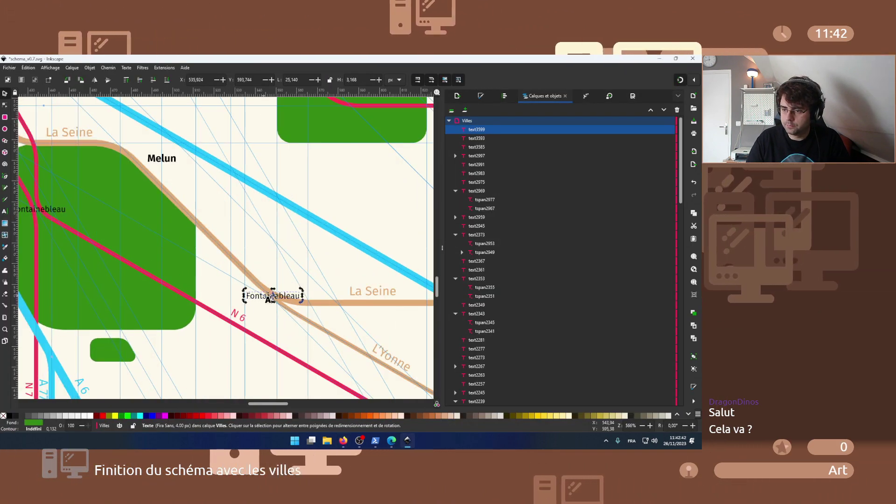
scroll(262, 307, up, 3)
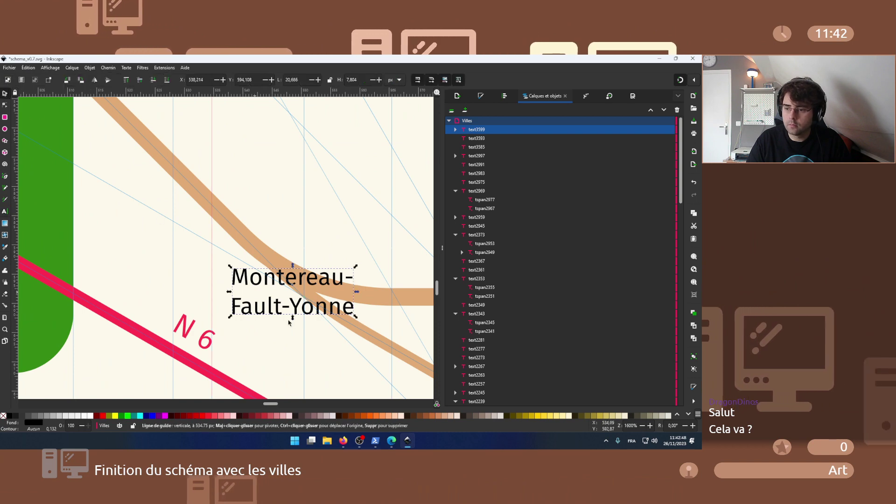
drag(286, 312, 298, 297)
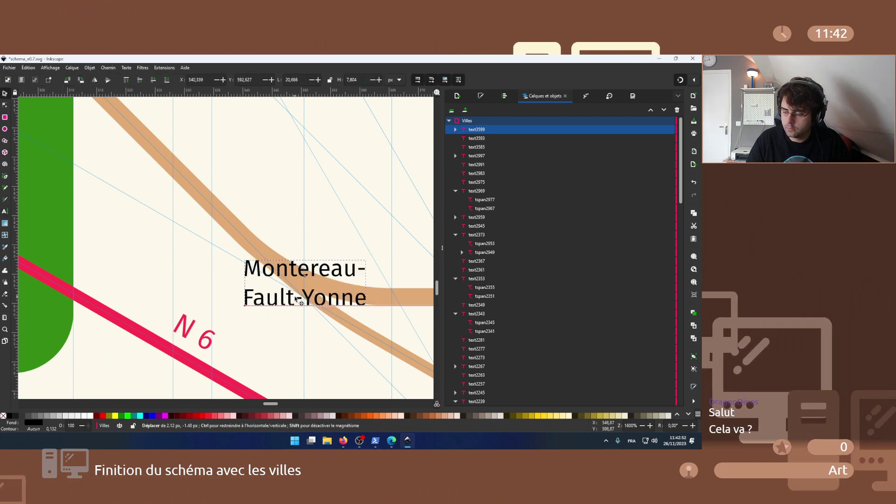
ctrl+scroll(288, 326, down, 4)
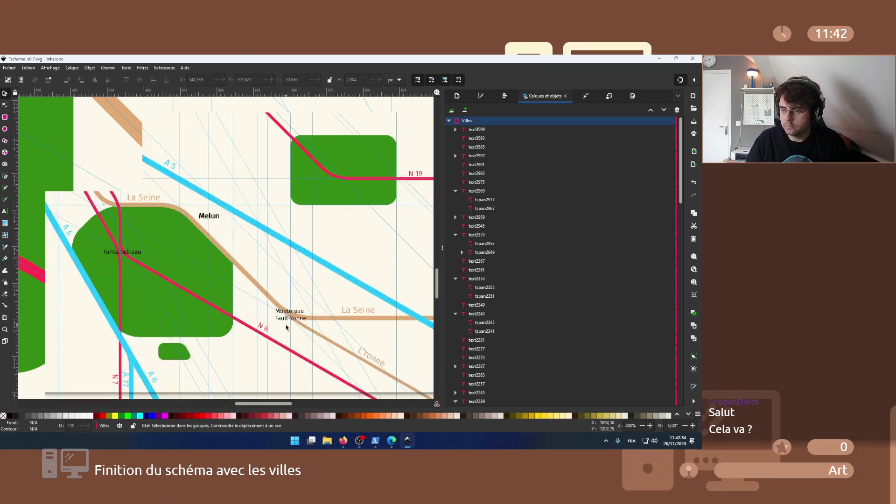
- Review the remaining Seine-et-Marne towns on WikiSara and examine the area around the Sénart forest, N 6 and N 104 on OpenStreetMap
key(alt+Tab)
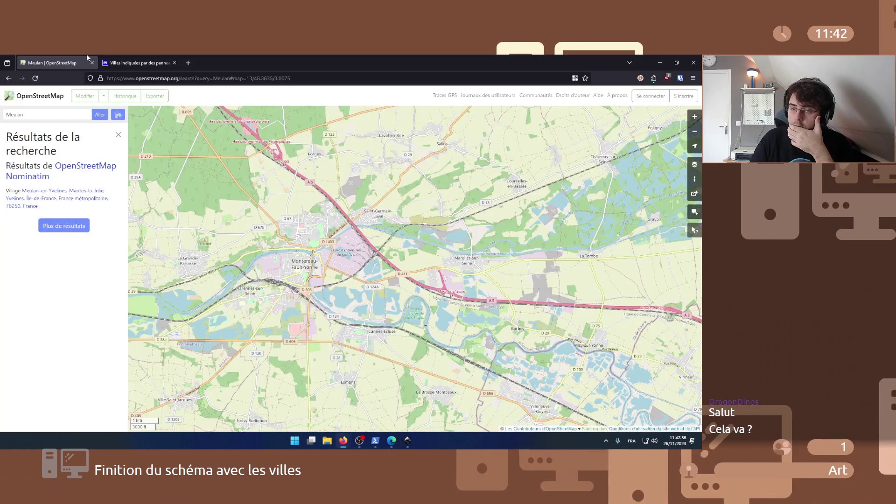
click(120, 57)
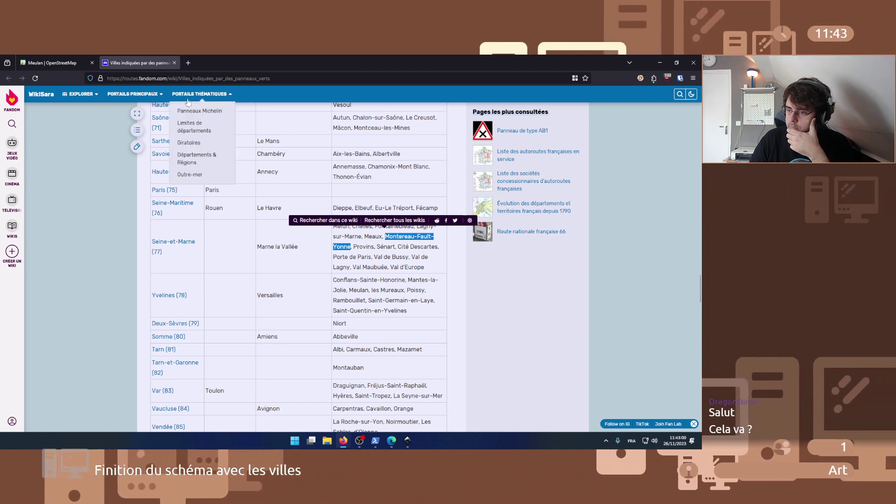
click(371, 253)
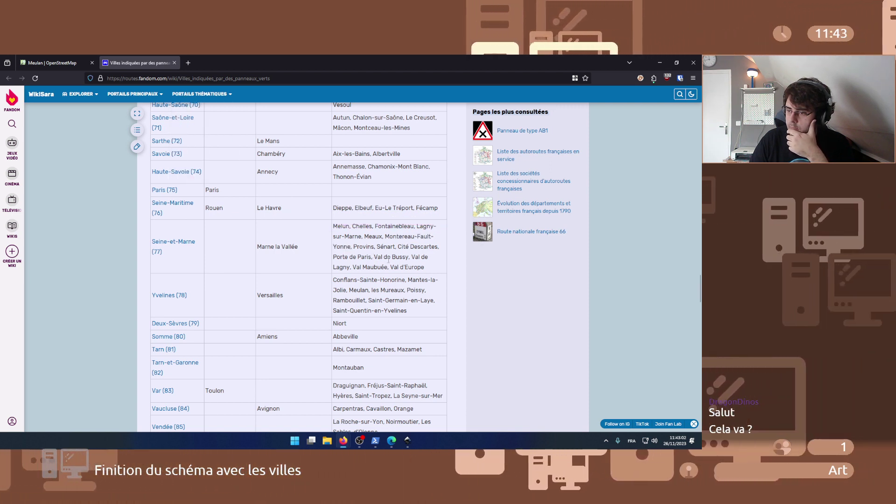
drag(397, 247, 439, 248)
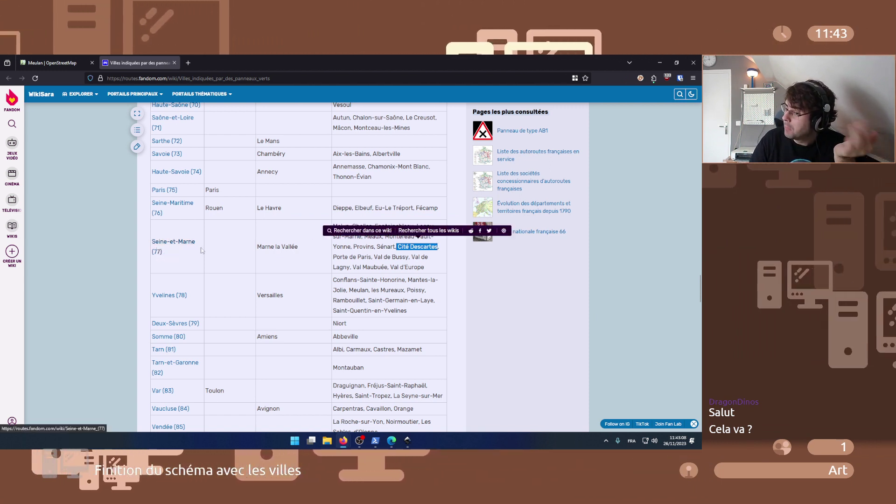
click(306, 251)
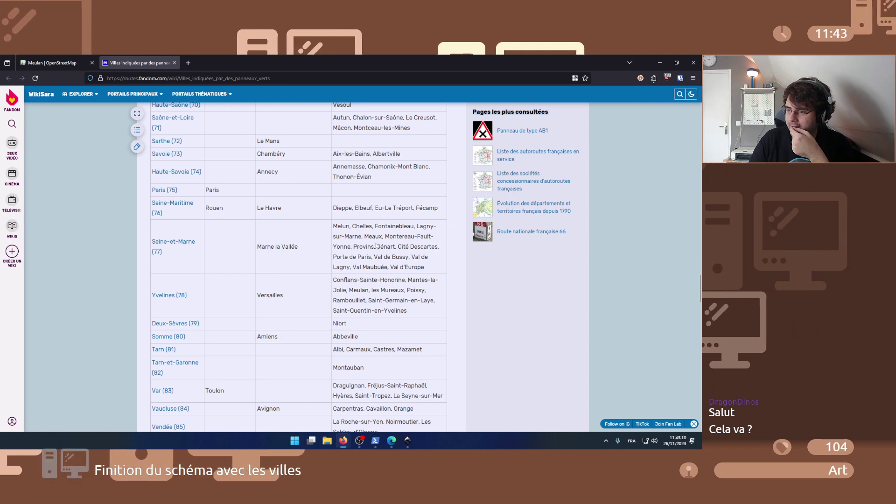
click(53, 62)
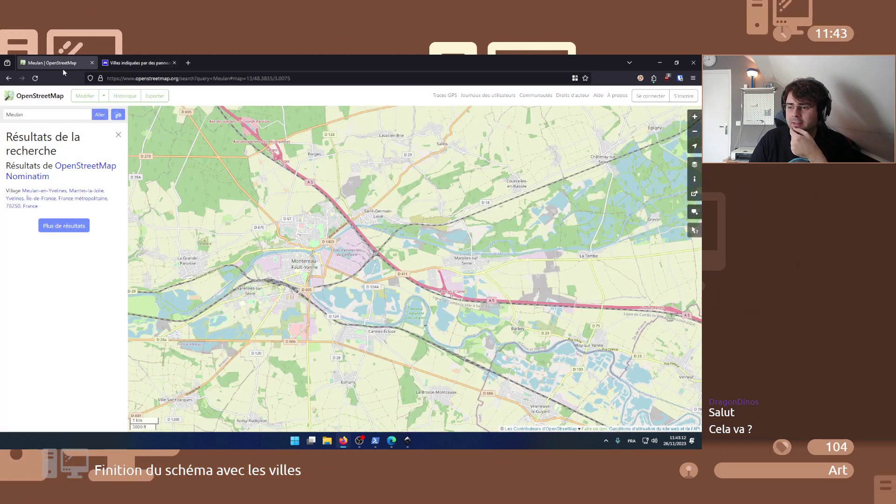
scroll(409, 270, down, 3)
drag(245, 207, 321, 333)
drag(251, 245, 291, 274)
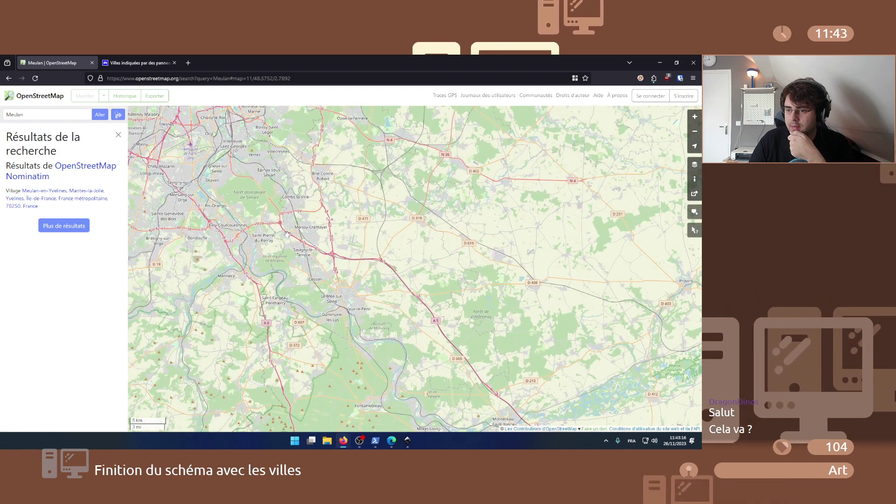
scroll(249, 182, up, 1)
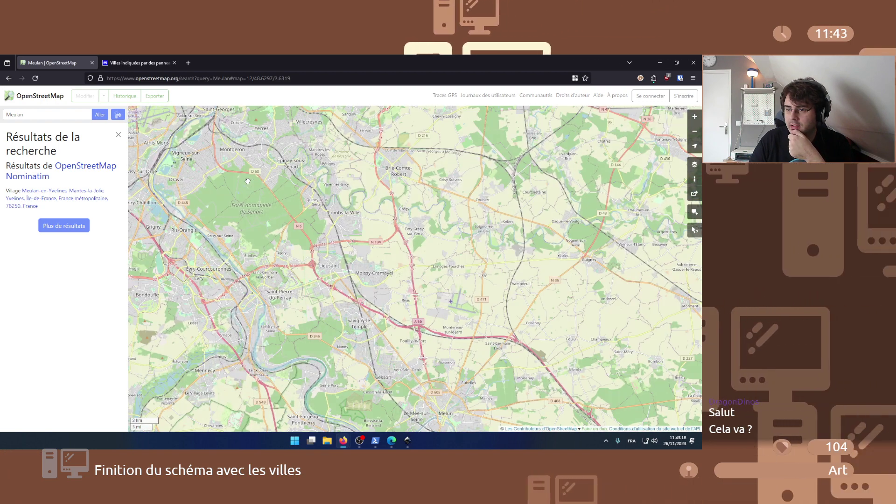
scroll(256, 173, up, 1)
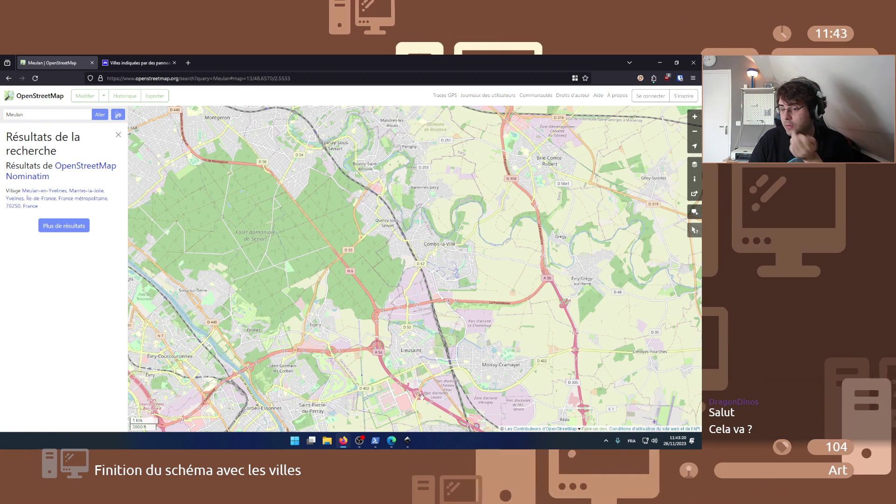
- In Inkscape, duplicate the Fontainebleau label and move the copy above the green area north of Évry-Courcouronnes, inside the N 104
click(408, 440)
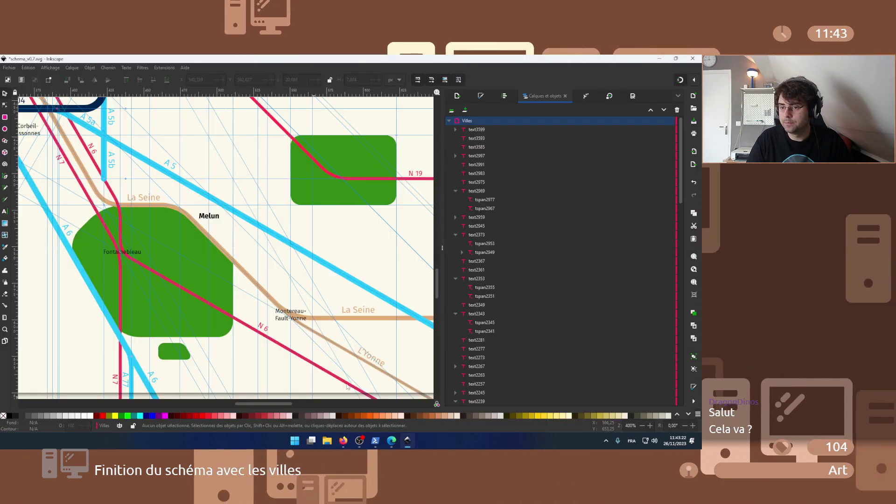
scroll(292, 249, left, 8)
scroll(292, 249, up, 4)
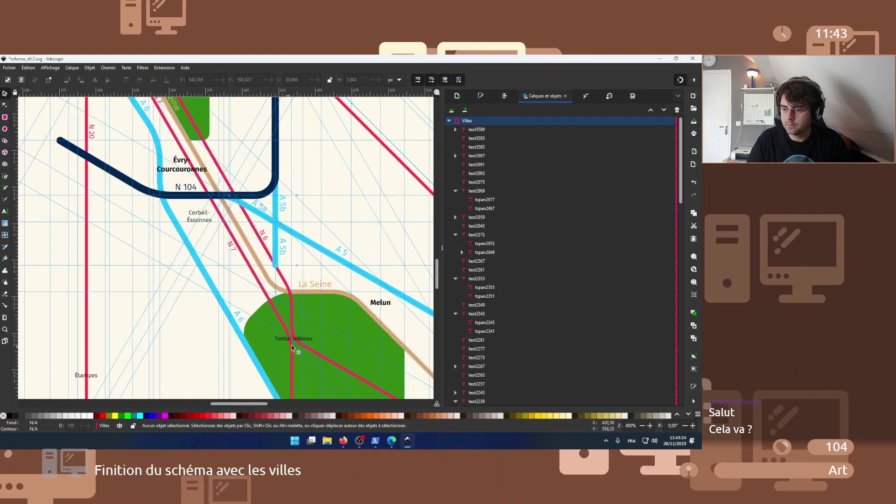
key(ctrl+d)
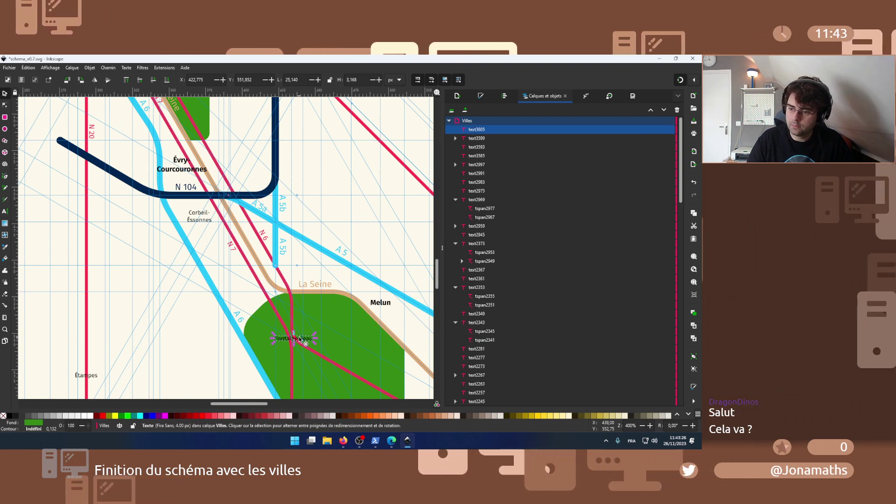
drag(299, 339, 219, 148)
scroll(219, 210, up, 1)
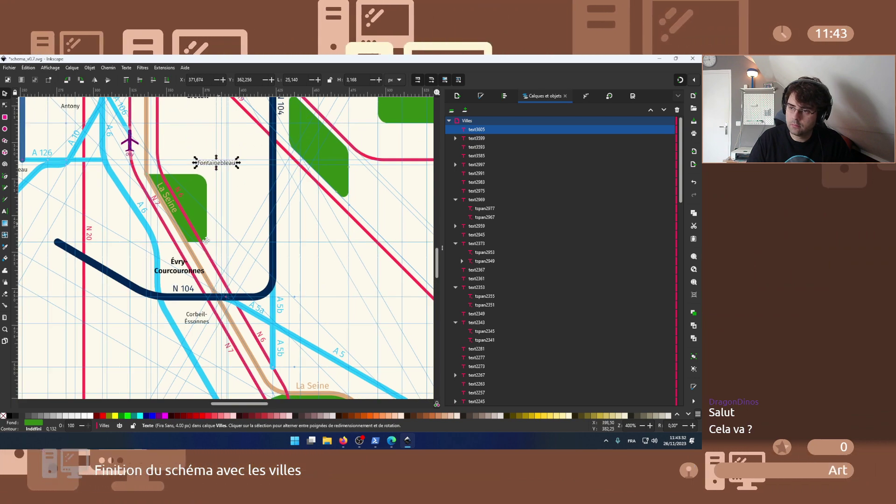
scroll(129, 290, up, 4)
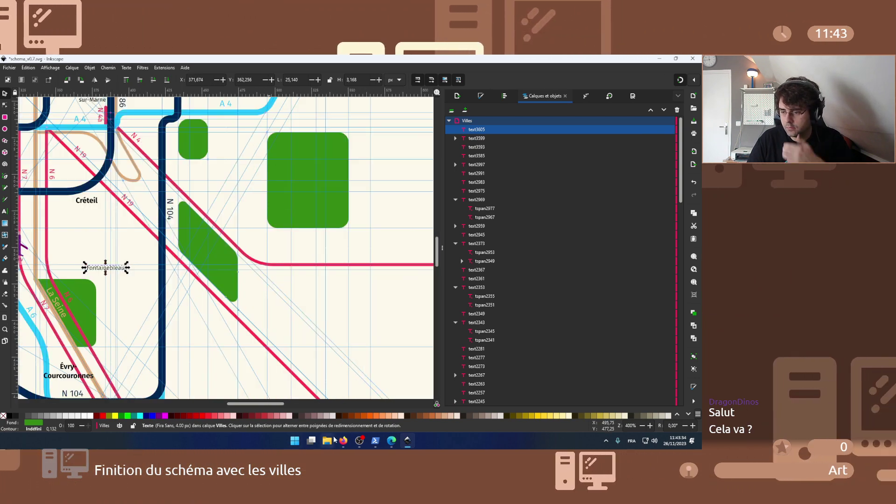
- Check the Sénart forest area on OpenStreetMap, replace the copied label's text with Sénart in Inkscape, and place it over the green area's eastern edge
click(366, 426)
scroll(263, 261, down, 1)
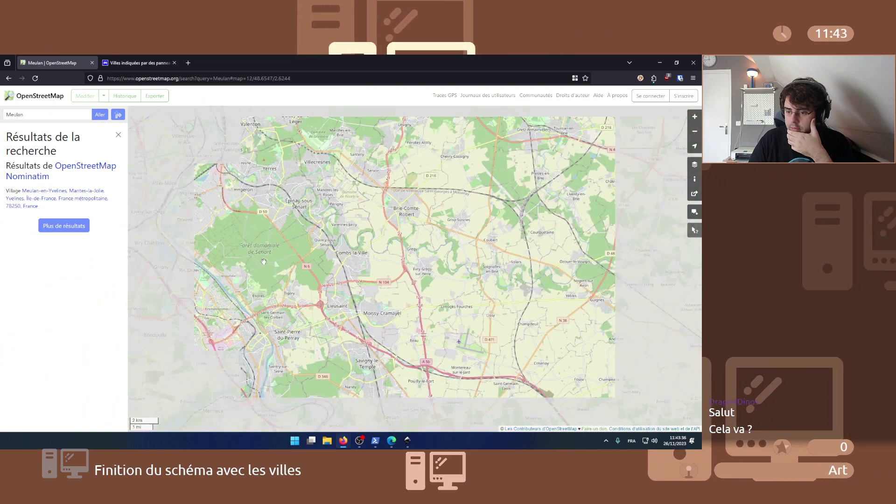
drag(293, 237, 313, 261)
mouse_move(407, 441)
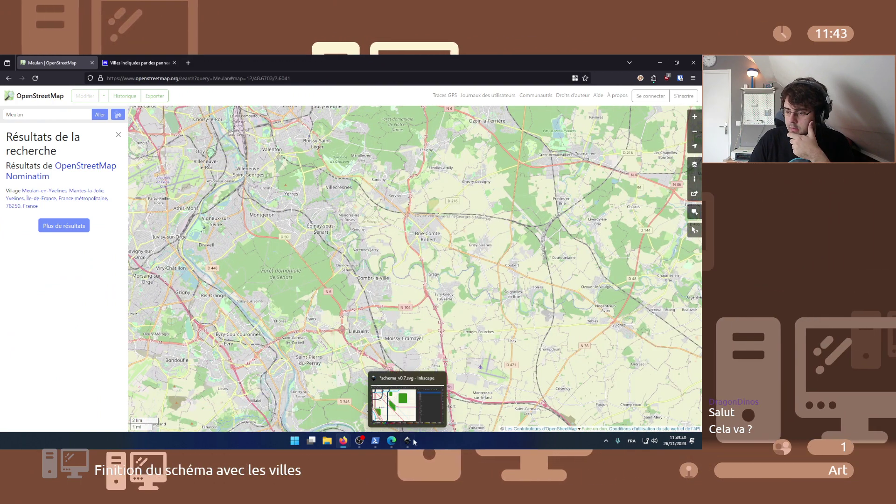
click(407, 402)
scroll(223, 240, down, 2)
scroll(224, 239, left, 3)
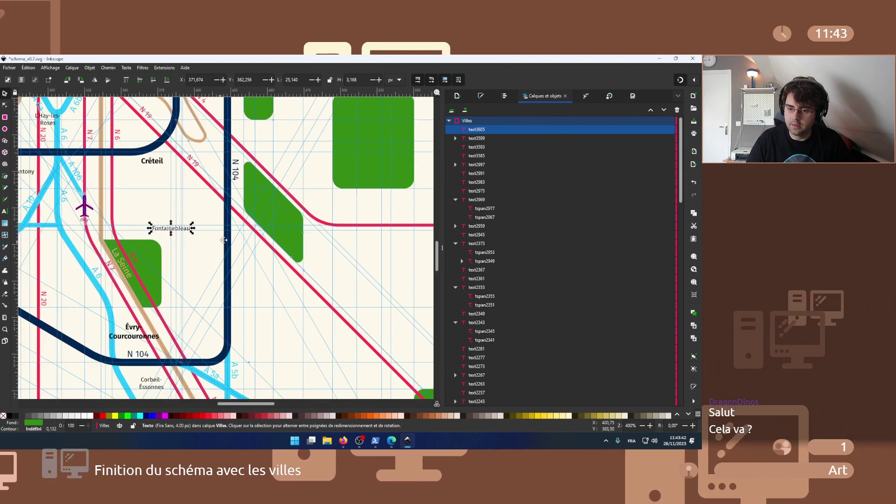
ctrl+scroll(161, 252, up, 3)
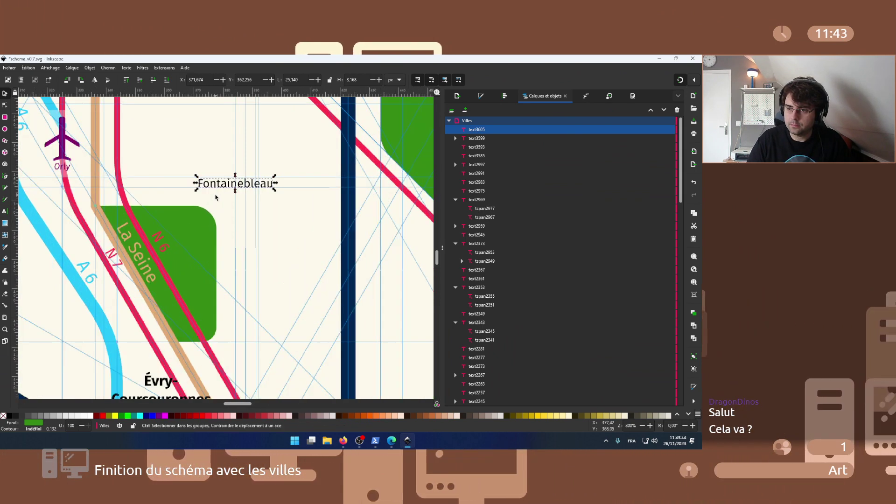
double_click(243, 180)
key(ctrl+a)
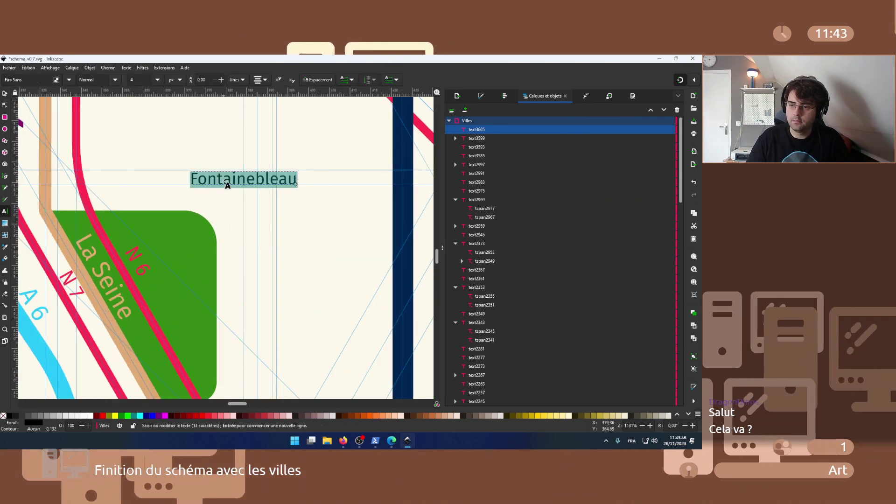
text(Sénart)
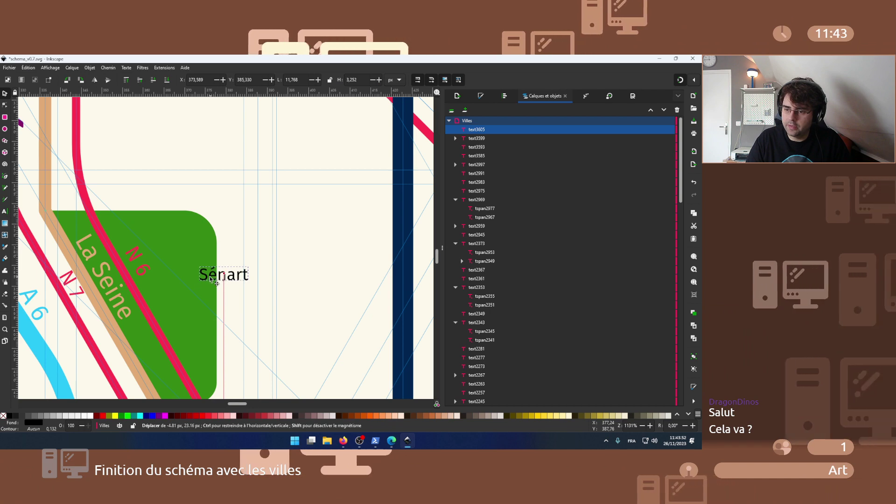
drag(211, 279, 212, 282)
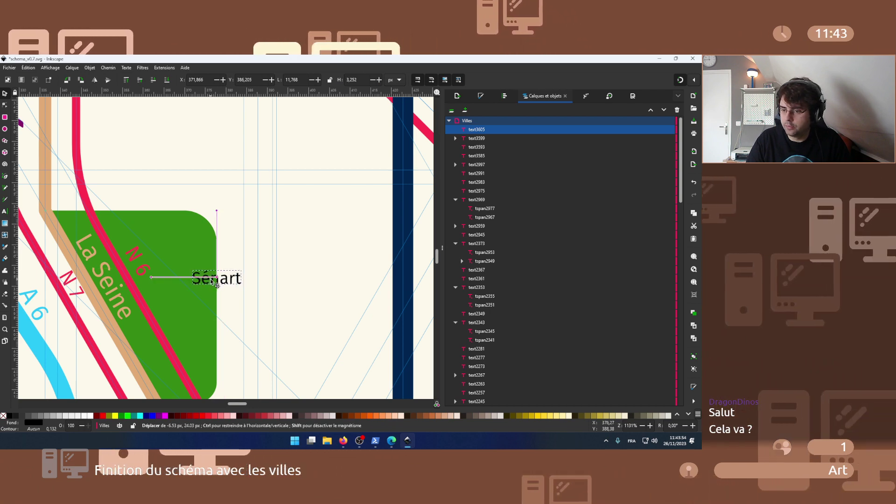
click(321, 248)
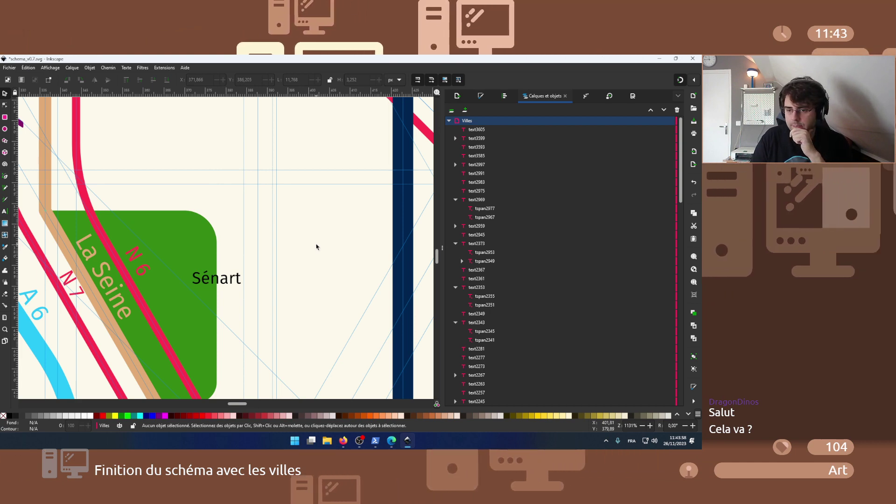
- Review the Seine-et-Marne town list on WikiSara and locate Provins and its surrounding roads on OpenStreetMap
mouse_move(343, 441)
click(380, 402)
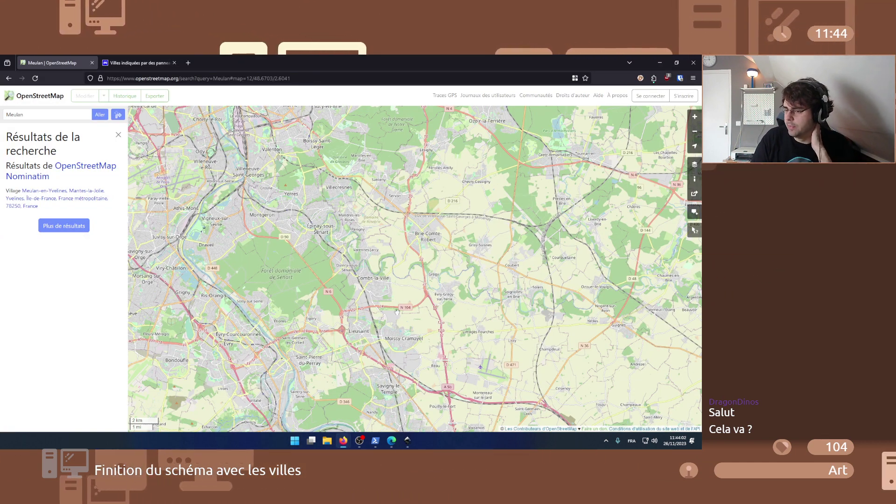
click(150, 59)
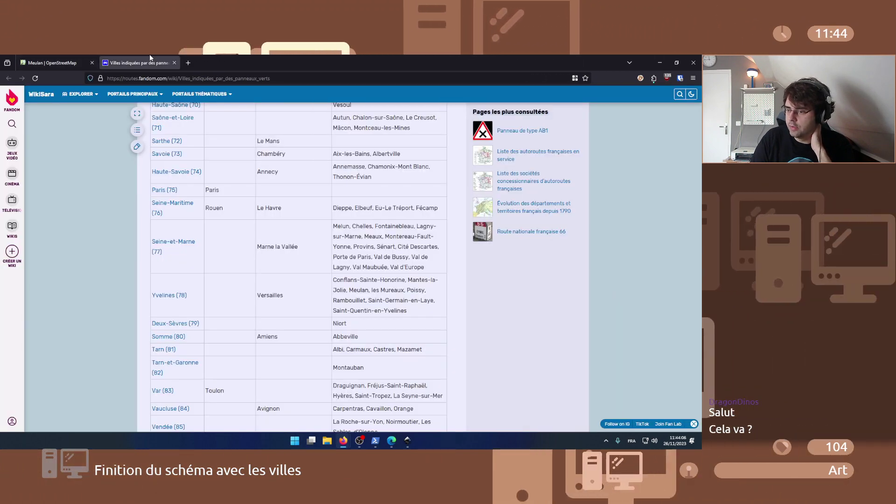
click(74, 59)
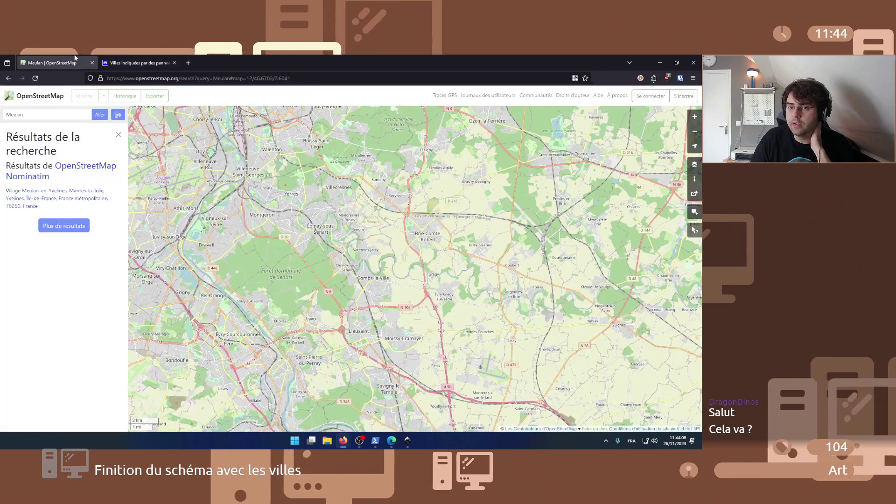
drag(542, 248, 329, 189)
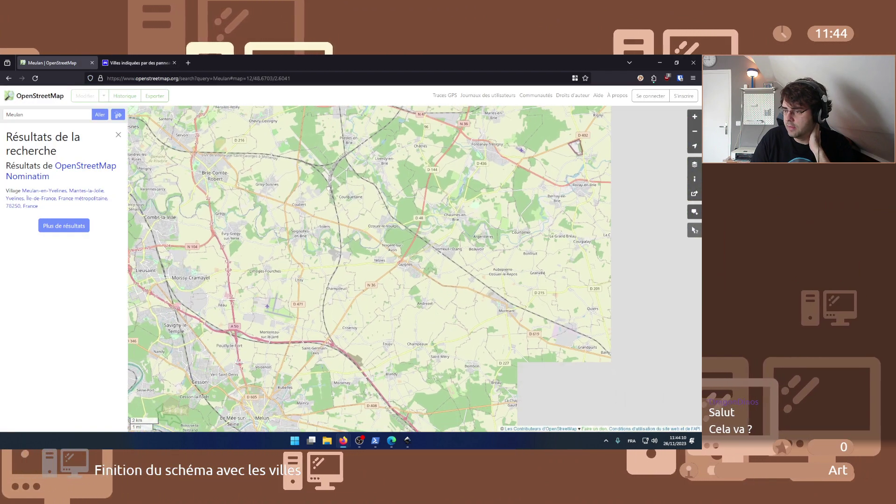
scroll(419, 279, down, 4)
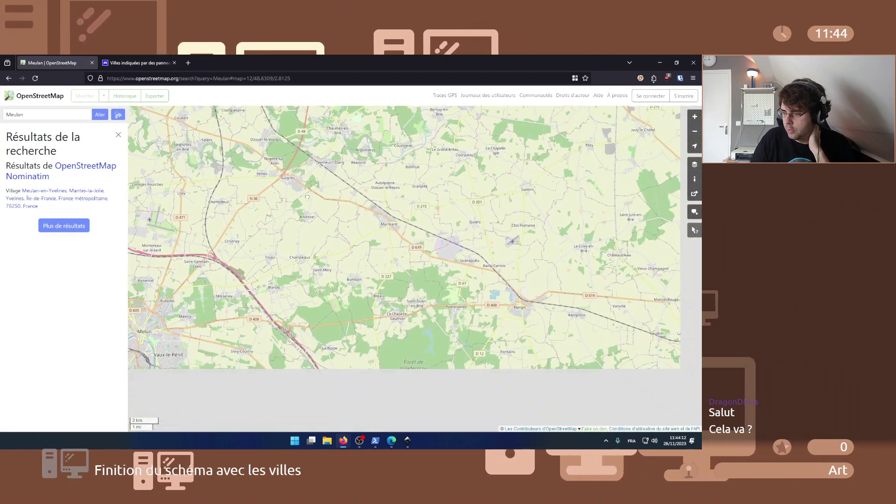
drag(419, 280, 310, 214)
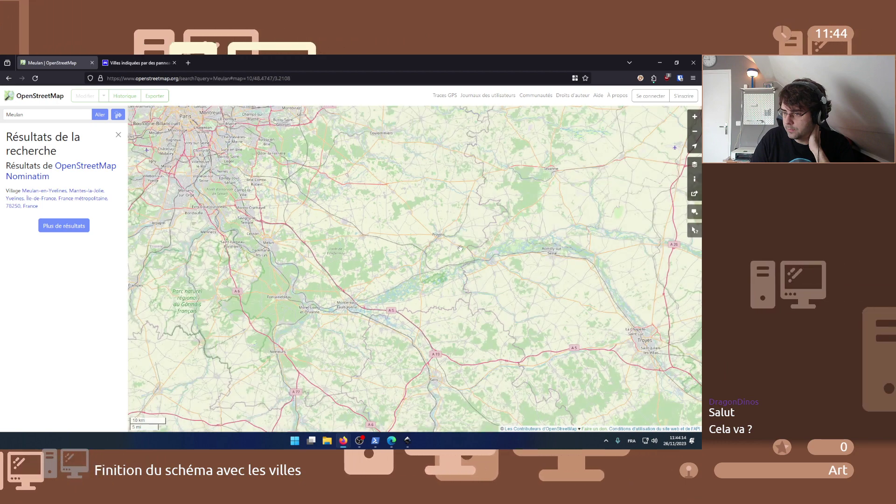
scroll(460, 248, up, 2)
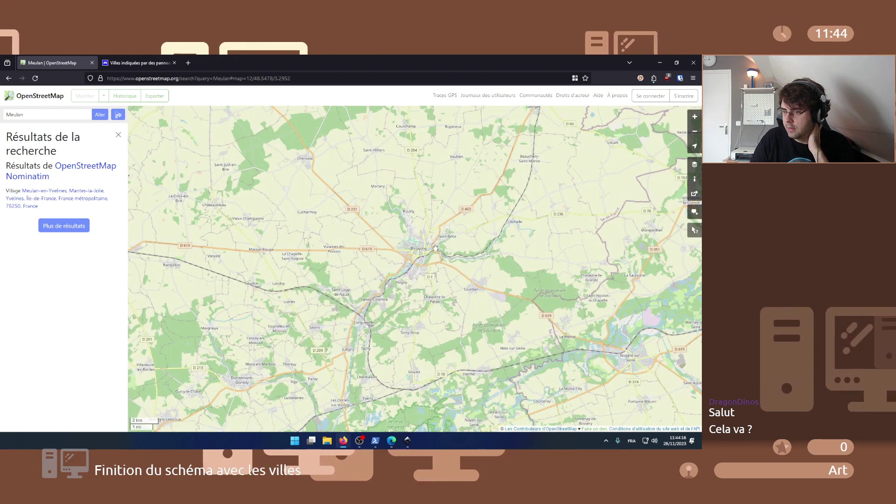
scroll(435, 247, up, 1)
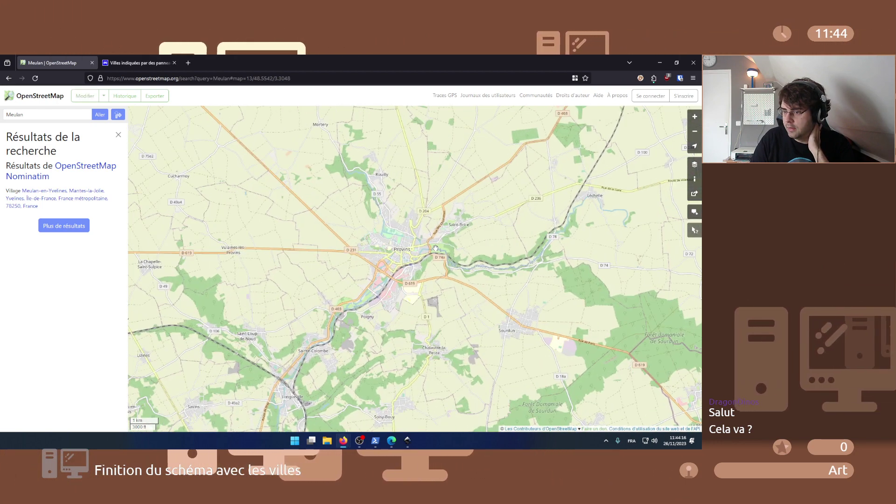
- Return to Inkscape, duplicate the Sénart label and move the copy onto the N 19 just northwest of the southeastern green area
click(408, 441)
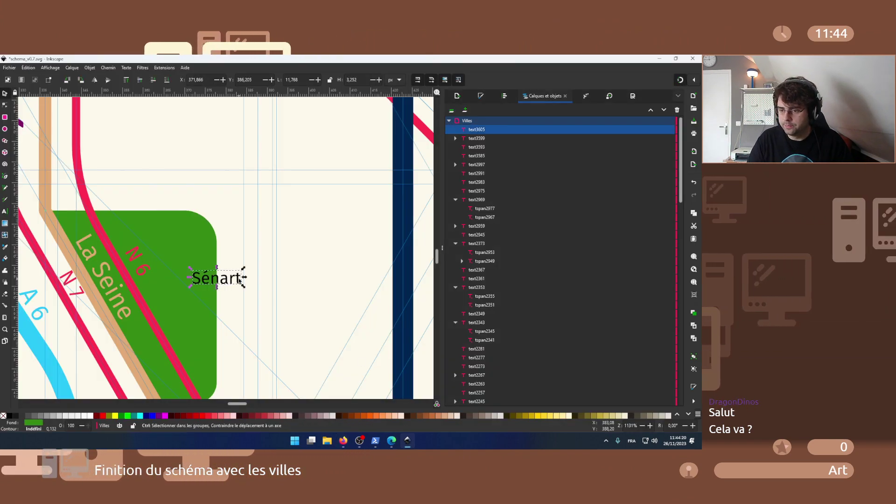
scroll(239, 279, down, 6)
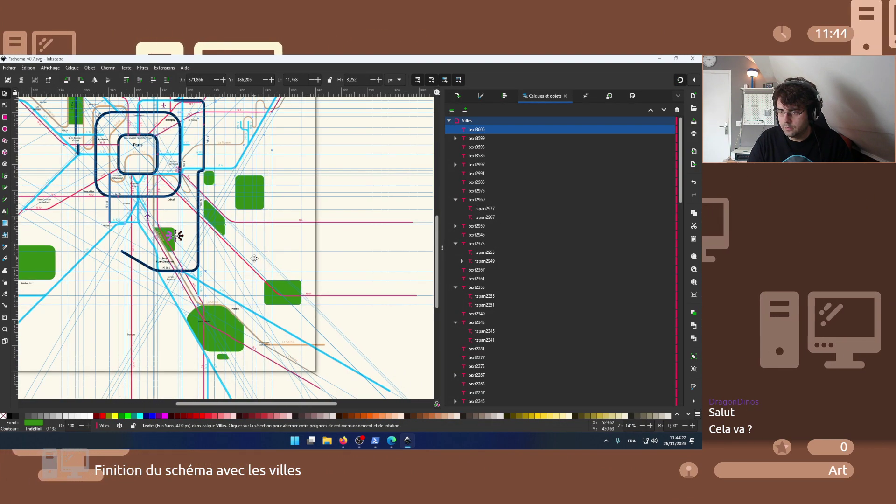
scroll(253, 258, up, 1)
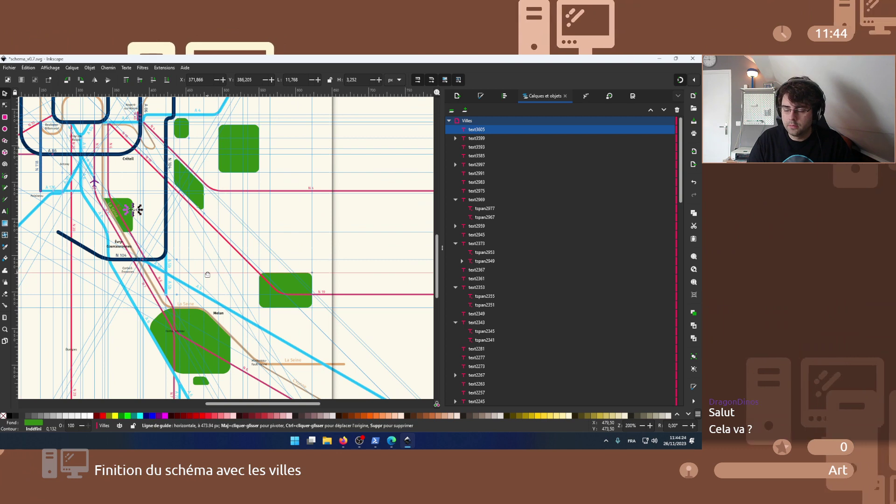
scroll(134, 210, up, 2)
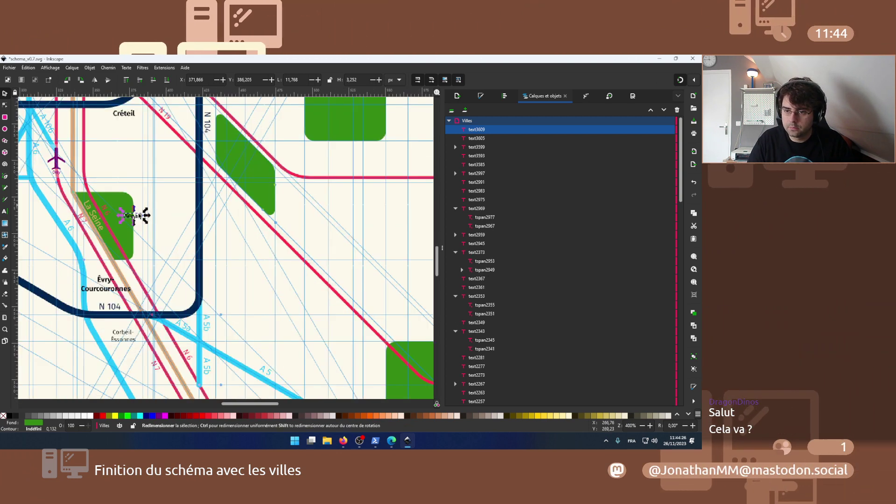
drag(144, 222, 364, 327)
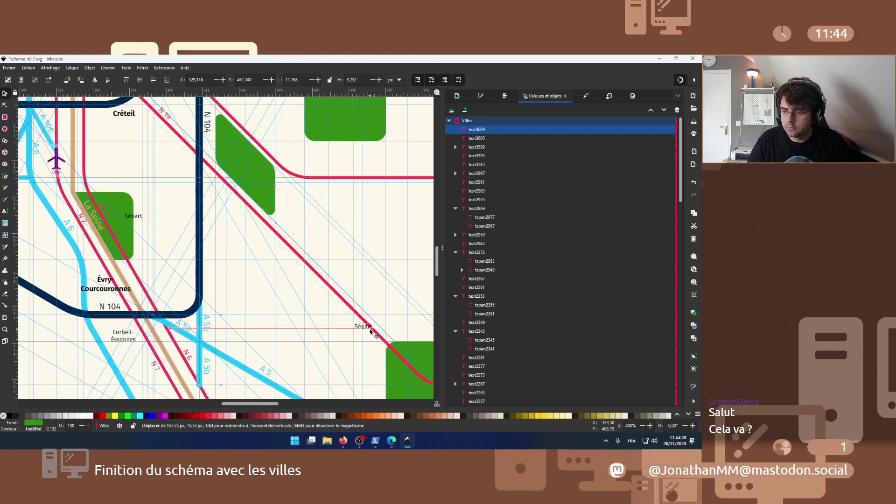
- Check the surroundings of Provins on OpenStreetMap, replace the copied label's text with Provins in Inkscape, and centre it over the N 19
click(344, 441)
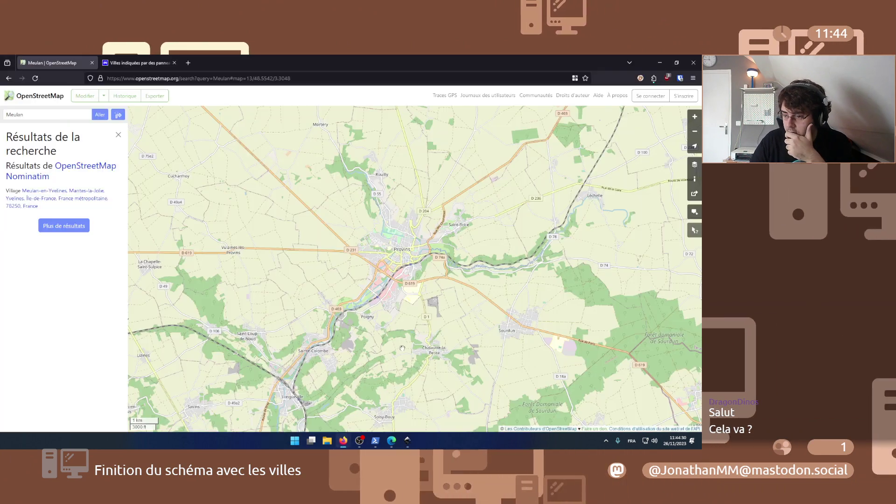
scroll(347, 322, up, 1)
scroll(347, 321, down, 1)
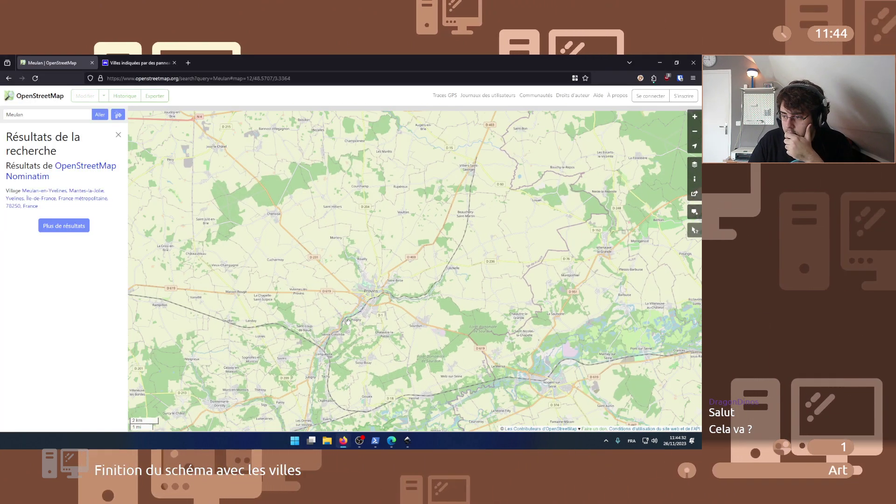
scroll(409, 333, up, 1)
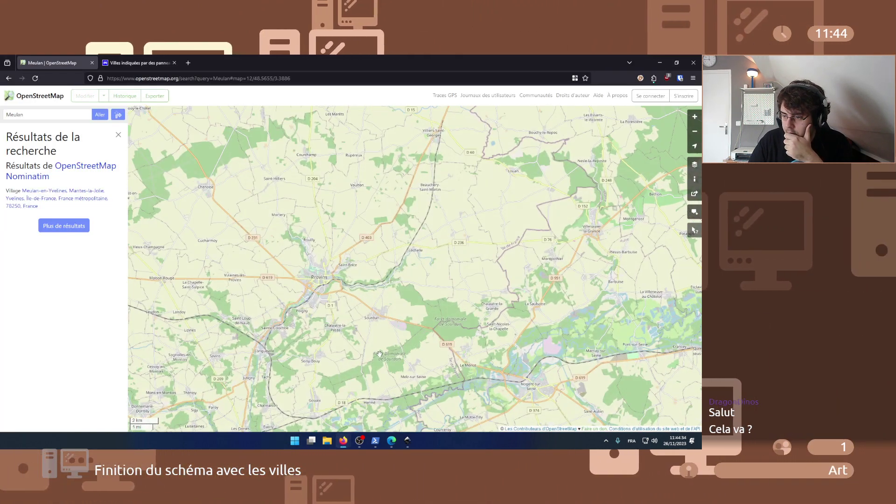
scroll(431, 313, down, 2)
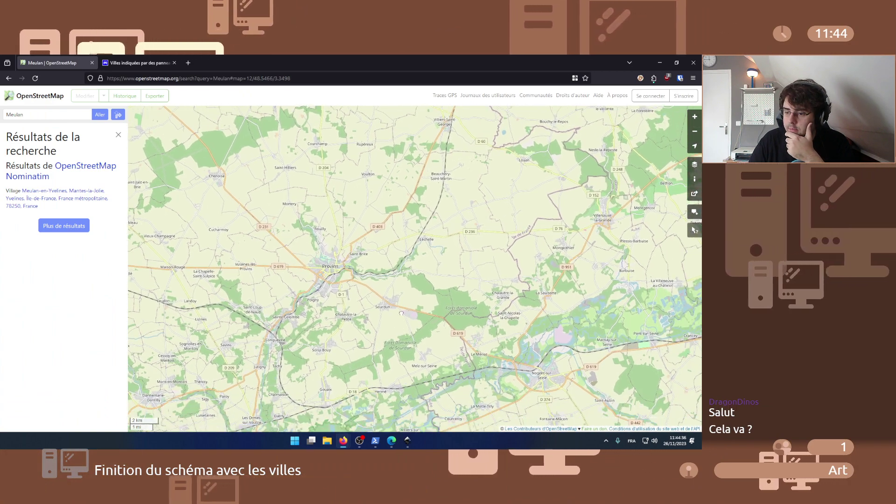
click(407, 441)
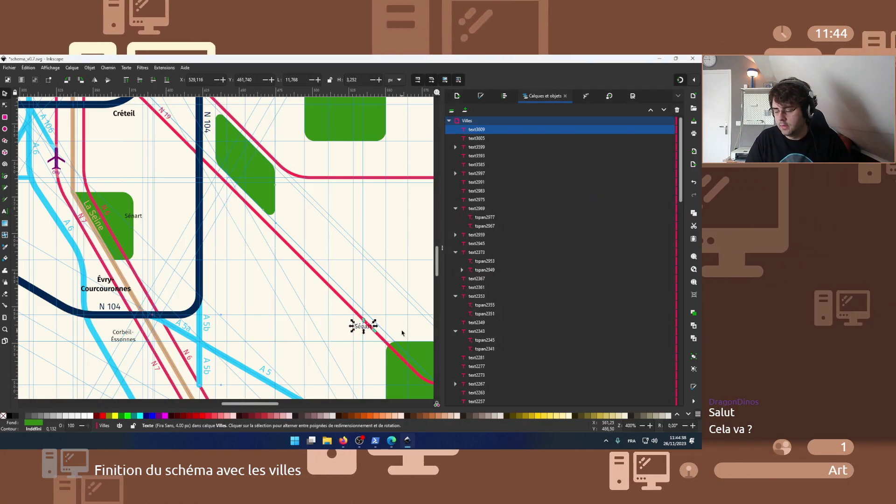
scroll(363, 326, up, 5)
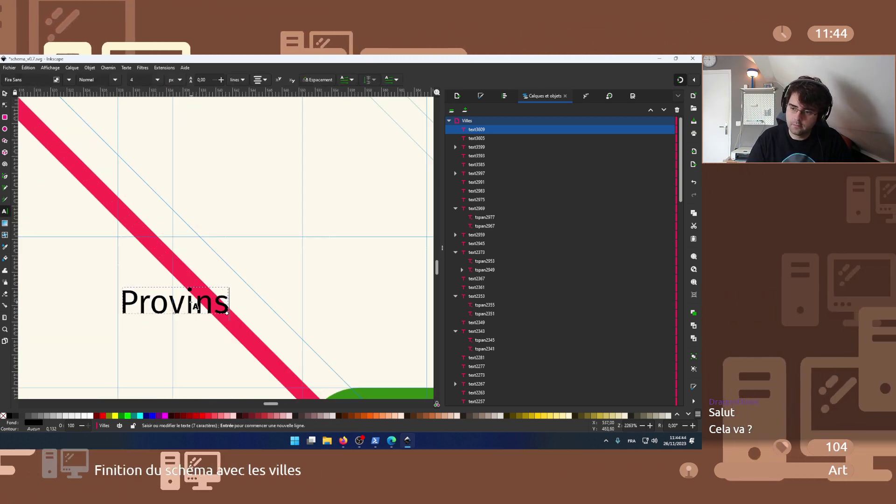
click(7, 93)
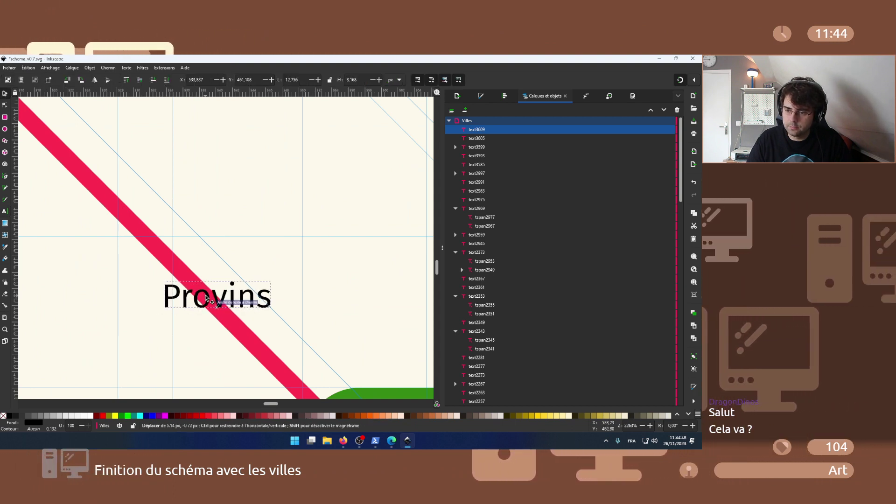
click(195, 333)
scroll(194, 334, down, 6)
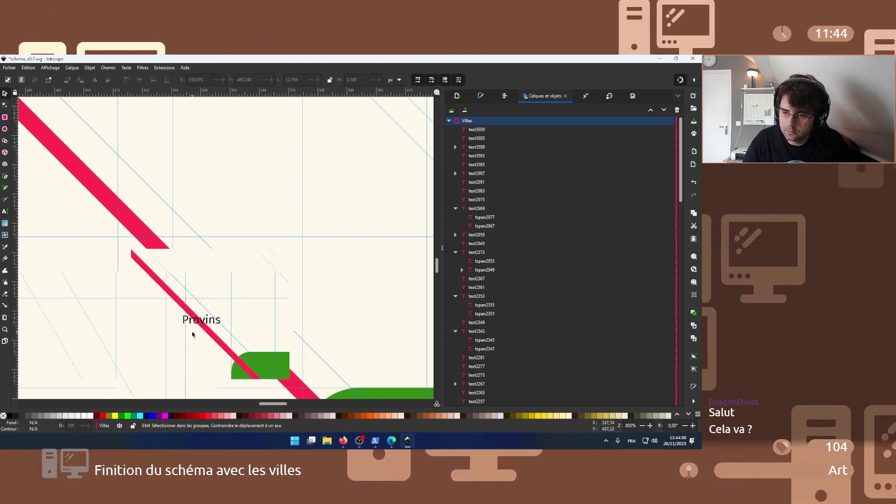
scroll(161, 302, up, 3)
scroll(161, 302, left, 6)
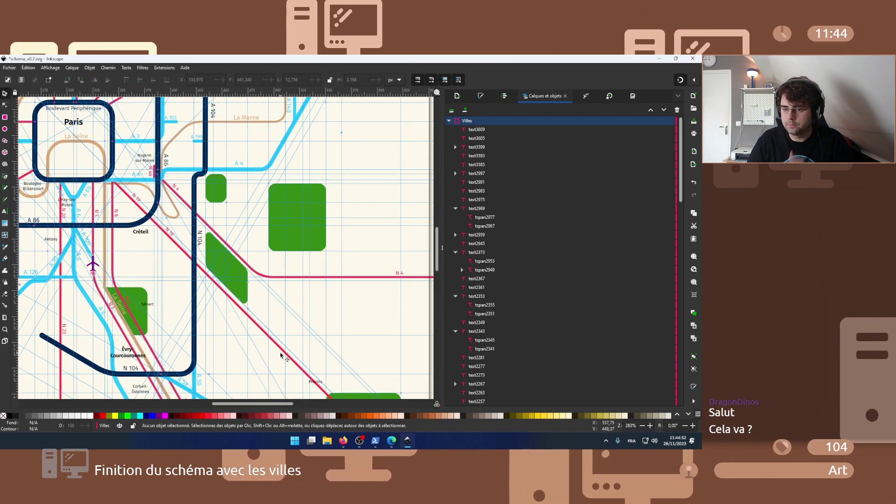
- Review the remaining Seine-et-Marne towns on WikiSara and examine Meaux, Lagny-sur-Marne and the A 4 corridor on OpenStreetMap
mouse_move(343, 440)
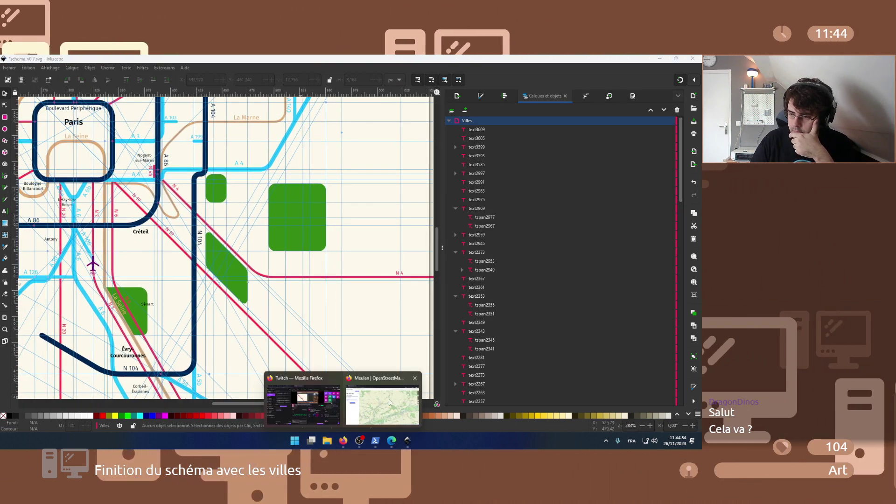
click(388, 400)
click(140, 63)
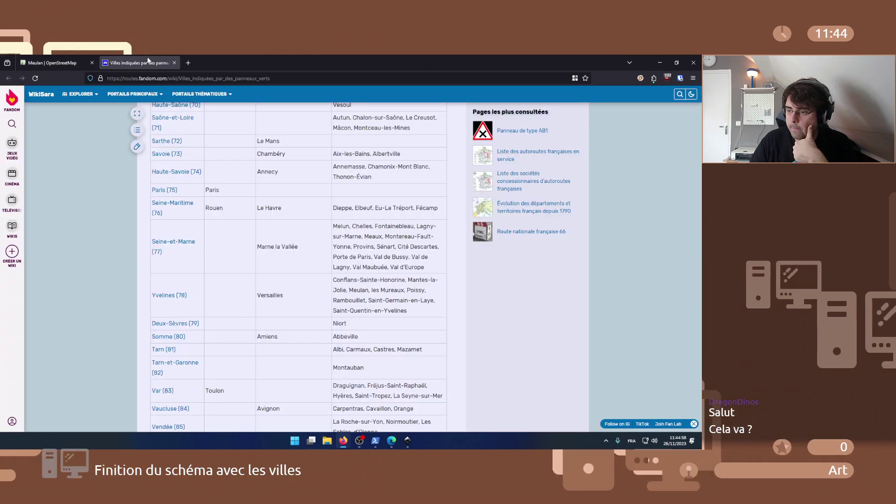
click(86, 57)
scroll(342, 298, down, 2)
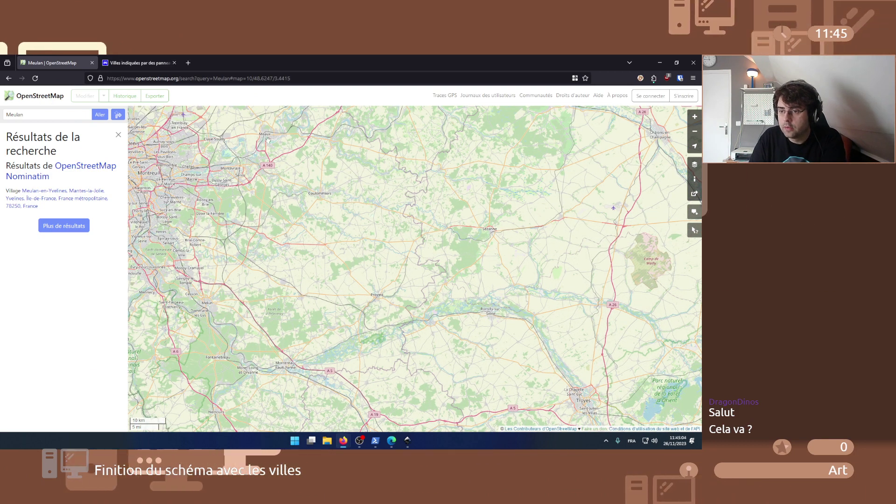
scroll(266, 143, up, 2)
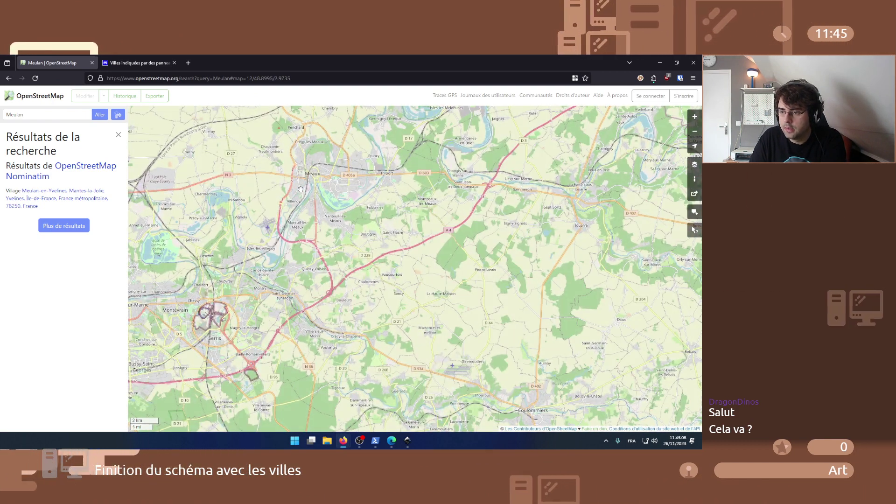
drag(310, 163, 246, 280)
drag(420, 200, 365, 235)
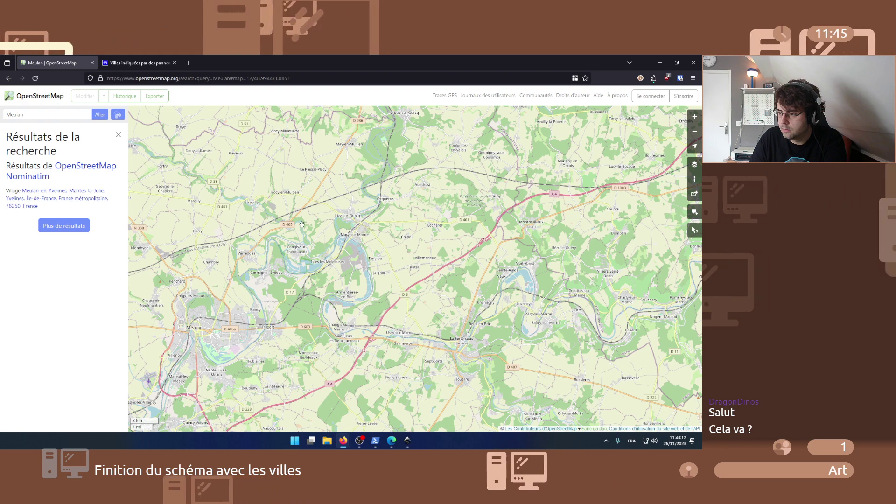
drag(302, 224, 372, 211)
drag(305, 339, 373, 198)
drag(210, 305, 341, 305)
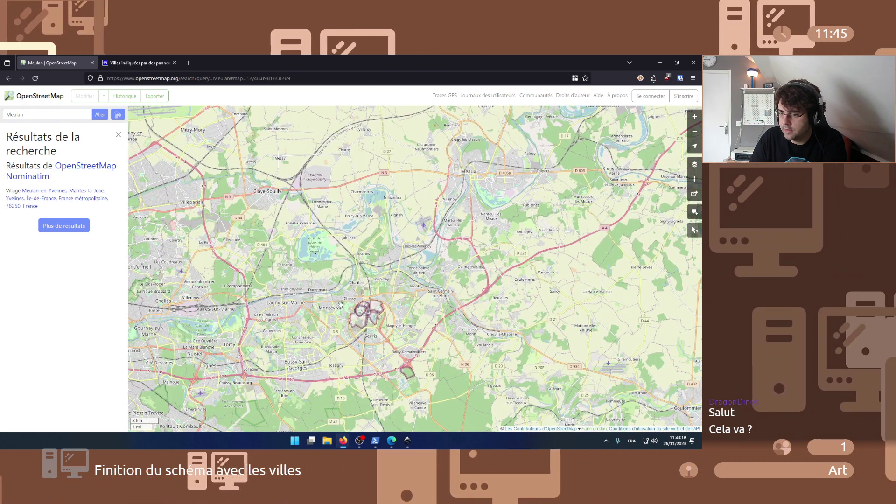
scroll(284, 308, up, 1)
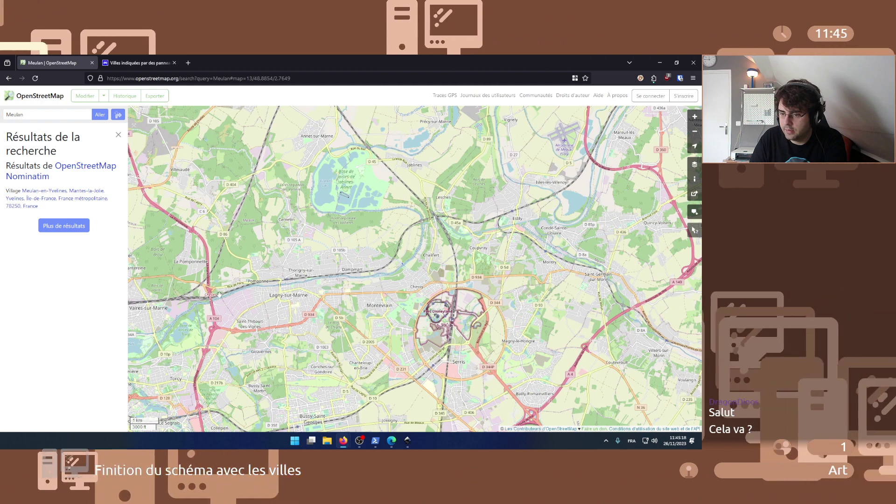
- Return to Inkscape and duplicate the two-line Nogent-sur-Marne label east of Paris
click(408, 441)
drag(246, 181, 291, 264)
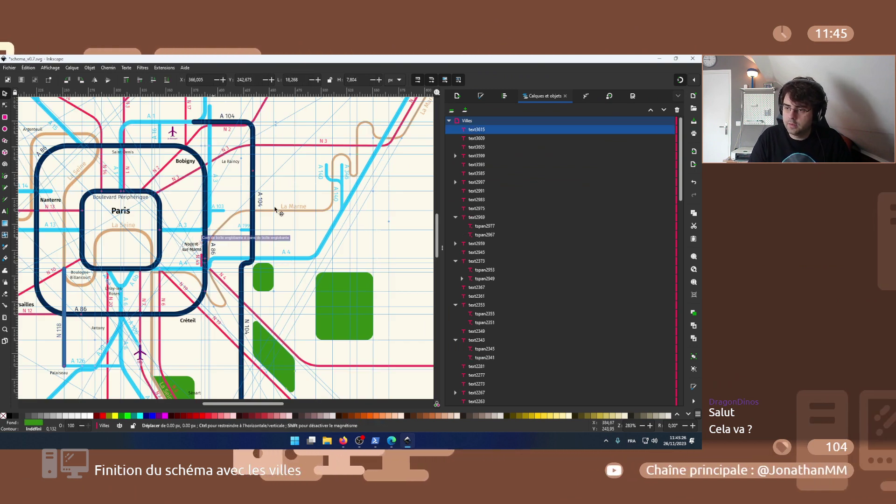
- Replace the text of the Nogent-sur-Marne copy near the A 140 with "Meaux" and place it between the A 140 and A 346
scroll(327, 178, up, 6)
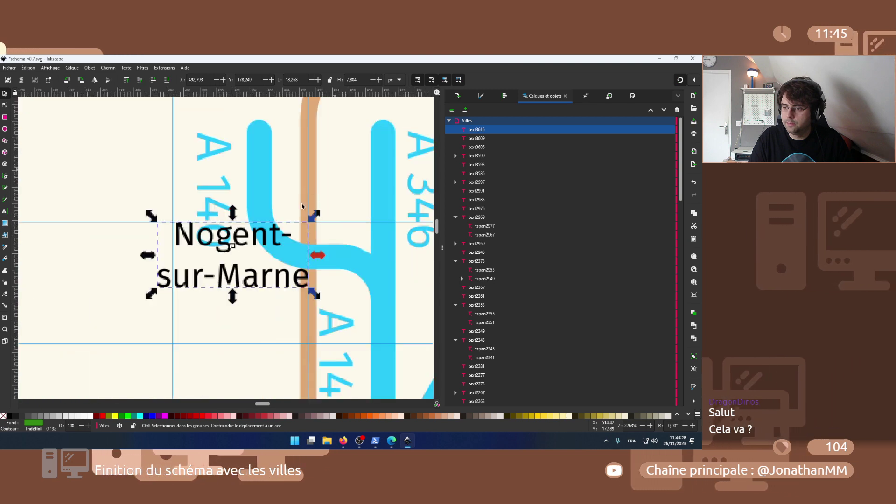
key(ctrl+a)
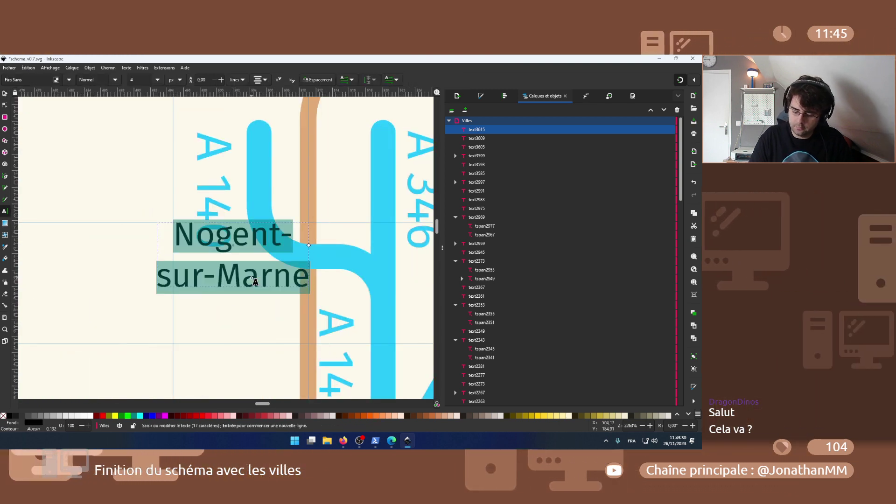
text(Meaux)
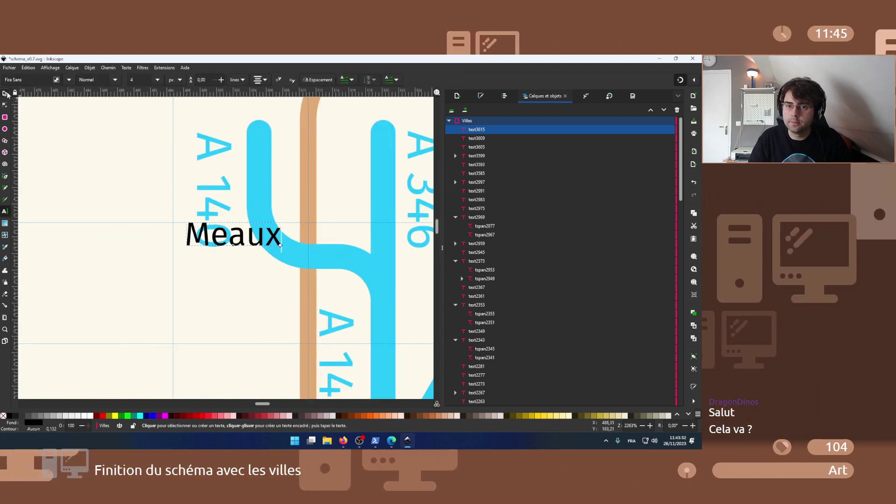
click(6, 94)
drag(295, 191, 307, 174)
scroll(304, 175, down, 1)
scroll(304, 175, down, 2)
- Duplicate the Meaux label and place the copy just below the Marne river line, east of the A 104
key(ctrl+d)
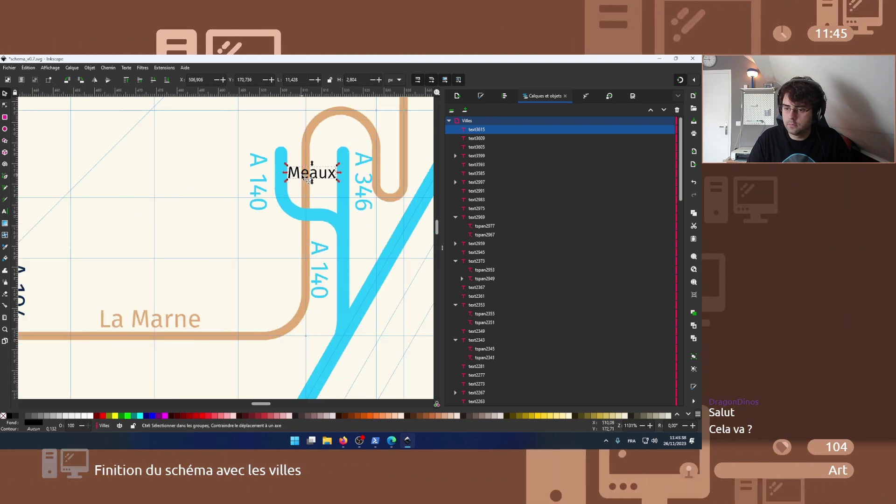
drag(303, 177, 255, 281)
scroll(112, 308, down, 2)
scroll(257, 249, up, 1)
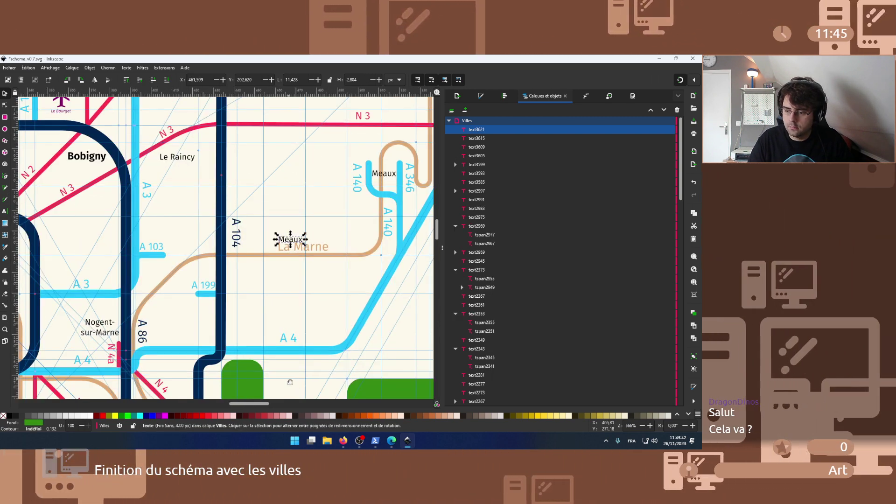
scroll(258, 249, up, 1)
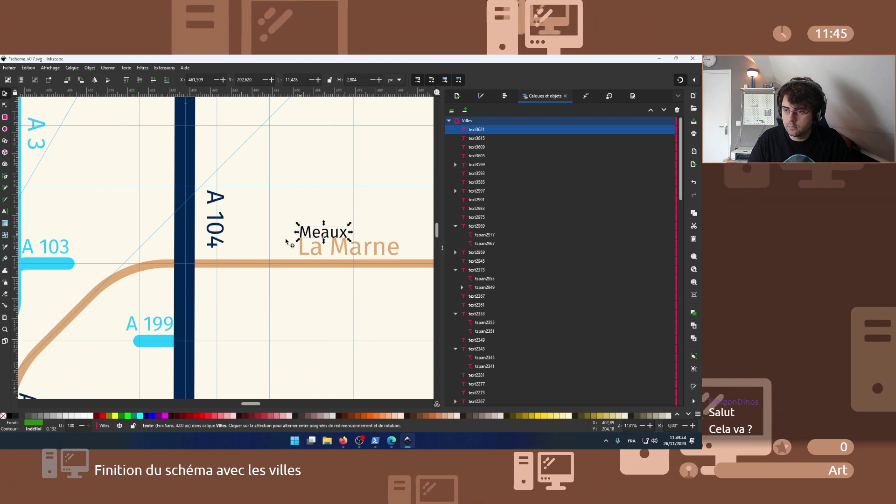
drag(307, 233, 237, 286)
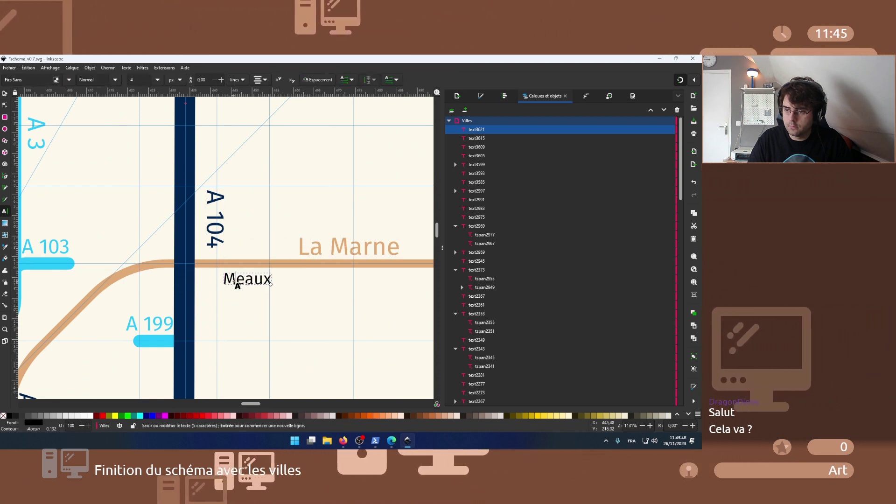
- Change the copied label's text to "Lagny-sur-Marne", split over two lines after "Lagny-"
text(Lagny-)
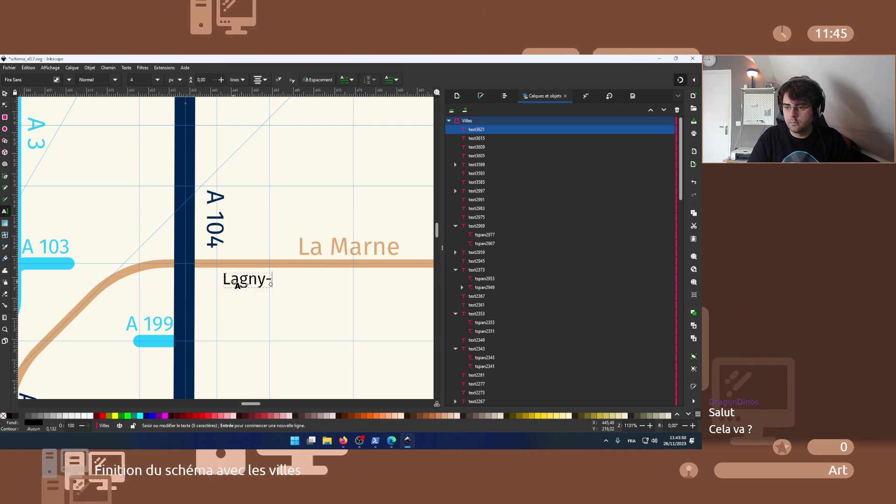
text(sur-Marne)
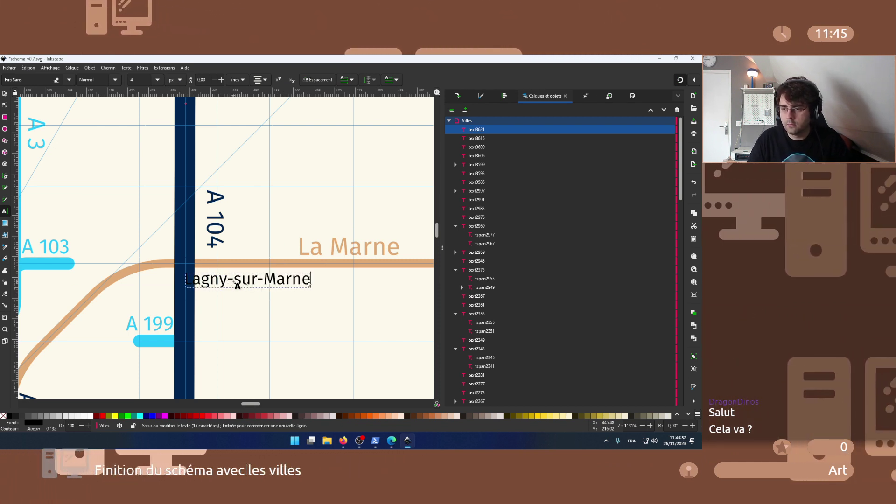
click(233, 280)
key(Return)
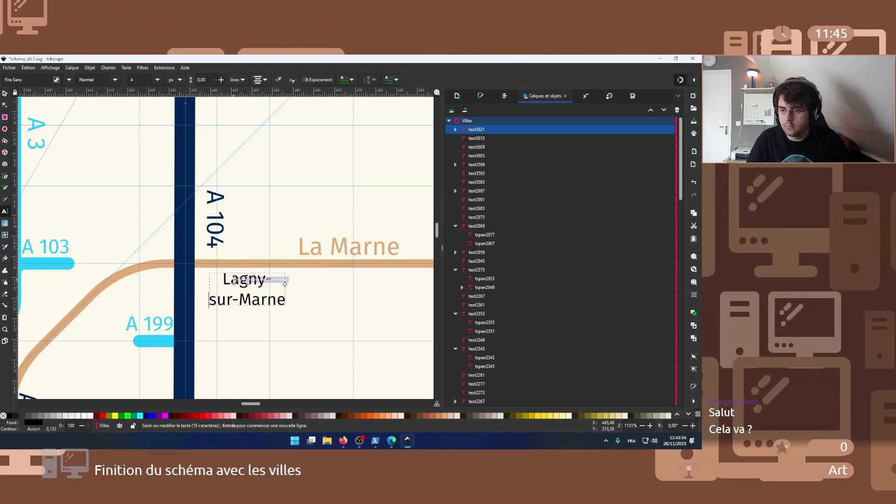
click(5, 93)
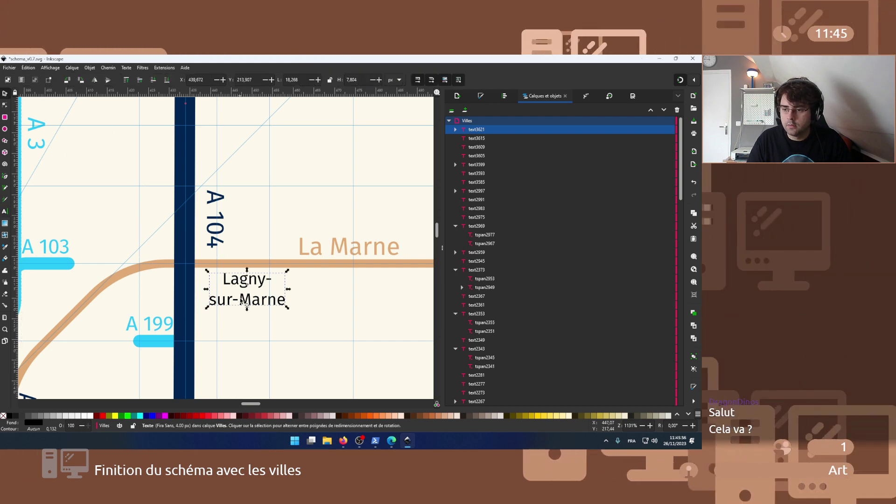
- Switch to OpenStreetMap in the browser to examine the area between Lagny-sur-Marne and Meaux, and compare it with the Inkscape diagram
mouse_move(343, 441)
click(386, 414)
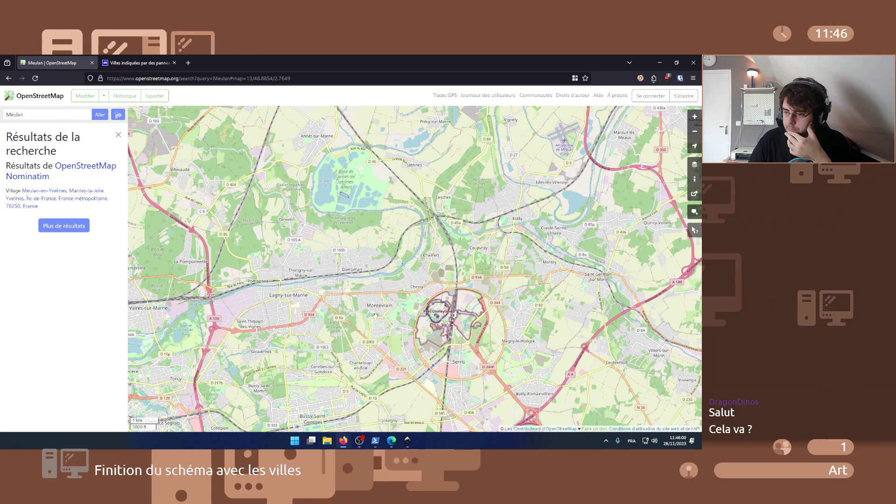
scroll(358, 319, down, 1)
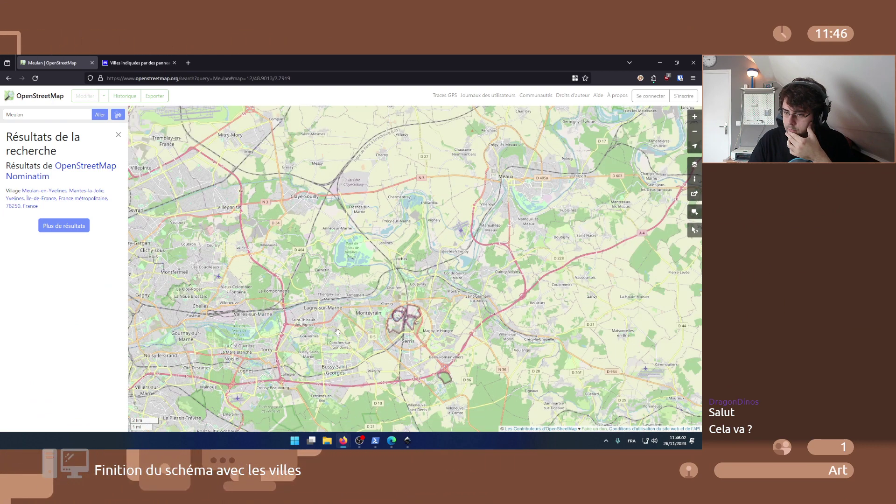
click(405, 444)
scroll(284, 352, down, 3)
scroll(283, 352, up, 5)
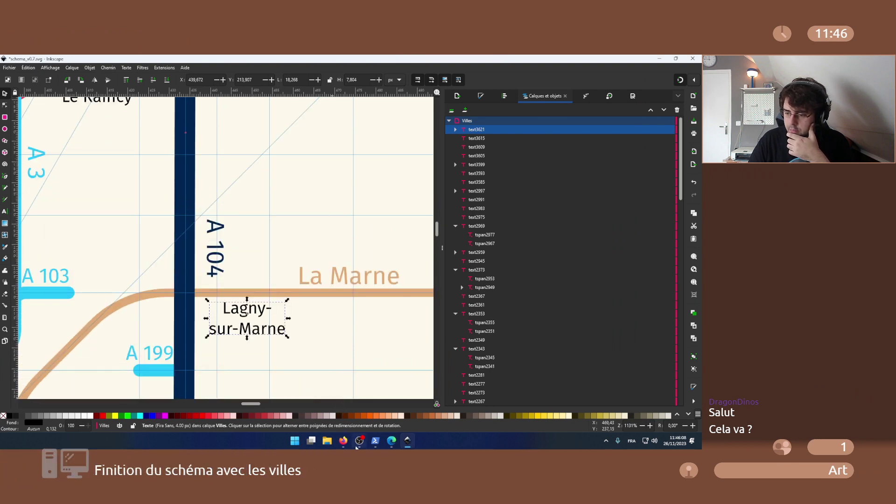
- Check the Seine-et-Marne towns in the WikiSara green-sign list, including Chelles, against OpenStreetMap and the Inkscape diagram
click(369, 419)
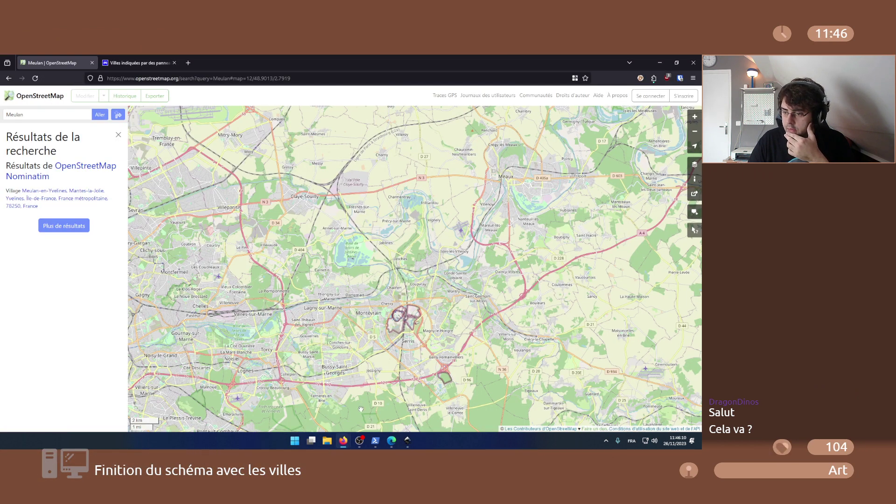
click(144, 59)
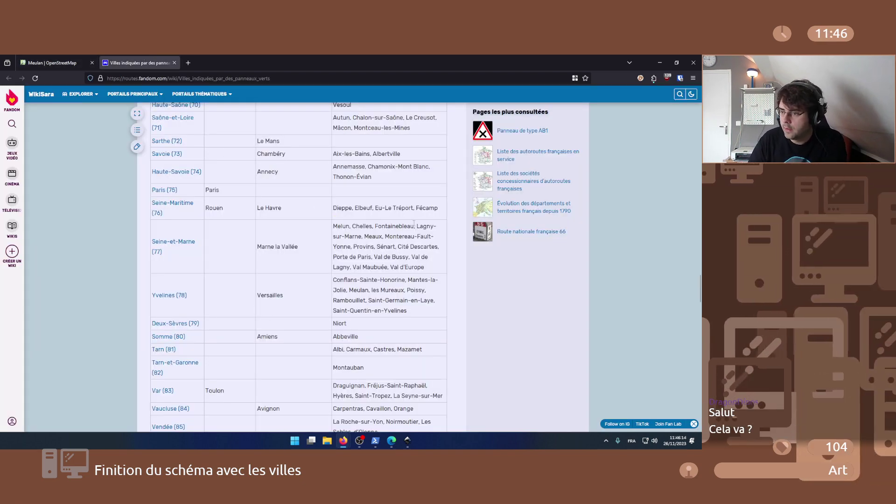
double_click(341, 225)
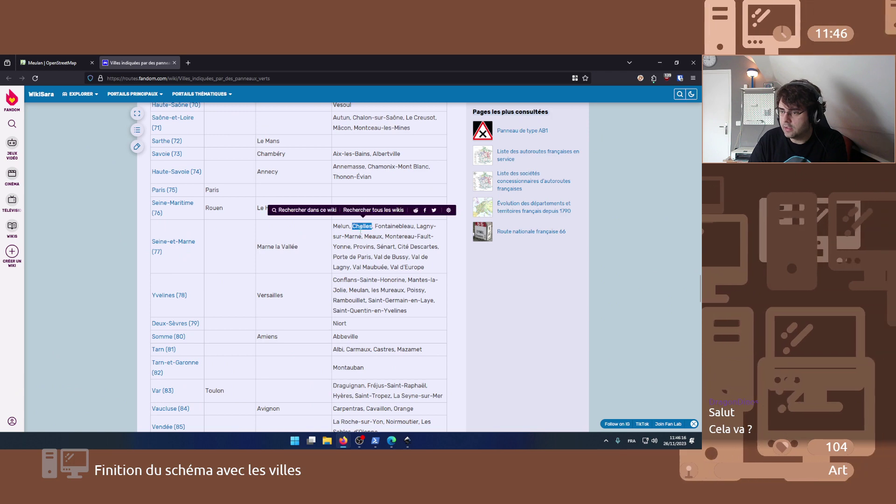
click(80, 60)
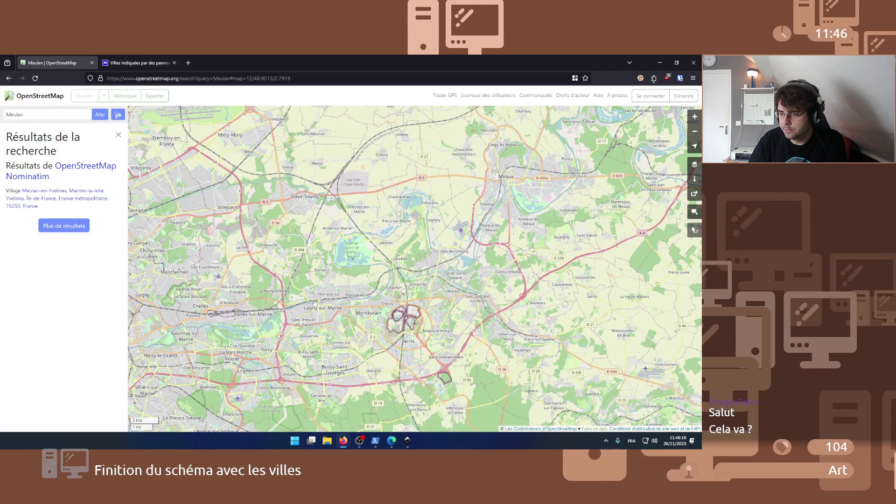
drag(322, 314, 310, 257)
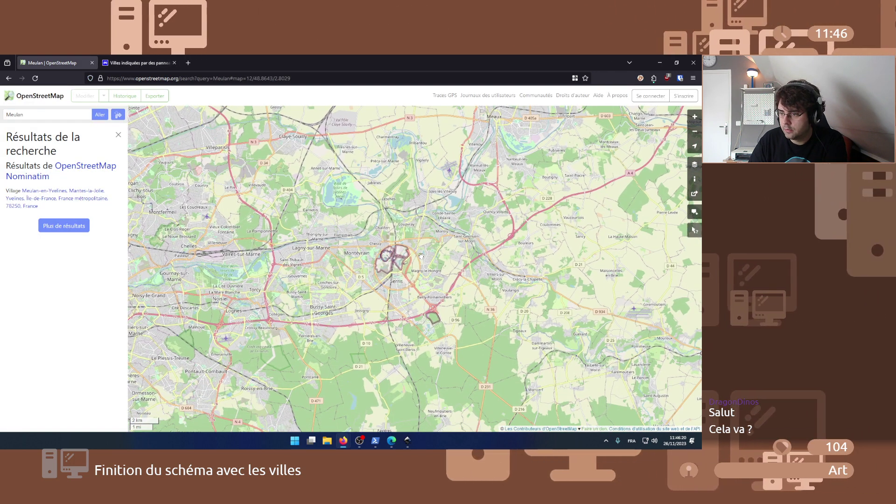
drag(393, 279, 416, 247)
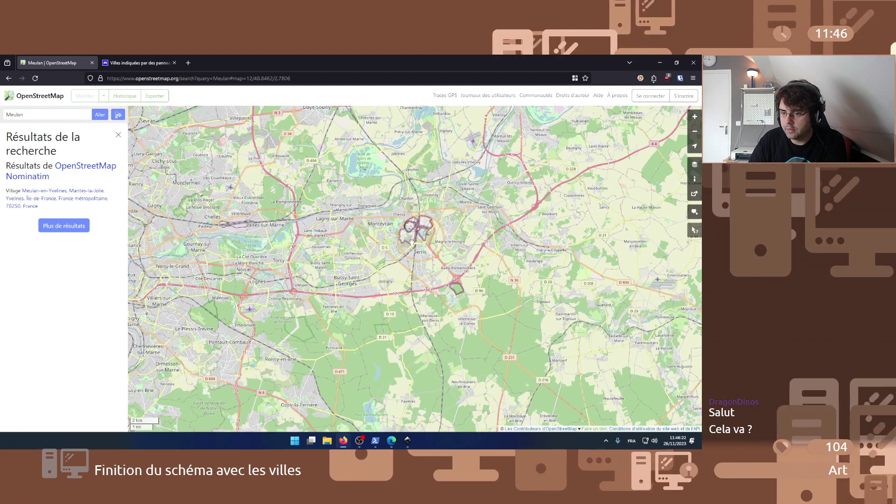
mouse_move(408, 442)
click(397, 374)
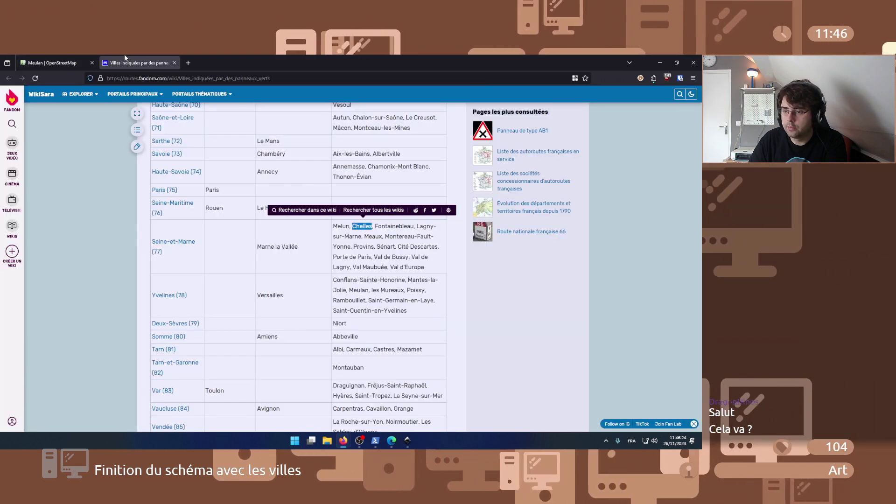
key(alt+Tab)
scroll(270, 288, right, 4)
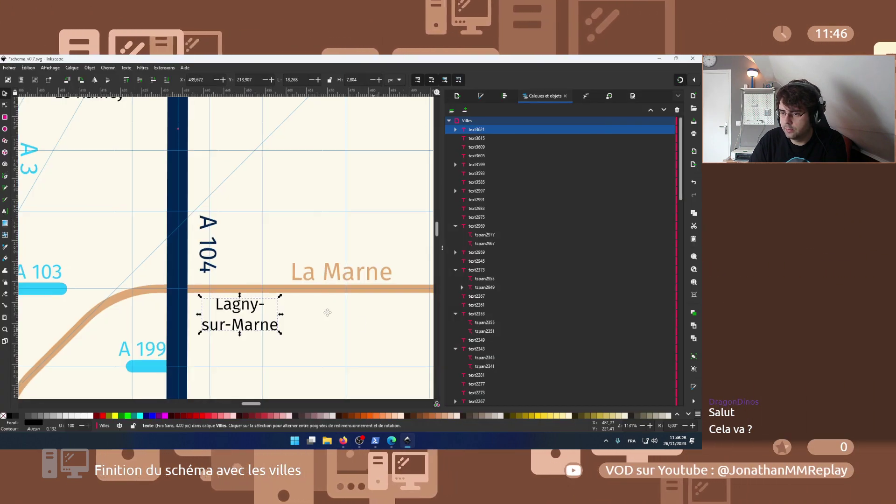
scroll(270, 288, down, 2)
scroll(270, 289, down, 1)
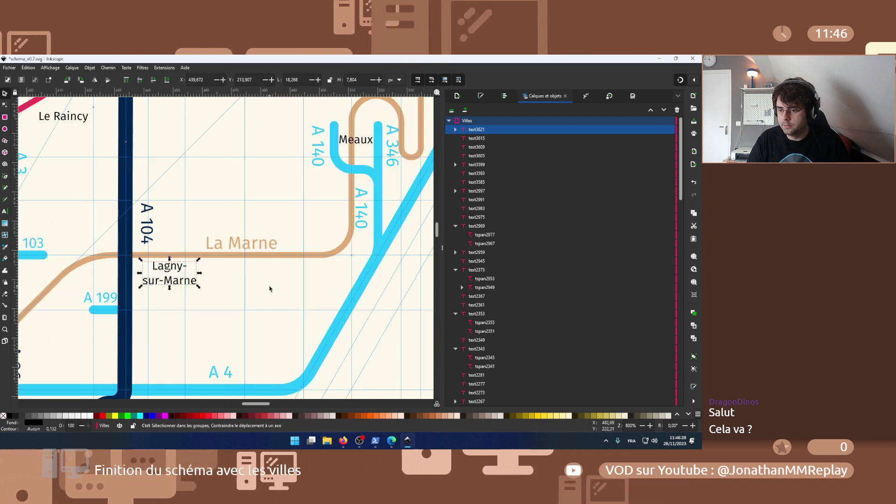
- Examine the Serris and Disneyland area north of the A 4 on OpenStreetMap in the browser
mouse_move(343, 441)
click(377, 407)
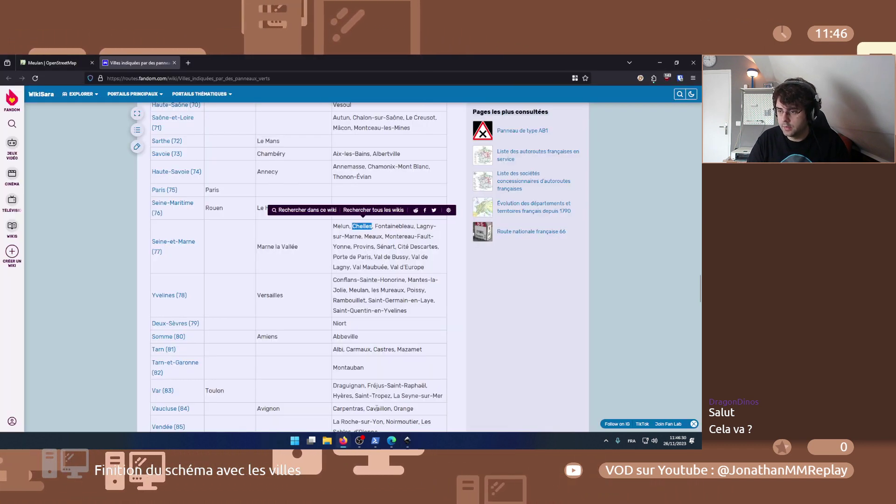
click(72, 59)
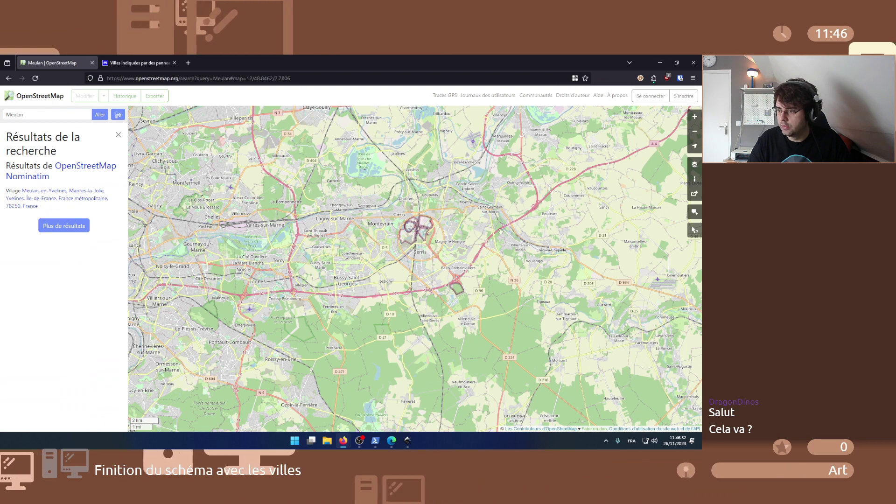
scroll(473, 272, up, 2)
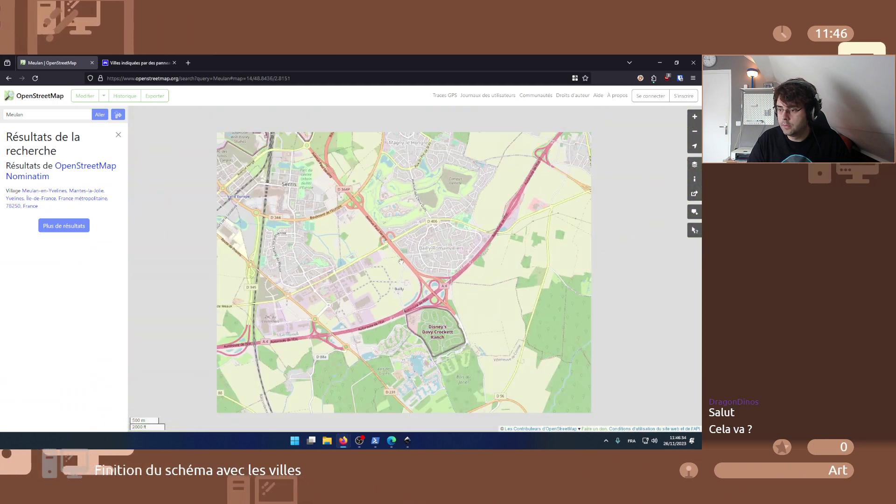
drag(401, 261, 397, 316)
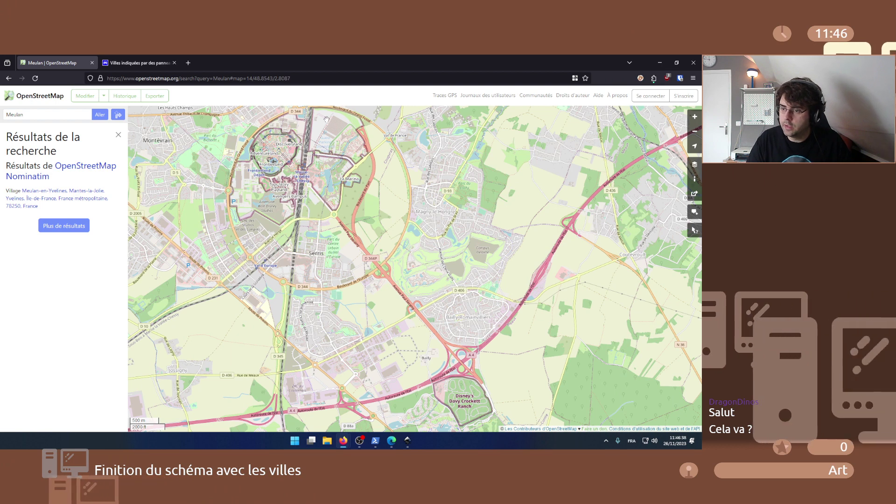
drag(283, 179, 299, 239)
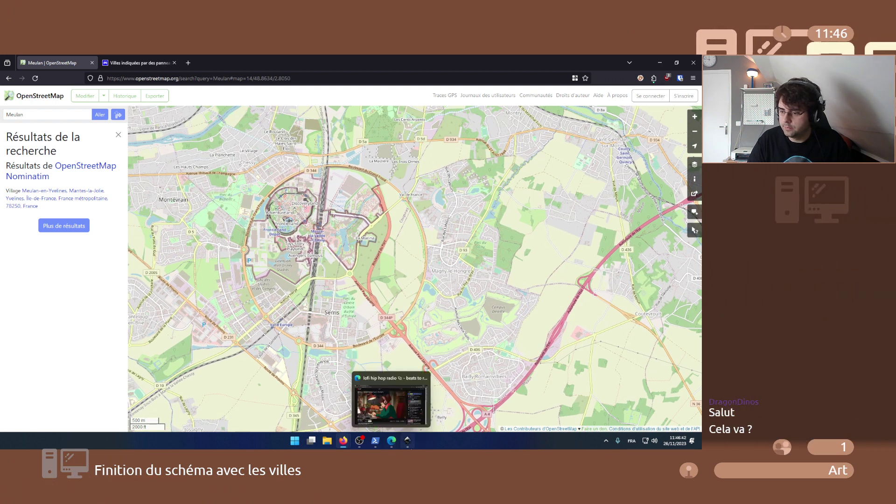
- Return to Inkscape, duplicate the Lagny-sur-Marne label and place the copy to its east, below the Marne river line
click(407, 441)
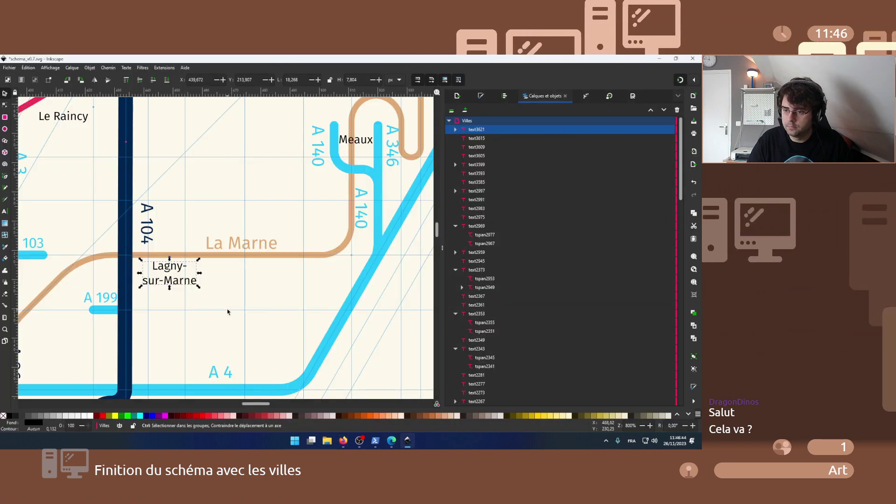
key(ctrl+d)
drag(193, 285, 289, 281)
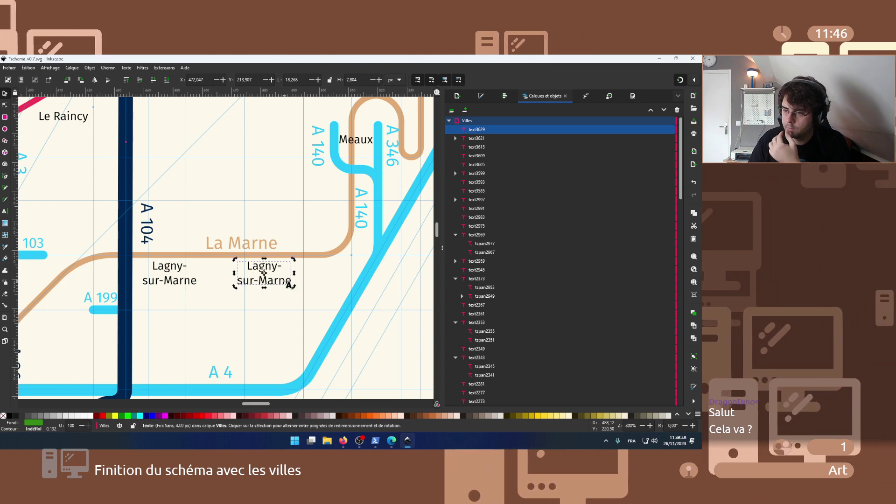
- Replace the copied label's text with "Marne-la-Vallée", split over two lines after "Marne-"
double_click(263, 273)
key(ctrl+a)
text(Mar)
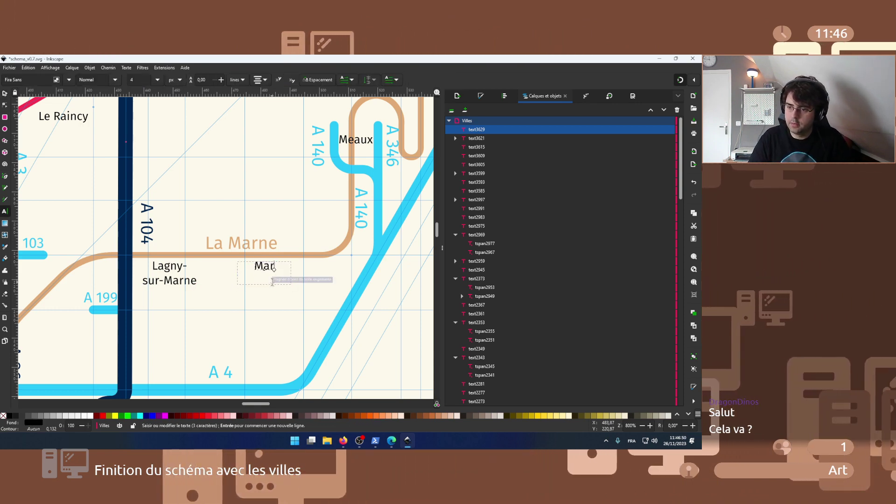
text(ne-)
key(Return)
text(la)
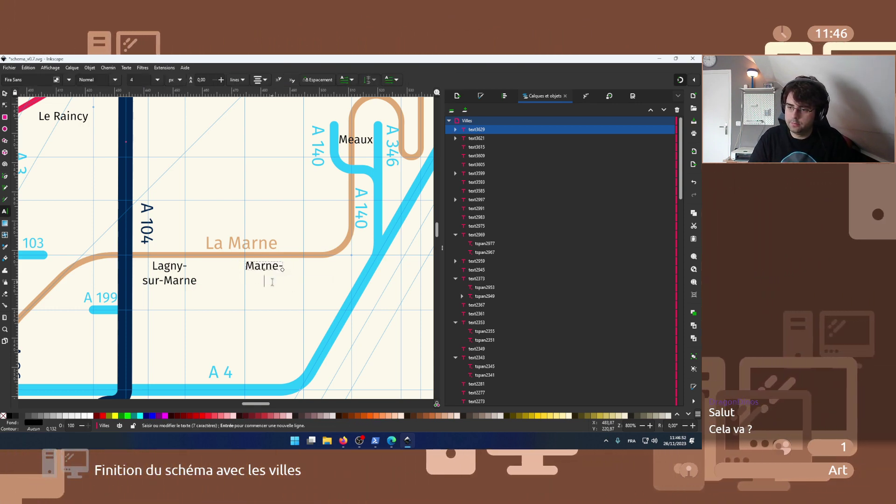
text(-Vallée)
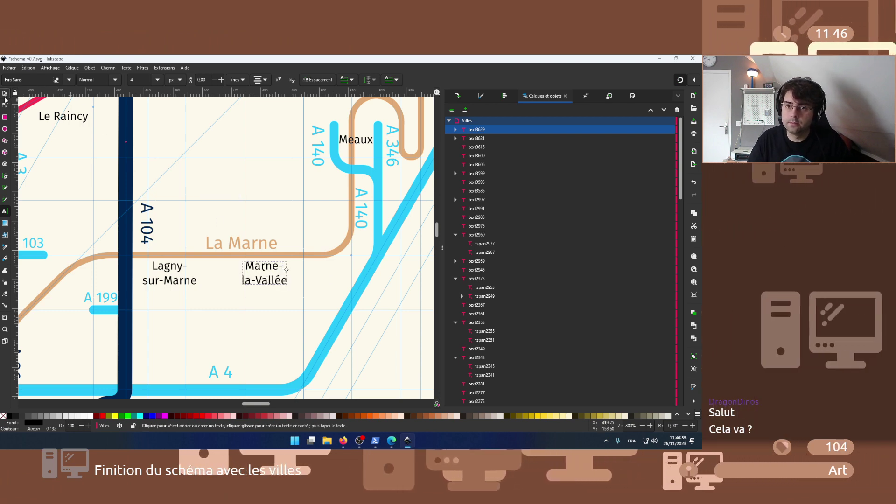
click(5, 94)
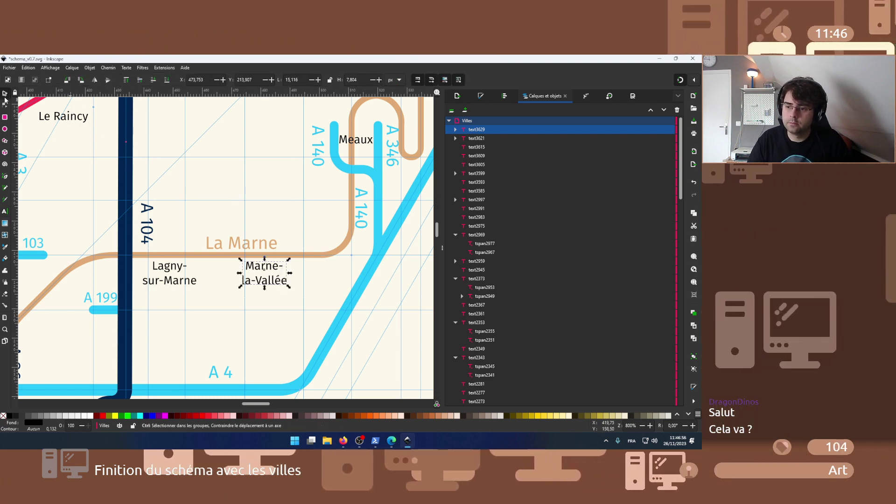
- Duplicate the Marne-la-Vallée label and move the copy 14 px straight down
key(ctrl+d)
key(Down)
key(Down)
key(Down)
key(Down)
key(Down)
key(Down)
key(Down)
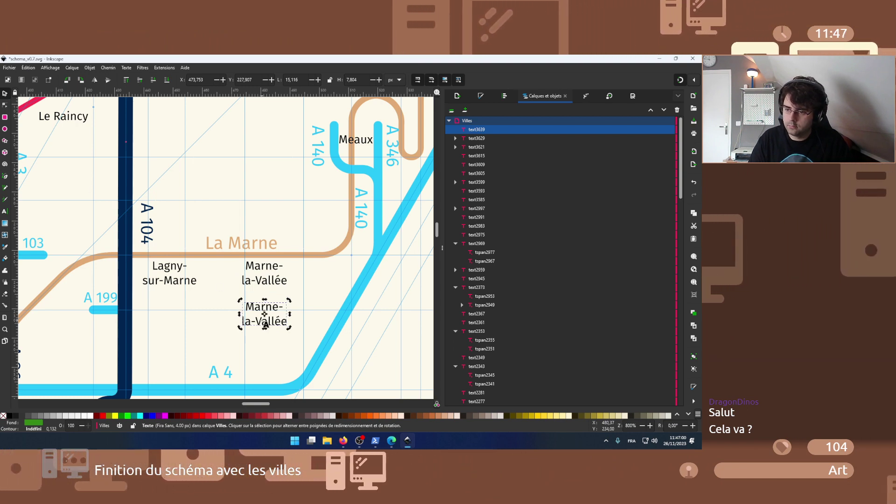
- Replace the lower Marne-la-Vallée copy's text with "Val d'Europe" on two lines and move the label about 2.6 px straight down
double_click(265, 324)
text(Val)
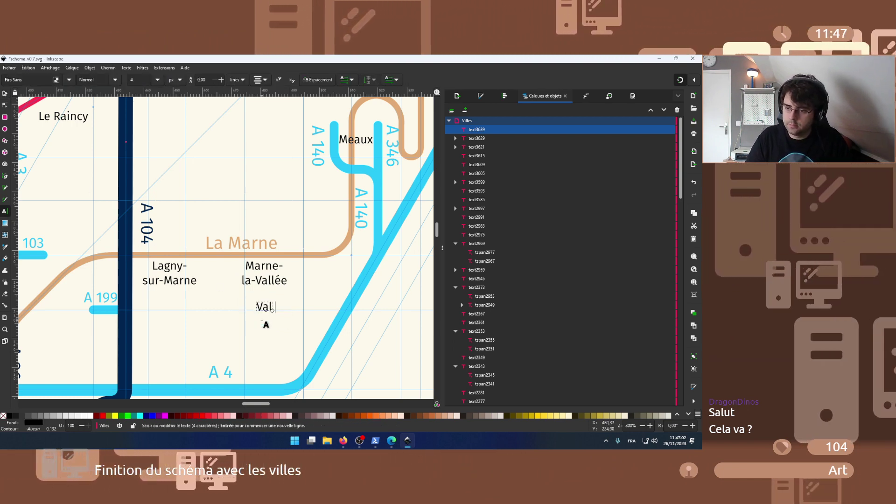
text(-d)
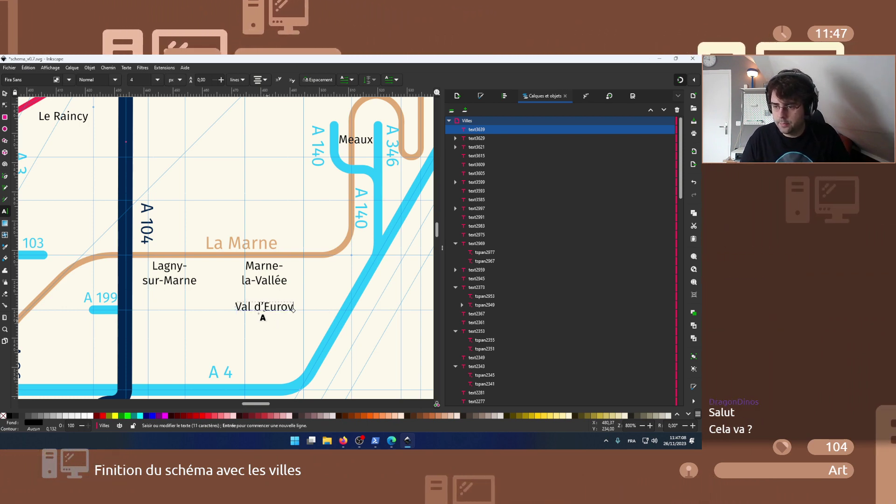
key(Return)
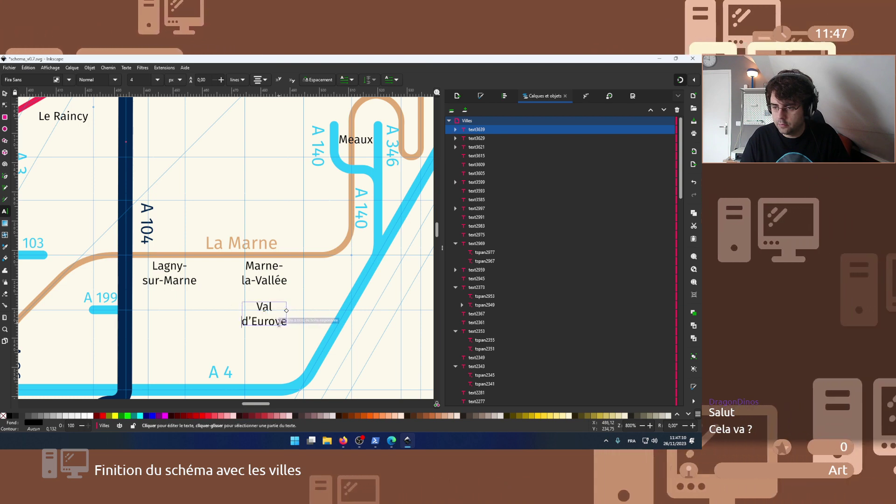
key(Escape)
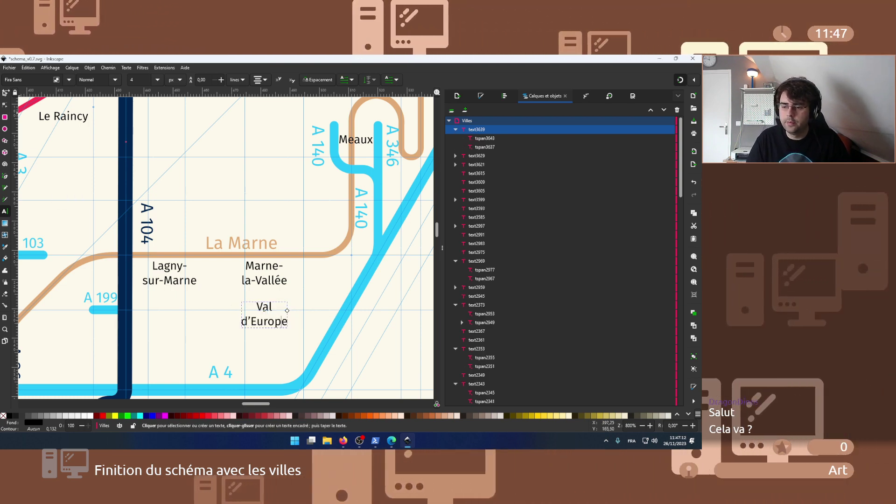
click(6, 94)
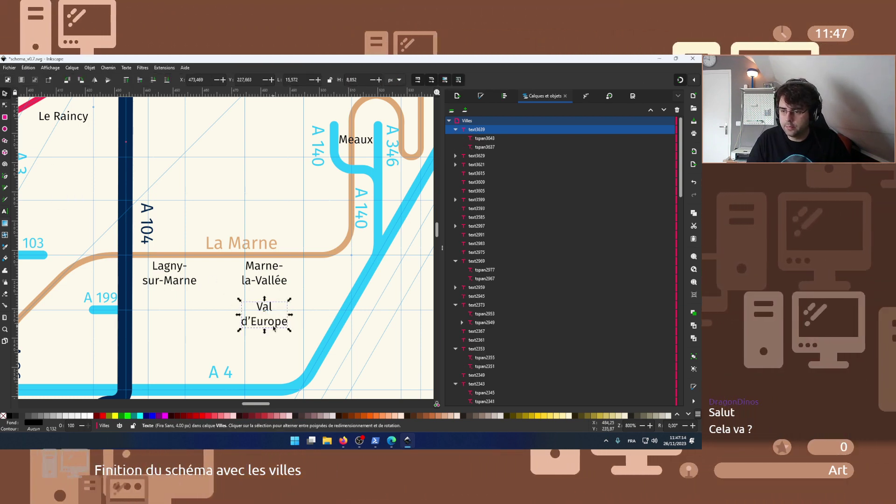
drag(266, 323, 267, 329)
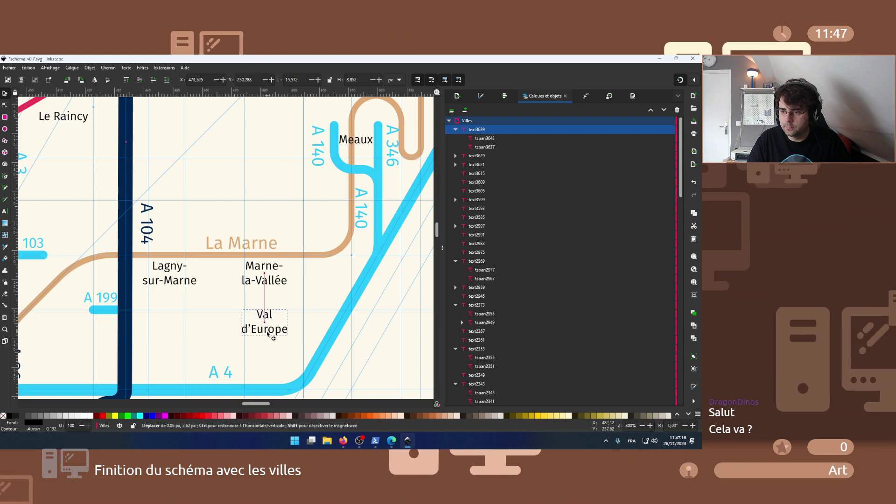
- Switch to Firefox and compare the wiki's Seine-et-Marne town list with the OpenStreetMap area around Chelles, Torcy and Lagny-sur-Marne
mouse_move(343, 440)
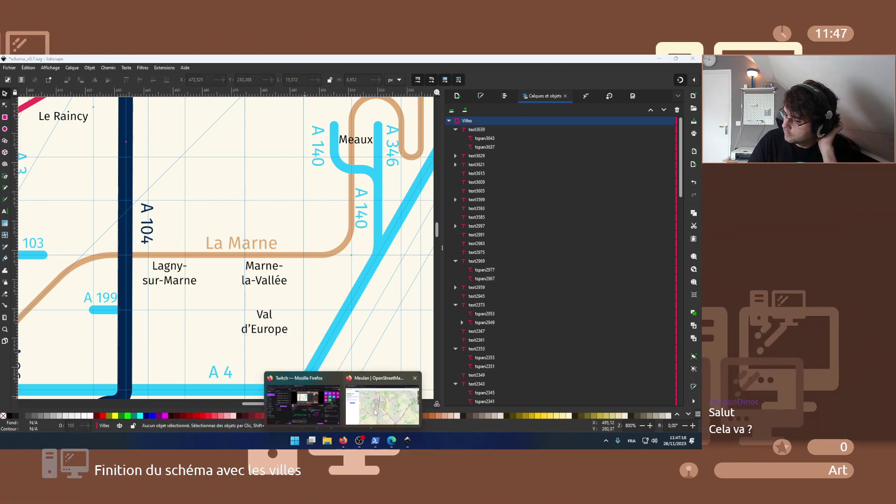
click(387, 406)
scroll(359, 328, down, 1)
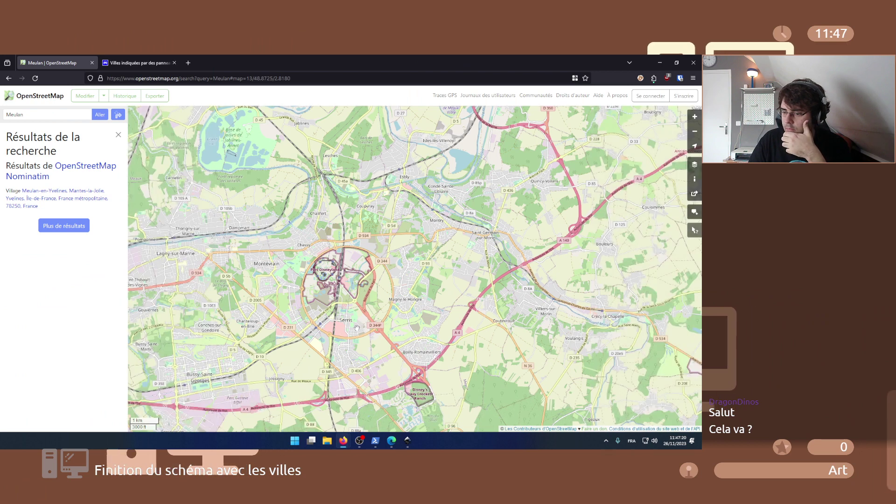
click(153, 59)
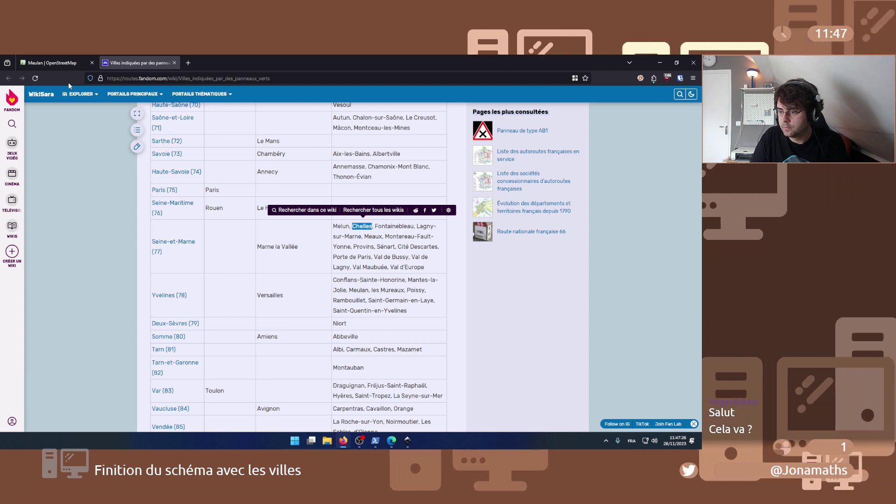
key(ctrl+Tab)
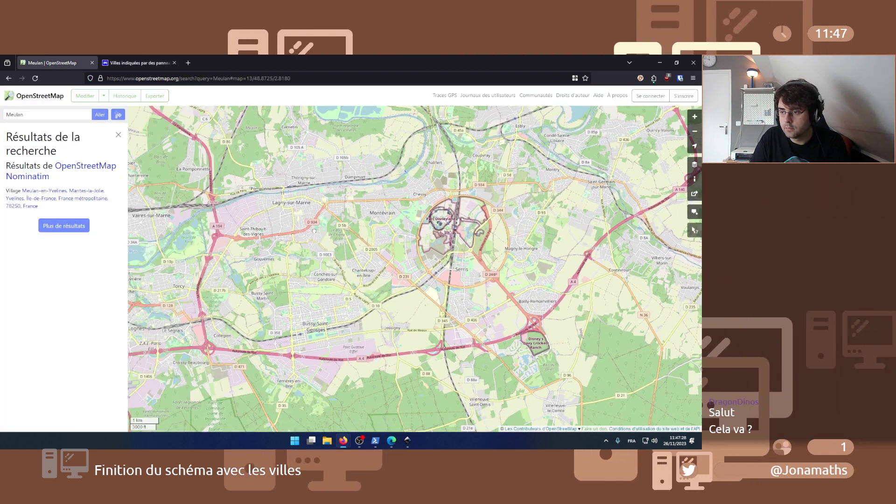
click(144, 59)
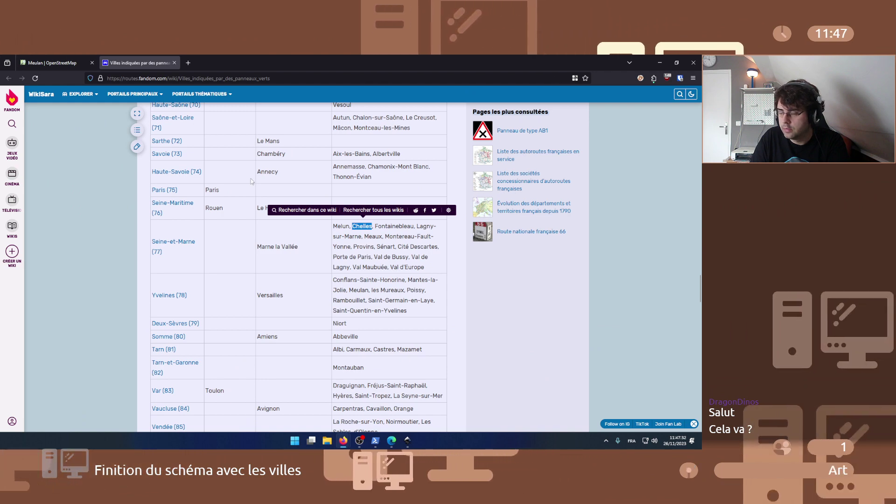
click(62, 59)
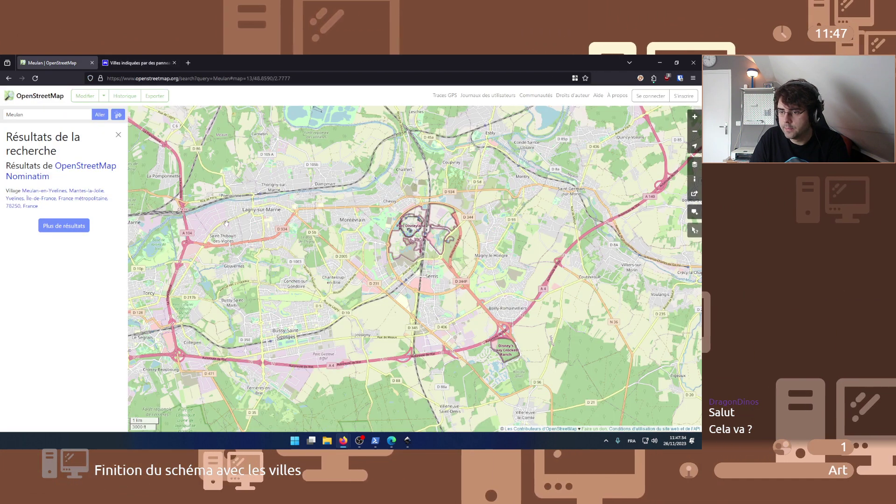
drag(226, 226, 325, 250)
drag(237, 296, 374, 281)
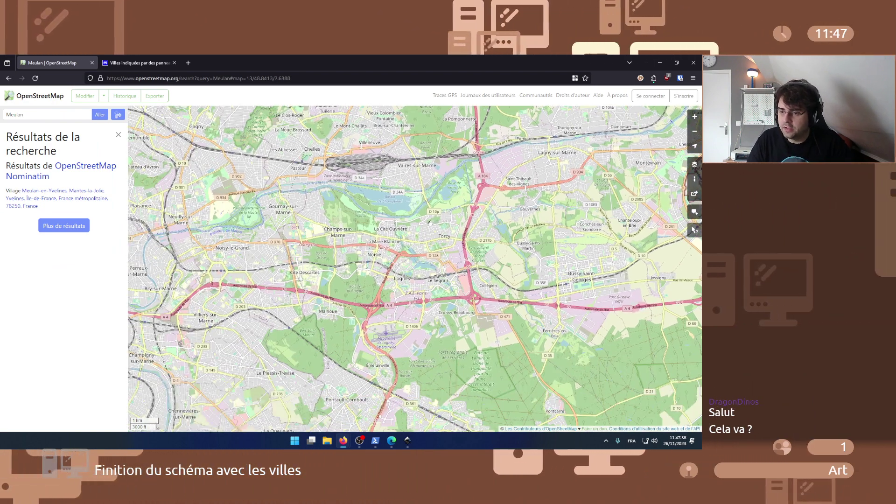
drag(308, 274, 330, 266)
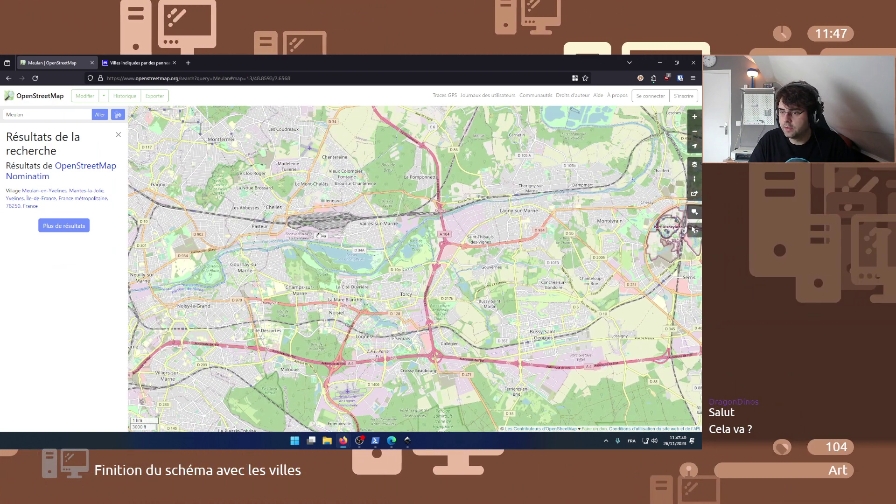
drag(321, 235, 318, 282)
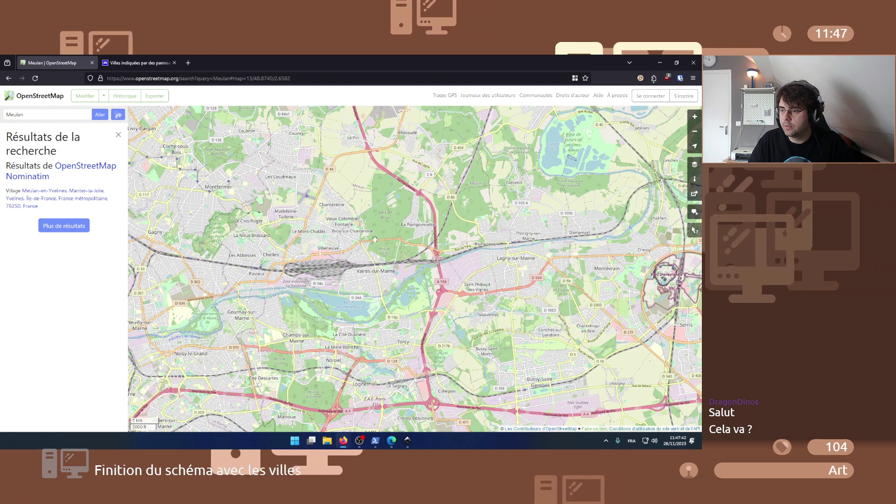
scroll(301, 255, up, 1)
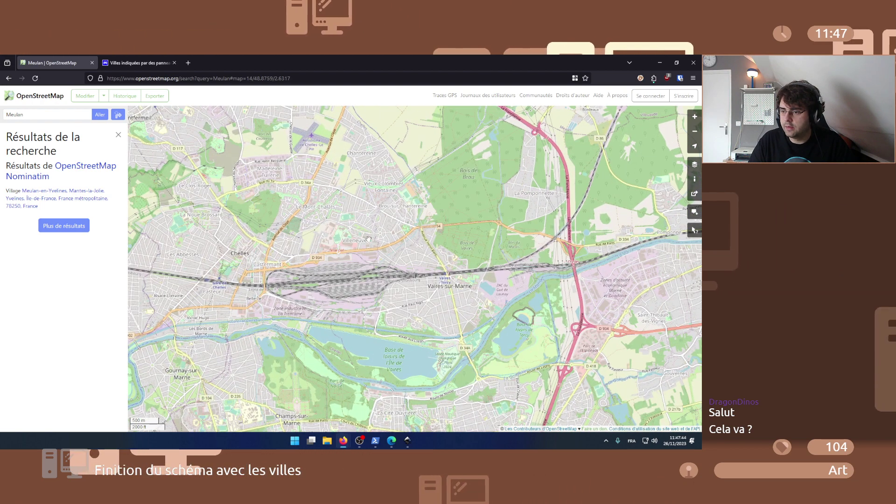
- Return to Inkscape, duplicate the Lagny-sur-Marne label and place the copy west of the A 104, above the Marne line
click(407, 441)
scroll(269, 276, up, 1)
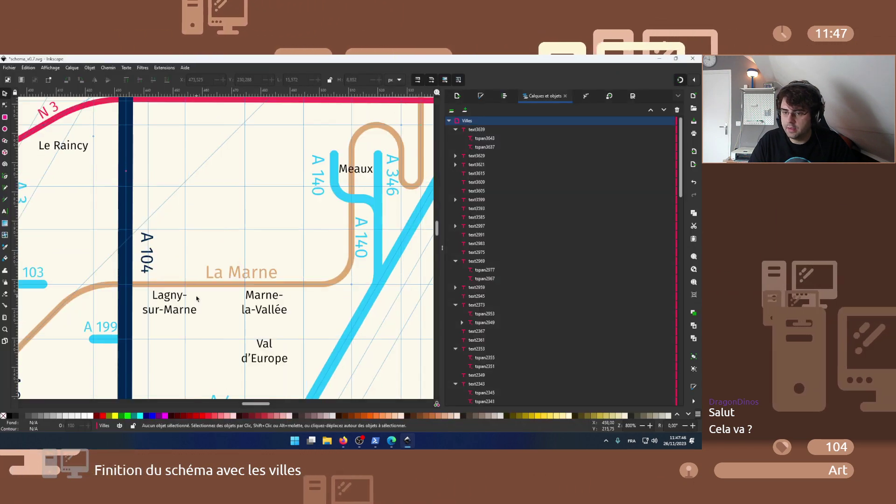
scroll(269, 275, left, 5)
mouse_move(343, 441)
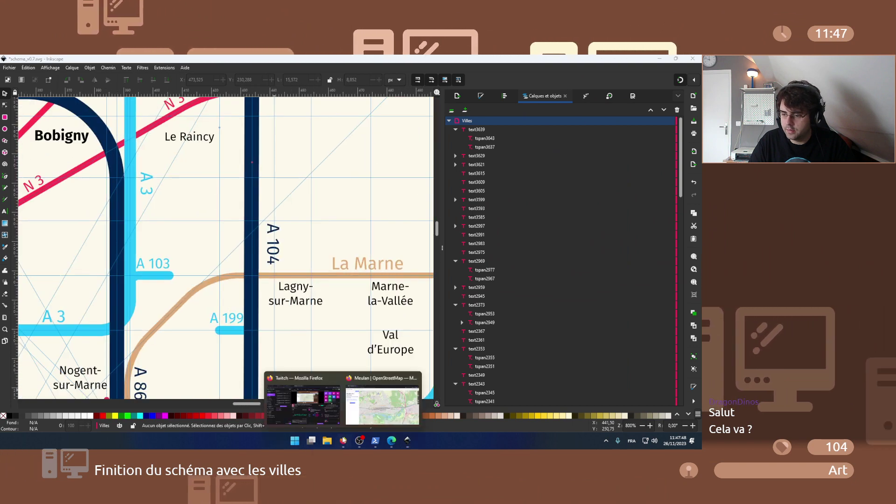
click(383, 391)
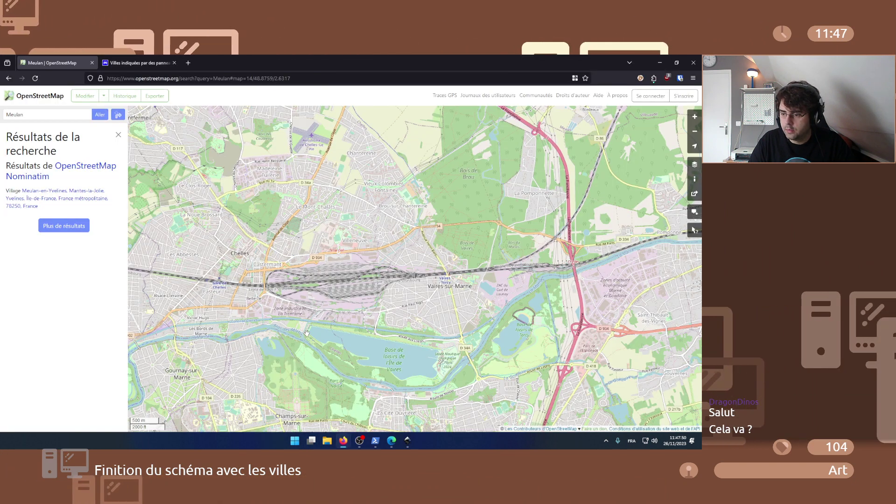
click(407, 440)
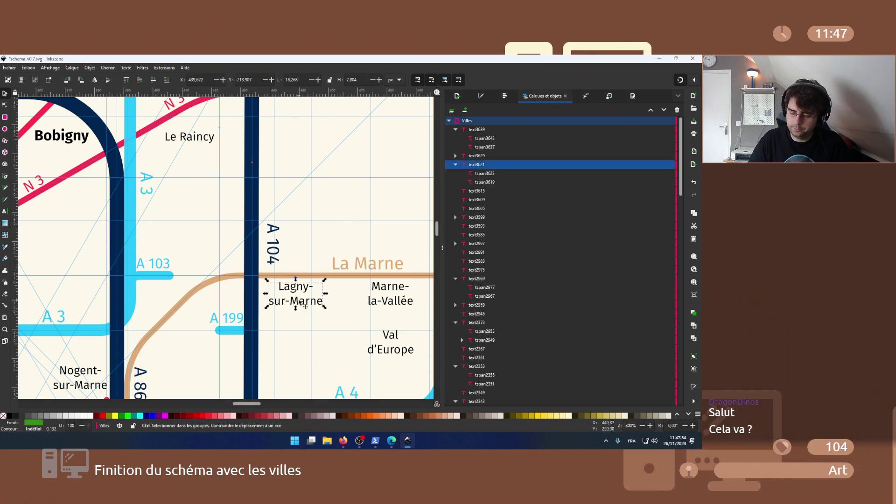
drag(217, 242, 215, 243)
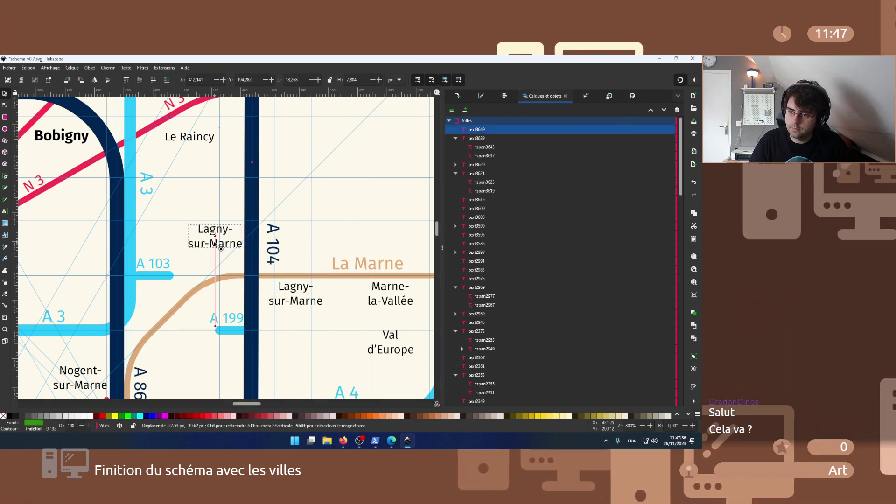
- Replace the copied label's text with "Chelles" and move it about 5 px down and 1.4 px to the east
double_click(214, 243)
key(ctrl+a)
text(Chelle)
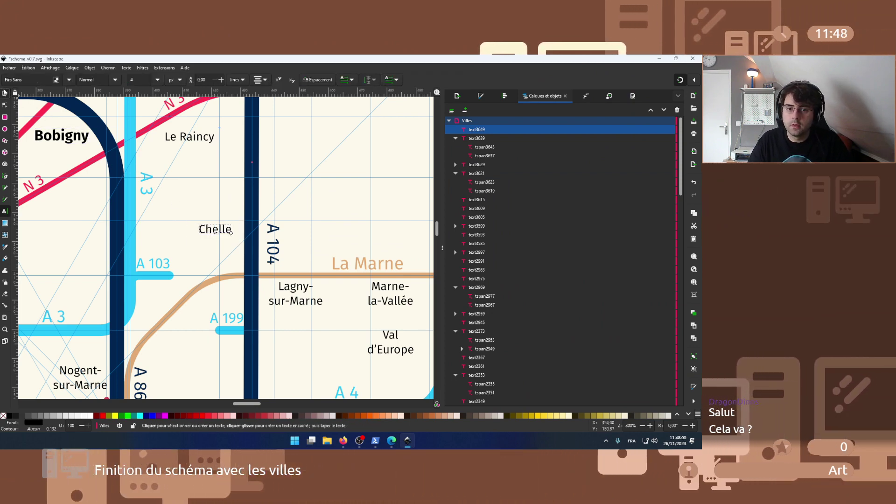
click(5, 93)
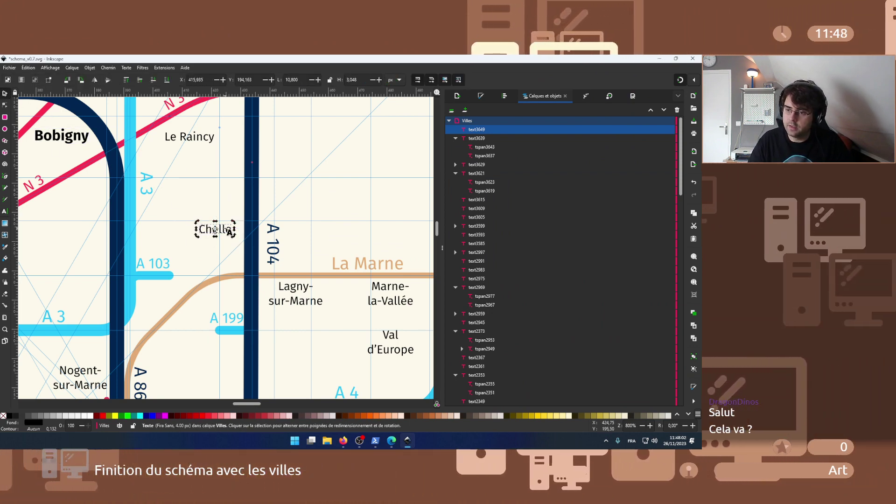
double_click(227, 230)
text(s)
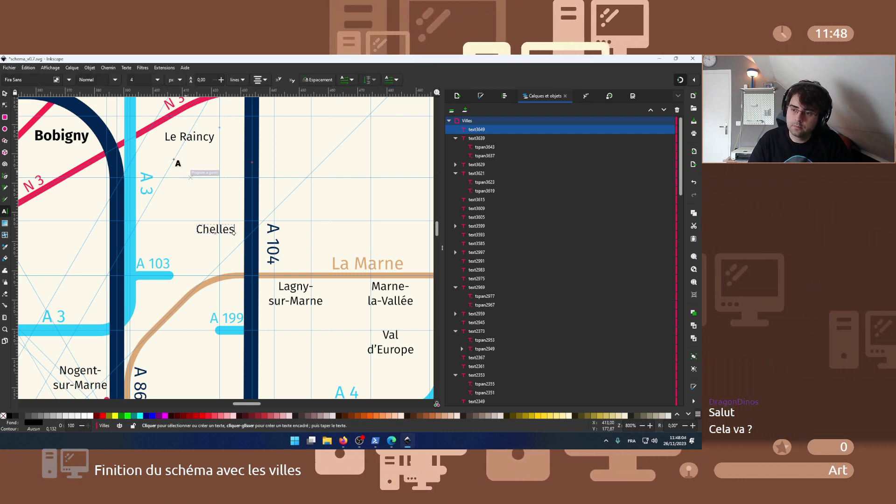
key(F1)
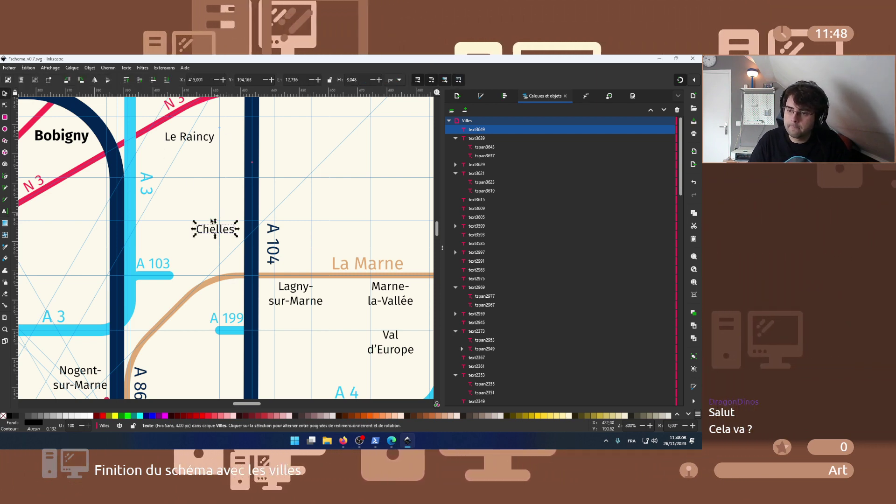
drag(212, 234, 216, 251)
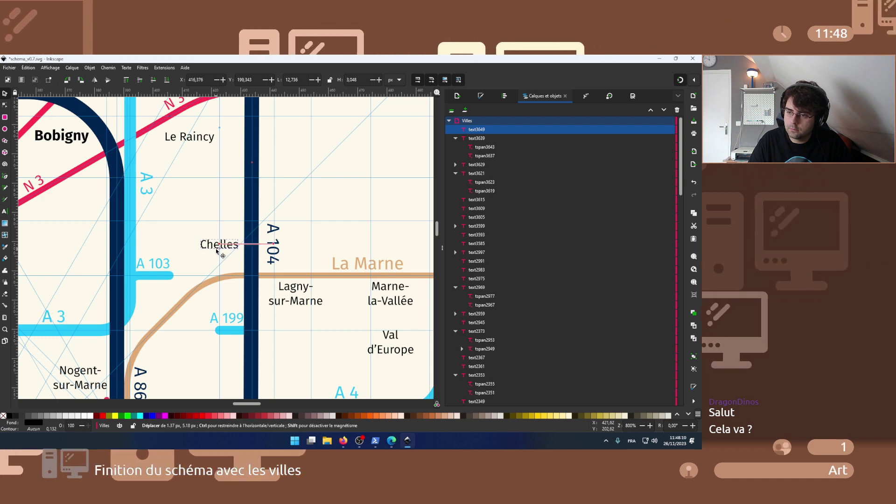
- Switch to Firefox, copy "Cité Descartes" from the wiki's Seine-et-Marne row and search Google for it in a new tab
mouse_move(342, 442)
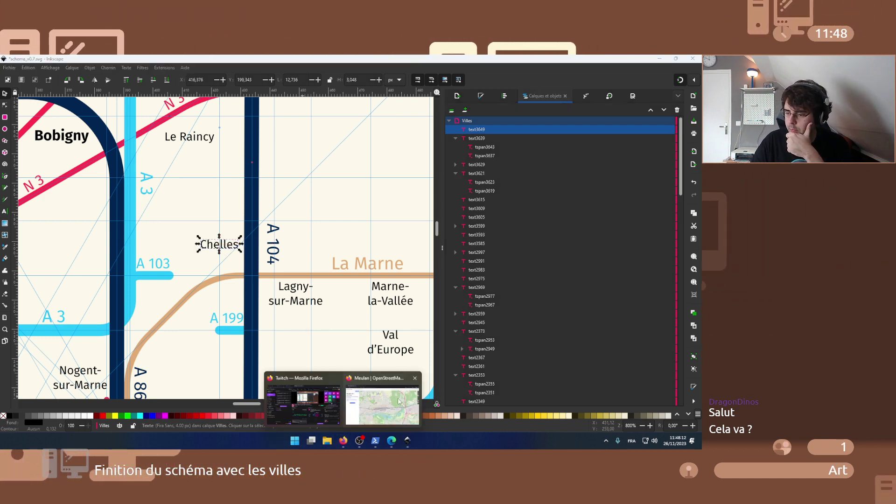
click(386, 390)
click(168, 58)
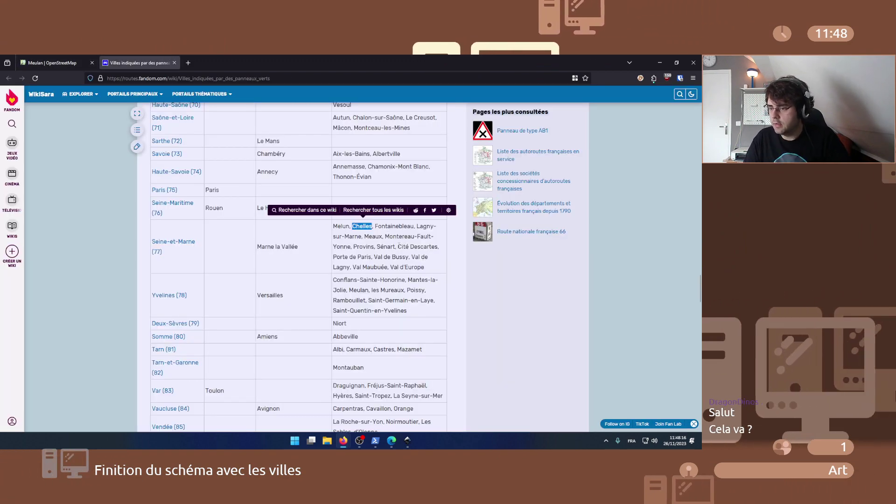
key(ctrl+c)
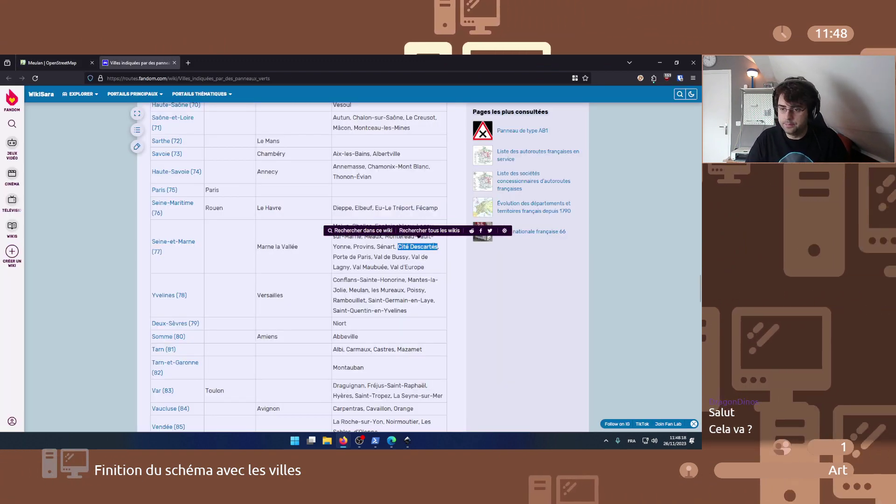
key(ctrl+t)
key(ctrl+v)
key(Return)
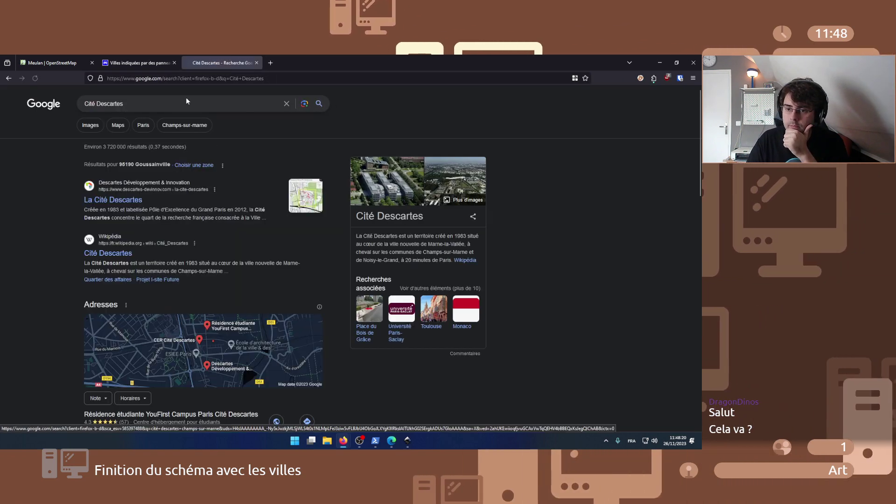
- Open the Wikipedia article on Cité Descartes from the search results and read its introduction and location map
click(188, 107)
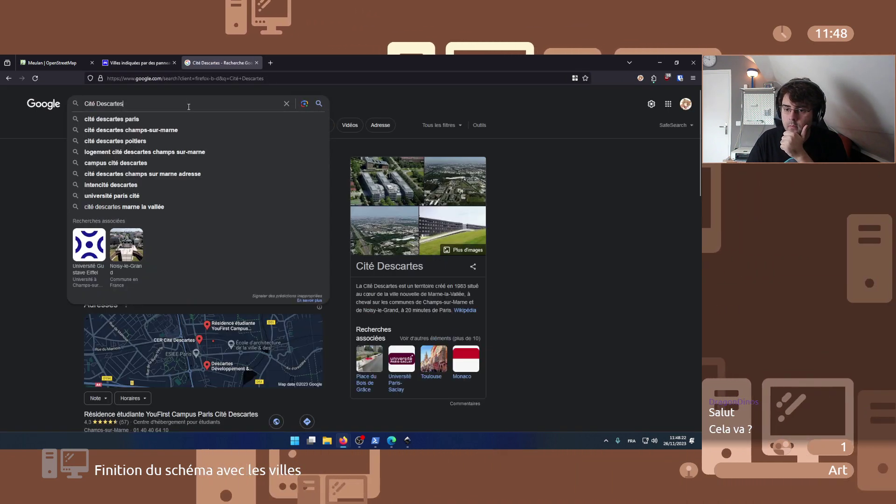
click(21, 271)
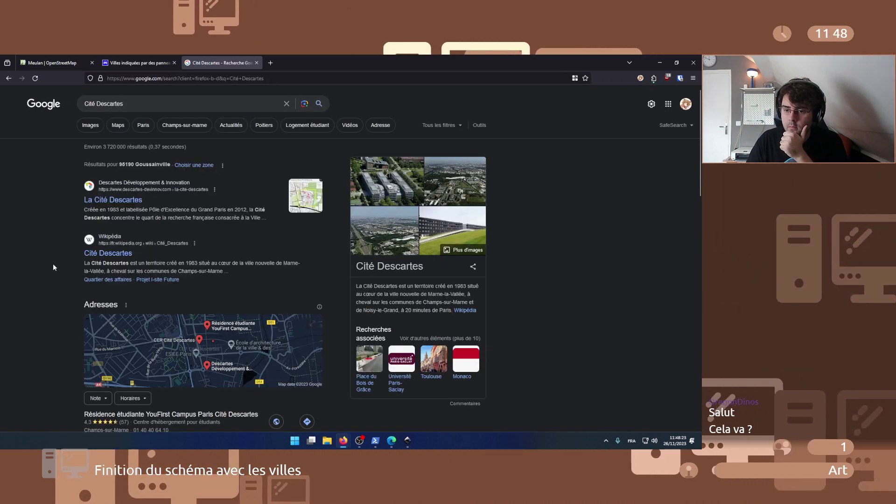
click(104, 254)
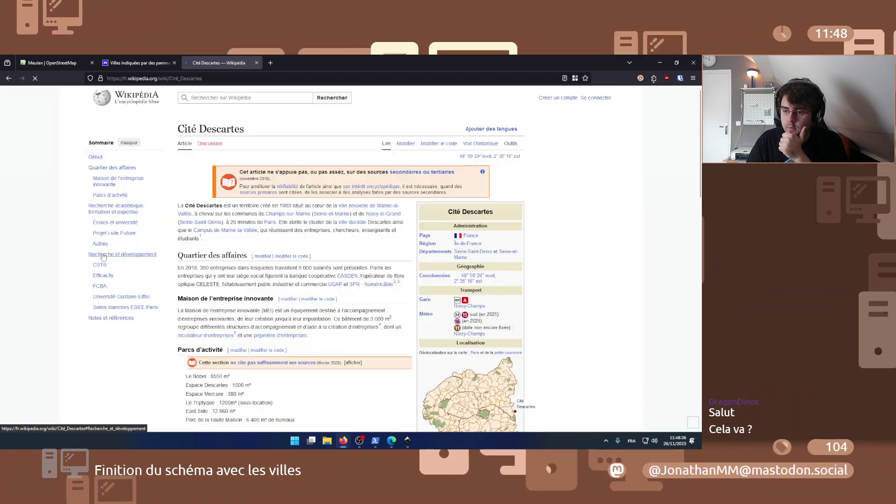
scroll(278, 293, down, 2)
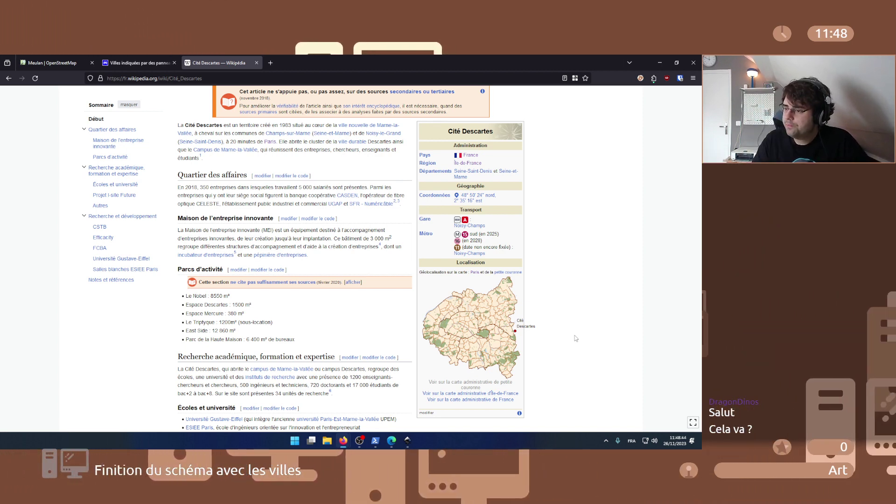
- Examine the OpenStreetMap map along the A 4 west of Val d'Europe to locate Cité Descartes near Champs-sur-Marne
click(56, 58)
drag(475, 313, 178, 311)
scroll(394, 264, down, 2)
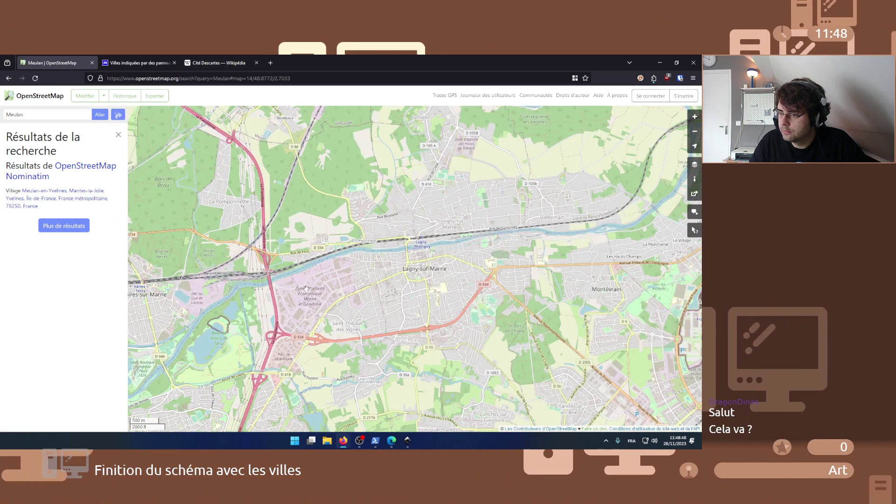
drag(395, 264, 352, 225)
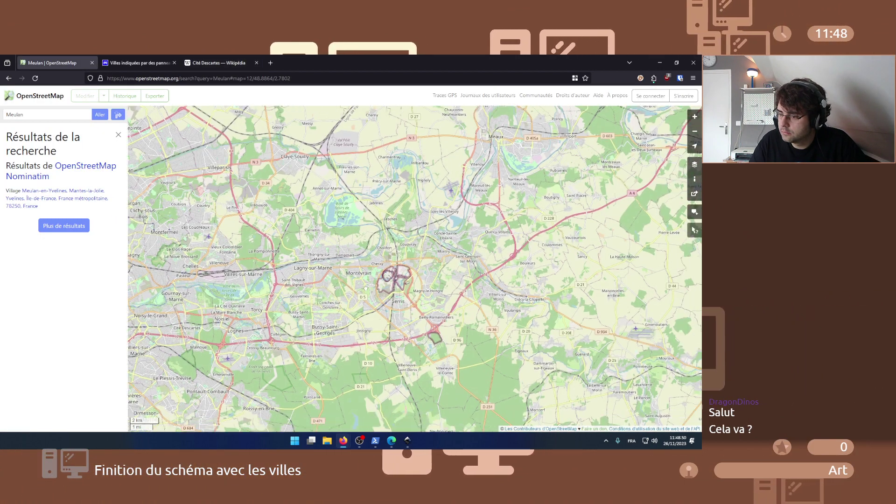
scroll(337, 313, up, 1)
scroll(282, 298, up, 1)
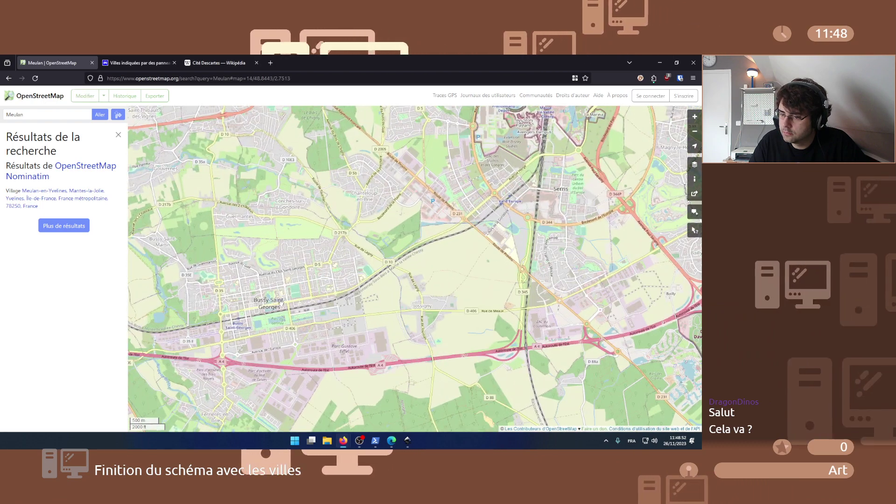
drag(352, 287, 581, 206)
drag(201, 261, 392, 275)
drag(177, 280, 376, 281)
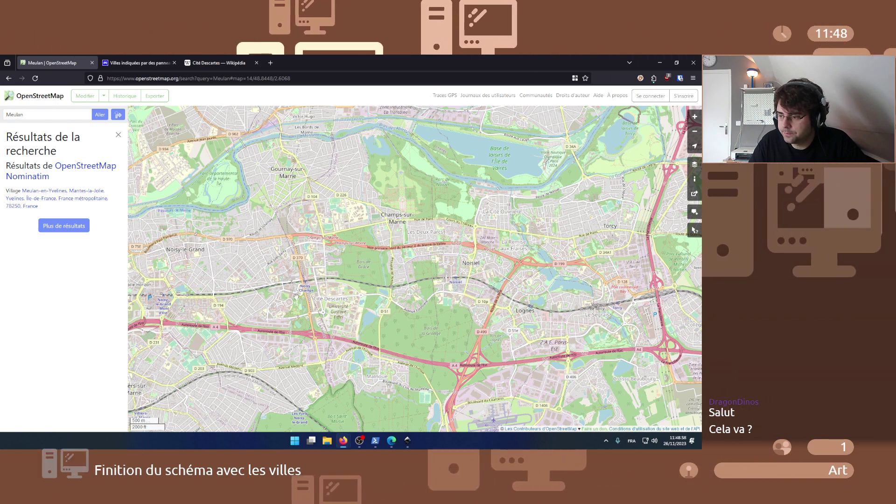
- Switch back to Inkscape and save the schematic map
click(408, 444)
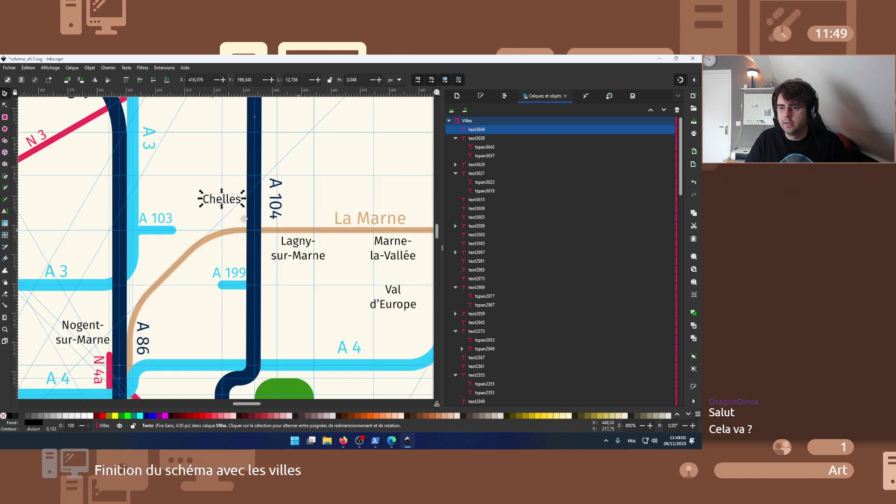
scroll(246, 216, down, 2)
key(ctrl+s)
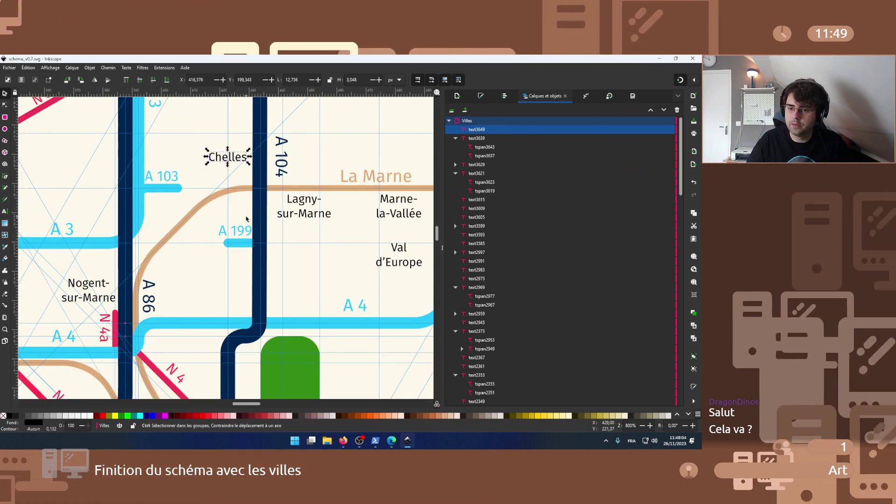
- Duplicate the Chelles label, place the copy below the A 199, and replace its text with "Cité Descartes" on two lines
click(239, 161)
key(ctrl+d)
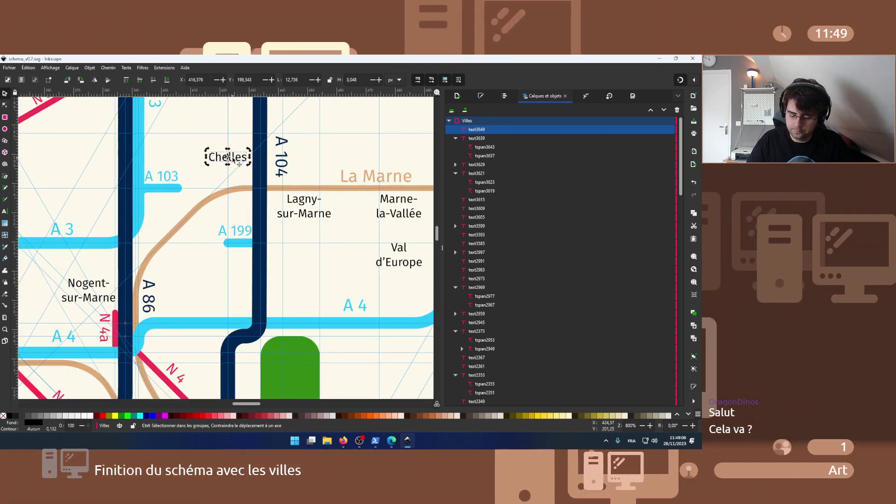
drag(239, 164, 233, 286)
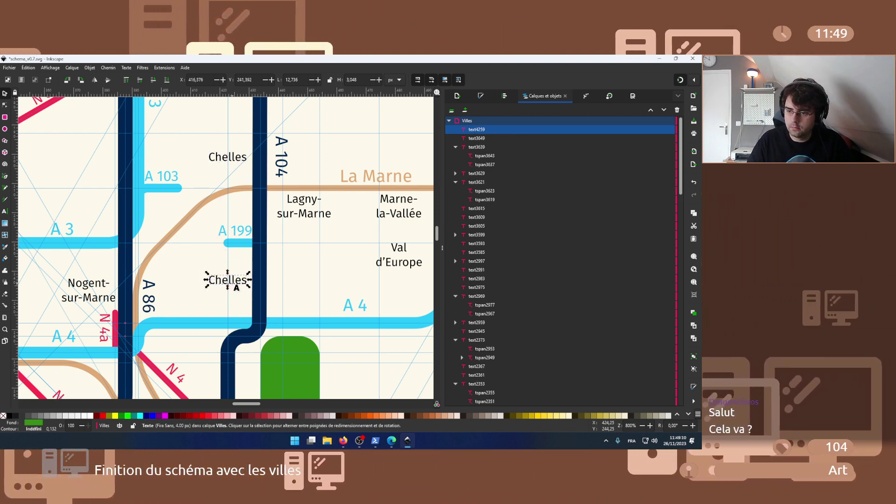
key(t)
key(ctrl+a)
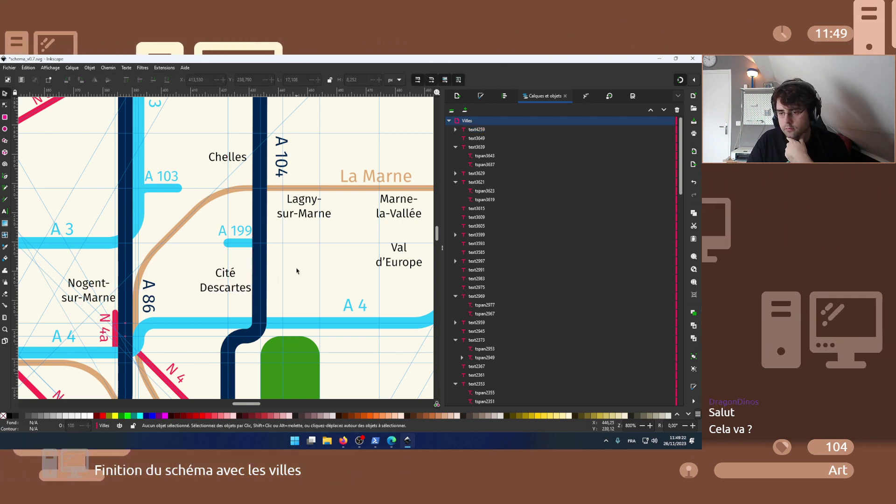
- Switch to Firefox and search Google for "Porte de Paris" from the wiki's Seine-et-Marne row
mouse_move(342, 443)
click(380, 401)
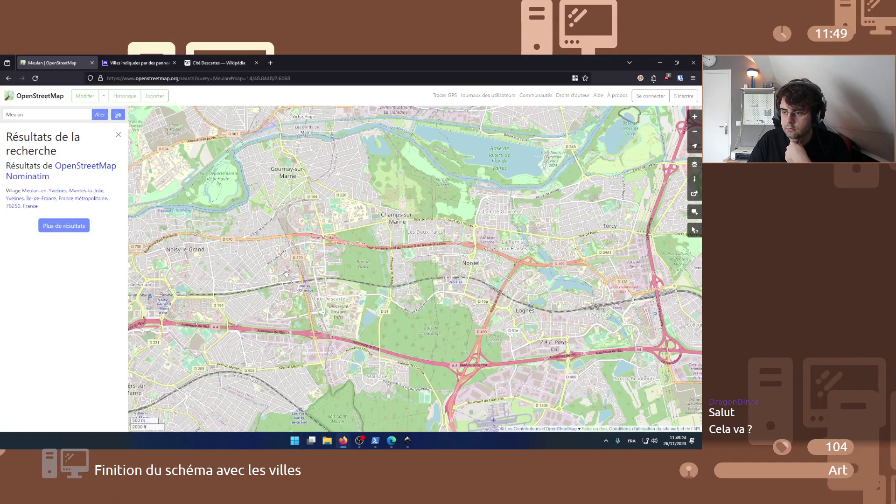
click(158, 65)
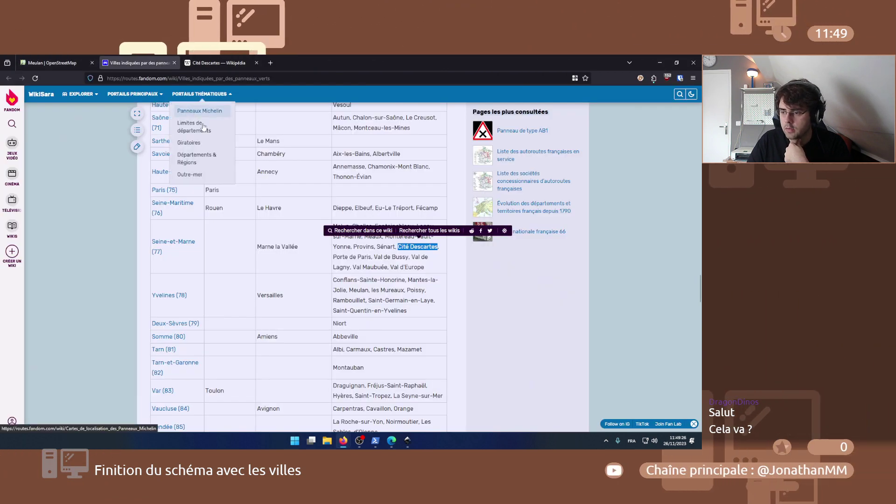
drag(333, 257, 371, 258)
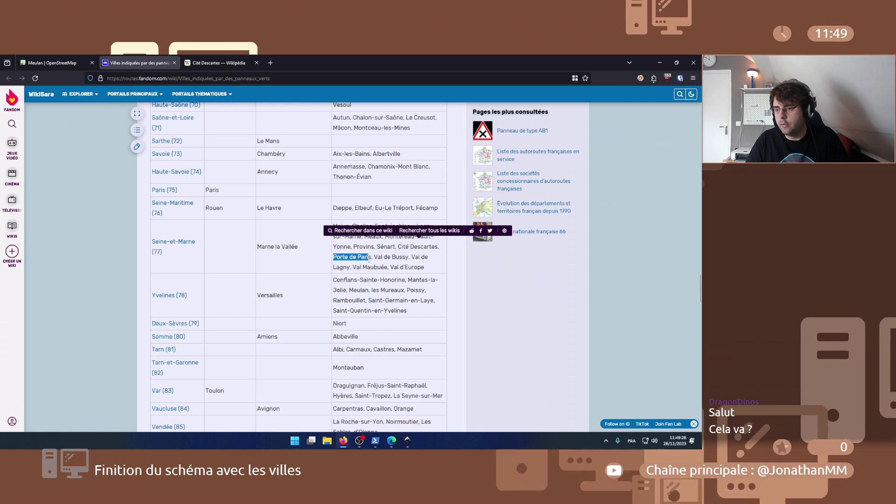
right_click(371, 258)
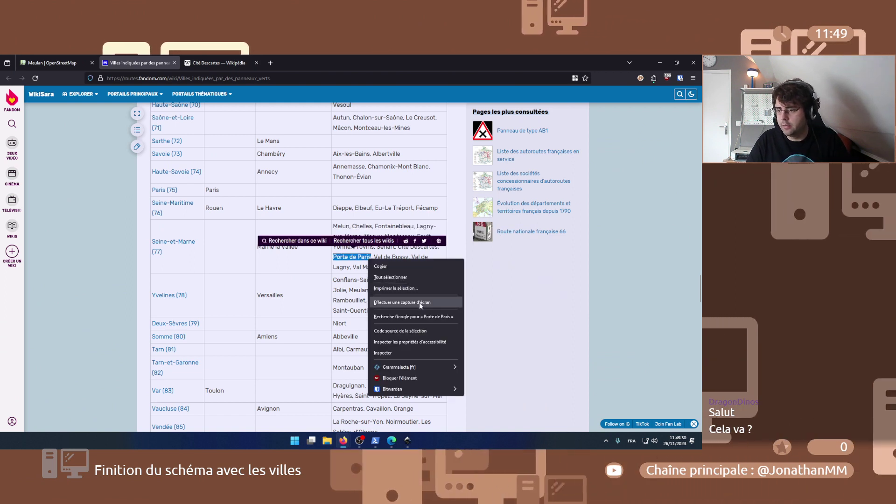
click(419, 304)
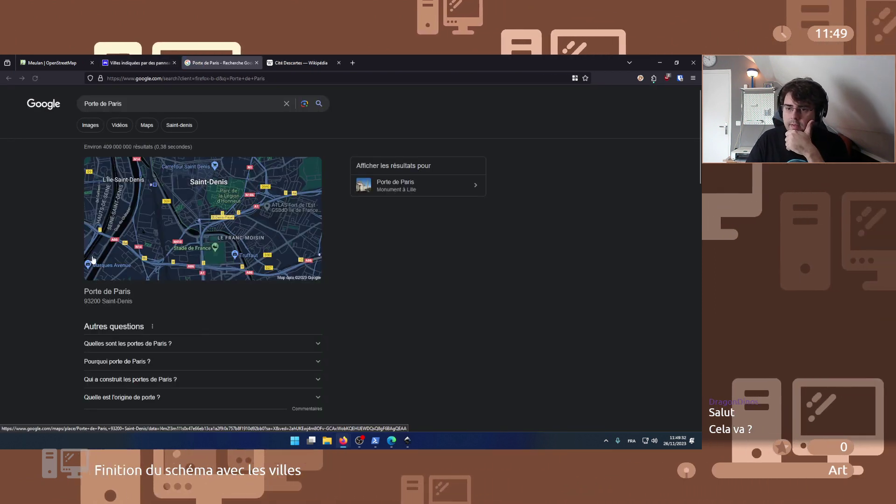
- Block Google's location request and refine the search to "Porte de Paris seine et marne"
click(167, 100)
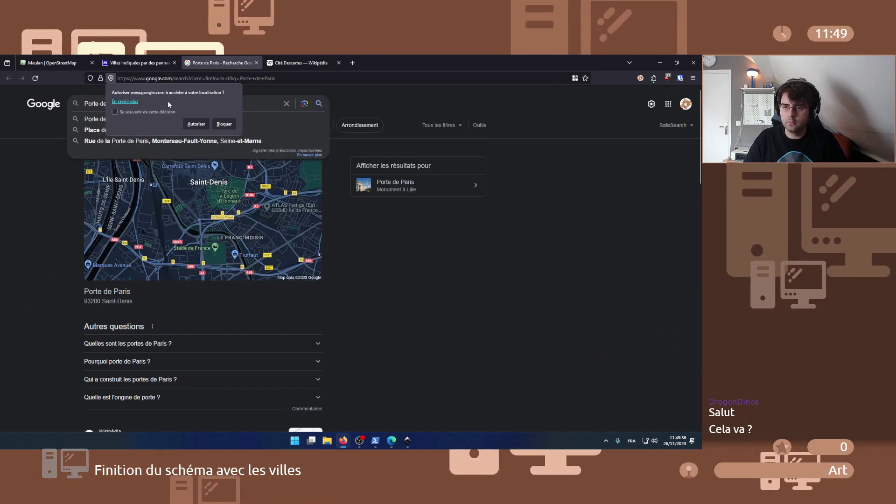
click(468, 311)
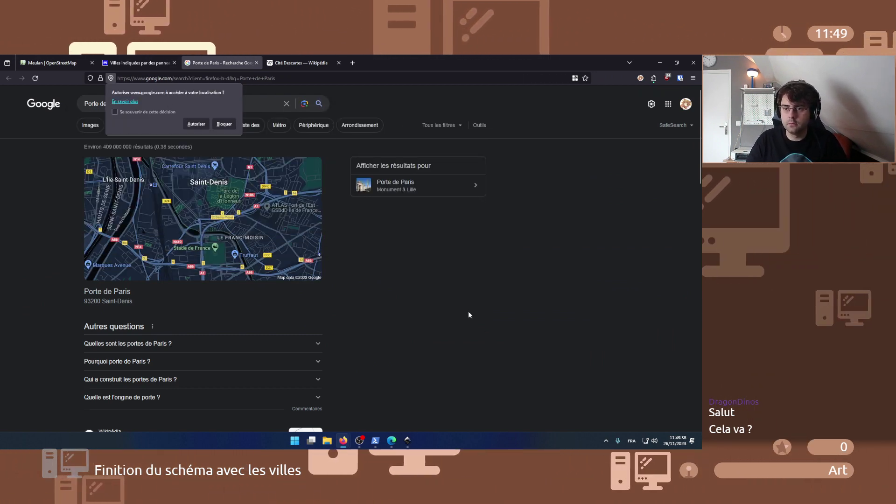
click(224, 125)
click(177, 105)
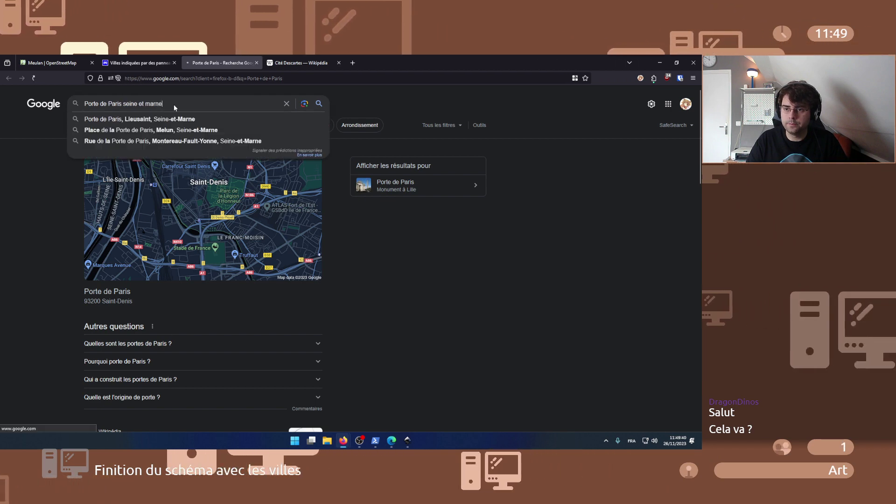
key(Return)
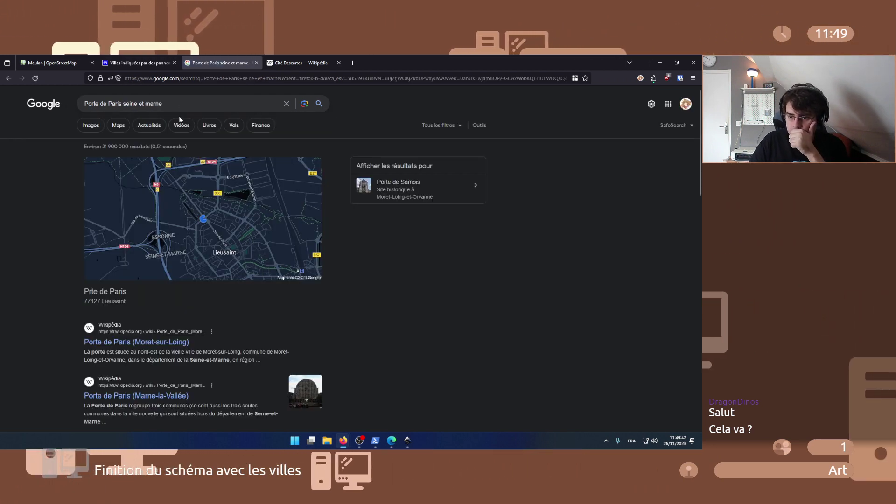
- Open the Wikipedia article Porte de Paris (Marne-la-Vallée) from the results and read which communes it covers
scroll(108, 304, down, 1)
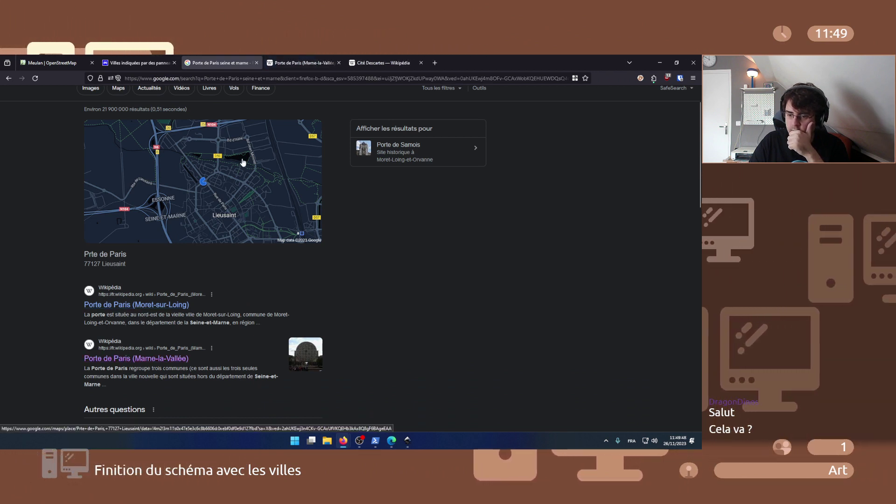
click(313, 59)
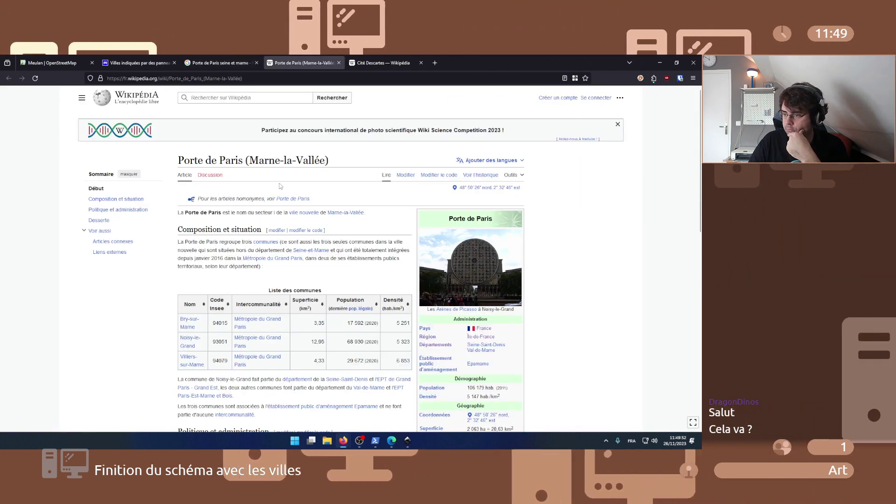
scroll(281, 184, down, 2)
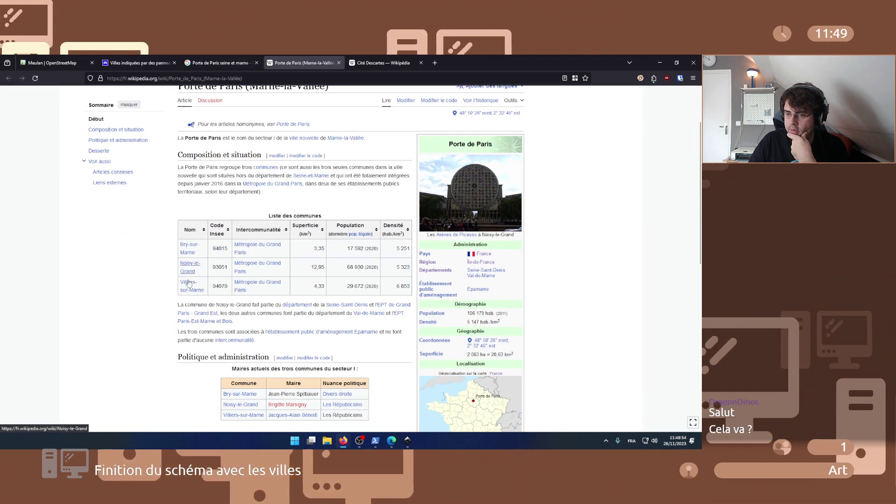
- Return to Inkscape, duplicate the Lagny-sur-Marne label west of the A 199, and change the copy's text to "Porte de Paris" on two lines
click(408, 440)
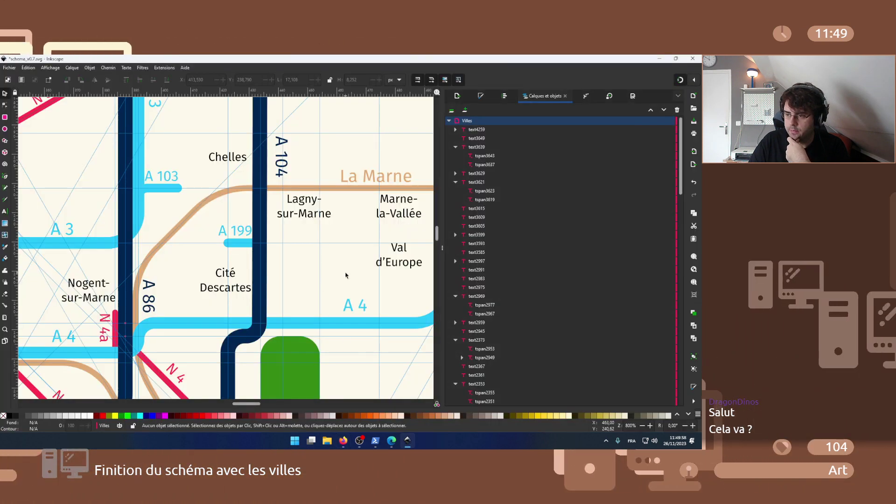
drag(346, 275, 317, 276)
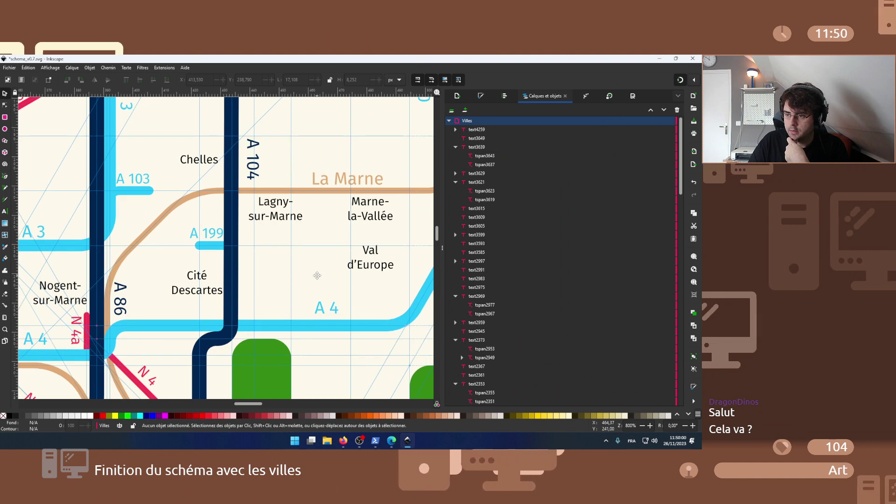
click(280, 220)
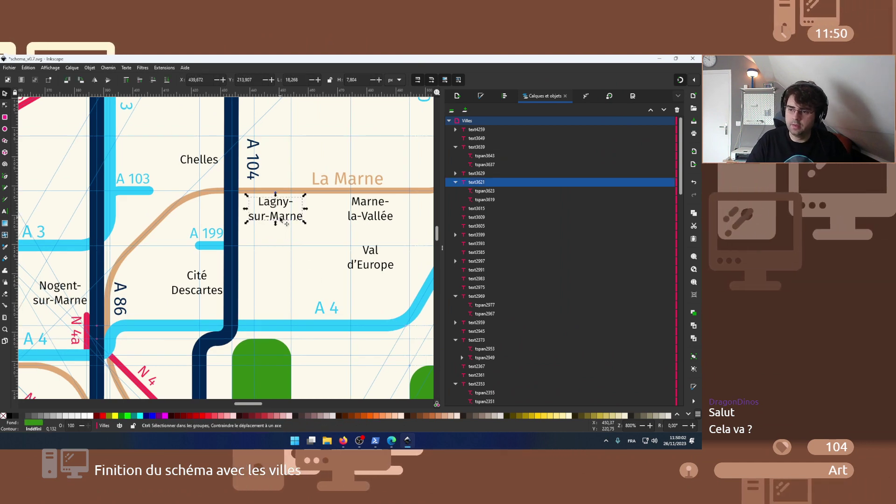
key(ctrl+d)
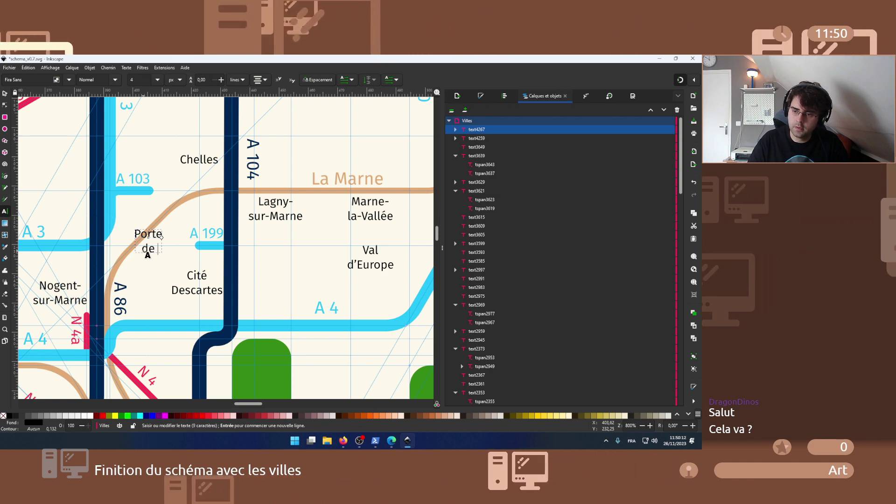
text(Paris)
- Set the Porte de Paris and Cité Descartes labels in italic
click(114, 80)
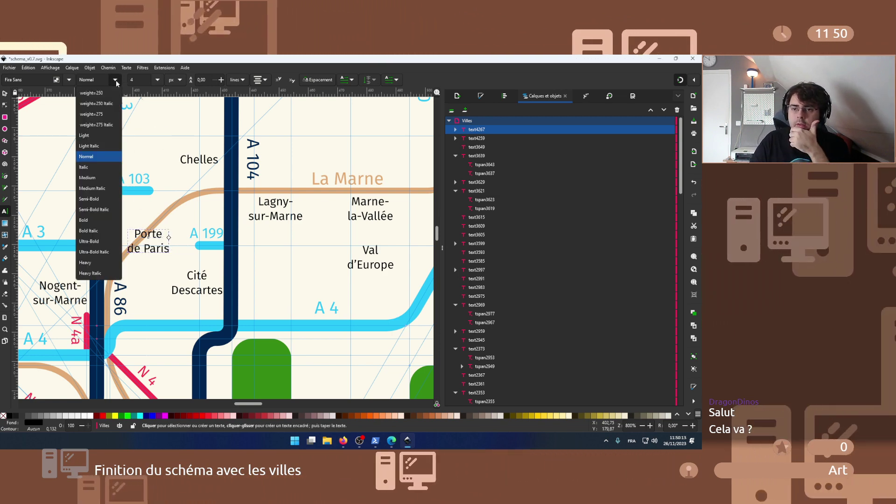
click(94, 156)
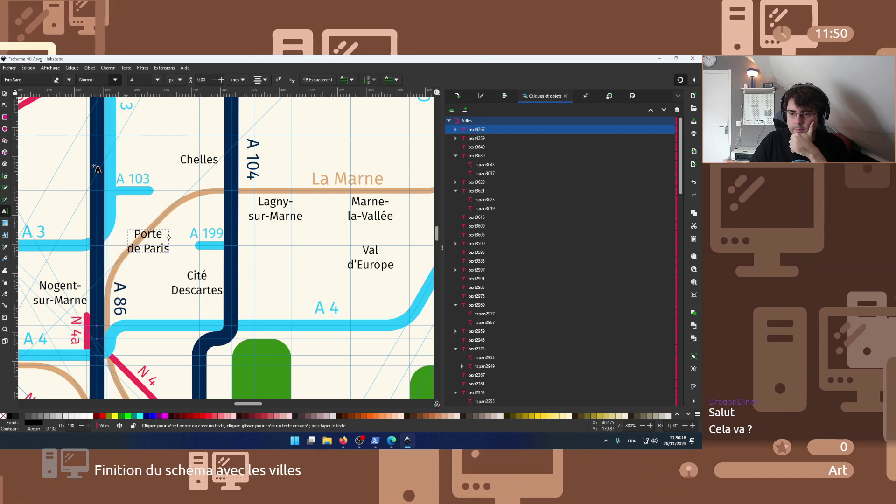
key(ctrl+i)
key(Tab)
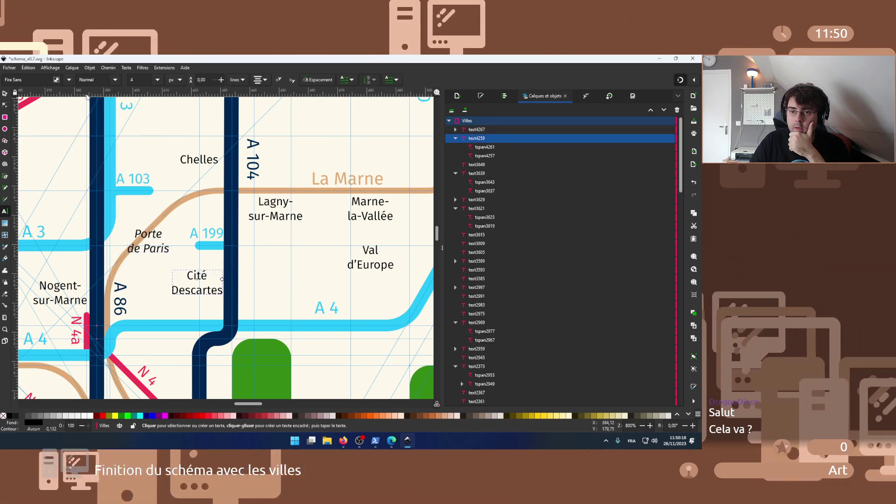
click(91, 79)
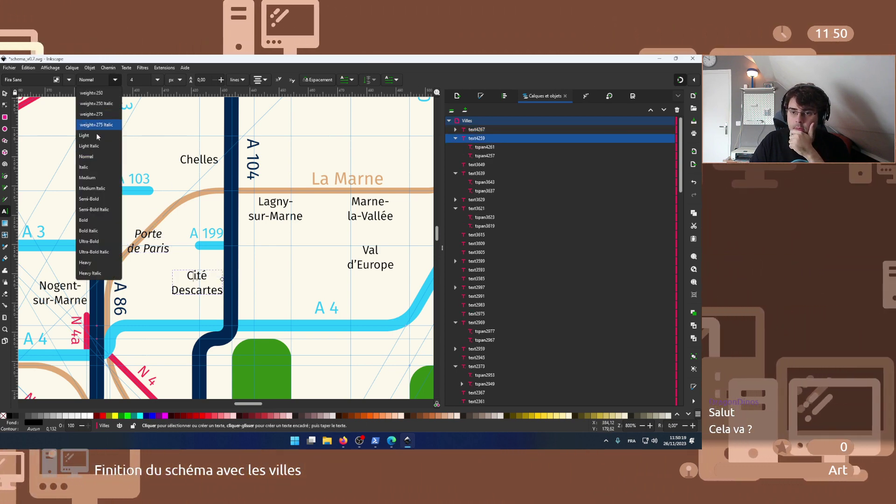
click(89, 167)
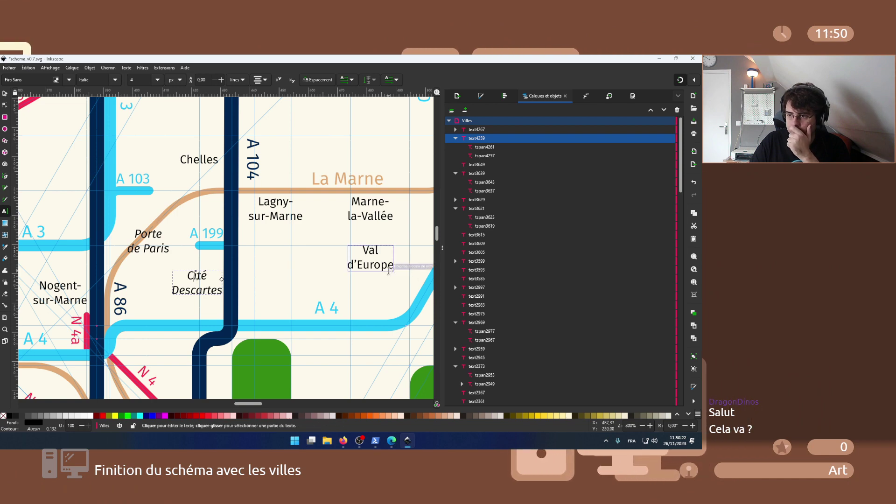
- Change the font style of the Val d'Europe label to Italic
click(59, 71)
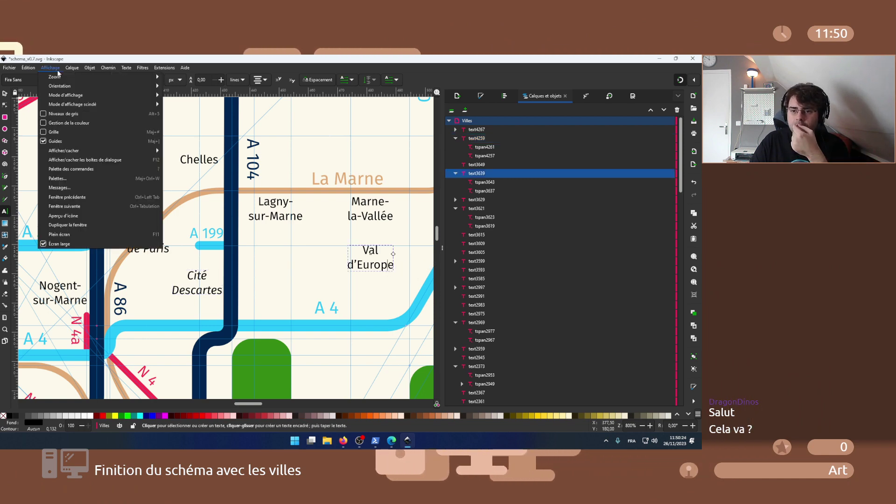
click(74, 68)
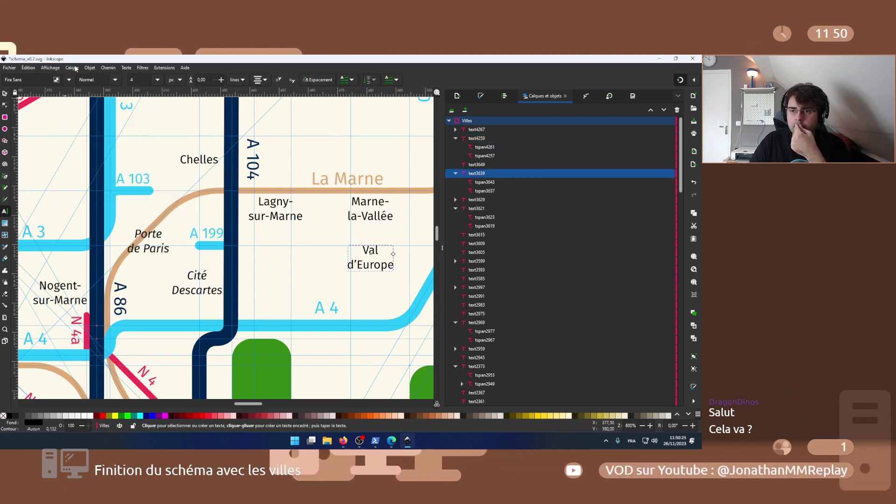
click(115, 80)
click(91, 167)
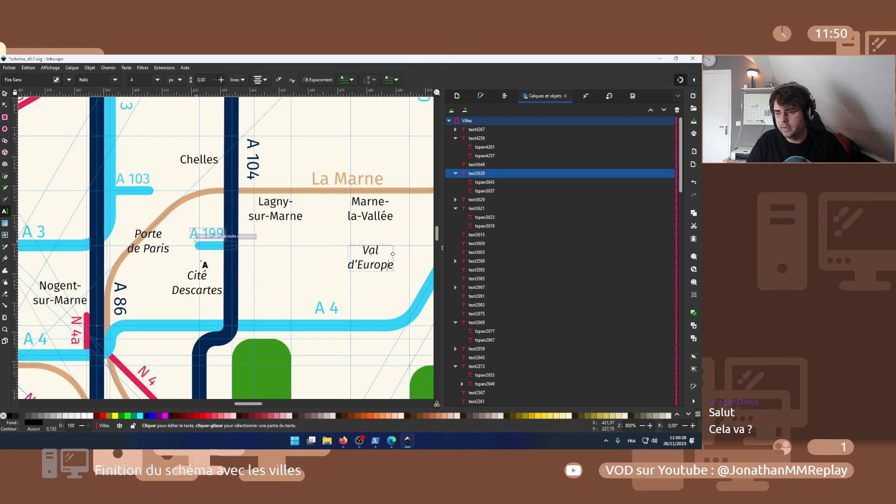
- Change the font style of the Sénart label to Italic
scroll(185, 304, down, 2)
scroll(177, 307, down, 8)
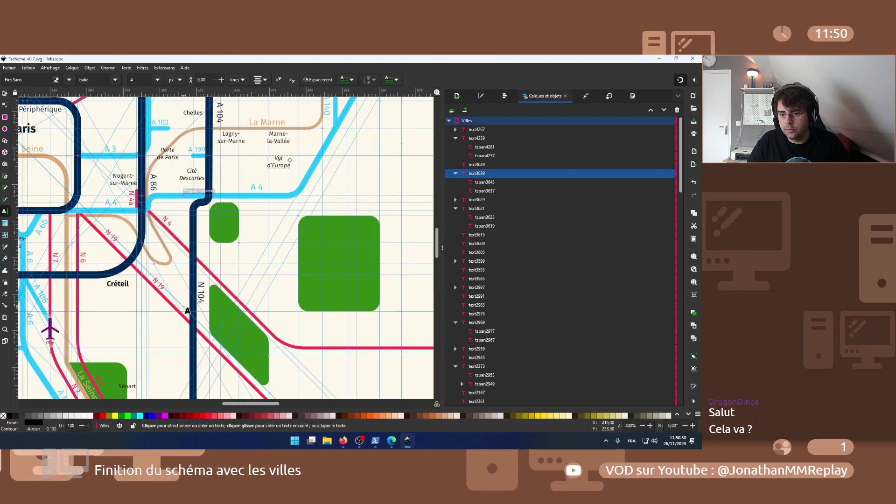
click(133, 327)
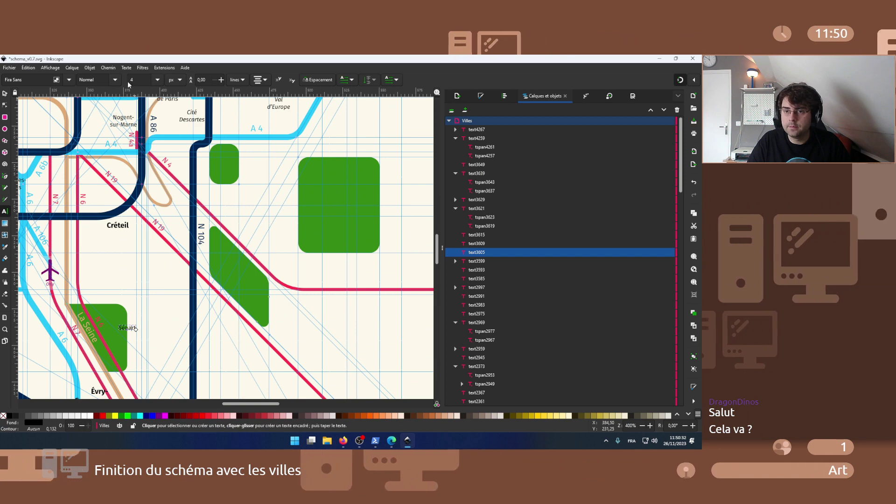
click(114, 80)
click(91, 167)
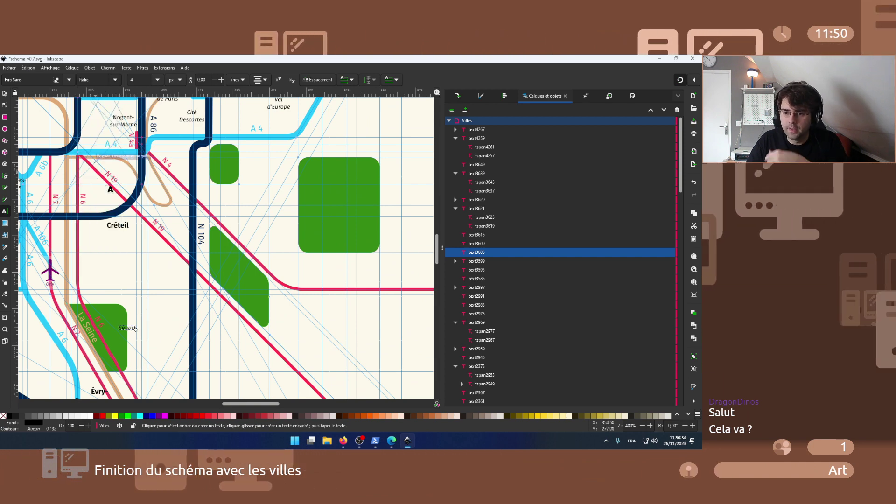
- Switch to the browser and copy "Val de Bussy" from the Seine-et-Marne row of the WikiSara town list
scroll(133, 241, down, 1)
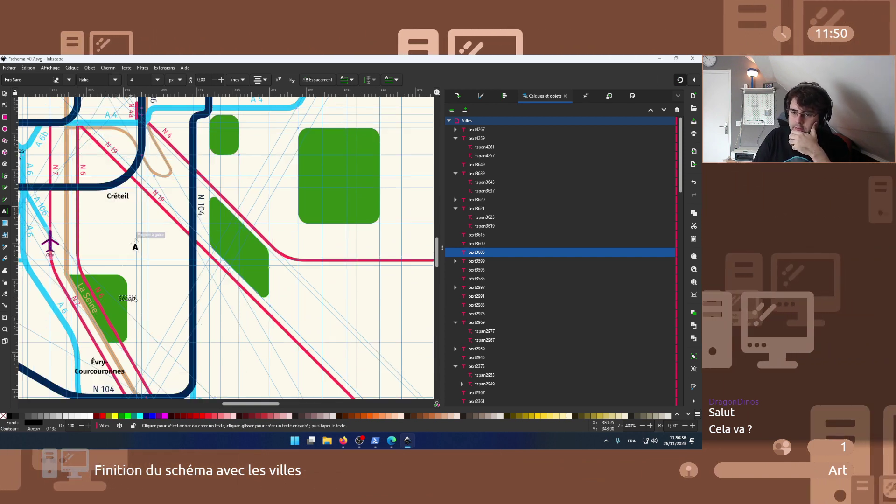
scroll(260, 216, down, 6)
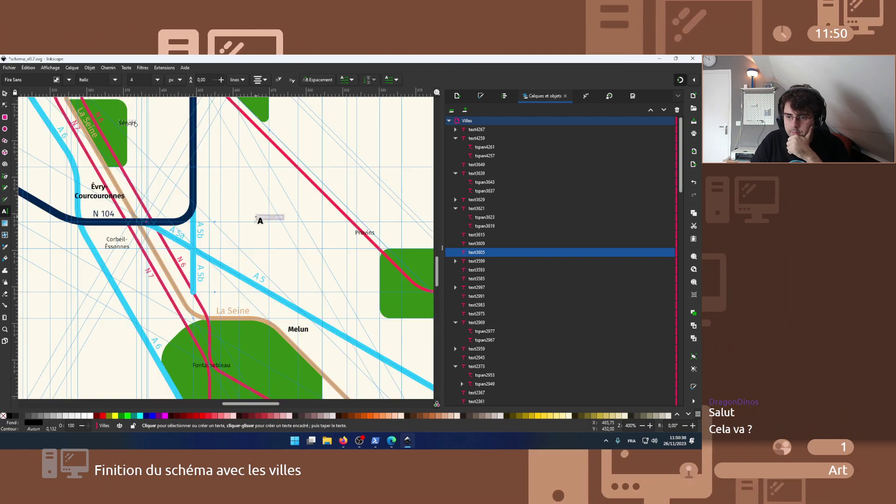
scroll(259, 218, up, 4)
scroll(256, 217, up, 8)
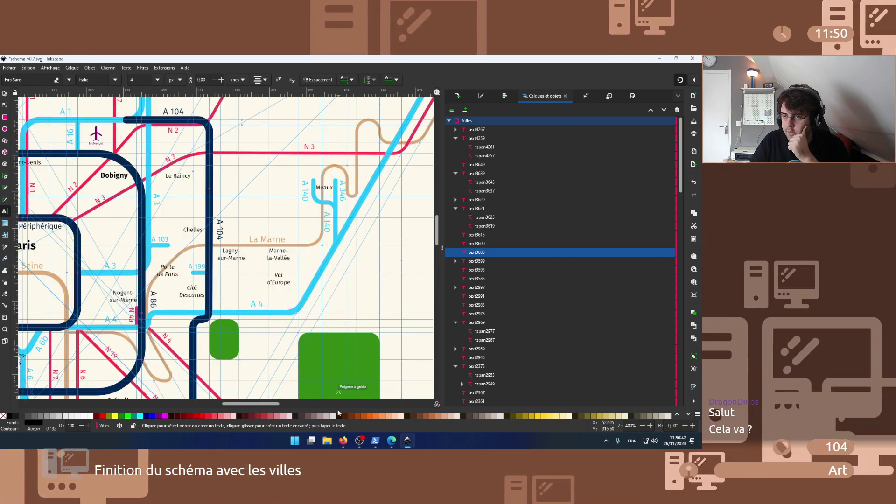
mouse_move(343, 444)
click(364, 376)
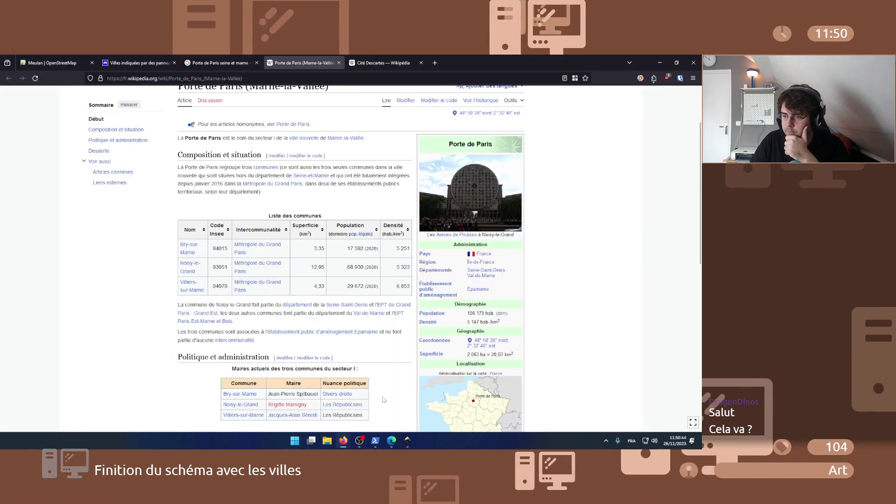
click(138, 54)
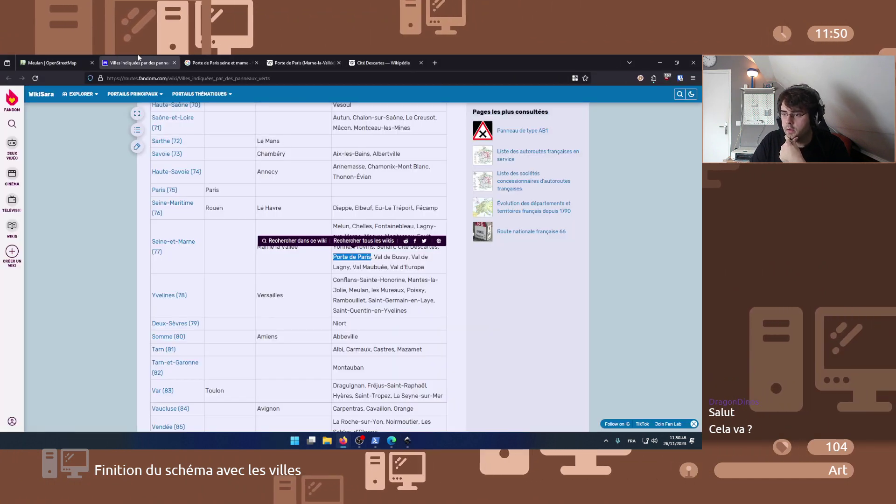
key(ctrl+a)
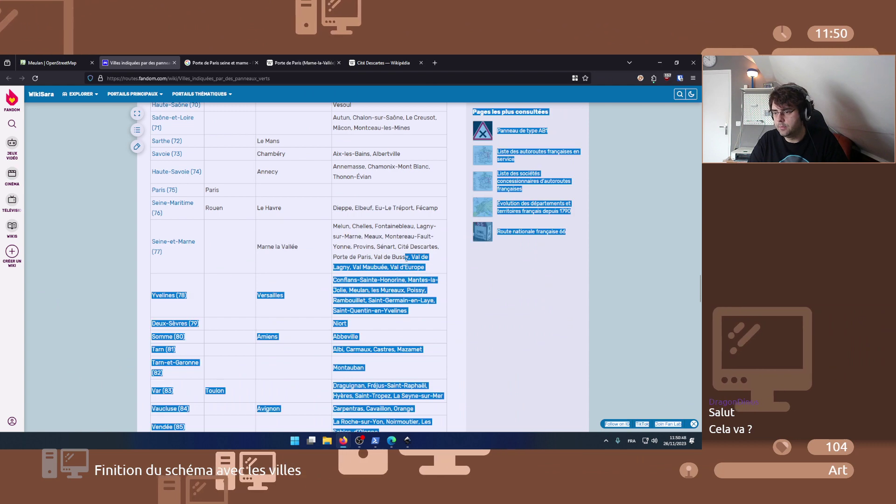
click(408, 259)
drag(383, 257, 375, 257)
key(ctrl+c)
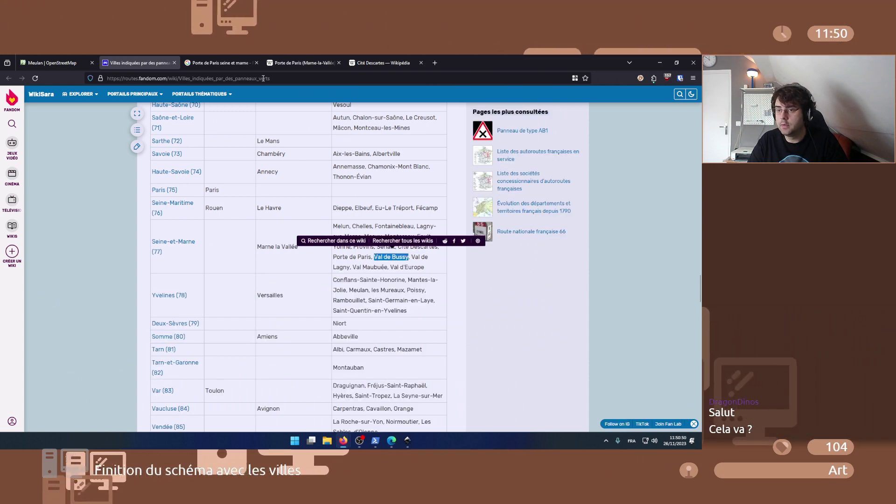
- Search Google for "Val de Bussy seine et marne" and close the Porte de Paris and Cité Descartes article tabs
click(223, 63)
scroll(166, 90, up, 2)
drag(84, 104, 127, 104)
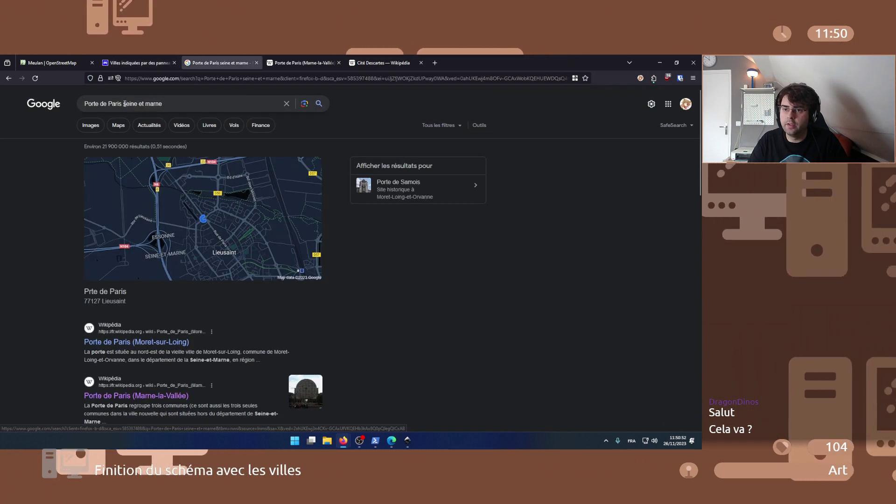
key(ctrl+v)
key(Return)
middle_click(310, 61)
middle_click(311, 60)
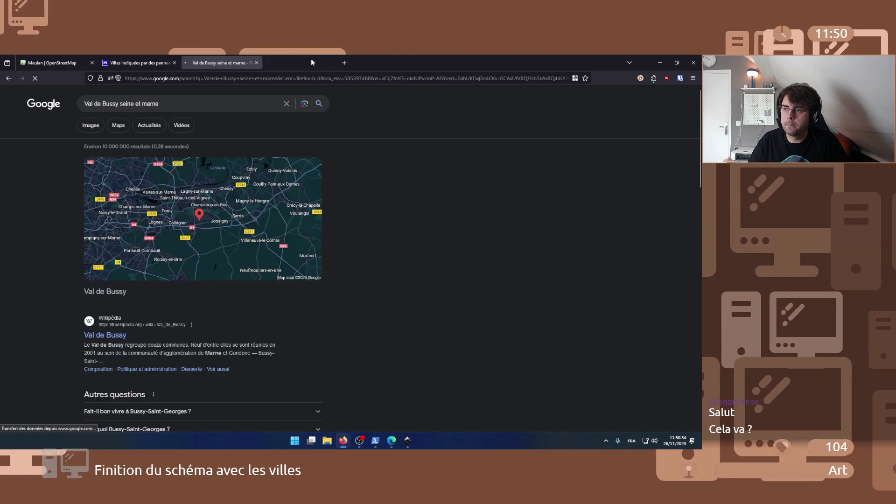
- Open the Wikipedia article Val de Bussy, read which communes it covers, and return to the Inkscape map around Val d'Europe
middle_click(114, 337)
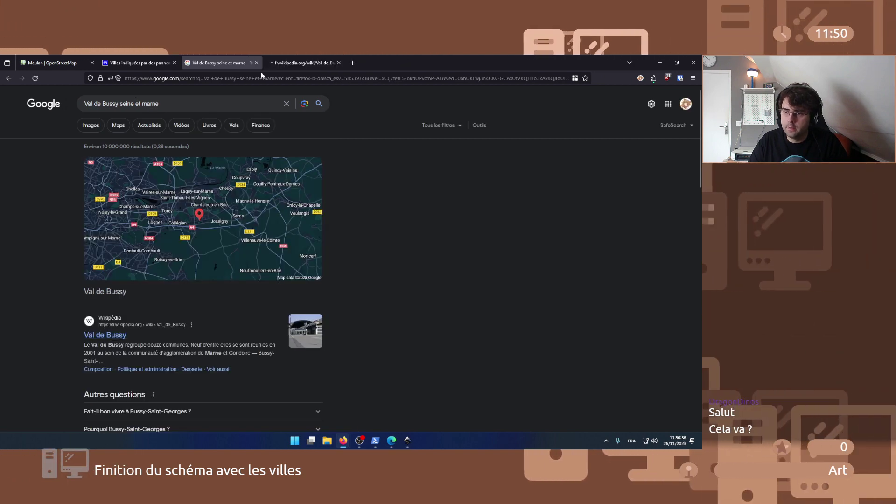
click(294, 62)
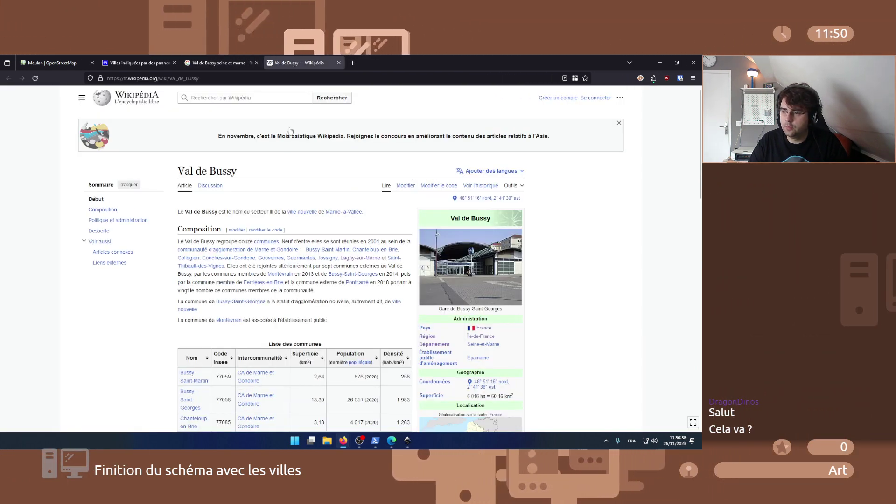
scroll(297, 197, down, 5)
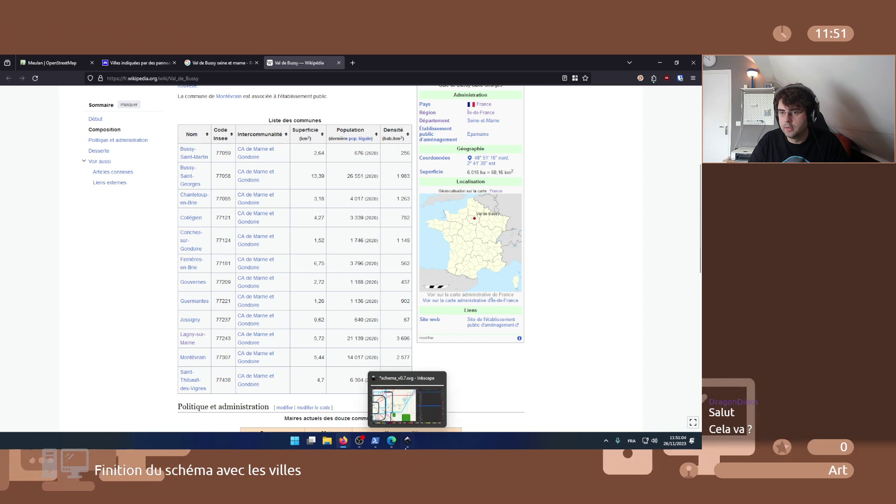
click(409, 443)
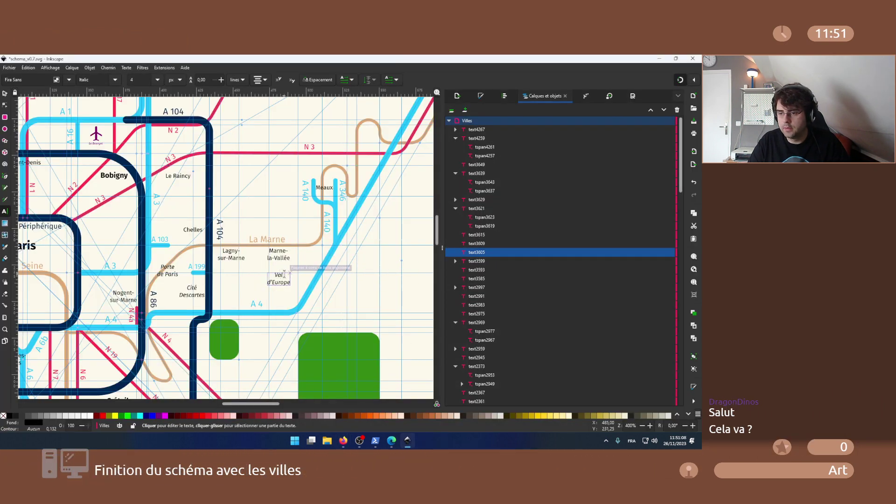
ctrl+scroll(284, 274, up, 2)
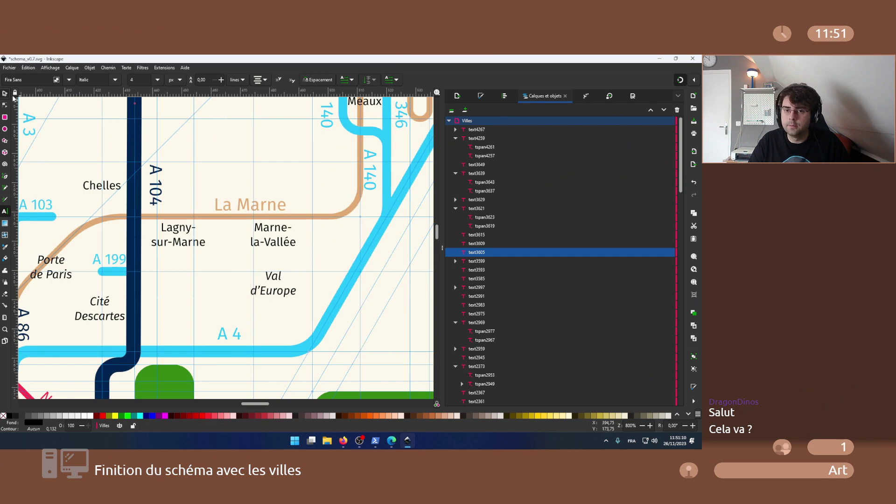
shift+click(282, 297)
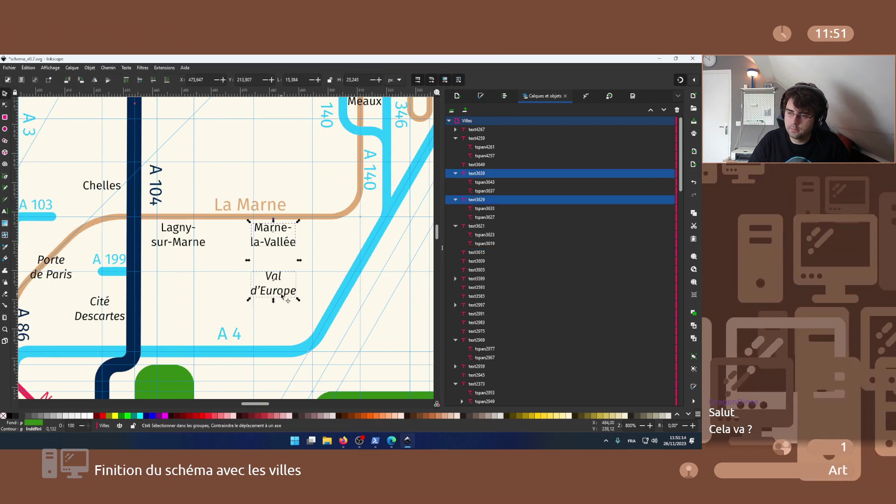
key(ctrl+c)
key(ctrl+v)
key(Right)
key(Right)
key(Right)
key(Right)
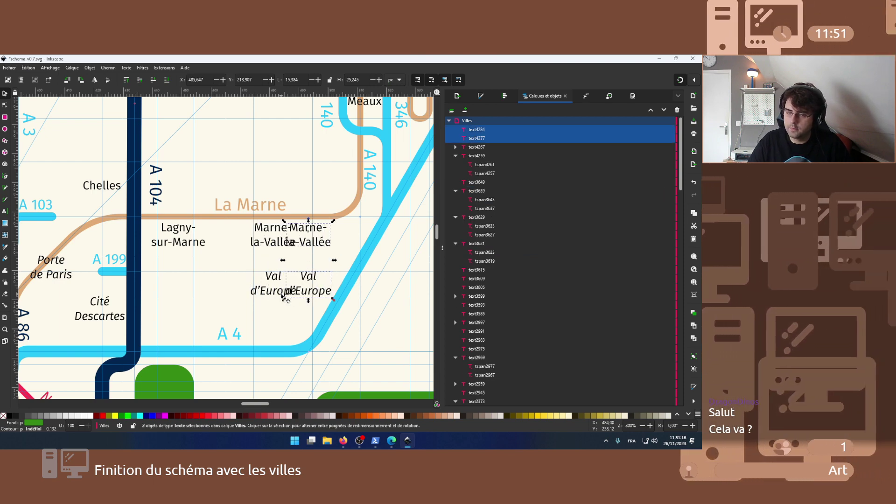
key(Delete)
- Move the Marne-la-Vallée and Val d'Europe labels together about 10 px to the right
click(282, 295)
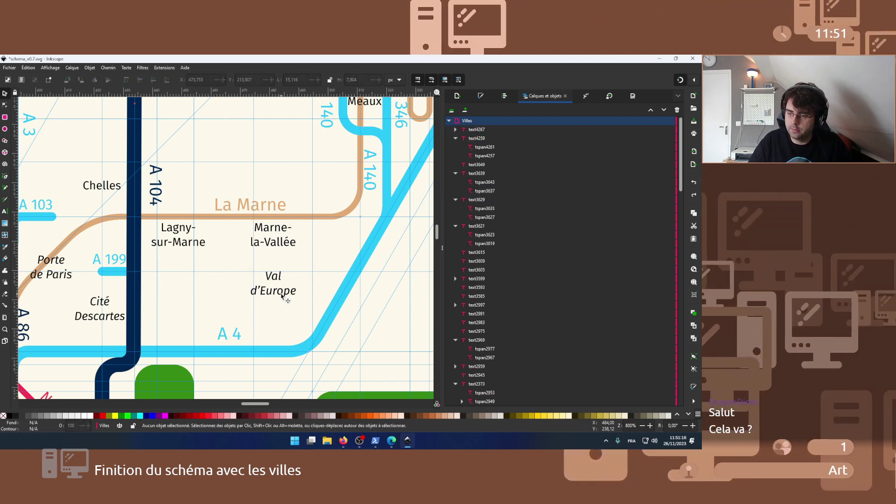
shift+click(282, 242)
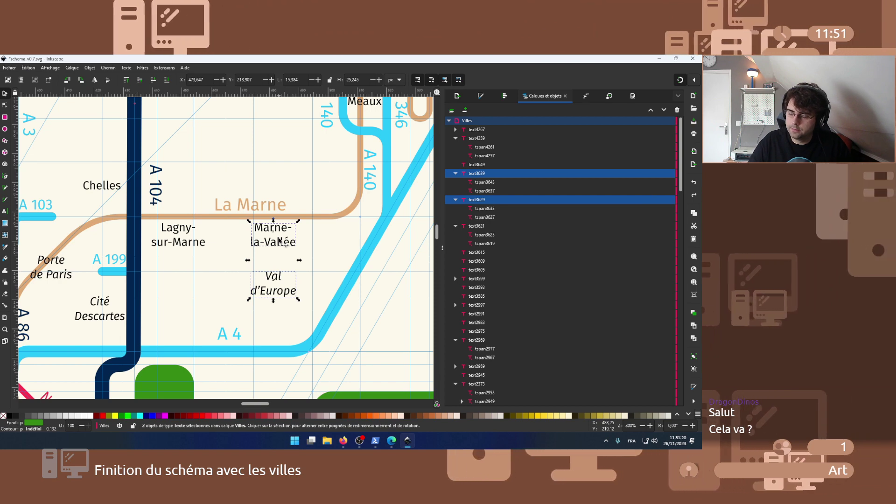
key(Right)
key(Right)
key(Right)
key(Right)
key(Right)
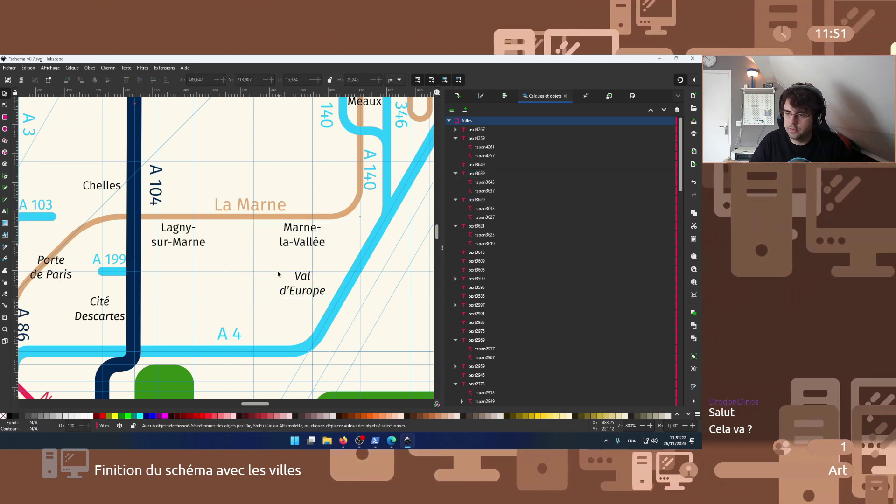
- Duplicate the Val d'Europe label, place the copy southeast of Lagny-sur-Marne, and change its text to "Val de Bussy" on two lines
click(285, 294)
key(ctrl+d)
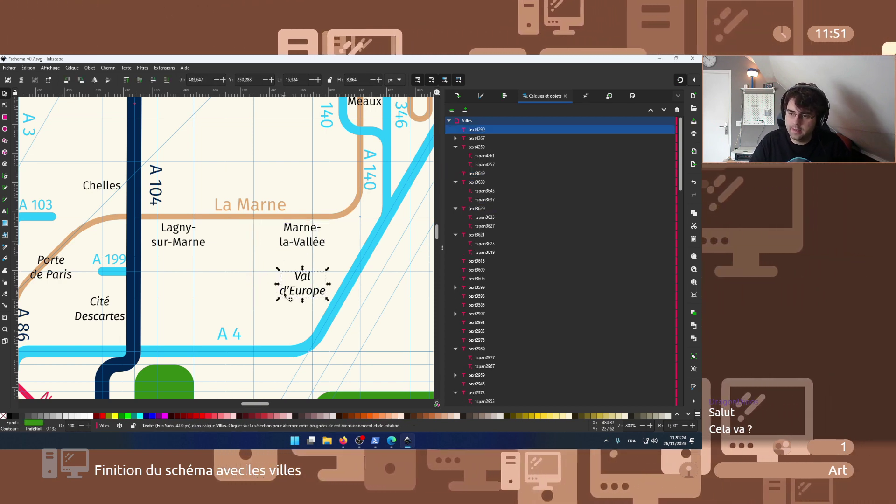
drag(284, 294, 210, 283)
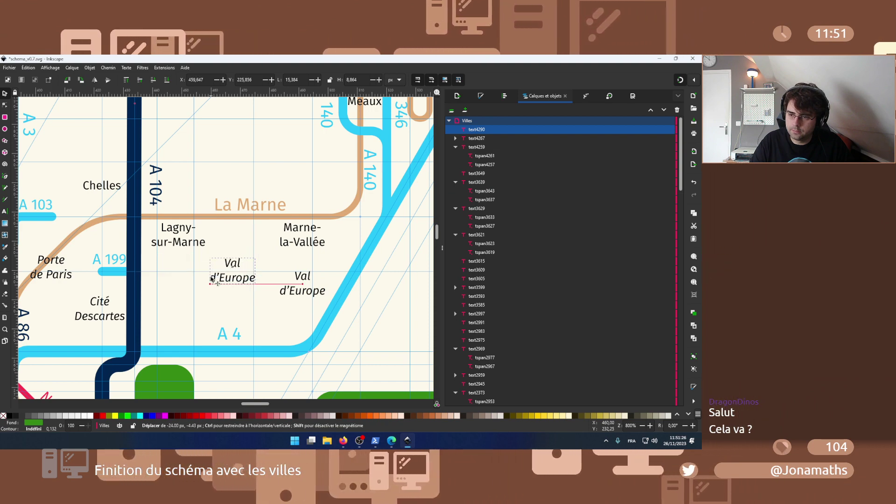
click(222, 280)
double_click(223, 282)
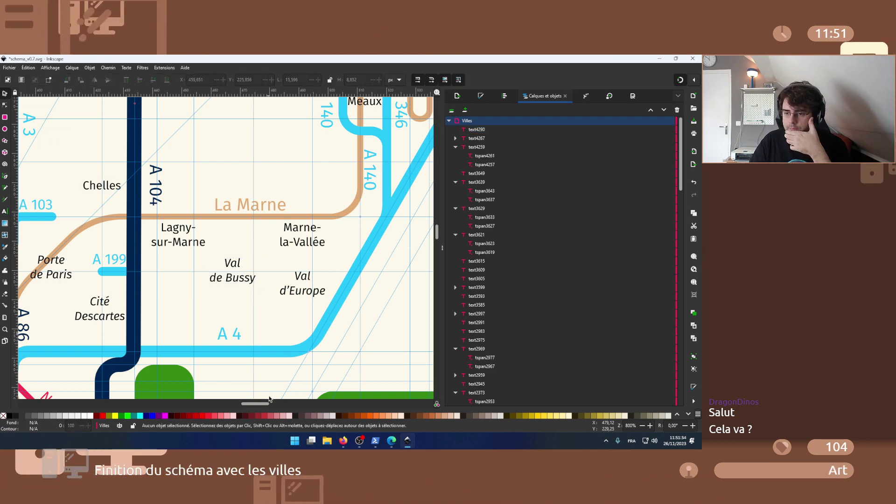
- Return to the browser, take Val de Lagny from the WikiSara list, and search Google for "Val de Lagny seine et marne"
mouse_move(346, 446)
click(386, 402)
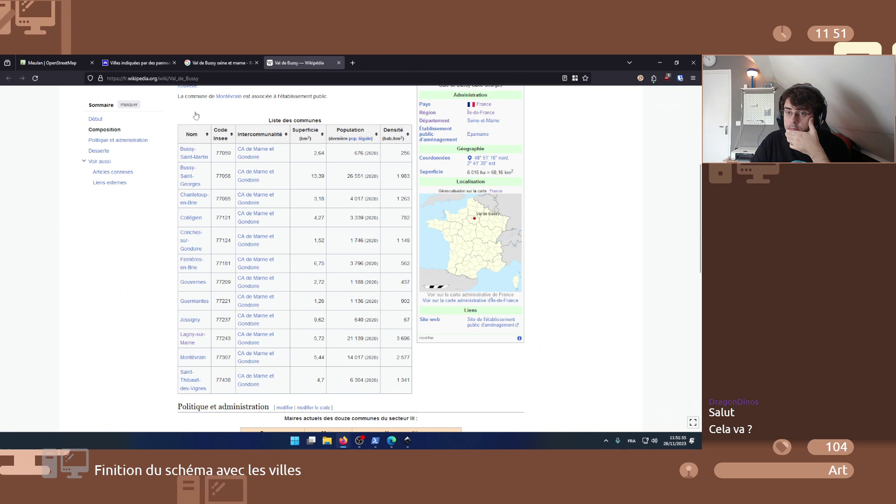
click(130, 62)
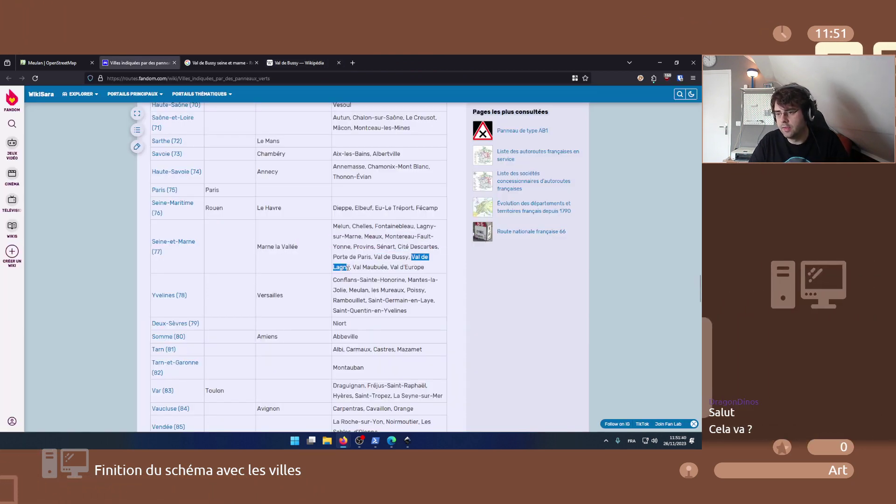
click(219, 62)
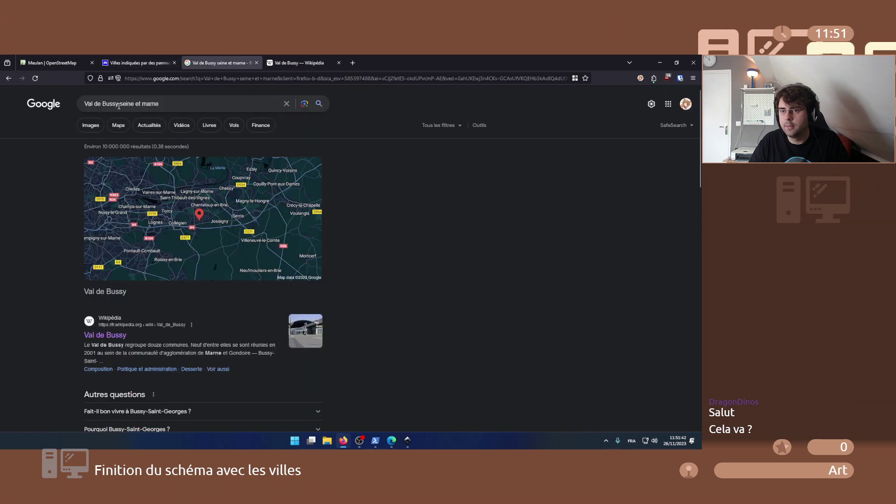
text(Val de Lagny)
key(Return)
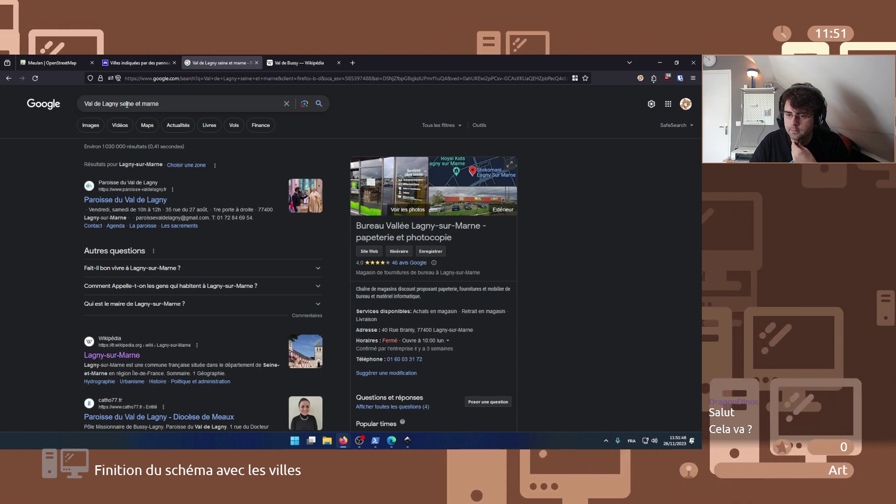
- Copy "Val Maubuée" from the WikiSara list, search Google for "Val Maubuée seine et marne" to locate it, and return to Inkscape
click(137, 62)
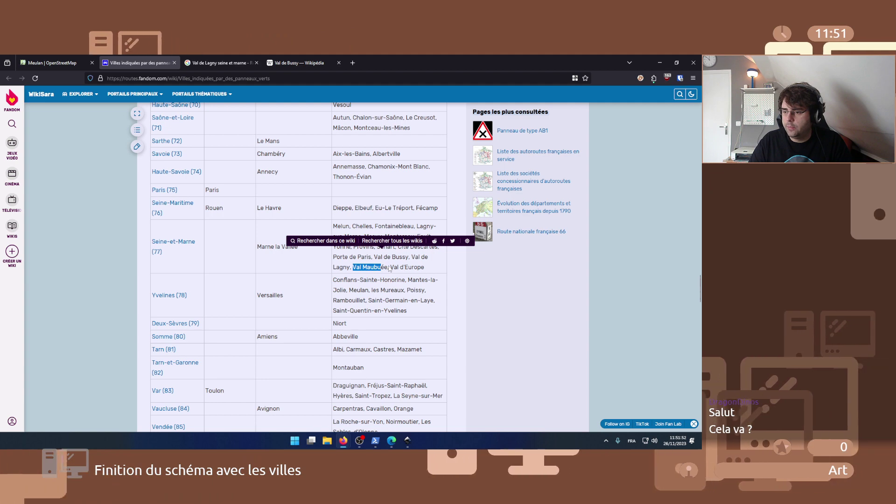
mouse_move(353, 268)
mouse_down()
mouse_move(387, 269)
mouse_move(354, 267)
mouse_up()
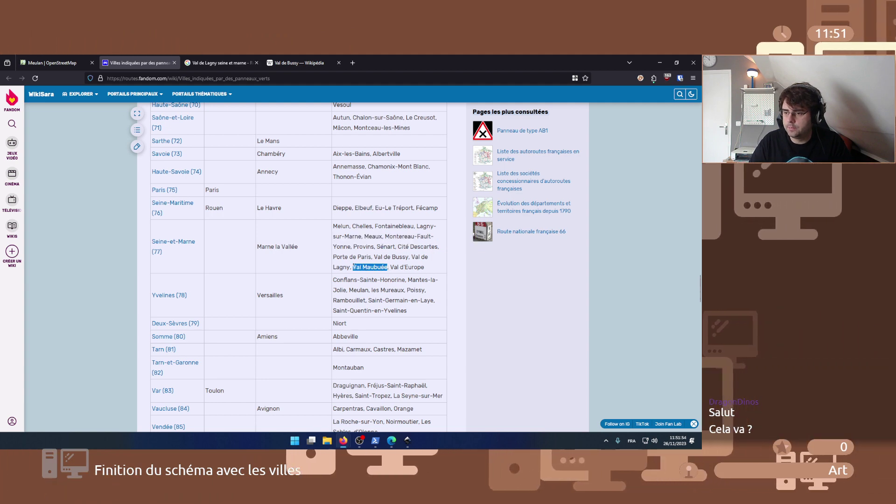
click(206, 63)
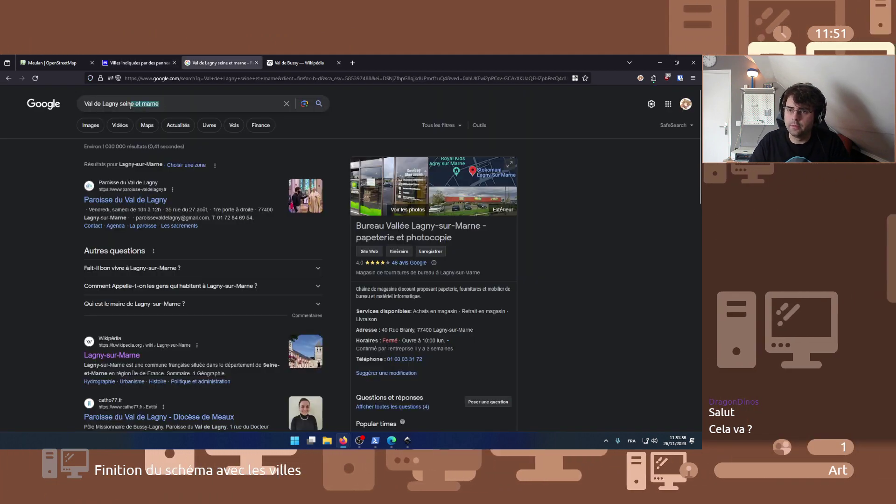
drag(131, 106, 121, 104)
key(ctrl+v)
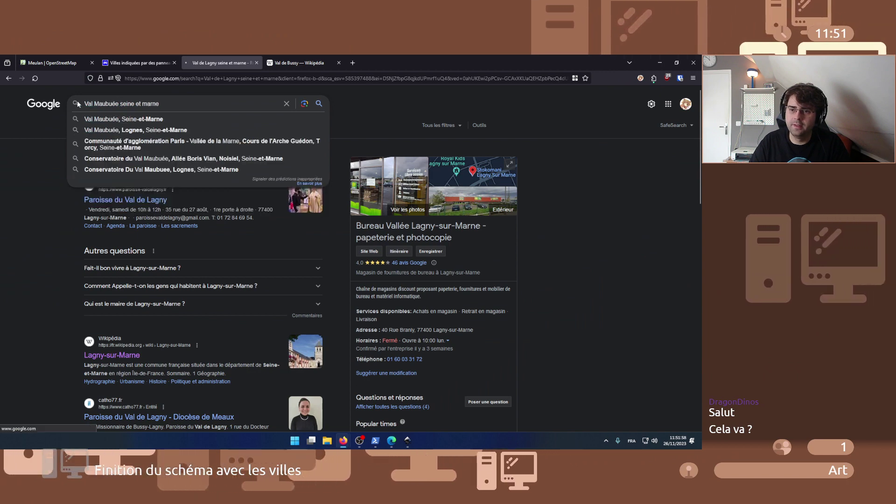
key(Return)
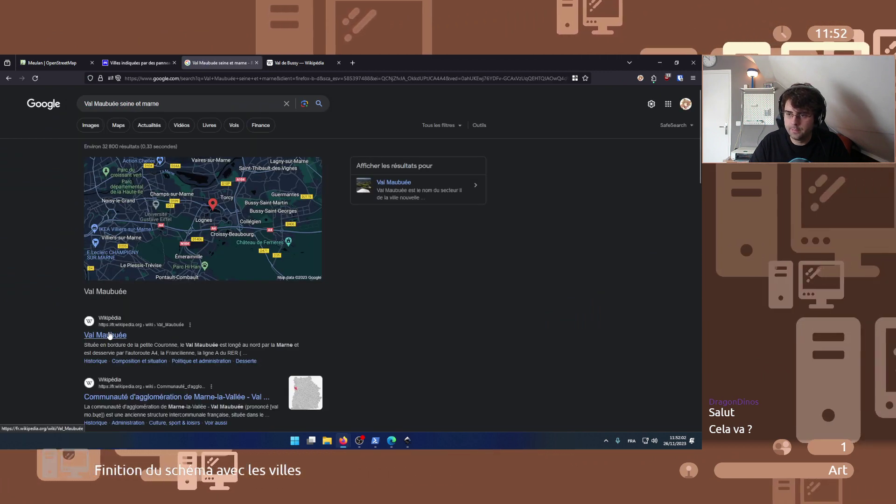
click(408, 440)
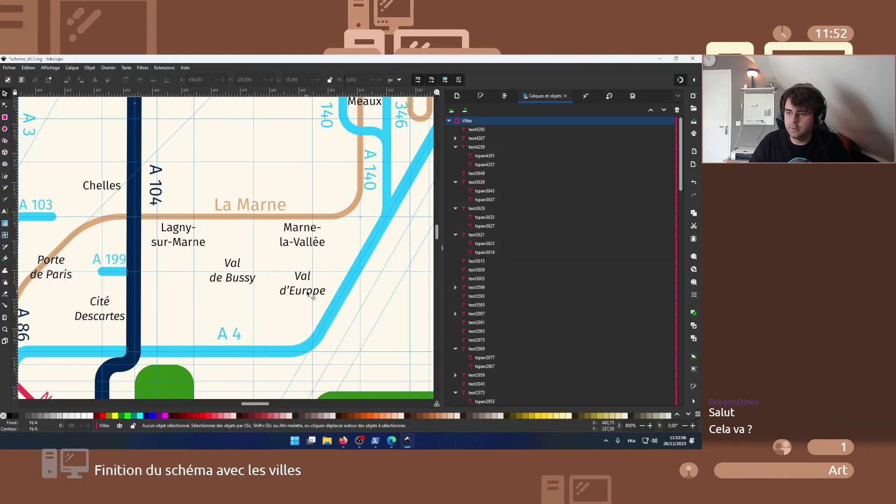
- Delete the italic sector labels Val d'Europe, Val de Bussy, Cité Descartes and Porte de Paris from the map
click(245, 283)
key(Delete)
click(94, 303)
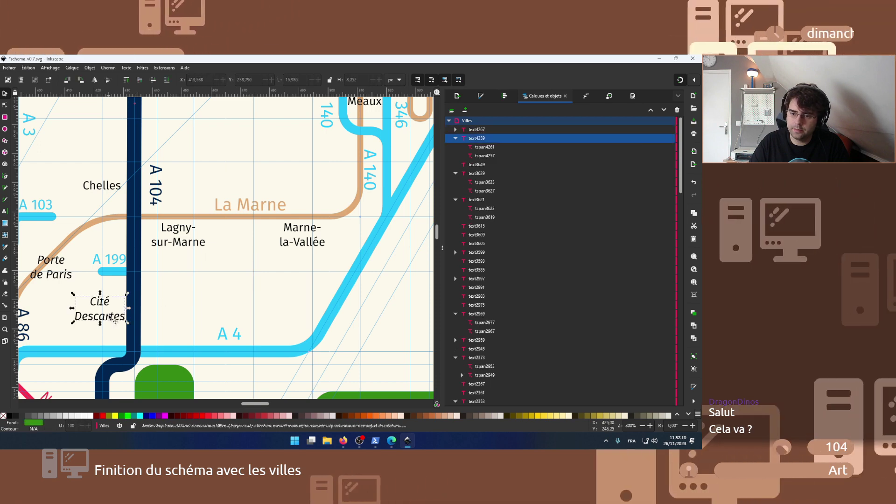
key(Delete)
click(55, 274)
key(Delete)
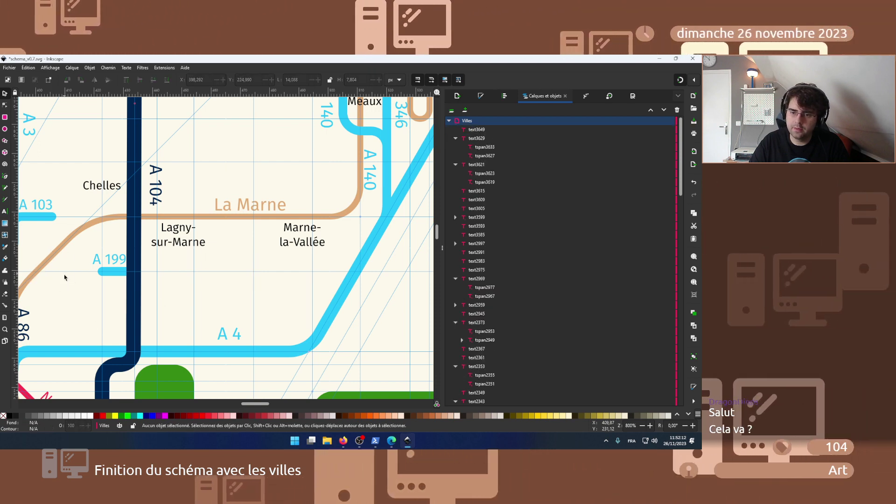
- Collapse the Villes layer in the object list and save the drawing
scroll(65, 289, down, 3)
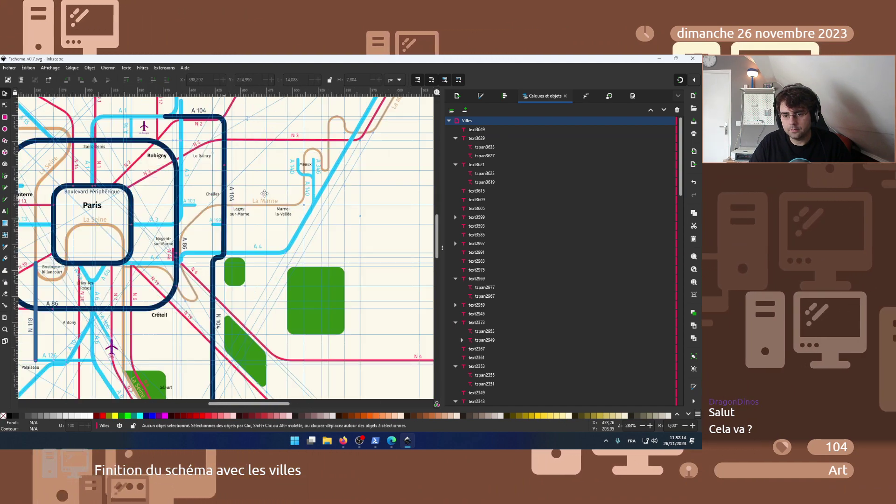
scroll(244, 338, down, 1)
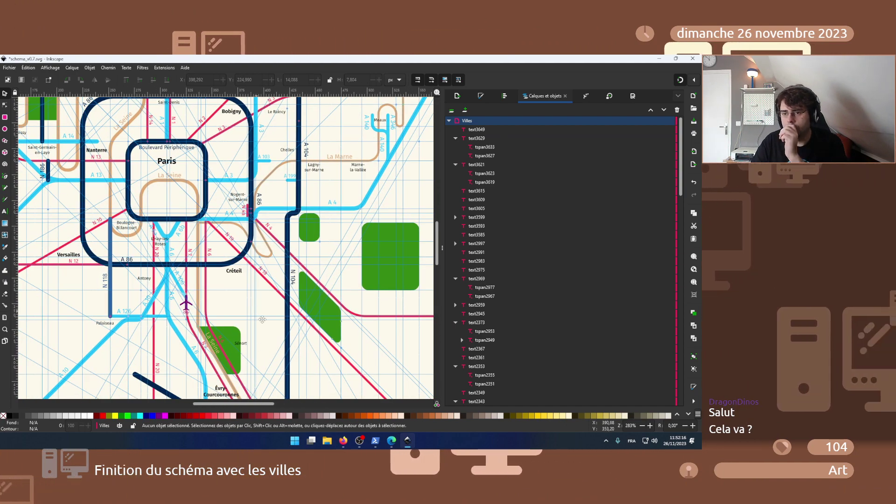
scroll(262, 319, up, 2)
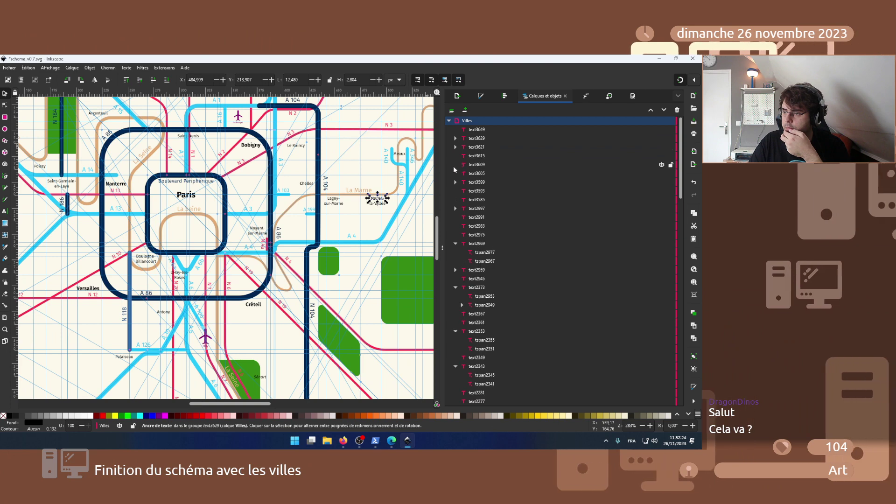
click(450, 121)
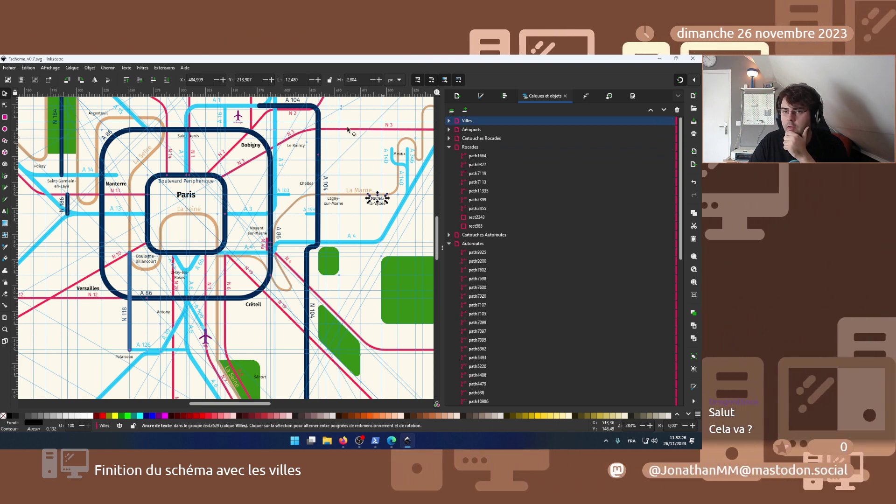
key(ctrl+s)
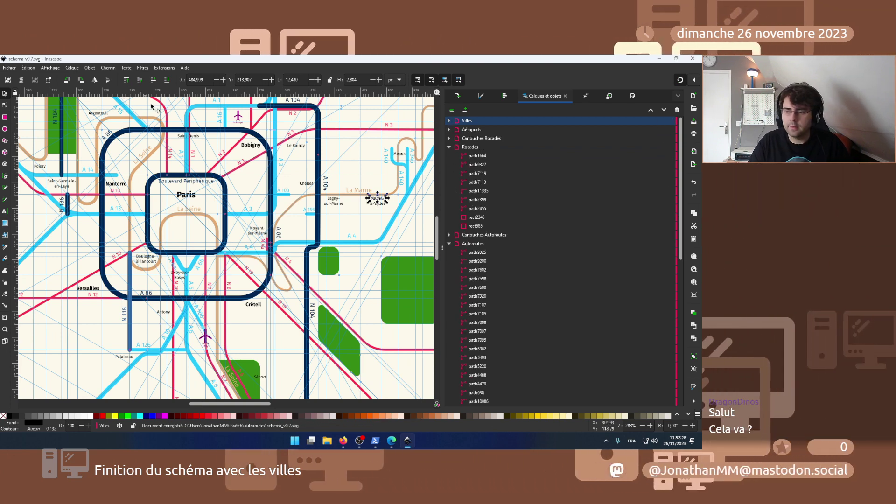
- Collapse the Aéroports, Rocades, Autoroutes and Nationales layers, expand Fond de carte, and toggle its visibility to check its contents
click(471, 131)
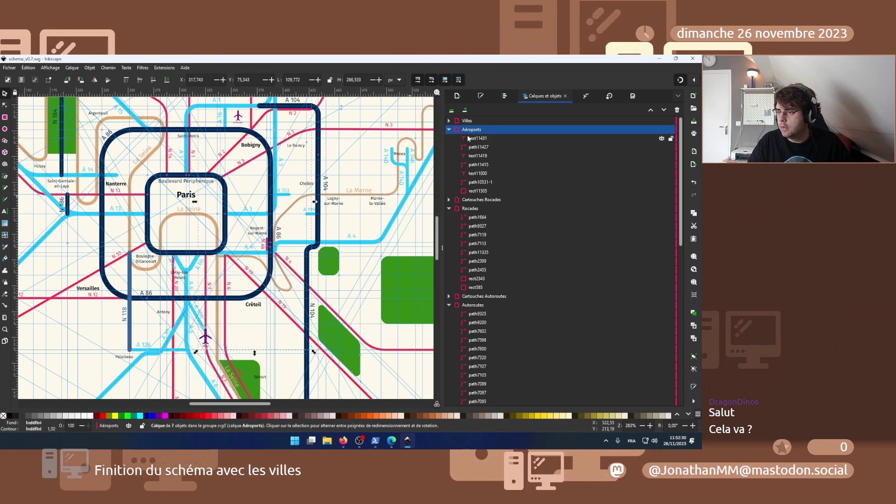
click(449, 147)
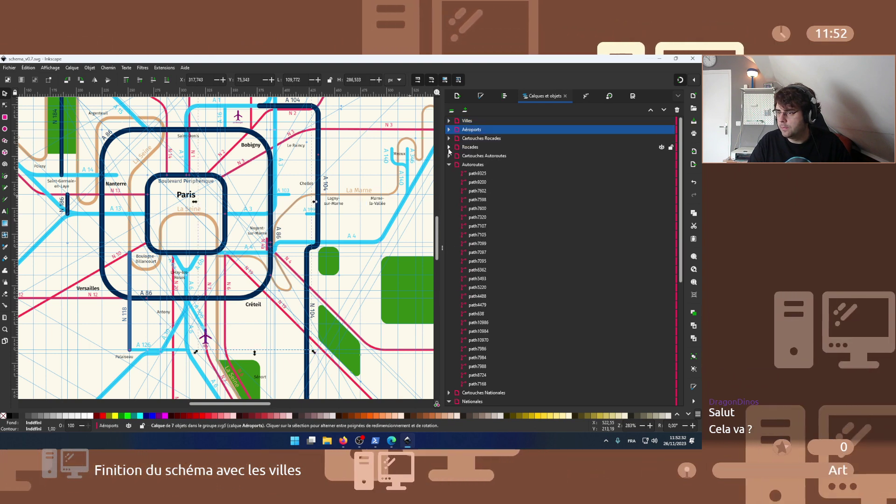
click(449, 165)
click(448, 182)
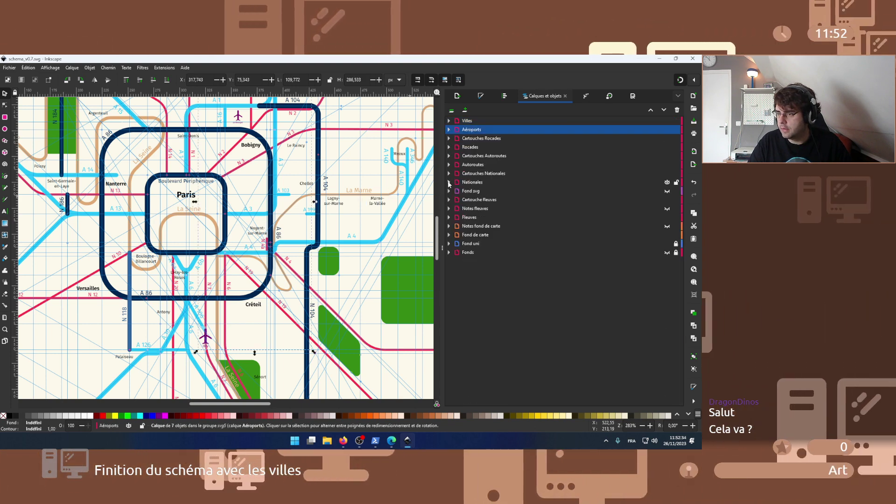
click(466, 236)
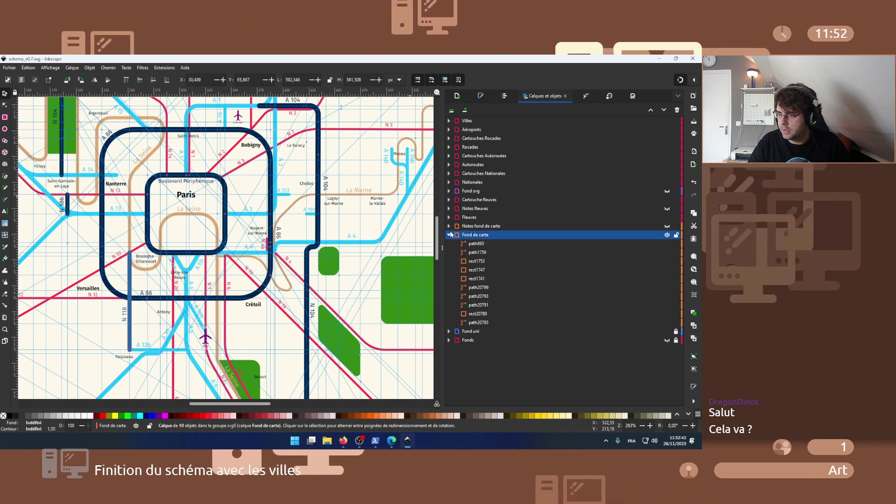
click(667, 235)
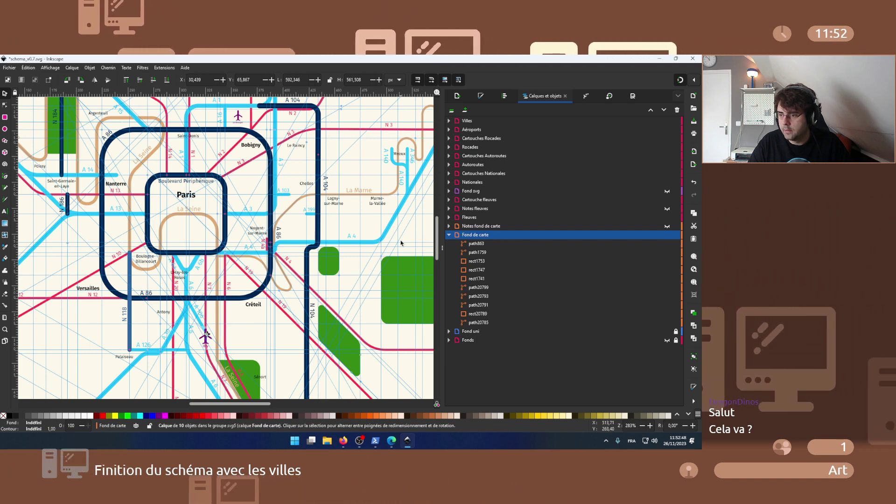
- Try to select all the green areas by matching the fill colour of the large green rectangle south of the A 4
click(403, 278)
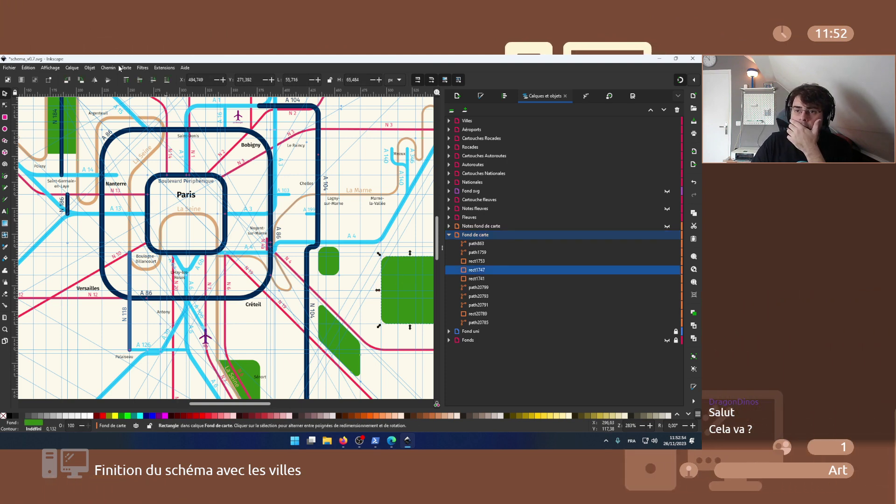
click(27, 69)
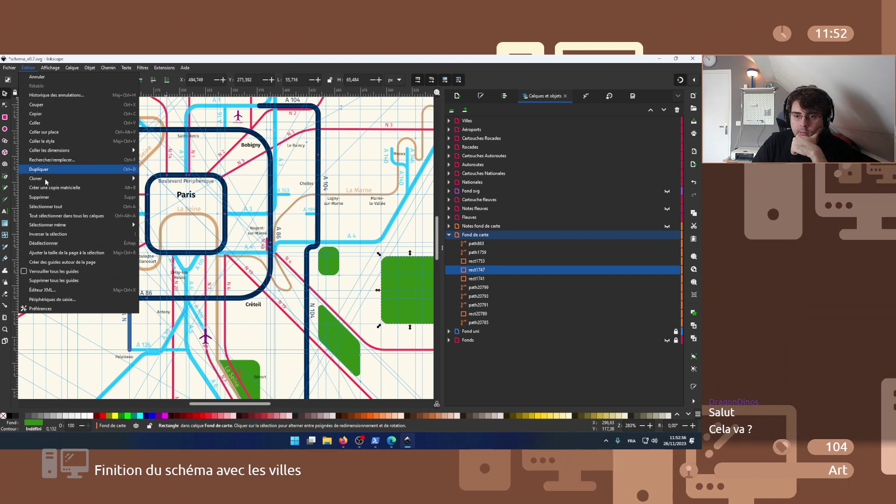
mouse_move(55, 225)
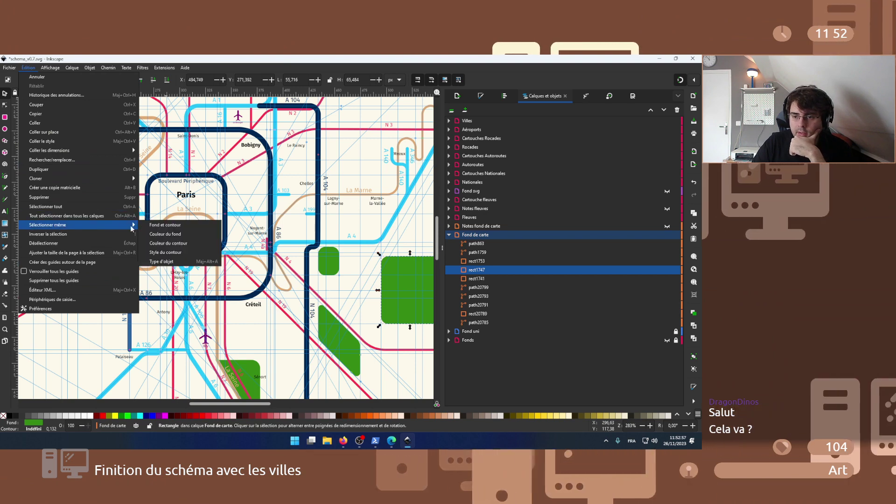
click(167, 233)
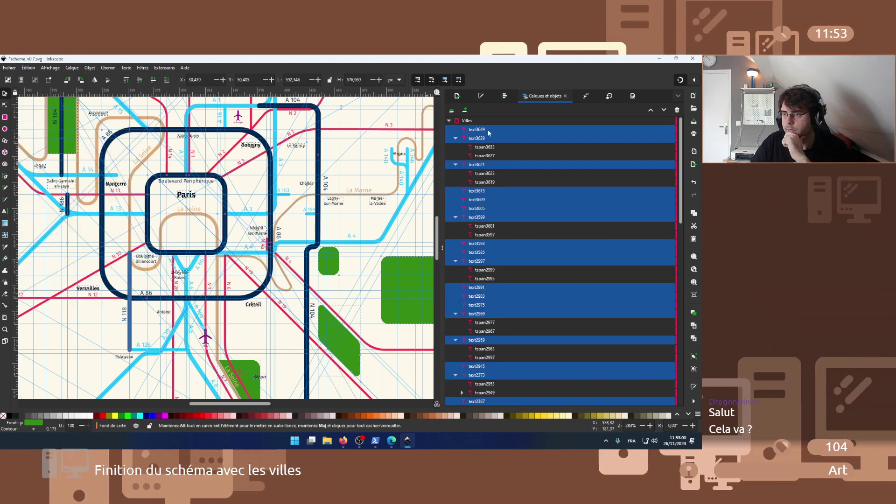
click(348, 267)
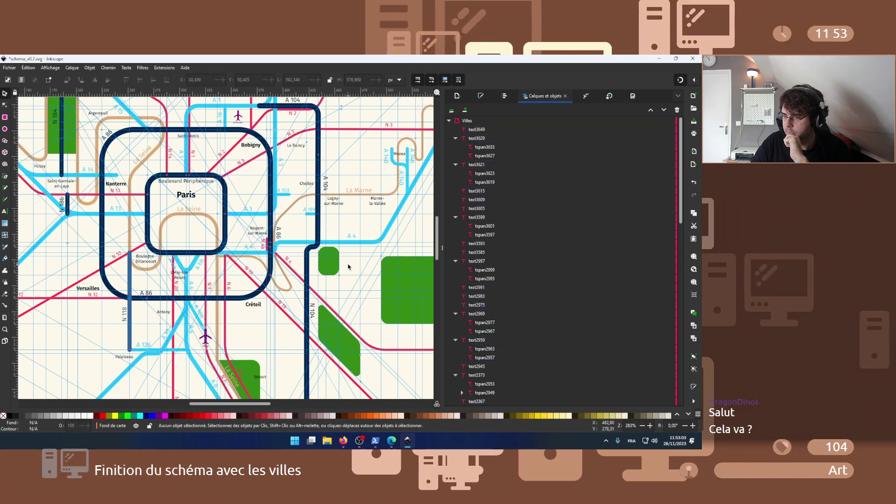
- Lock every layer above Fond de carte, and select all shapes sharing the large green rectangle's fill colour
click(450, 121)
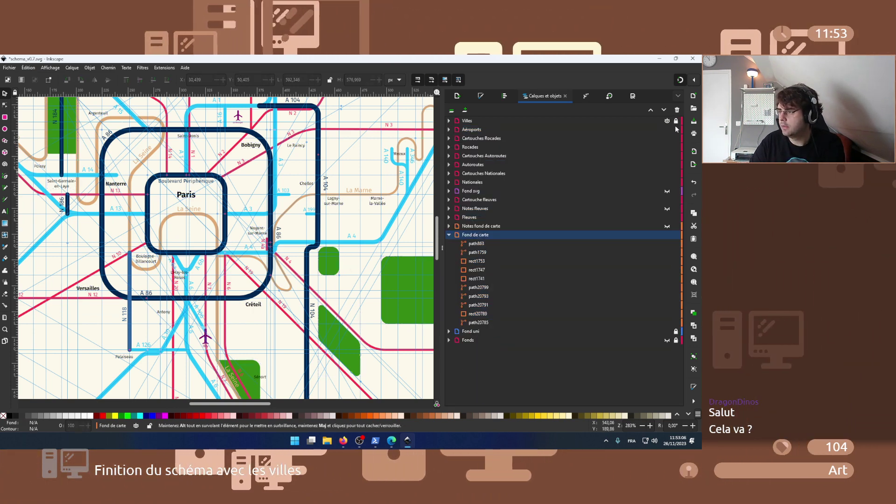
drag(676, 133, 677, 202)
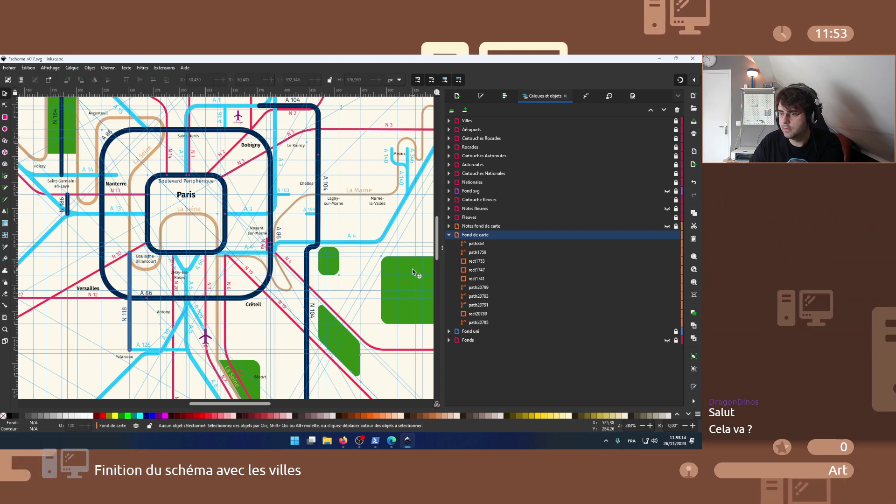
click(29, 68)
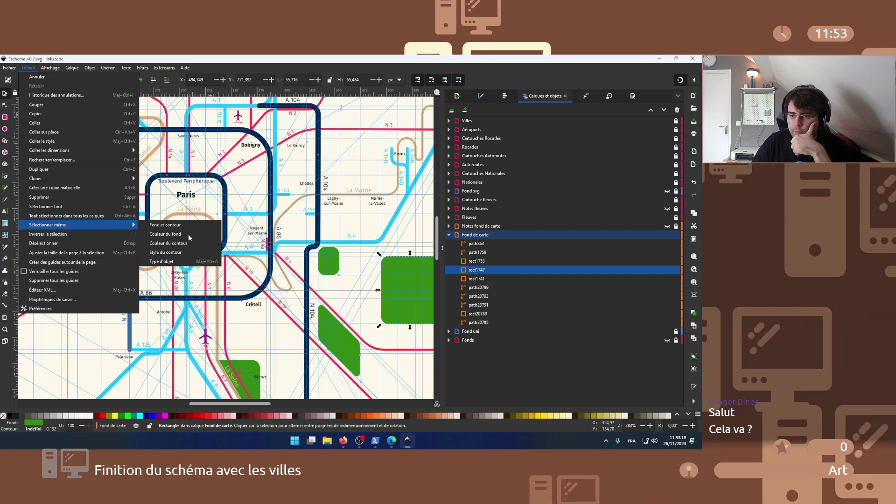
click(164, 233)
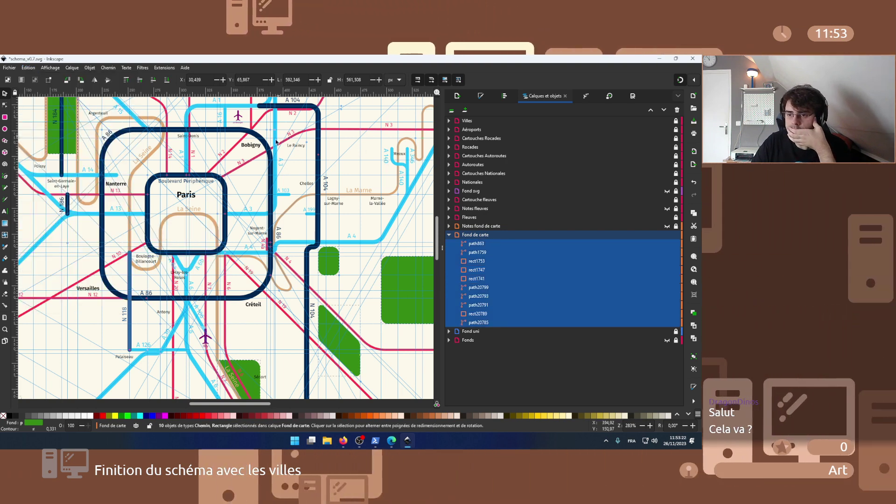
- Soften the green areas' fill in HSLuv mode with saturation 47 and luminosity 62, and deselect them
click(482, 96)
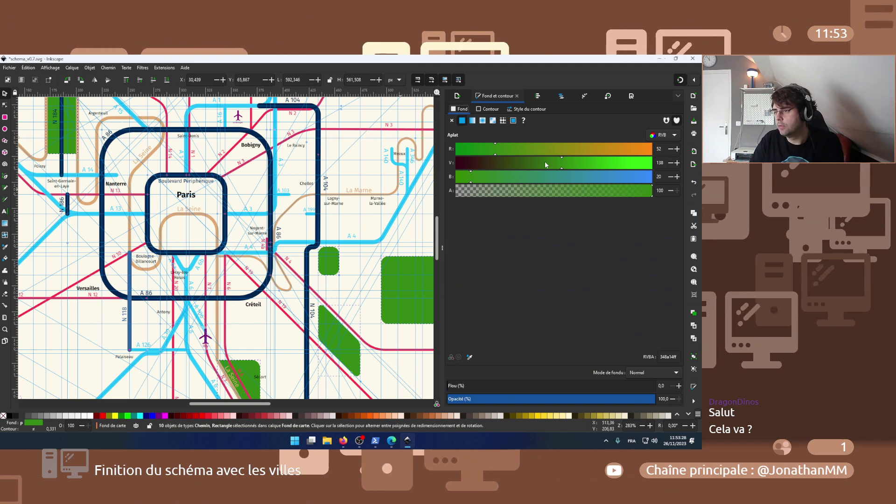
click(662, 135)
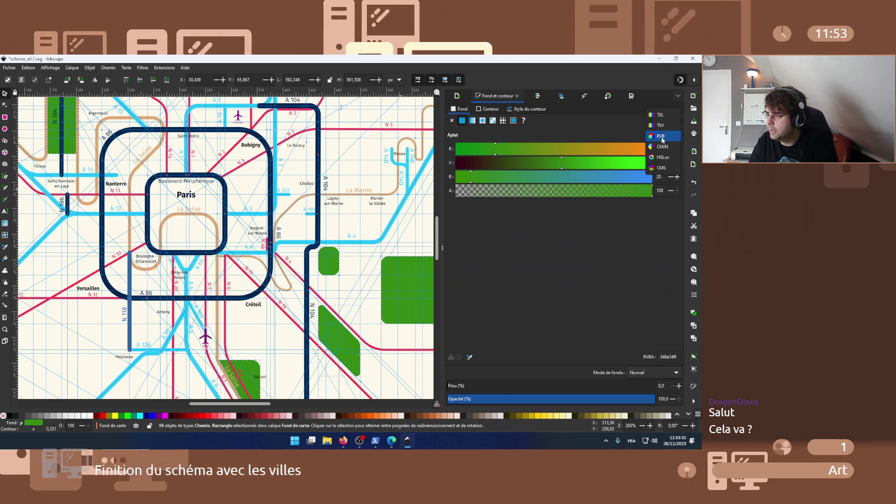
click(663, 158)
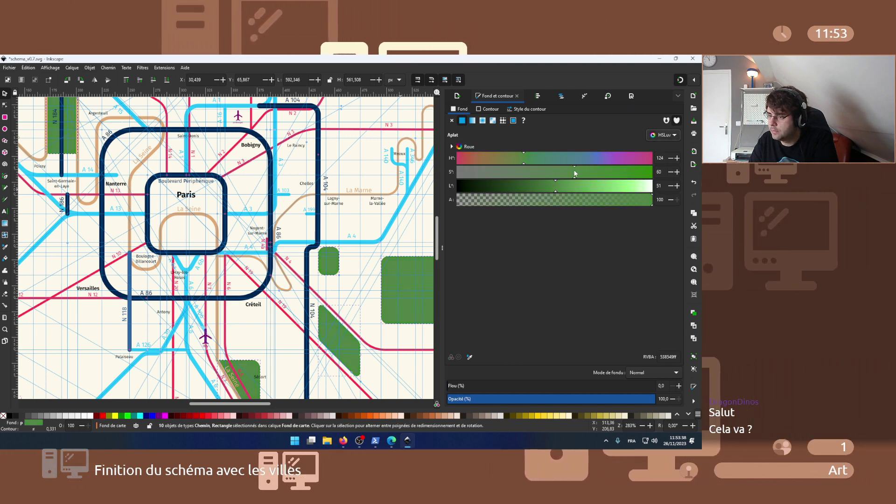
click(558, 172)
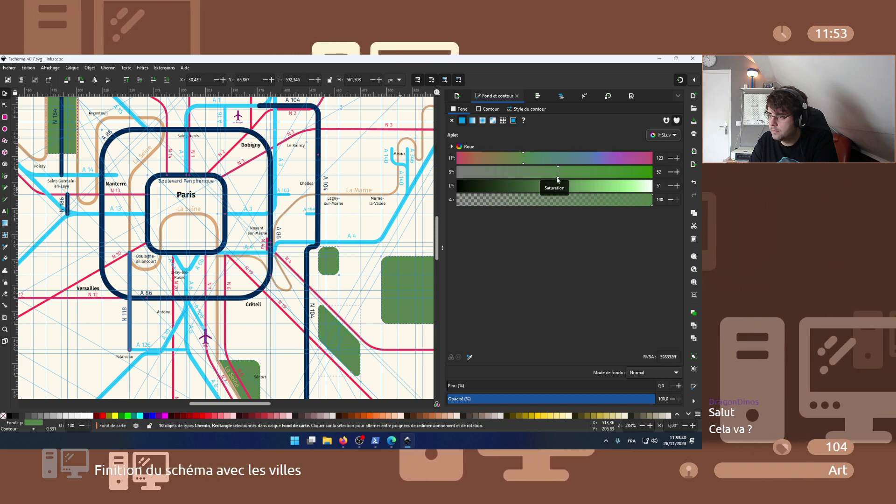
drag(556, 192, 570, 191)
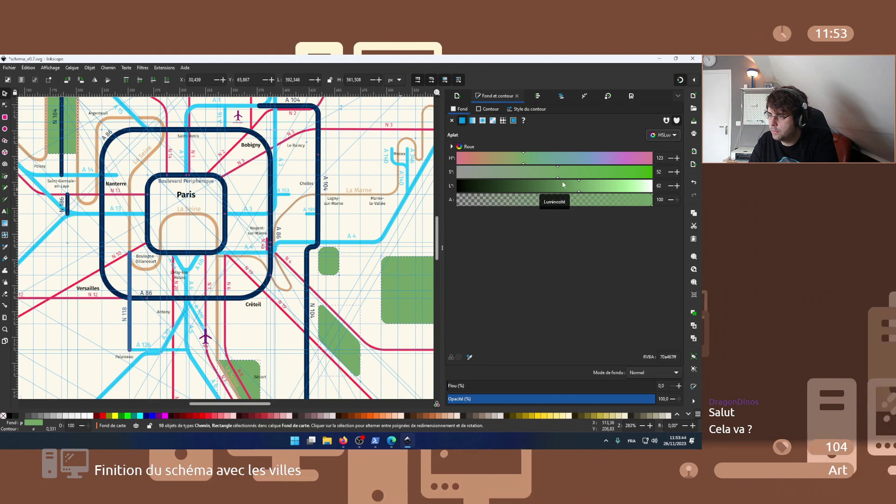
click(548, 177)
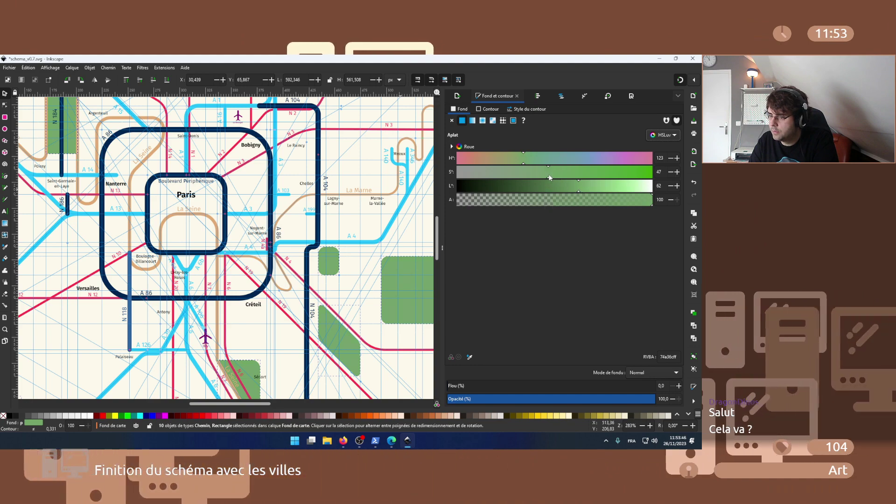
scroll(347, 232, up, 3)
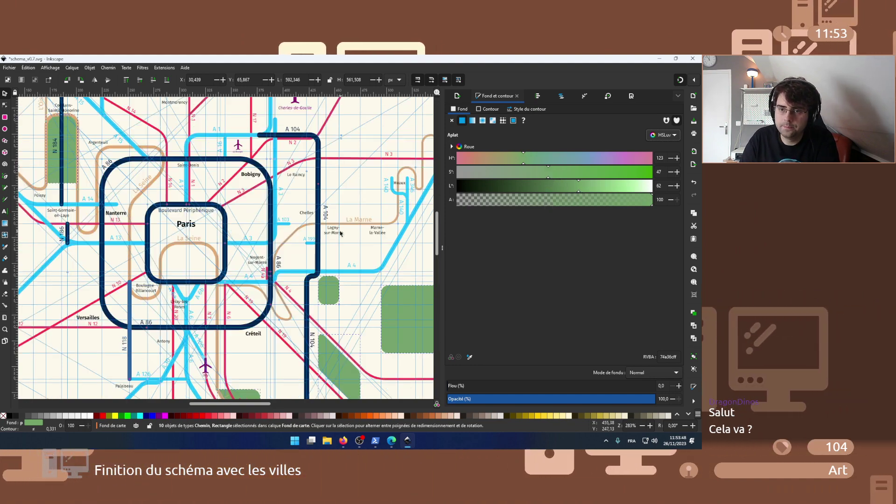
scroll(341, 232, down, 5)
scroll(340, 232, down, 8)
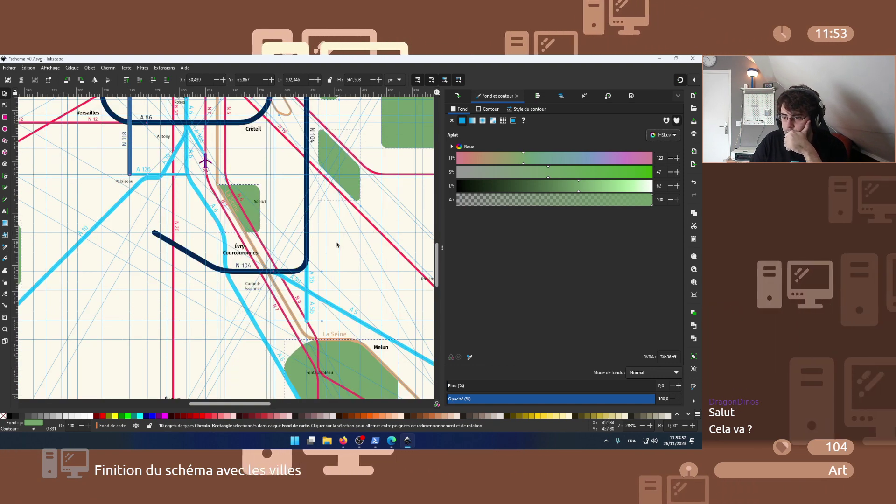
key(Escape)
- Examine the recoloured green areas across the map, from the Paris ring to the southeastern page corner
scroll(311, 260, up, 4)
scroll(311, 260, right, 4)
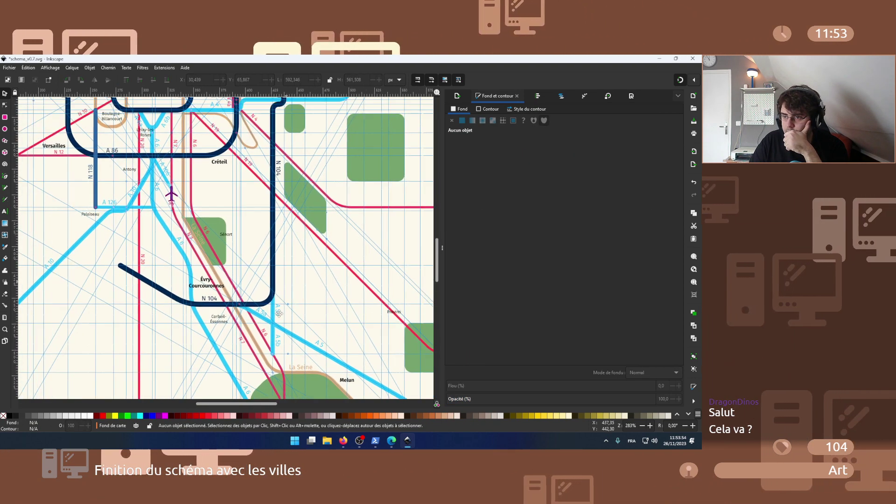
scroll(264, 318, up, 3)
scroll(265, 319, right, 4)
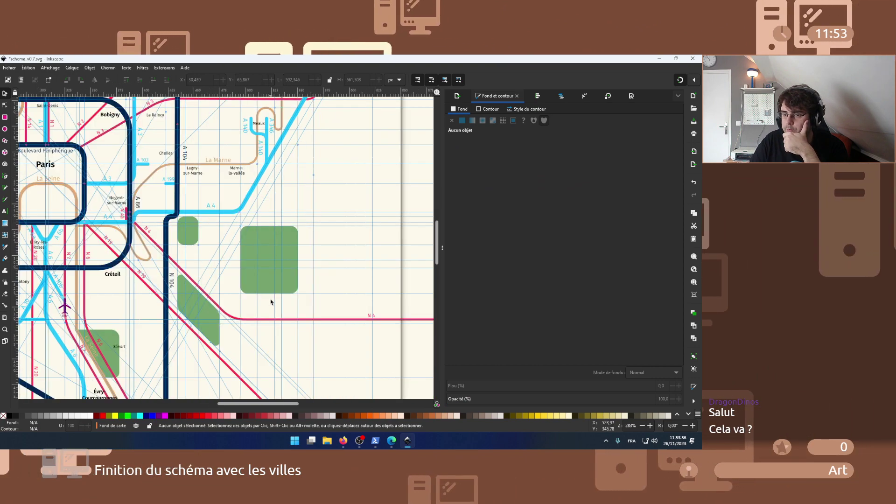
scroll(255, 253, up, 4)
scroll(254, 253, left, 2)
drag(255, 253, 376, 255)
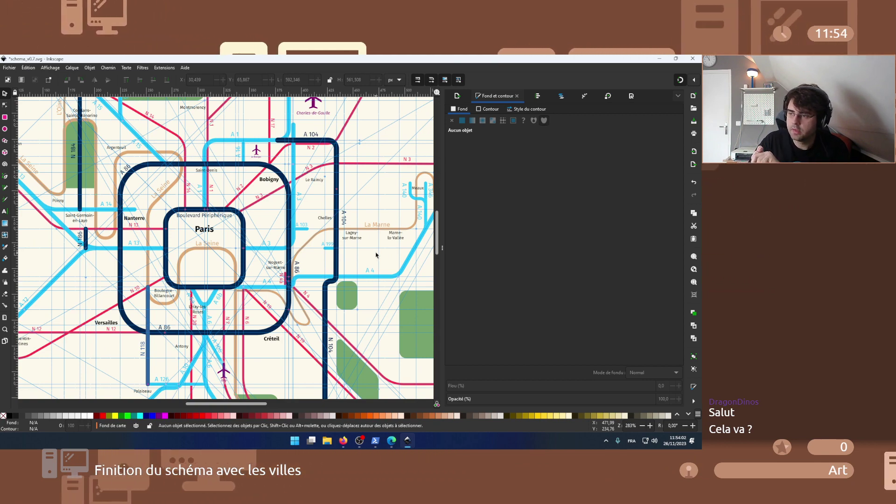
scroll(376, 256, down, 3)
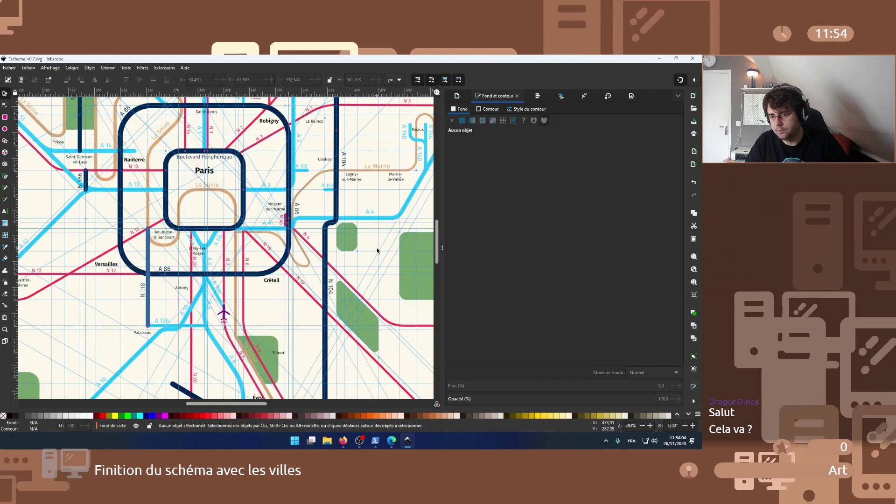
scroll(376, 251, down, 5)
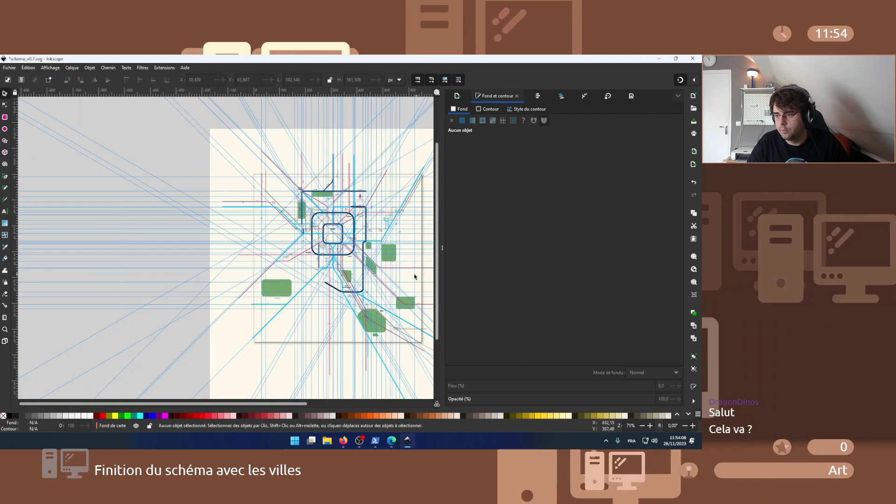
key(5)
scroll(302, 301, up, 4)
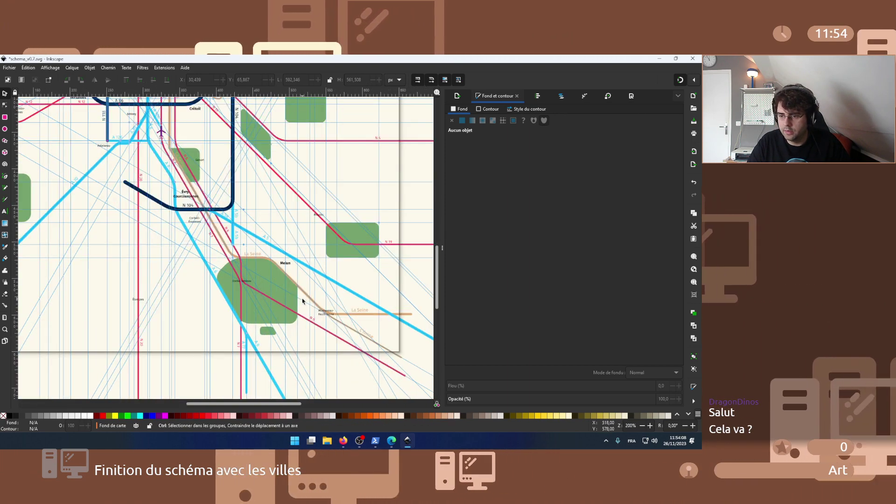
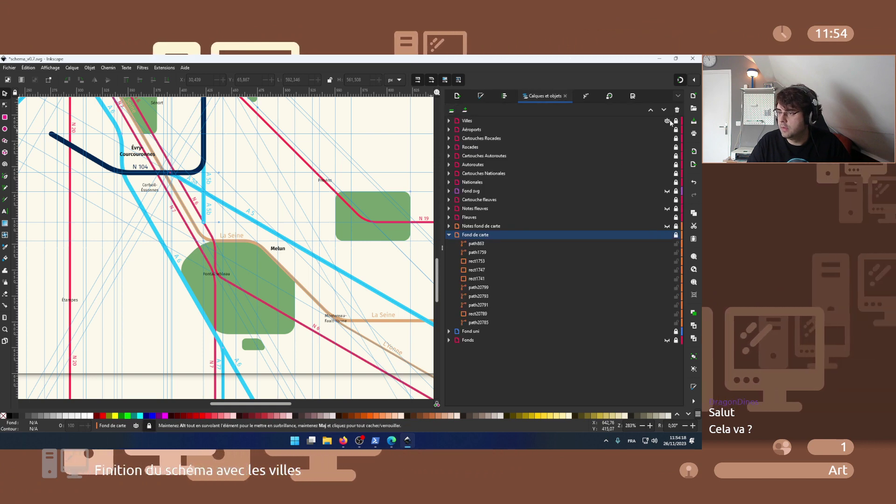
- Unlock the Villes layer, and select all town labels sharing the Melun label's fill colour
click(457, 122)
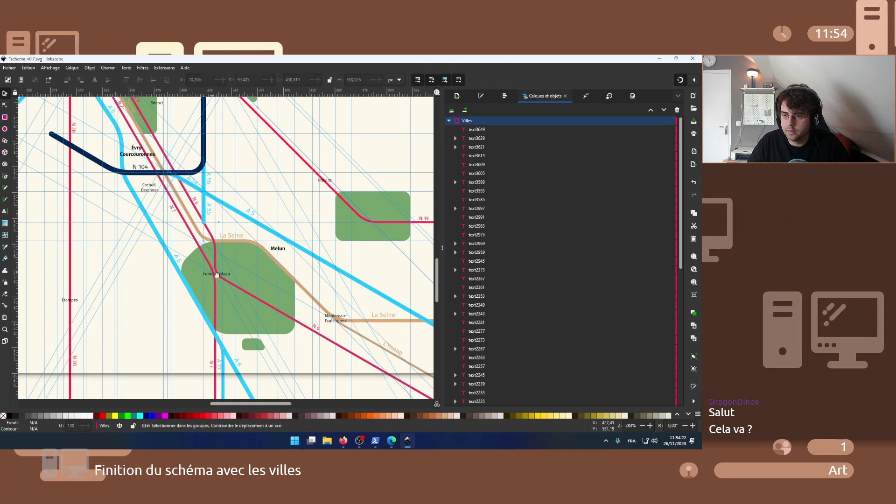
scroll(217, 274, up, 3)
click(410, 204)
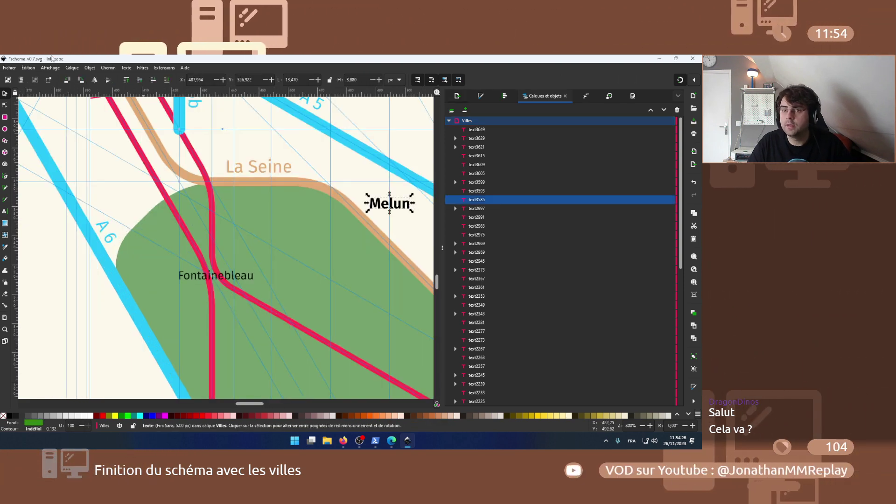
click(27, 69)
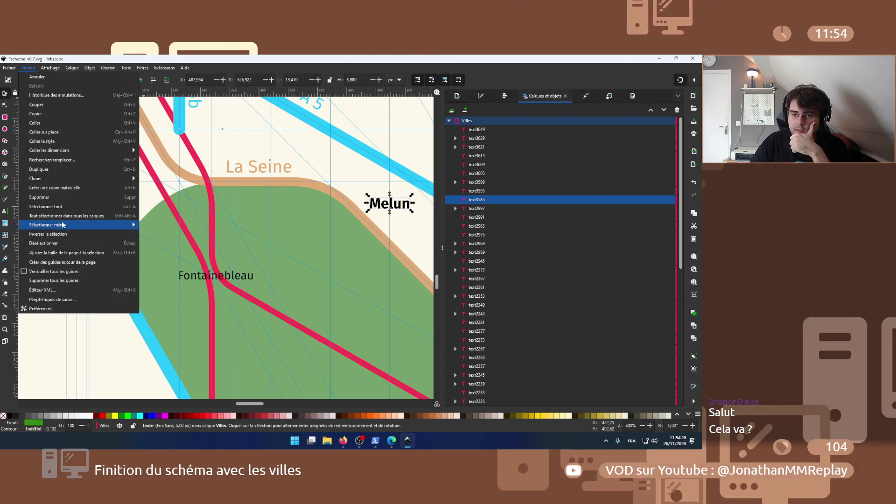
mouse_move(107, 225)
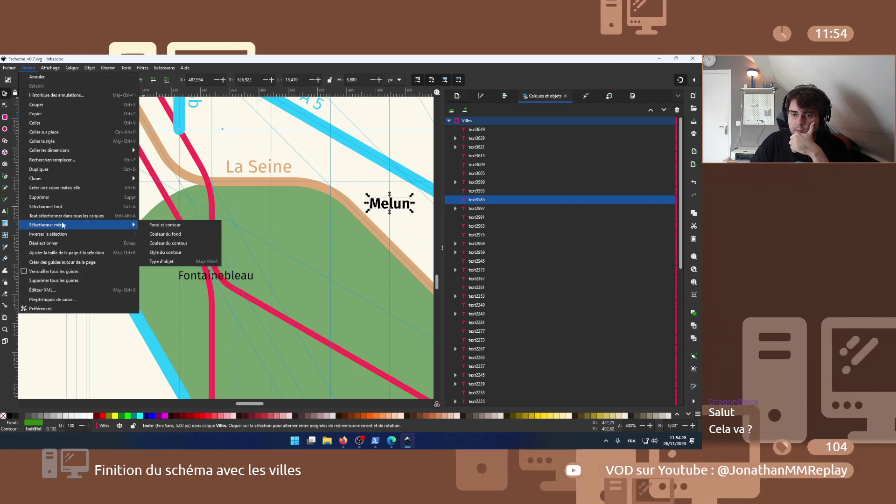
click(177, 237)
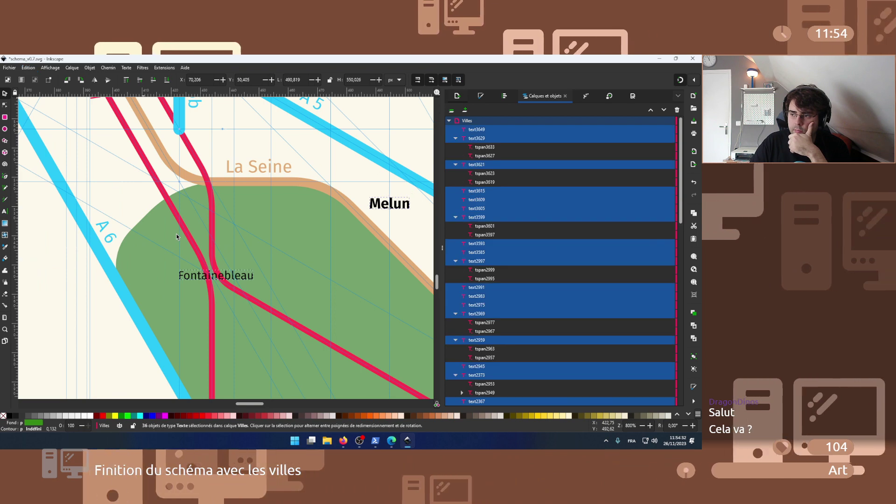
- Darken the selected town labels' fill to luminosity 20 in HSLuv mode, check them across the map, and deselect them
click(481, 96)
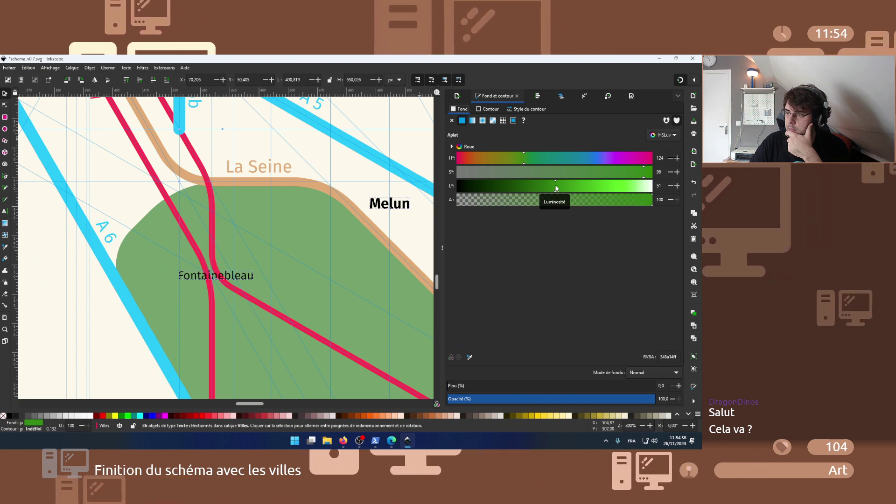
drag(551, 183, 502, 192)
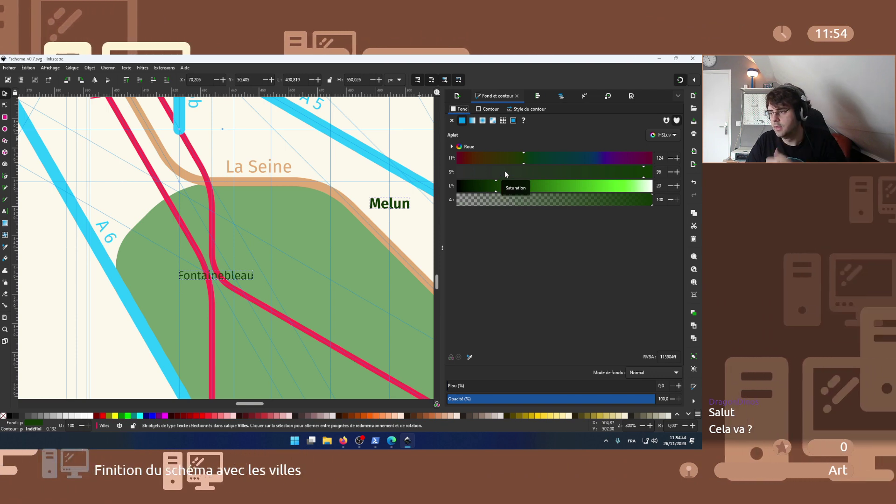
ctrl+scroll(179, 189, down, 5)
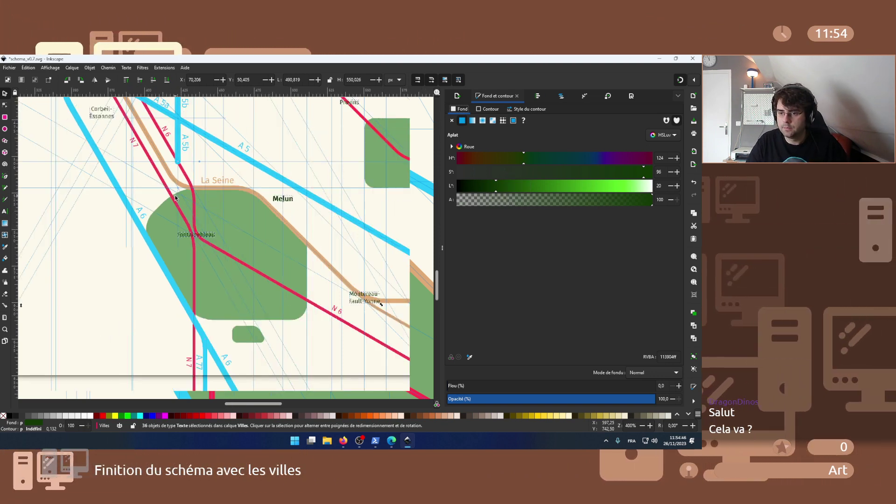
scroll(175, 198, up, 4)
ctrl+scroll(149, 207, up, 6)
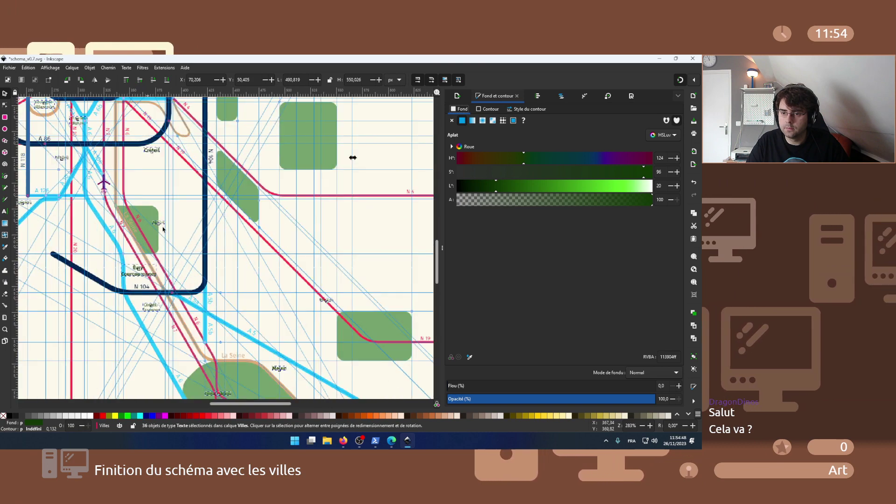
ctrl+scroll(163, 230, down, 6)
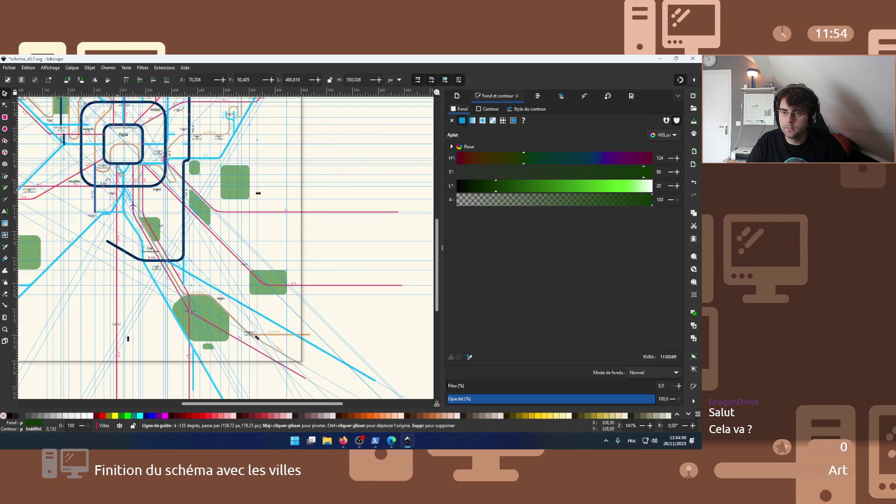
scroll(129, 192, up, 2)
scroll(129, 192, left, 3)
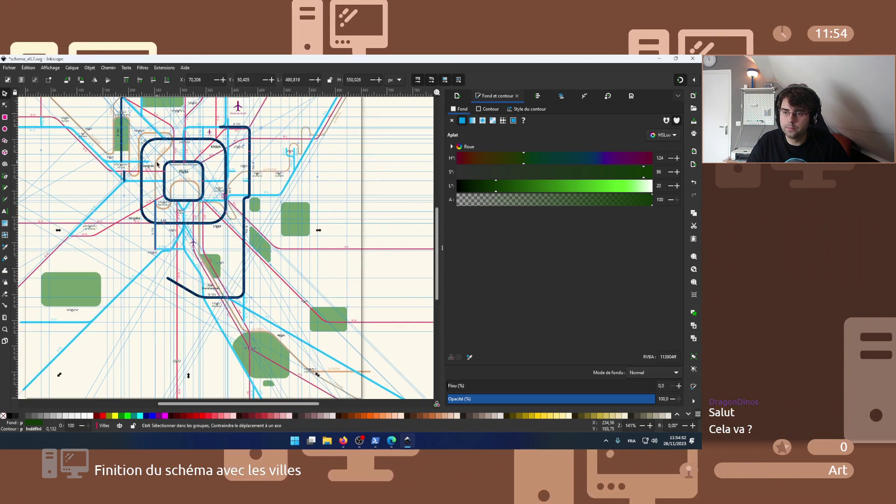
ctrl+scroll(180, 168, up, 5)
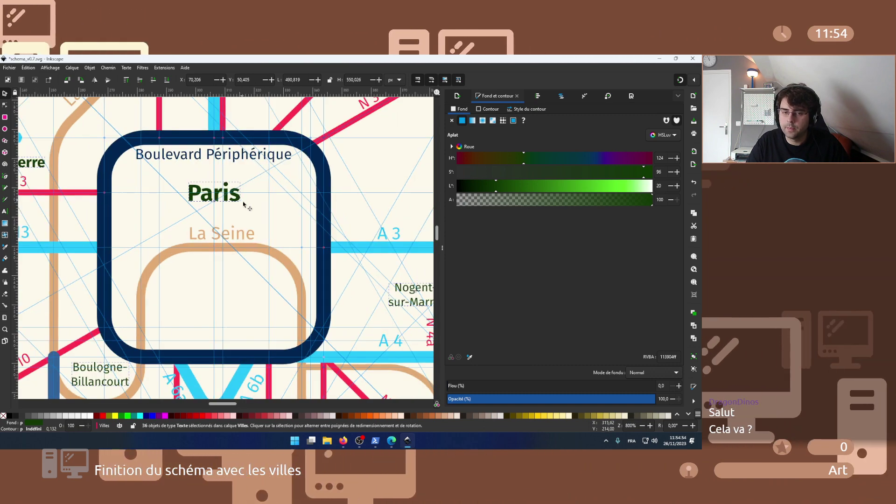
click(243, 204)
- Lock the Villes layer, unlock Cartouches Autoroutes, and move the A 115 label off the green area to the road's west side
ctrl+scroll(243, 204, down, 3)
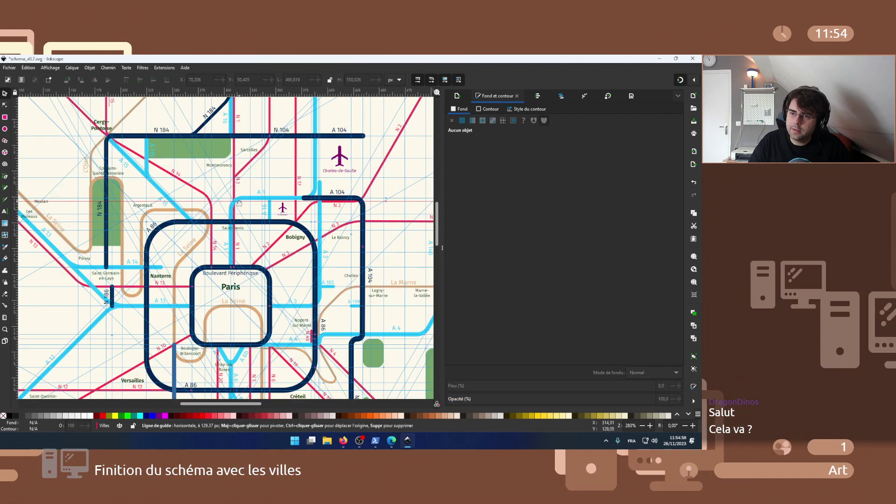
scroll(239, 203, up, 2)
ctrl+scroll(146, 181, up, 4)
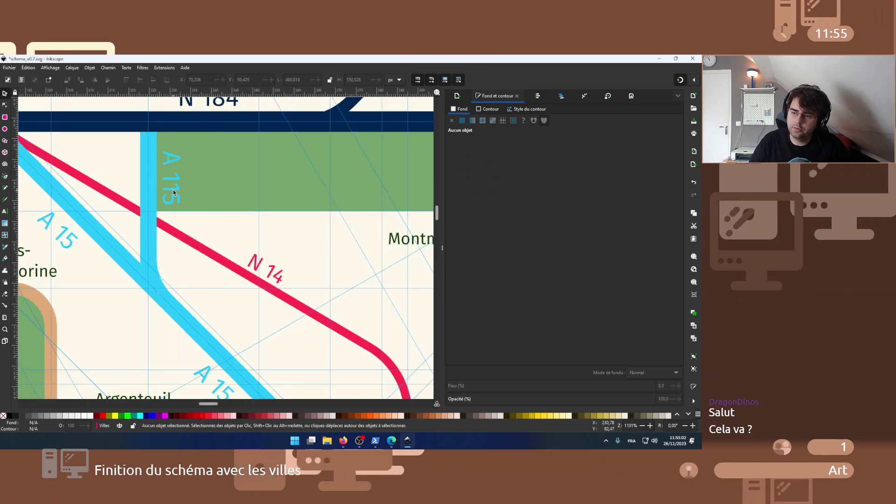
ctrl+scroll(173, 192, up, 2)
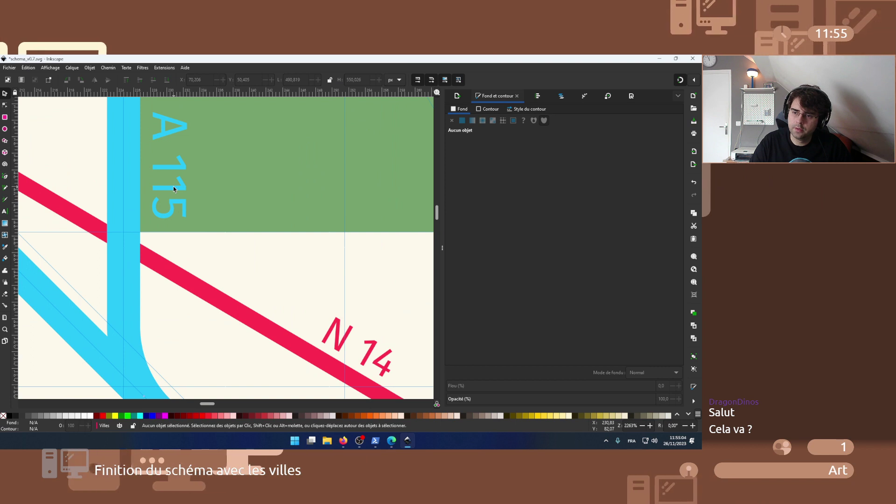
click(558, 96)
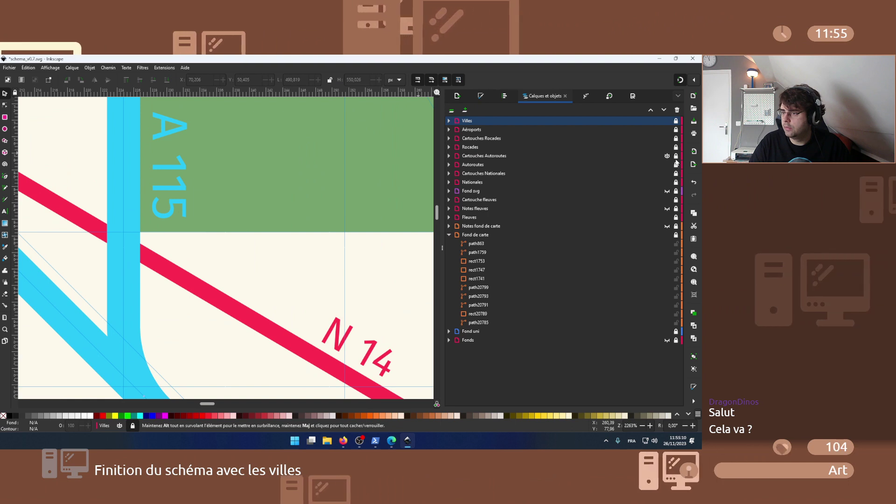
click(164, 169)
drag(164, 169, 75, 151)
- Deselect the A 115 label, and examine how the labels read against the green areas around Sénart, Rambouillet and the Paris ring
scroll(82, 231, down, 7)
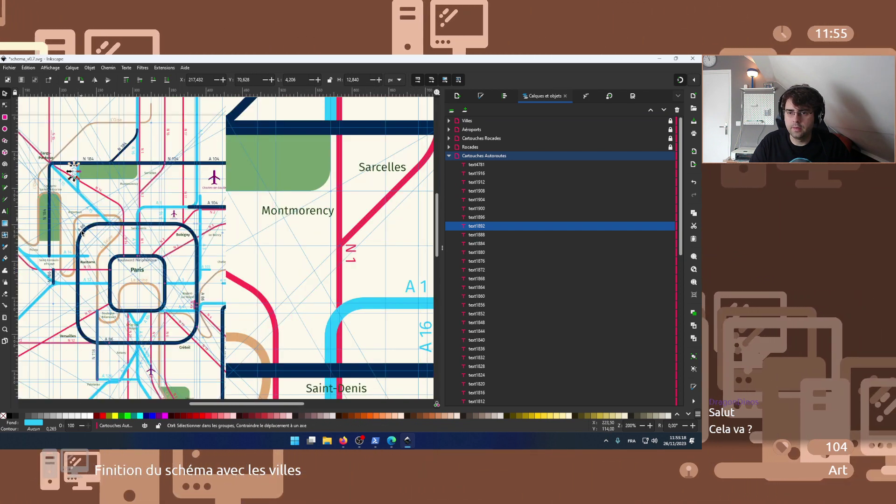
scroll(82, 232, left, 5)
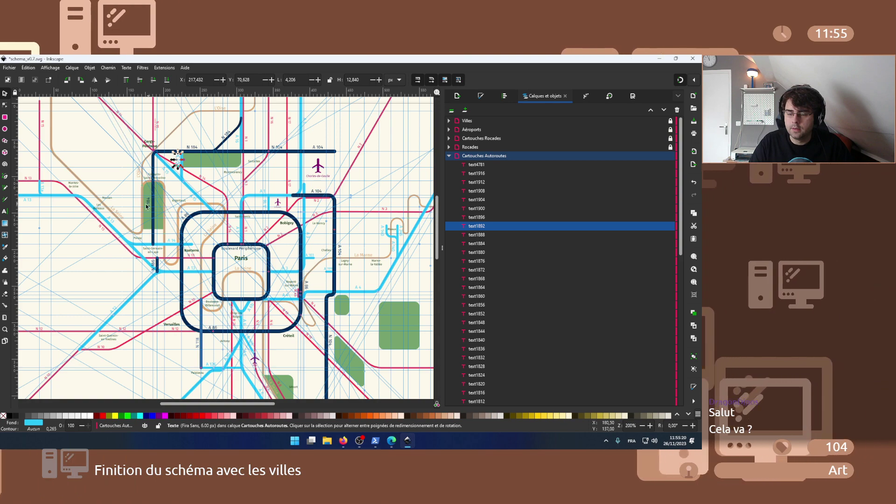
drag(293, 336, 239, 189)
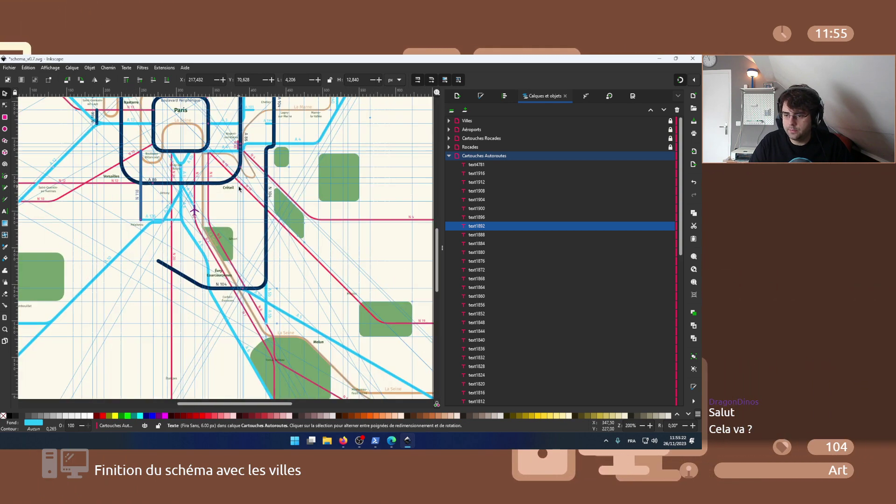
scroll(222, 232, up, 2)
scroll(219, 243, up, 2)
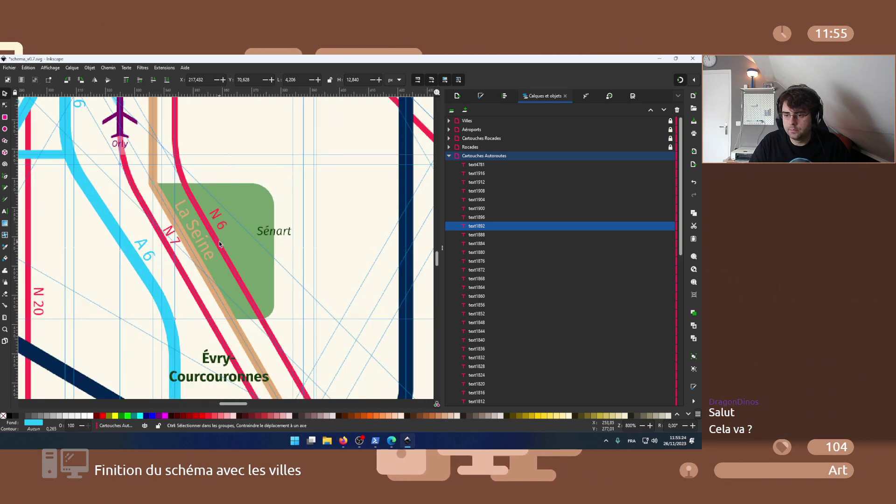
mouse_move(287, 275)
mouse_down()
mouse_move(239, 143)
mouse_move(279, 273)
mouse_up()
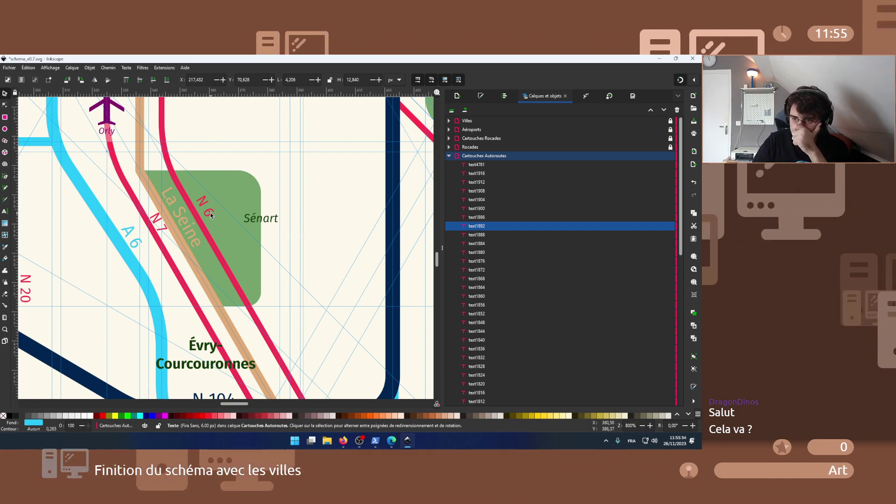
scroll(211, 215, up, 3)
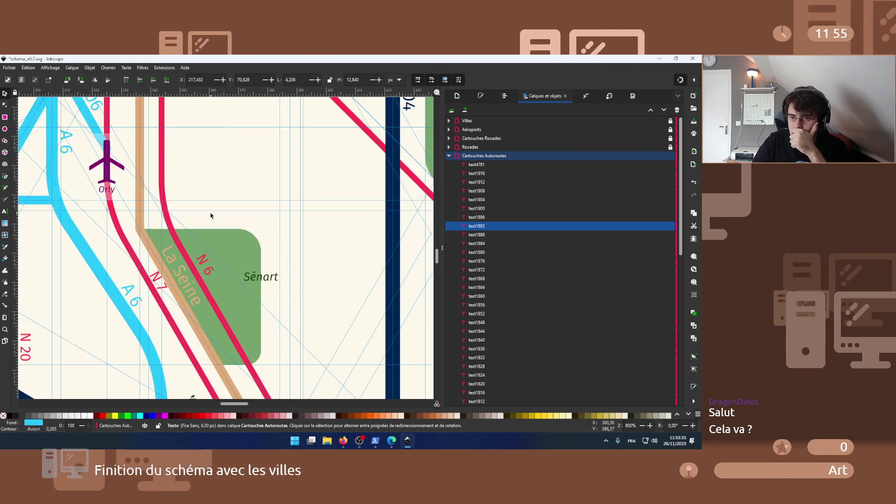
click(222, 188)
scroll(221, 188, down, 5)
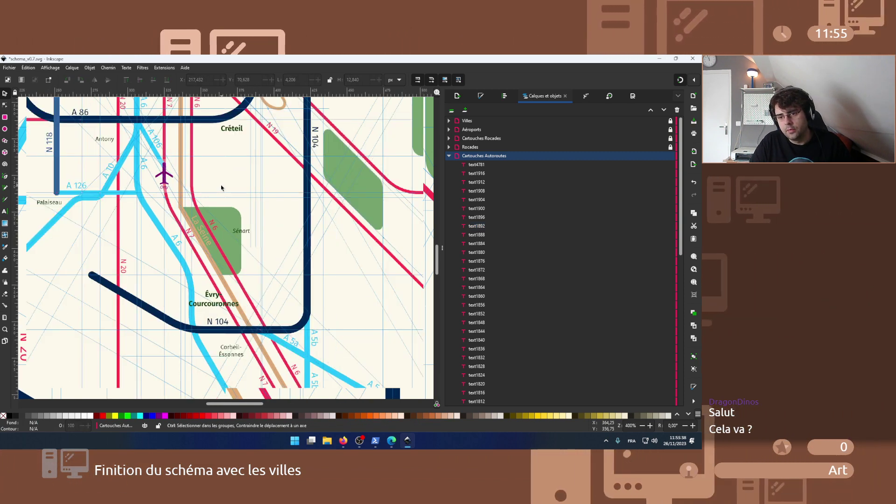
scroll(160, 210, up, 3)
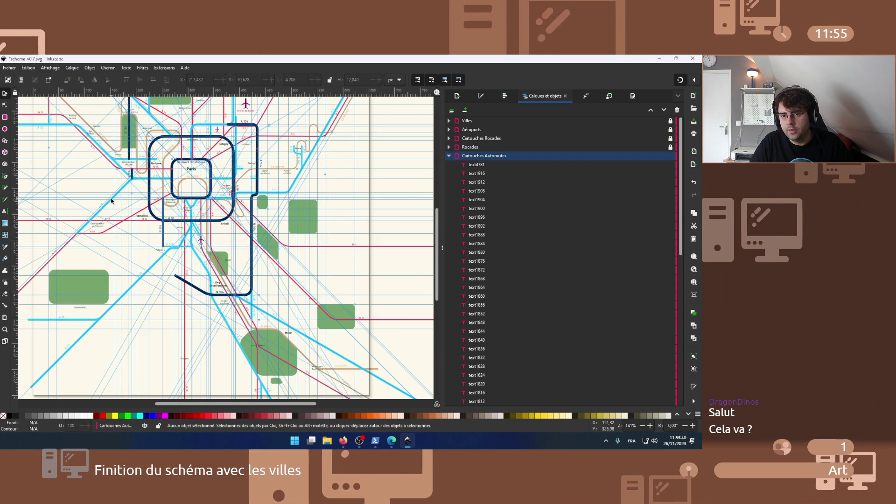
scroll(59, 260, up, 2)
scroll(102, 256, down, 1)
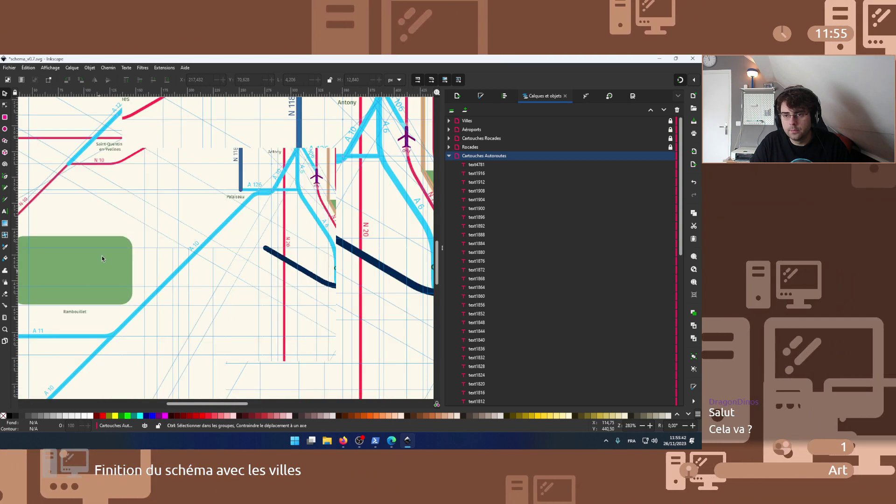
drag(109, 198, 145, 325)
scroll(145, 326, up, 3)
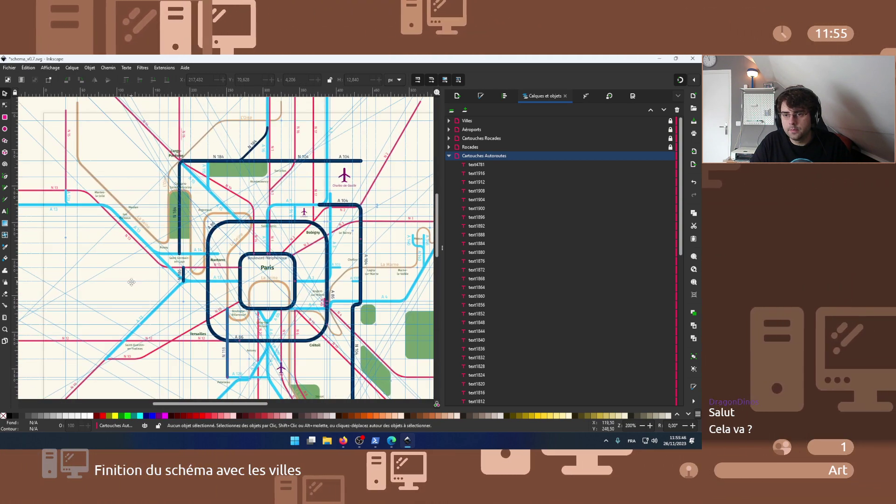
scroll(113, 282, right, 1)
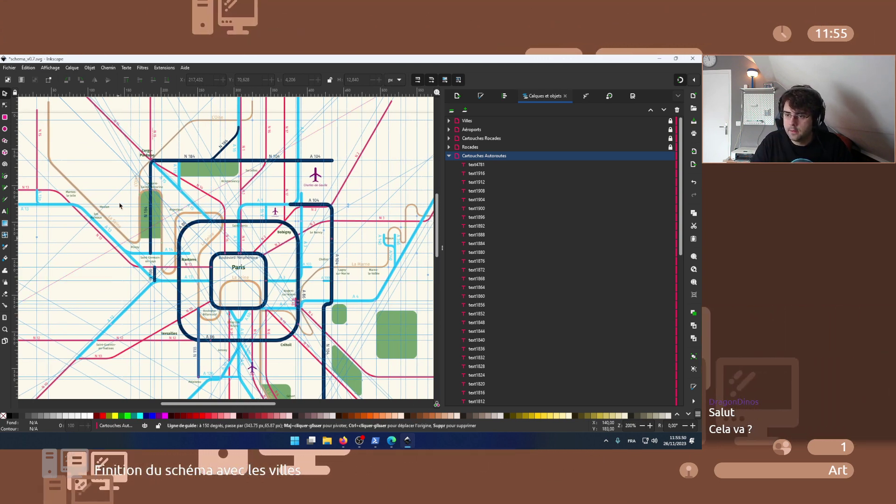
- Lock Cartouches Autoroutes, unlock the Villes layer, and draw a rectangle about 22 by 4.6 px over the Saint-Denis label
ctrl+scroll(248, 227, up, 7)
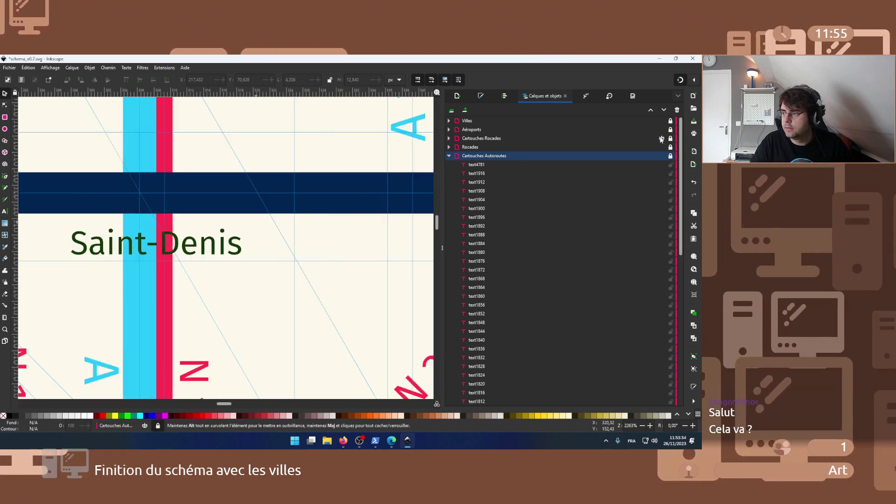
click(638, 120)
ctrl+scroll(46, 245, up, 1)
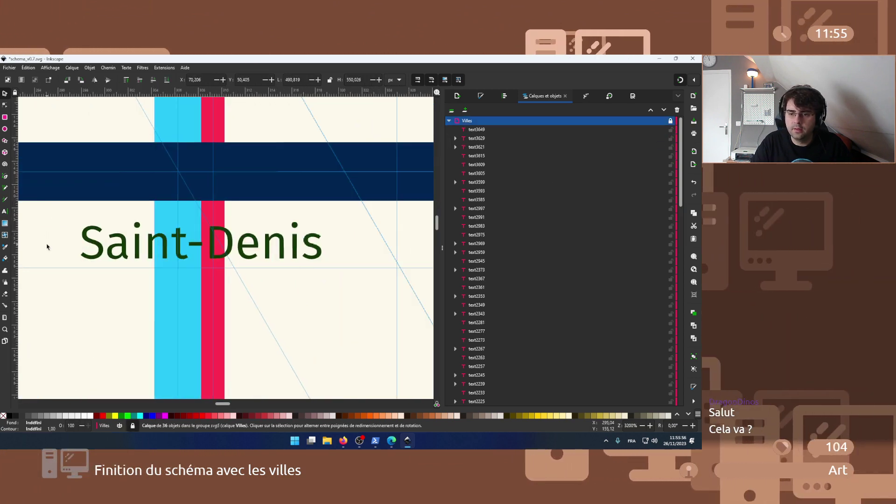
click(5, 117)
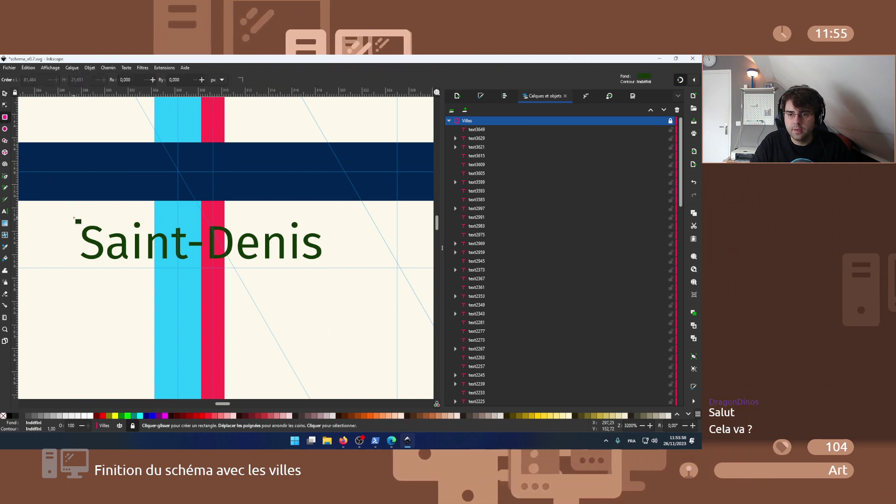
drag(76, 223, 322, 264)
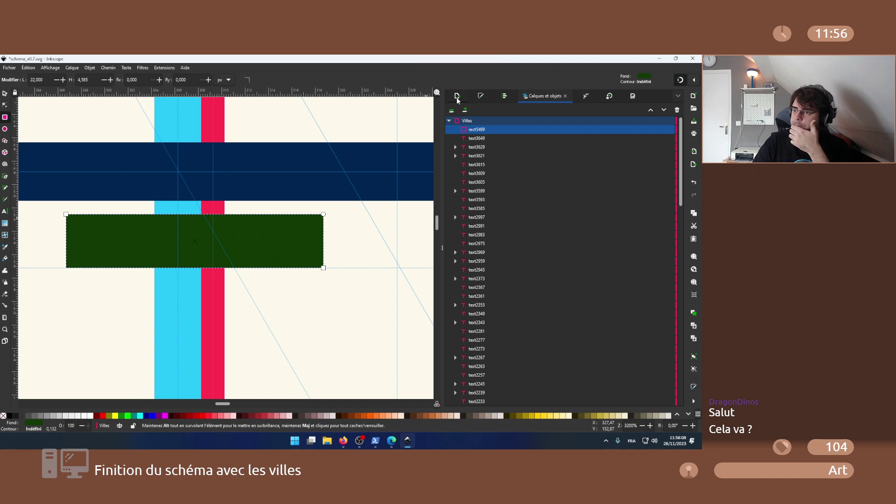
- Fill the rectangle over Saint-Denis with the map's cream background colour, and reduce its alpha to 31
click(482, 96)
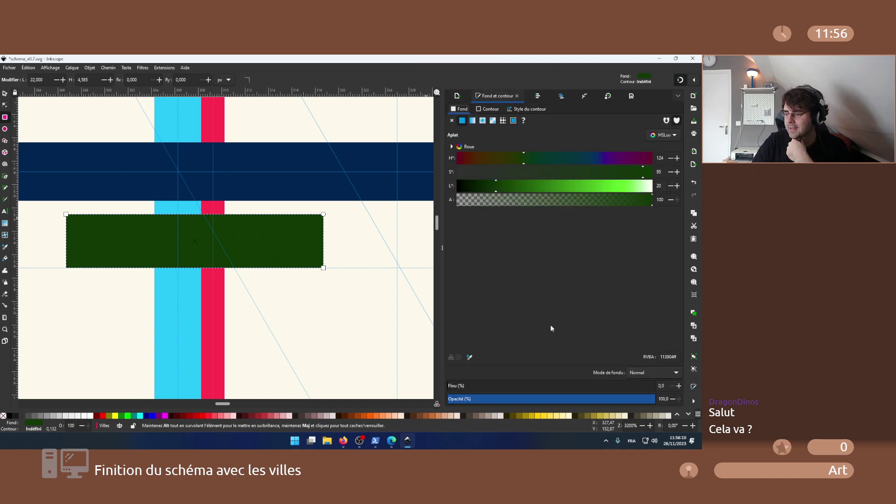
click(367, 240)
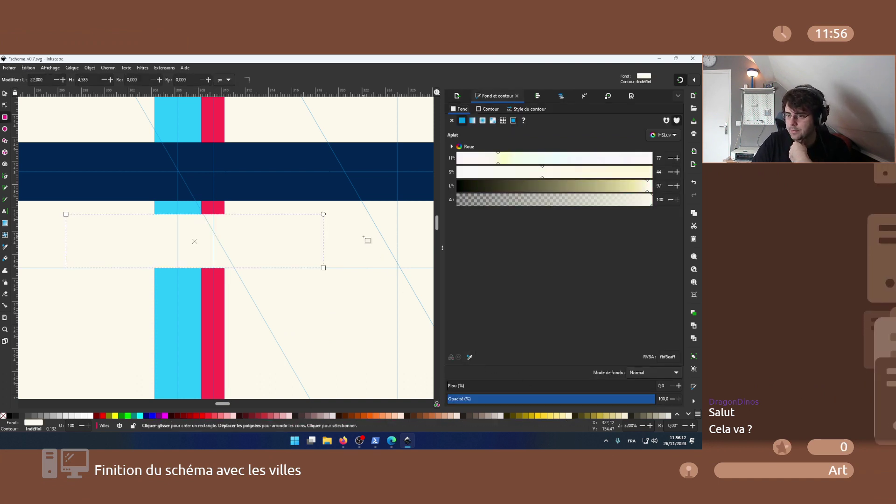
drag(651, 200, 517, 201)
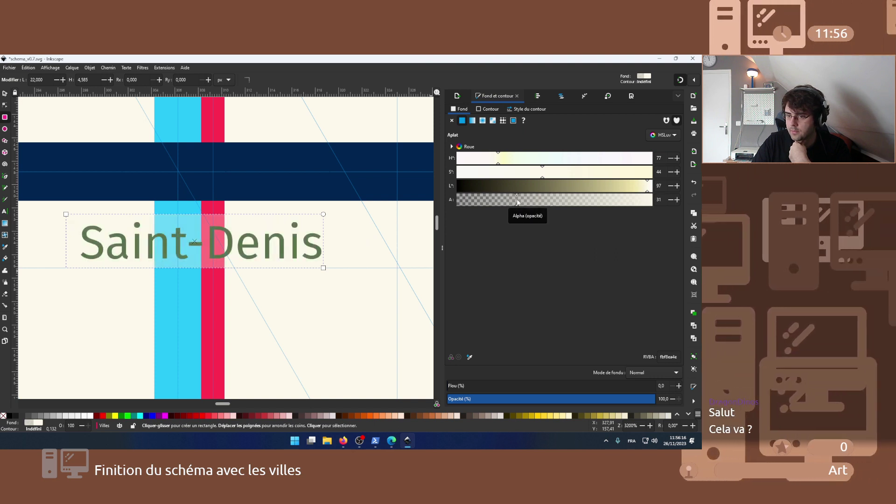
- Lower the cream rectangle behind the Saint-Denis text and shift it slightly east to centre it on the label
click(5, 93)
key(Page_Down)
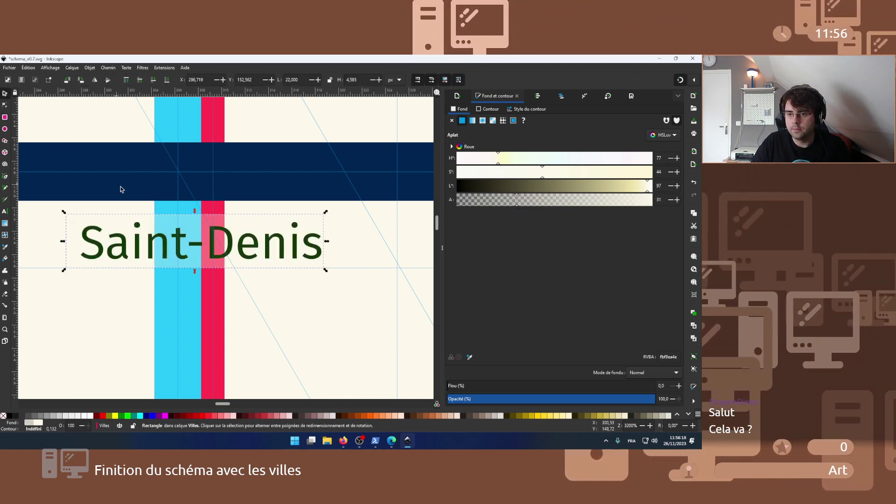
drag(320, 251, 280, 223)
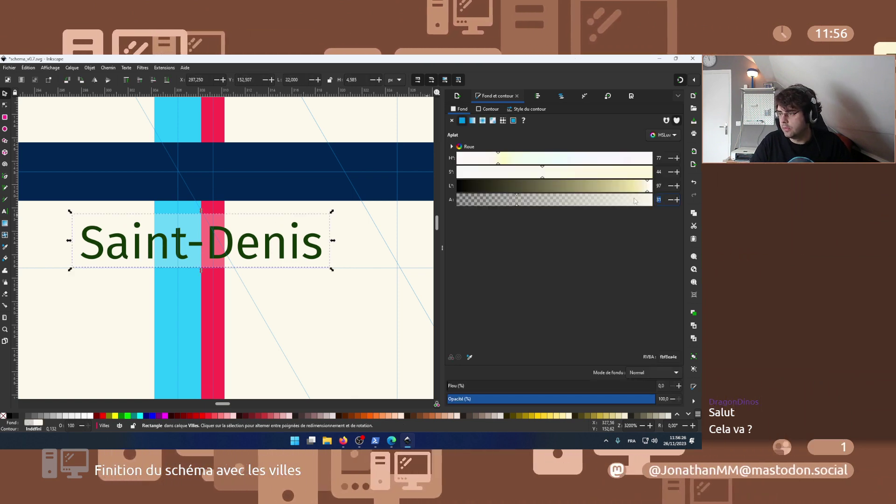
- Set the Saint-Denis rectangle's alpha to 50, deselect it, and check the label against the A 1 and N 1
text(50)
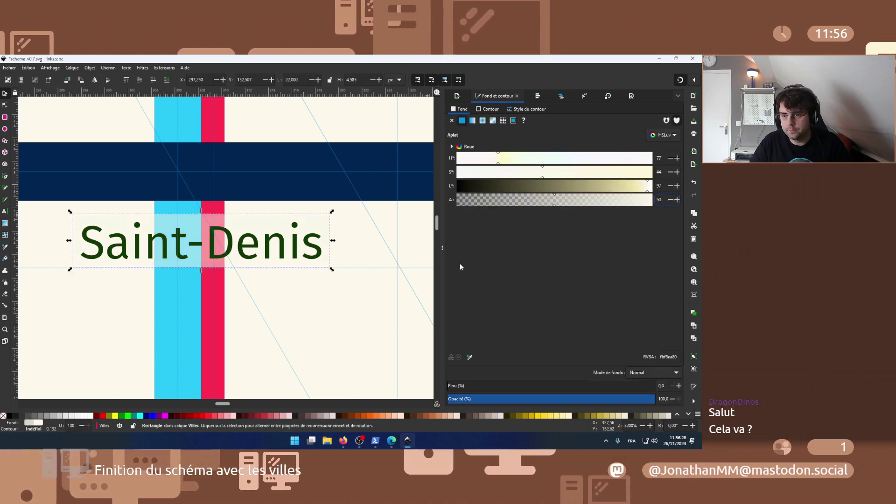
click(360, 297)
scroll(296, 312, down, 3)
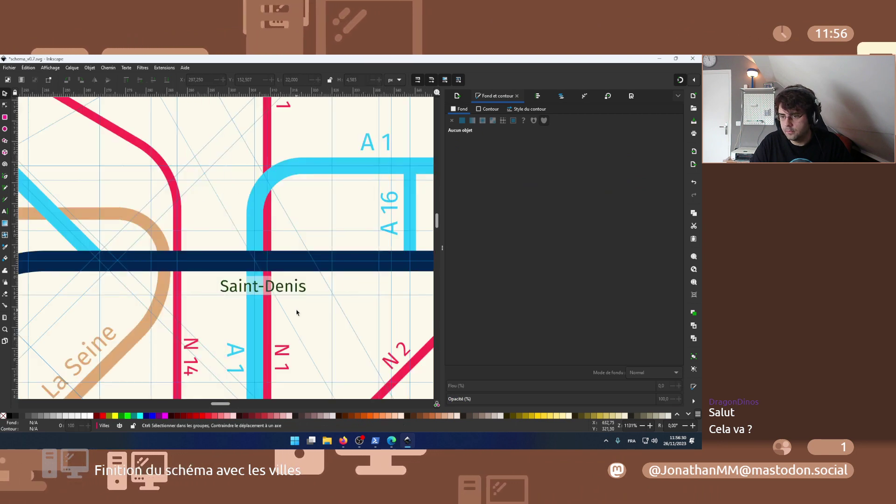
drag(299, 314, 254, 258)
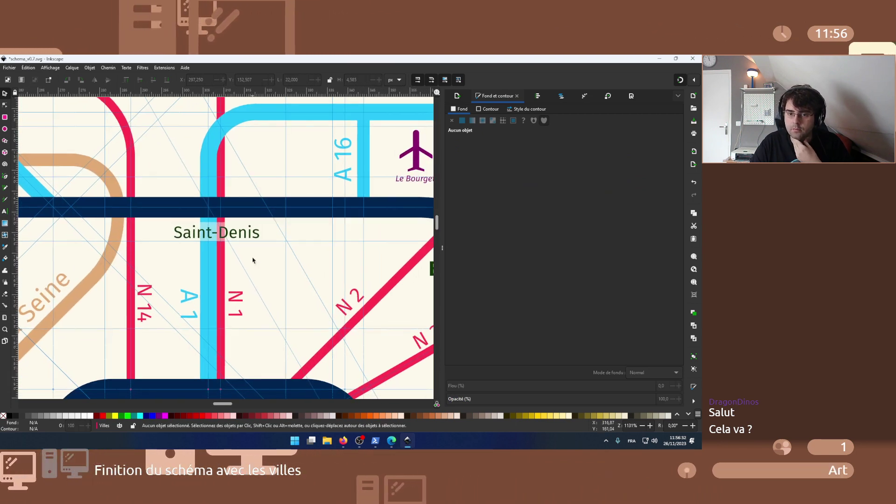
scroll(251, 257, down, 2)
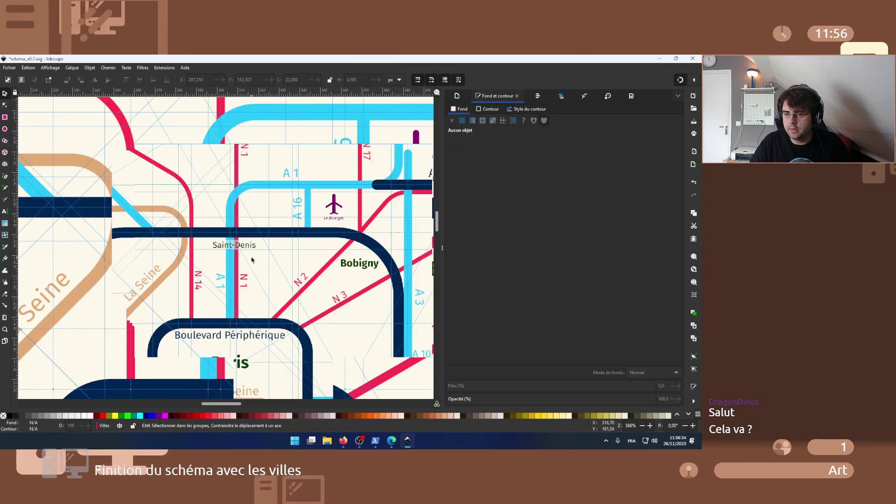
- Copy the semi-transparent rectangle behind the Saint-Denis label for reuse on other town labels
scroll(248, 253, up, 2)
click(237, 228)
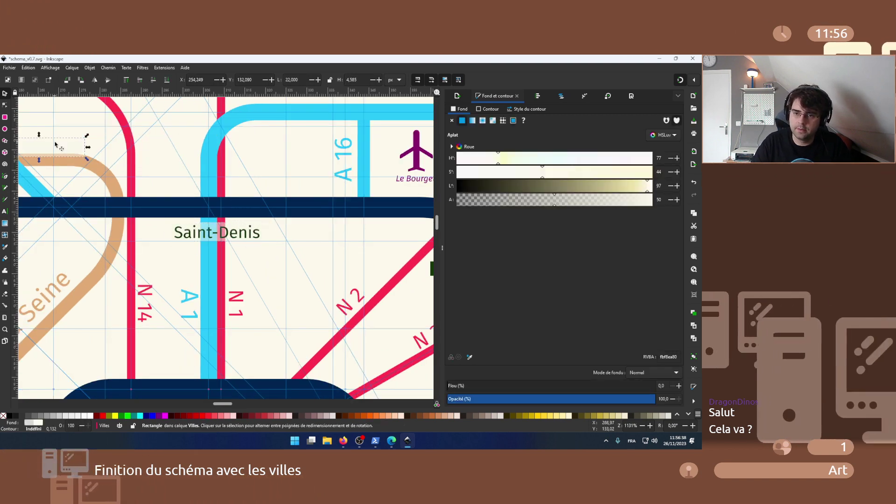
scroll(55, 145, down, 3)
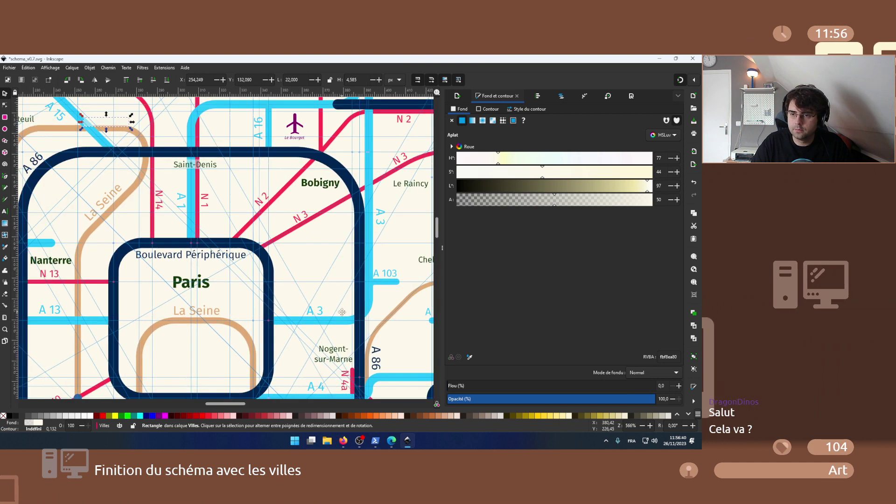
scroll(342, 311, up, 3)
scroll(342, 312, left, 6)
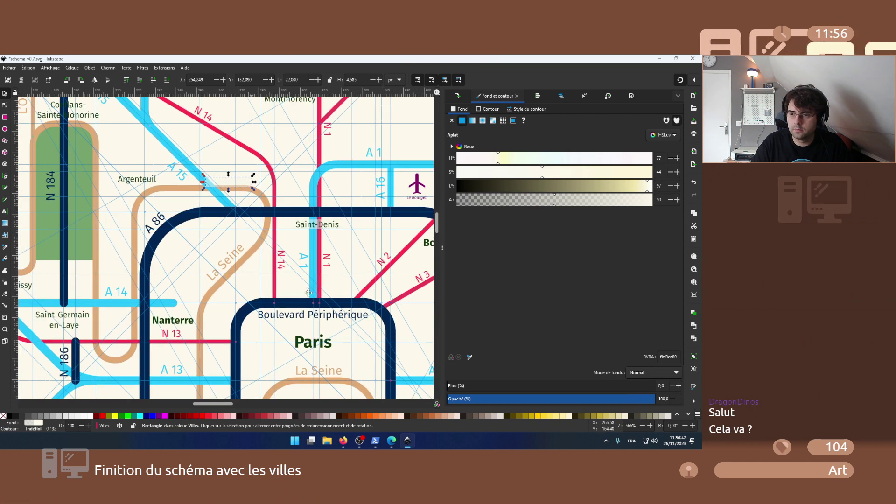
scroll(309, 292, up, 3)
scroll(295, 266, left, 4)
key(Escape)
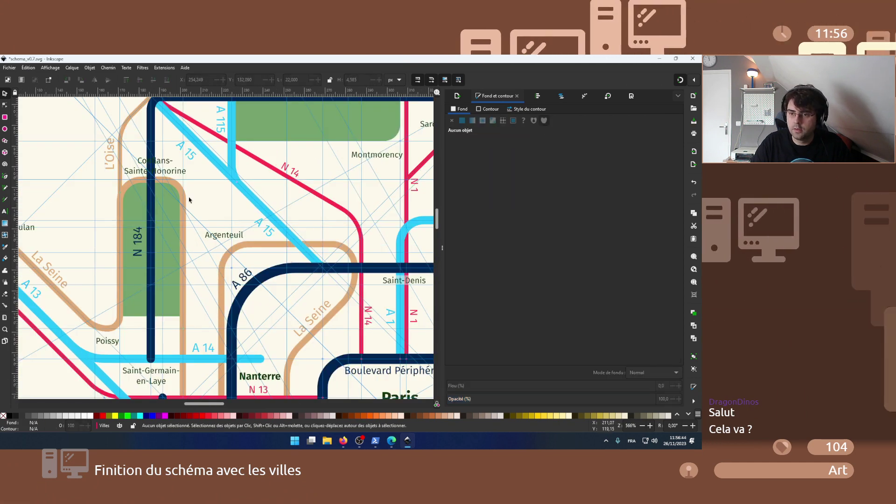
- Paste the rectangle over Conflans-Sainte-Honorine, enlarge it to about 30.1 by 9.1 px, and lower it behind the text
scroll(128, 155, up, 3)
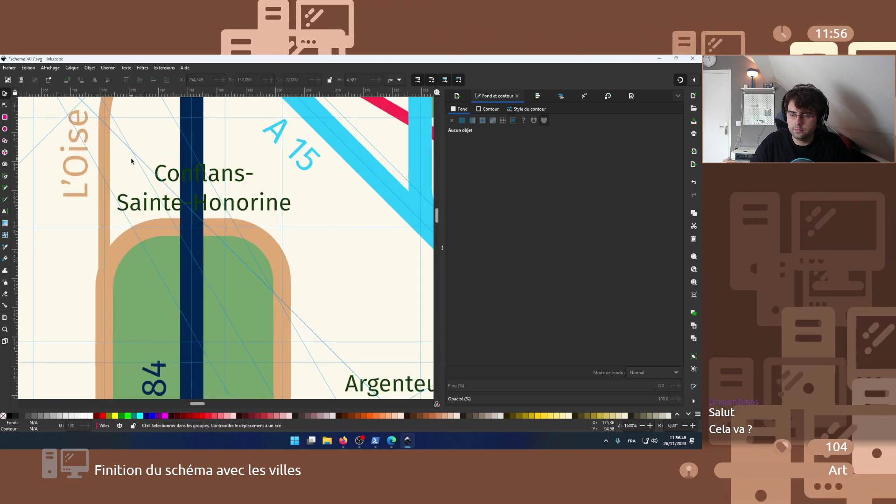
drag(131, 161, 179, 198)
drag(251, 182, 297, 159)
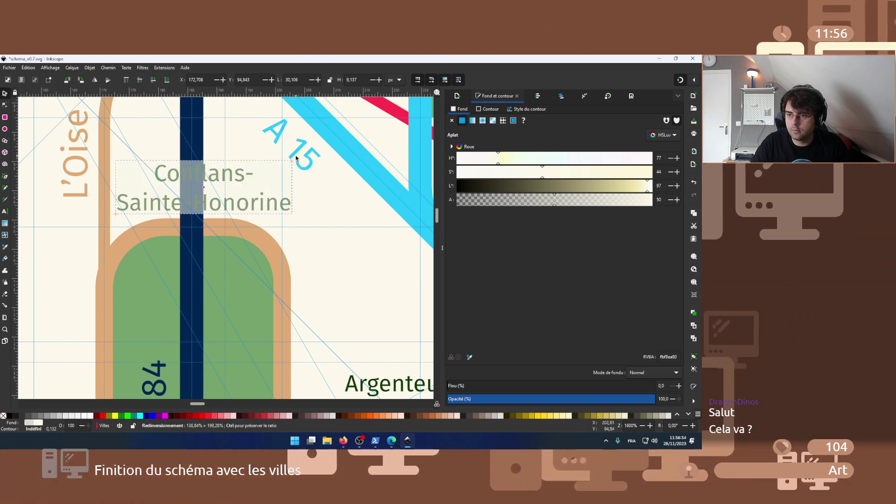
key(Page_Down)
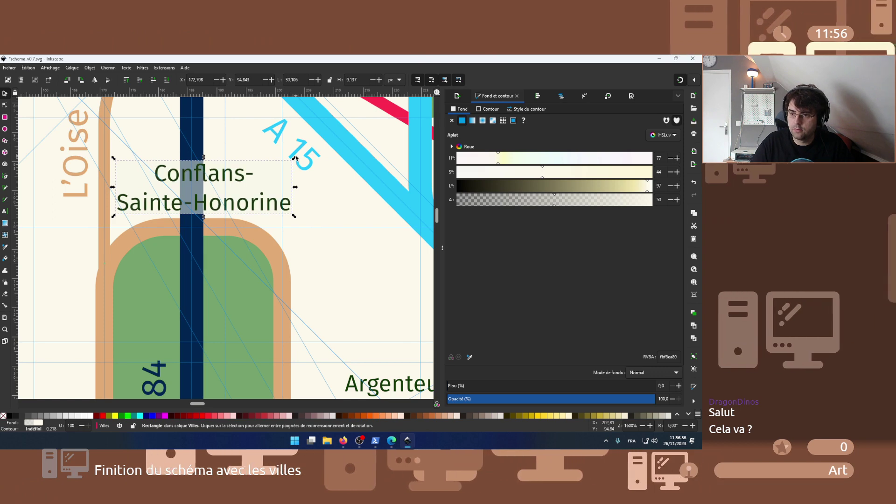
scroll(266, 156, down, 2)
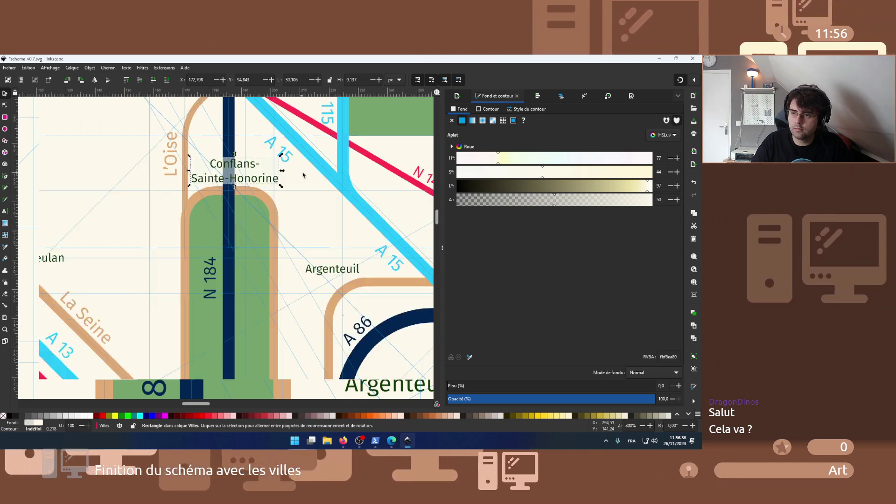
- Paste another copy of the rectangle and position it over the Pontoise line of the Cergy-Pontoise label
scroll(258, 322, up, 6)
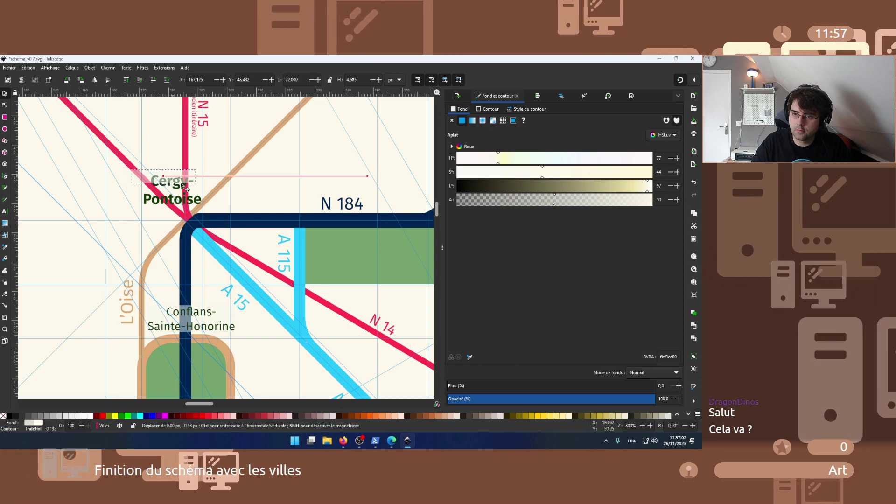
drag(166, 180, 183, 201)
scroll(162, 196, up, 1)
scroll(161, 197, up, 3)
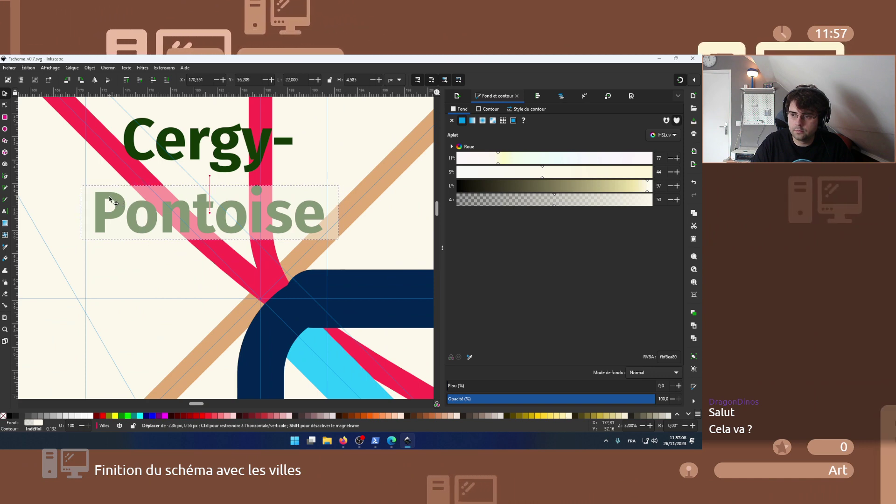
drag(111, 200, 116, 202)
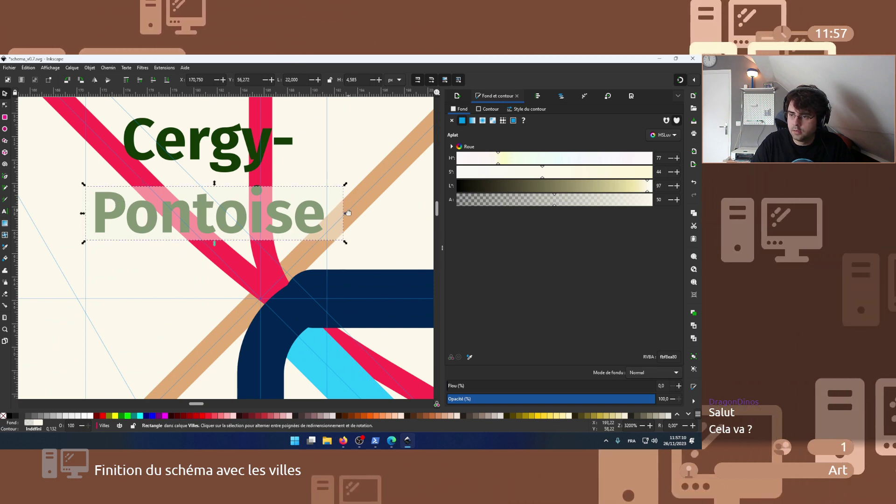
- Resize the rectangle to about 21.6 by 11.5 px to cover both lines of Cergy-Pontoise, and lower it behind the text
drag(348, 212, 342, 212)
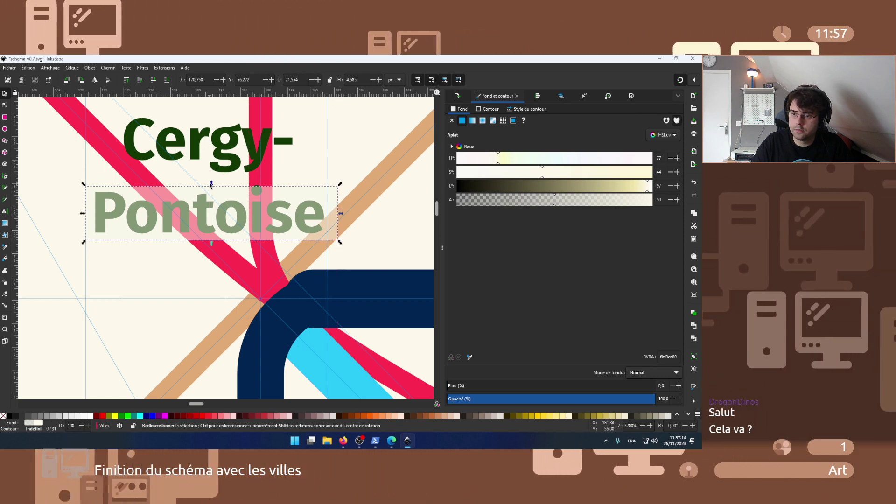
drag(212, 181, 208, 109)
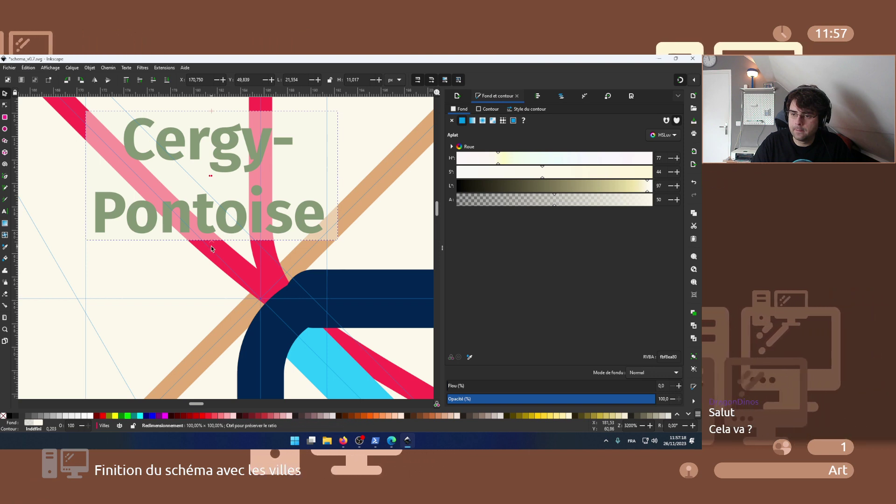
key(Page_Down)
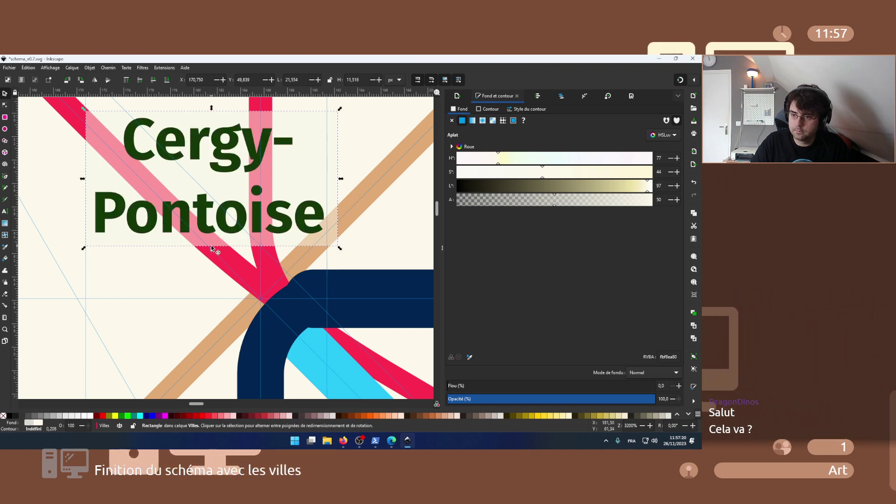
key(Escape)
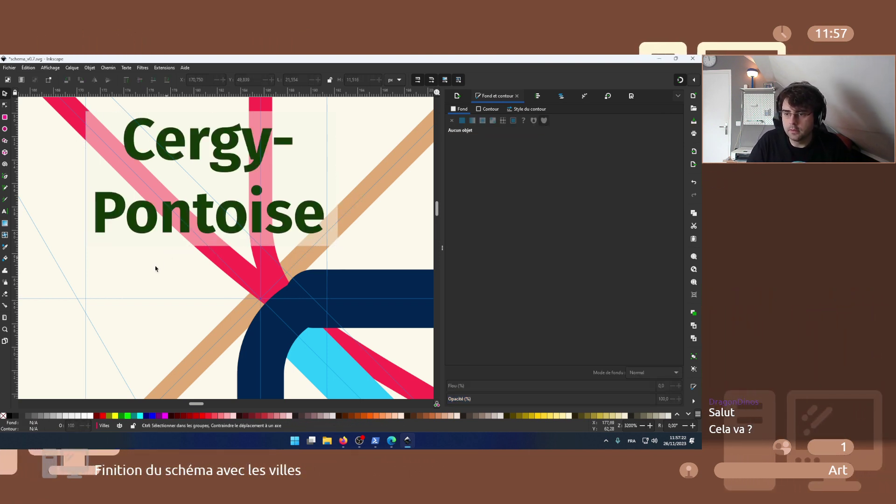
- Paste a copy of the rectangle at the L'Hay-les-Roses label and position it over its first line
ctrl+scroll(154, 266, down, 7)
scroll(151, 271, down, 3)
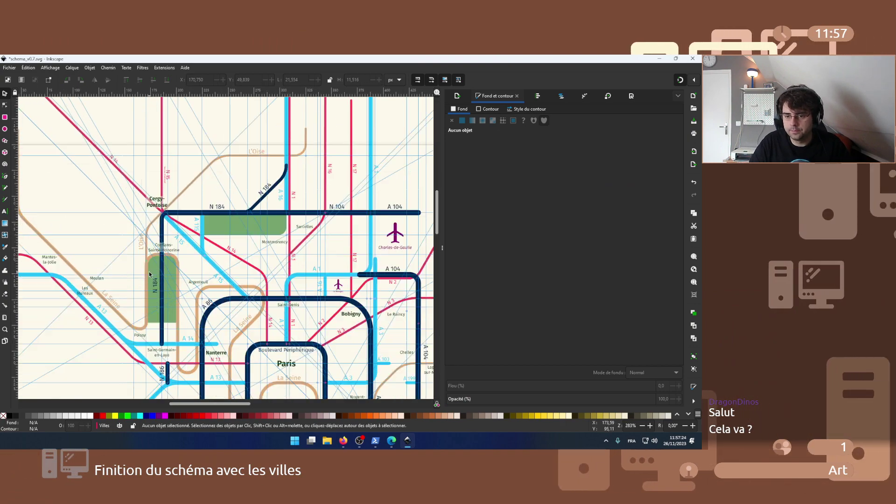
scroll(150, 275, down, 2)
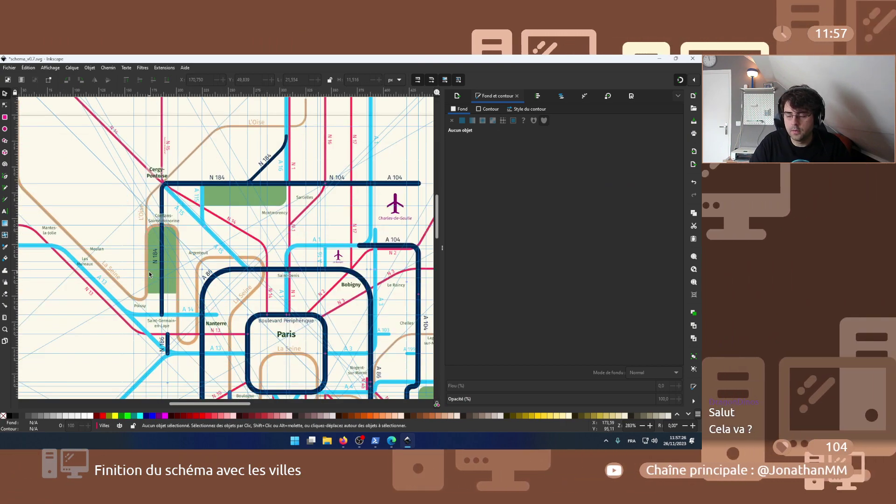
scroll(149, 275, down, 3)
scroll(222, 303, down, 3)
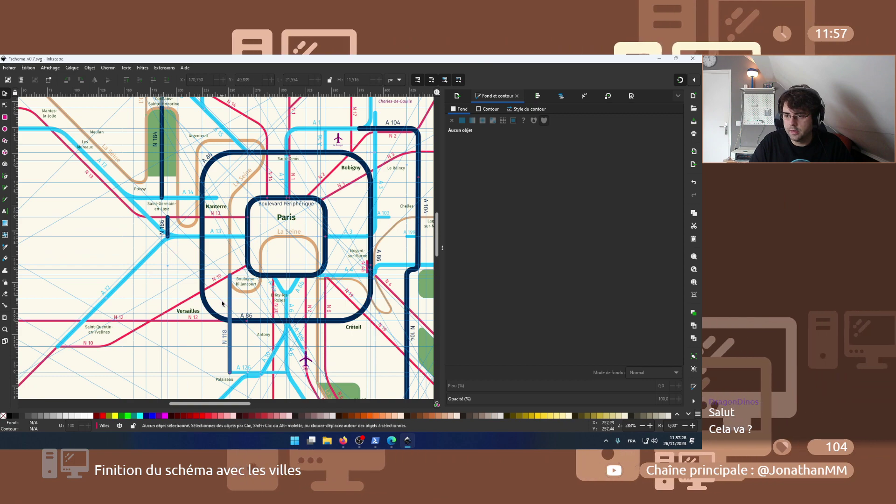
scroll(222, 304, down, 6)
scroll(280, 176, up, 5)
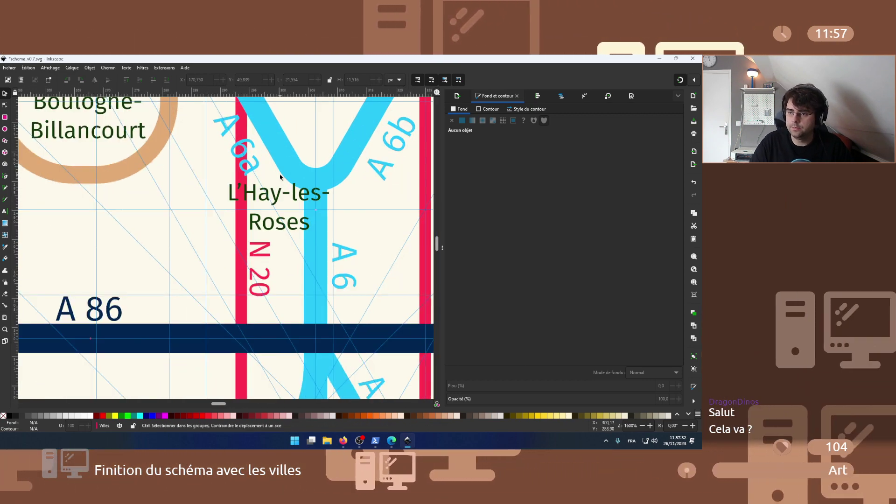
key(ctrl+v)
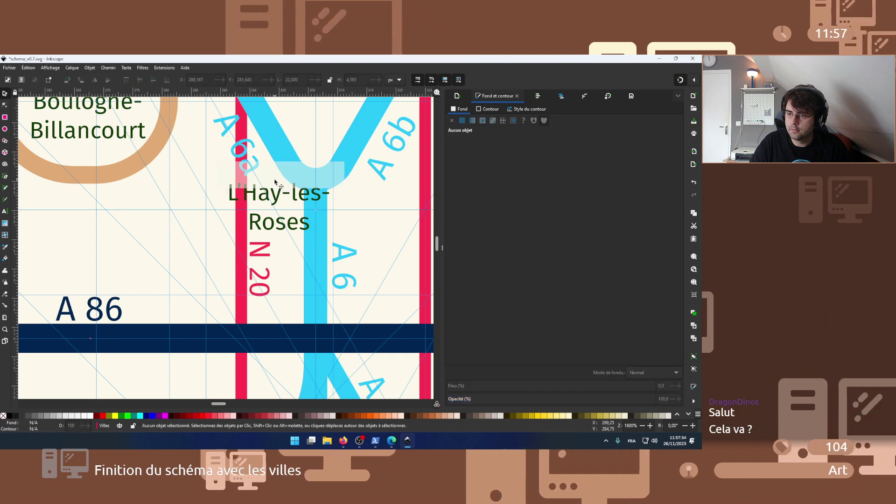
drag(273, 178, 284, 196)
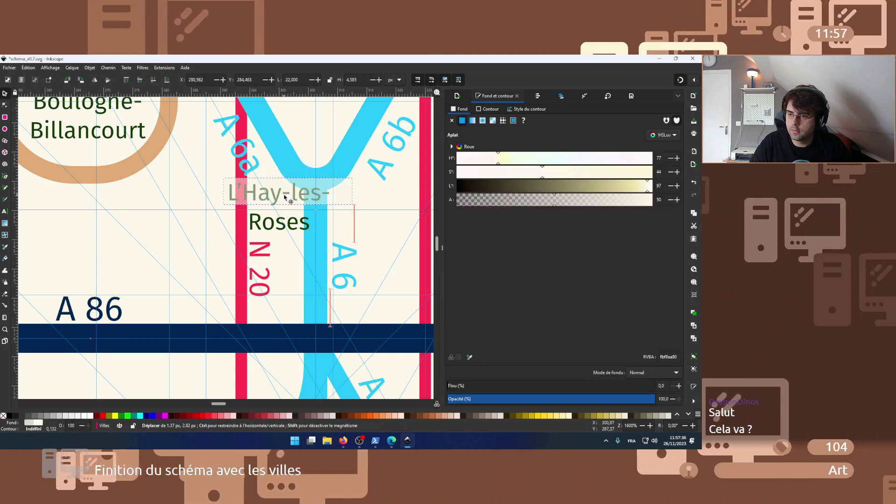
- Resize the rectangle to about 18.5 by 9.4 px to cover both lines of L'Hay-les-Roses, and lower it behind the text
drag(353, 206, 335, 234)
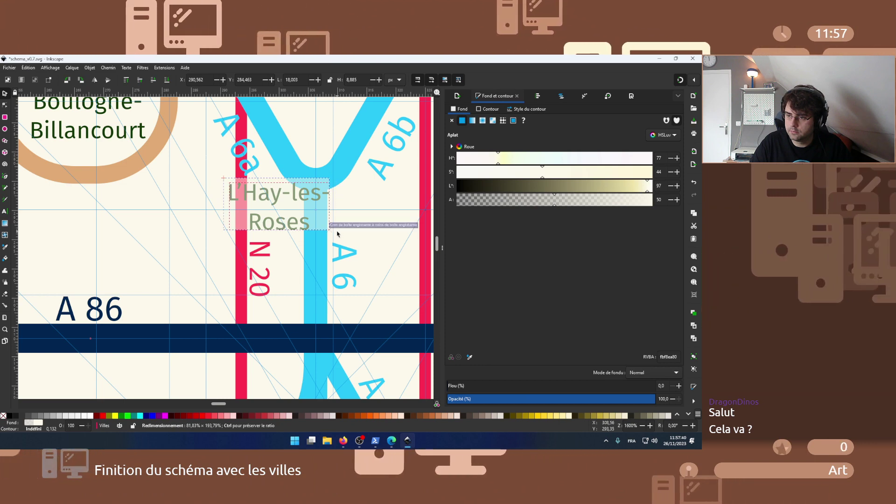
scroll(329, 227, up, 5)
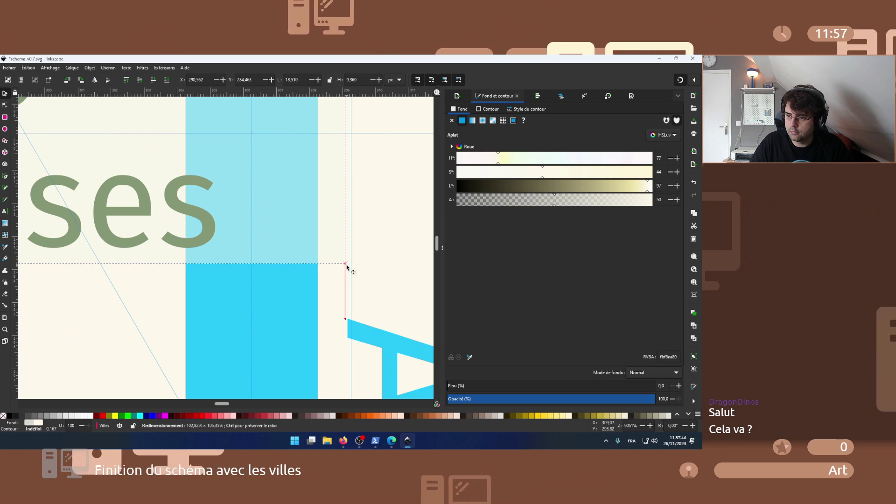
scroll(311, 260, down, 7)
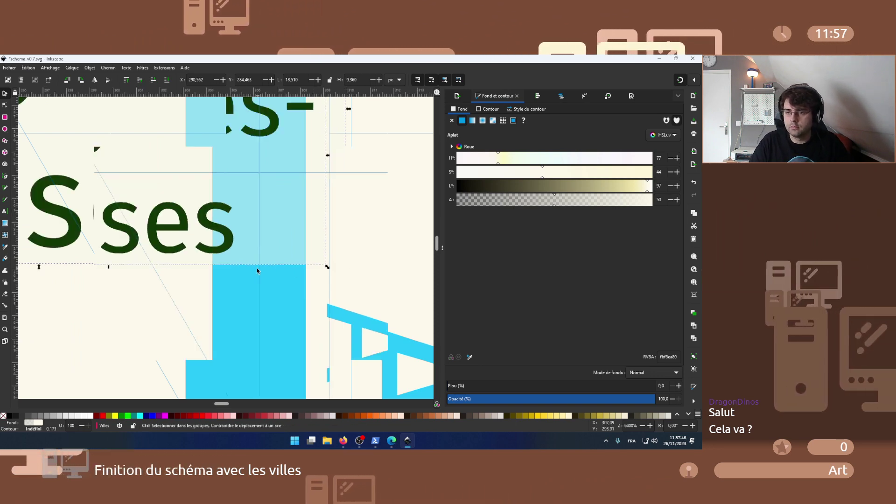
scroll(258, 272, down, 2)
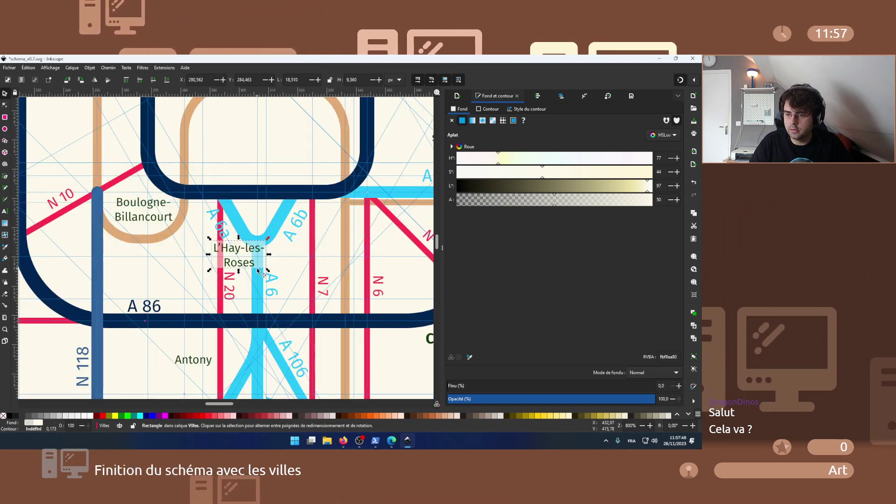
- Paste a copy of the rectangle at Évry-Courcouronnes and align it with the start of the label's second line
scroll(254, 293, down, 3)
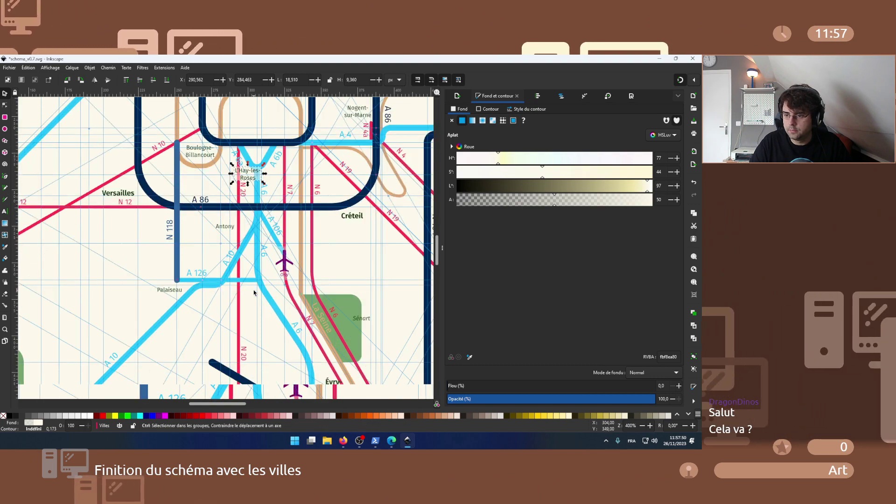
scroll(254, 292, down, 2)
scroll(290, 293, up, 5)
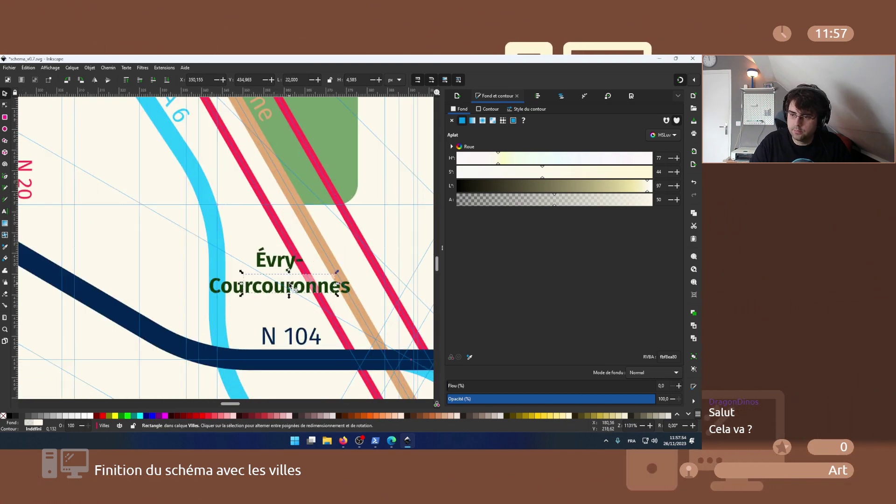
scroll(290, 286, up, 3)
drag(229, 270, 123, 279)
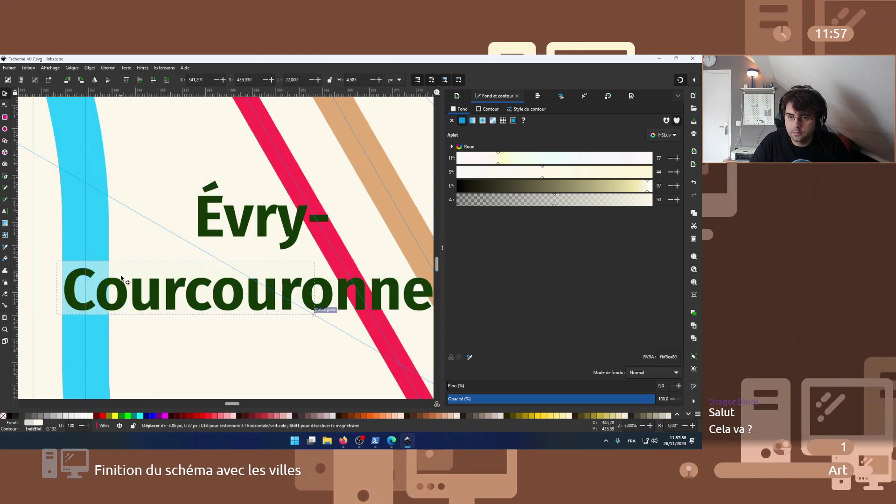
scroll(122, 278, down, 2)
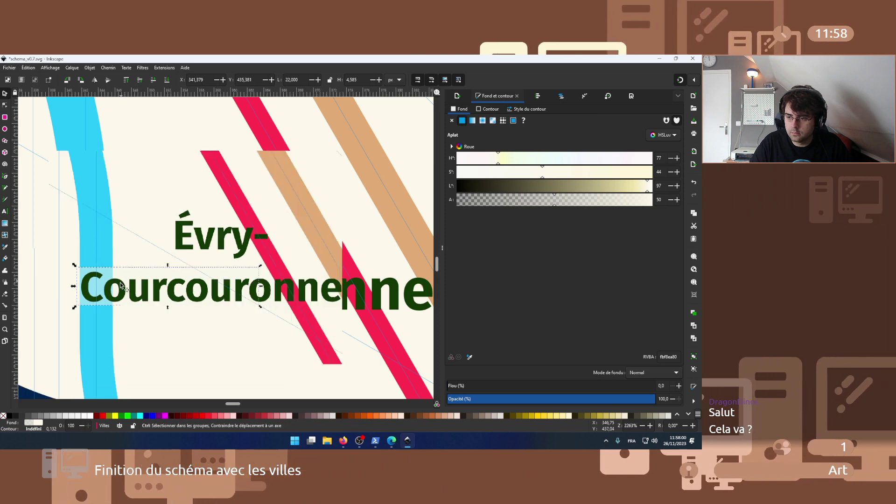
- Resize the rectangle to about 35 by 11.9 px to cover both lines of Évry-Courcouronnes, keeping it behind the text
scroll(234, 286, up, 1)
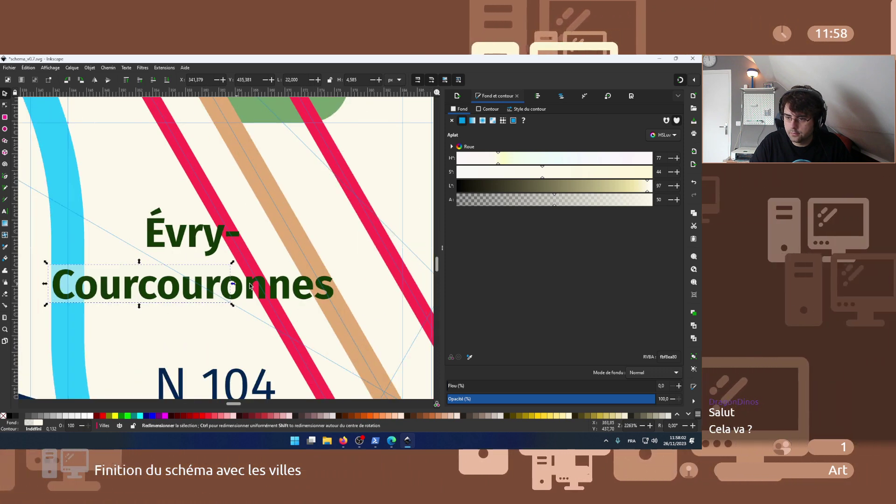
drag(250, 285, 326, 284)
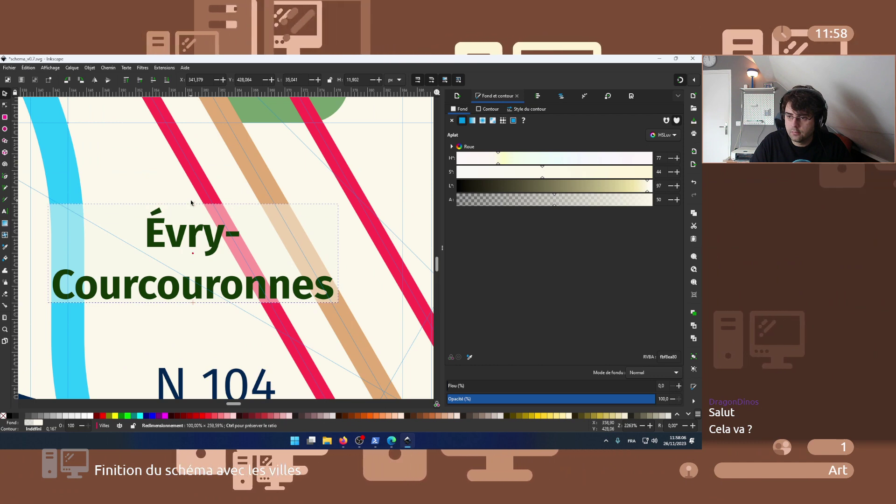
drag(191, 200, 161, 203)
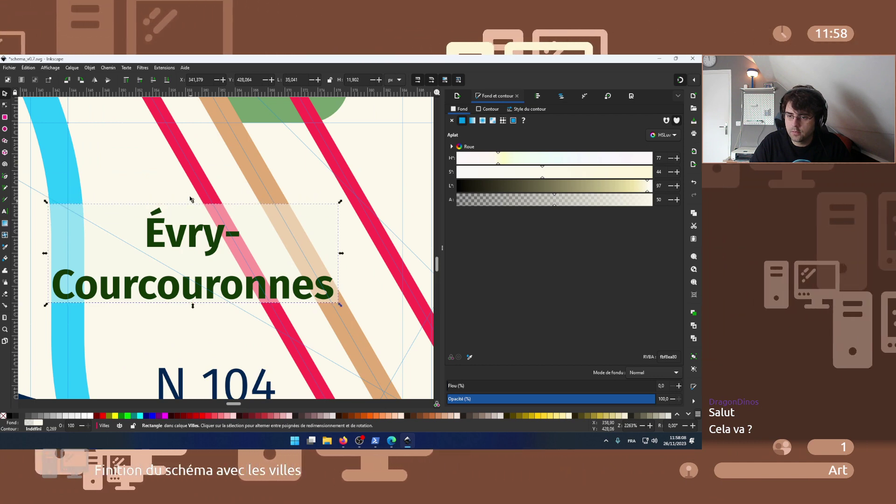
key(Escape)
- Paste a copy of the rectangle at the Fontainebleau label, position it over the name and widen it to about 27 px
scroll(159, 204, down, 6)
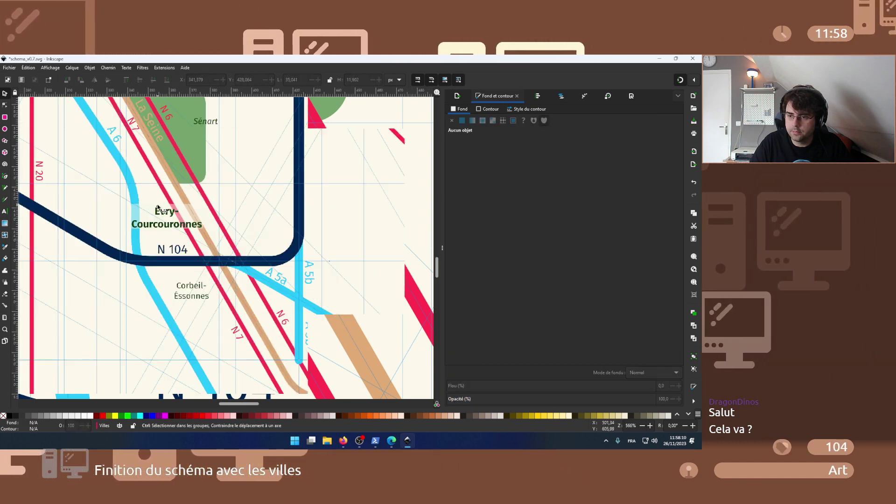
scroll(240, 284, down, 2)
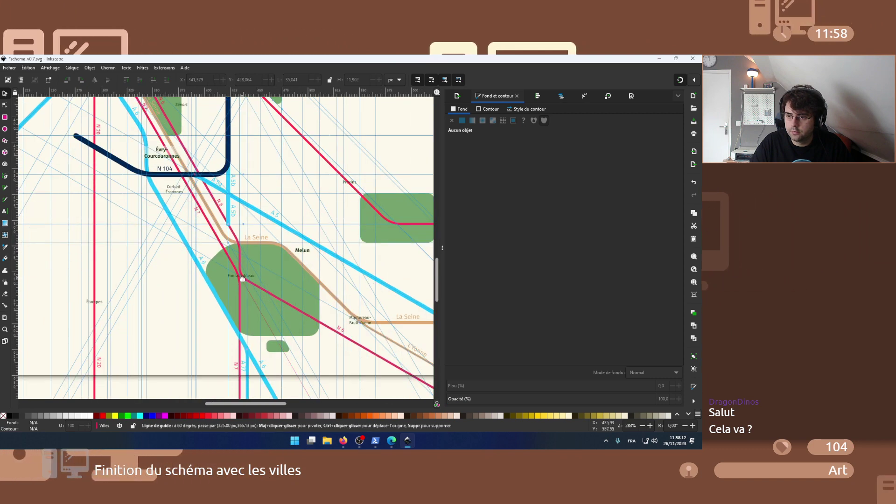
scroll(242, 279, up, 4)
click(243, 278)
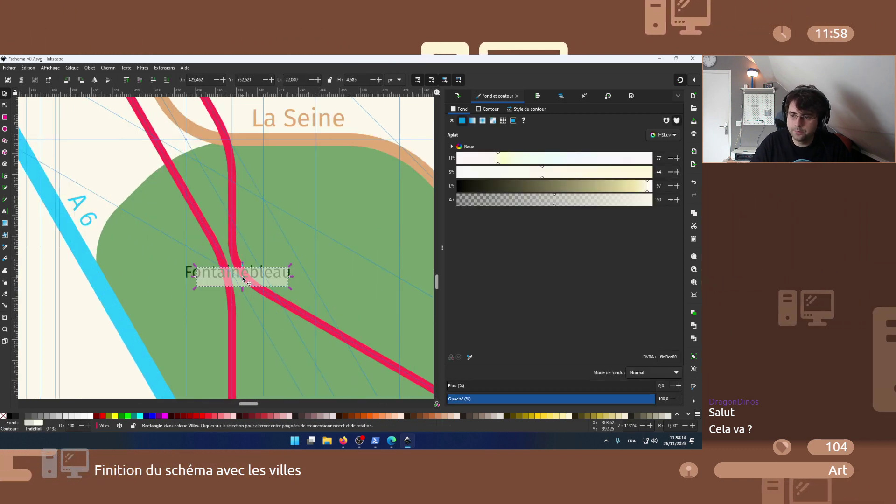
scroll(234, 285, up, 2)
drag(237, 289, 206, 274)
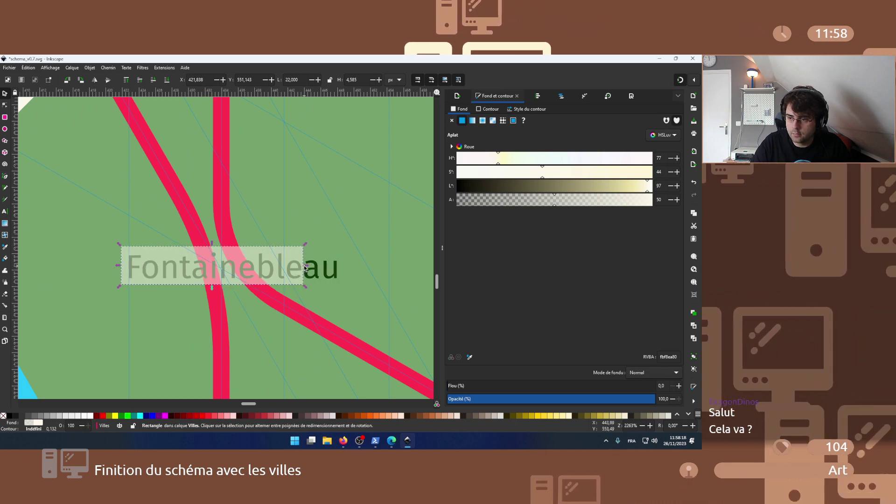
drag(305, 265, 348, 268)
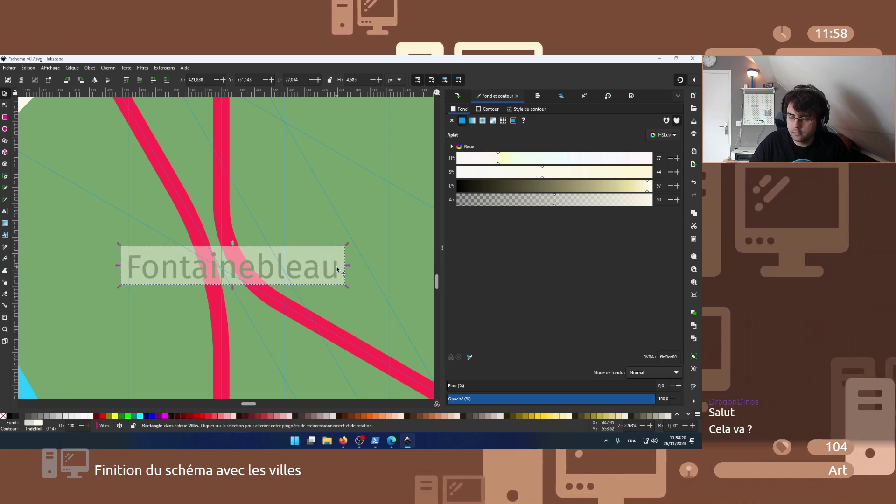
- Place a copy of the rectangle behind both lines of Montereau-Fault-Yonne, sized about 22 by 8.8 px
scroll(269, 242, down, 1)
scroll(269, 242, down, 7)
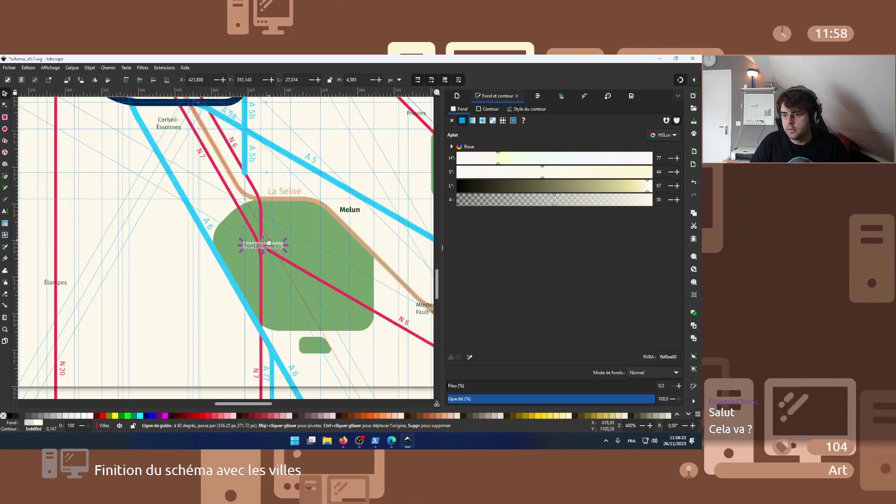
scroll(328, 270, up, 8)
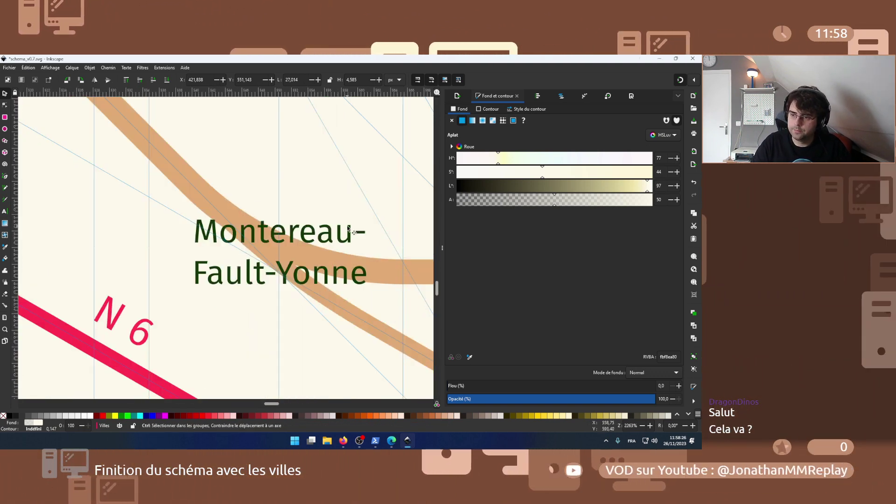
drag(353, 232, 279, 261)
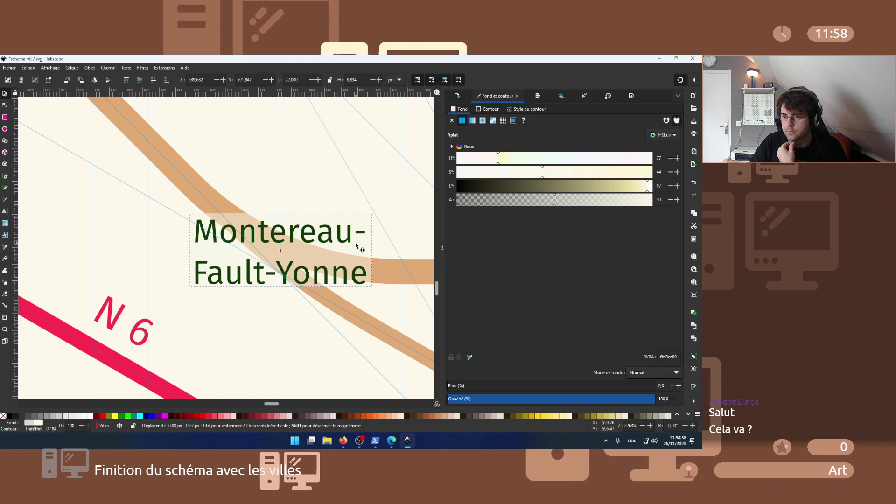
click(340, 196)
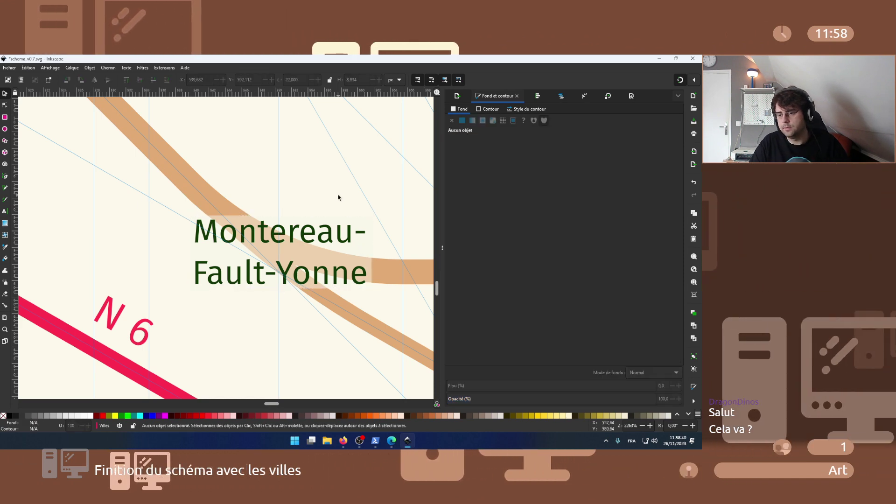
scroll(295, 193, down, 3)
scroll(295, 193, down, 5)
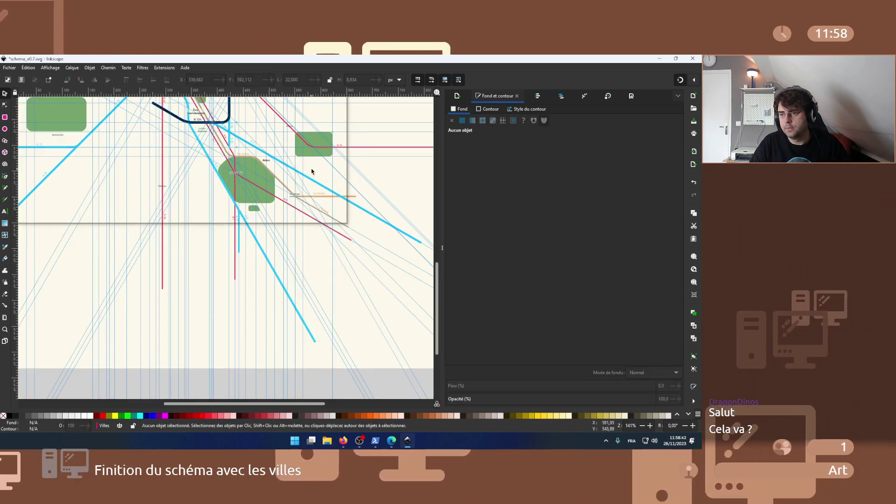
scroll(290, 250, up, 2)
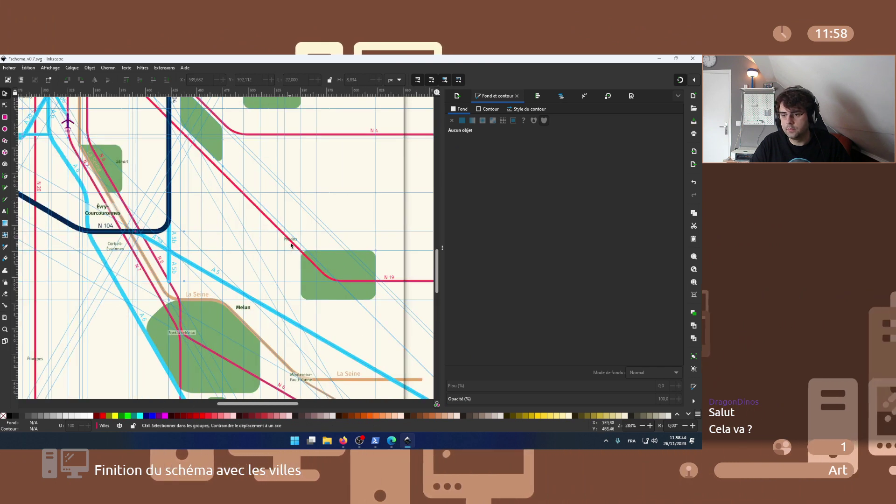
scroll(290, 244, up, 9)
scroll(294, 213, down, 2)
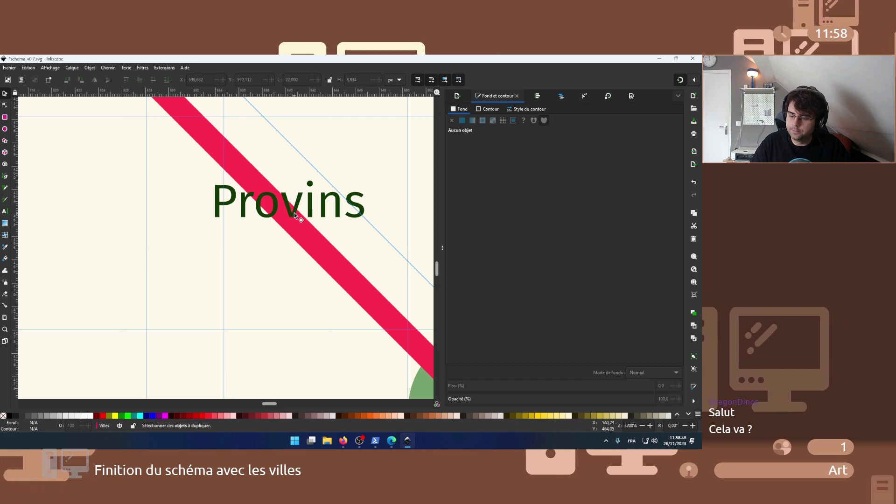
click(294, 214)
scroll(294, 213, down, 3)
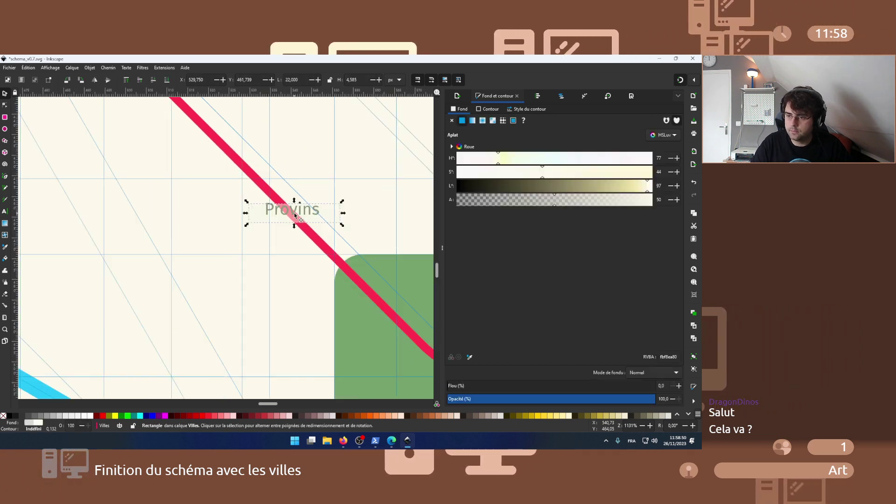
key(ctrl+z)
scroll(286, 230, down, 3)
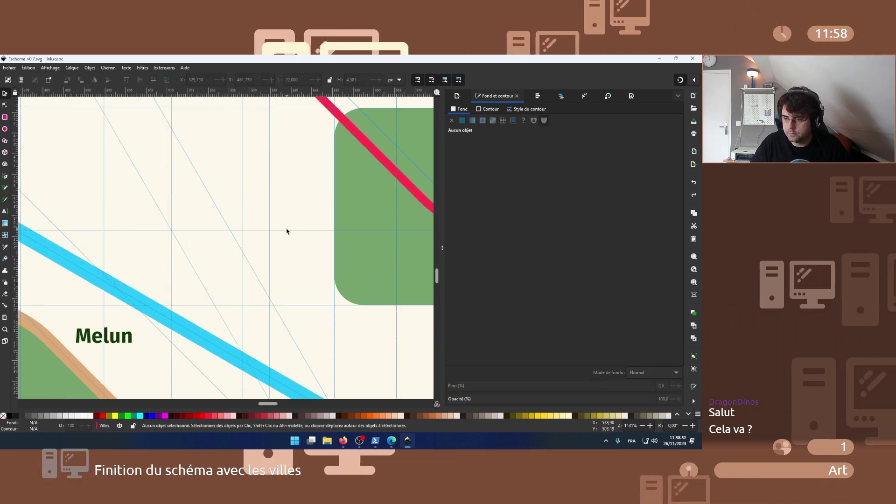
scroll(287, 231, down, 1)
scroll(287, 231, down, 3)
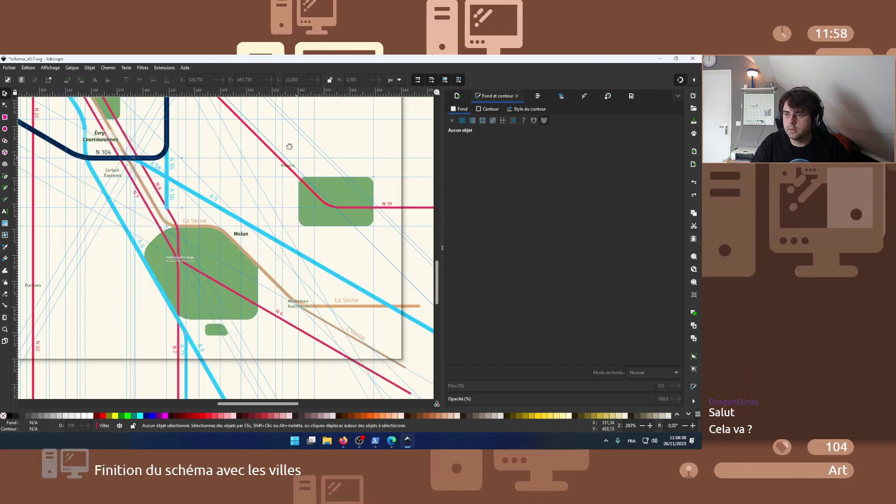
- Paste a copy of the rectangle over the Provins label, narrow it to about 14.7 px and lower it behind the text
scroll(283, 162, up, 7)
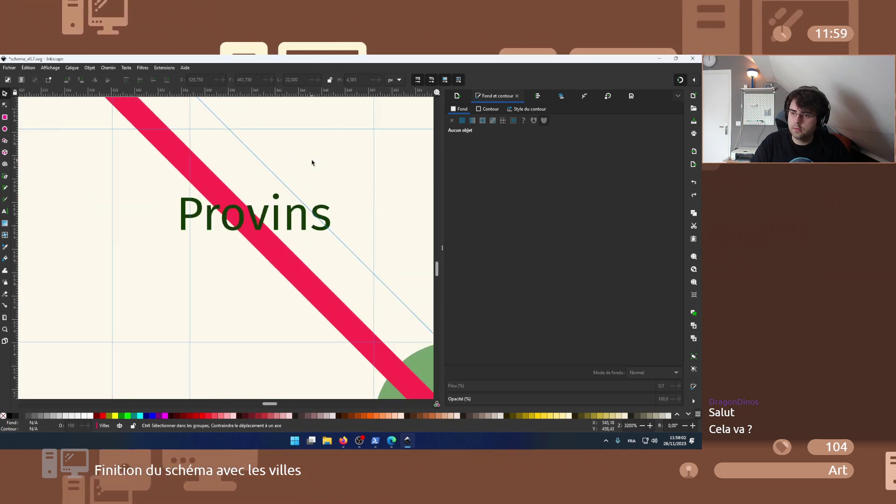
click(312, 162)
key(Escape)
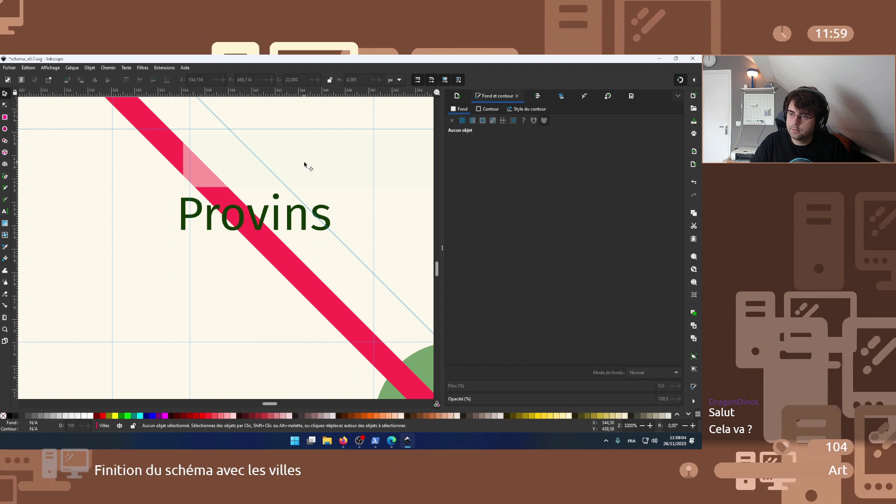
drag(306, 167, 284, 222)
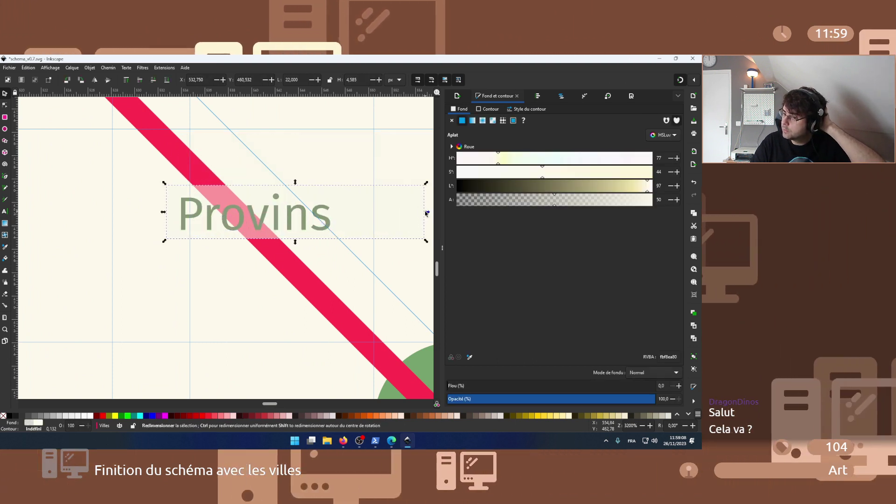
drag(425, 211, 344, 216)
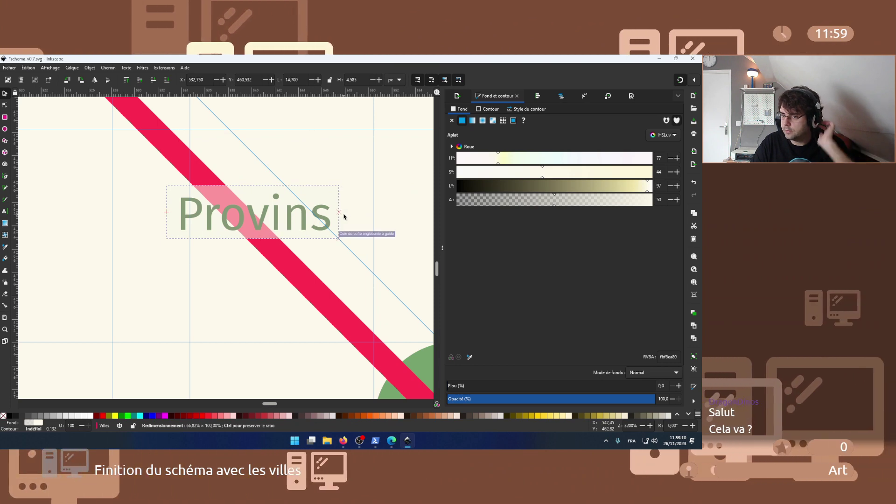
scroll(245, 258, down, 8)
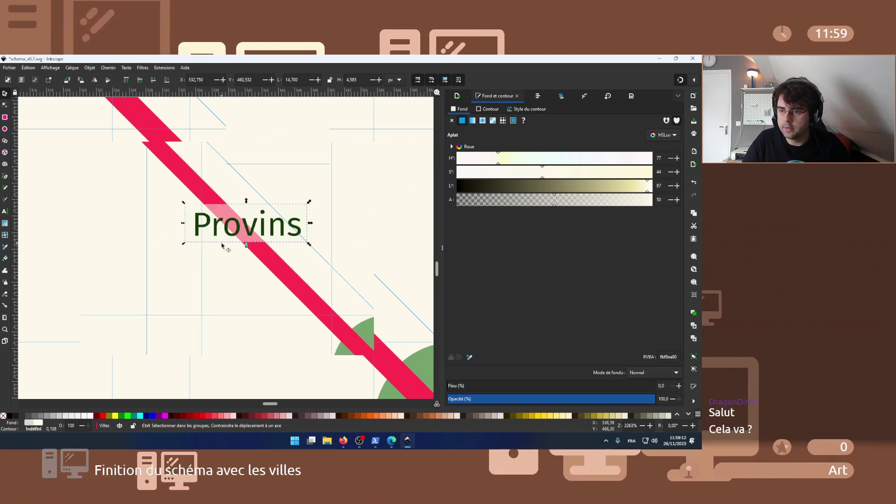
- Paste a copy of the rectangle at the Les Mureaux label and align it with the end of the second line
drag(170, 201, 297, 251)
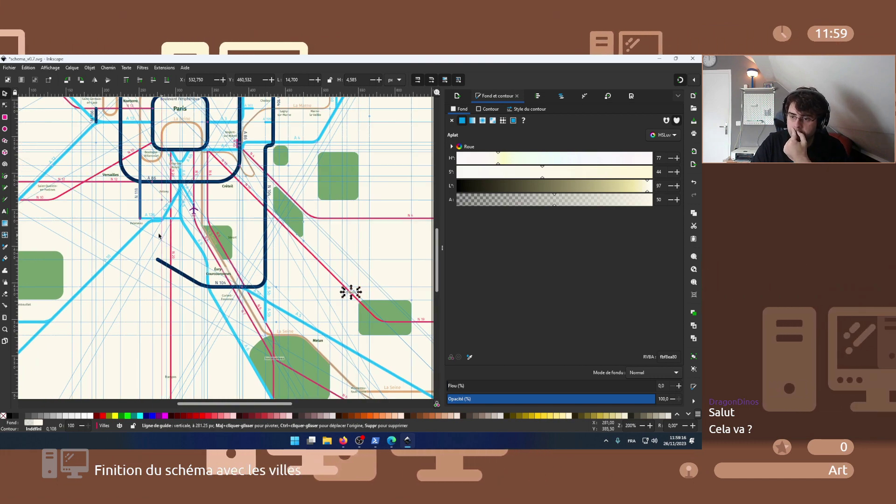
drag(158, 236, 194, 291)
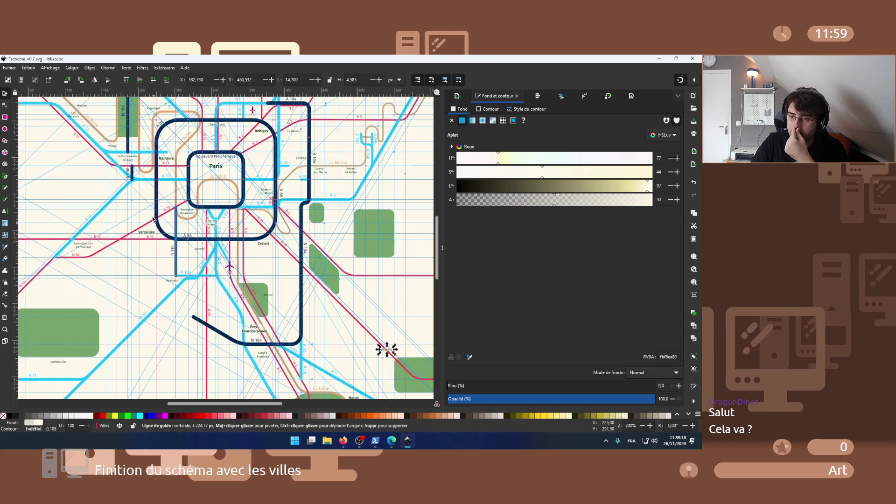
drag(125, 215, 196, 277)
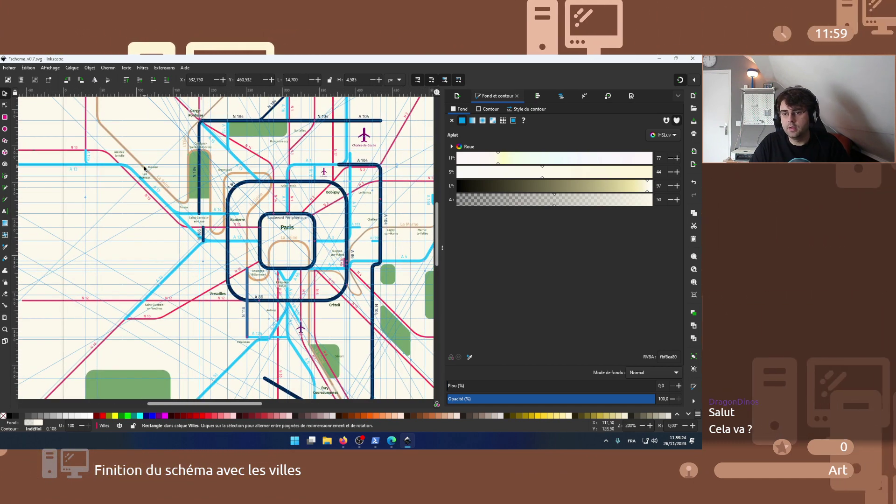
scroll(144, 172, up, 6)
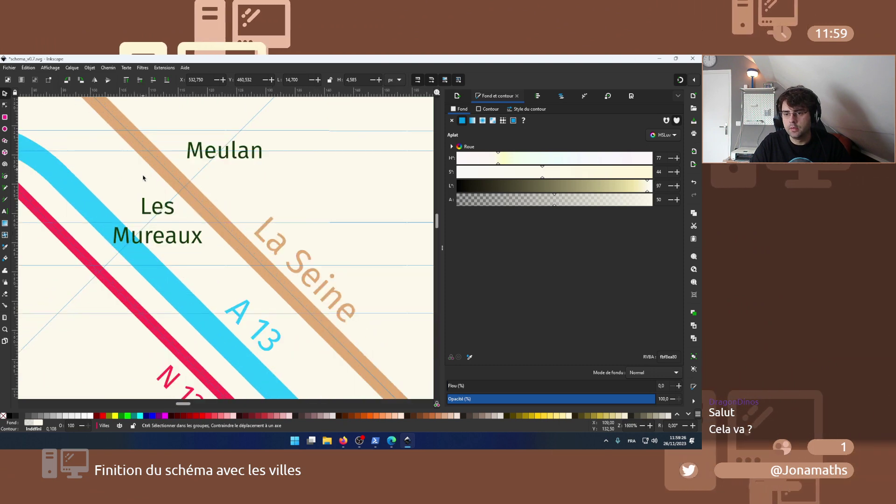
click(156, 208)
drag(156, 207, 165, 230)
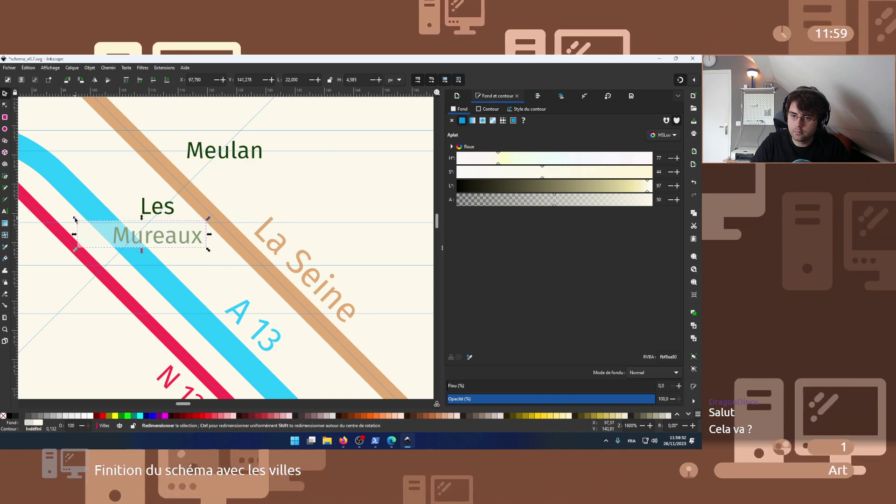
- Resize the rectangle to about 17 by 9.2 px to cover both lines of Les Mureaux, and lower it behind the text
drag(75, 218, 104, 190)
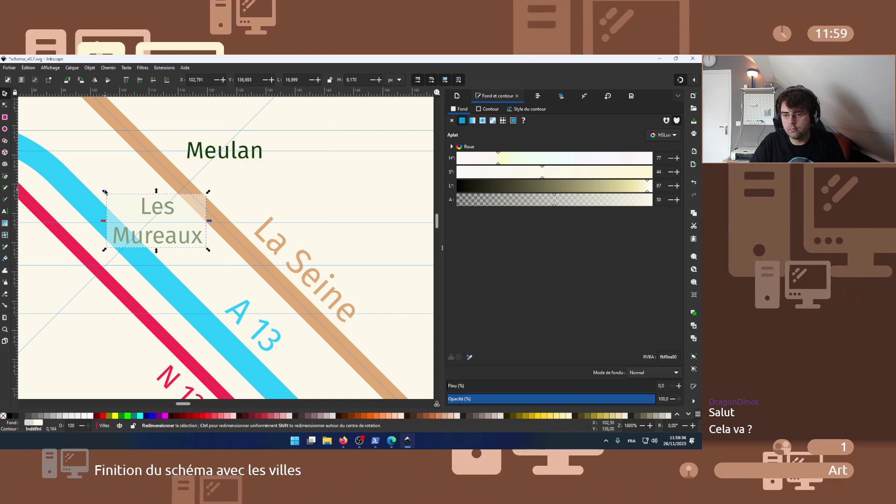
key(Page_Down)
key(Escape)
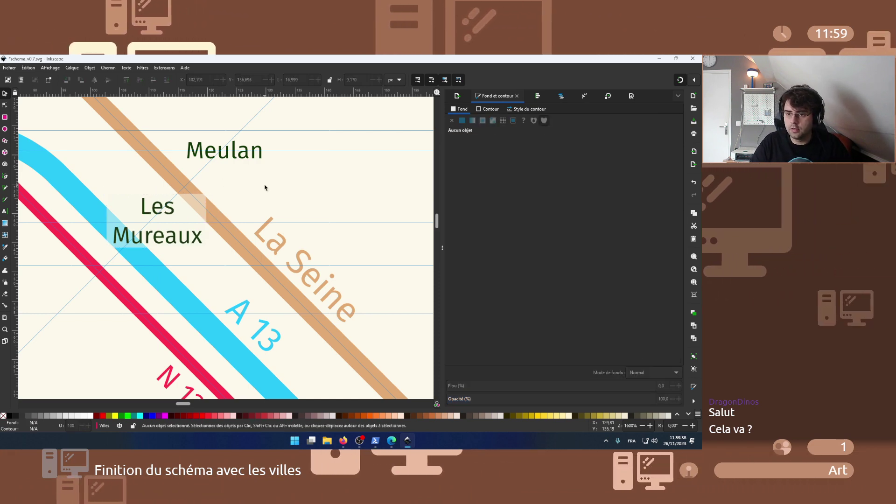
- Paste a copy of the rectangle at the Meaux label and position it over the name, starting just before the first letter
ctrl+scroll(256, 188, down, 5)
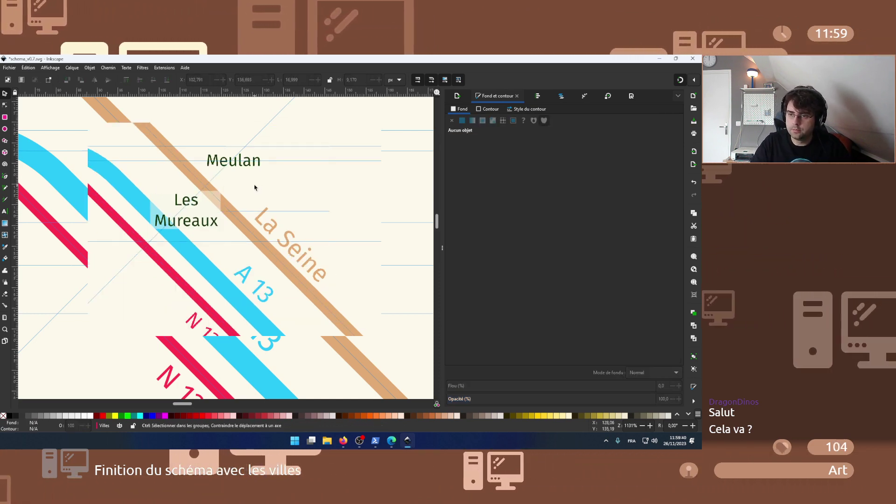
drag(273, 139, 164, 213)
scroll(260, 166, right, 6)
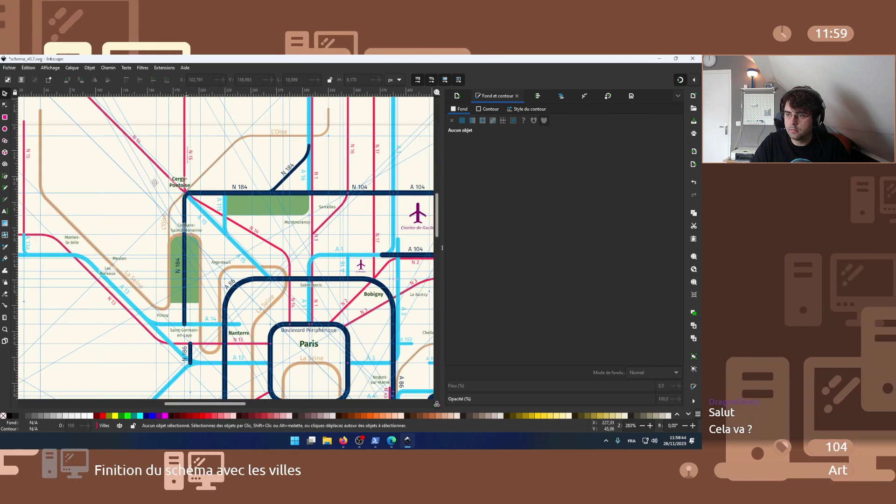
scroll(219, 181, right, 4)
scroll(220, 182, down, 3)
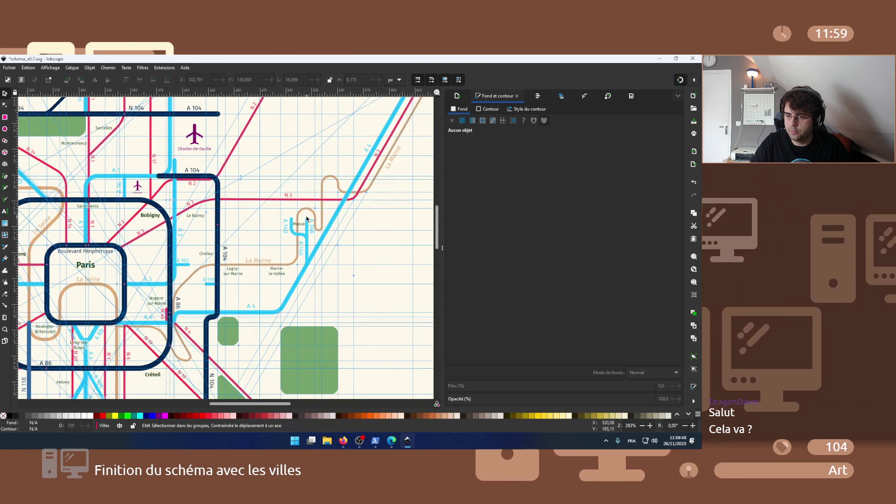
scroll(306, 219, up, 7)
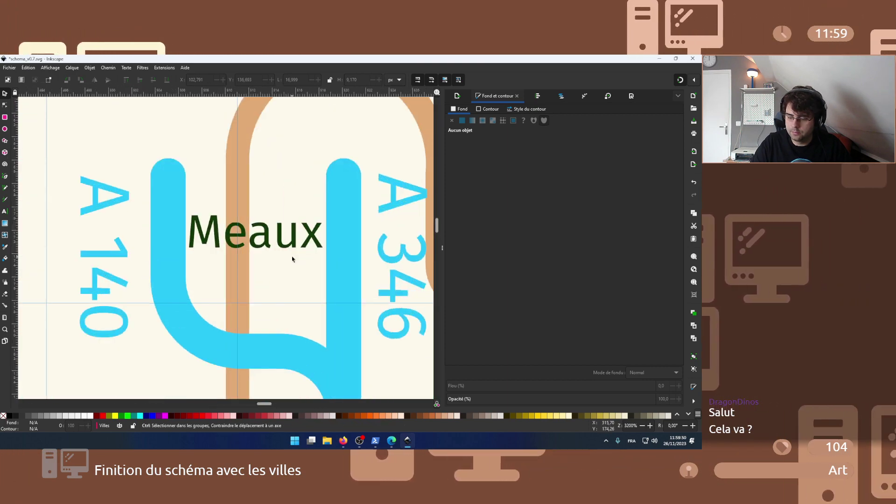
click(292, 259)
drag(241, 267, 258, 238)
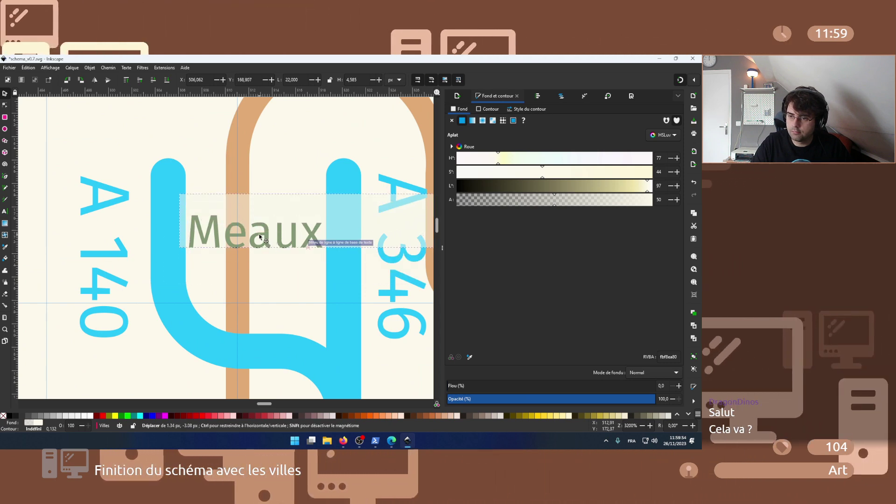
- Narrow the rectangle at Meaux to 12 px so it fits between the A 140 and A 346 roads, and lower it behind the text
scroll(256, 244, down, 2)
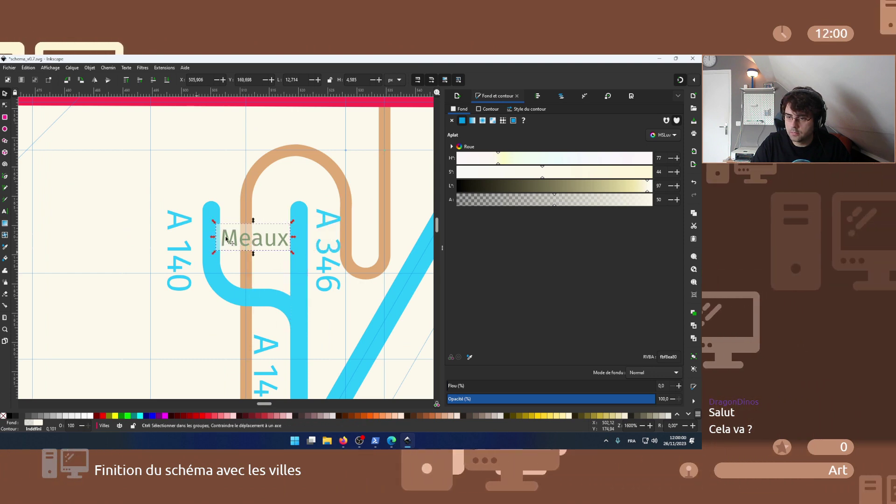
scroll(226, 239, up, 3)
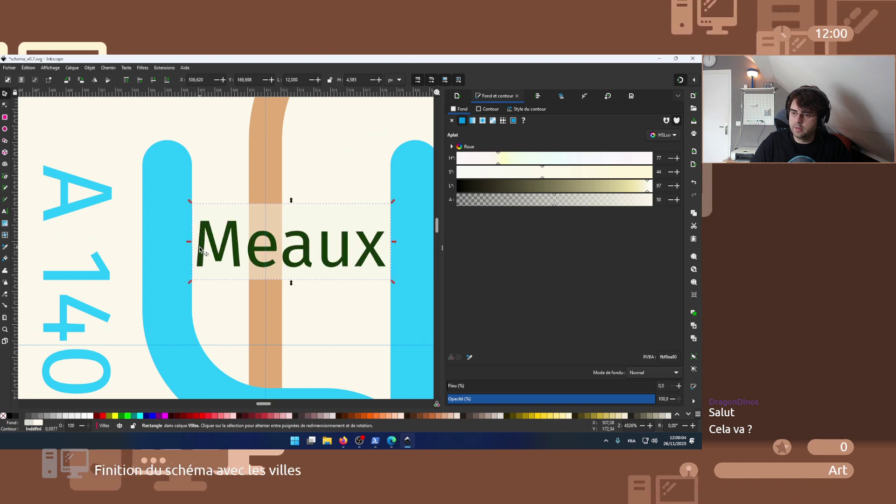
scroll(200, 250, down, 10)
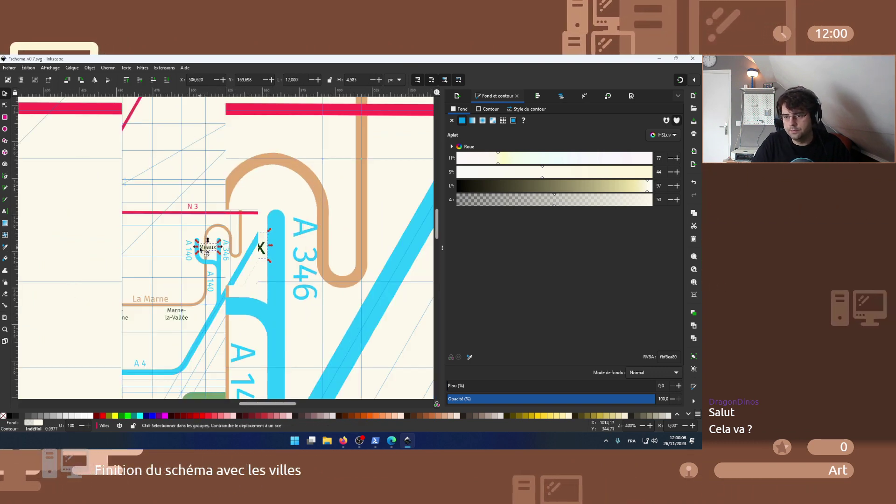
- Lock the Villes layer, then unlock and select the Cartouches Autoroutes layer
drag(185, 265, 273, 143)
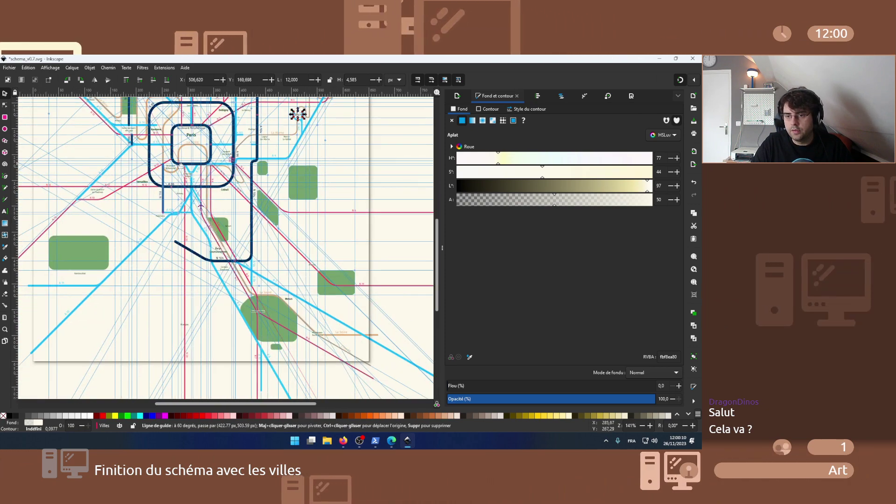
scroll(180, 164, up, 4)
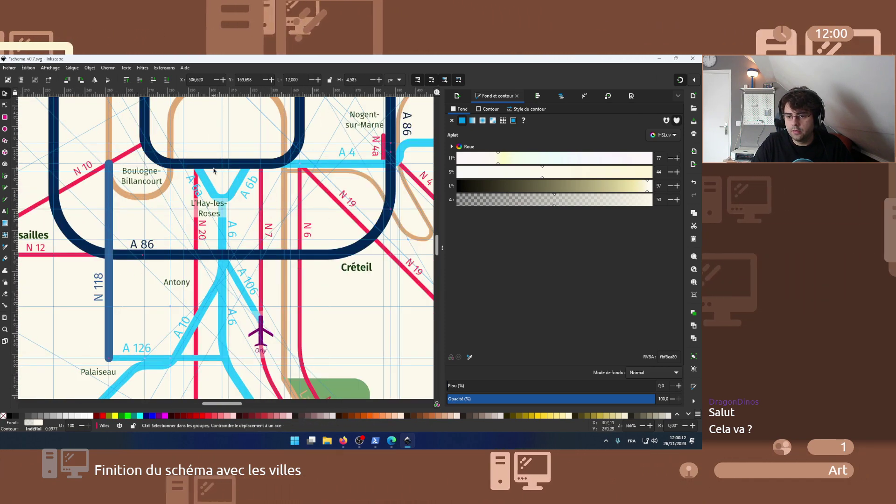
scroll(213, 170, up, 3)
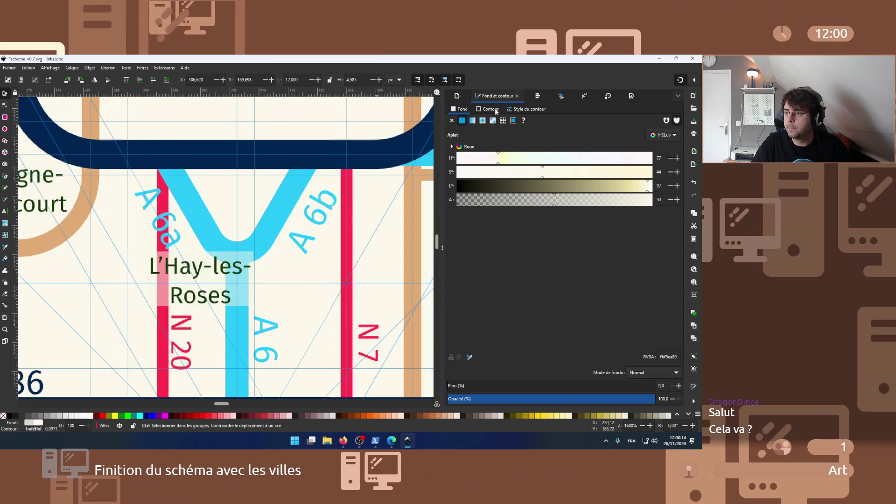
click(561, 95)
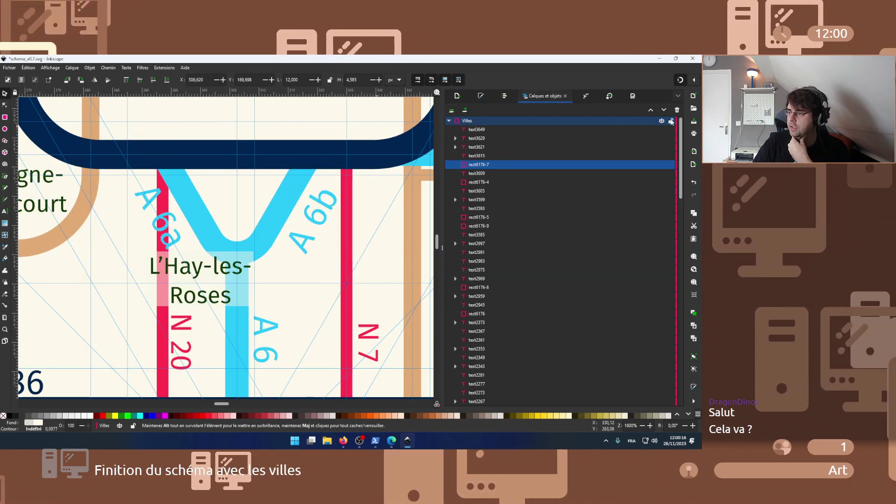
click(671, 121)
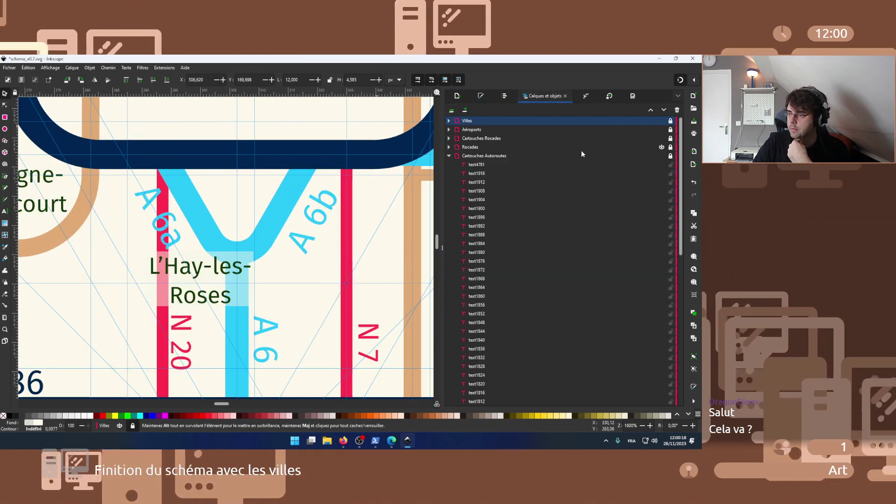
click(671, 155)
click(632, 156)
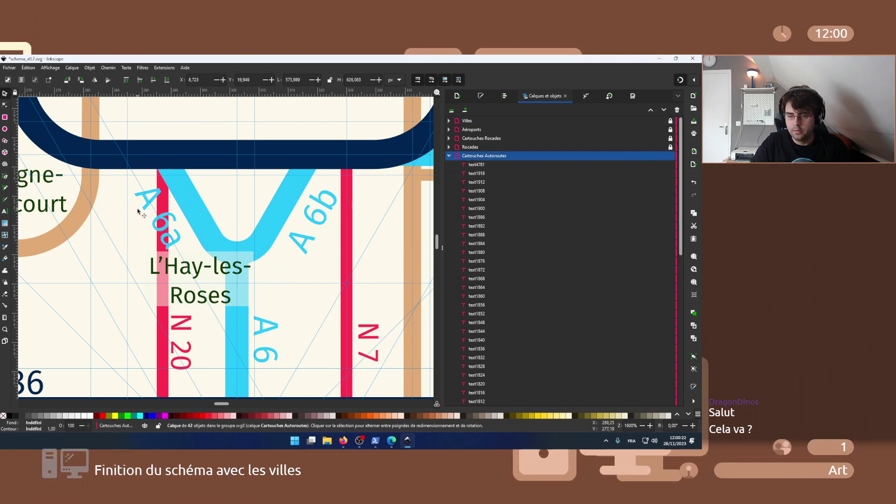
scroll(138, 211, up, 2)
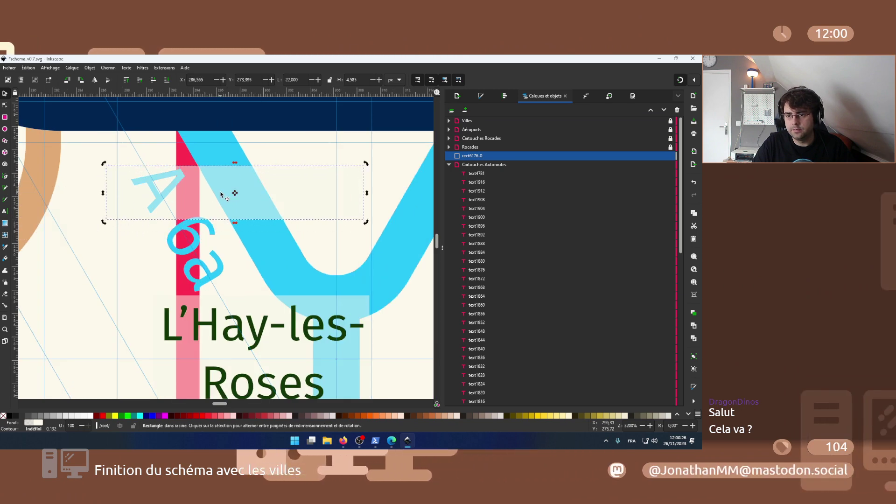
drag(367, 165, 242, 298)
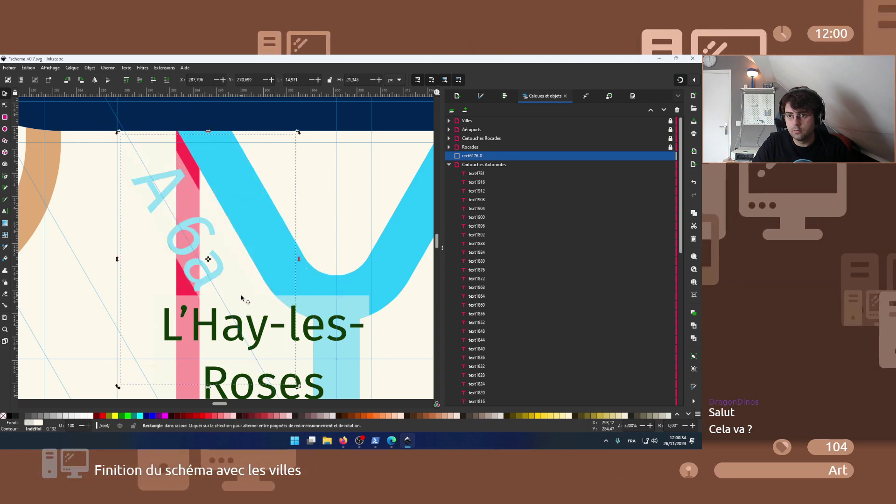
click(242, 297)
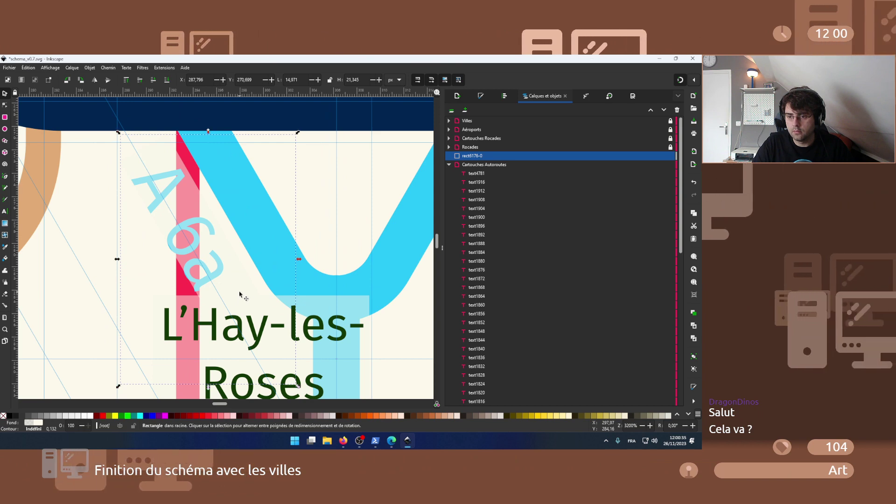
click(143, 161)
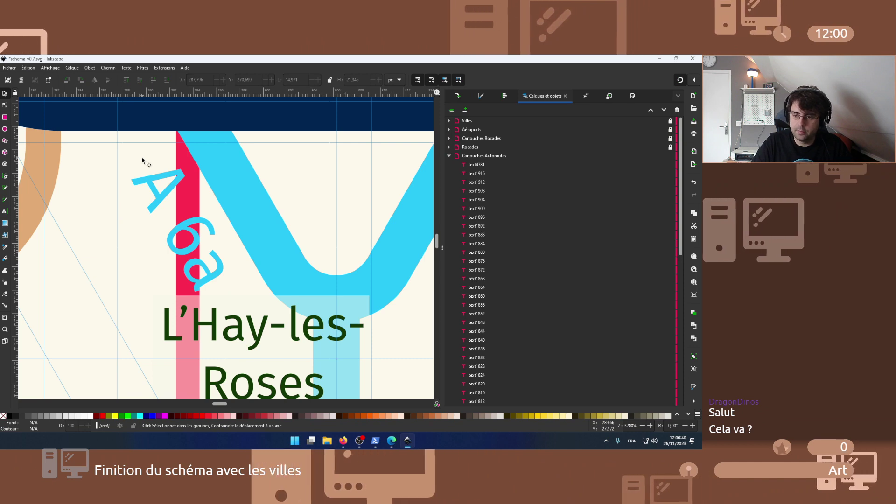
key(ctrl+z)
- Place a copy of the rectangle over the A 6a label, rotate it to follow the slanted text and shorten it
drag(143, 161, 222, 207)
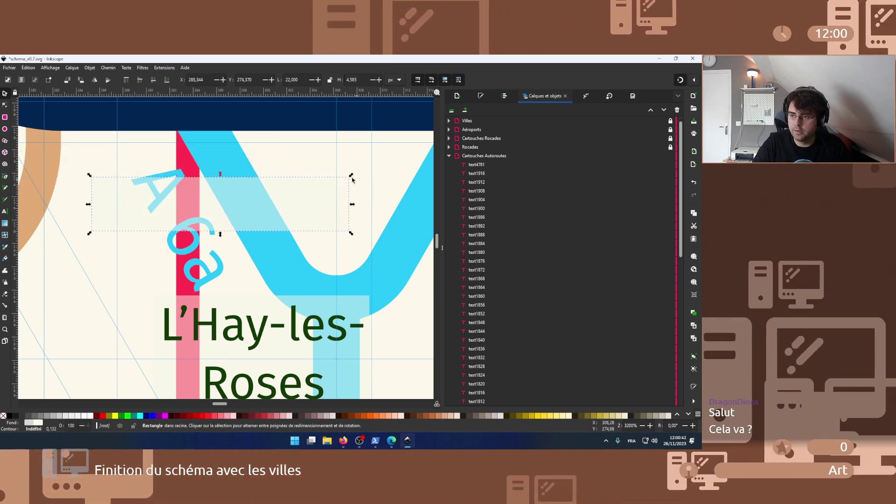
drag(351, 176, 212, 263)
click(213, 263)
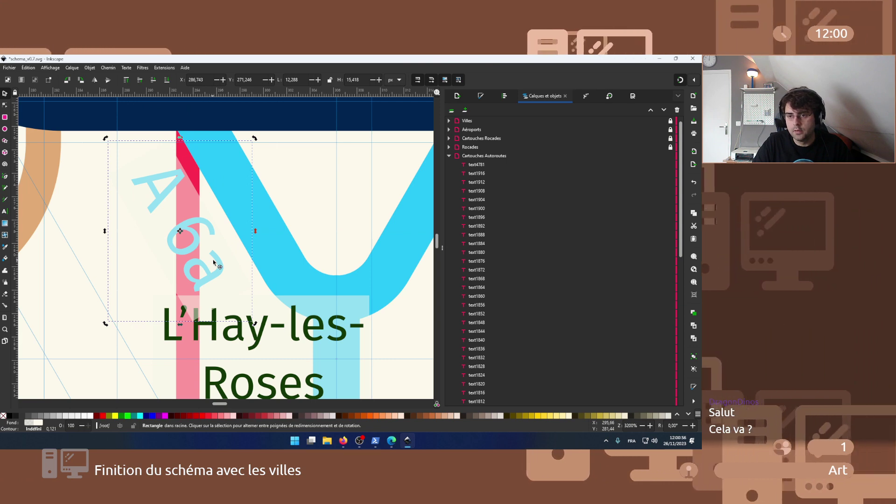
- Reduce the rotated rectangle to about 11.4 by 13 px overall and shift it slightly to centre it over the A 6a label
drag(105, 139, 119, 154)
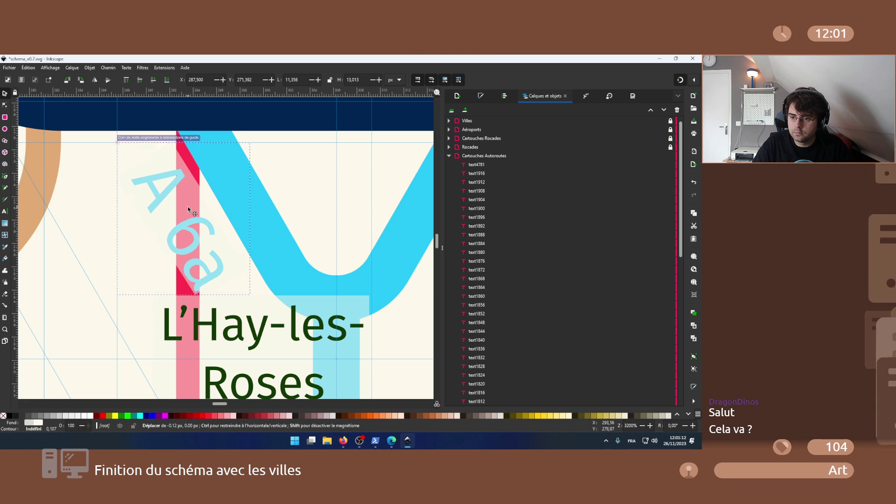
ctrl+scroll(187, 206, up, 3)
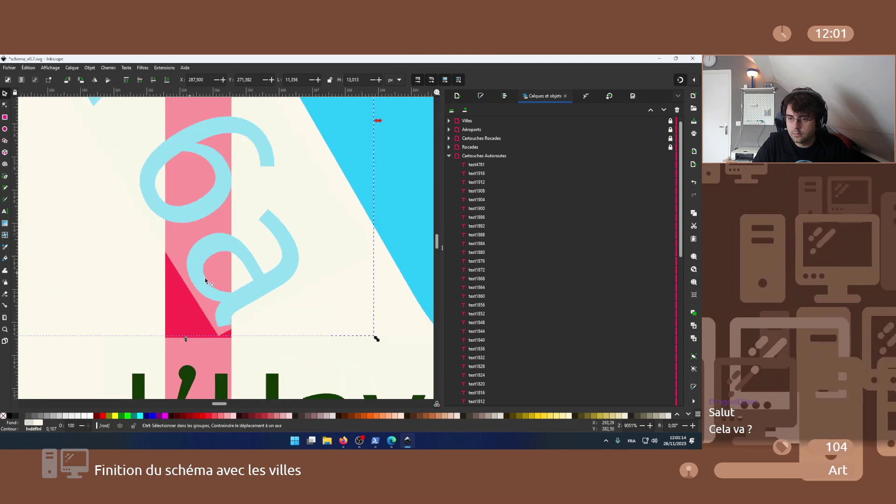
drag(255, 215, 252, 214)
ctrl+scroll(252, 214, down, 3)
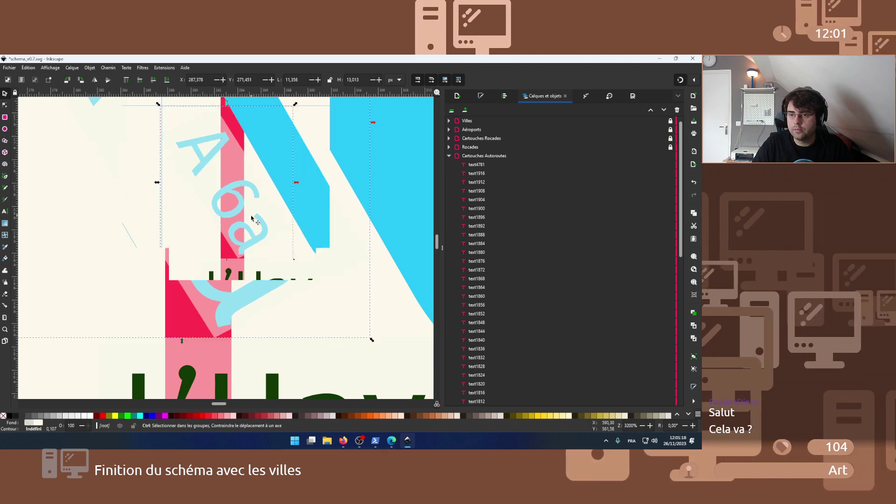
ctrl+scroll(196, 125, up, 1)
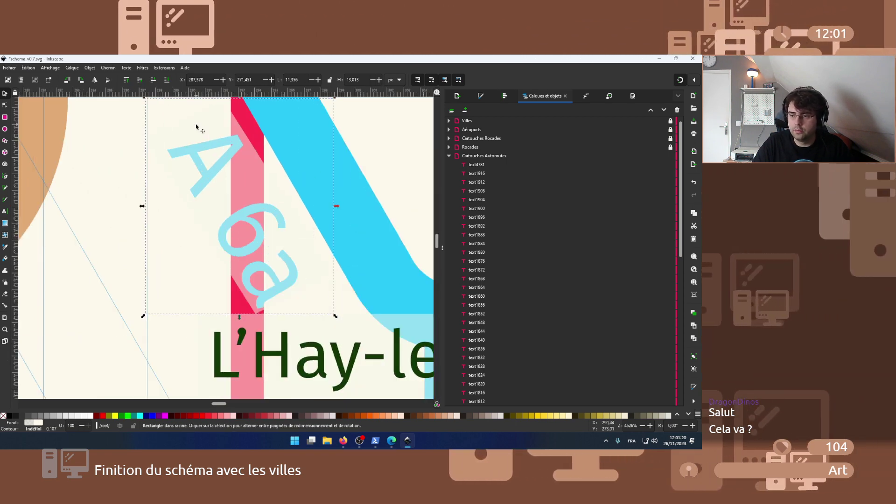
scroll(196, 126, up, 3)
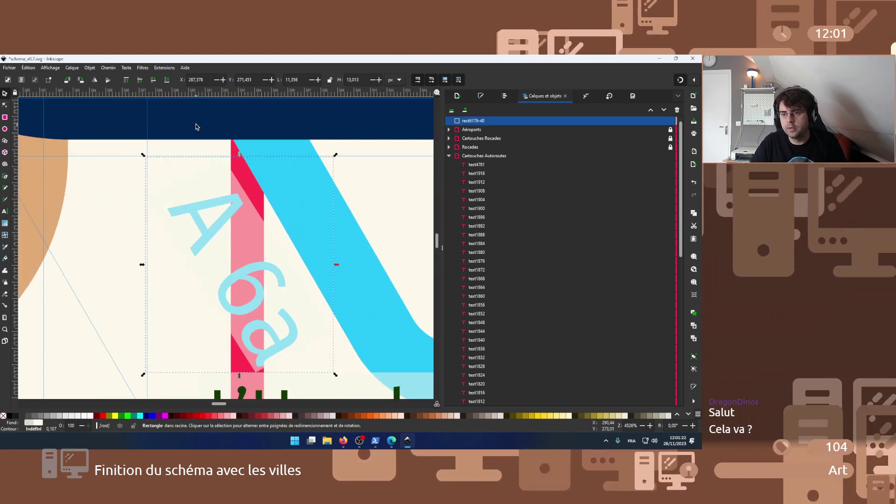
- Lower the rotated rectangle beneath the A 6a text in the stacking order, and clear the selection
drag(473, 120, 486, 158)
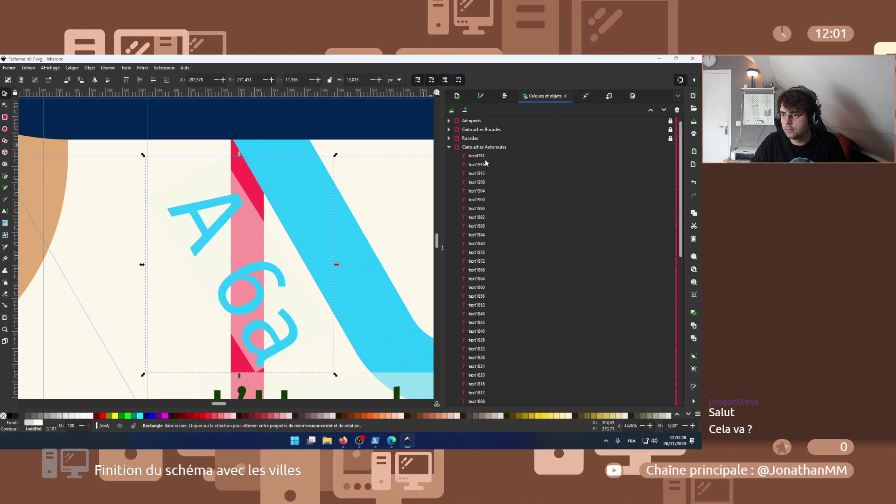
click(207, 228)
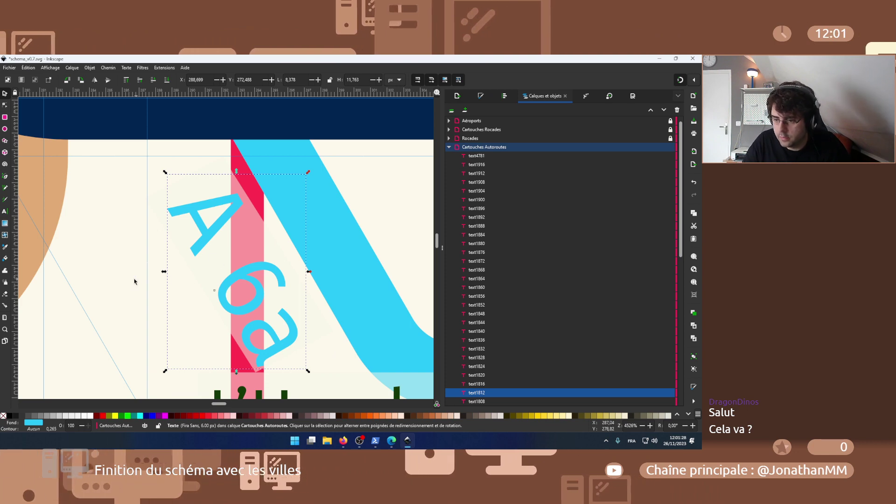
click(135, 258)
- Look over the whole map for other labels that cross roads, finishing at Étampes on the N 20
scroll(134, 258, down, 6)
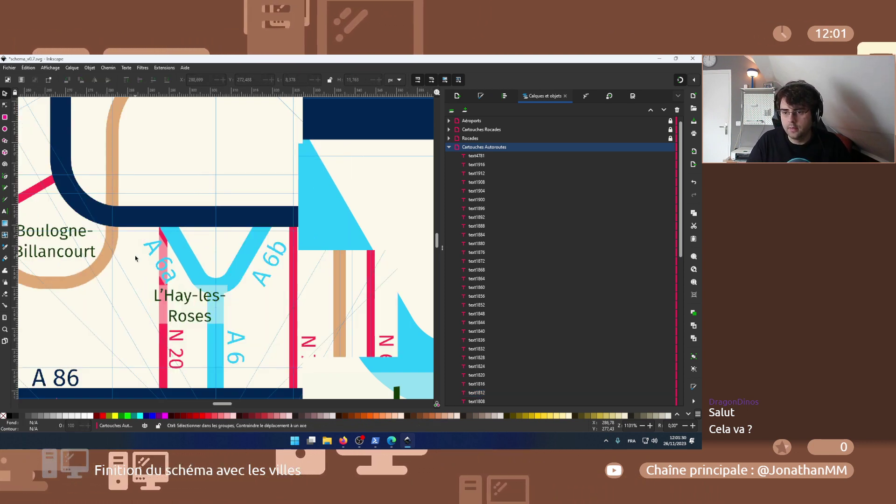
scroll(135, 258, down, 3)
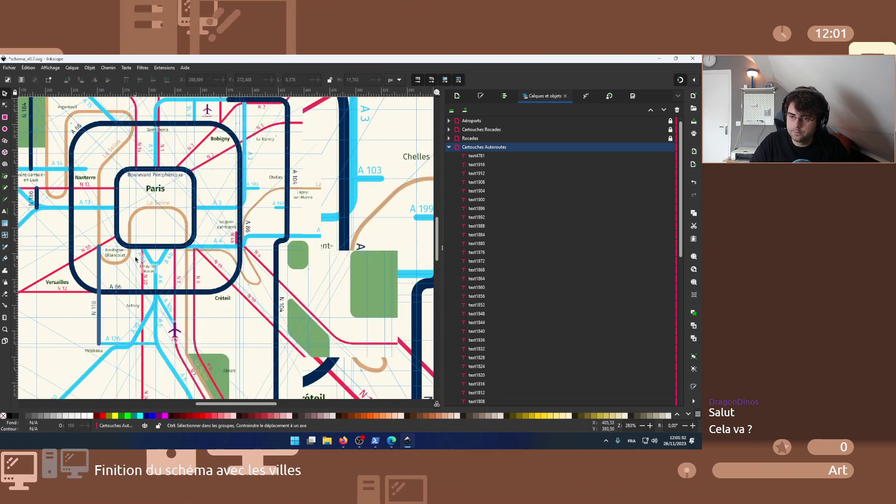
drag(235, 334, 293, 257)
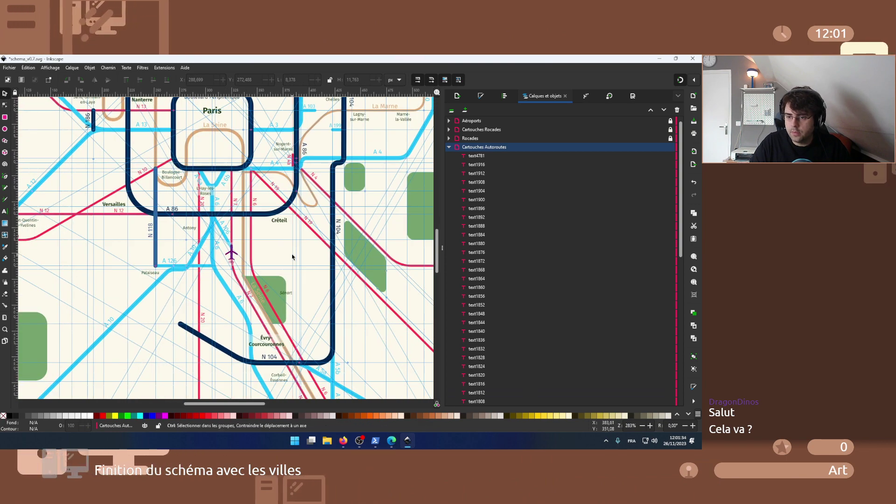
scroll(293, 257, down, 1)
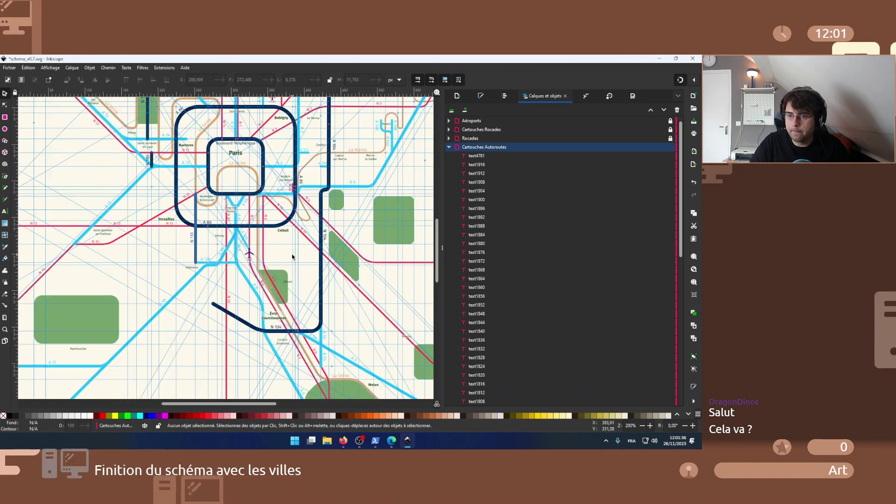
scroll(292, 256, up, 3)
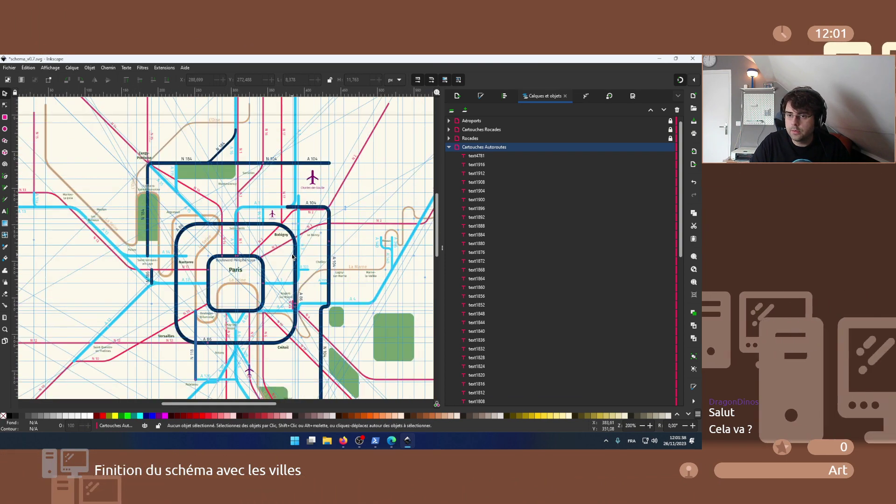
scroll(292, 256, up, 2)
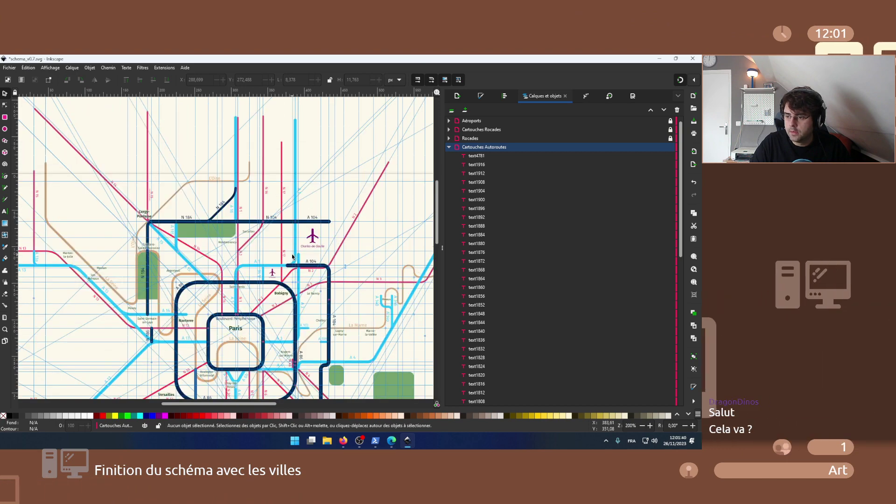
scroll(293, 257, down, 1)
scroll(293, 257, down, 1)
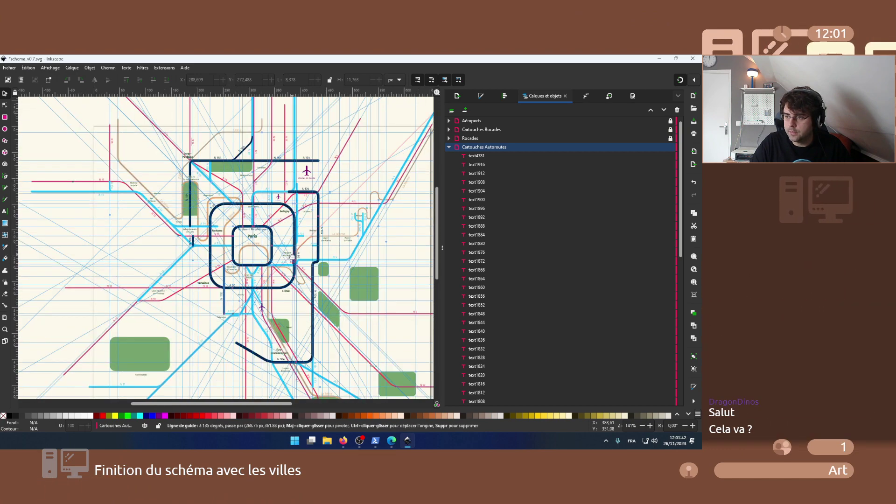
scroll(293, 290, down, 1)
scroll(293, 290, up, 3)
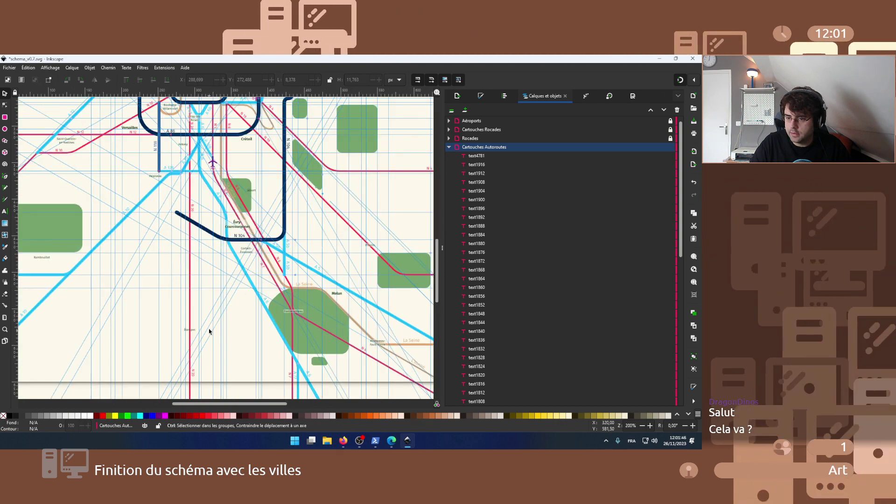
scroll(192, 332, up, 7)
- Lock the Cartouches Autoroutes layer, then unlock and select the Villes layer
click(670, 147)
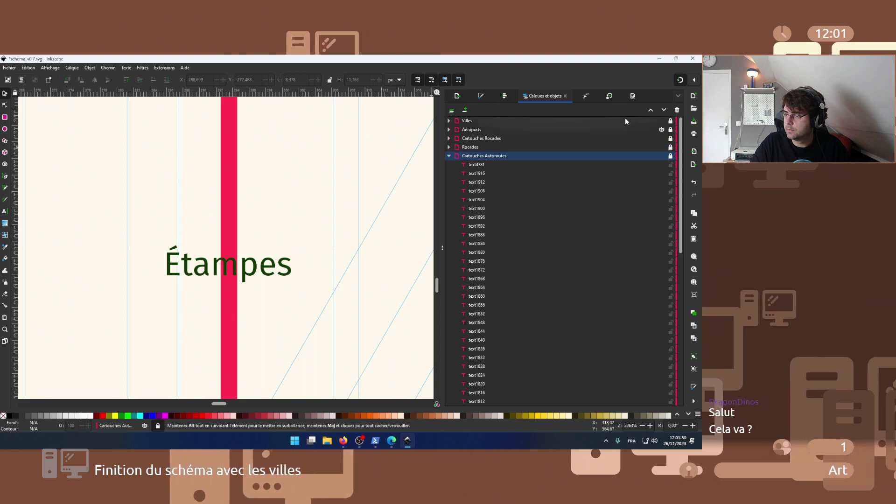
scroll(625, 121, up, 2)
click(639, 121)
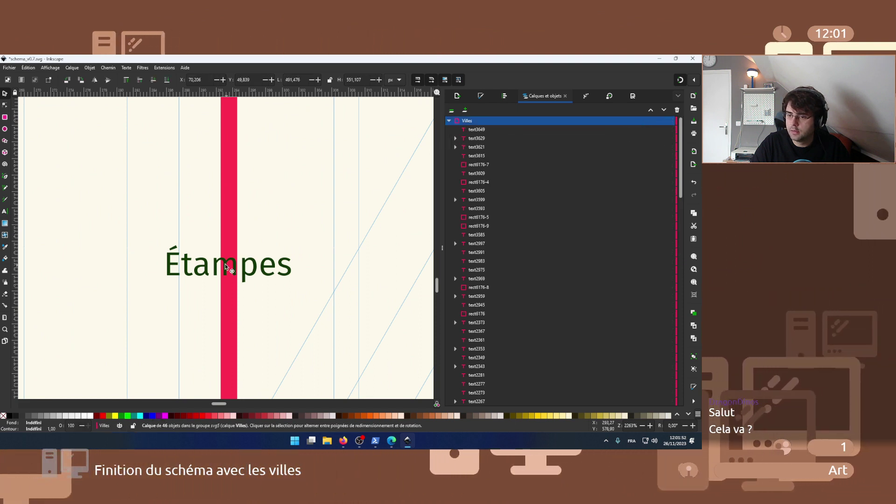
- Paste a semi-transparent cream rectangle over the Étampes label, resize it to about 17.3 by 5 px, and lower it beneath the text
click(203, 257)
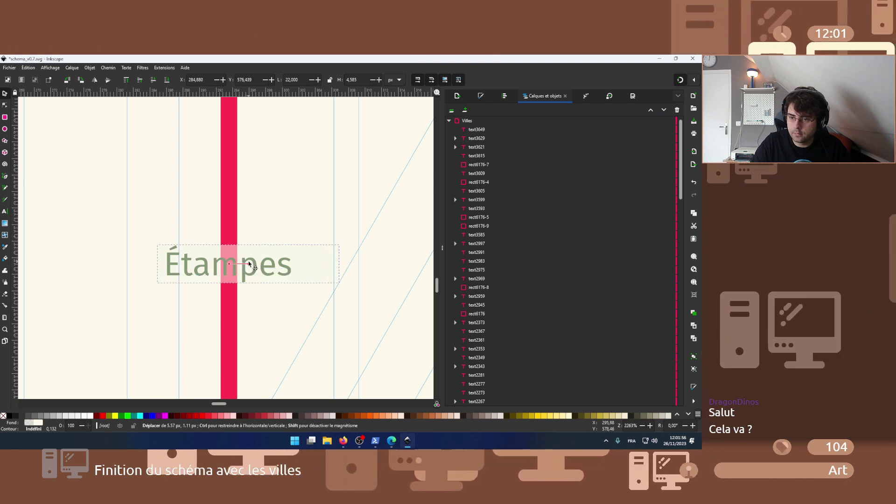
drag(249, 263, 248, 264)
drag(342, 264, 308, 267)
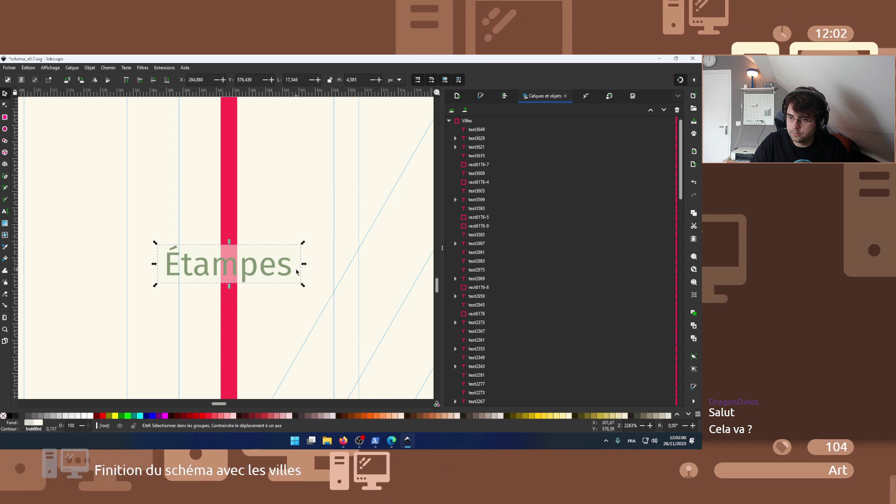
ctrl+scroll(296, 272, up, 2)
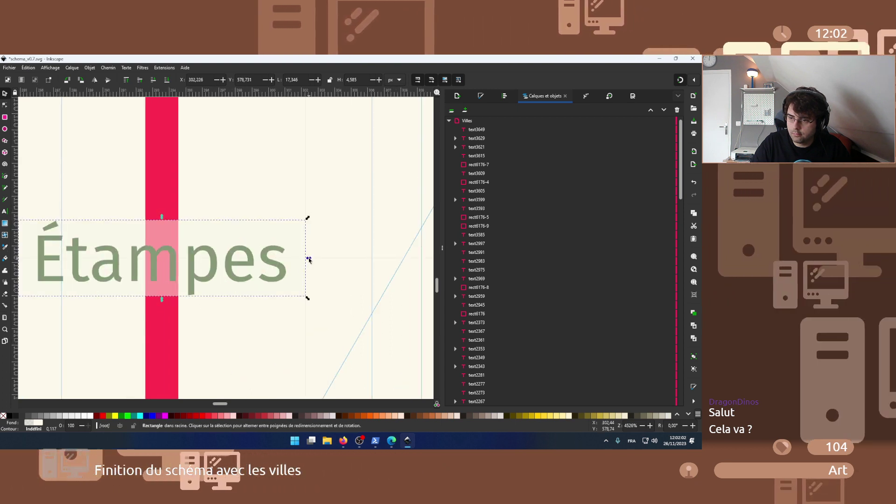
drag(308, 259, 238, 293)
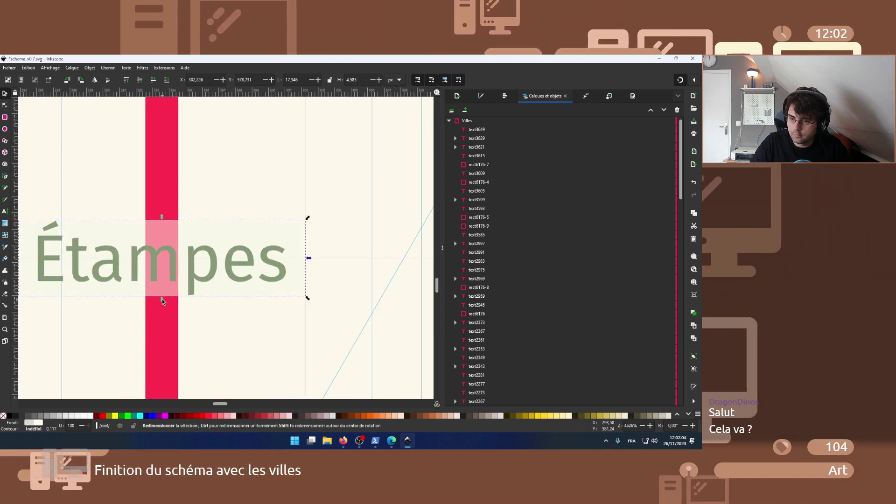
drag(161, 299, 161, 307)
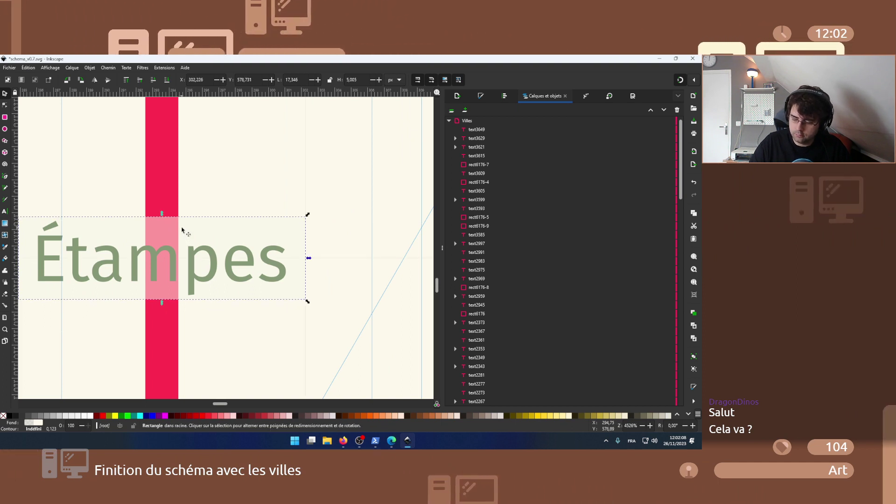
click(222, 194)
- Save the map and hide all the guides
ctrl+scroll(223, 194, down, 7)
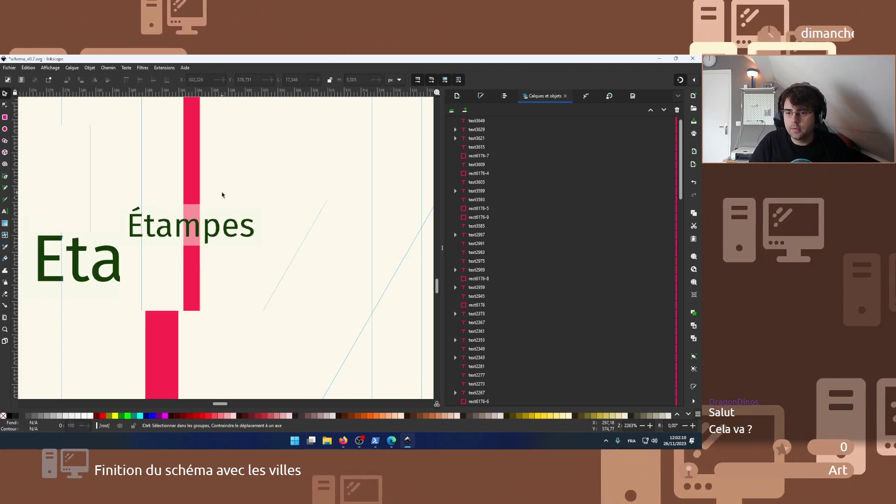
ctrl+scroll(222, 194, down, 4)
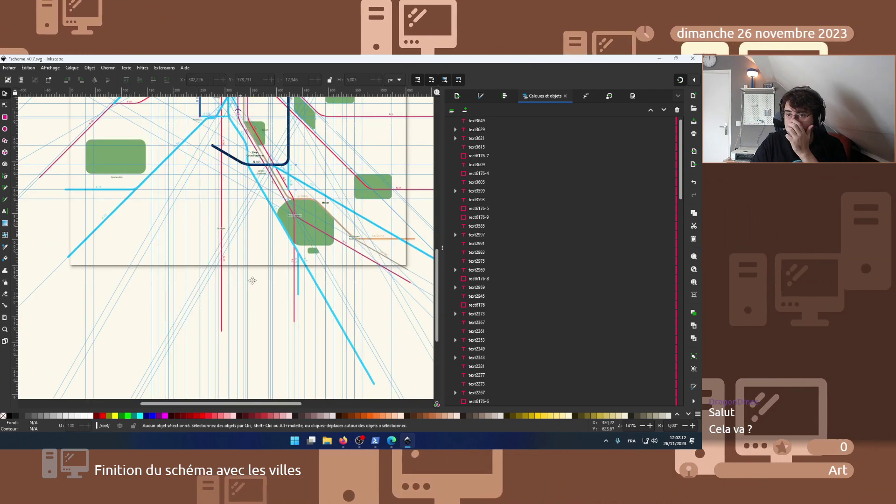
scroll(327, 266, up, 5)
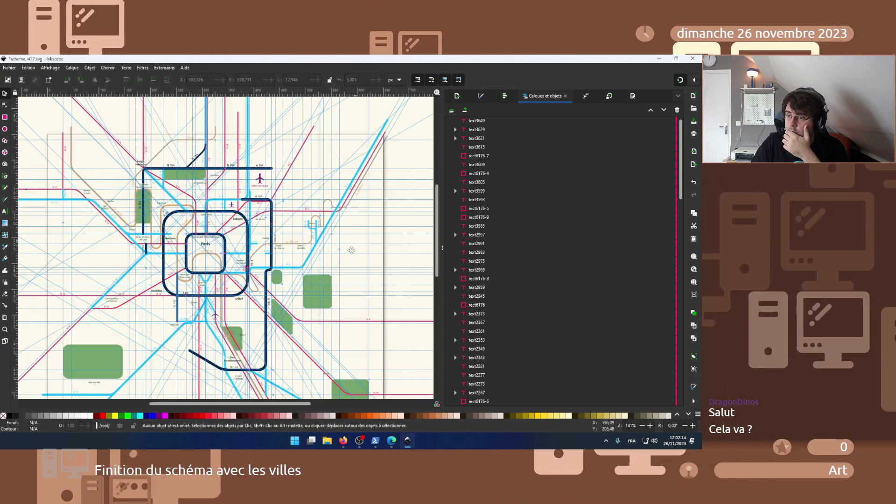
scroll(349, 256, down, 2)
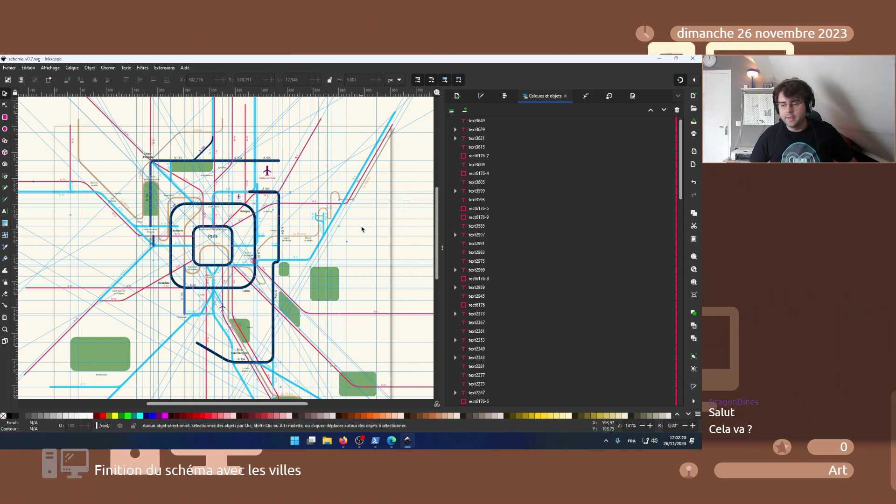
click(49, 68)
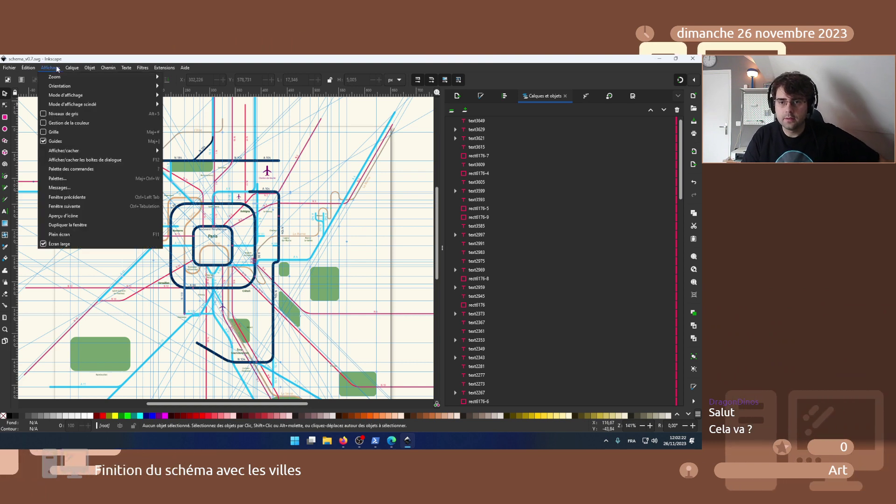
click(55, 142)
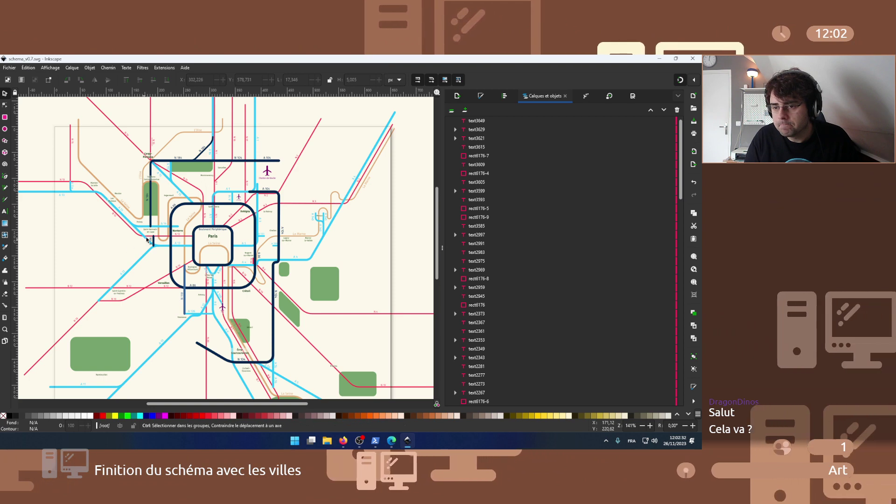
- Lock and collapse the Villes layer, and unlock and select the Cartouches Autoroutes layer for work on the N 186 label
scroll(131, 236, up, 6)
scroll(149, 250, up, 2)
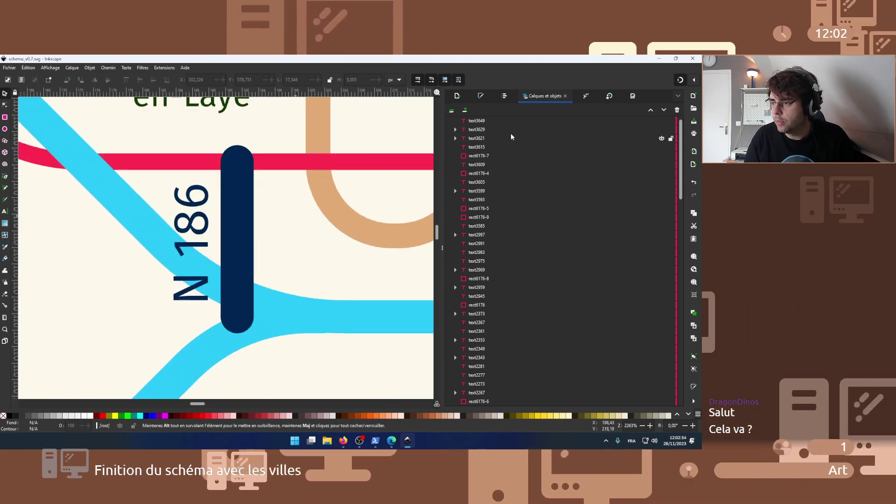
scroll(648, 133, up, 1)
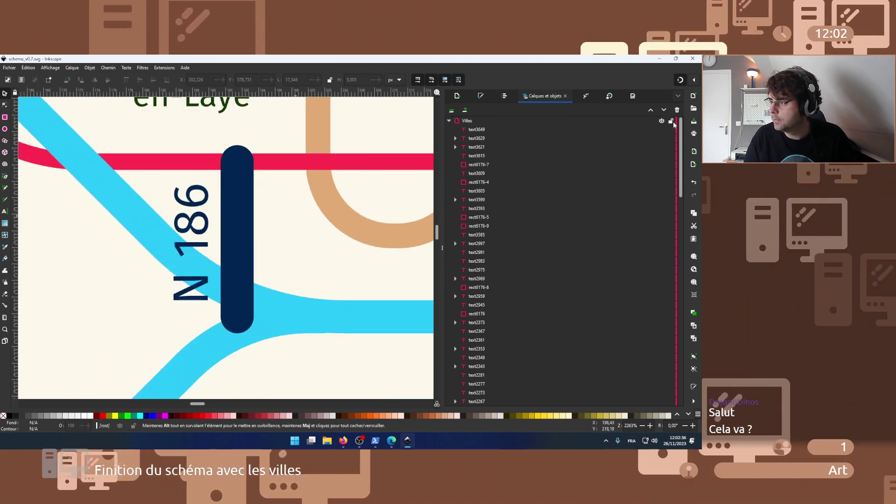
click(671, 121)
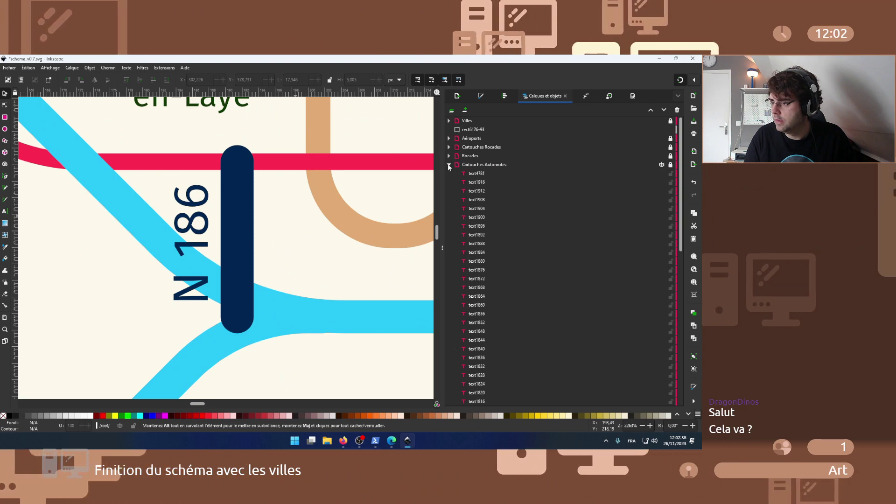
click(449, 121)
click(587, 164)
click(448, 166)
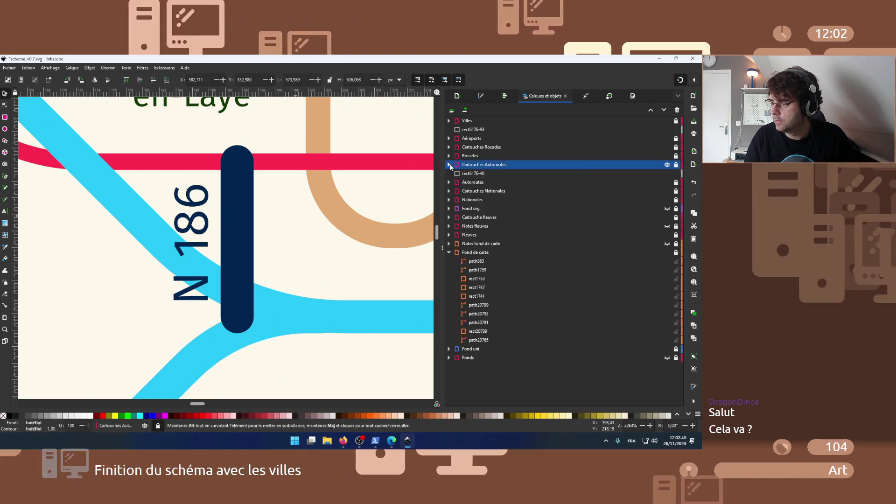
click(498, 130)
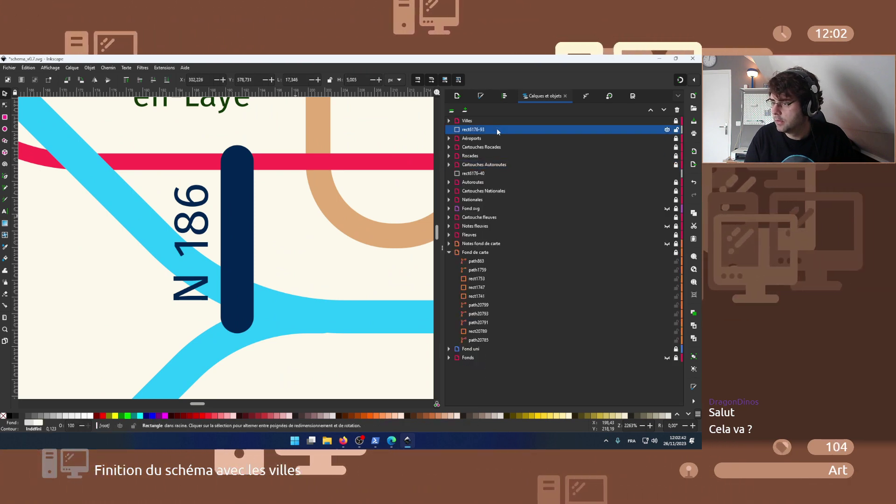
click(477, 165)
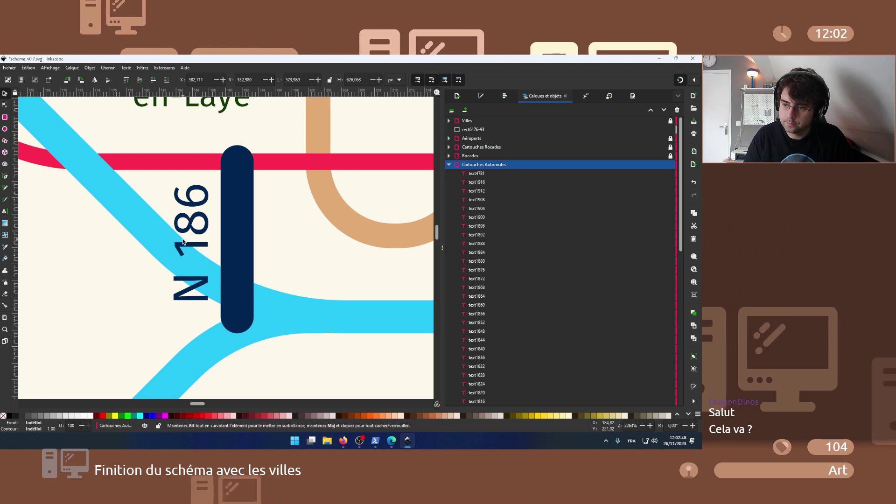
- Fit a pasted cream rectangle of about 5.3 by 14.9 px around the N 186 label, and move it into the Cartouches Autoroutes layer
drag(134, 243, 210, 203)
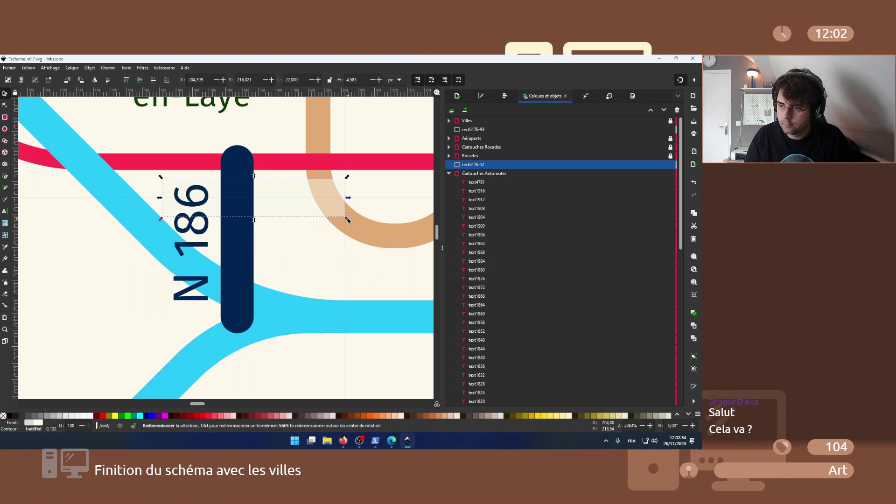
drag(348, 219, 230, 300)
scroll(210, 304, up, 2)
scroll(210, 304, up, 10)
scroll(207, 323, down, 9)
scroll(207, 324, down, 3)
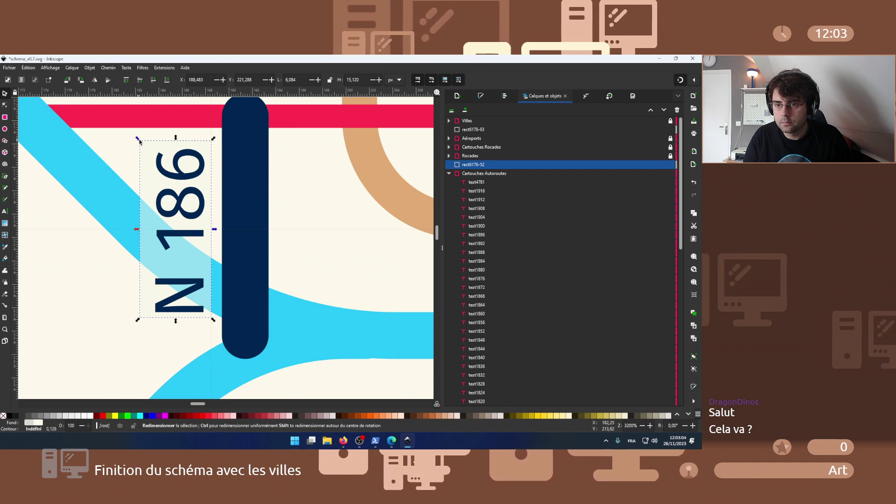
drag(146, 143, 146, 143)
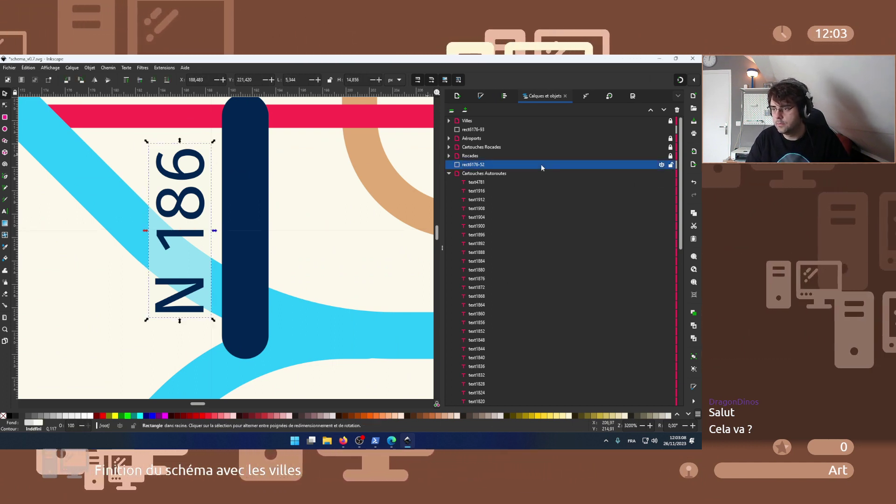
drag(541, 163, 547, 172)
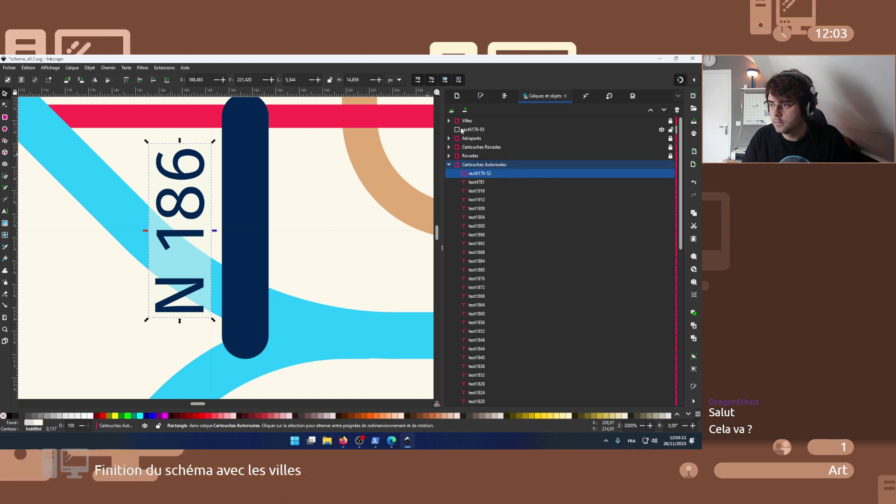
- Unlock the Villes layer and move the Étampes rectangle into it, directly below the Étampes text in the stacking order
scroll(309, 196, down, 12)
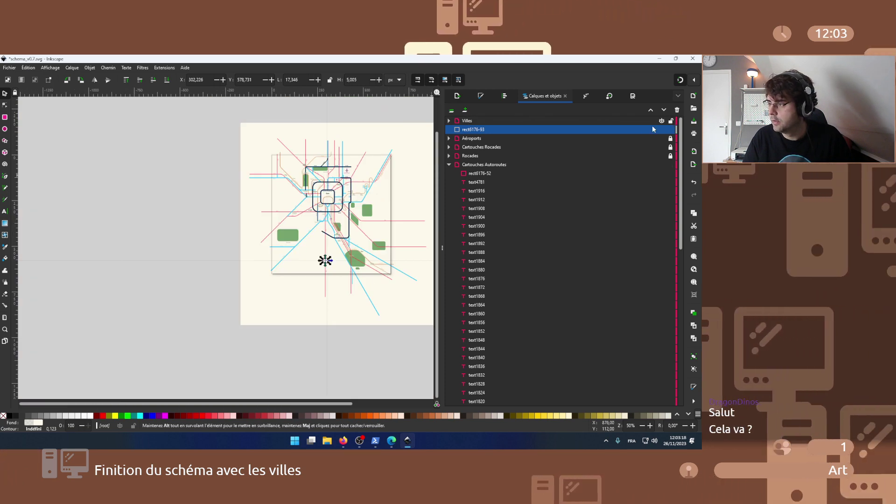
drag(515, 131, 604, 120)
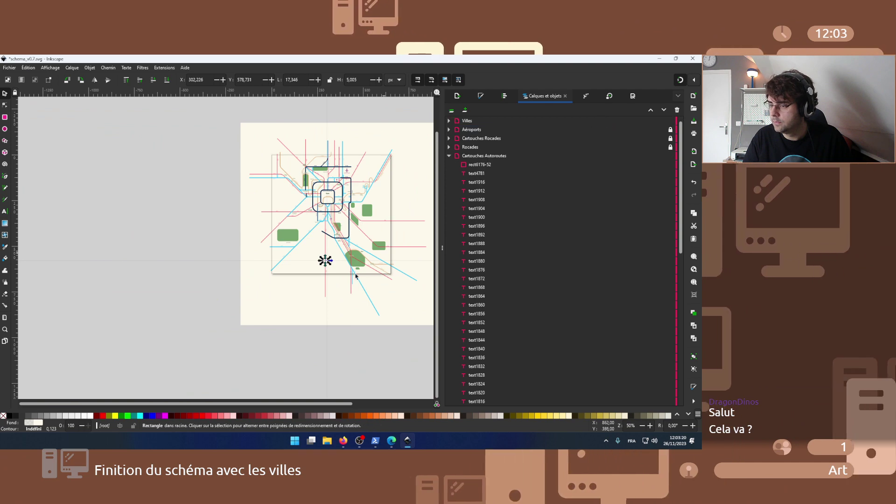
scroll(318, 254, up, 7)
scroll(303, 240, up, 4)
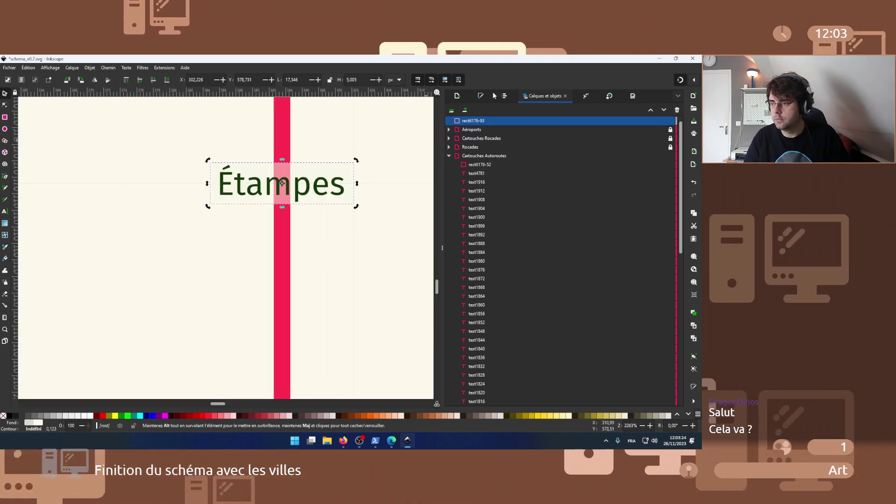
scroll(473, 127, up, 1)
click(448, 120)
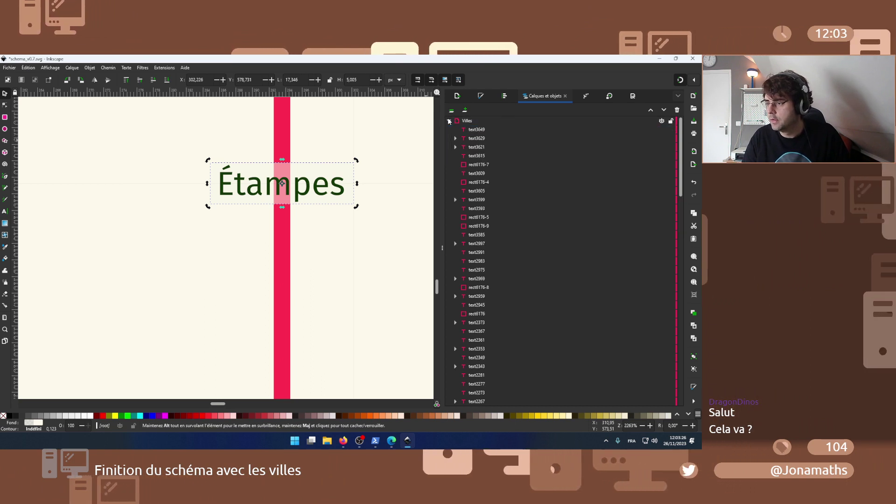
scroll(485, 189, down, 10)
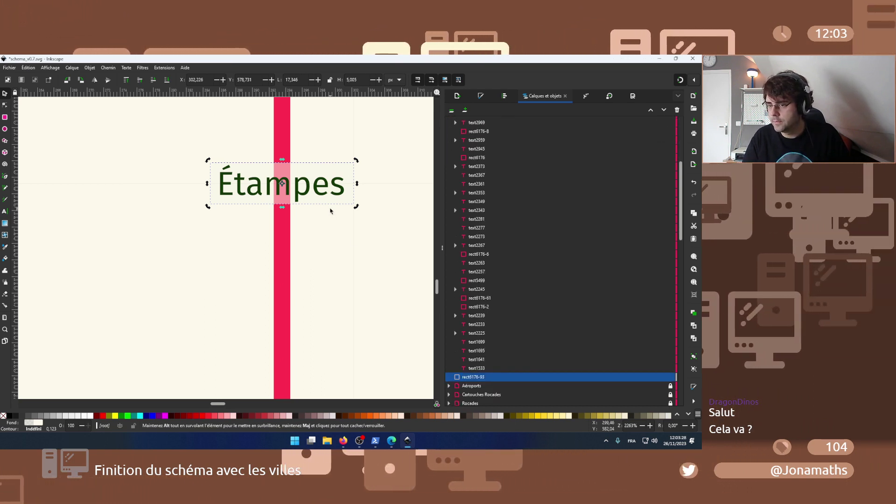
click(325, 189)
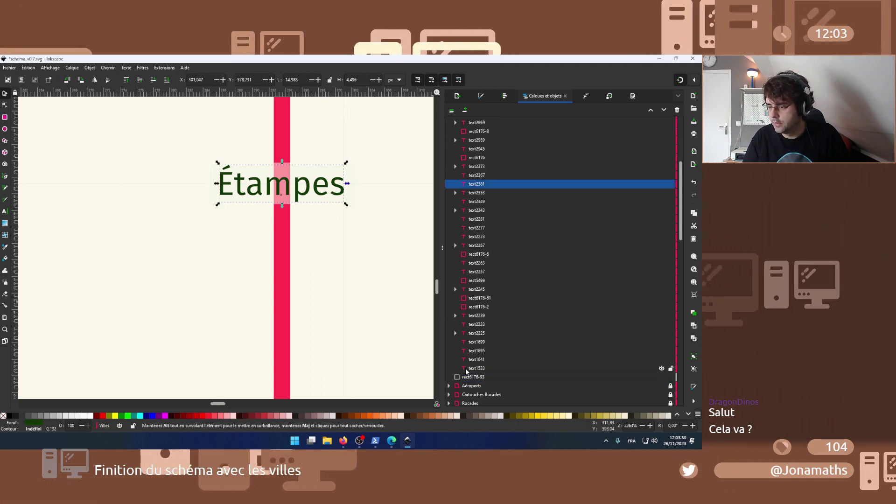
drag(473, 376, 493, 191)
click(375, 236)
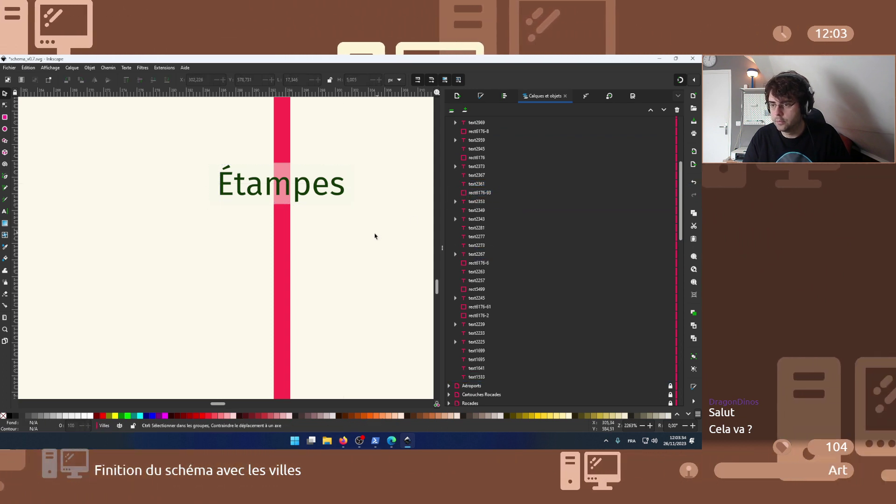
- Hide the rulers and save the map
scroll(374, 236, down, 10)
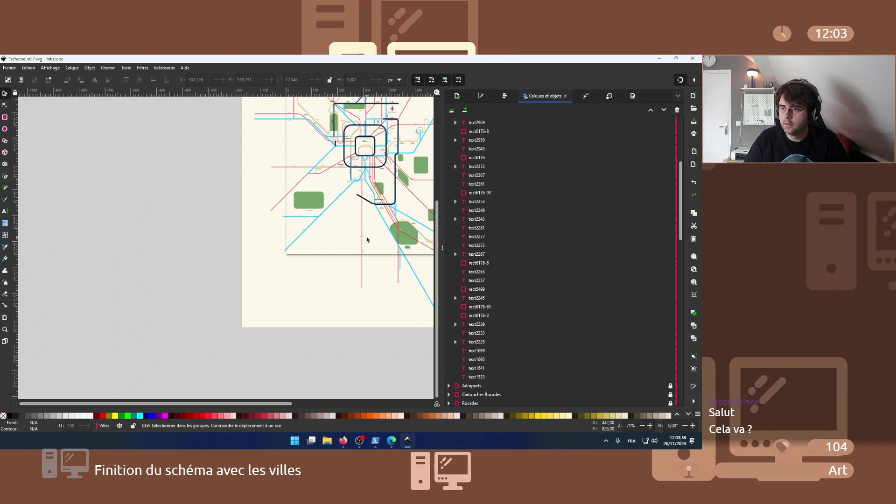
key(ctrl+r)
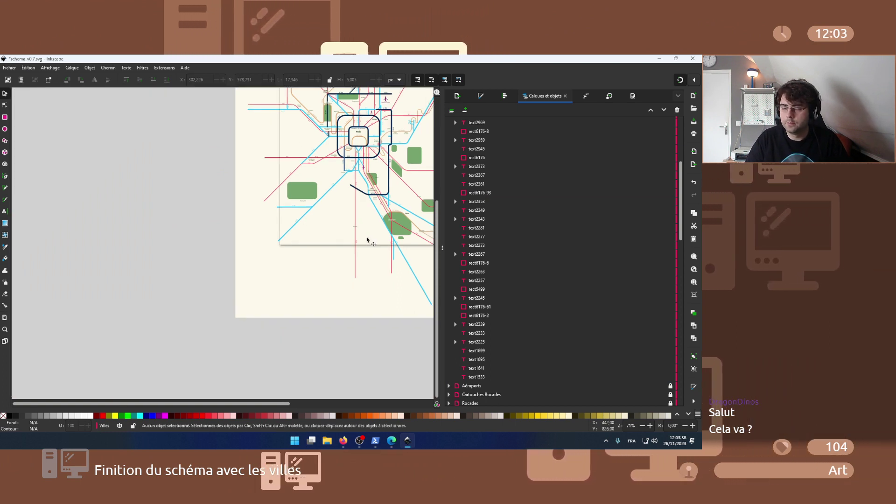
drag(210, 194, 110, 250)
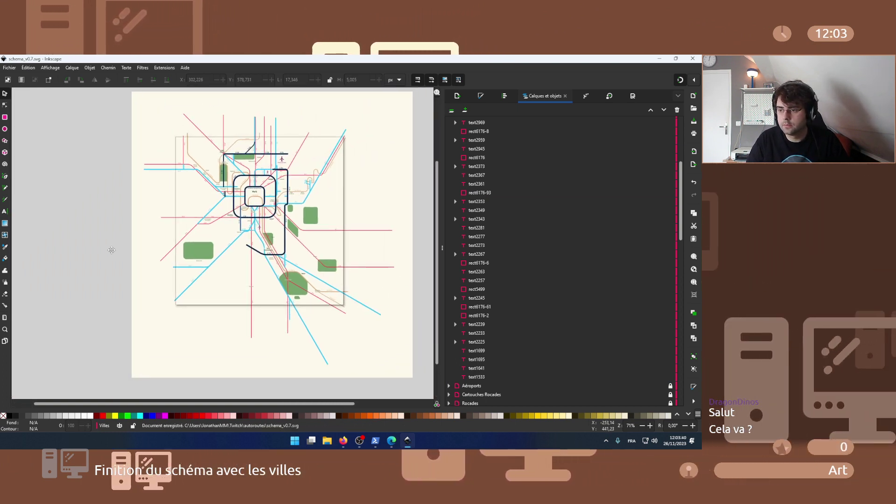
- Look over the whole map without guides or rulers, checking the readability of the town and road labels
scroll(258, 180, up, 2)
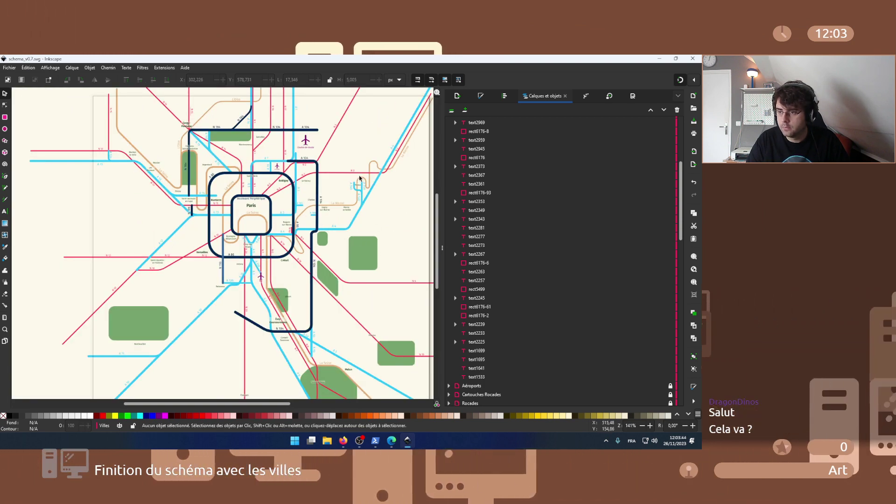
scroll(359, 178, up, 3)
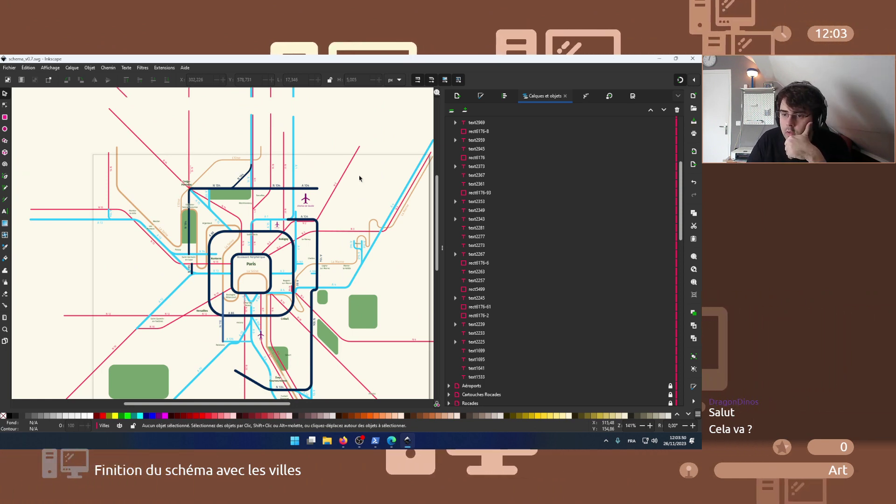
scroll(359, 178, down, 5)
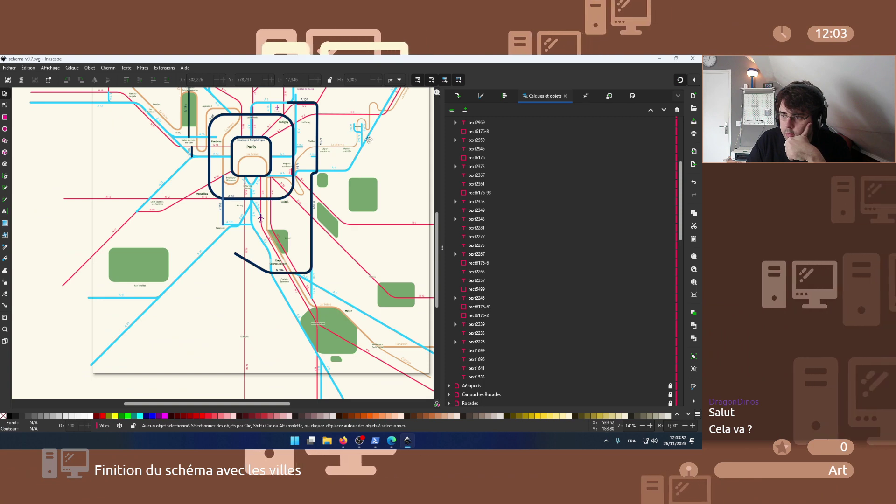
scroll(359, 177, up, 5)
scroll(361, 167, down, 4)
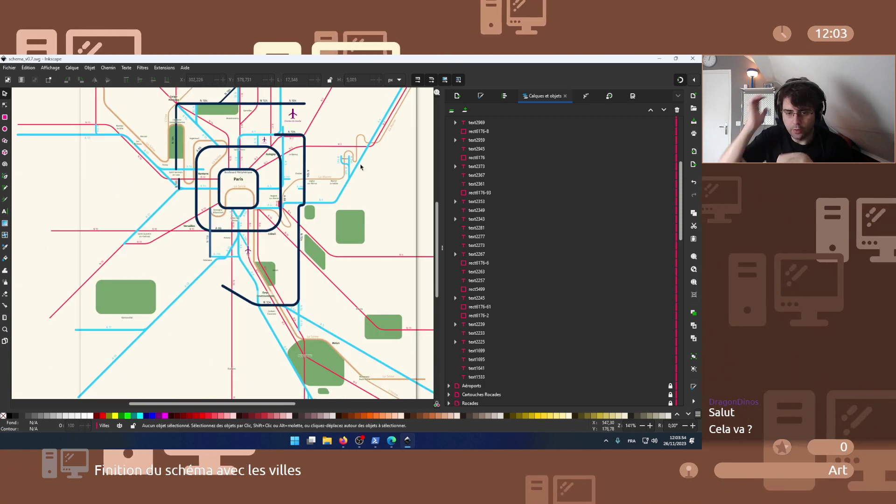